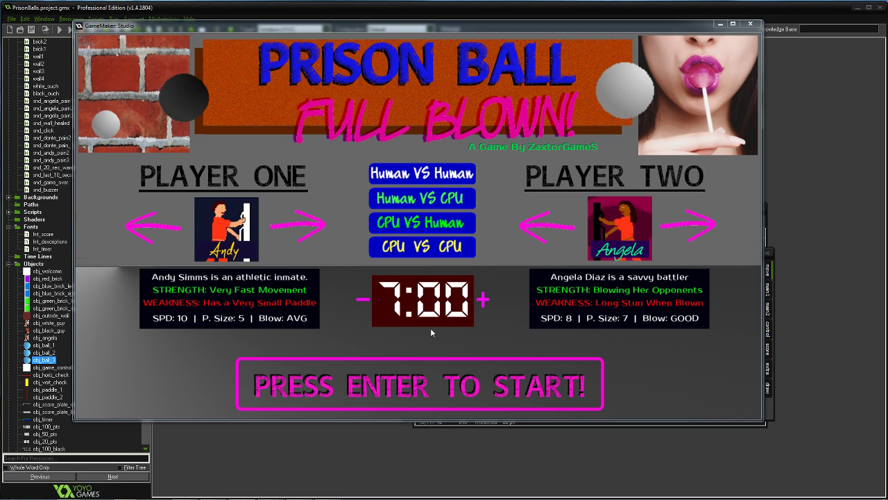
- Cycle Player One through Angela, Dante and Andy to review each character's strength, weakness and stats
click(292, 223)
click(292, 223)
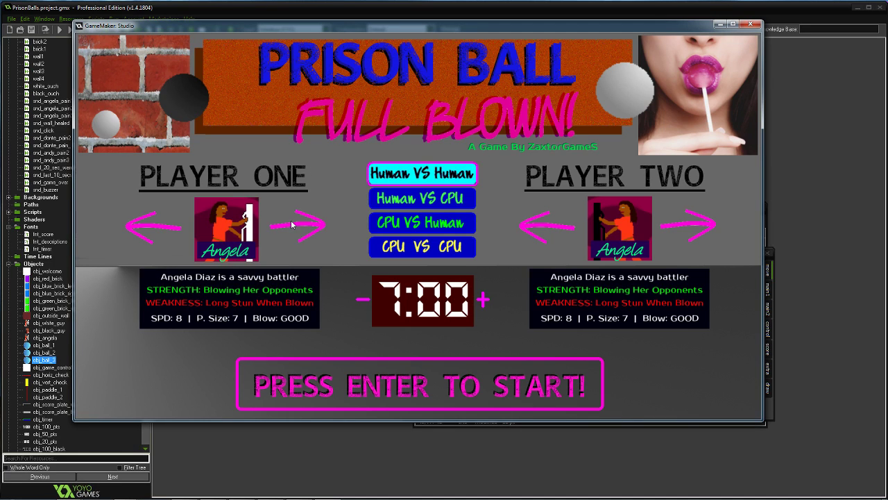
click(291, 223)
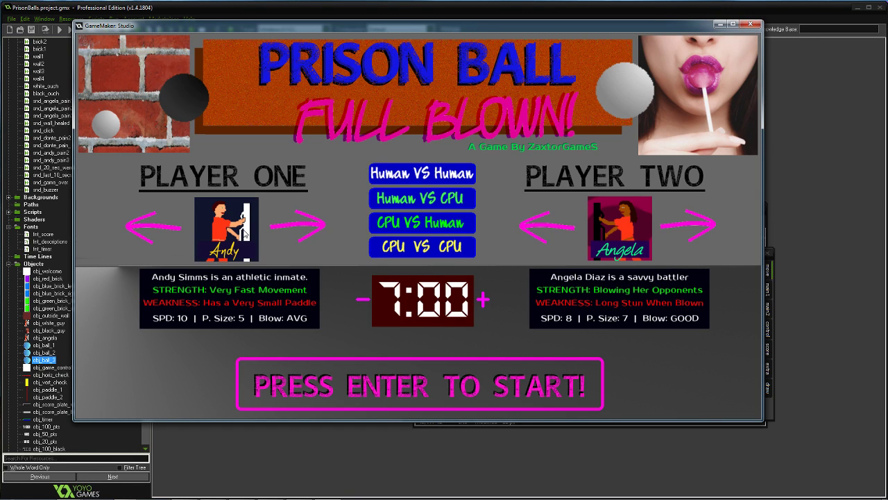
click(179, 226)
click(165, 221)
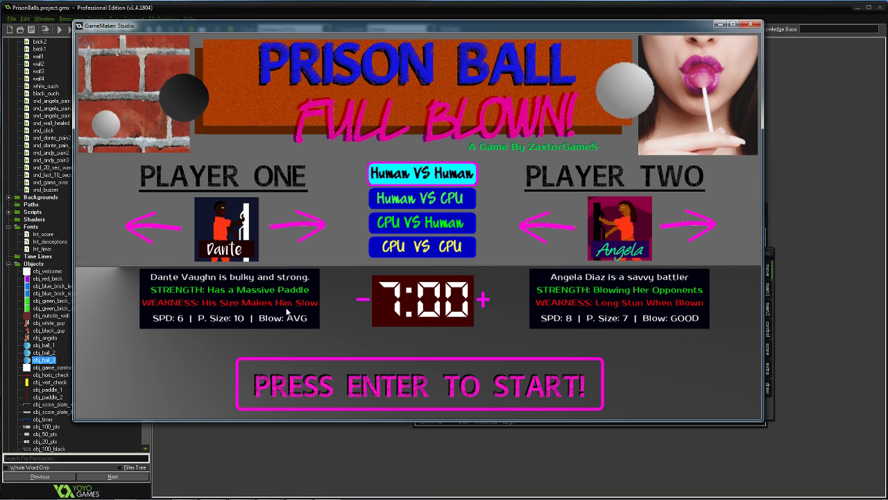
click(308, 224)
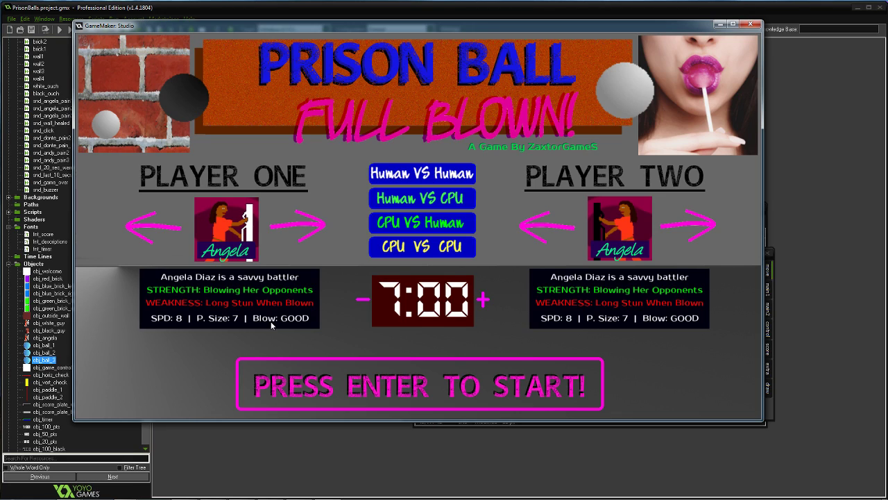
click(308, 228)
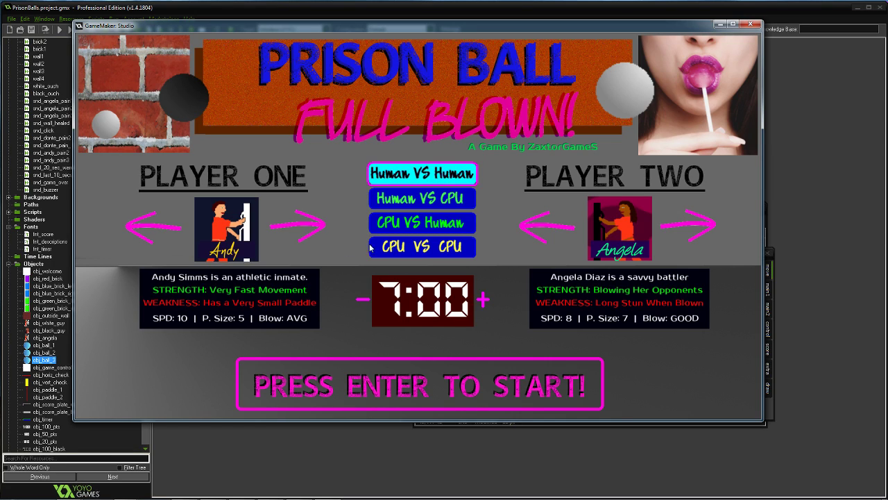
- Lower the match time to 2:00
click(363, 301)
click(364, 306)
click(364, 305)
click(362, 305)
click(357, 305)
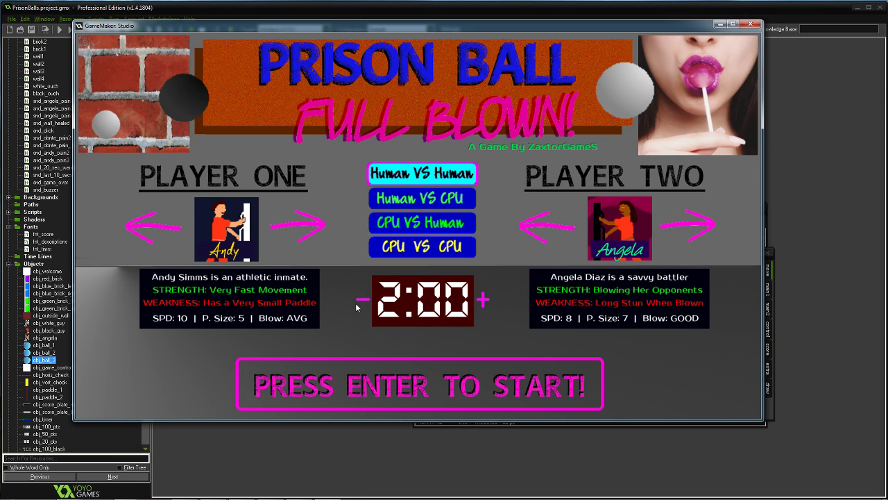
- Raise the match time to 8:00
click(482, 300)
click(482, 299)
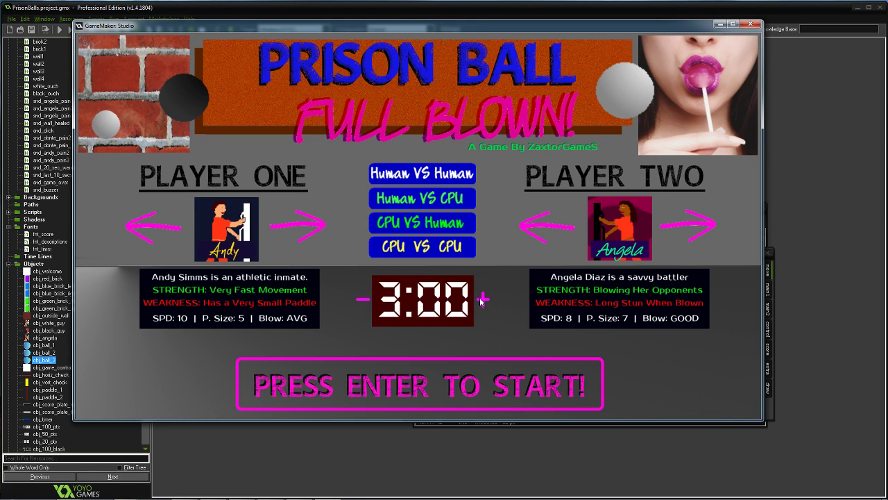
click(482, 299)
click(482, 299)
click(482, 299)
click(482, 300)
click(482, 300)
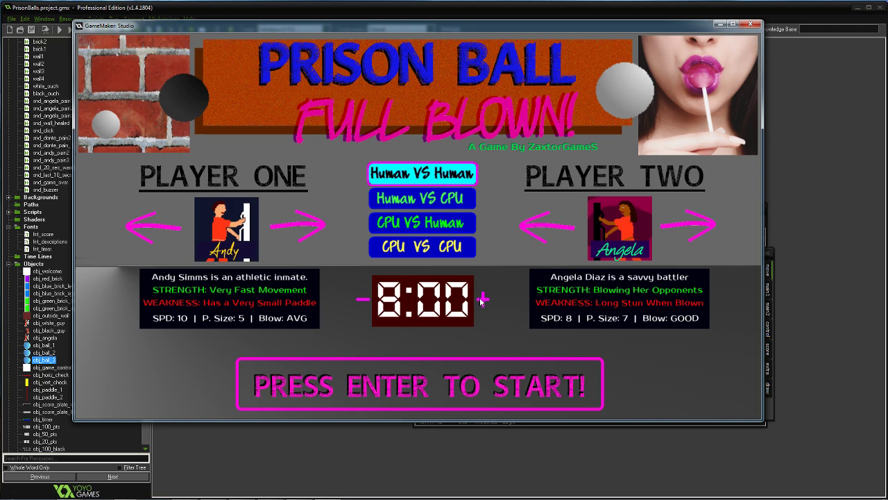
- Reduce the match time to 3:30
click(354, 303)
click(354, 303)
click(354, 303)
click(354, 303)
click(354, 303)
click(354, 304)
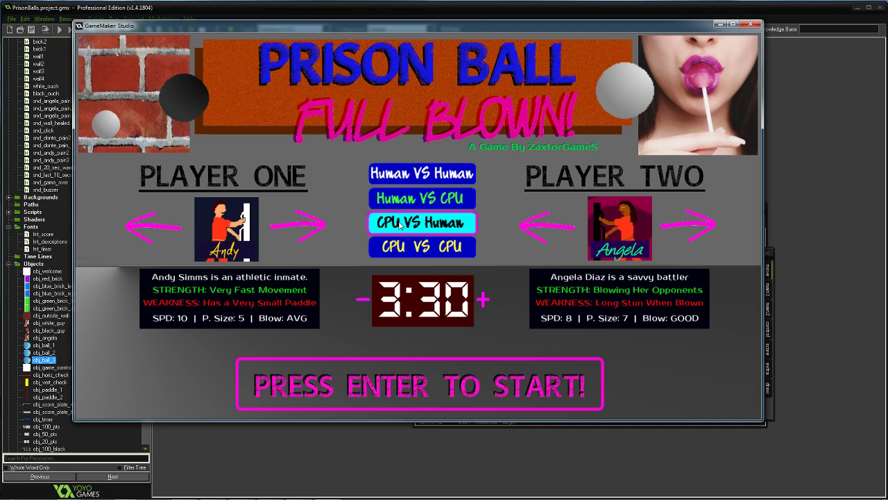
- Start a 3:00 Human VS CPU match with Angela as Player One and Dante as Player Two
click(407, 246)
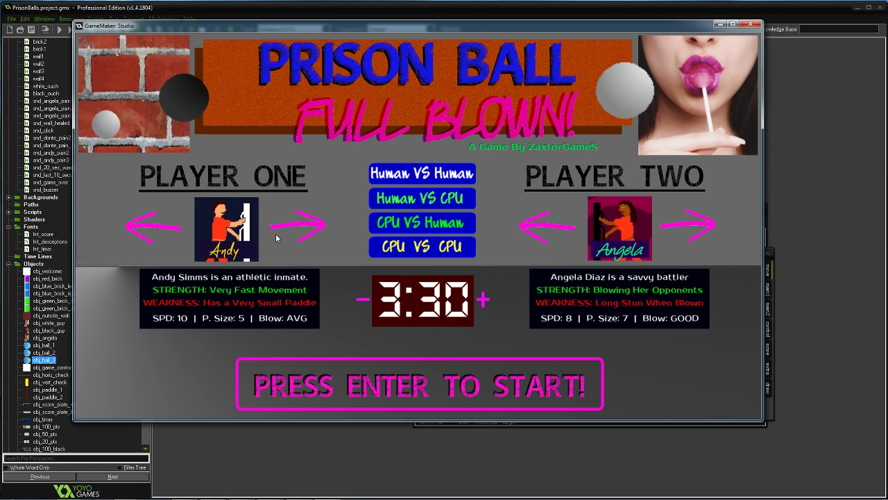
click(175, 229)
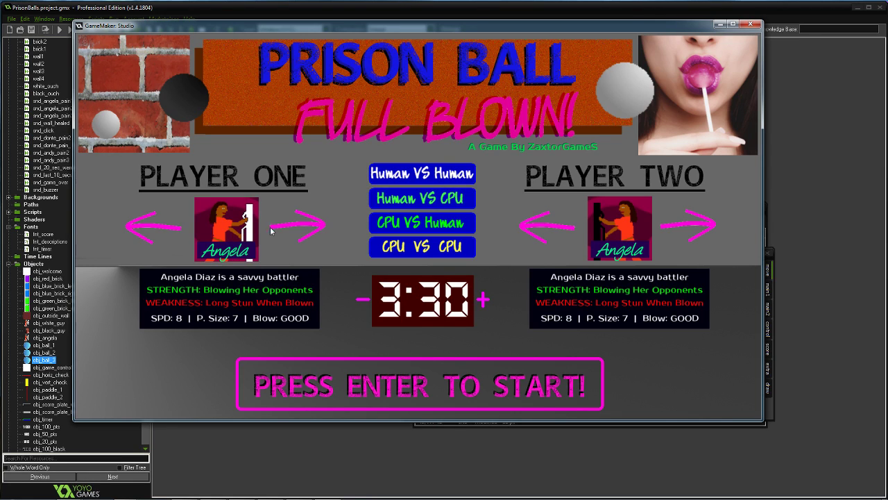
click(530, 229)
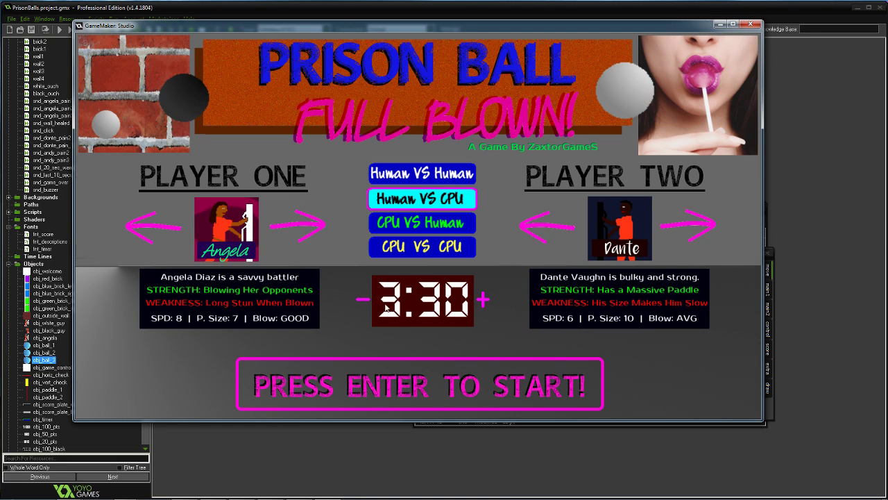
click(363, 300)
key(Return)
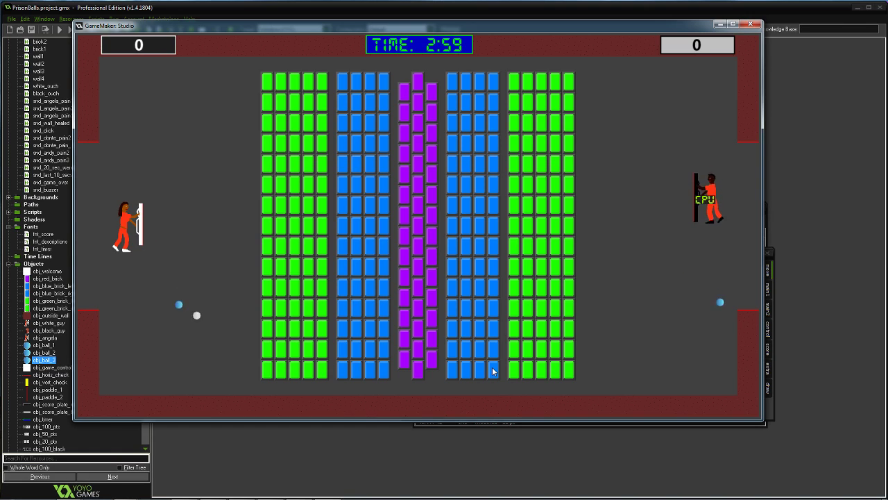
- Play the match as Angela, moving her paddle up and down to bounce the balls back into the bricks
key(Down)
key(Up)
key(Down)
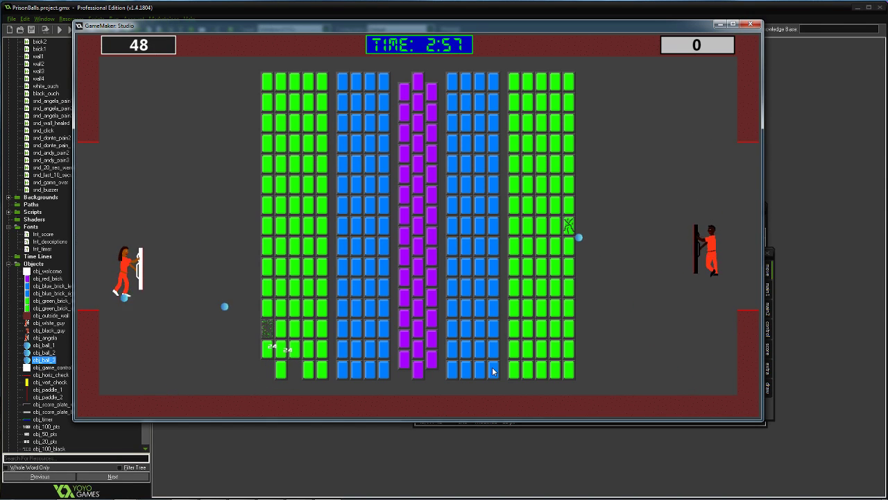
key(Up)
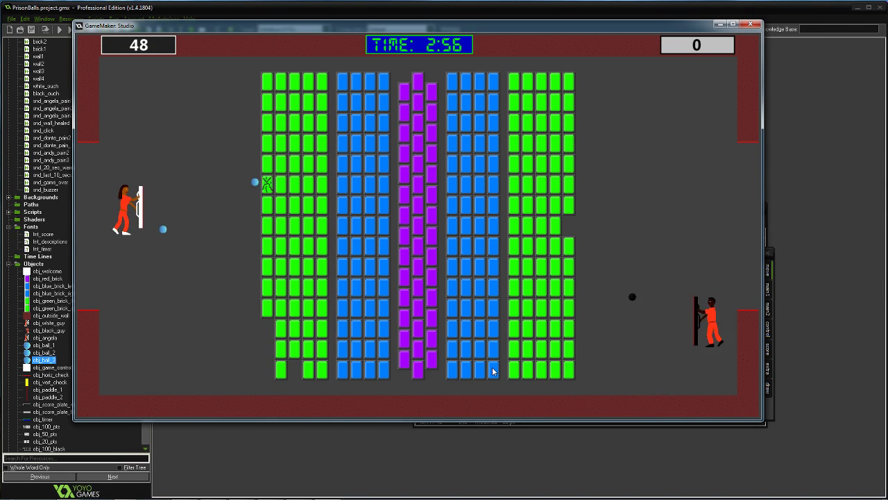
key(Up)
key(Down)
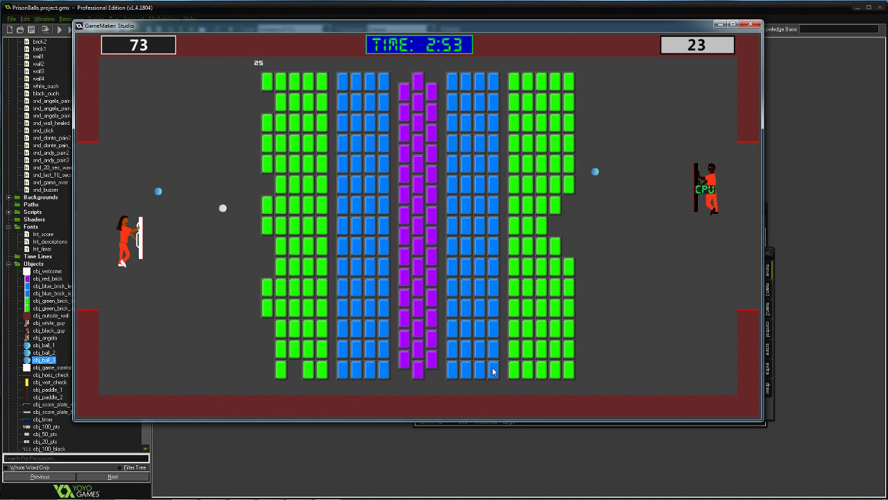
key(Up)
key(Up)
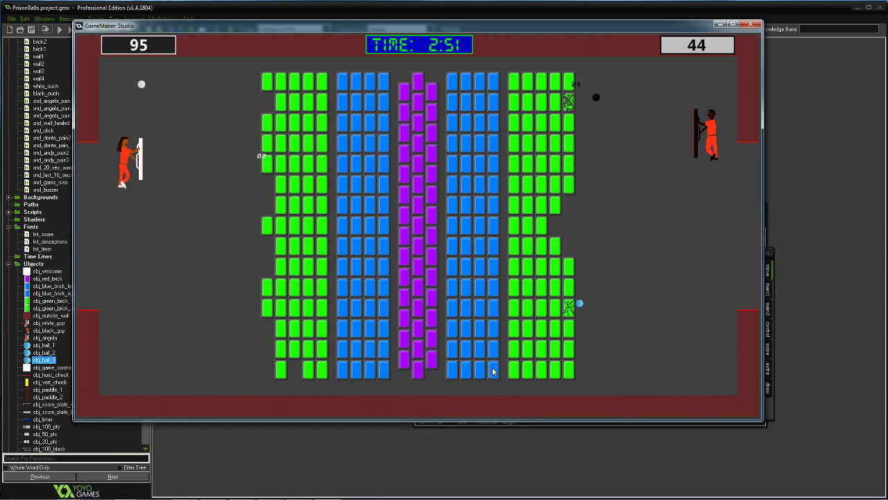
key(Down)
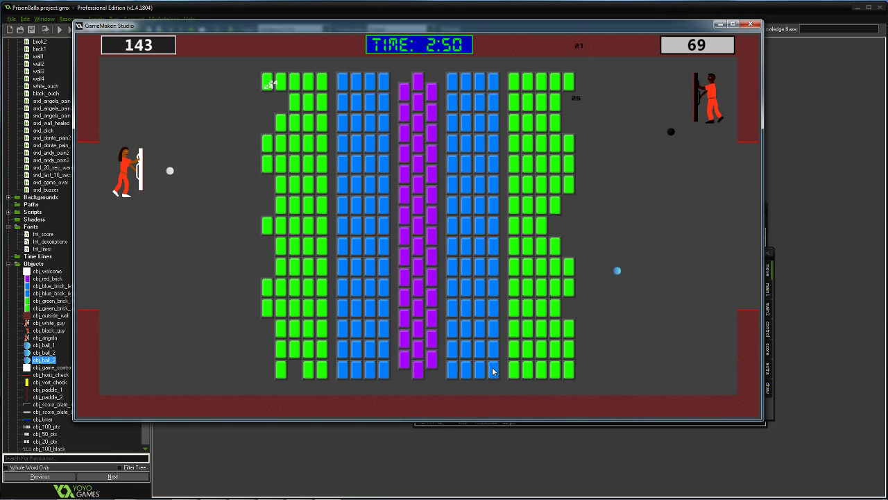
key(Down)
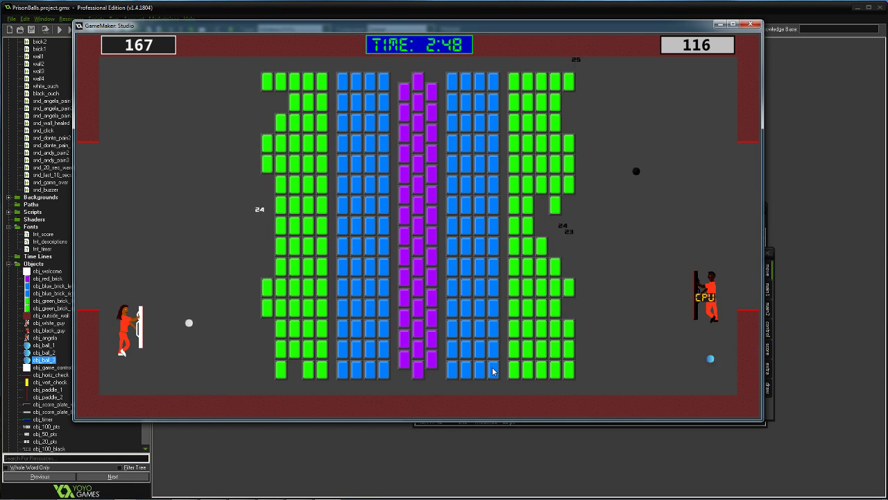
key(Up)
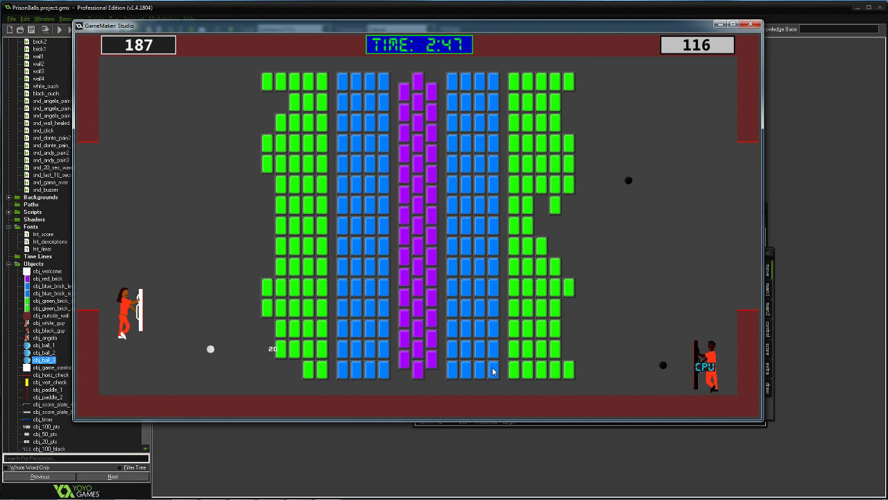
key(Down)
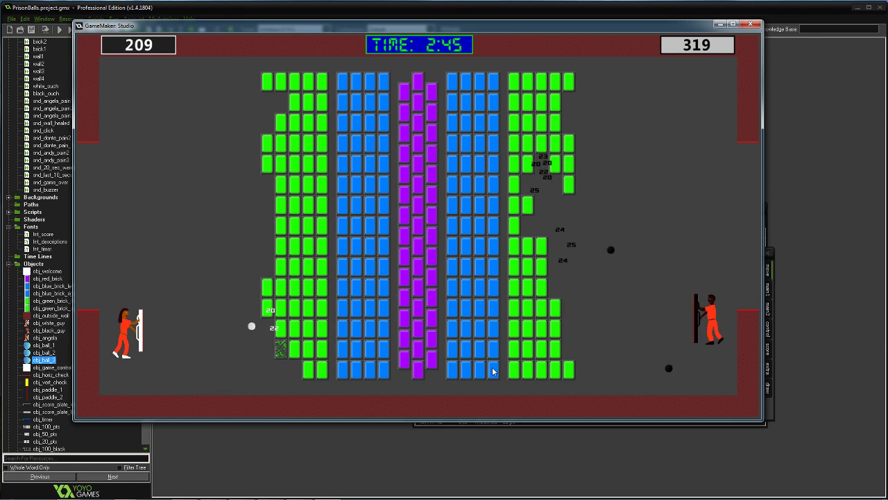
key(Up)
key(Down)
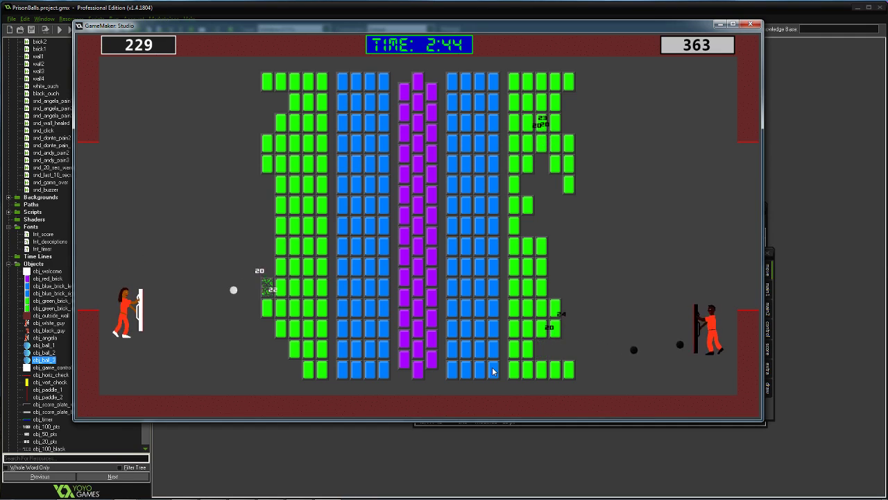
key(Down)
key(Up)
key(Up)
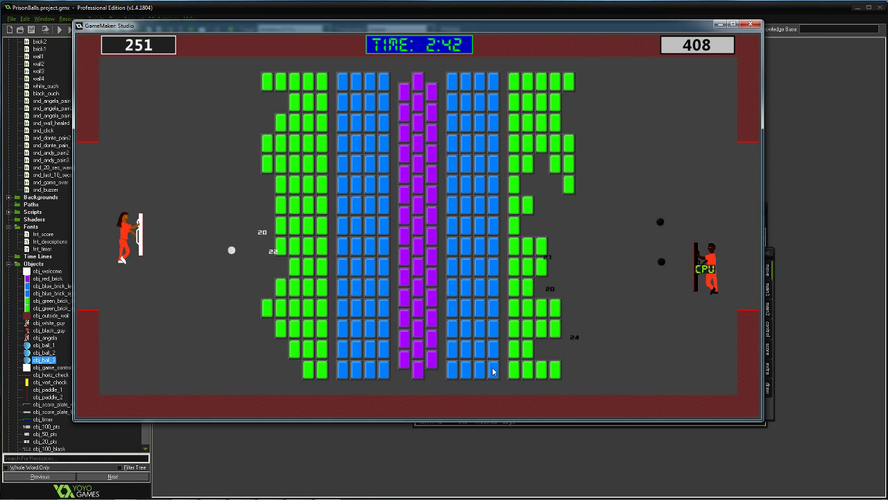
key(Down)
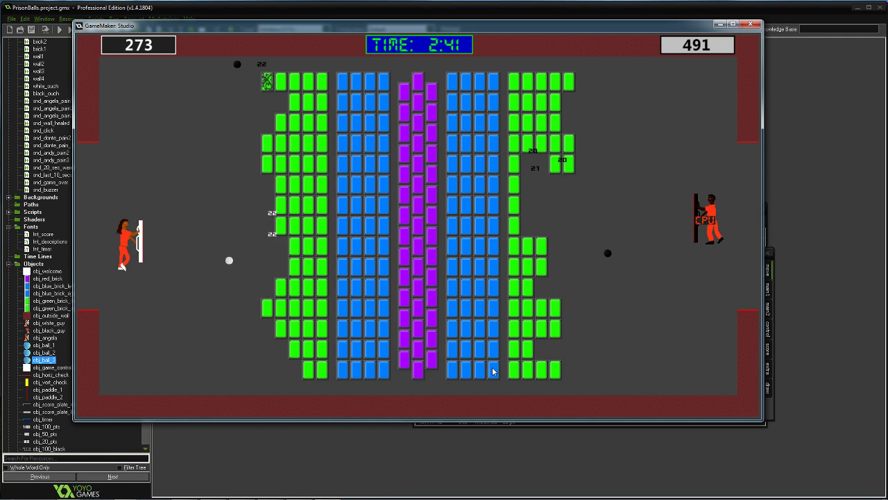
key(Up)
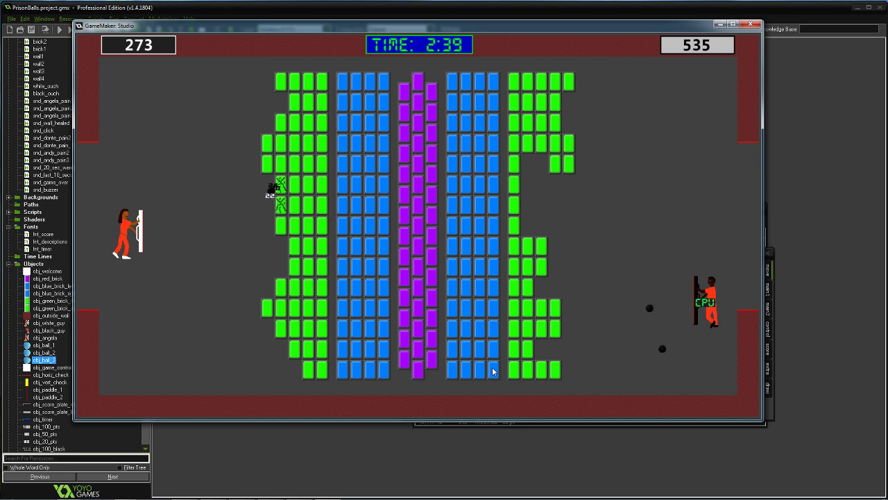
key(Down)
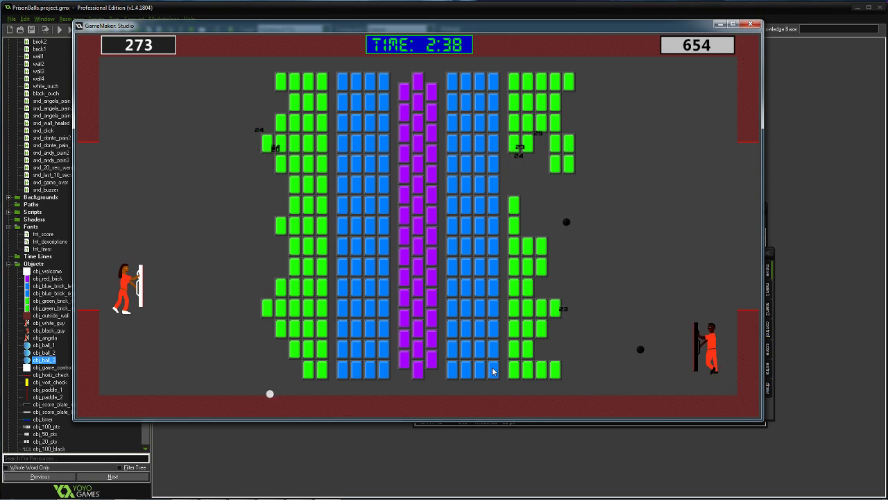
key(Down)
key(Down)
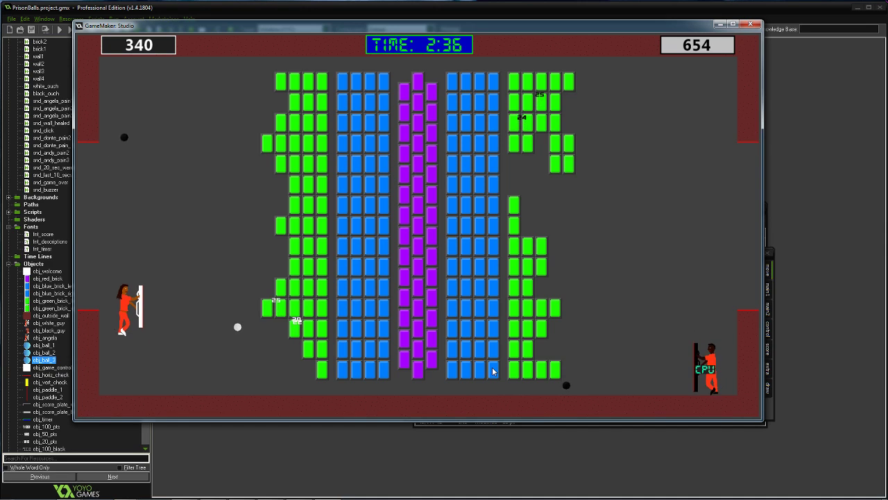
key(Up)
key(Down)
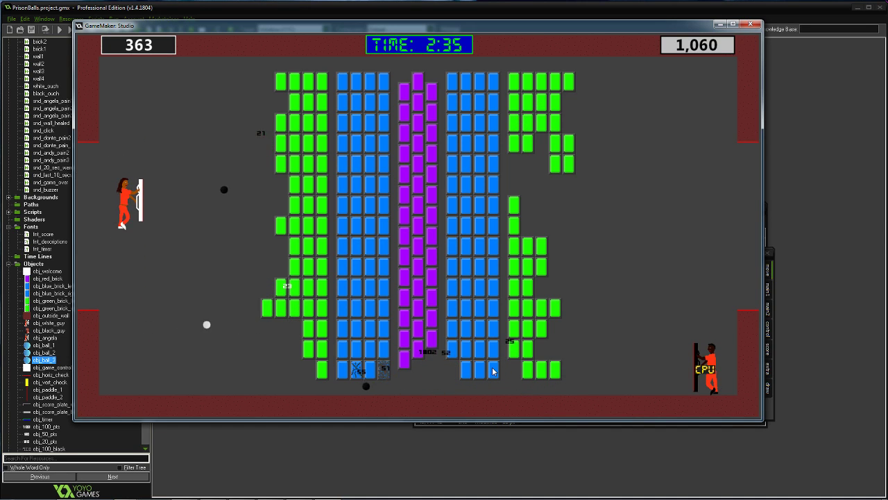
key(Down)
key(Down)
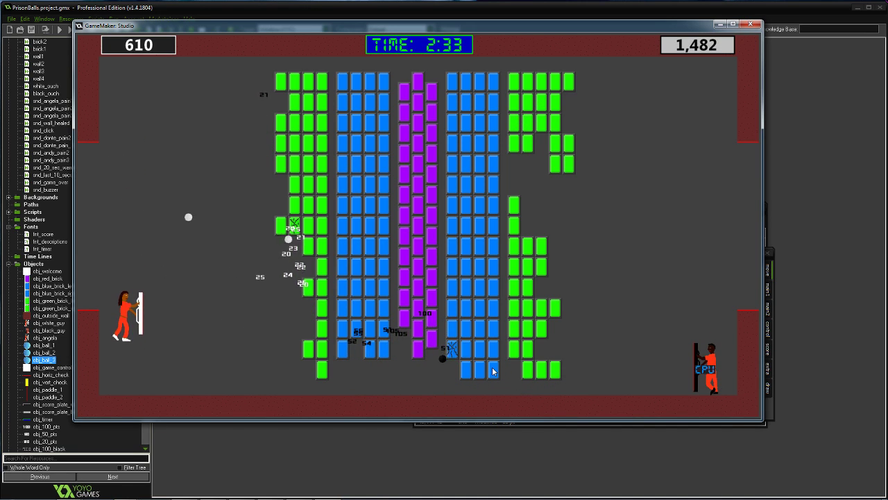
key(Up)
key(Down)
key(Up)
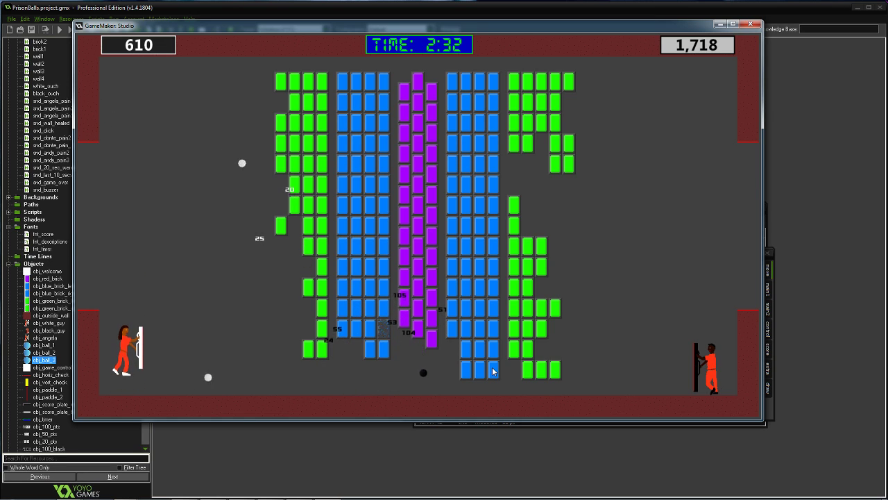
key(Up)
key(Down)
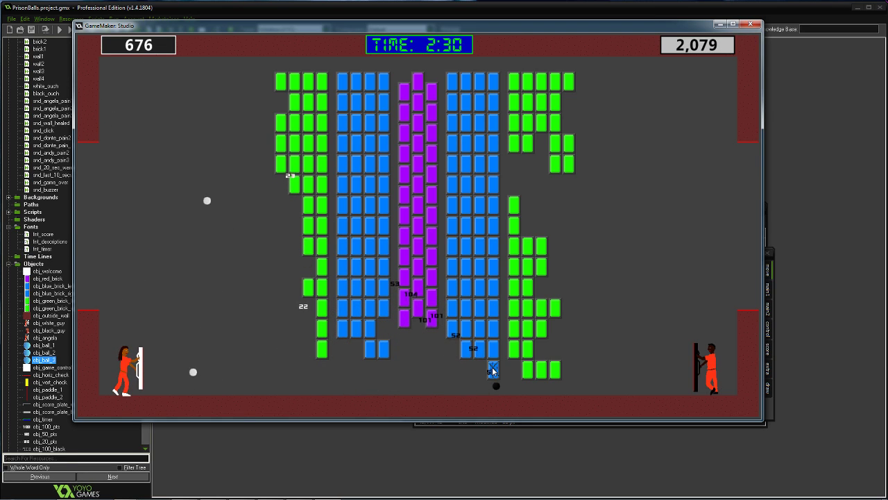
key(Up)
key(Down)
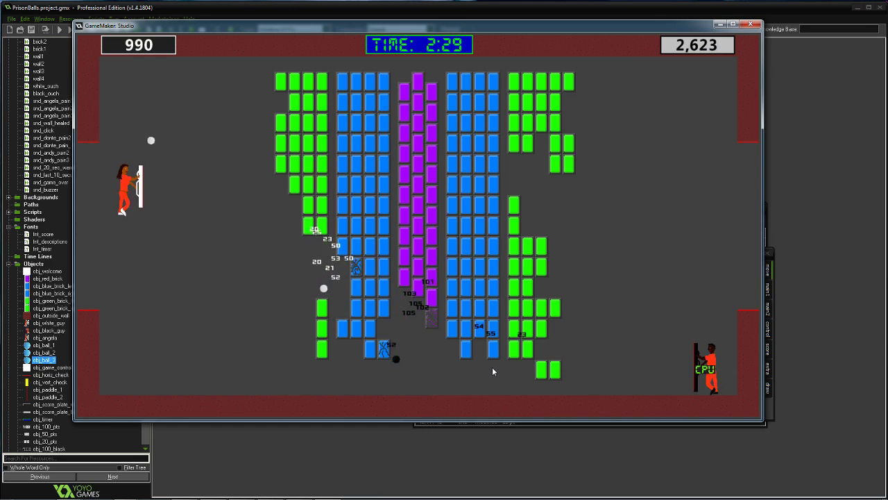
key(Down)
key(Up)
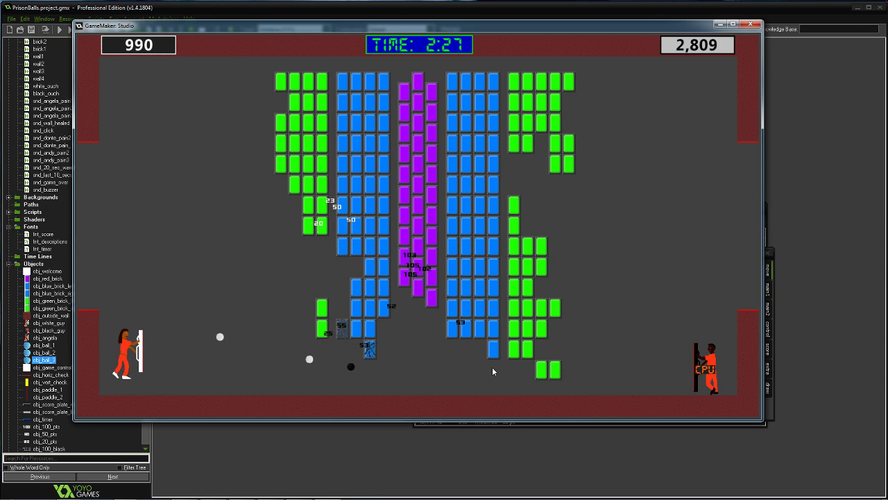
key(Up)
key(Down)
key(Up)
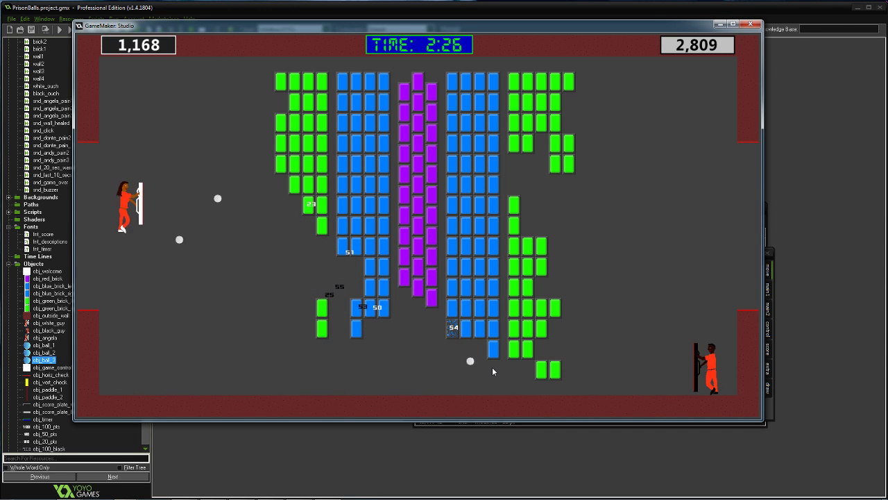
key(Up)
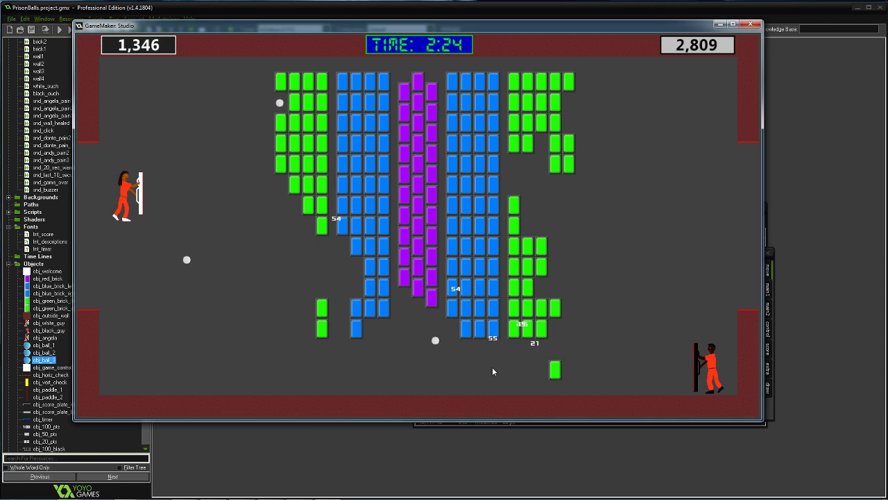
- Keep Angela's paddle aligned with the incoming balls, returning them toward the green, blue and purple bricks to score against the CPU
key(Down)
key(Up)
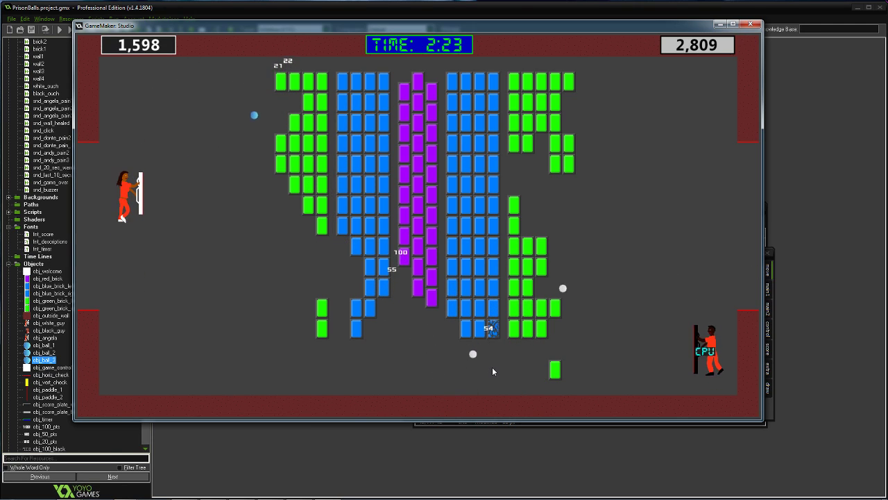
key(Up)
key(Down)
key(Up)
key(Down)
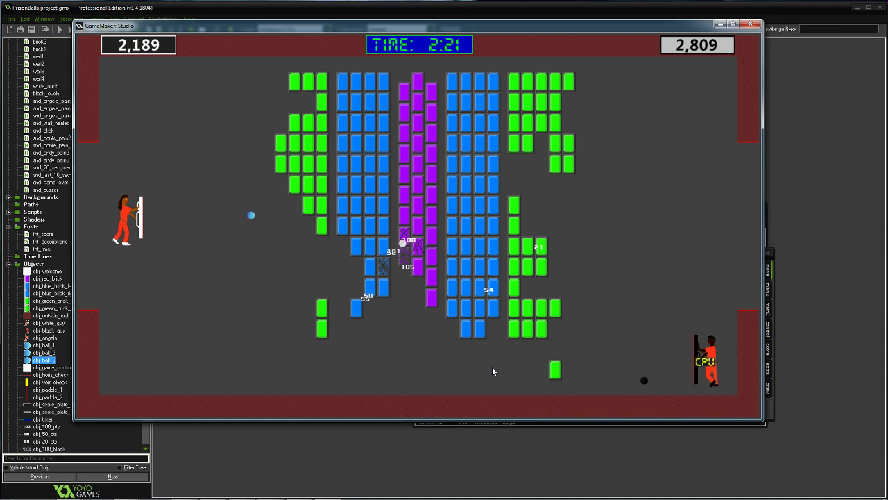
key(Down)
key(Up)
key(Up)
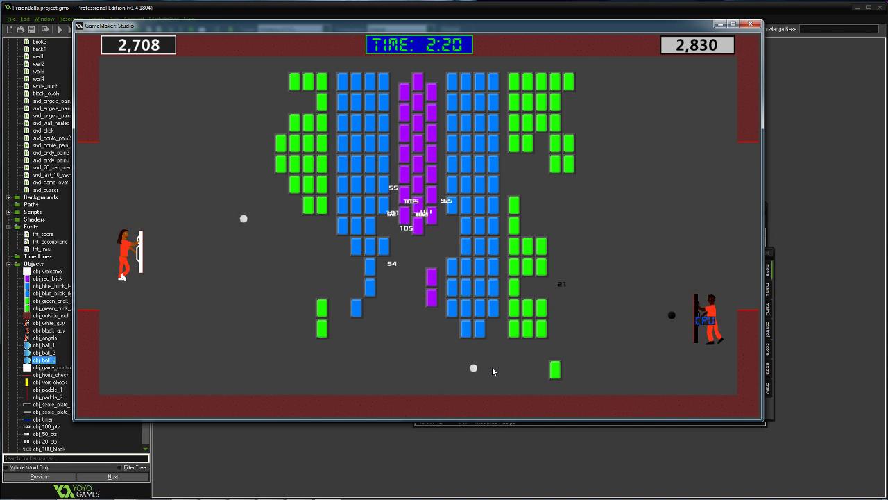
key(Down)
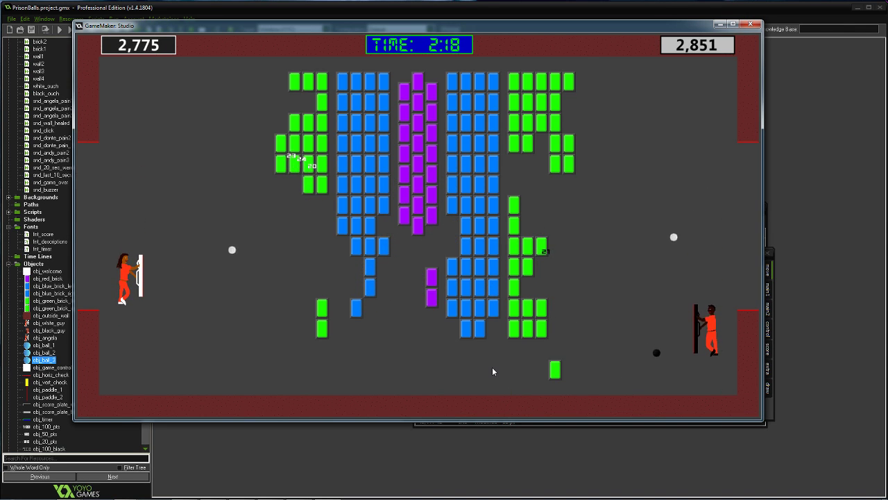
key(Up)
key(Down)
key(Up)
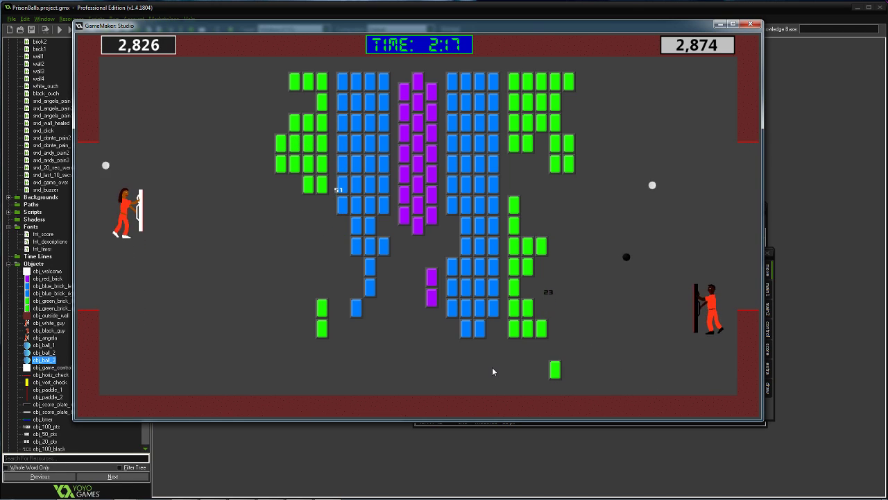
key(Up)
key(Down)
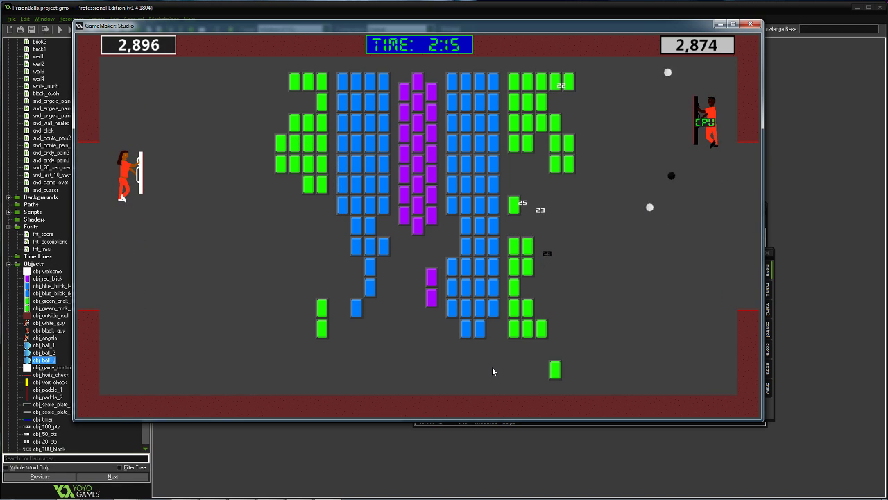
key(Up)
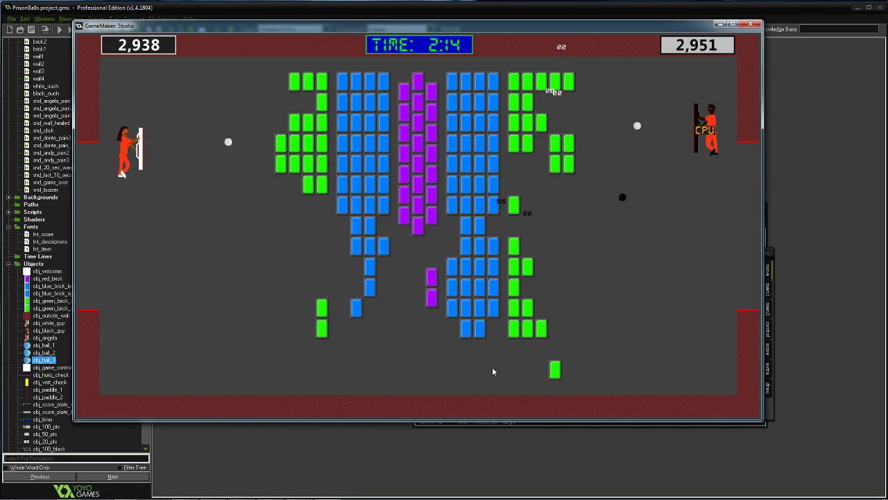
key(Up)
key(Down)
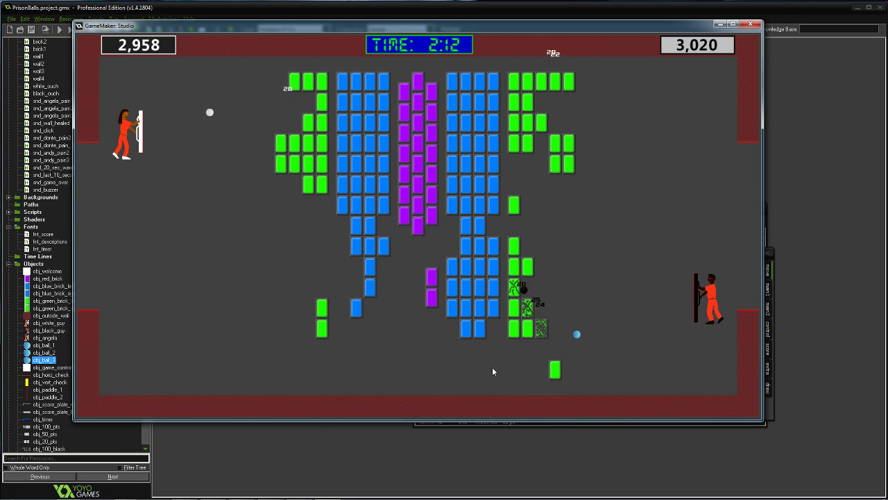
key(Up)
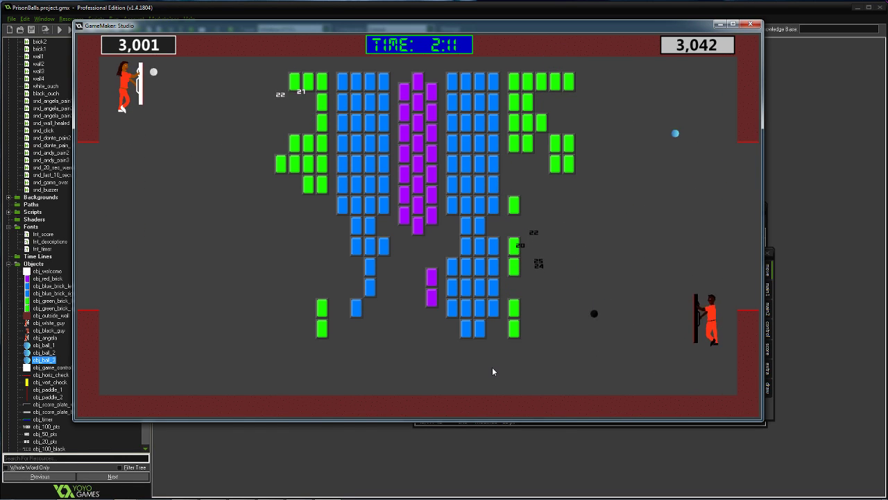
key(Down)
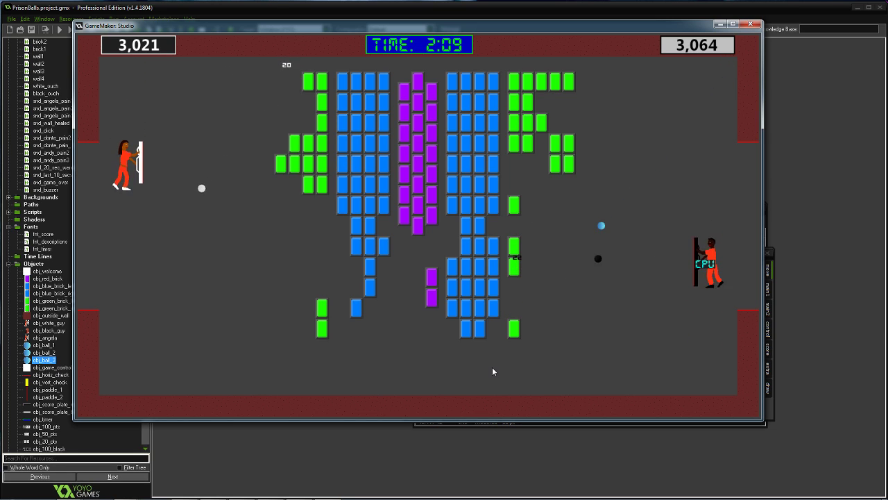
key(Up)
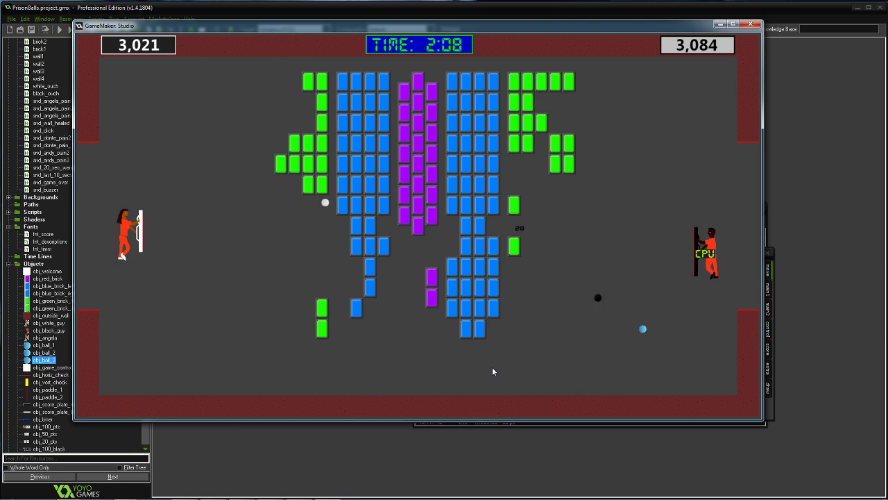
key(Down)
key(Up)
key(Up)
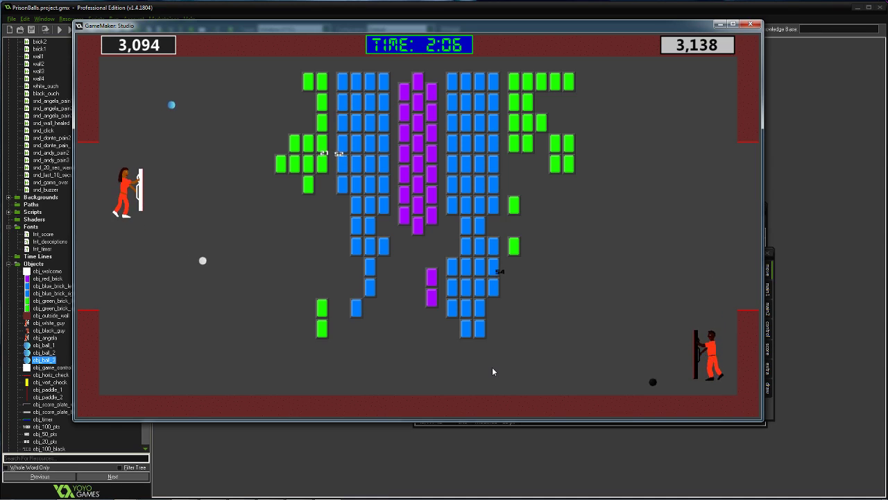
key(Down)
key(Up)
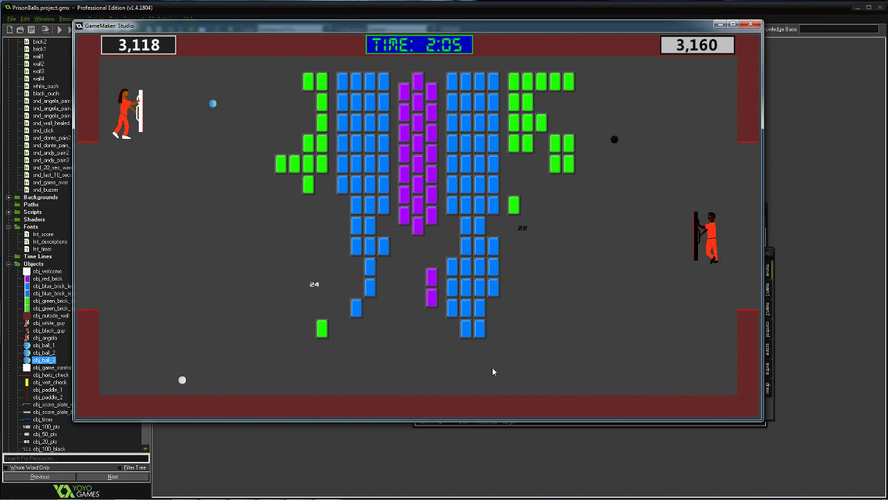
key(Down)
key(Up)
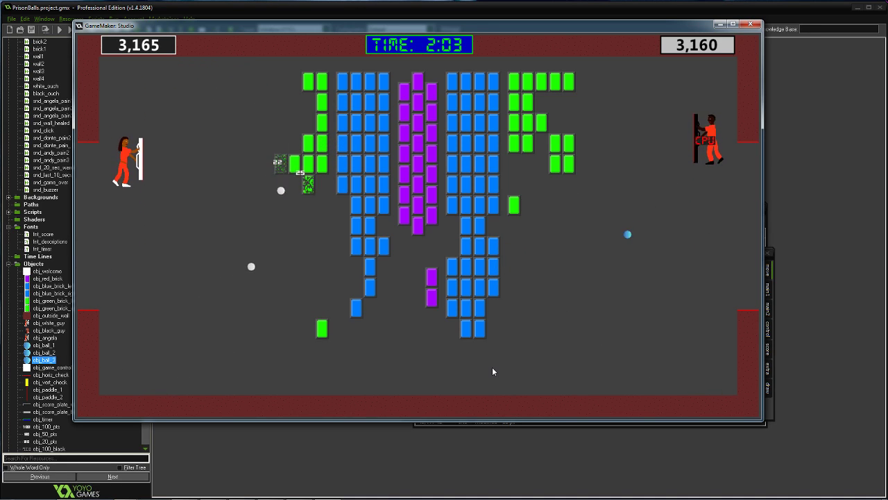
key(Down)
key(Up)
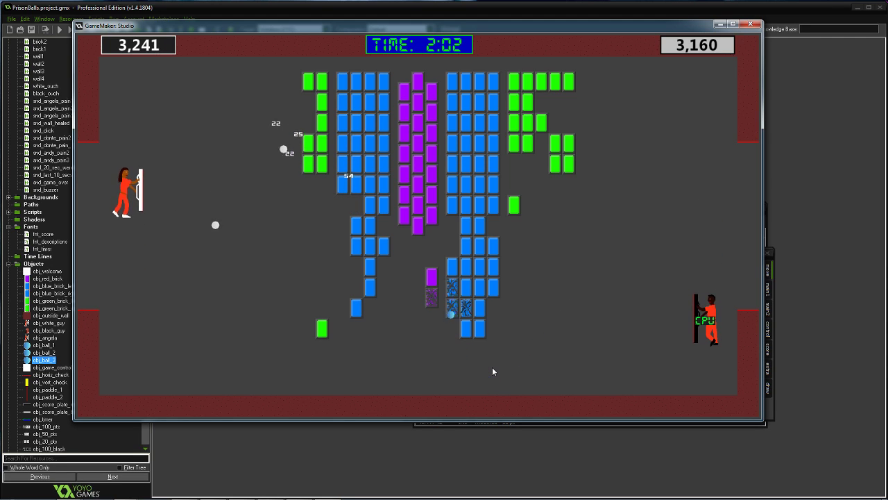
key(Down)
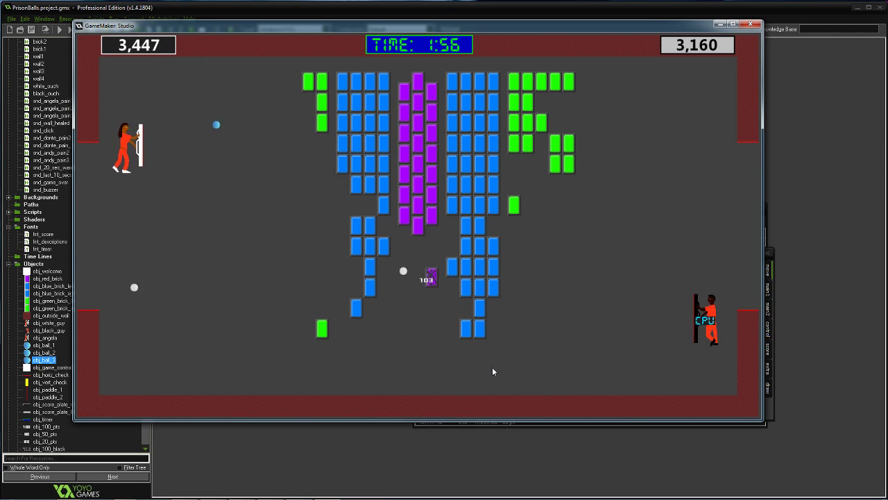
key(Up)
key(Down)
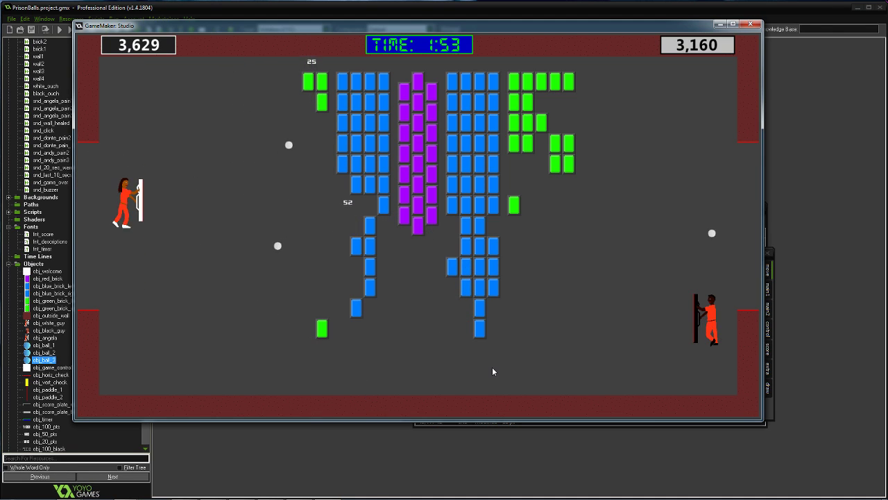
key(Down)
key(Up)
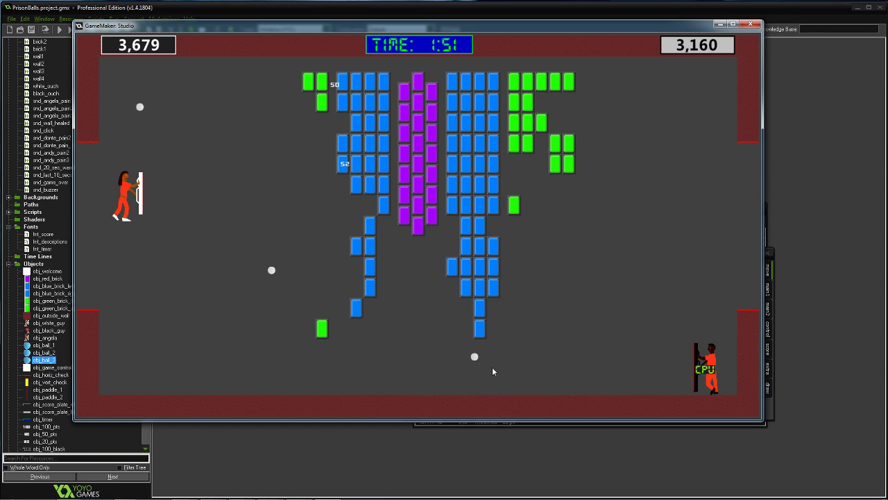
key(Down)
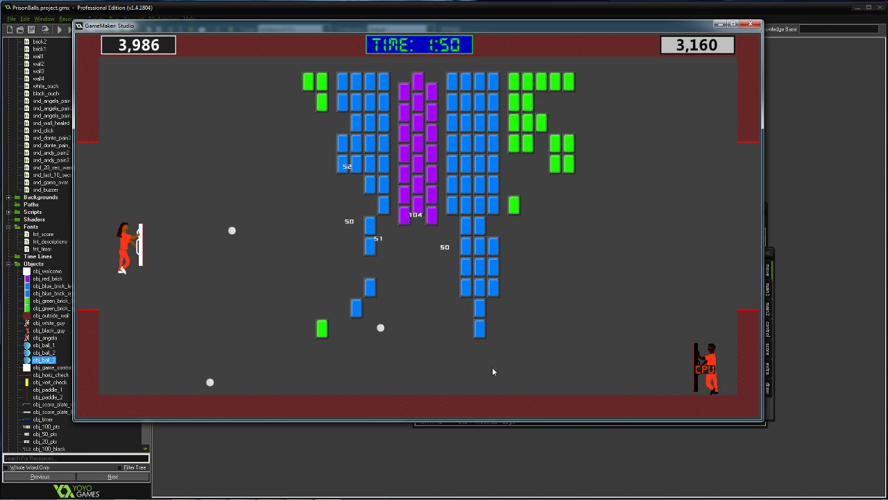
key(Down)
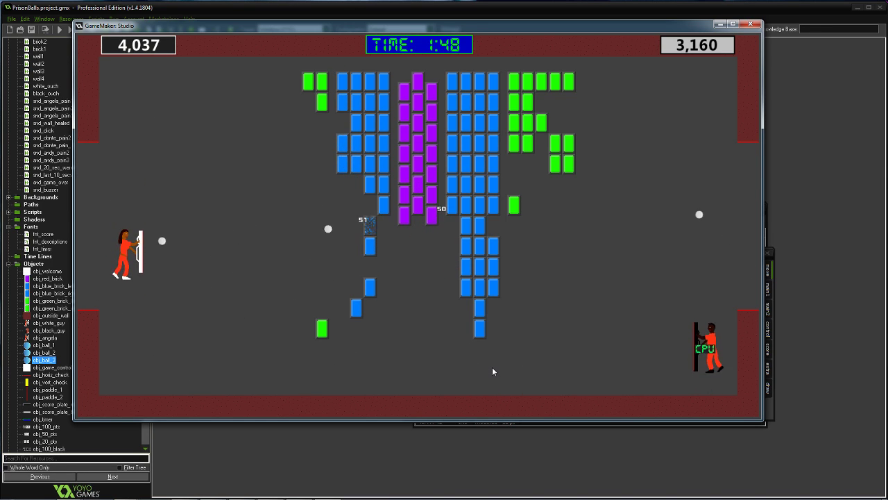
key(Up)
key(Down)
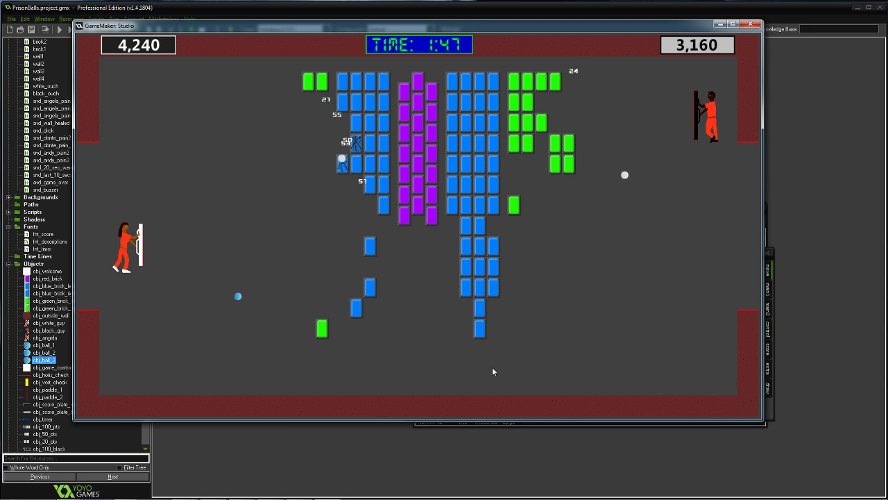
key(Down)
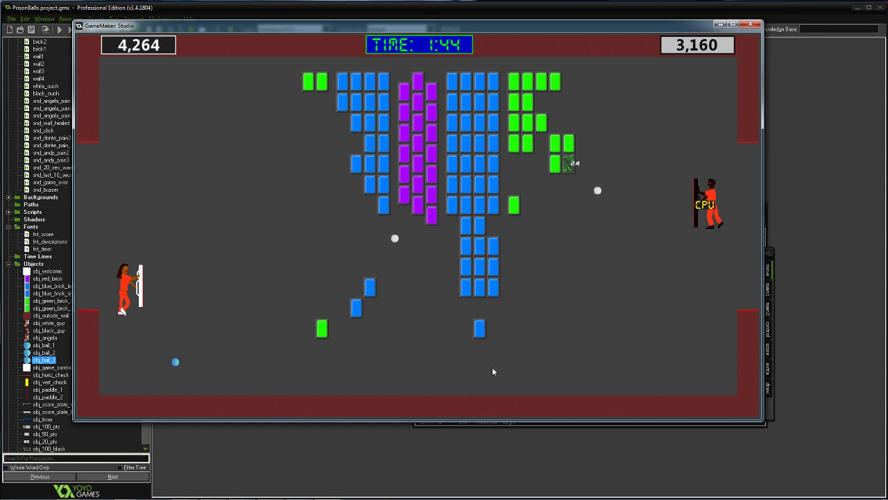
key(Down)
key(Up)
key(Down)
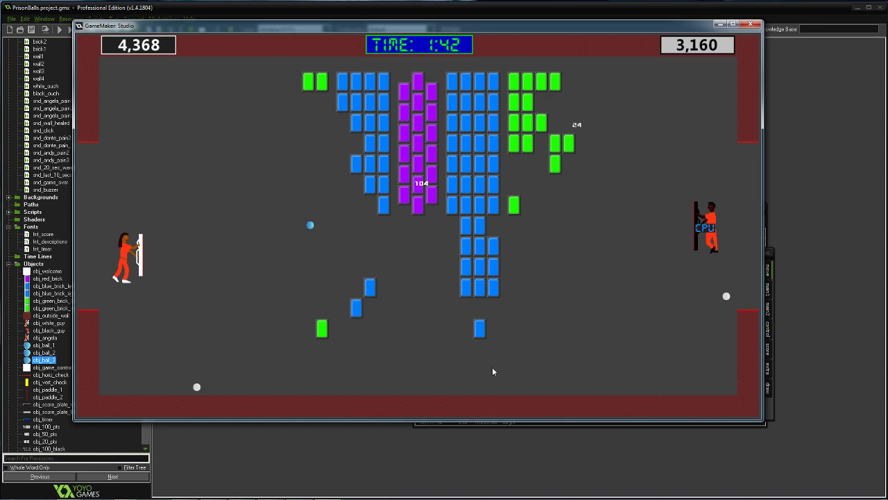
key(Up)
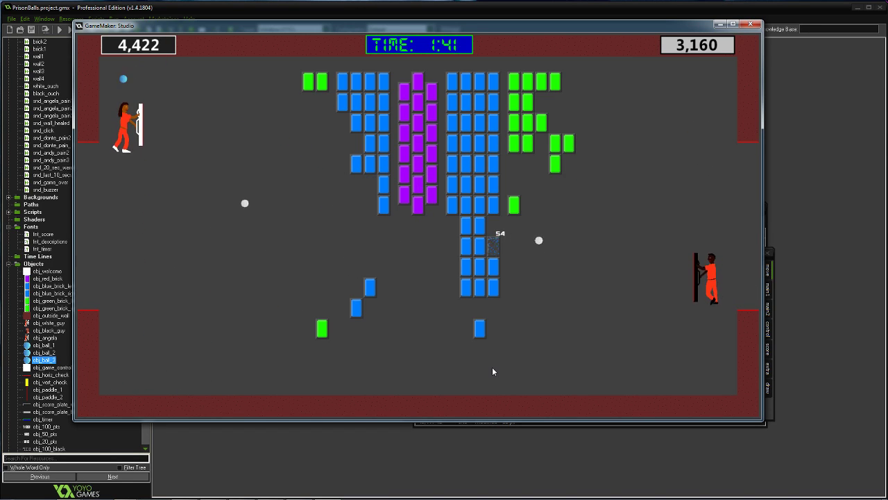
key(Down)
key(Down)
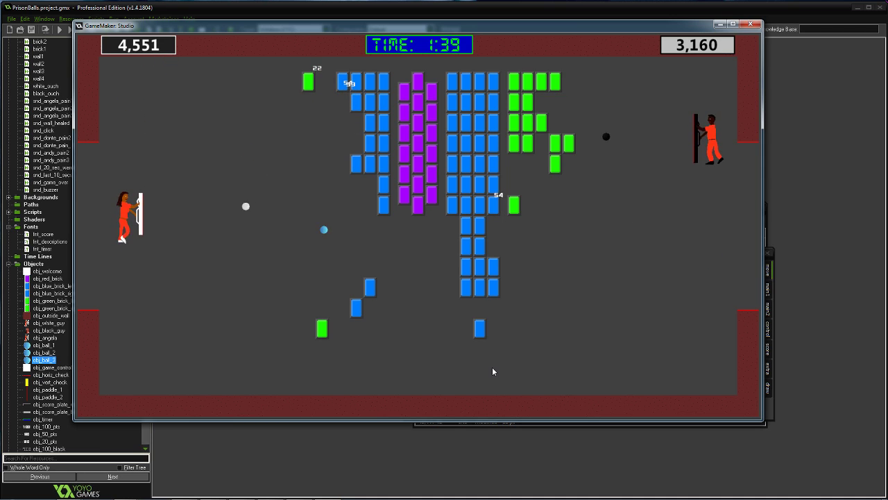
key(Up)
key(Down)
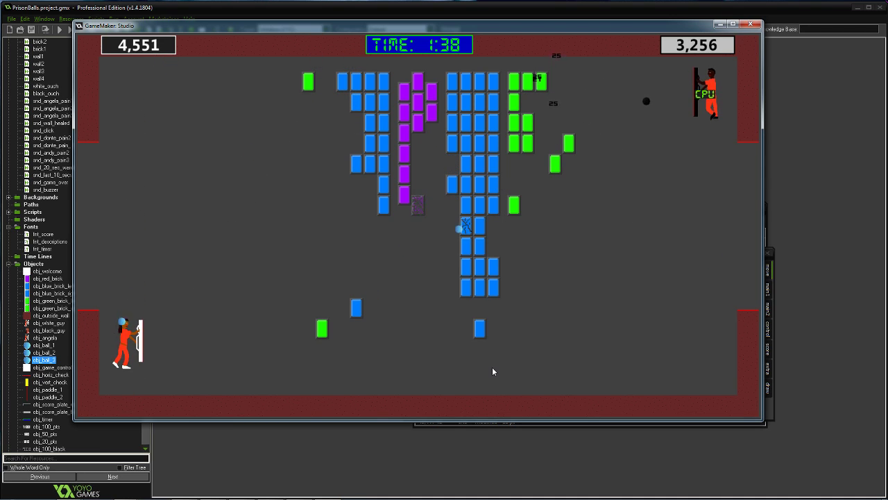
key(Up)
key(Up)
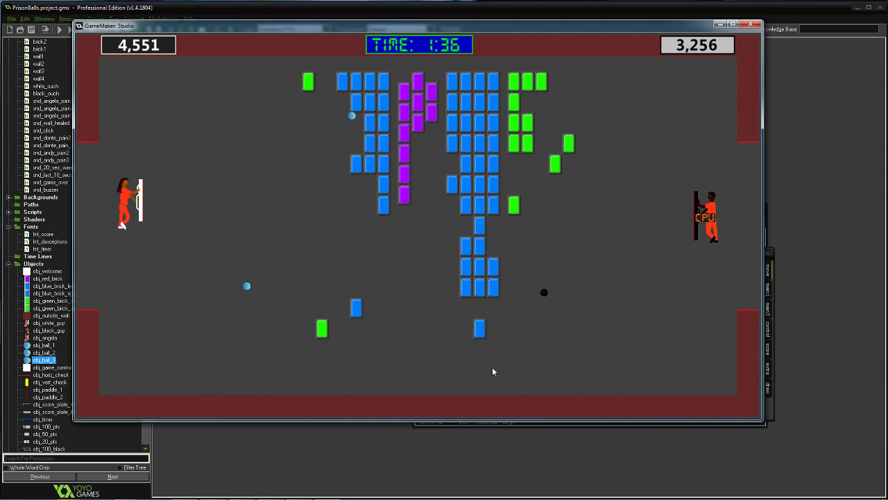
key(Down)
key(Up)
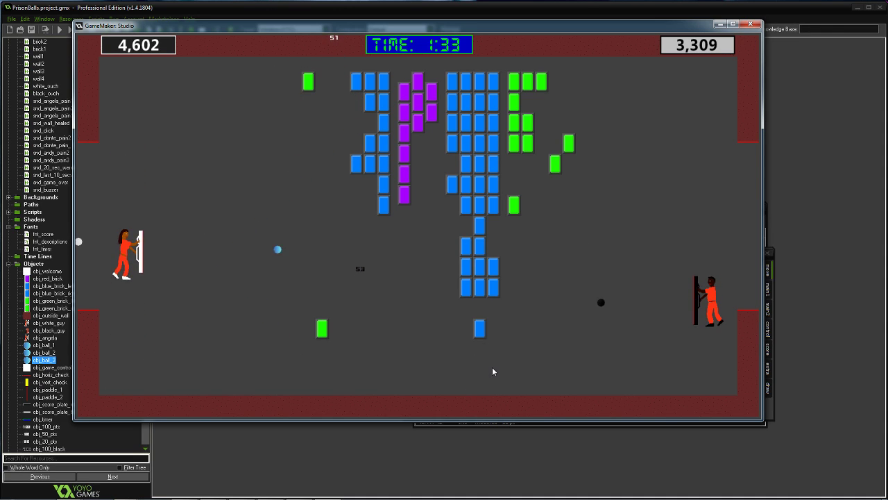
key(Down)
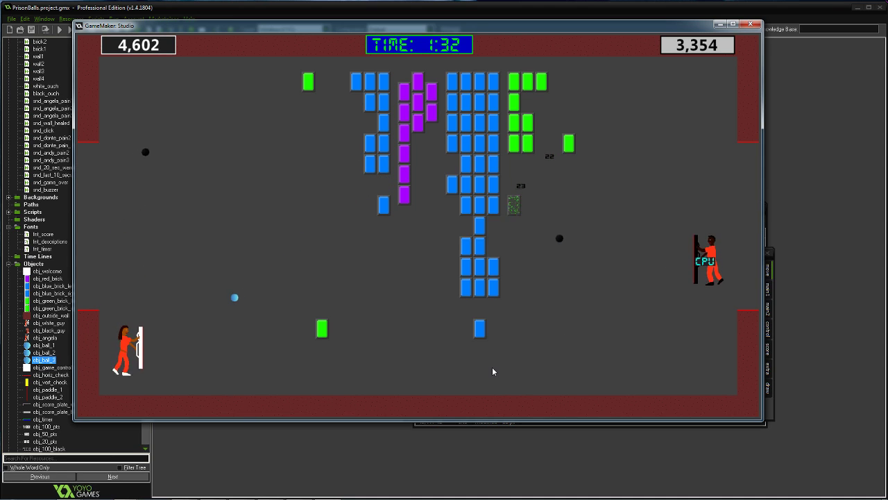
key(Up)
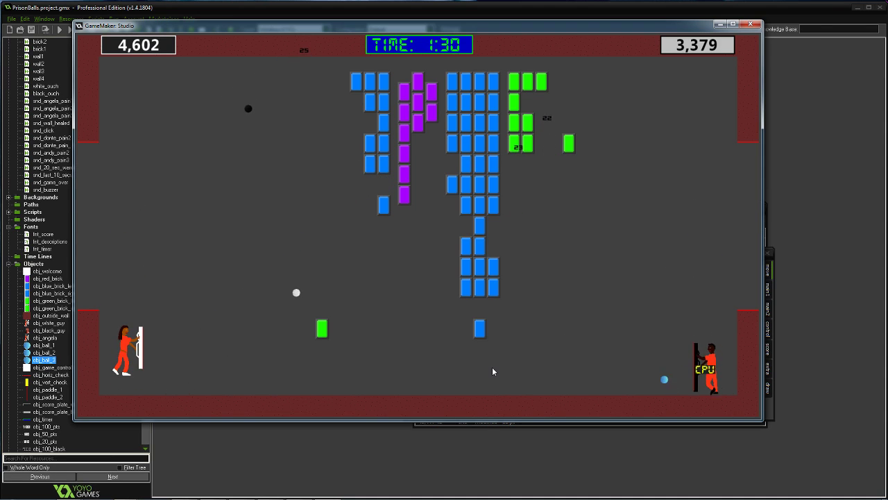
key(Up)
key(Down)
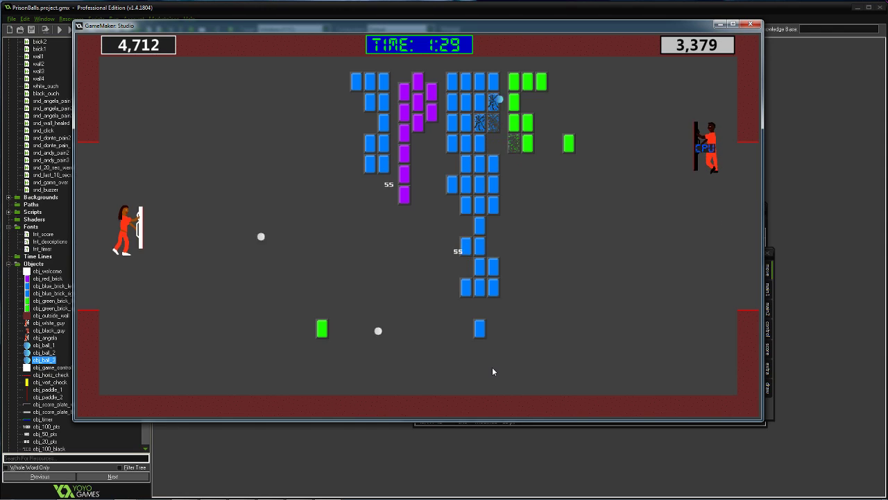
key(Down)
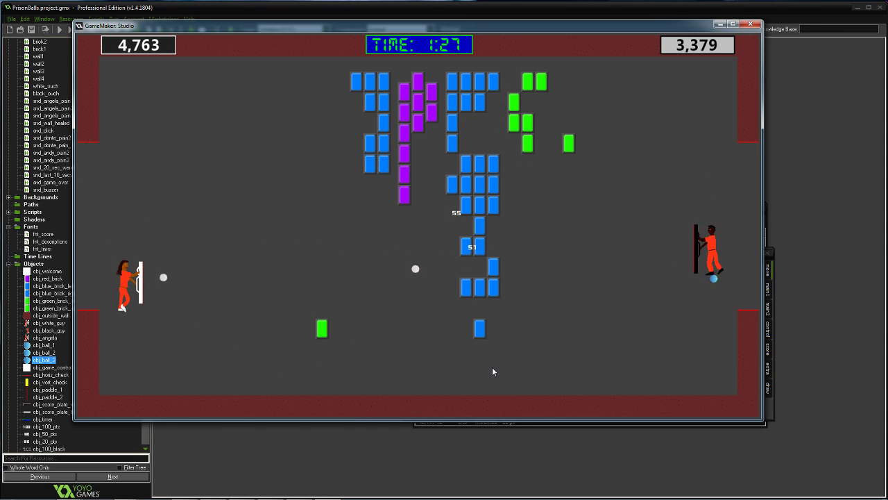
key(Up)
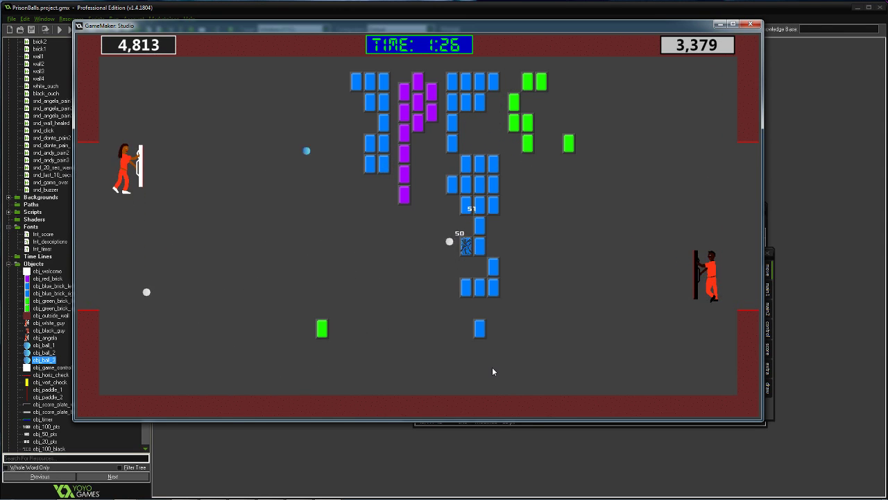
key(Down)
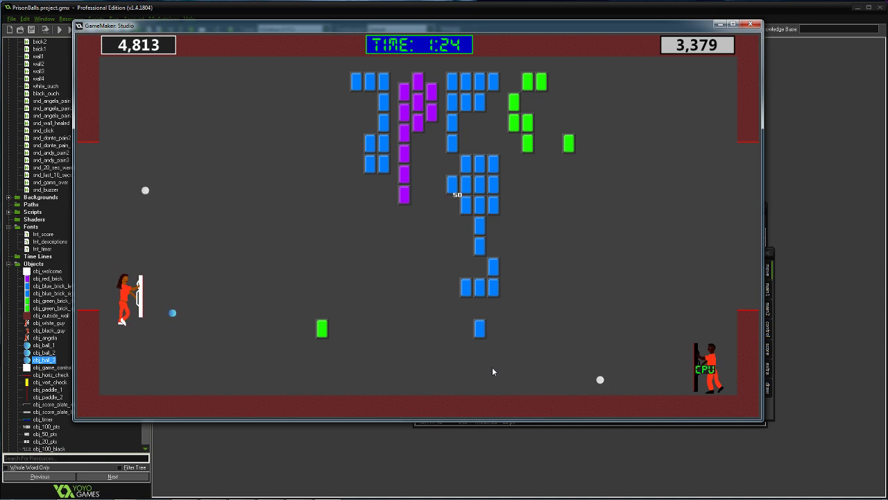
key(Up)
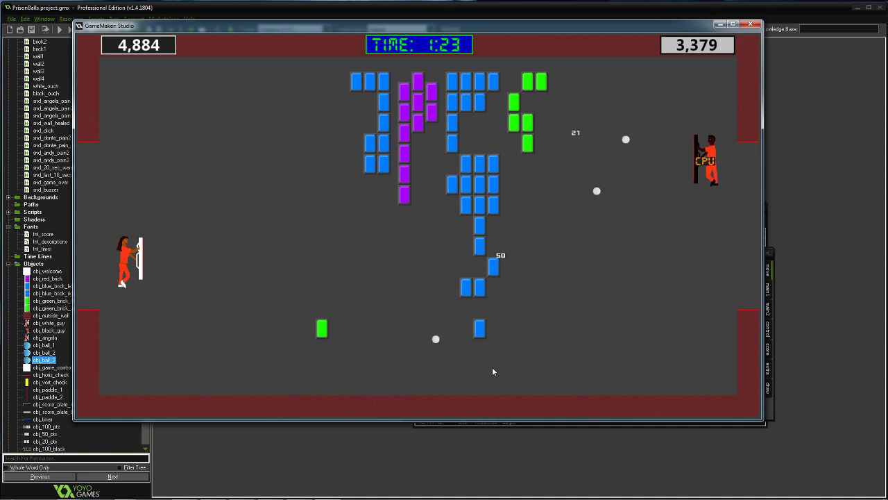
- Move Angela's paddle up and down to return the balls and break the scattered blue, purple and green bricks mid-court
key(Down)
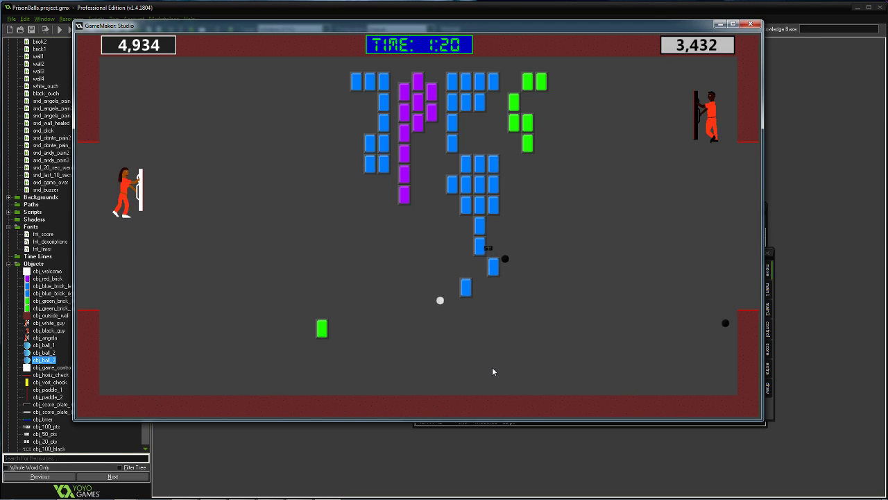
key(Down)
key(Up)
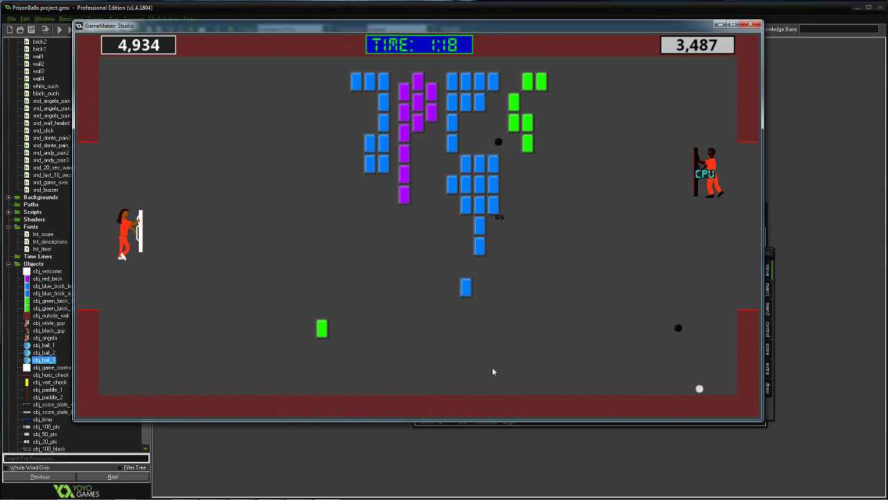
key(Down)
key(Down)
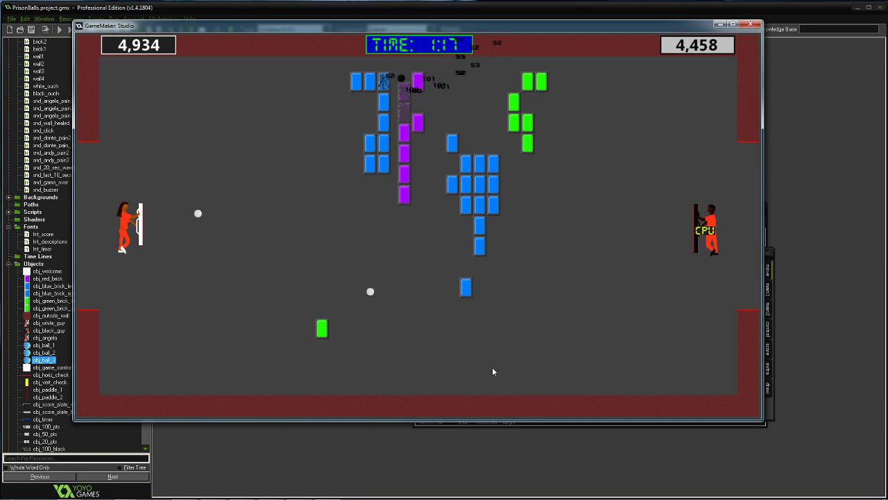
key(Up)
key(Down)
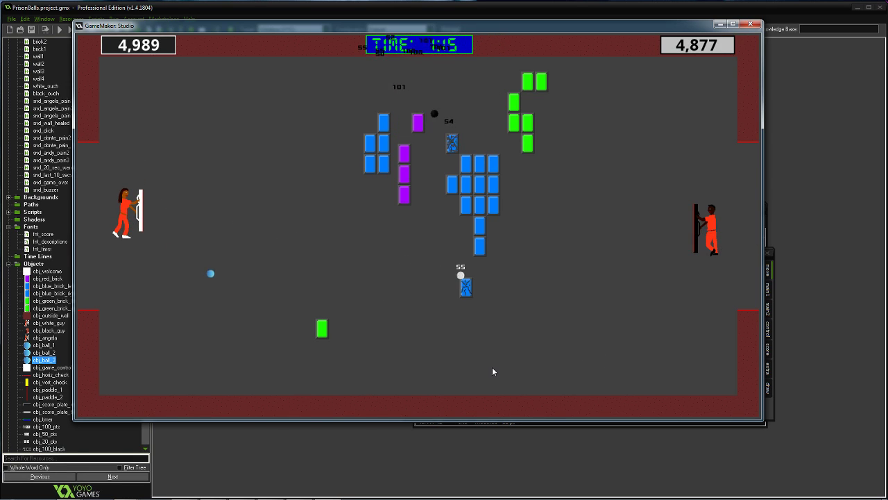
key(Down)
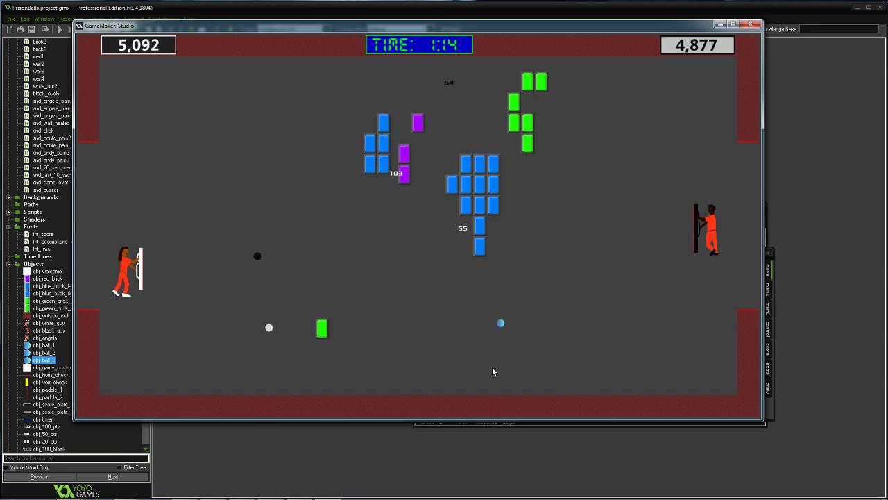
key(Down)
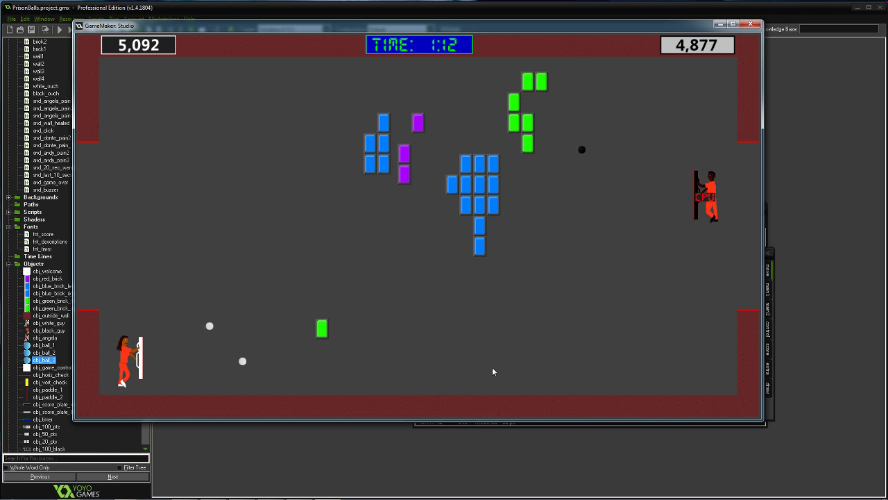
key(Up)
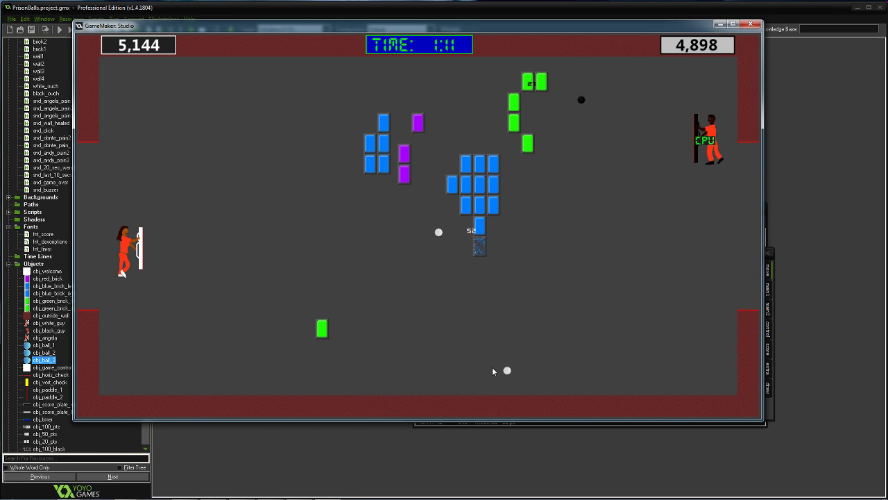
key(Up)
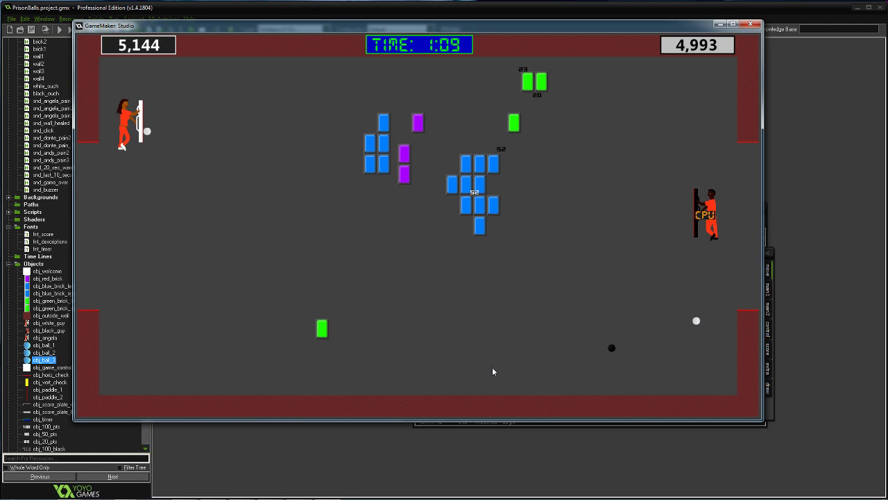
key(Down)
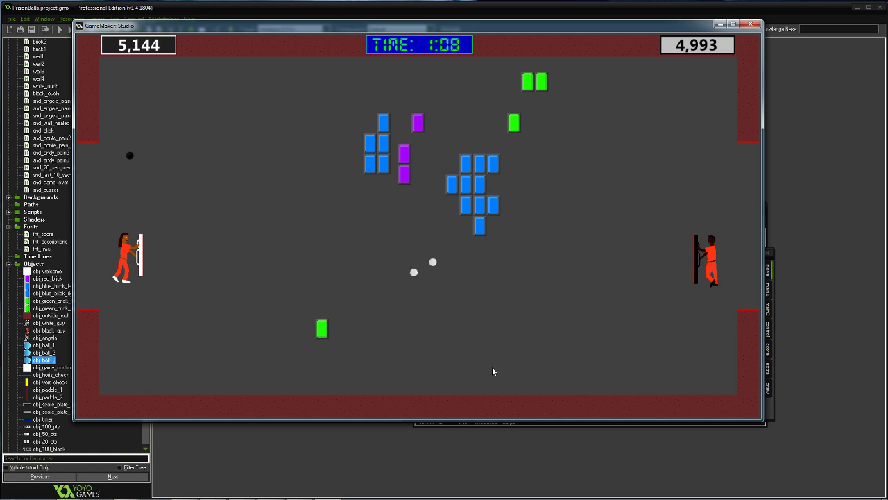
key(Down)
key(Up)
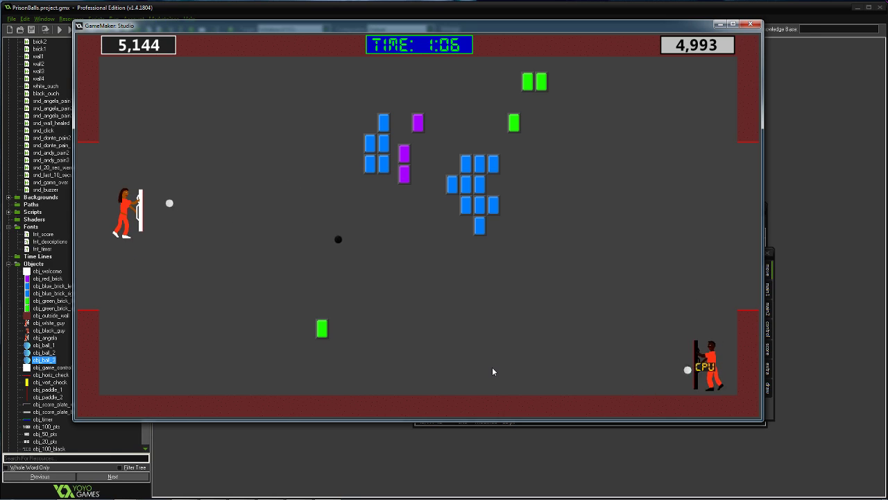
key(Down)
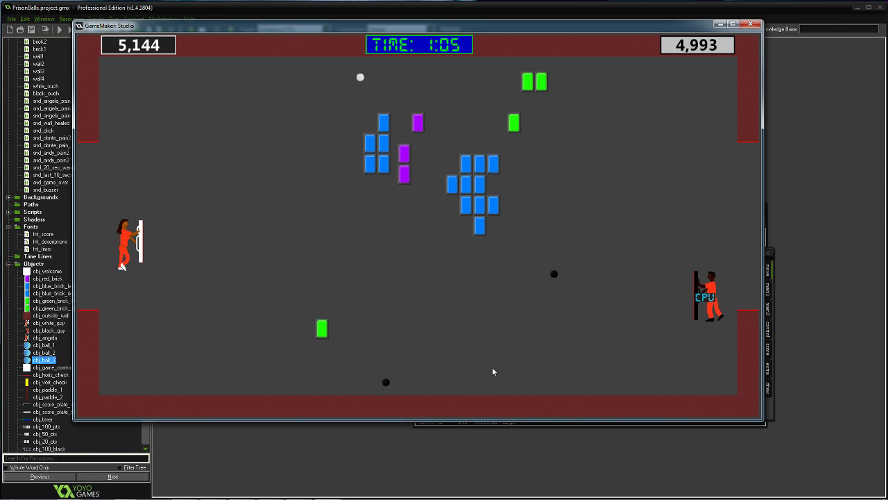
key(Up)
key(Down)
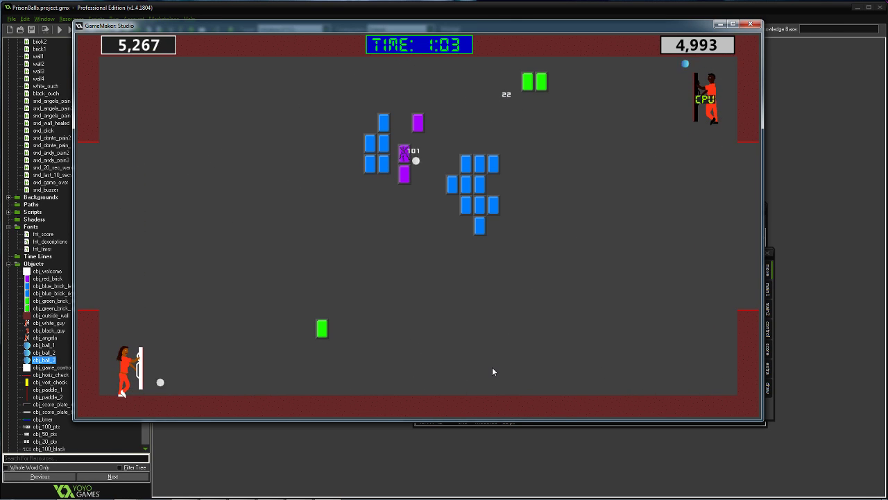
key(Up)
key(Up)
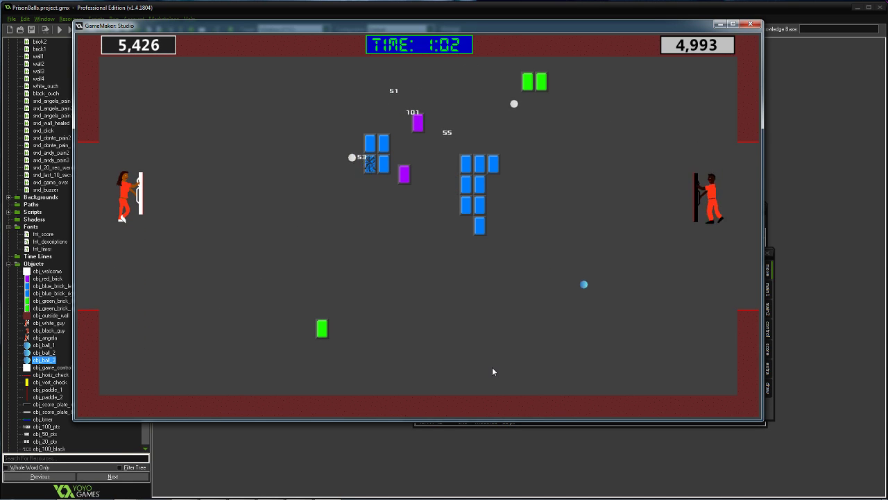
key(Up)
key(Down)
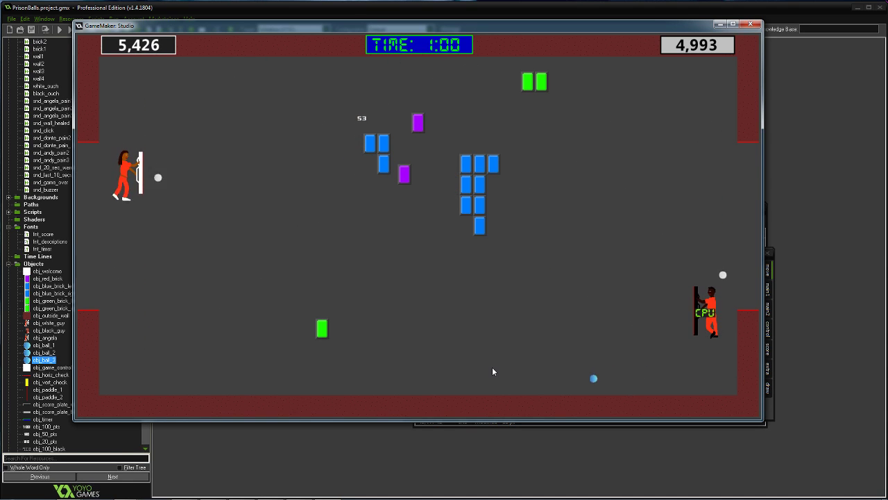
key(Down)
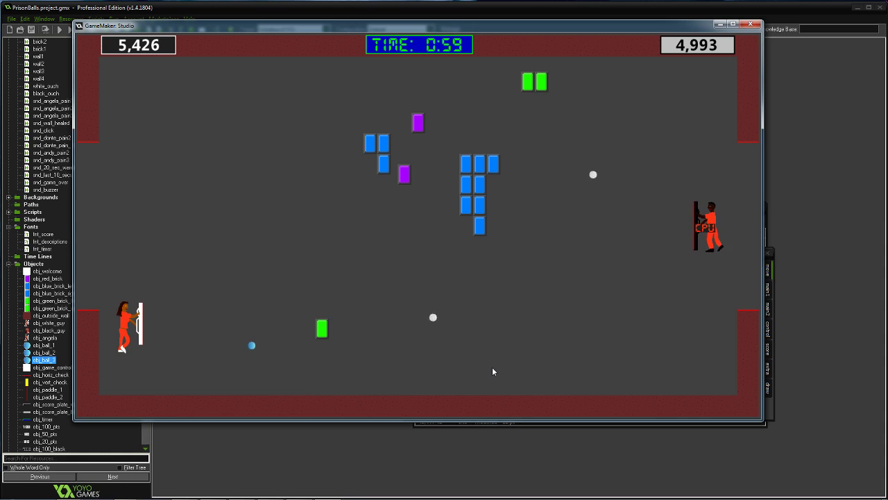
key(Up)
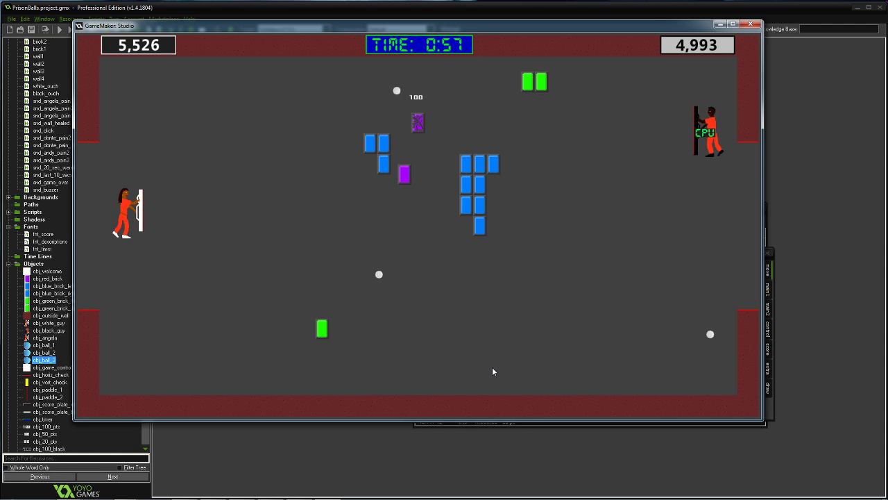
key(Down)
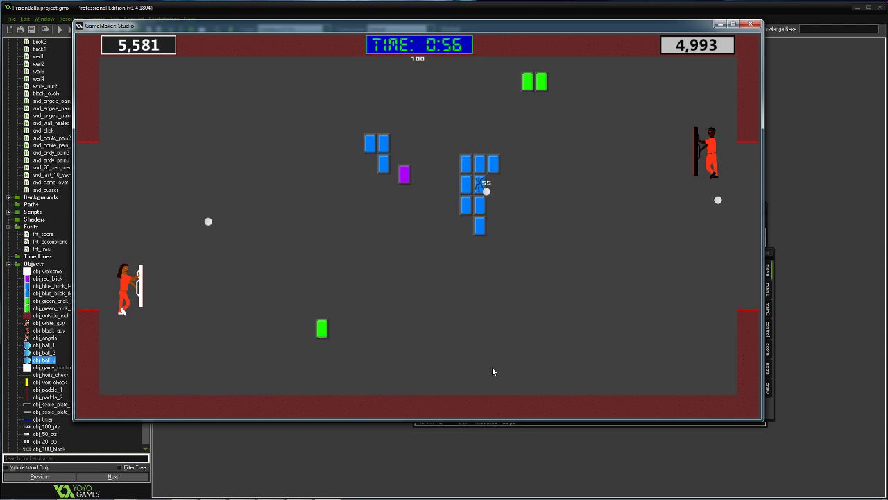
key(Up)
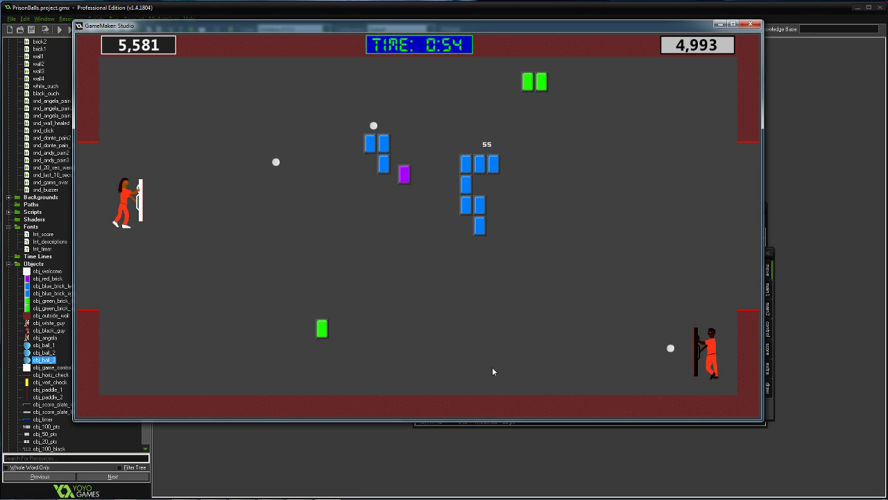
- Return the balls with Angela's paddle into the refilled purple columns and the green wall on the CPU's side
key(Down)
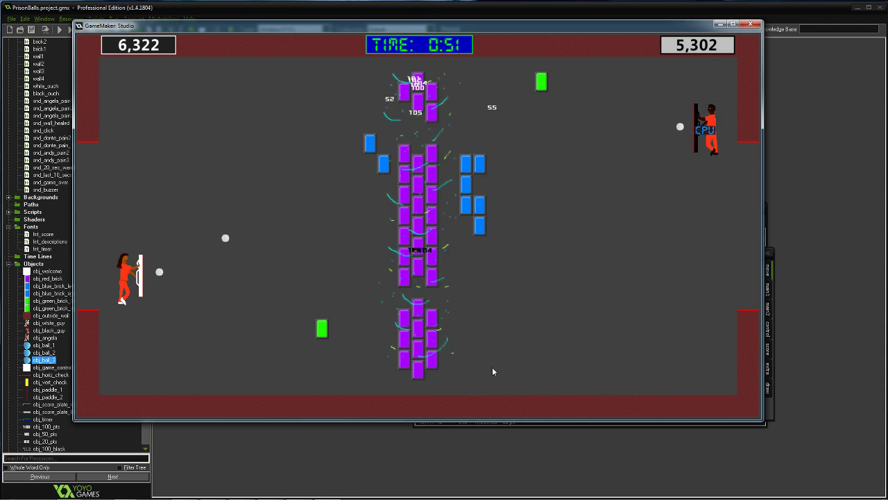
key(Down)
key(Up)
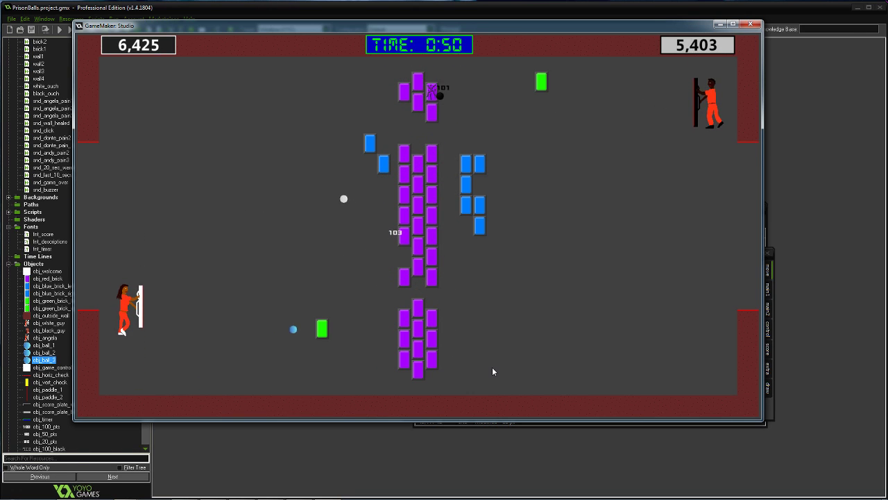
key(Up)
key(Down)
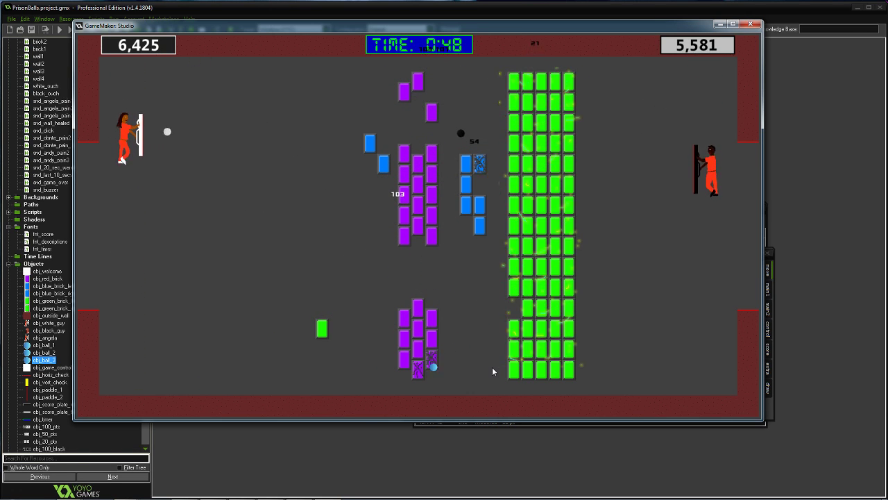
key(Down)
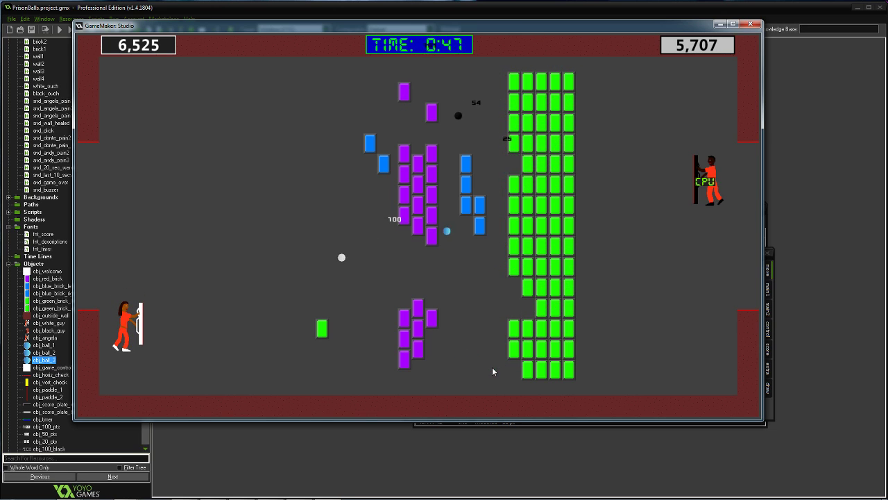
key(Down)
key(Up)
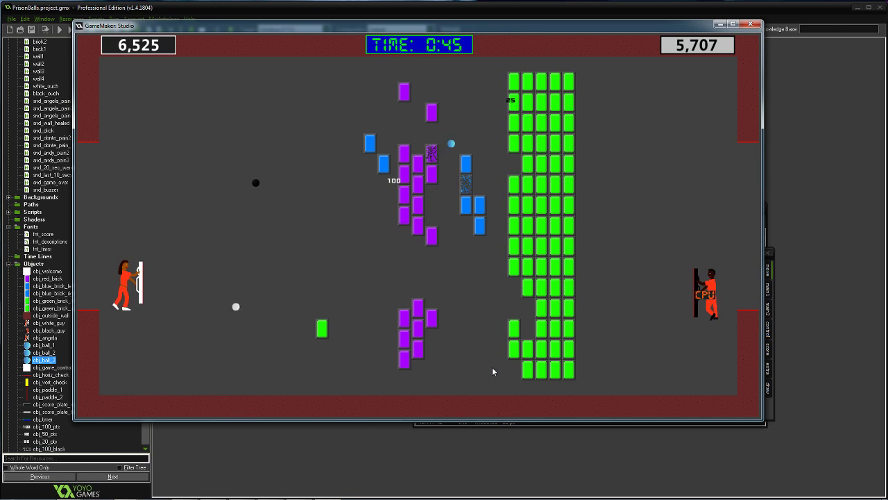
key(Up)
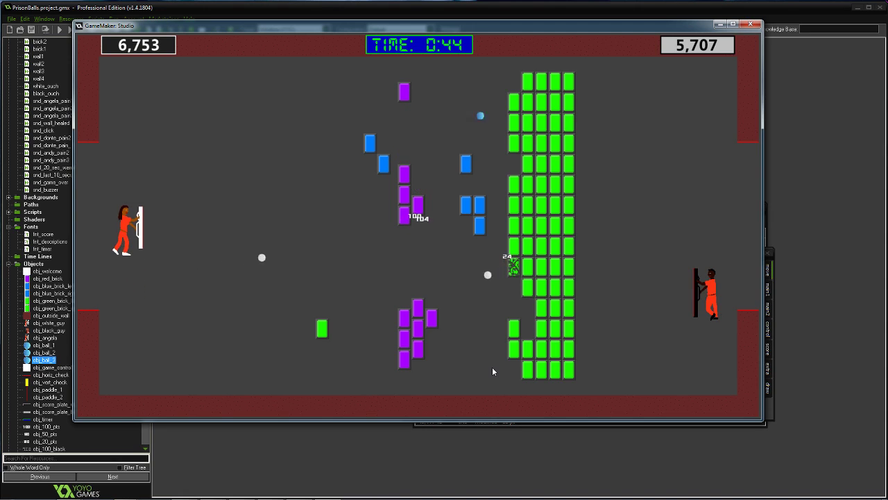
key(Down)
key(Up)
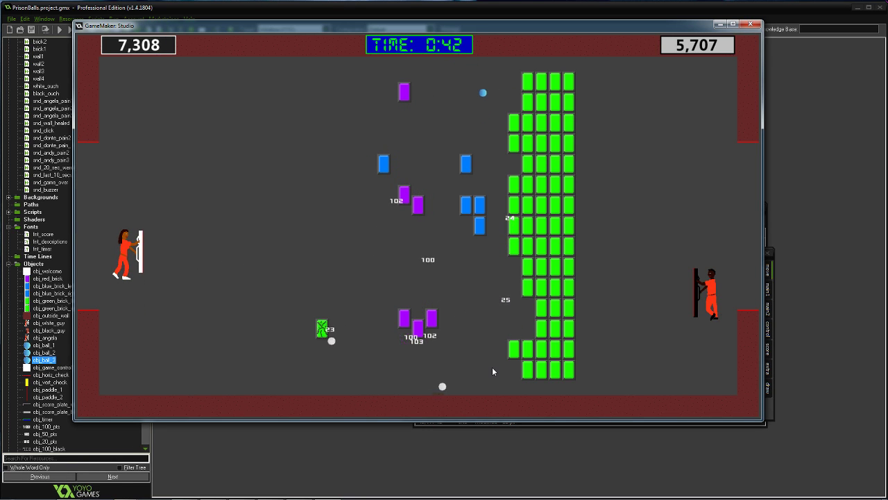
- Move Angela's paddle up and down to return the balls across the refilled green wall and into the CPU's green bricks
key(Down)
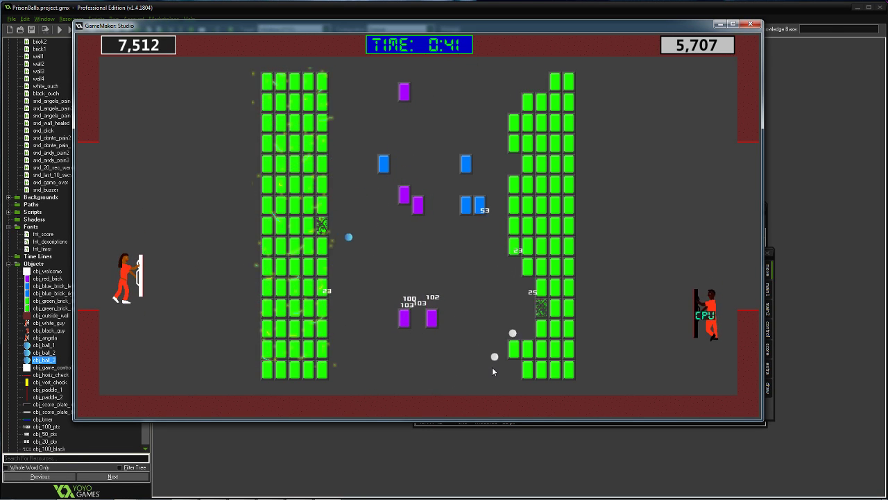
key(Up)
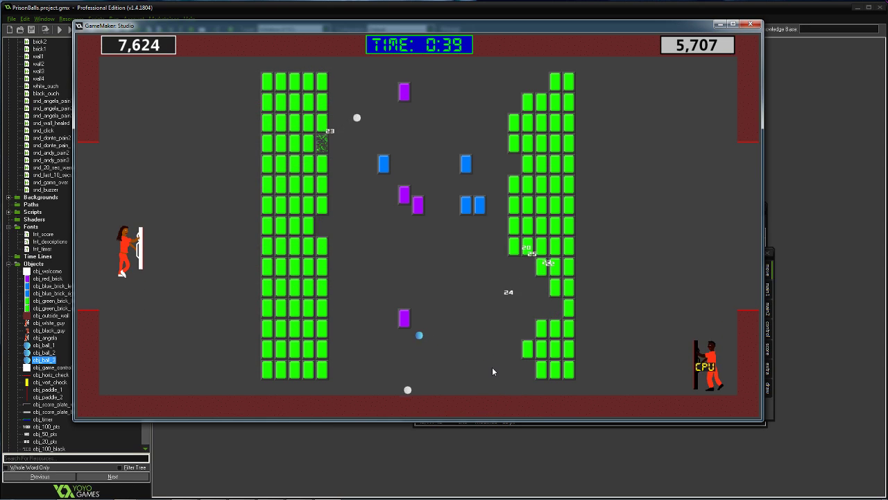
key(Down)
key(Up)
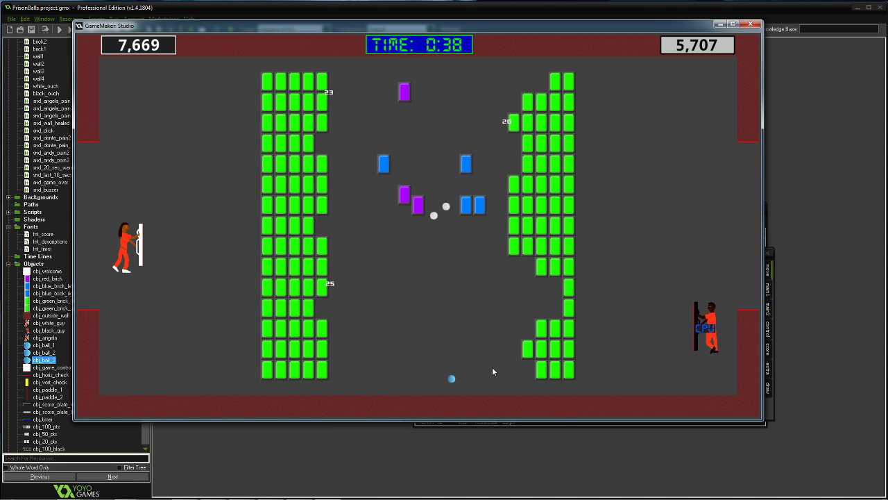
key(Up)
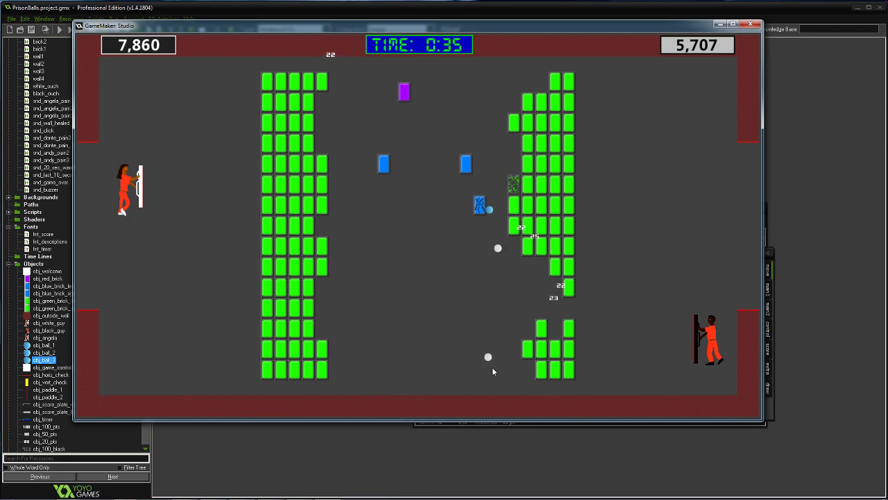
key(Down)
key(Up)
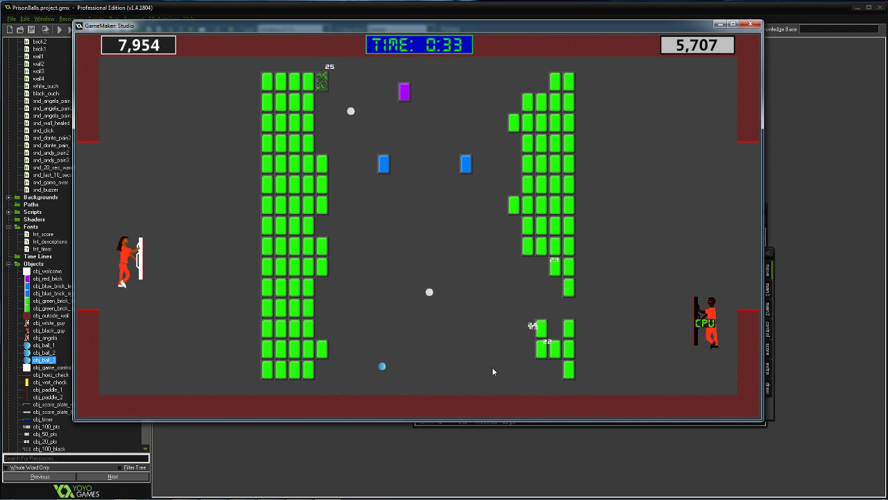
- Follow the balls with Angela's paddle, sending them into the refilled blue columns and the green bricks beside them to score
key(Down)
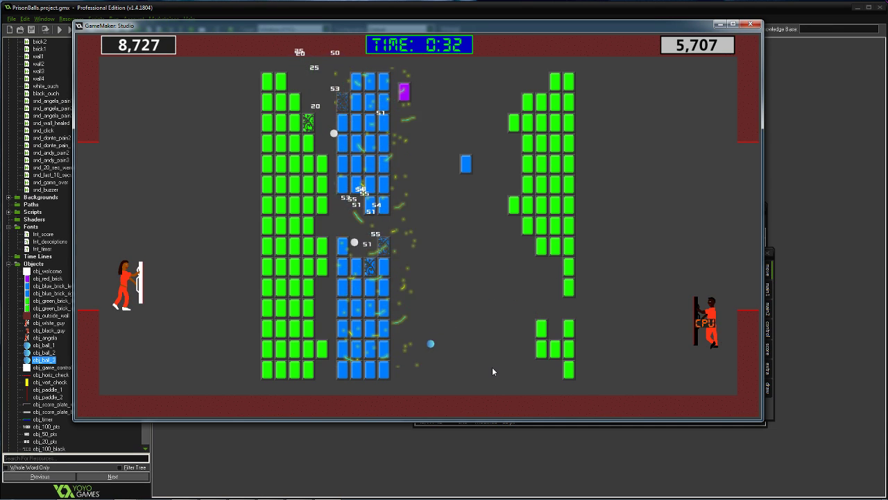
key(Up)
key(Up)
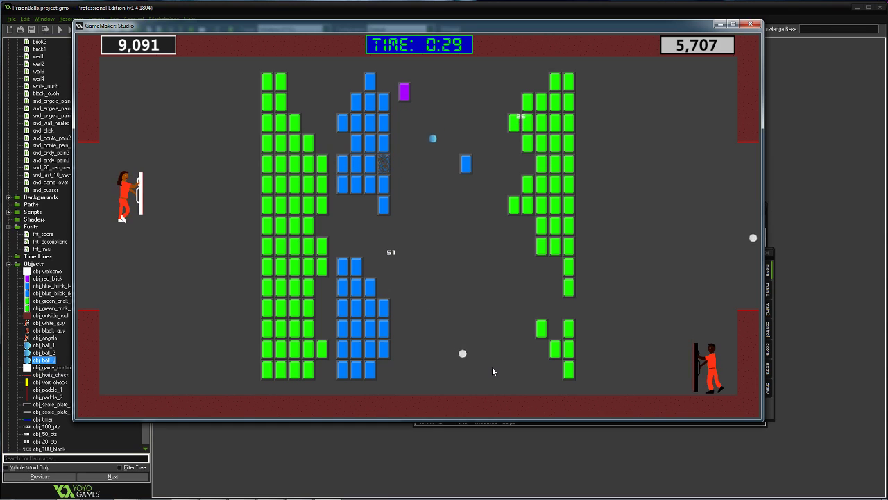
key(Down)
key(Up)
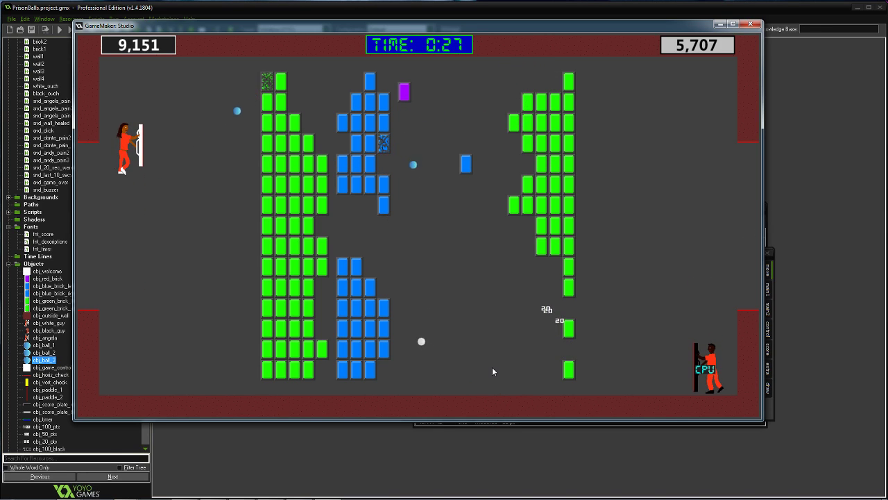
key(Down)
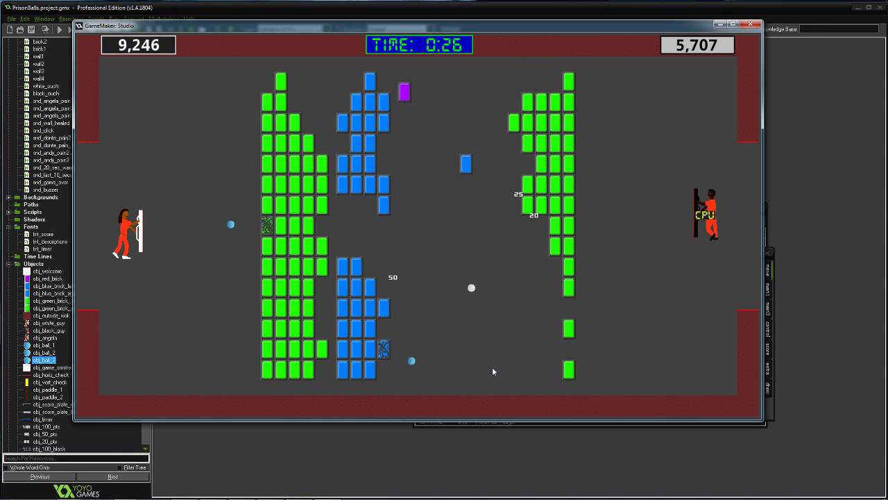
key(Down)
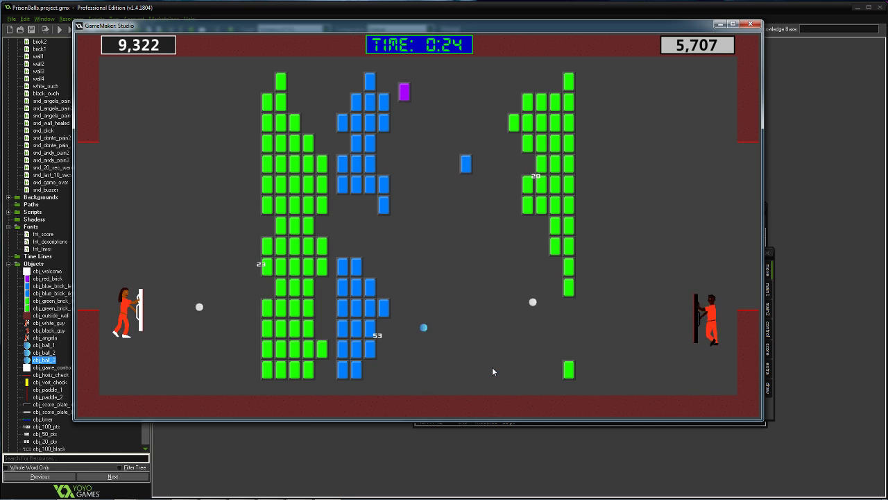
key(Up)
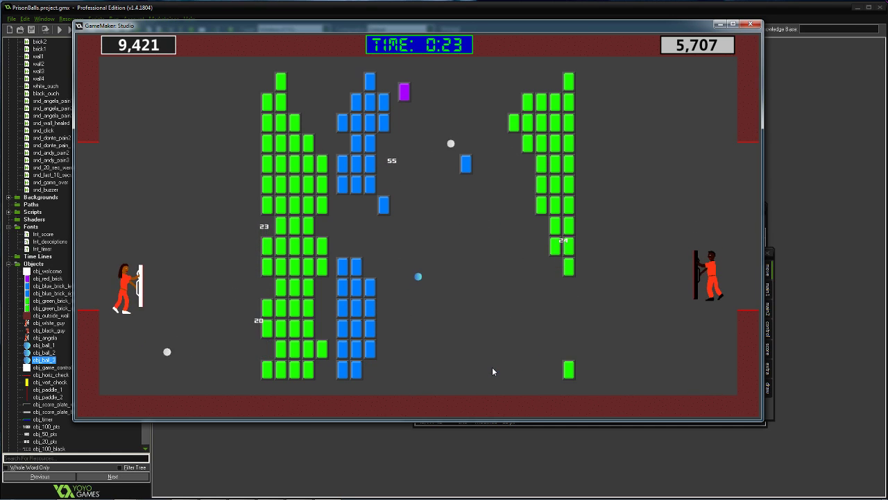
key(Down)
key(Up)
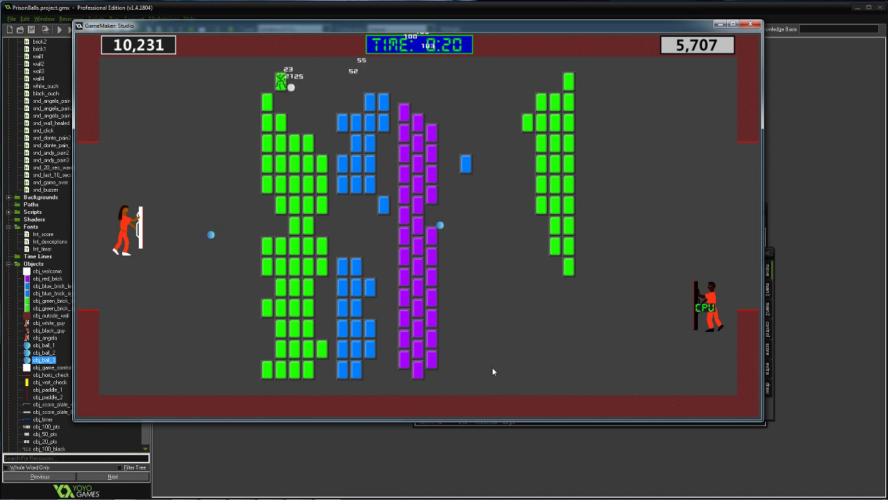
- Return the balls with Angela's paddle to clear gaps in the green wall in front of her and nearby blue bricks
key(Up)
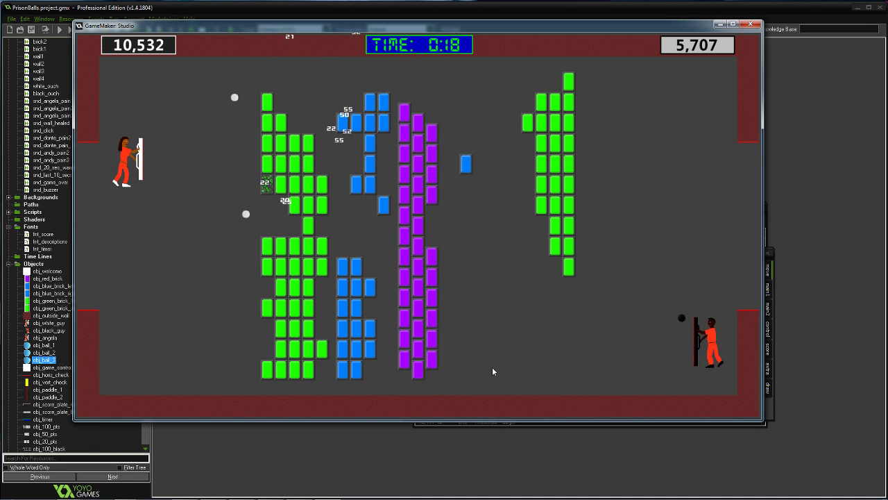
key(Down)
key(Down)
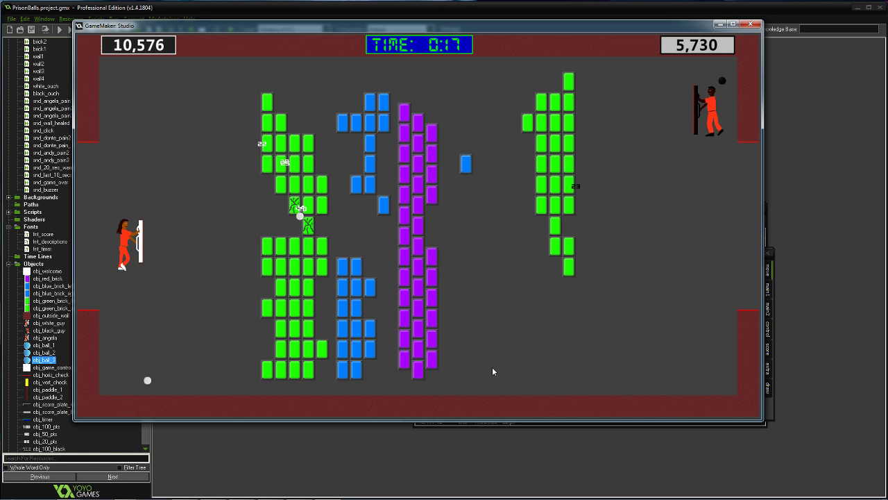
key(Up)
key(Up)
key(Down)
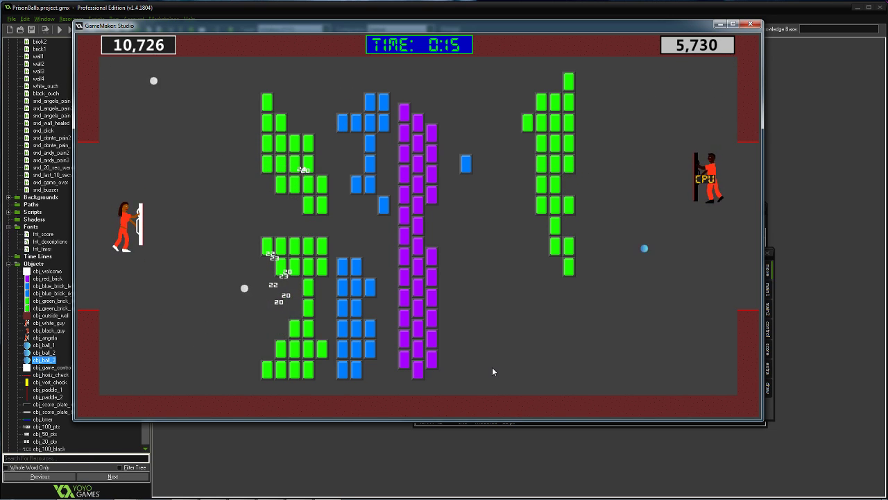
key(Up)
key(w)
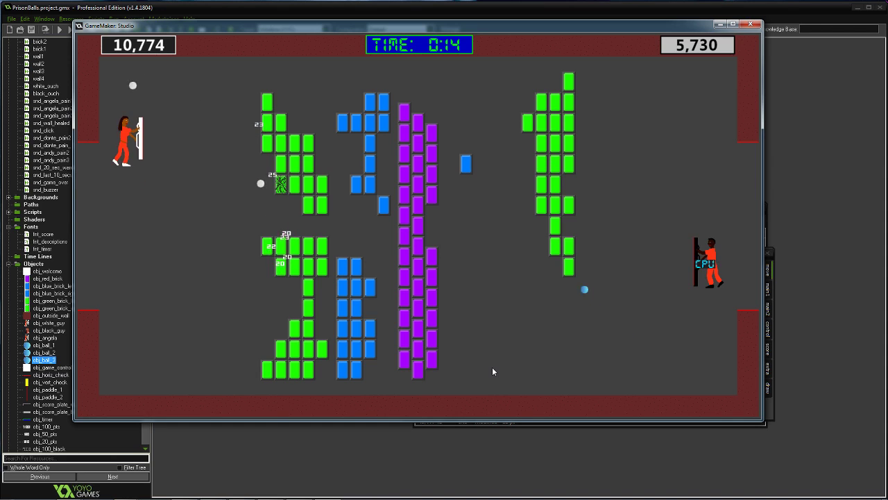
key(s)
key(Down)
key(w)
key(s)
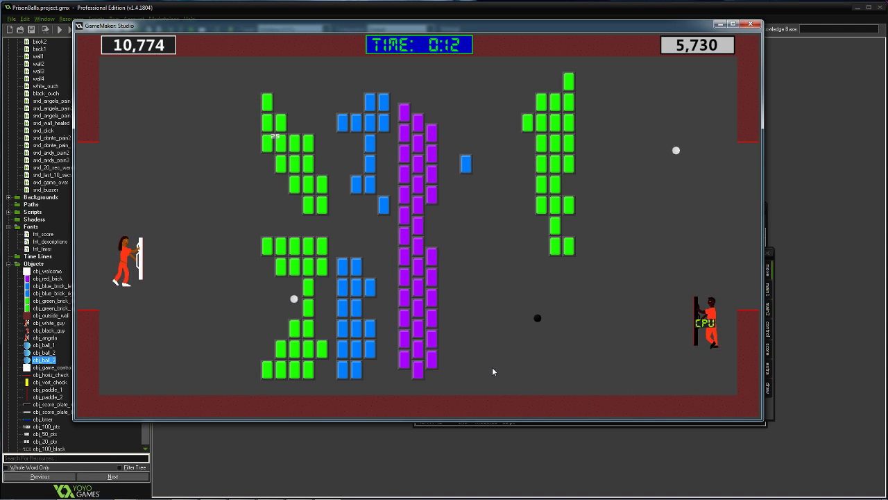
- Steer Angela's paddle toward the rebounding balls, hitting the remaining green bricks on her side in the match's last seconds
key(w)
key(w)
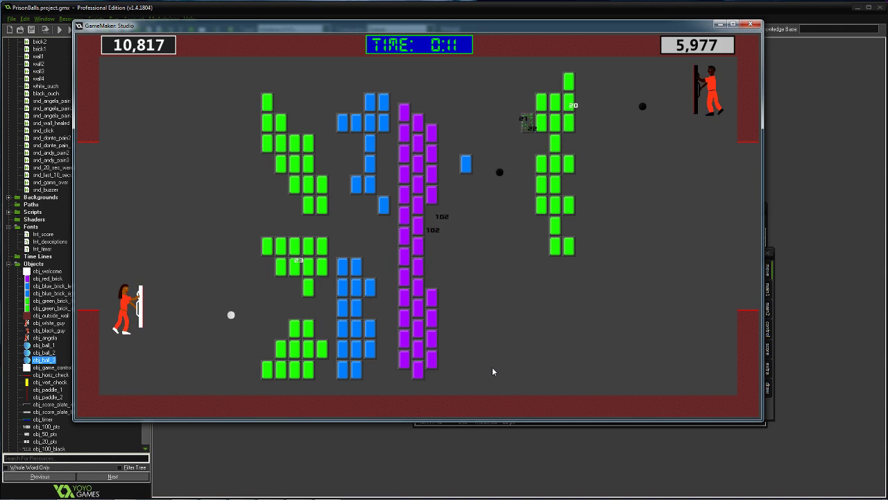
key(w)
key(s)
key(s)
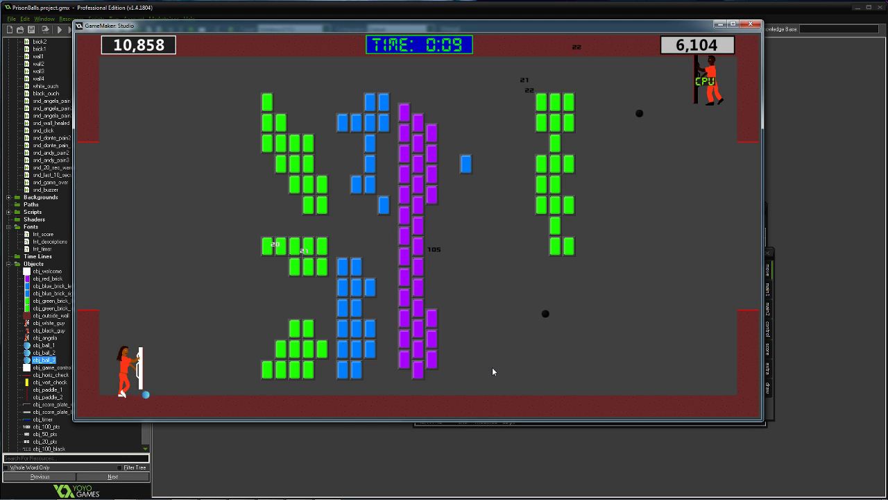
key(w)
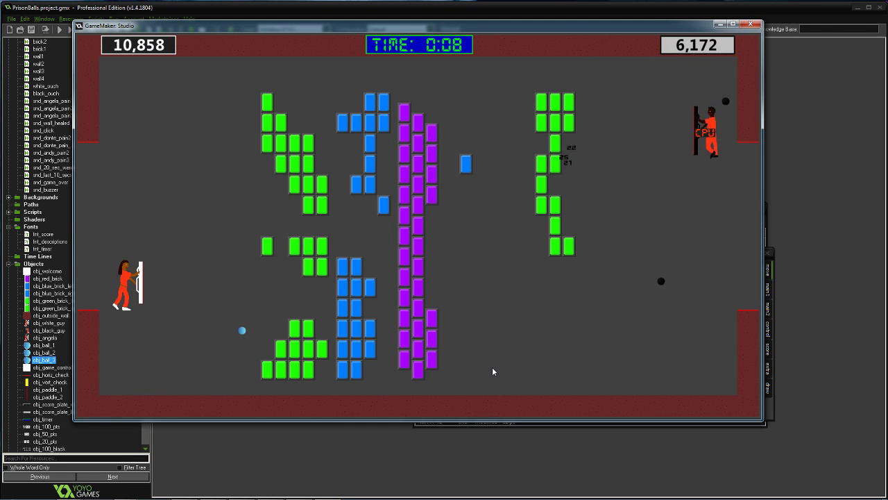
key(s)
key(w)
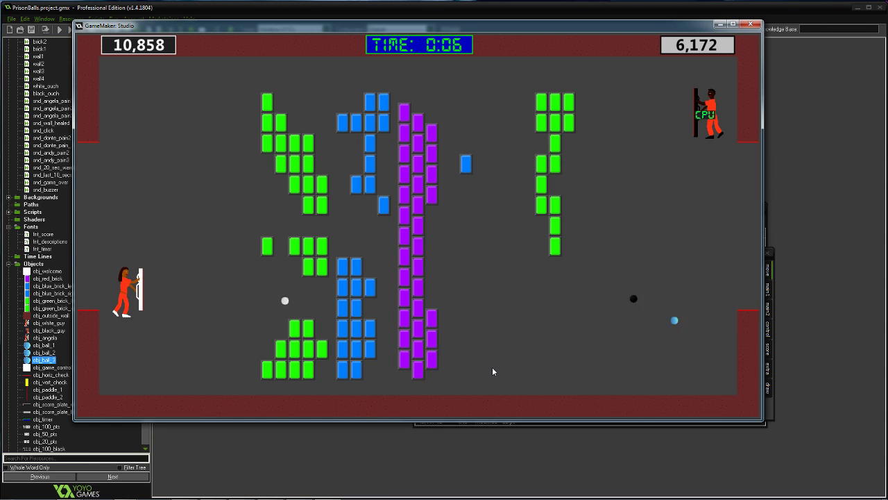
key(s)
key(w)
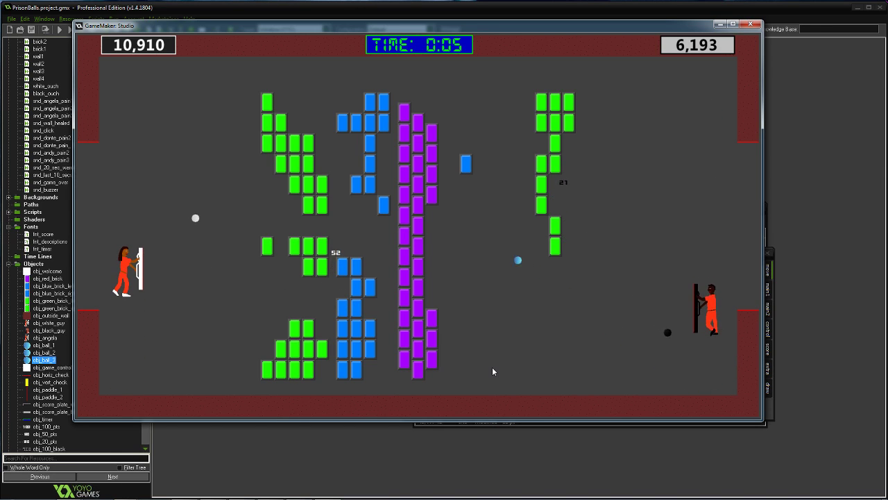
- Keep returning the balls with Angela's paddle until the match timer reaches 0:00
key(w)
key(s)
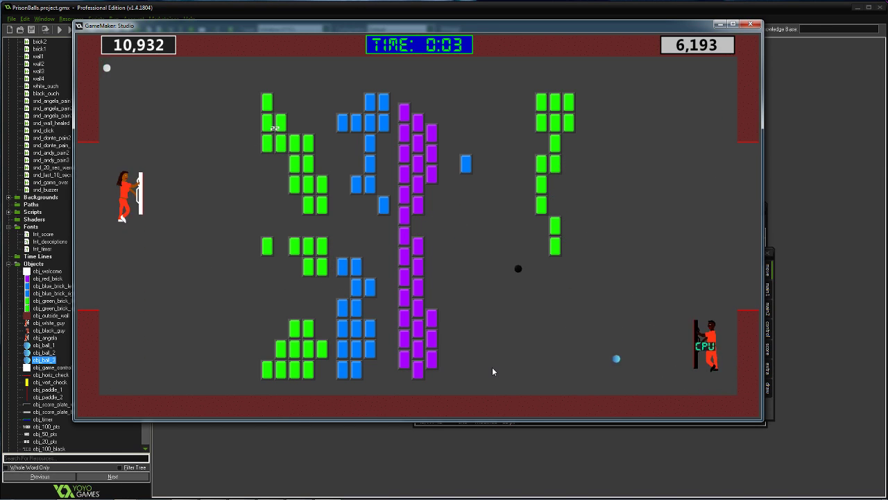
key(w)
key(s)
key(s)
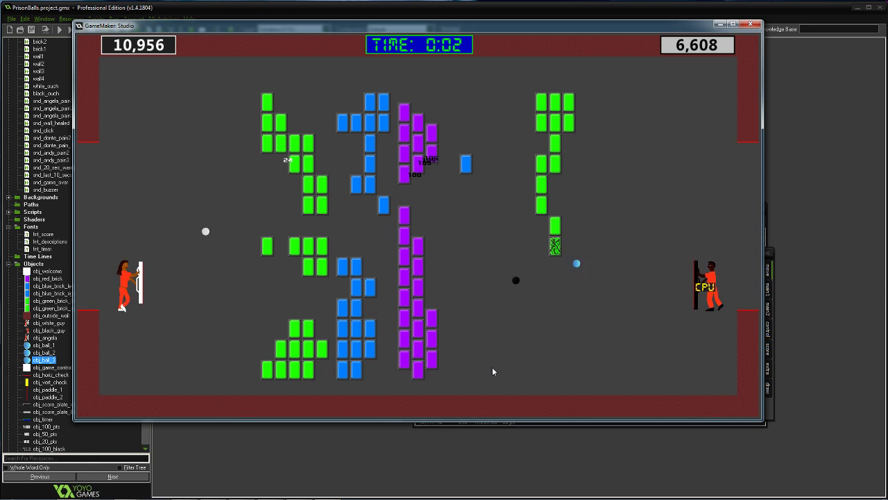
key(s)
key(s)
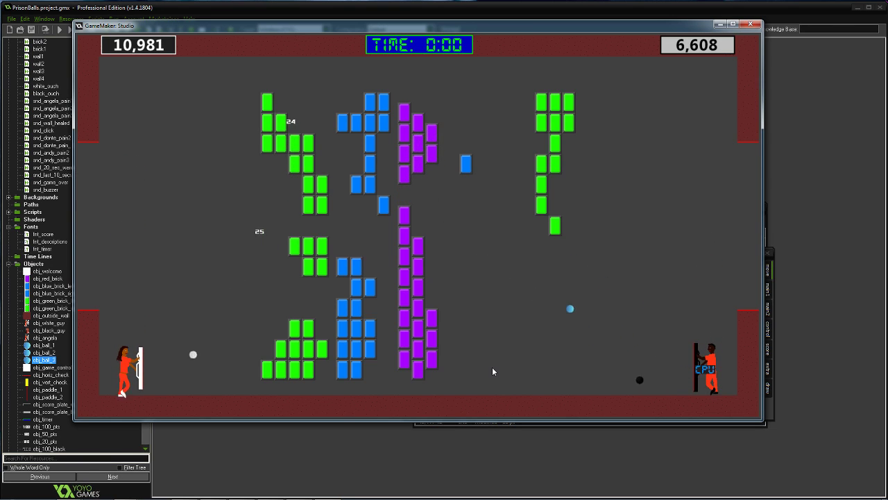
key(w)
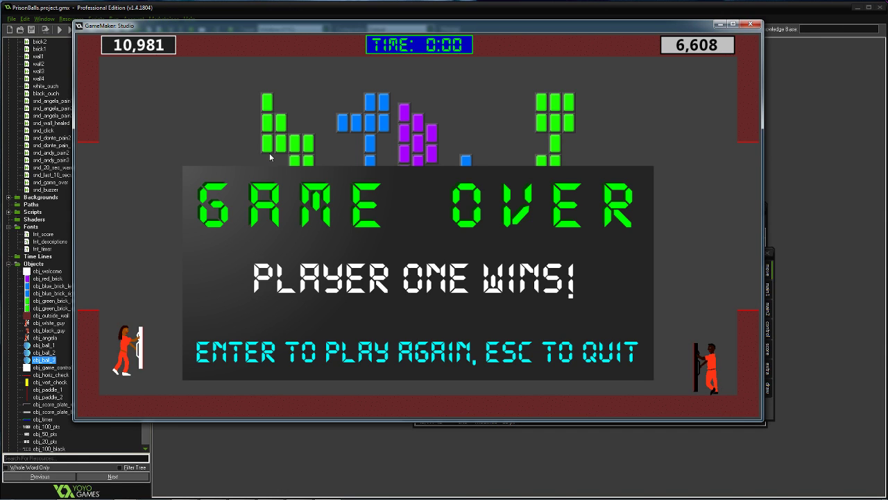
- Return to the title screen and start a 3:00 CPU VS CPU match between Andy and Dante
key(Return)
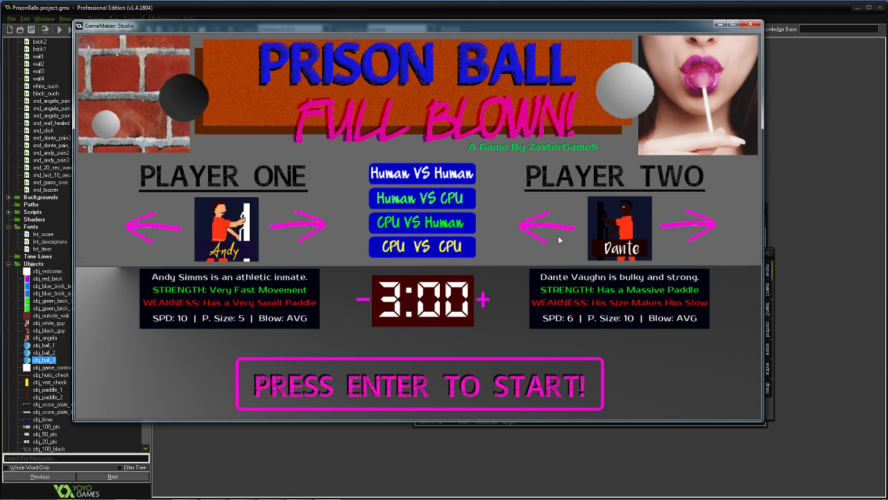
click(444, 252)
key(Return)
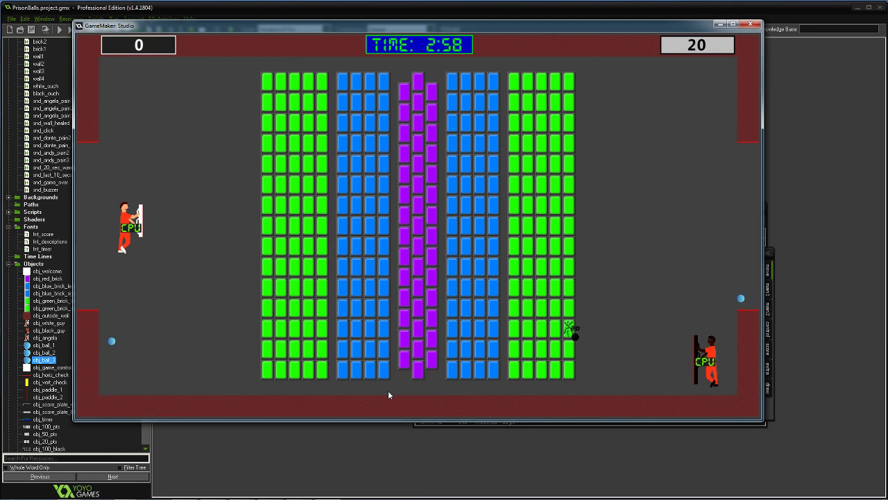
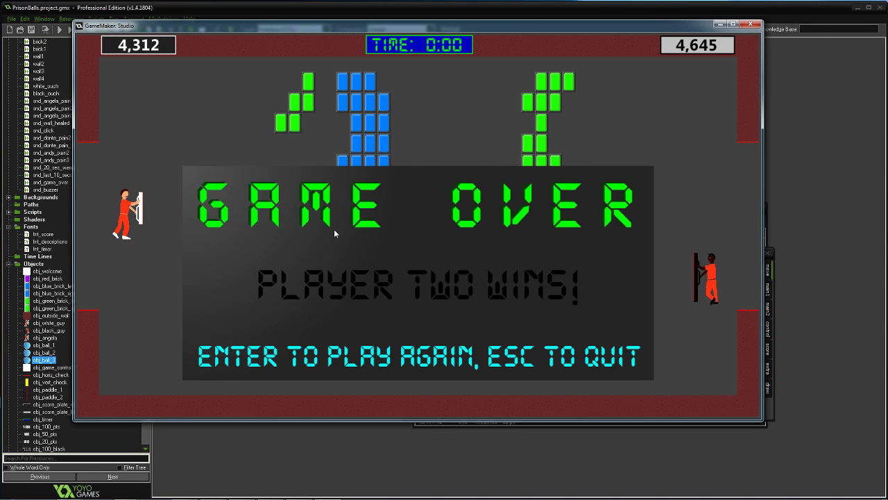
- Return to the title screen after the match and cycle Player One's character to Angela and back to Andy
key(Return)
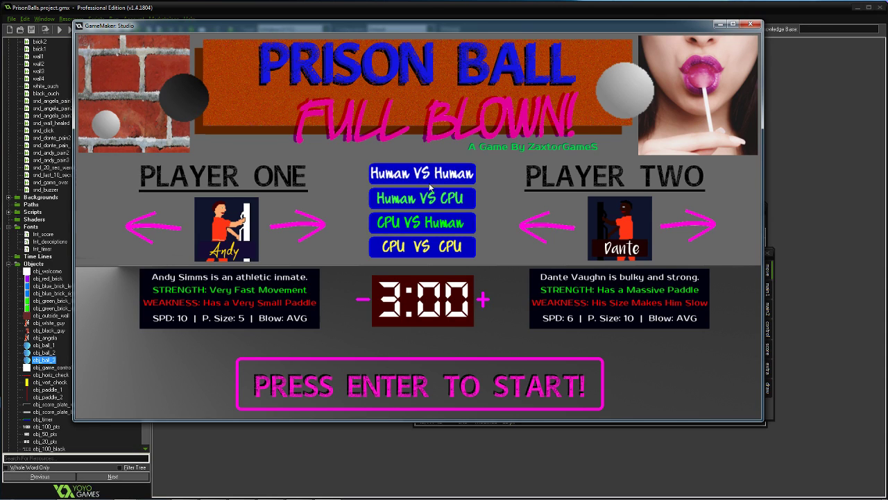
click(301, 223)
click(301, 224)
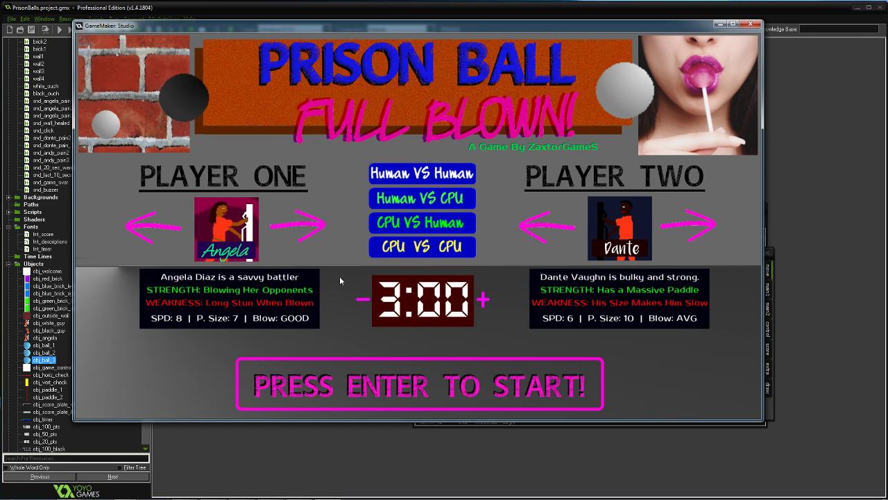
click(316, 222)
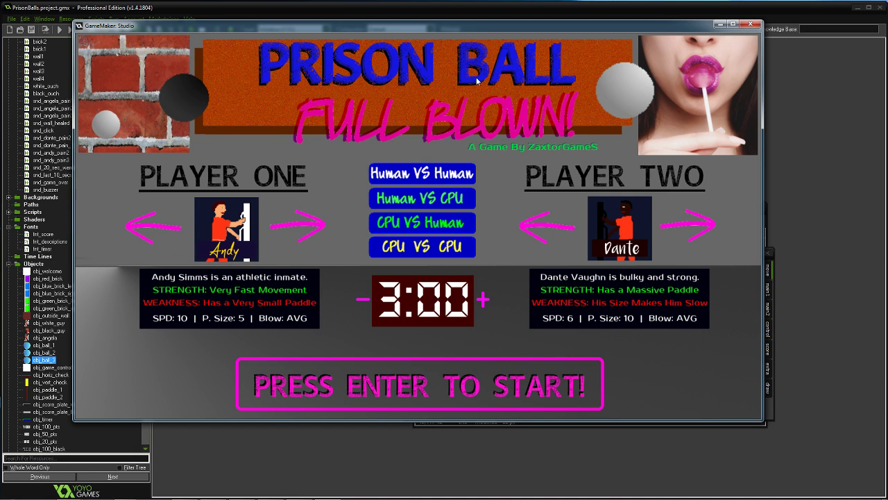
- Reposition the game window and start another 3:00 CPU VS CPU match with Andy against Dante
drag(487, 28, 458, 20)
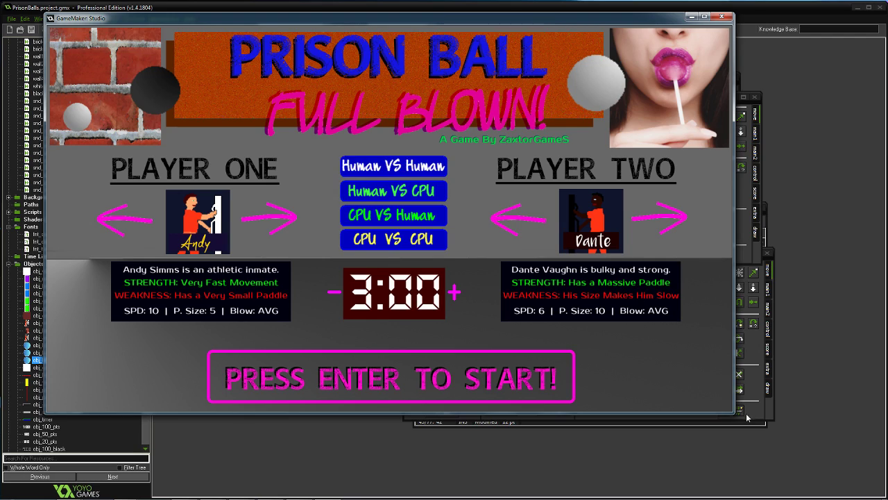
click(395, 239)
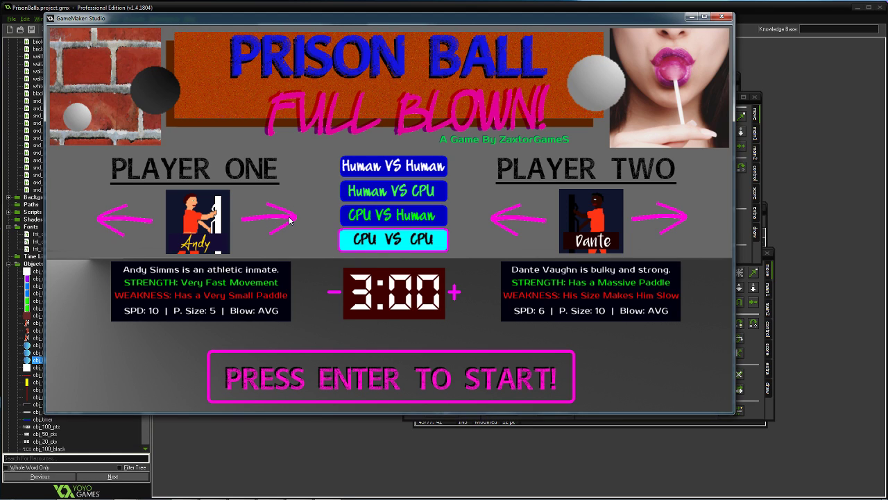
click(393, 367)
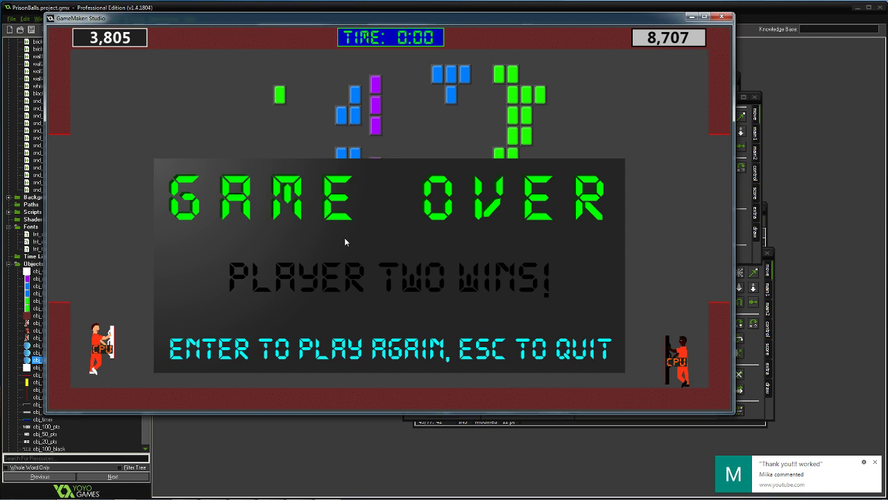
- Return to the title screen, set both players' characters to Angela, and start a 3:00 Human VS Human match
key(Return)
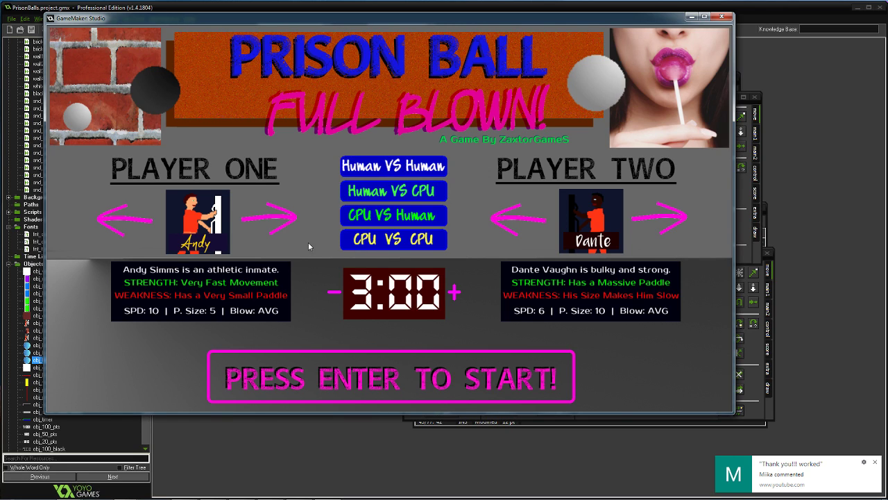
click(271, 216)
click(270, 217)
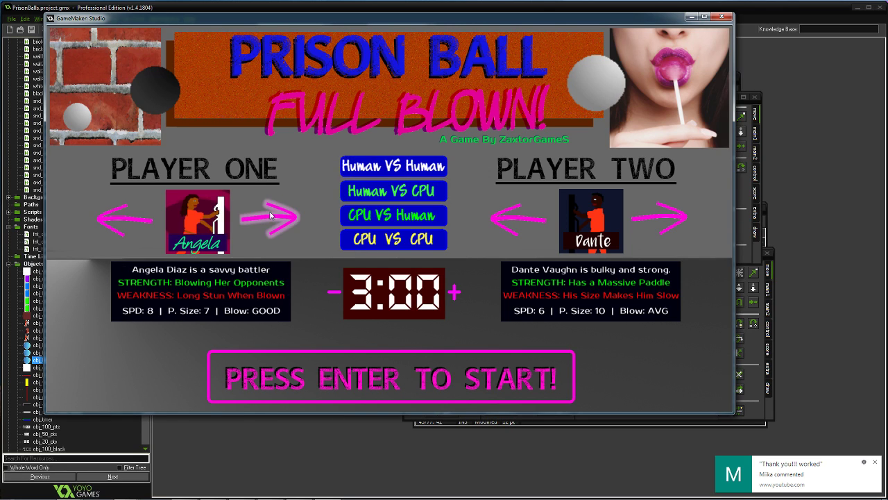
click(508, 219)
click(509, 219)
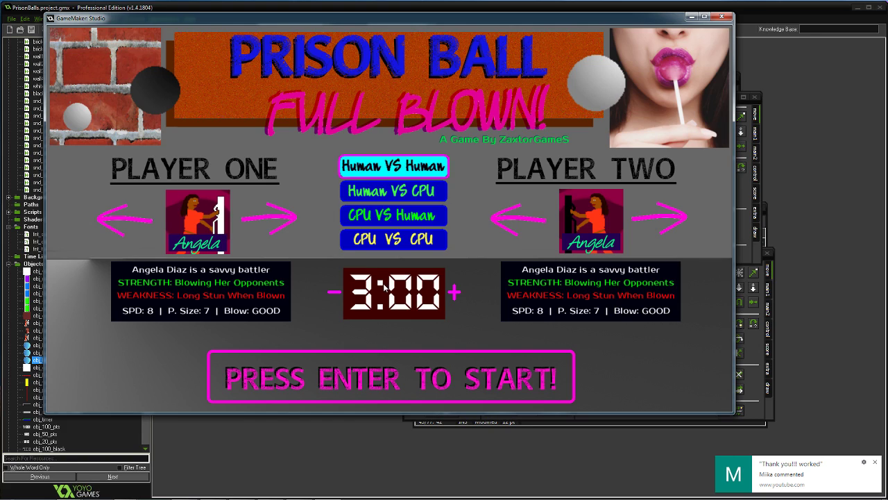
click(384, 378)
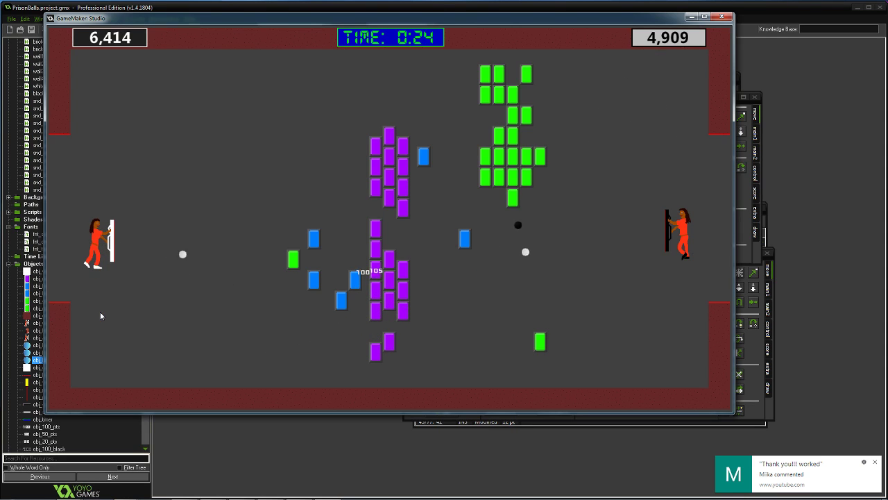
- Move Player One's Angela up and down to return the balls during the final seconds of the match
key(s)
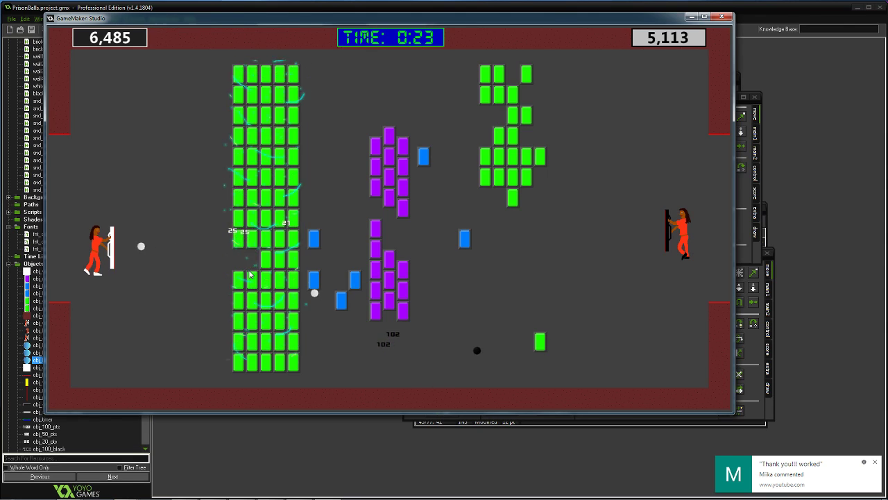
key(w)
key(w)
key(w)
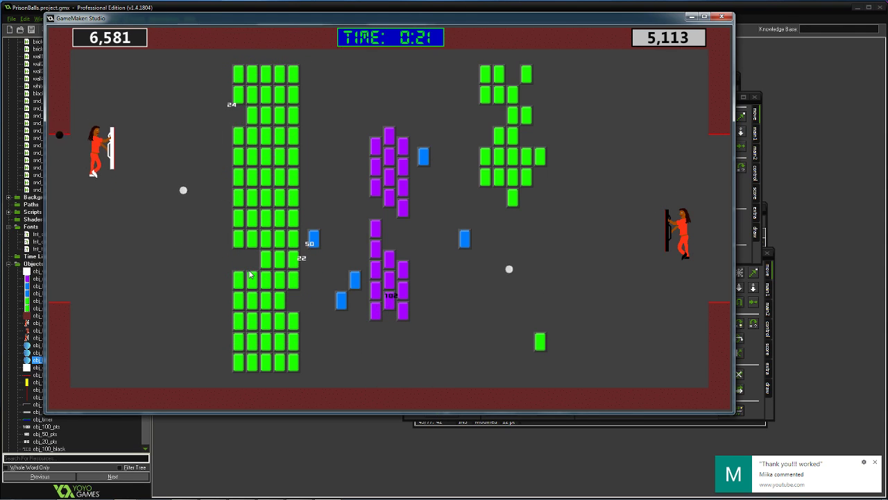
key(s)
key(w)
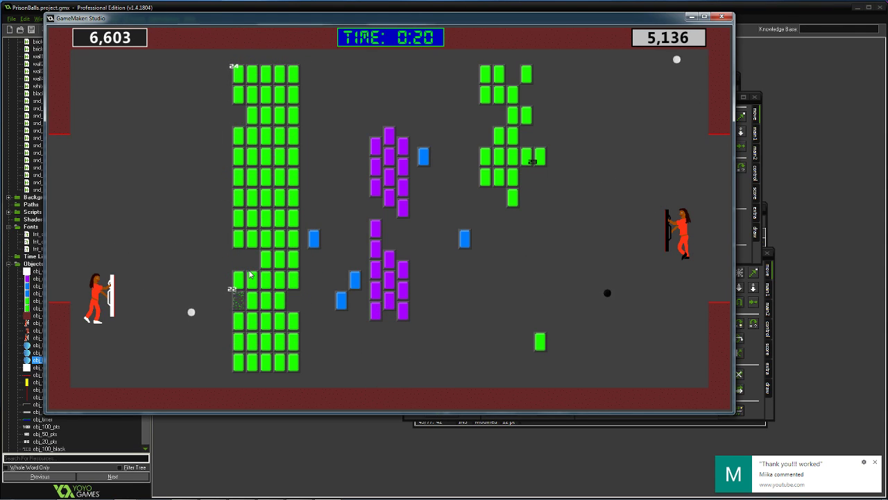
key(s)
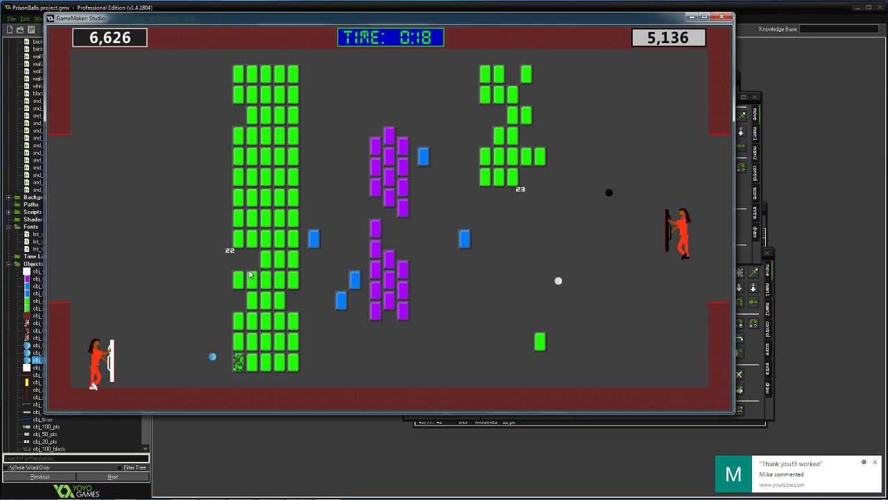
key(w)
key(s)
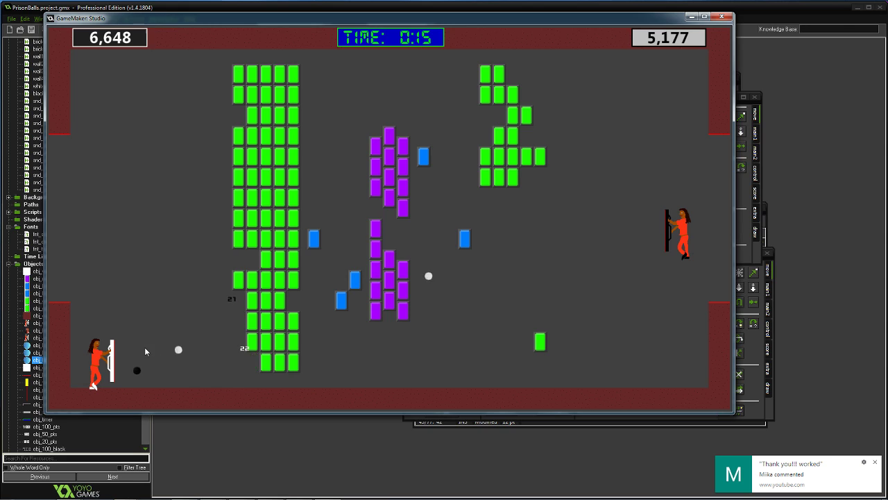
key(w)
key(s)
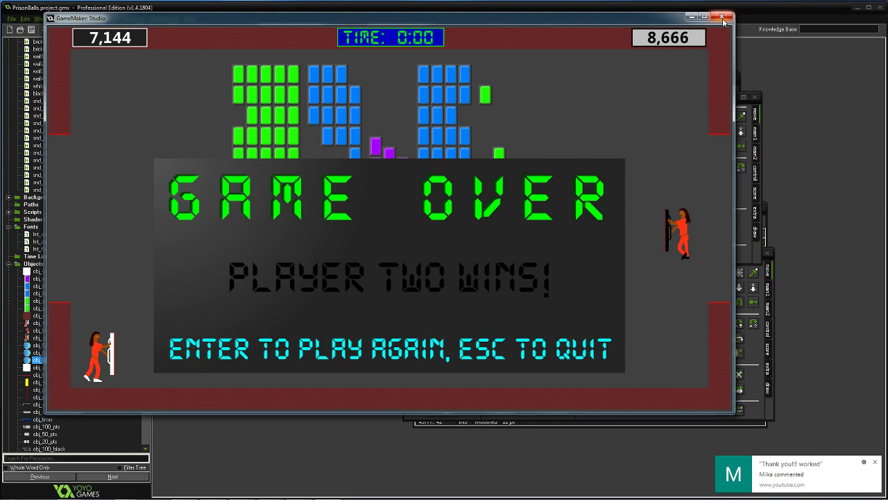
- Close the game window and the comment notification, and open the properties of the spr_angela_right sprite
click(722, 18)
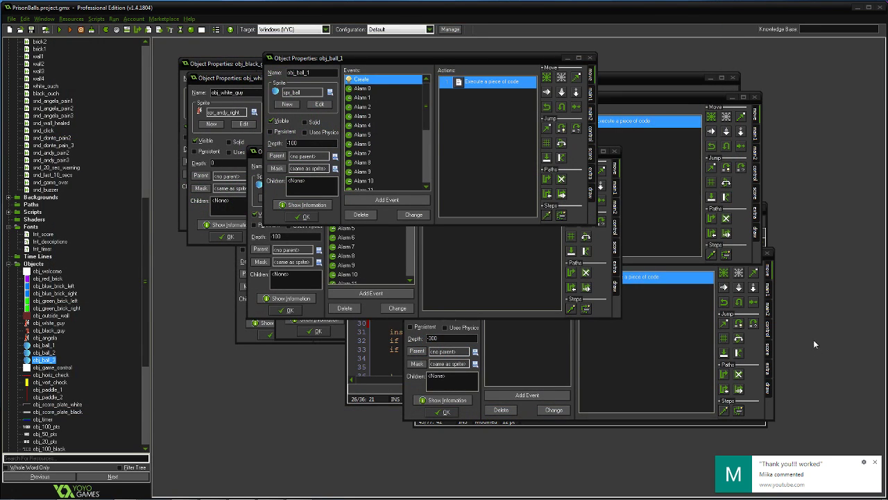
click(874, 460)
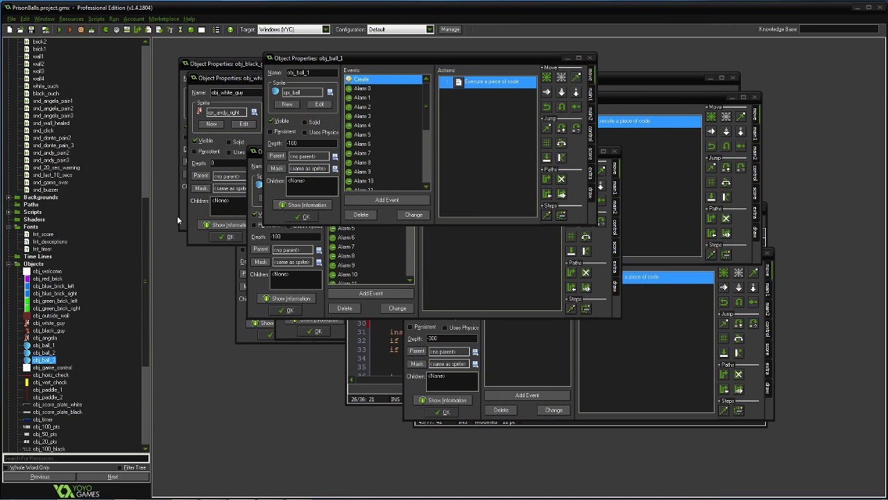
drag(143, 227, 150, 76)
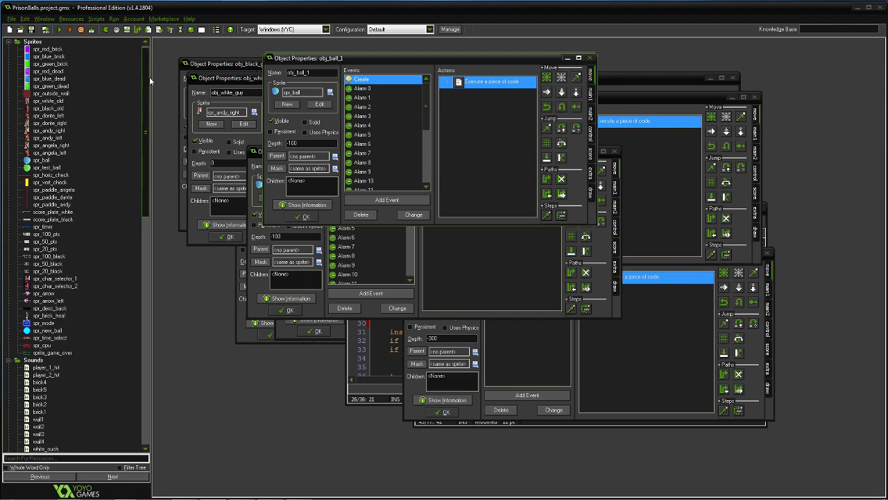
double_click(61, 147)
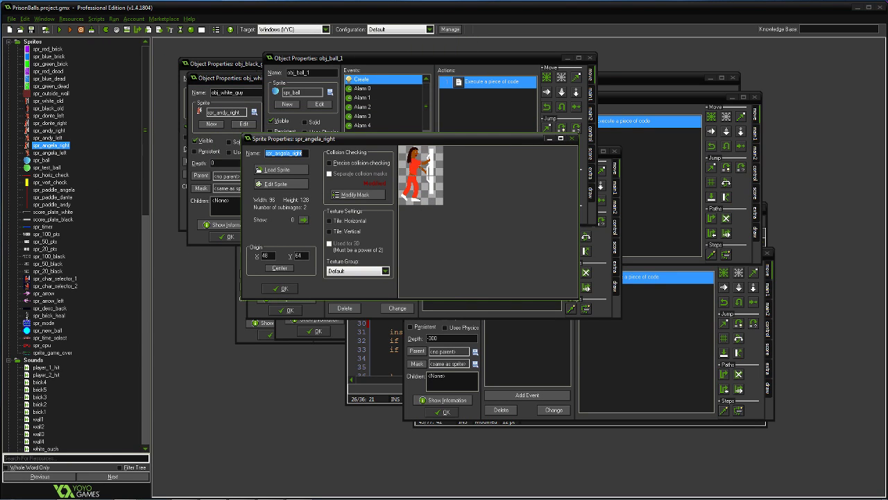
mouse_move(442, 477)
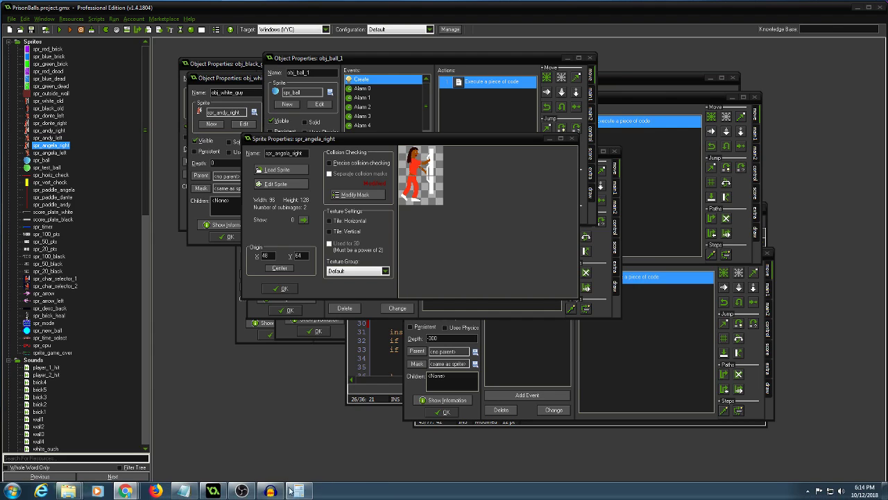
mouse_move(139, 491)
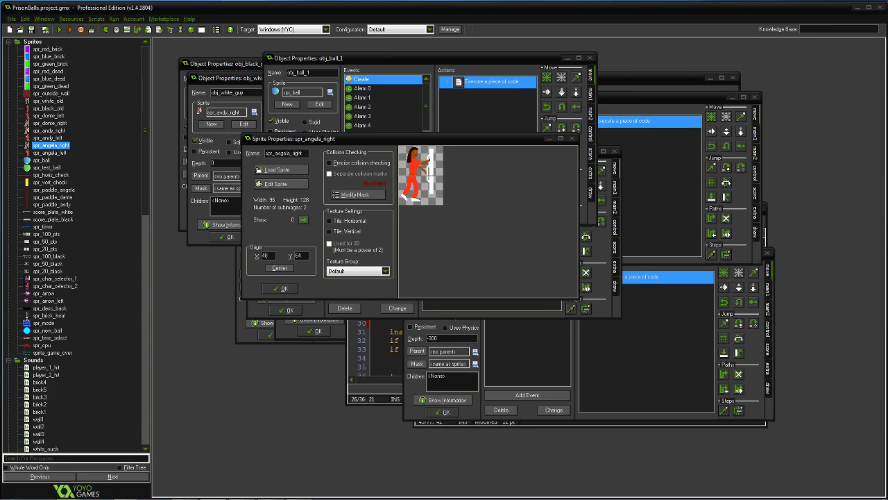
- Duplicate the spr_angela_right sprite and name the copy spr_anglea_blow
click(283, 152)
right_click(65, 145)
click(59, 172)
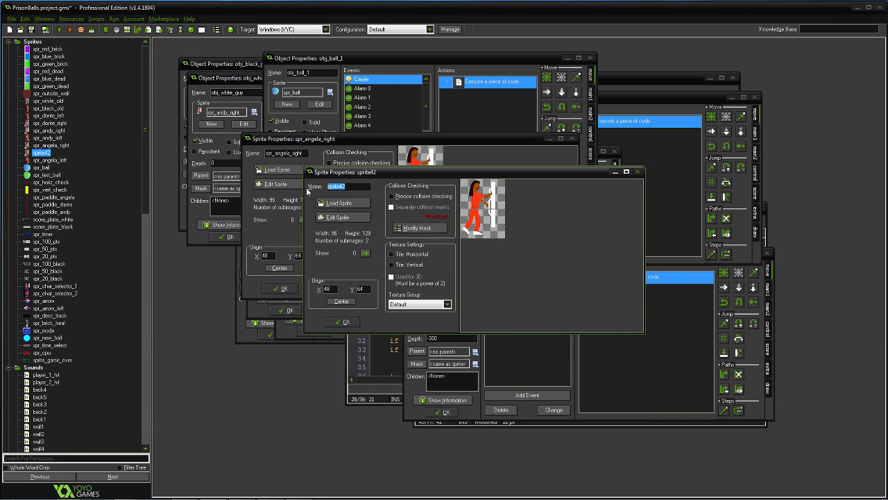
text(spr_angela_blow)
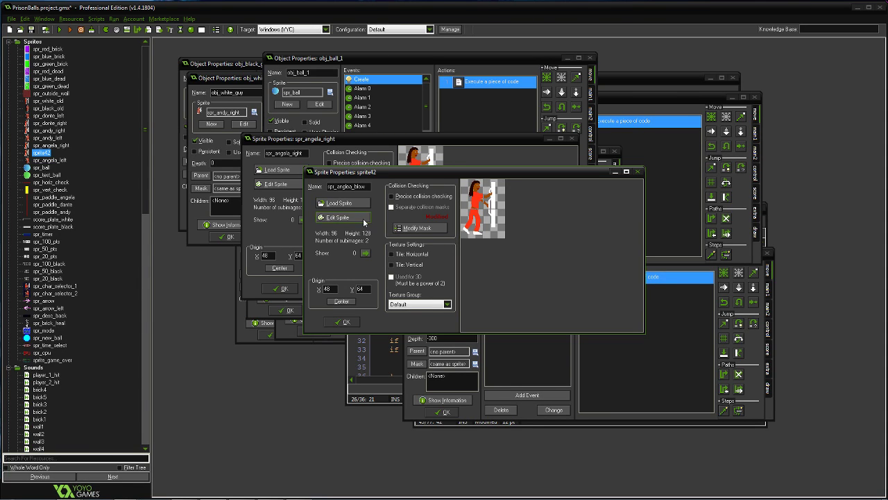
click(345, 323)
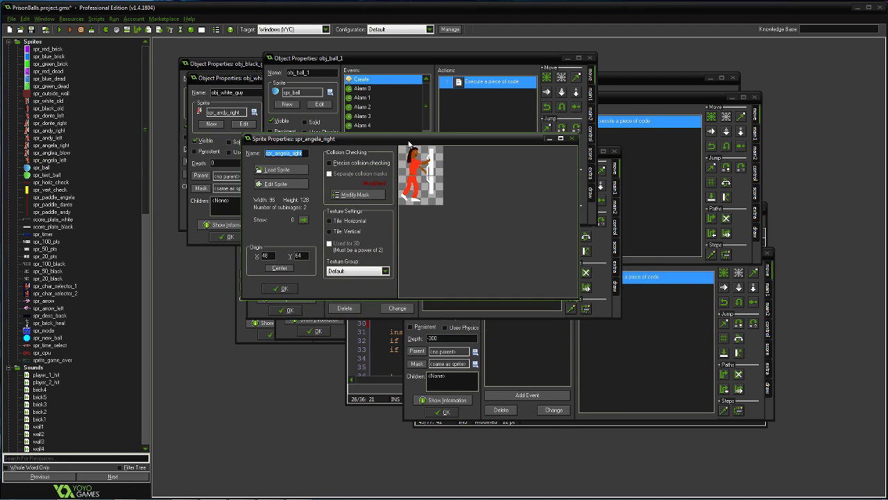
mouse_move(409, 143)
mouse_down()
mouse_move(394, 246)
mouse_move(414, 130)
mouse_up()
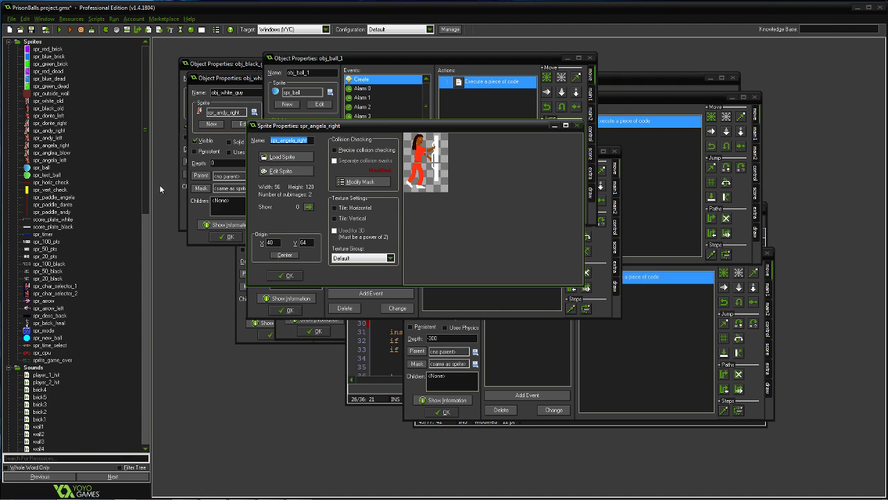
double_click(72, 152)
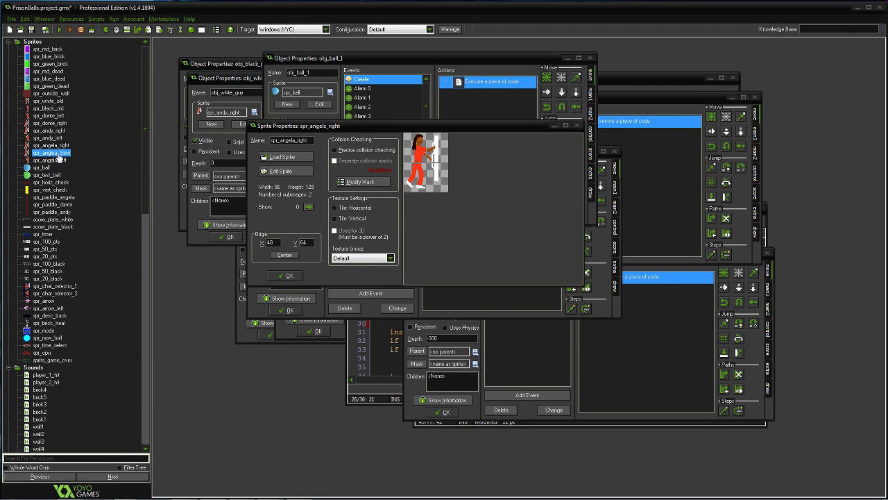
click(336, 321)
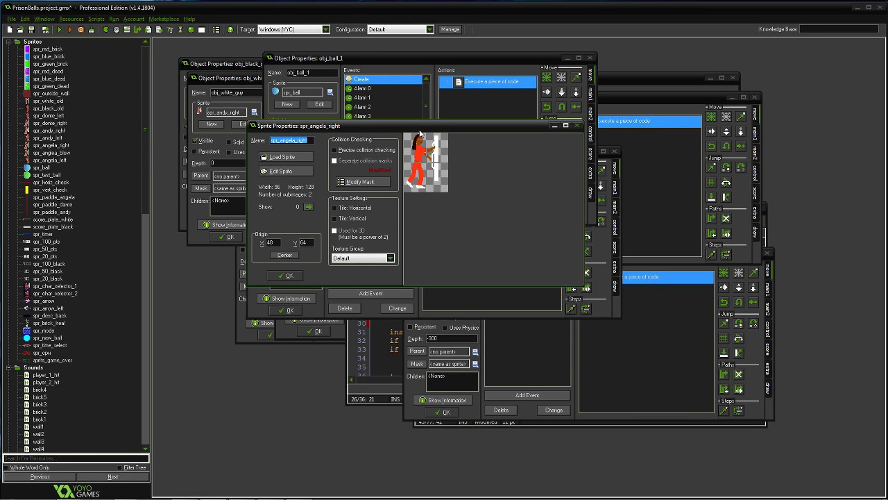
drag(420, 129, 432, 149)
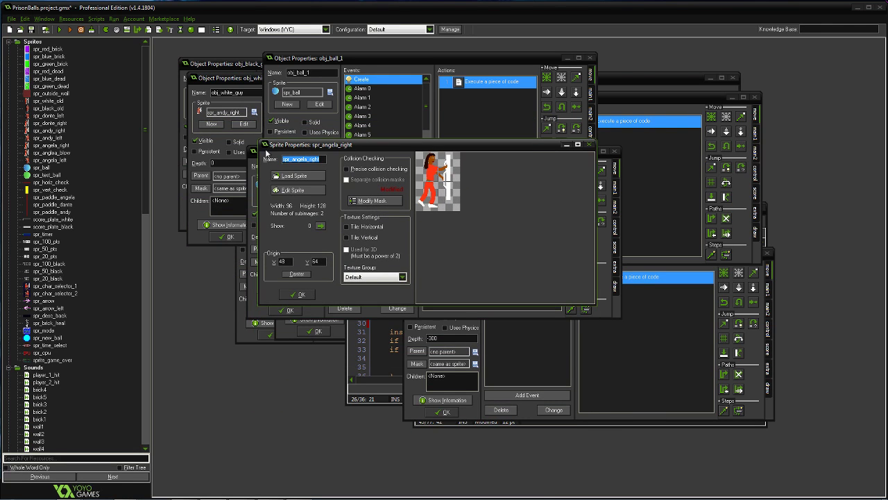
- Open the spr_anglea_blow sprite in the Sprite Editor
double_click(60, 154)
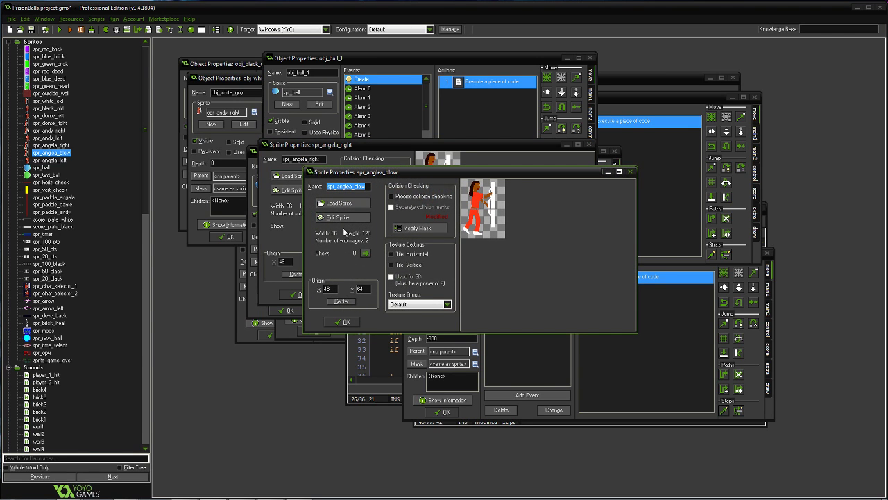
click(344, 217)
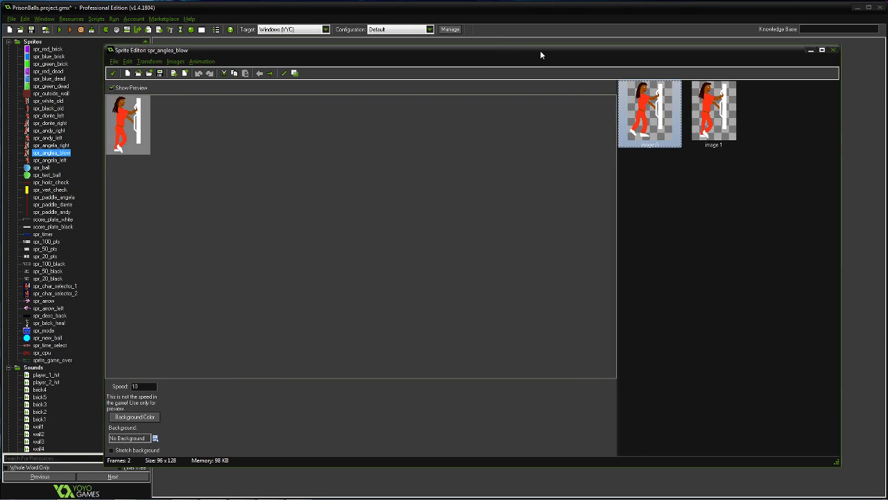
drag(541, 51, 545, 51)
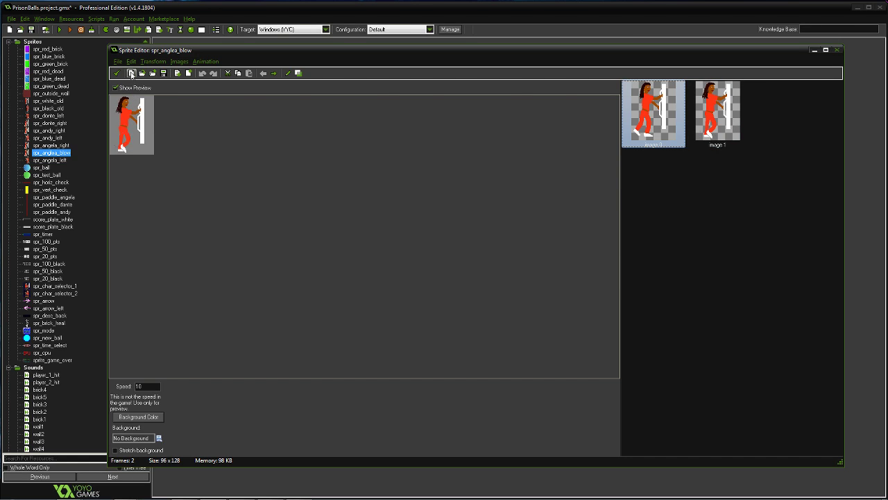
click(130, 62)
click(317, 137)
- Compare the two frames of spr_anglea_blow in the Image Editor and delete the second frame
double_click(646, 117)
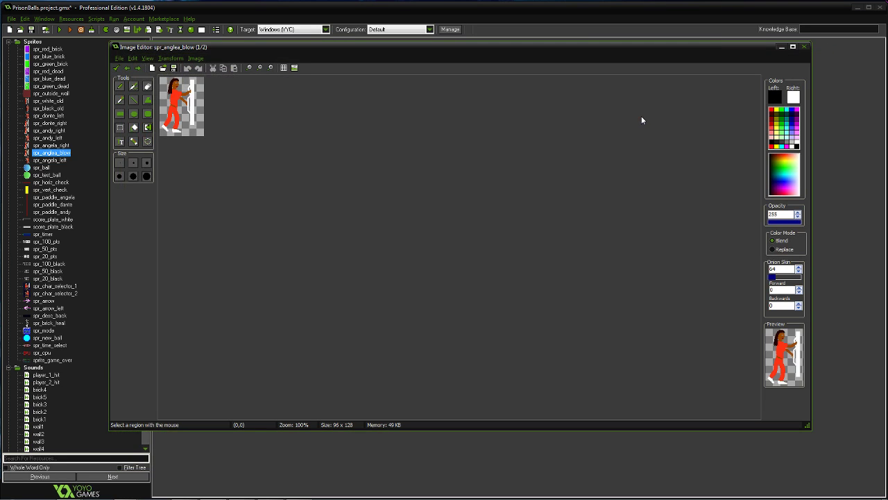
click(269, 67)
click(270, 67)
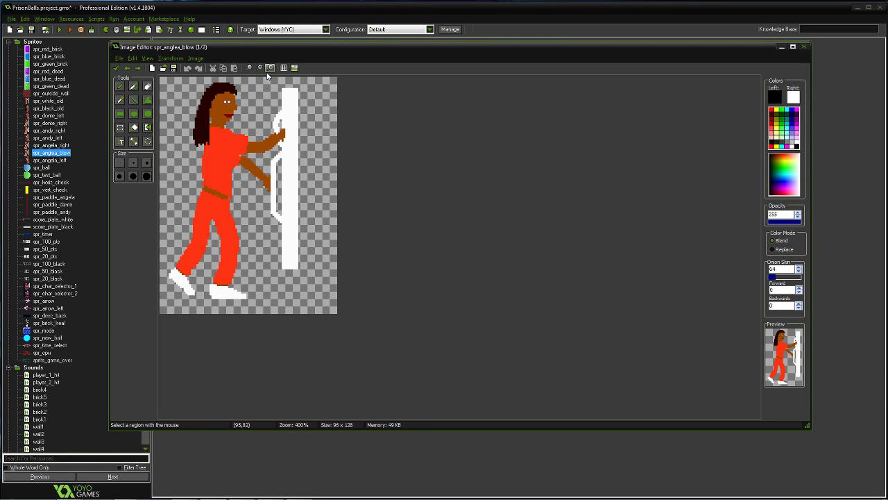
click(138, 68)
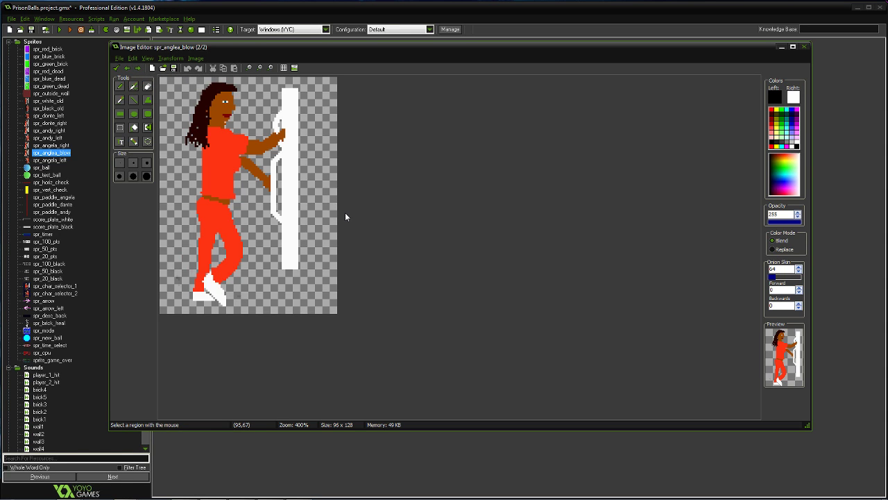
click(117, 68)
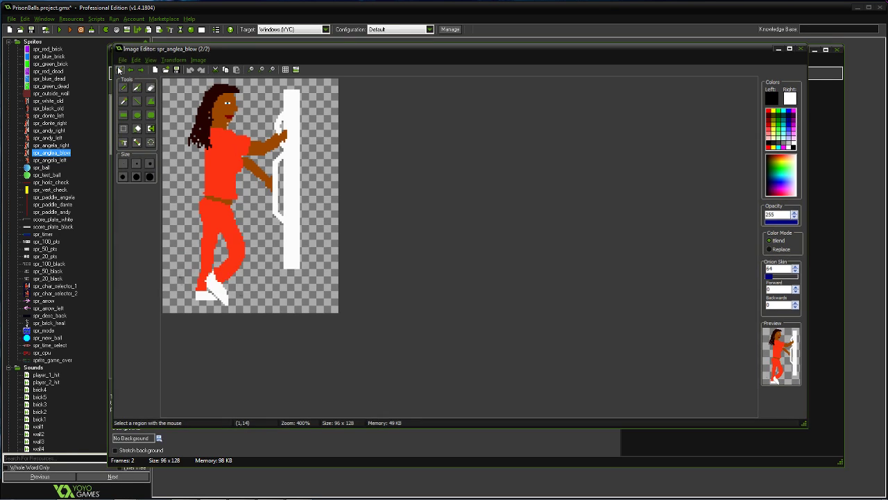
click(721, 117)
key(Delete)
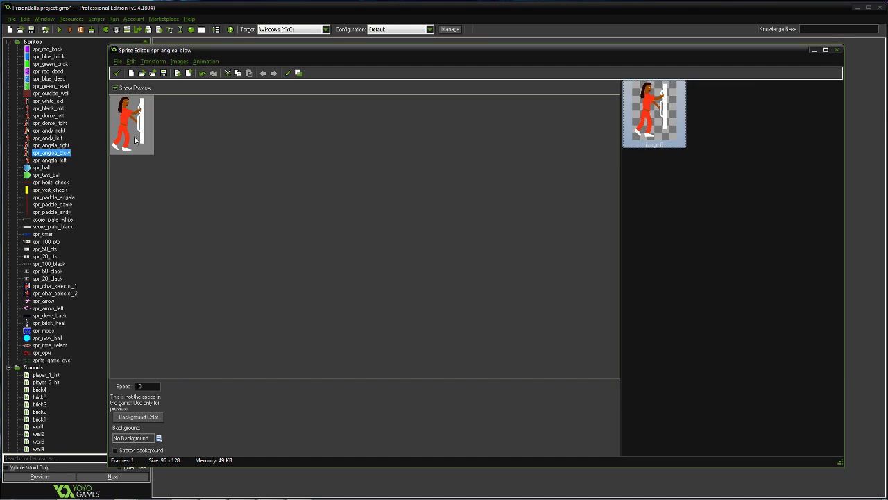
- Open the only frame of spr_anglea_blow in the Image Editor
double_click(674, 127)
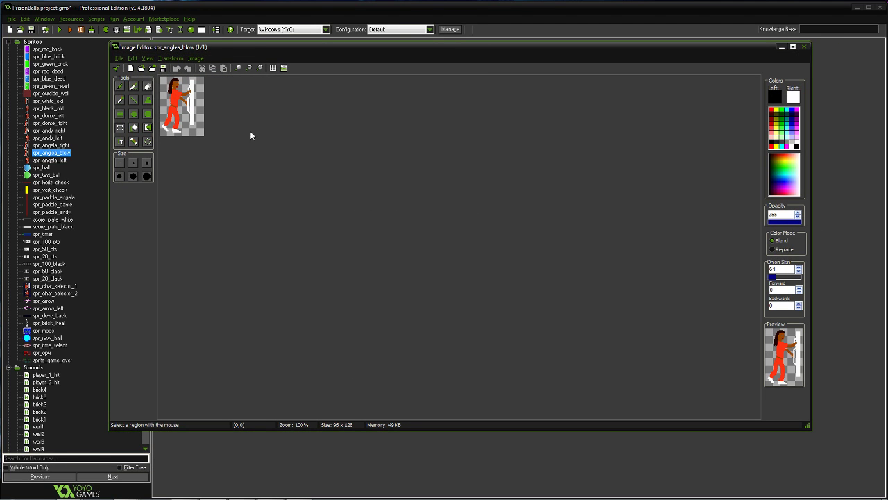
click(260, 68)
click(260, 67)
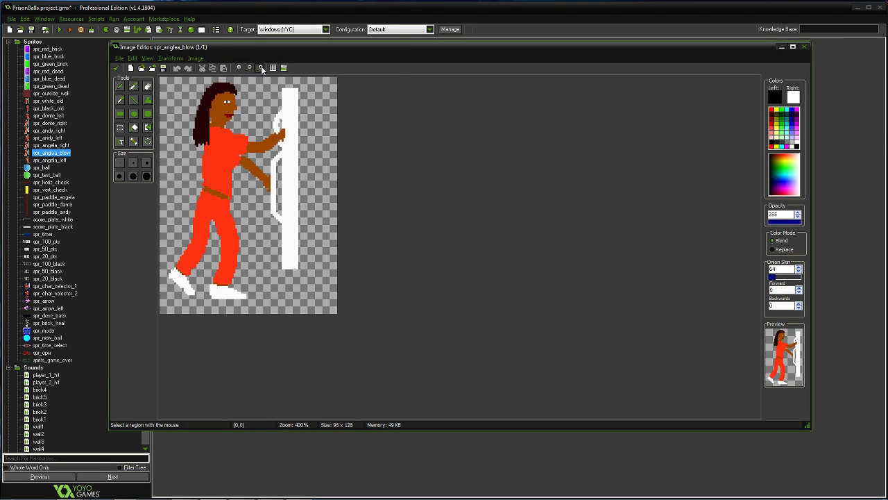
click(261, 67)
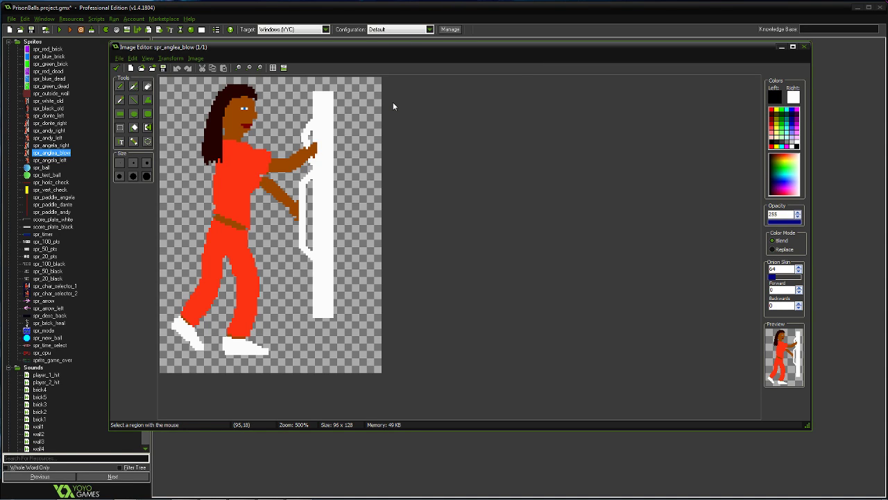
- Erase the white paddle, the lower arm and the front part of the upper arm from the frame
click(148, 88)
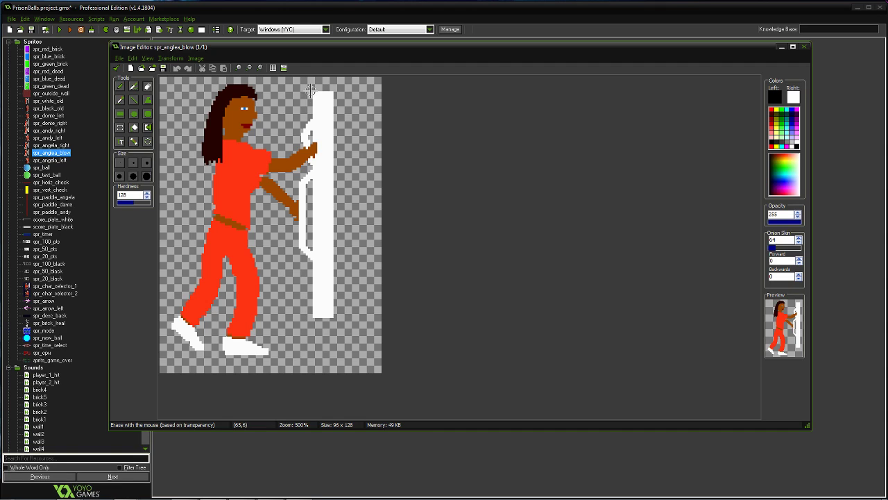
drag(311, 88, 311, 224)
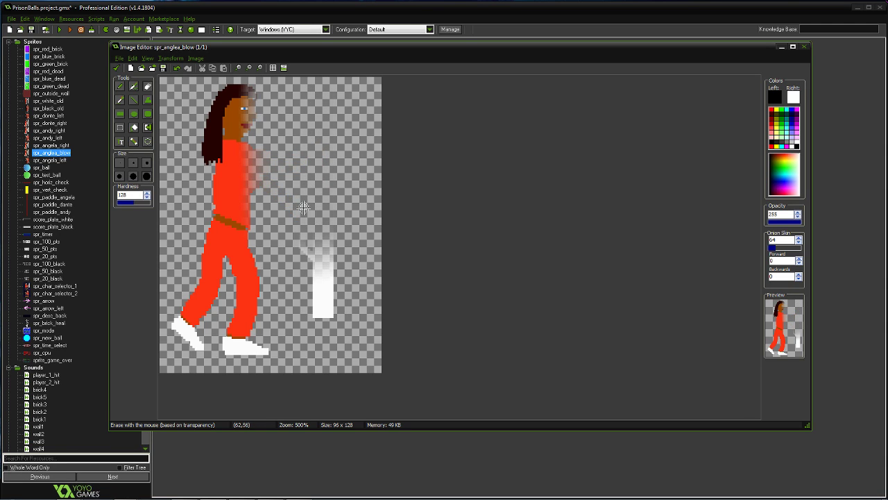
click(179, 68)
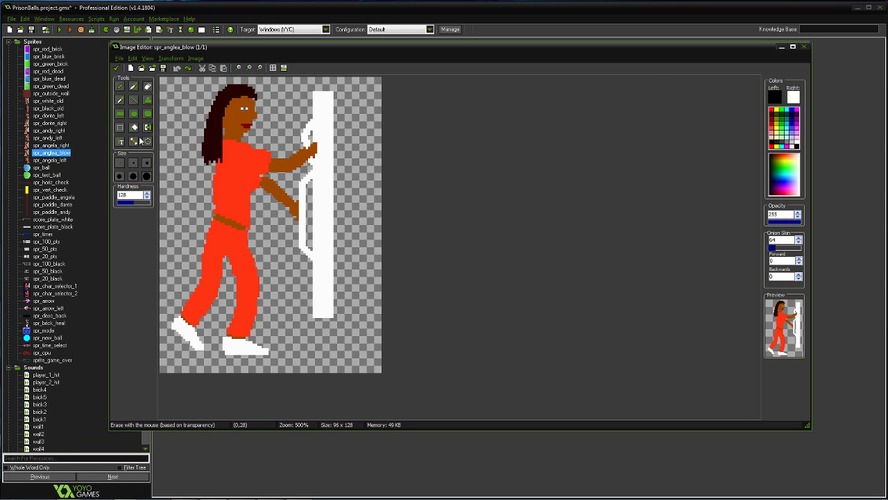
mouse_move(304, 94)
mouse_down()
mouse_move(317, 100)
mouse_move(319, 149)
mouse_move(327, 104)
mouse_move(306, 203)
mouse_move(325, 156)
mouse_move(308, 271)
mouse_move(298, 208)
mouse_move(313, 326)
mouse_move(339, 202)
mouse_move(294, 206)
mouse_move(270, 179)
mouse_up()
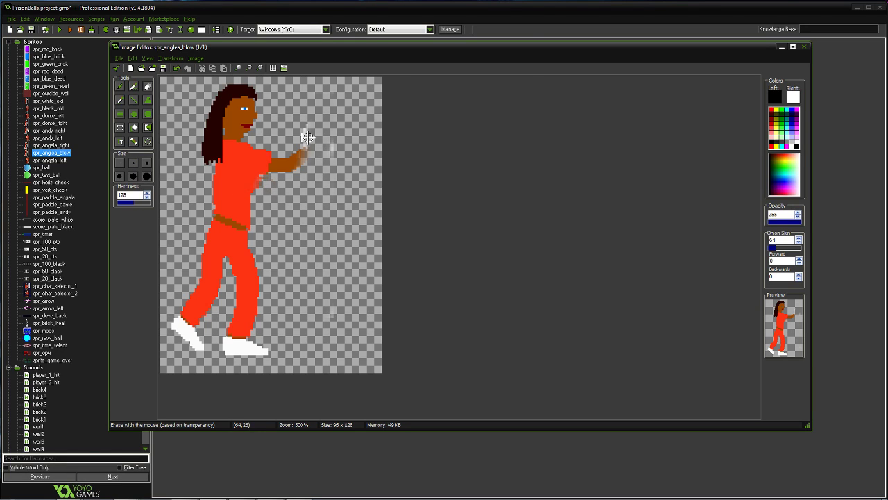
drag(311, 140, 304, 137)
mouse_move(299, 146)
mouse_down()
mouse_move(305, 169)
mouse_move(295, 151)
mouse_up()
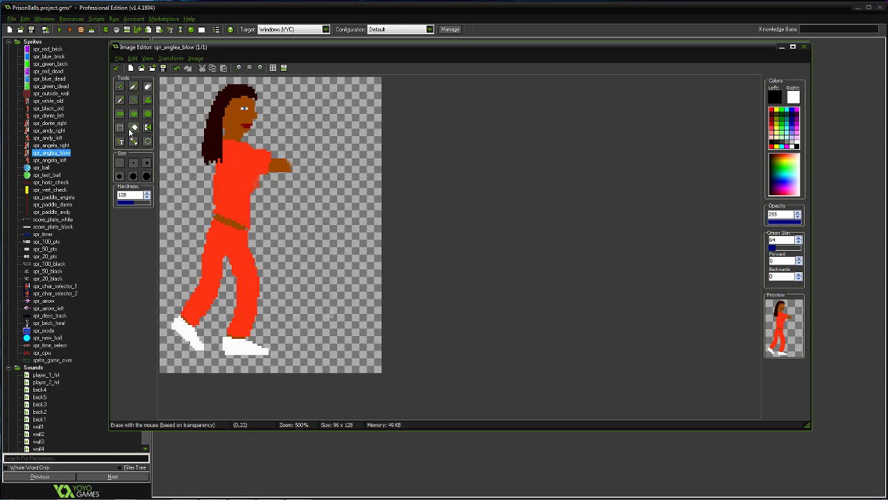
click(123, 89)
click(137, 113)
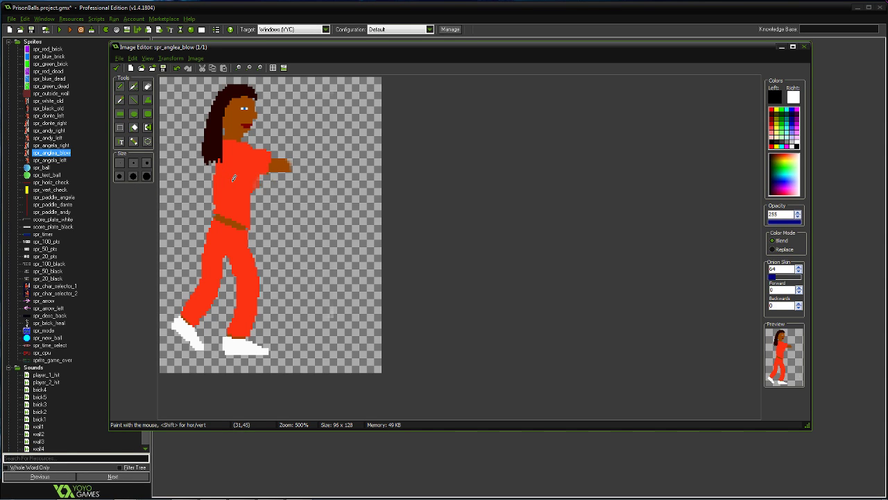
click(121, 100)
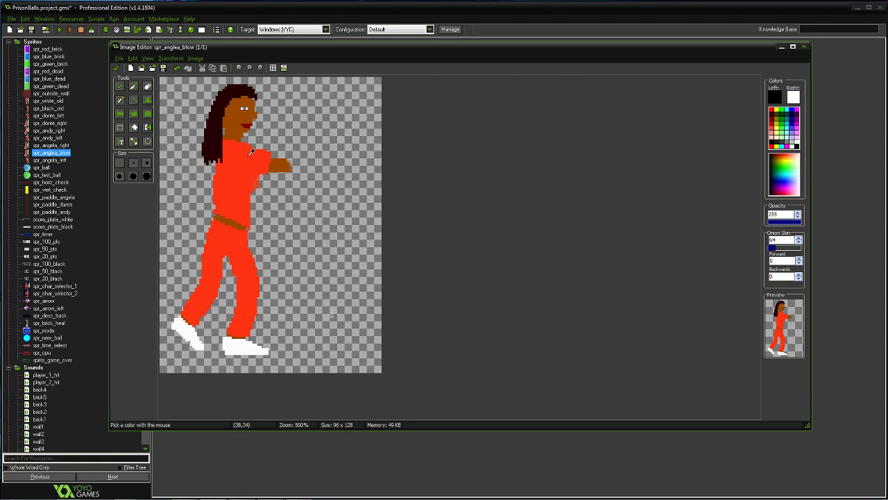
click(122, 87)
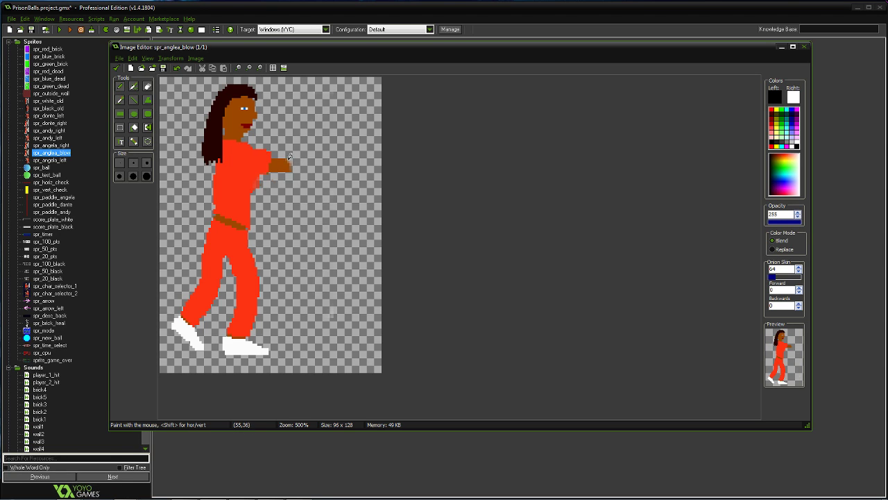
drag(283, 160, 295, 159)
click(177, 68)
- Pick the brown skin colour from the face and paint two raised forearms with open hands reaching forward
click(119, 98)
click(233, 117)
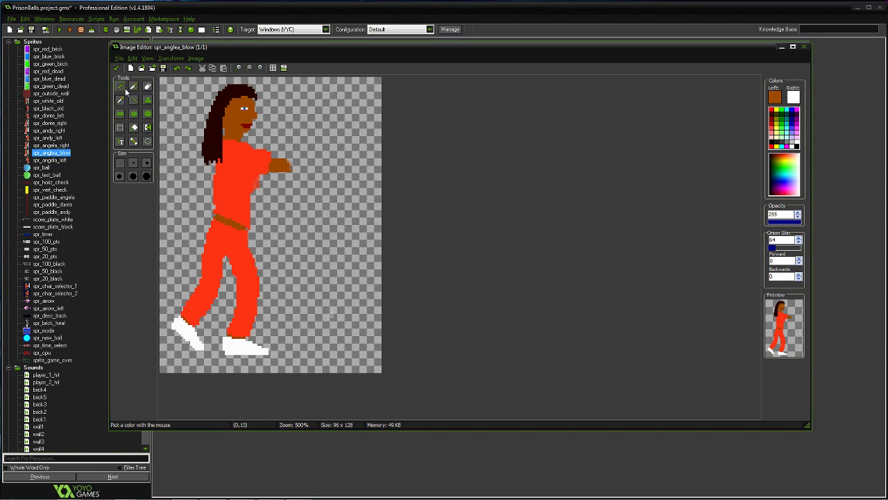
click(124, 87)
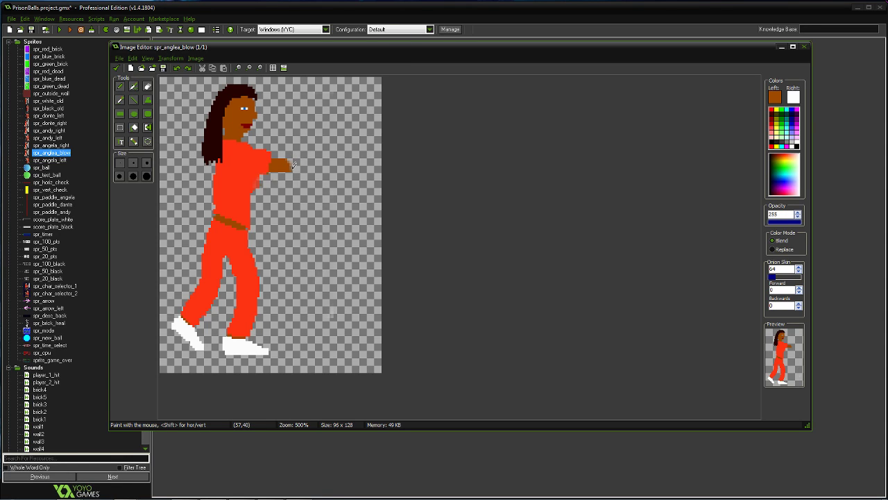
drag(294, 167, 302, 158)
click(177, 68)
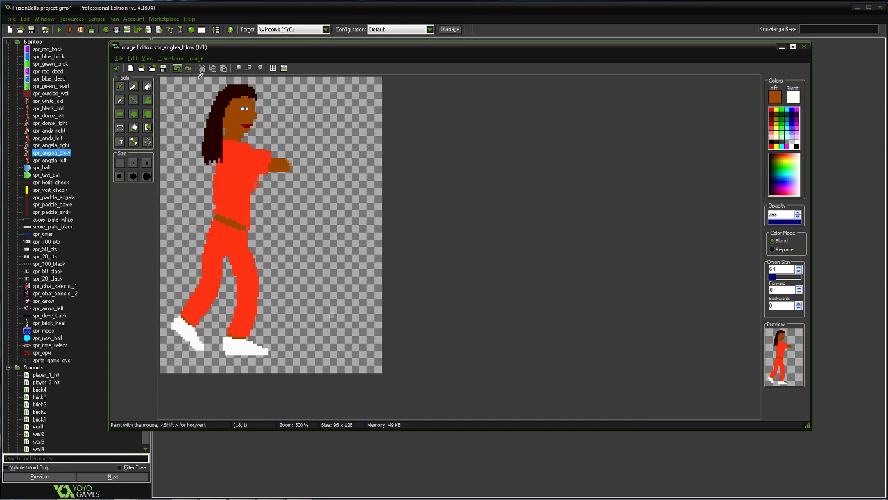
click(259, 67)
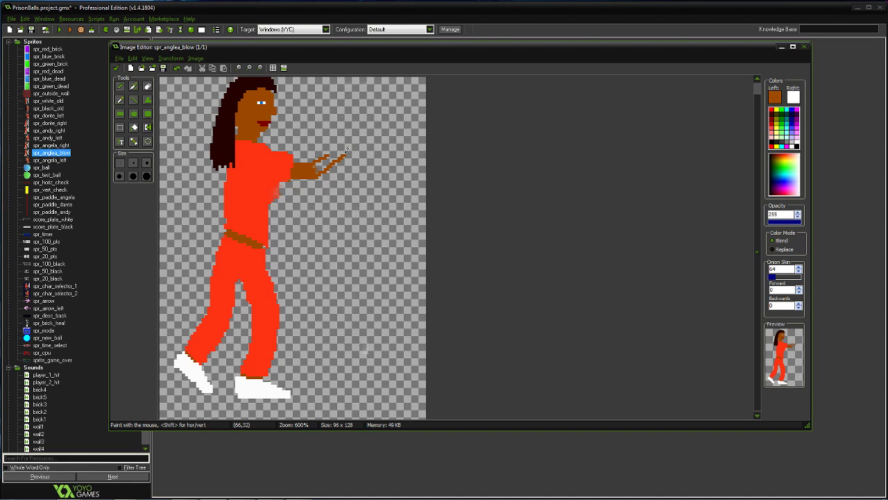
drag(347, 149, 321, 164)
scroll(358, 179, up, 2)
scroll(358, 179, down, 2)
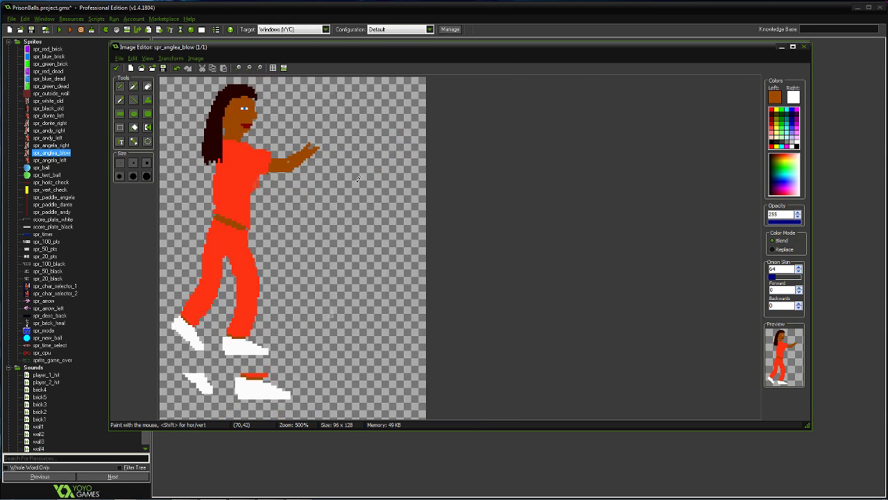
scroll(288, 151, down, 1)
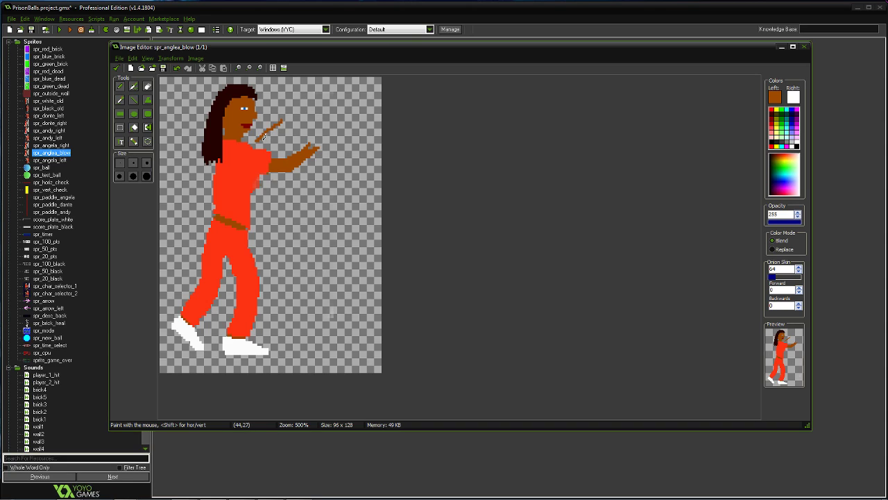
drag(263, 137, 282, 121)
- Draw a thick white diagonal paddle in front of the hands with the Line tool and apply the edited image to the sprite
click(132, 102)
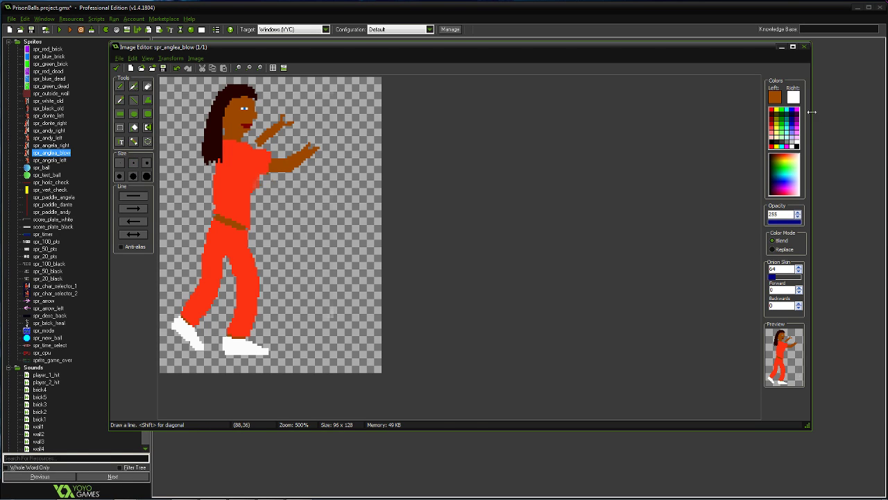
right_drag(275, 86, 357, 202)
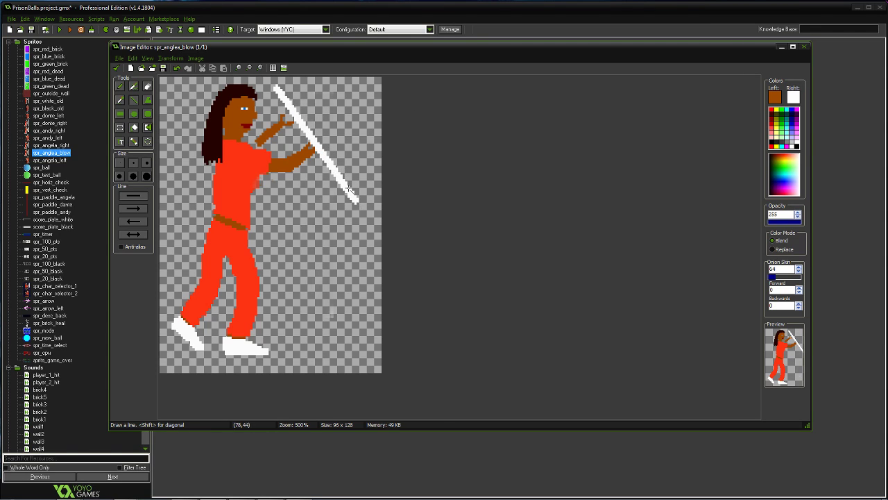
right_drag(281, 81, 360, 203)
right_drag(278, 83, 351, 189)
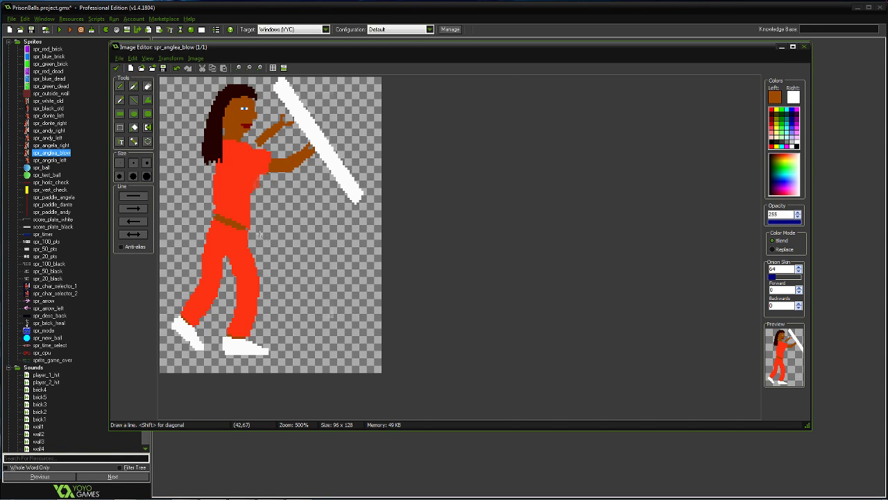
click(116, 68)
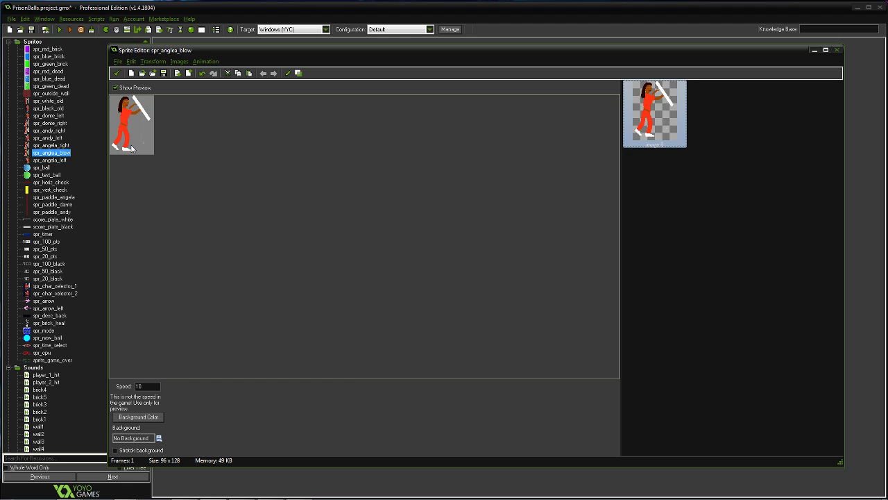
- Duplicate the frame with the diagonal paddle, widen the frame list area and open the copy in the Image Editor
key(ctrl+v)
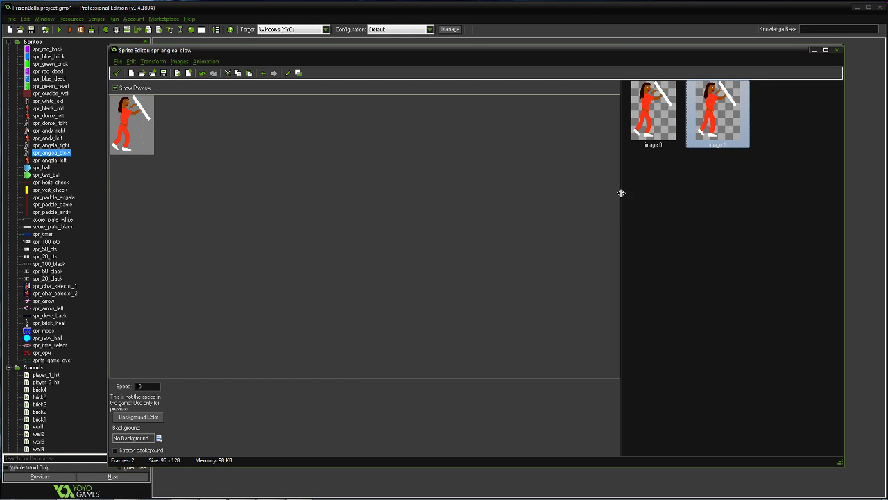
drag(621, 193, 219, 179)
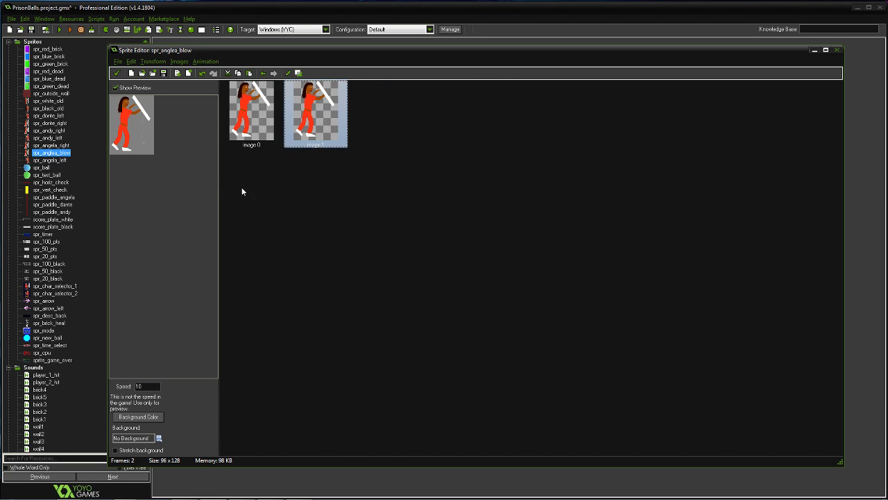
double_click(308, 126)
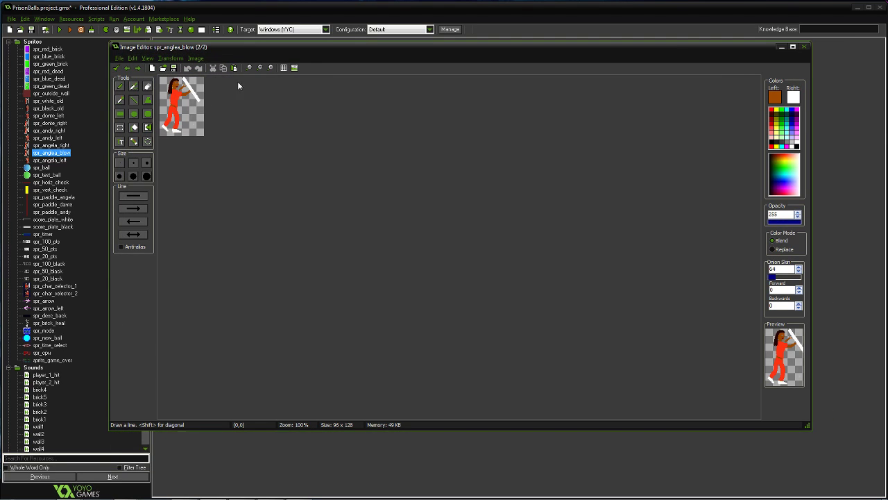
click(270, 67)
click(270, 68)
click(269, 67)
click(270, 67)
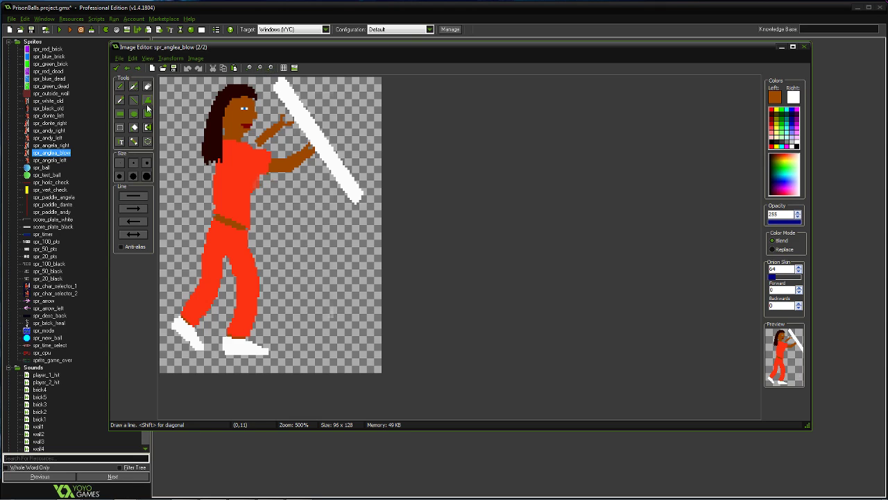
- Erase the white diagonal paddle from the second frame
click(147, 87)
drag(276, 80, 316, 138)
mouse_move(348, 176)
mouse_down()
mouse_move(357, 199)
mouse_move(311, 136)
mouse_move(350, 196)
mouse_up()
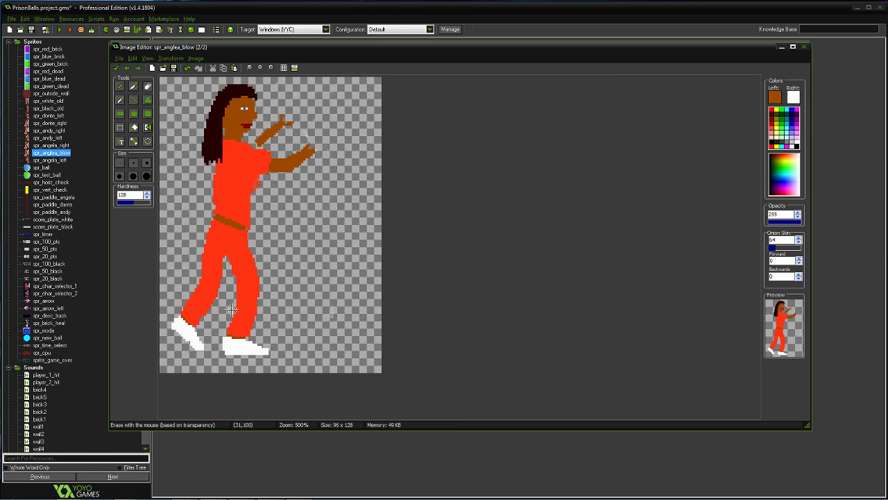
- Erase the lower legs, feet and both forearms from the second frame, checking the pose against the first frame
mouse_move(181, 320)
mouse_down()
mouse_move(180, 342)
mouse_move(195, 340)
mouse_move(189, 299)
mouse_move(206, 297)
mouse_move(209, 312)
mouse_move(216, 286)
mouse_move(208, 279)
mouse_move(200, 289)
mouse_move(219, 274)
mouse_move(208, 277)
mouse_move(227, 348)
mouse_move(257, 351)
mouse_move(216, 346)
mouse_move(246, 347)
mouse_move(229, 345)
mouse_move(250, 329)
mouse_move(226, 334)
mouse_move(239, 332)
mouse_move(232, 318)
mouse_move(252, 330)
mouse_move(243, 316)
mouse_move(258, 307)
mouse_move(244, 308)
mouse_up()
click(127, 68)
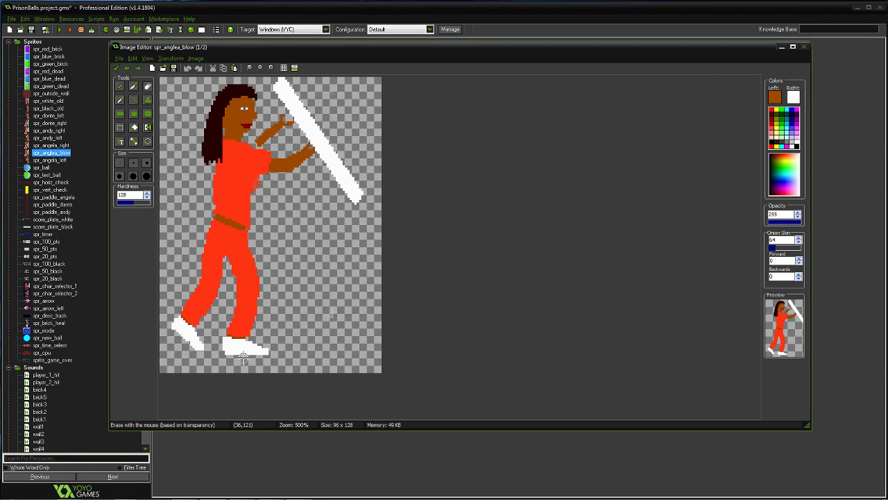
click(138, 68)
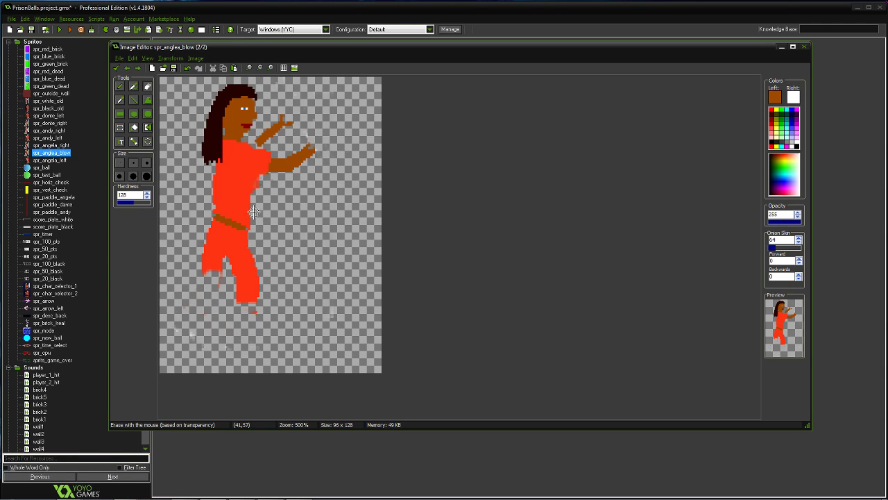
mouse_move(277, 161)
mouse_down()
mouse_move(295, 163)
mouse_move(308, 142)
mouse_move(287, 178)
mouse_move(263, 142)
mouse_move(293, 119)
mouse_move(258, 141)
mouse_up()
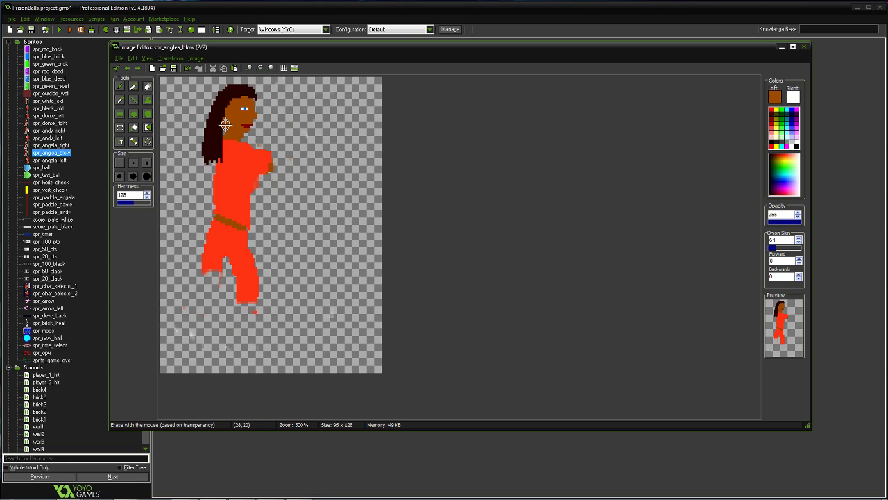
click(123, 99)
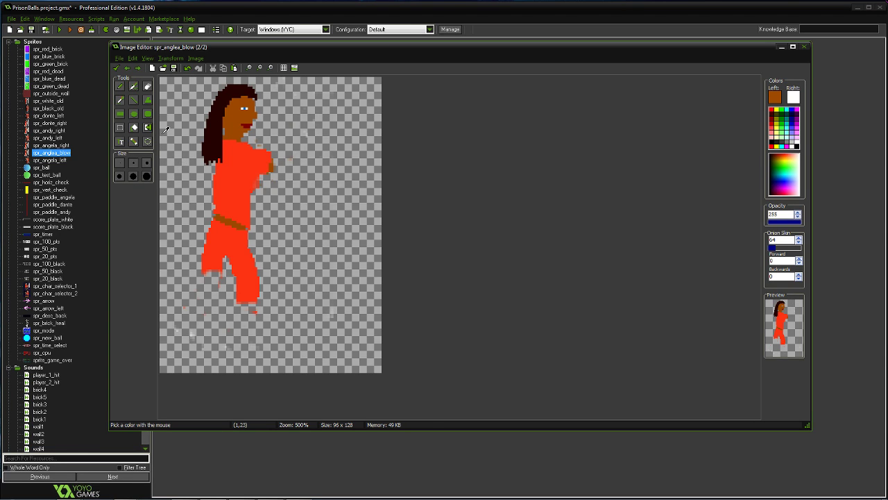
click(147, 85)
mouse_move(236, 298)
mouse_down()
mouse_move(268, 296)
mouse_move(252, 309)
mouse_move(246, 284)
mouse_move(258, 275)
mouse_move(240, 275)
mouse_move(238, 286)
mouse_move(267, 265)
mouse_move(234, 300)
mouse_move(219, 280)
mouse_move(182, 312)
mouse_move(191, 325)
mouse_move(264, 306)
mouse_up()
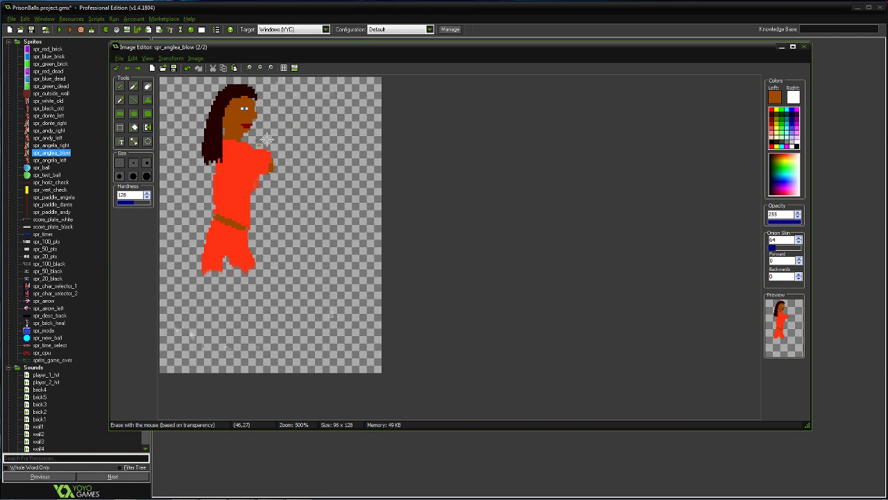
- Select the remaining figure from head to thighs in the second frame and move it slightly down
click(119, 100)
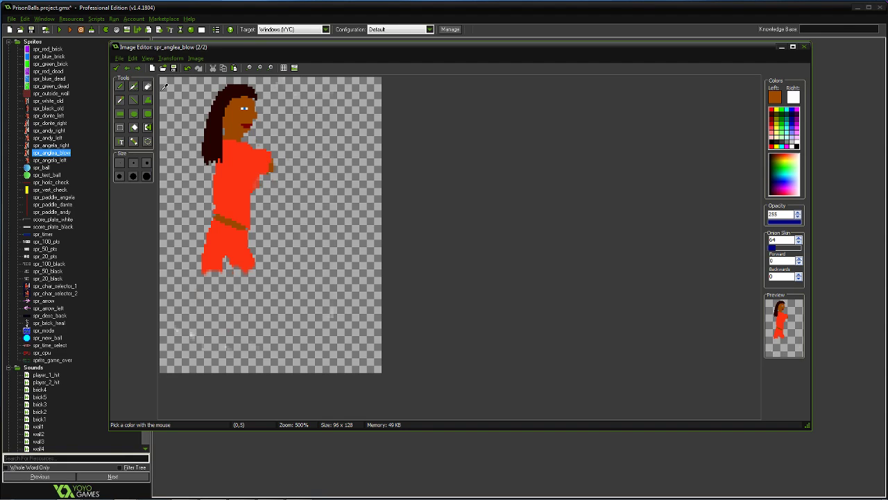
click(119, 88)
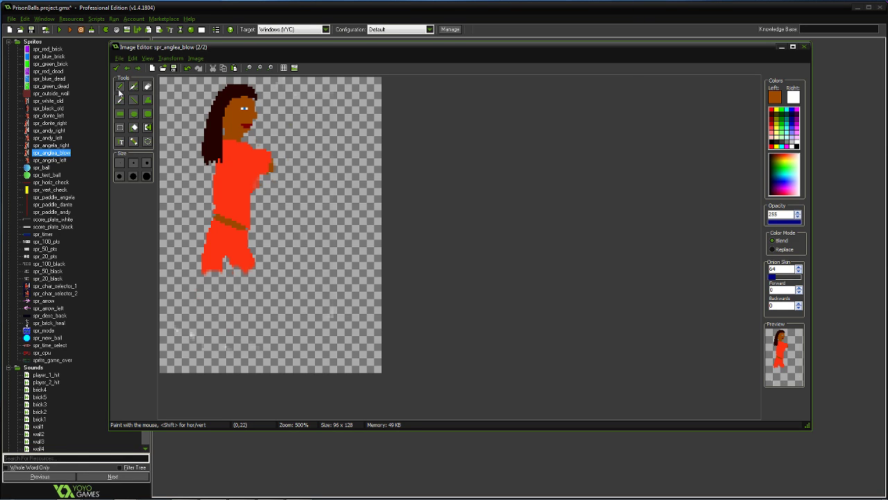
click(120, 127)
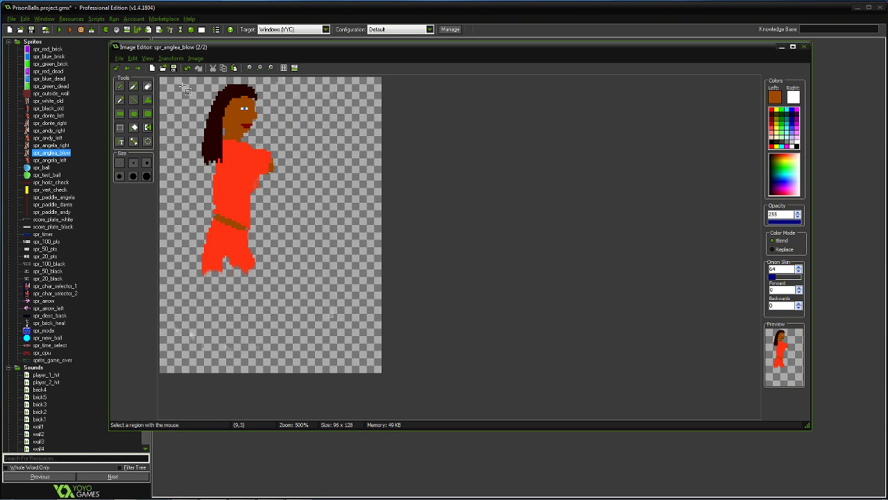
drag(182, 83, 279, 278)
drag(255, 230, 256, 238)
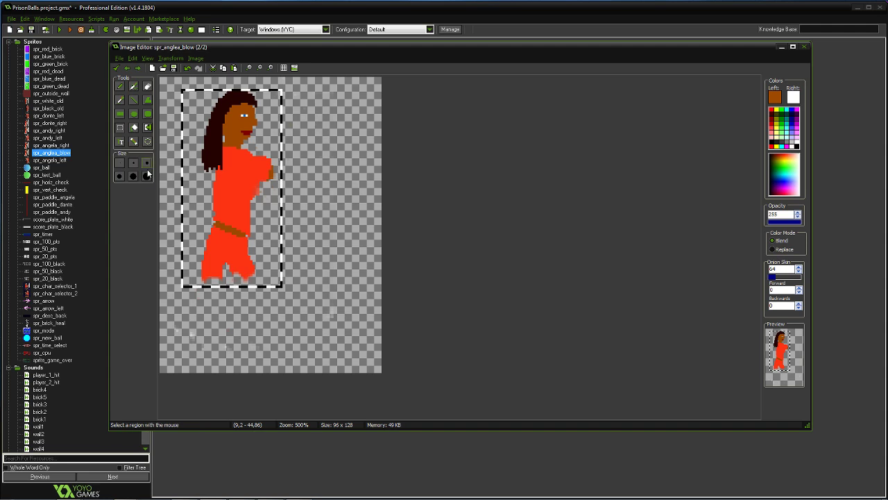
- Apply the shifted figure to the second frame and reopen that frame enlarged in the Image Editor
click(116, 68)
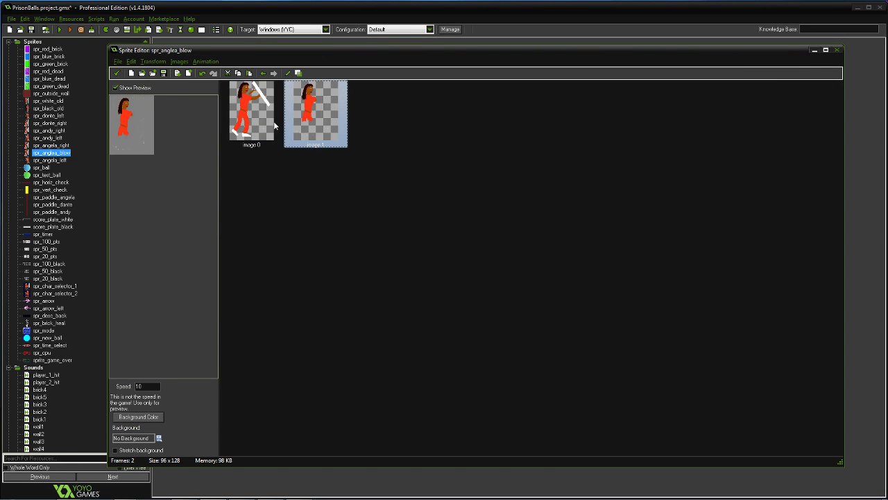
double_click(304, 136)
click(270, 68)
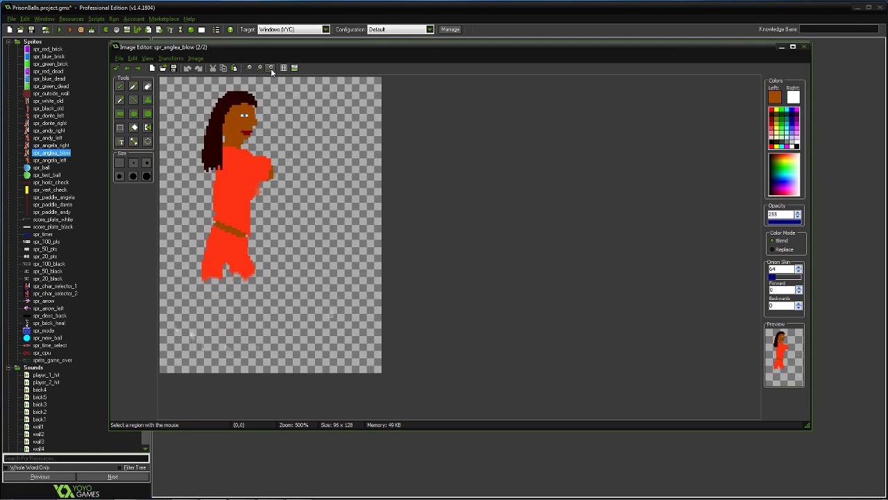
- Paint bent lower legs in the sampled orange-red suit colour and white shoes on the second frame's figure
click(120, 101)
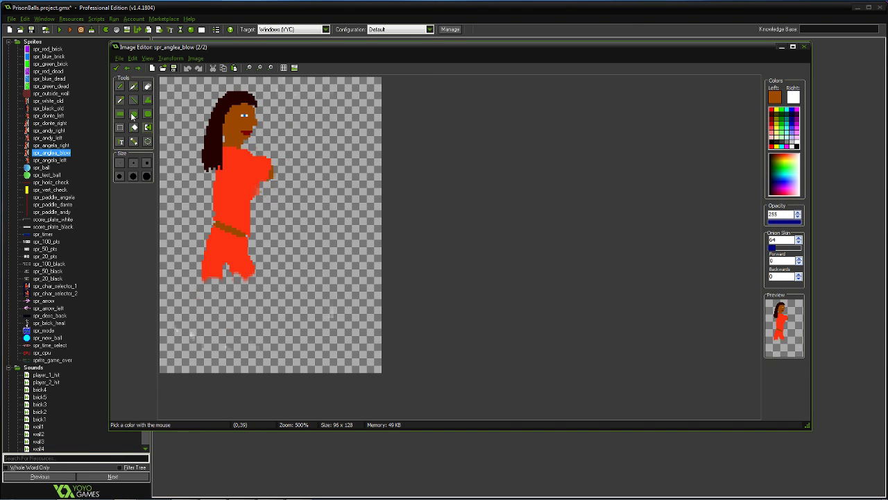
click(227, 253)
click(120, 87)
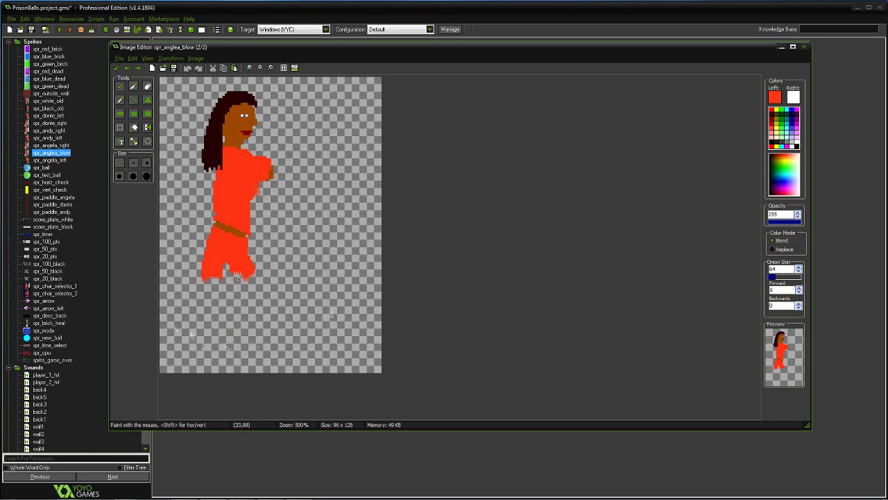
mouse_move(235, 273)
mouse_down()
mouse_move(255, 290)
mouse_move(252, 274)
mouse_move(275, 302)
mouse_move(255, 288)
mouse_move(257, 308)
mouse_move(243, 330)
mouse_move(271, 303)
mouse_move(230, 265)
mouse_move(218, 287)
mouse_move(226, 281)
mouse_move(222, 305)
mouse_move(217, 283)
mouse_move(236, 314)
mouse_move(208, 337)
mouse_move(223, 313)
mouse_up()
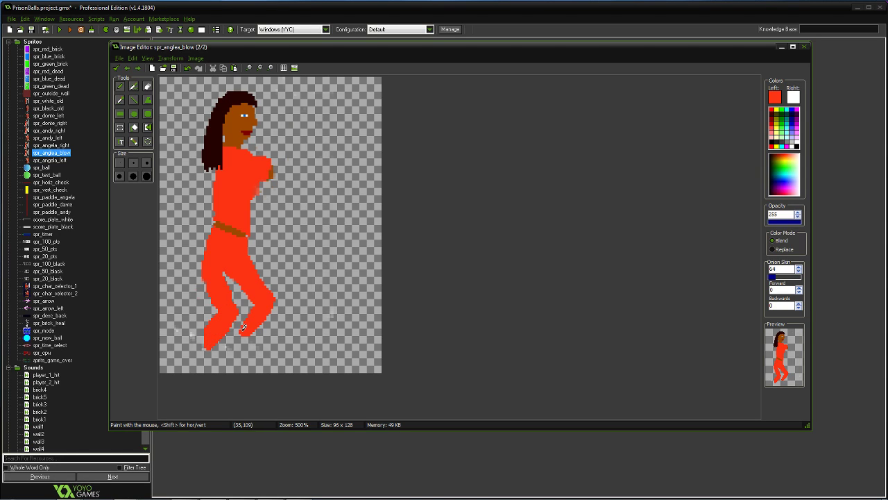
drag(242, 326, 240, 329)
mouse_move(205, 340)
right_down()
mouse_move(199, 330)
mouse_move(215, 353)
mouse_move(256, 350)
right_up()
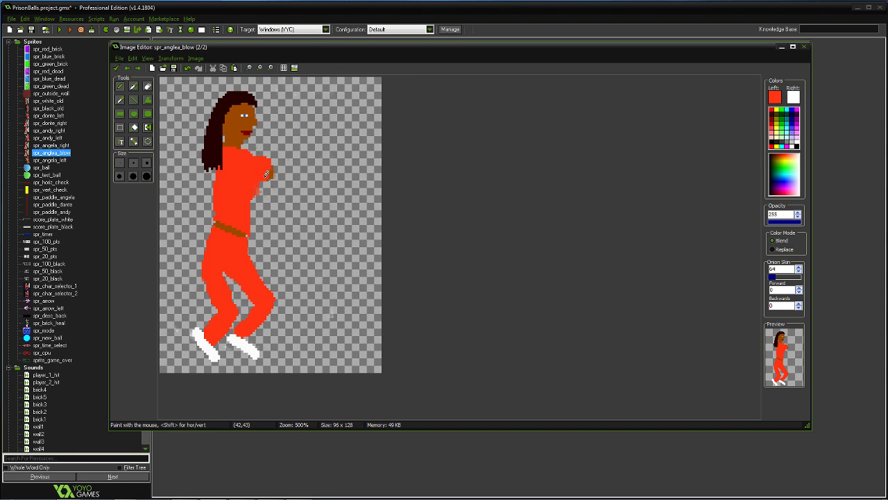
- Paint a brown forearm and hand reaching forward in the sampled skin colour and apply the second frame
click(120, 99)
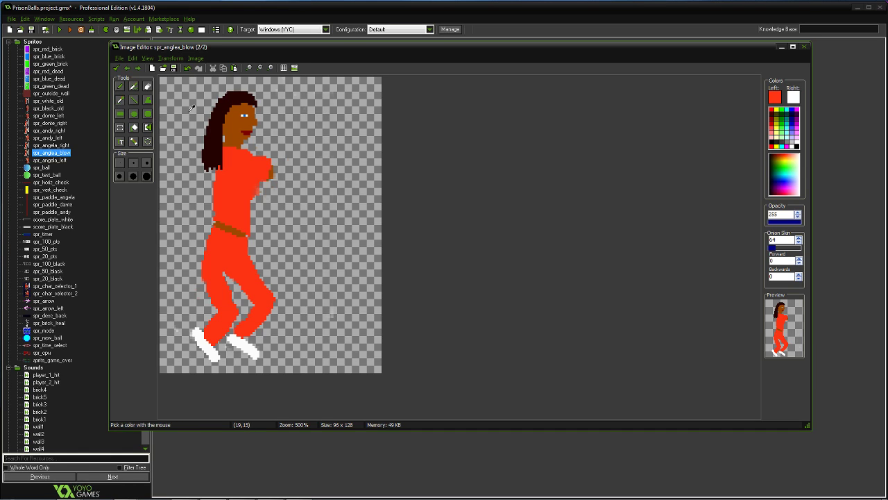
click(236, 119)
click(119, 85)
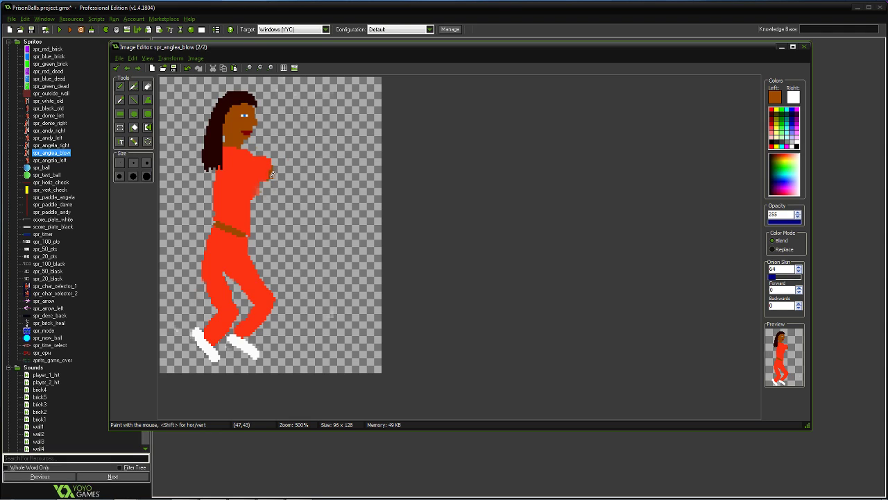
drag(272, 175, 291, 202)
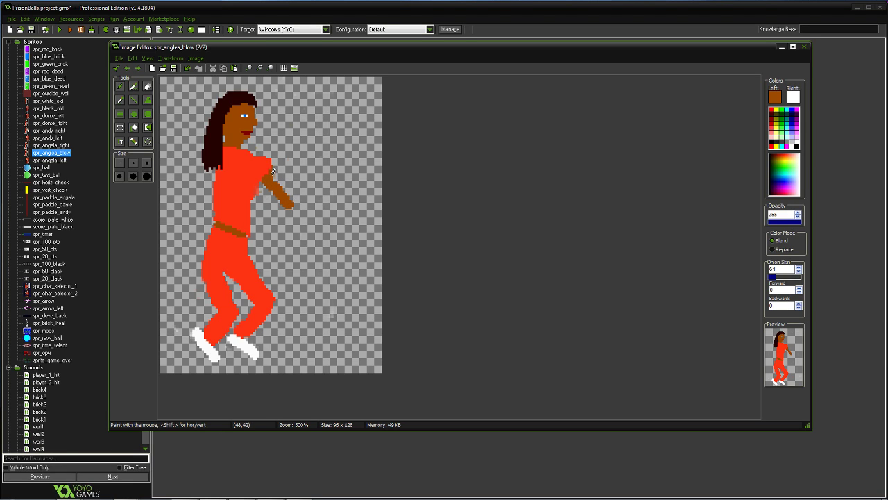
mouse_move(273, 171)
mouse_down()
mouse_move(288, 197)
mouse_move(315, 196)
mouse_up()
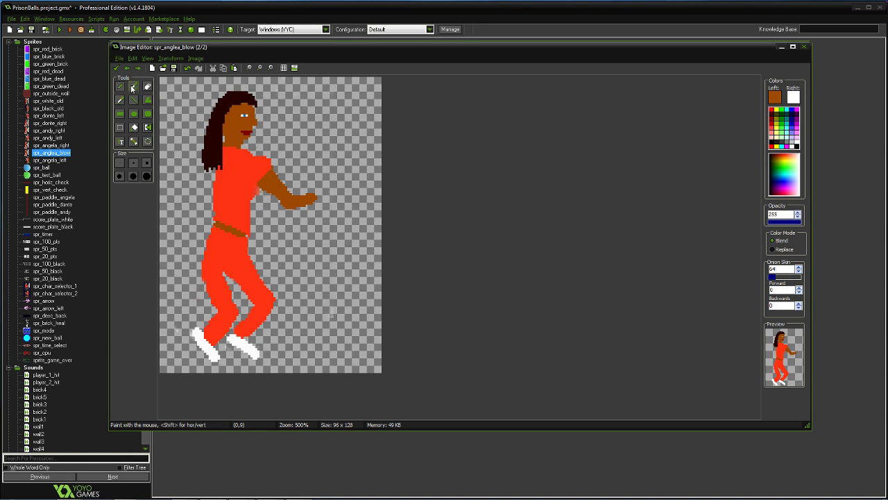
click(116, 68)
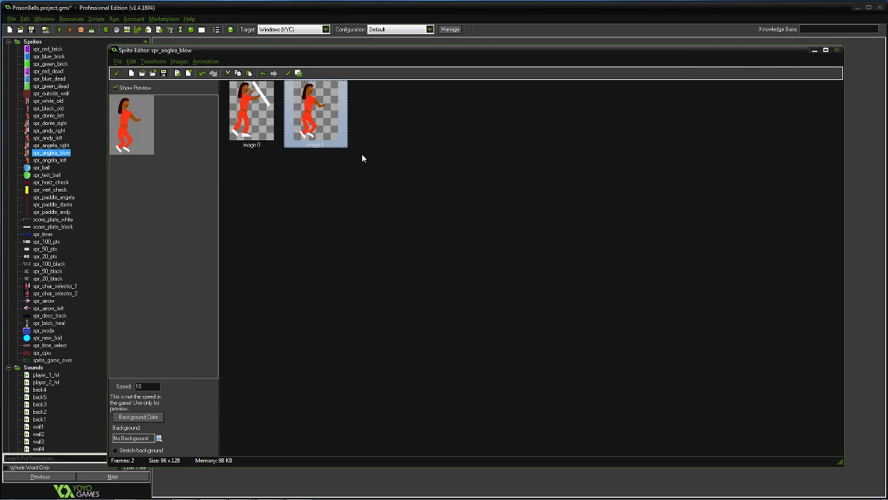
- Duplicate the finished second frame and open the copy enlarged in the Image Editor
key(ctrl+c)
key(ctrl+v)
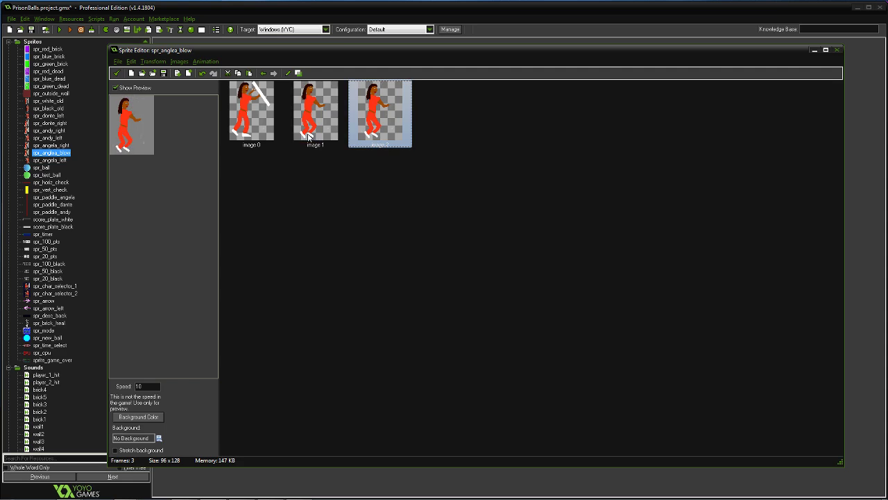
double_click(369, 133)
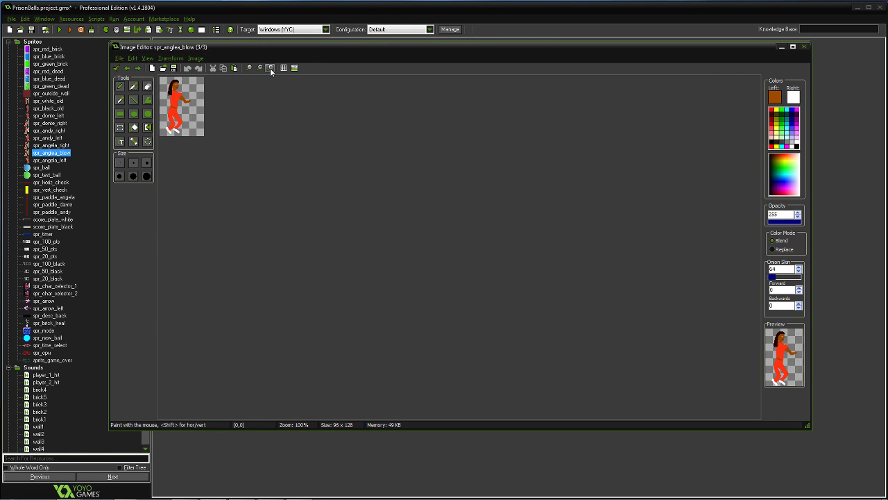
click(270, 68)
click(270, 68)
click(270, 68)
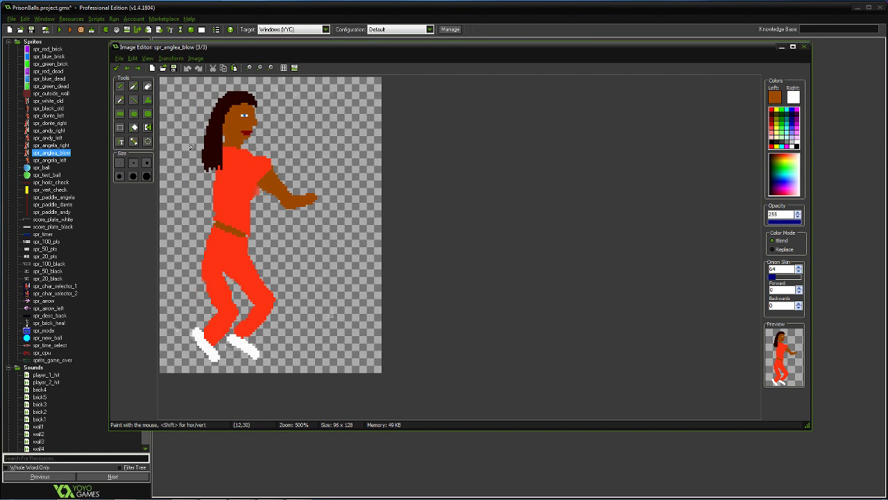
- Erase the lower legs, white shoes and forearm from the third frame's figure
click(147, 86)
mouse_move(300, 192)
mouse_down()
mouse_move(296, 204)
mouse_move(320, 196)
mouse_move(290, 197)
mouse_up()
mouse_move(198, 325)
mouse_down()
mouse_move(214, 352)
mouse_move(244, 363)
mouse_move(272, 359)
mouse_move(212, 334)
mouse_move(229, 314)
mouse_move(262, 309)
mouse_move(273, 321)
mouse_move(212, 322)
mouse_move(218, 331)
mouse_move(260, 328)
mouse_move(269, 305)
mouse_move(229, 312)
mouse_move(209, 296)
mouse_move(274, 277)
mouse_move(259, 271)
mouse_move(224, 303)
mouse_move(212, 298)
mouse_move(270, 296)
mouse_move(251, 320)
mouse_move(211, 307)
mouse_move(217, 294)
mouse_move(238, 338)
mouse_move(258, 319)
mouse_move(276, 206)
mouse_move(291, 201)
mouse_move(269, 207)
mouse_move(267, 196)
mouse_move(275, 179)
mouse_move(299, 184)
mouse_move(297, 160)
mouse_move(262, 184)
mouse_up()
- Select the remaining figure from head to thighs in the third frame and move it slightly down and right
click(119, 127)
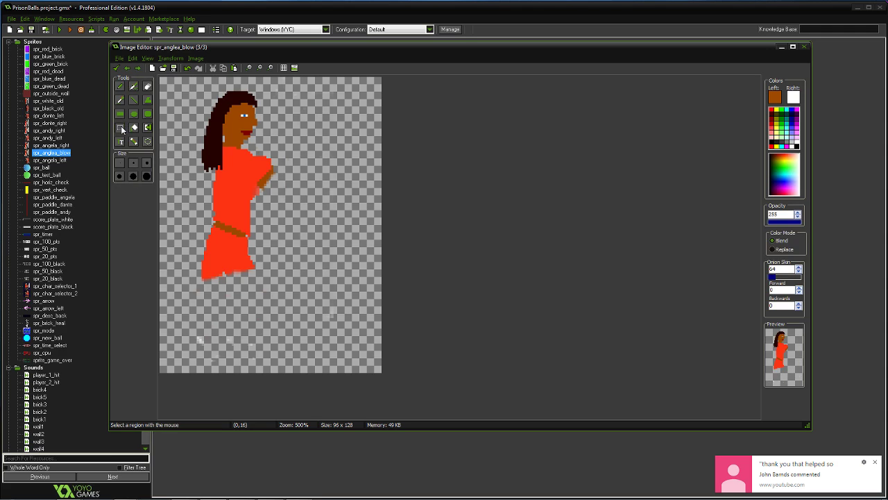
drag(186, 87, 288, 283)
drag(270, 235, 274, 247)
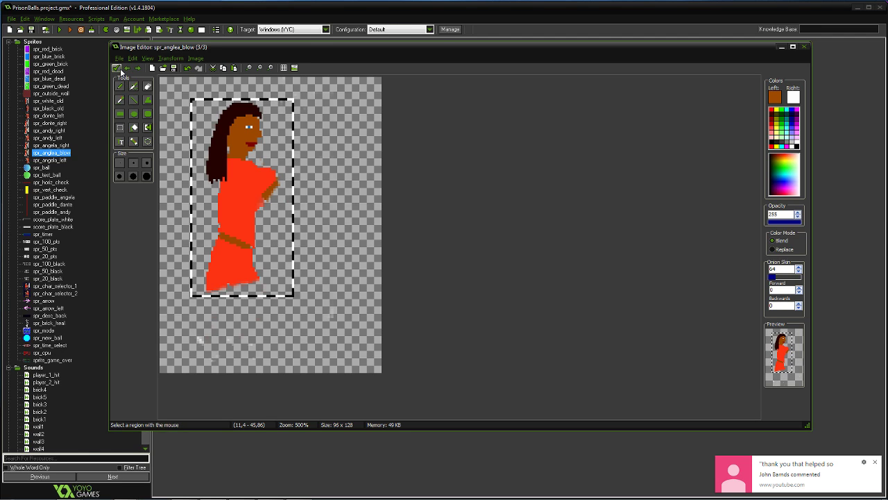
- Paint both legs in a deeper crouch on the third frame using the sampled orange-red suit colour, rounding out the hip
click(122, 88)
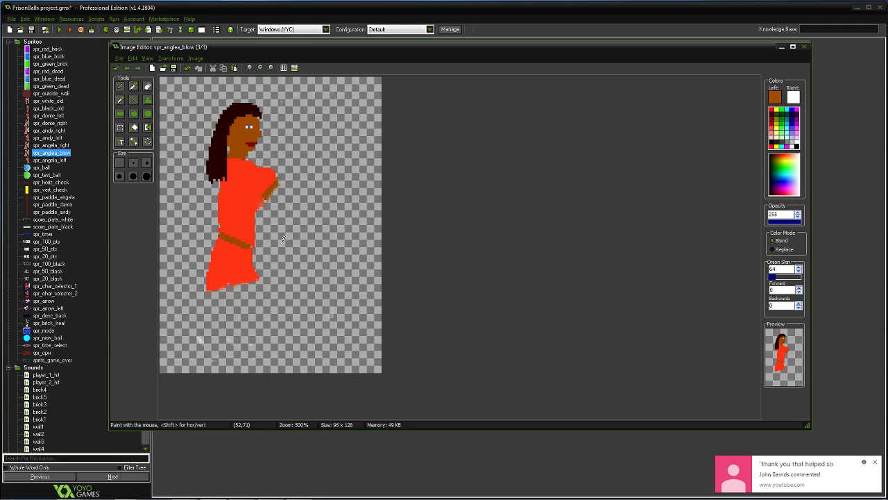
click(120, 99)
click(243, 219)
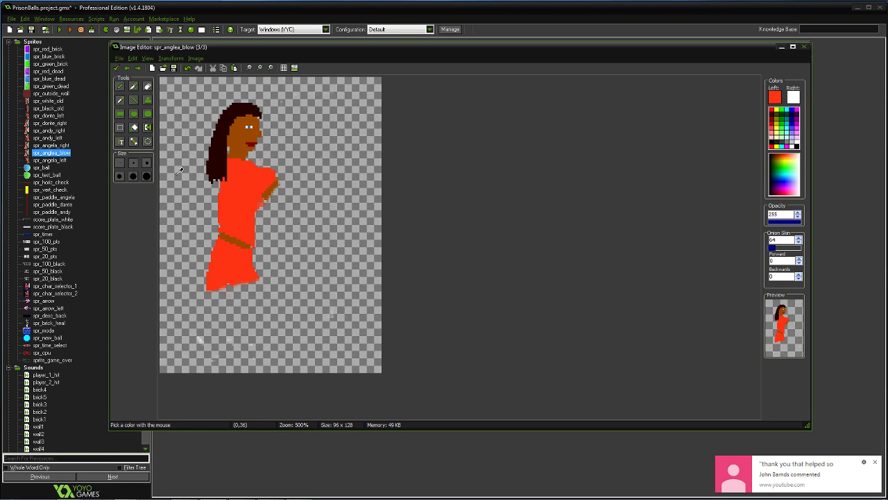
click(119, 88)
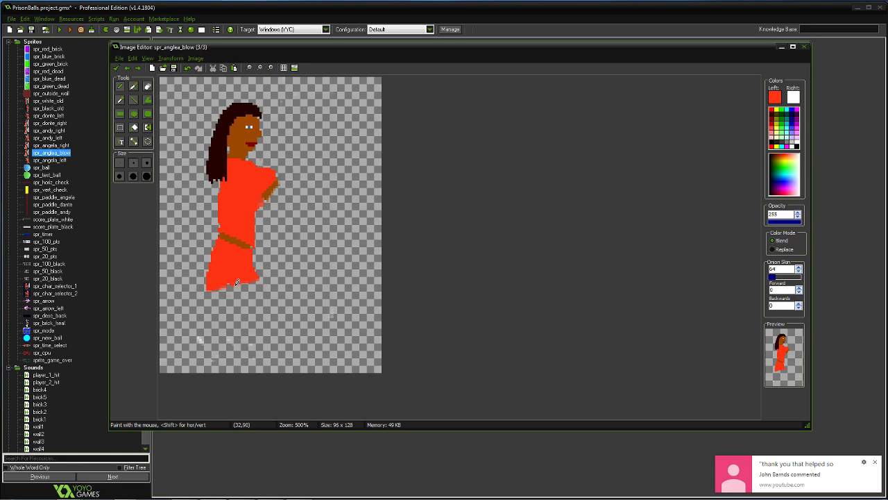
mouse_move(237, 280)
mouse_down()
mouse_move(284, 294)
mouse_move(270, 283)
mouse_move(283, 297)
mouse_move(272, 295)
mouse_move(277, 314)
mouse_move(249, 337)
mouse_up()
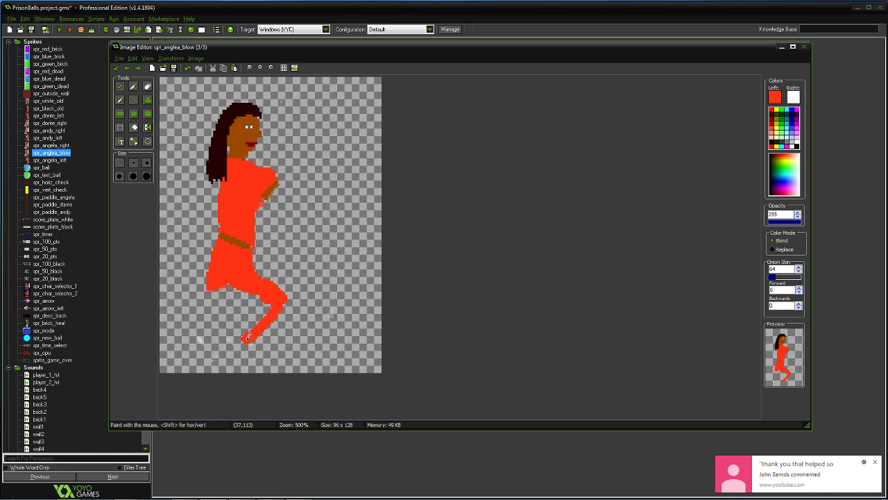
mouse_move(282, 296)
mouse_down()
mouse_move(285, 318)
mouse_move(244, 341)
mouse_up()
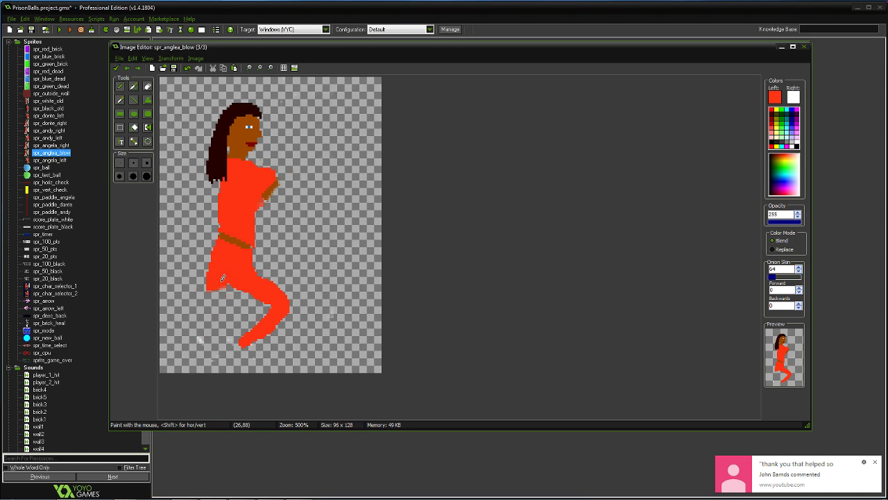
mouse_move(223, 279)
mouse_down()
mouse_move(219, 297)
mouse_move(254, 305)
mouse_move(215, 335)
mouse_move(256, 342)
mouse_move(248, 344)
mouse_up()
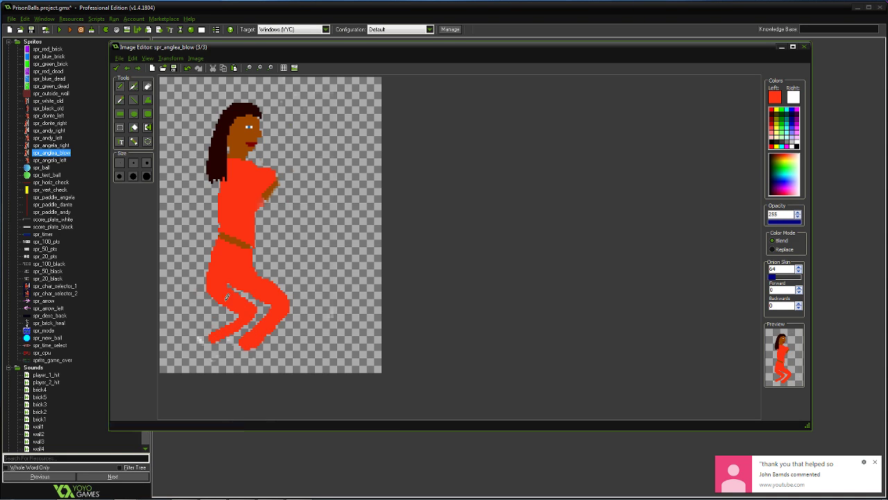
drag(238, 305, 206, 341)
drag(204, 290, 221, 238)
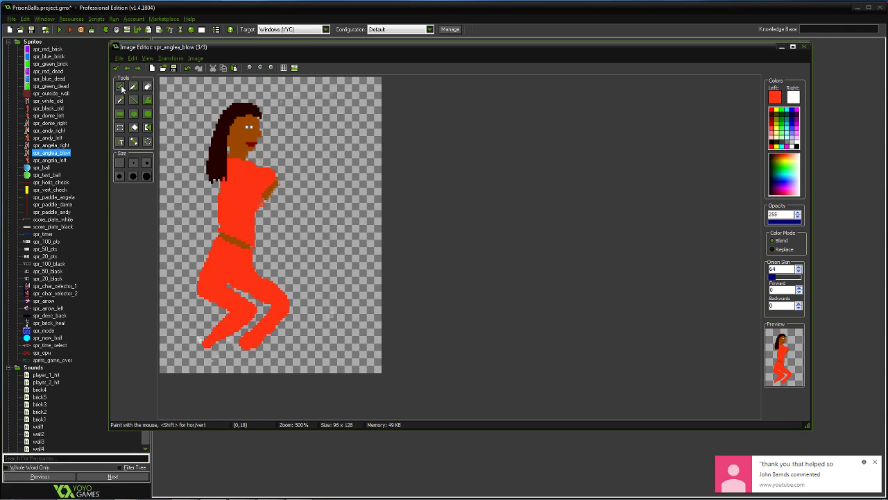
- Paint a bent forearm with the hand raised in the sampled skin colour on the third frame, undoing the extra touch-up stroke
click(123, 88)
click(274, 193)
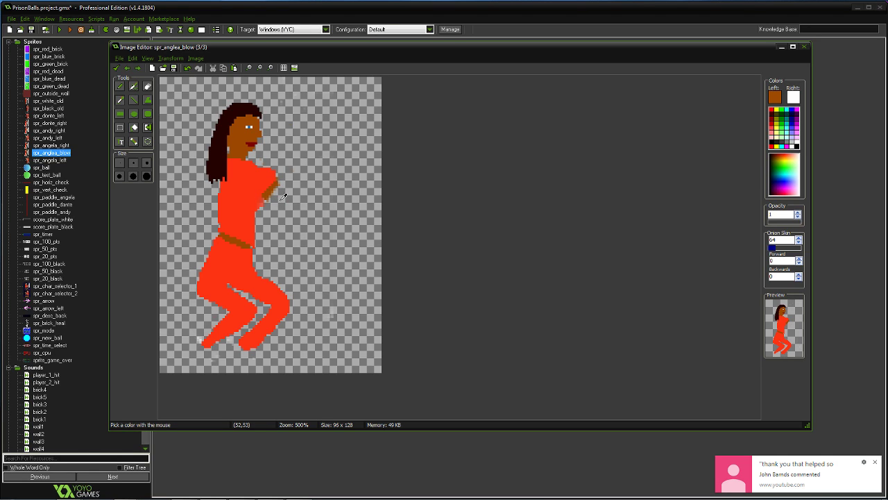
click(120, 86)
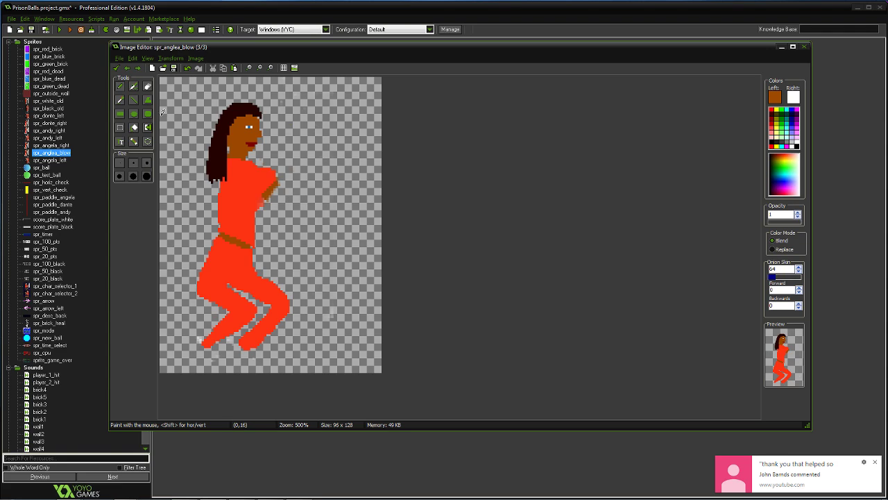
click(122, 100)
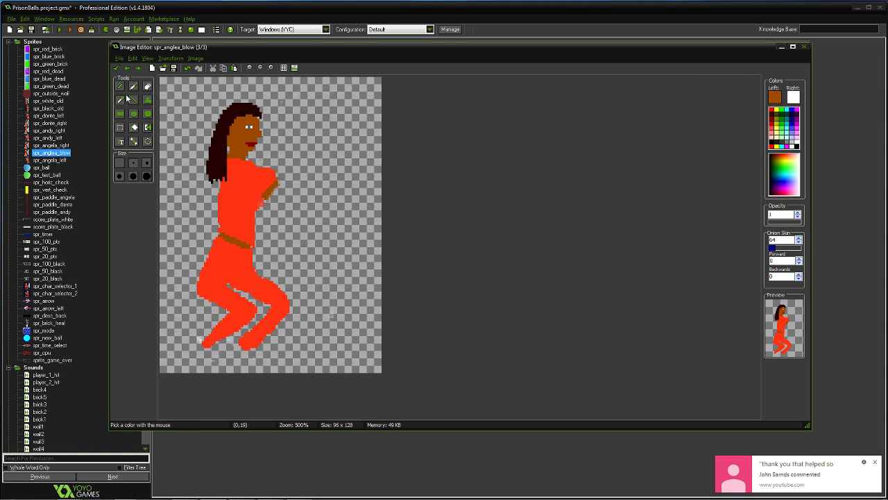
click(236, 134)
click(121, 86)
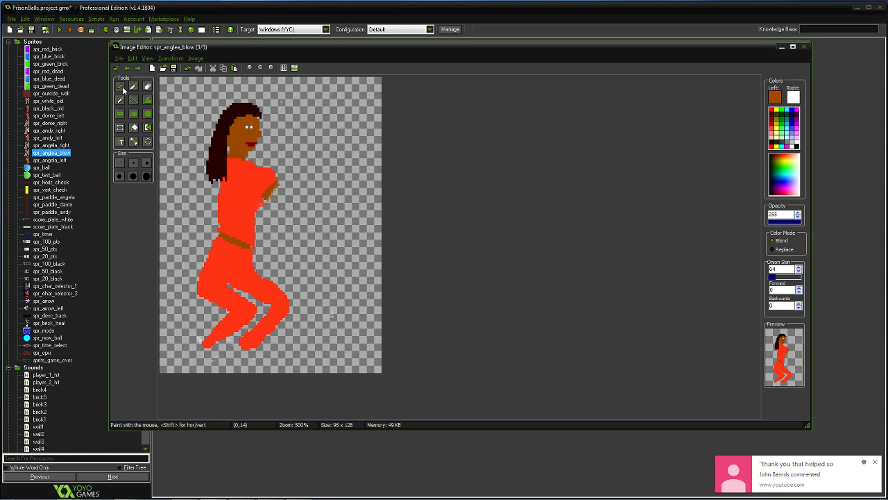
mouse_move(273, 193)
mouse_down()
mouse_move(305, 211)
mouse_move(279, 187)
mouse_move(305, 201)
mouse_move(307, 172)
mouse_up()
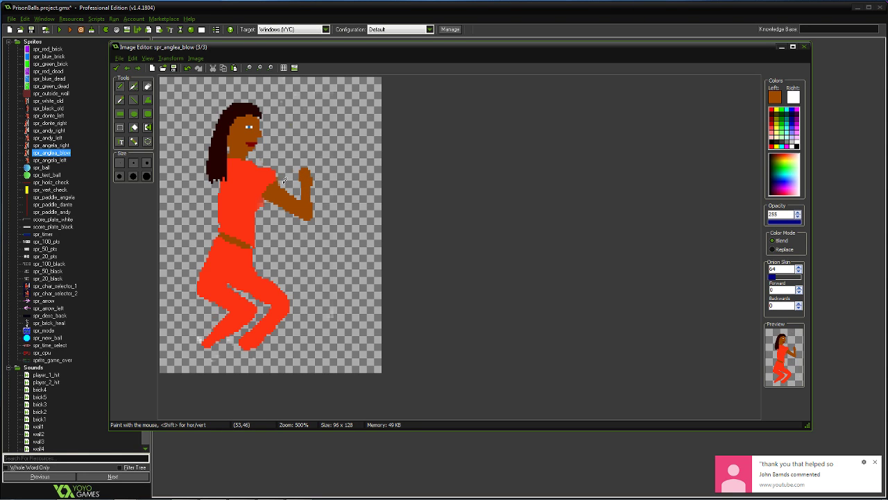
drag(278, 181, 287, 186)
click(186, 69)
- Paint flat white shoes under both legs of the crouching figure and apply the third frame
right_drag(242, 342, 272, 349)
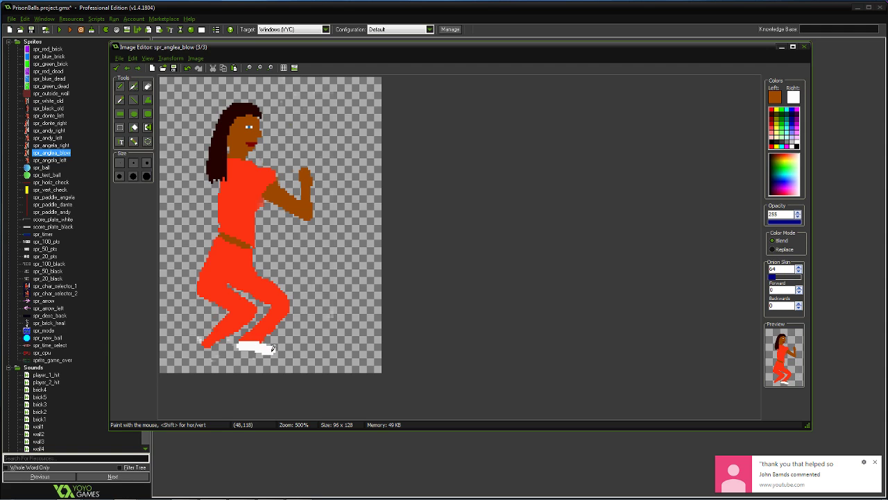
right_drag(209, 342, 239, 346)
click(116, 67)
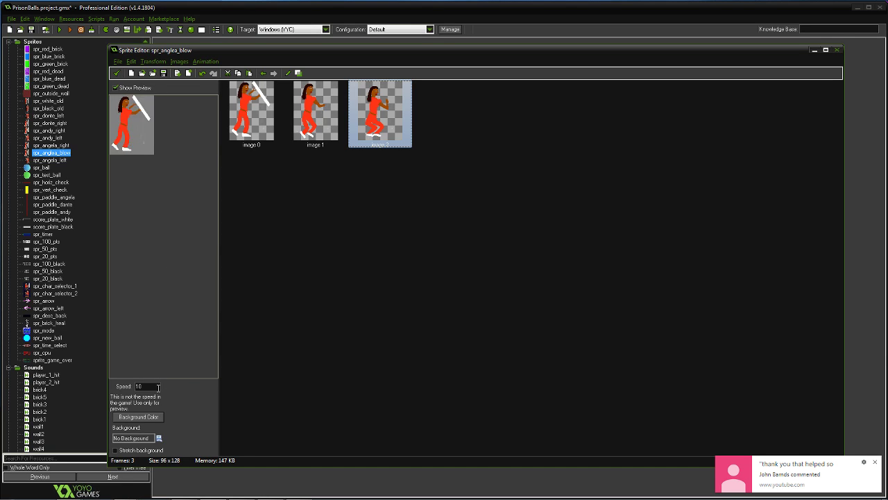
- Set the animation preview speed to 08 and open a duplicate of the third frame enlarged in the Image Editor
drag(158, 387, 126, 387)
text(08)
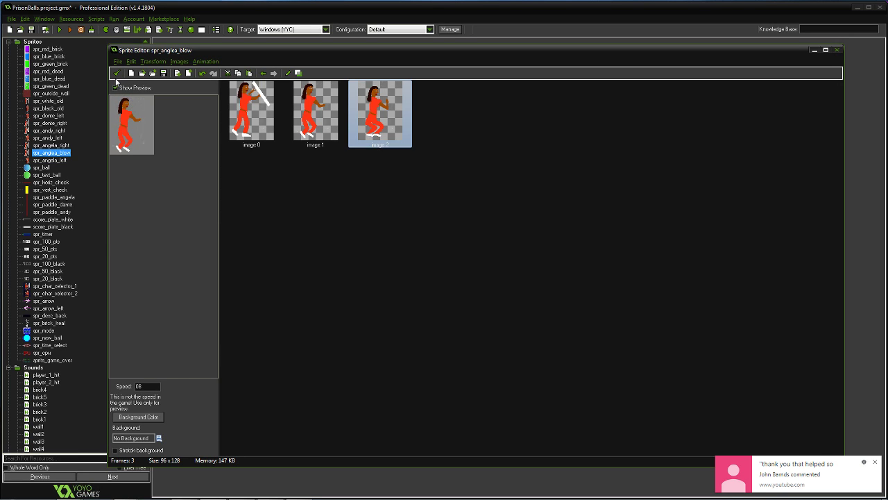
key(ctrl+c)
key(ctrl+v)
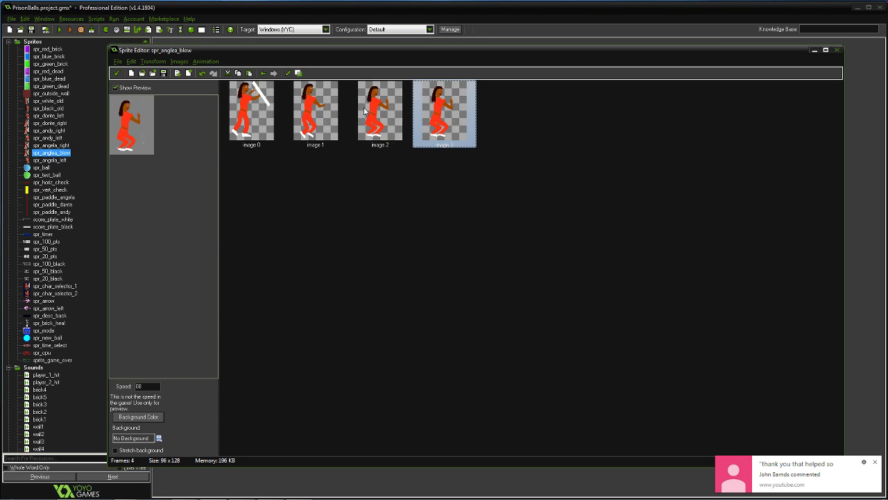
double_click(452, 134)
click(270, 68)
click(270, 68)
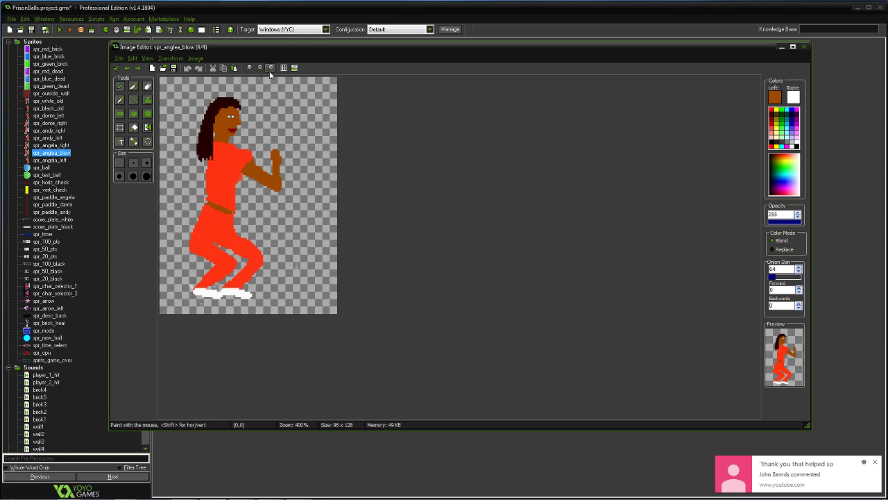
click(270, 68)
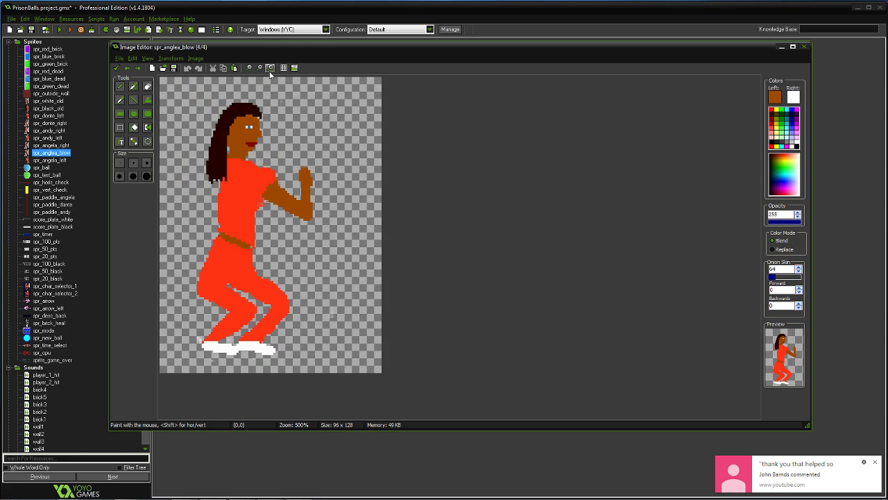
- Erase the shoes and lower legs on the fourth frame and move the remaining figure slightly down and to the right
click(148, 86)
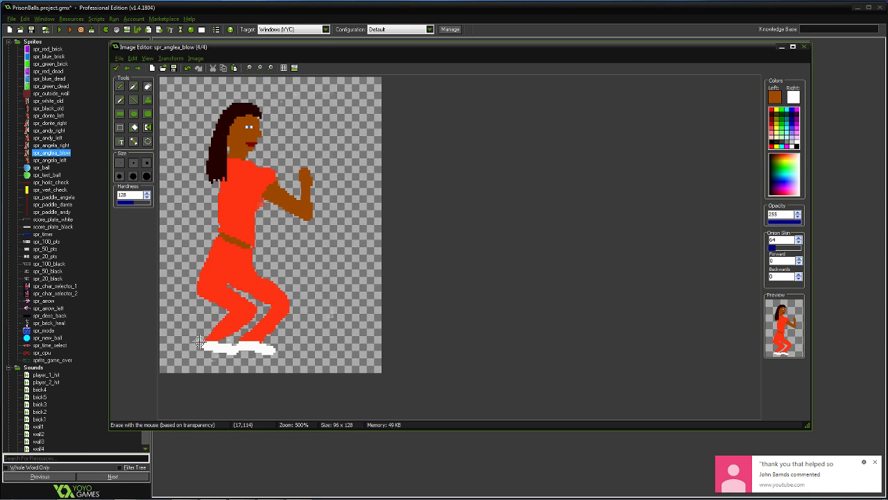
mouse_move(199, 342)
mouse_down()
mouse_move(261, 351)
mouse_move(249, 339)
mouse_move(207, 331)
mouse_move(279, 334)
mouse_move(252, 341)
mouse_move(248, 324)
mouse_up()
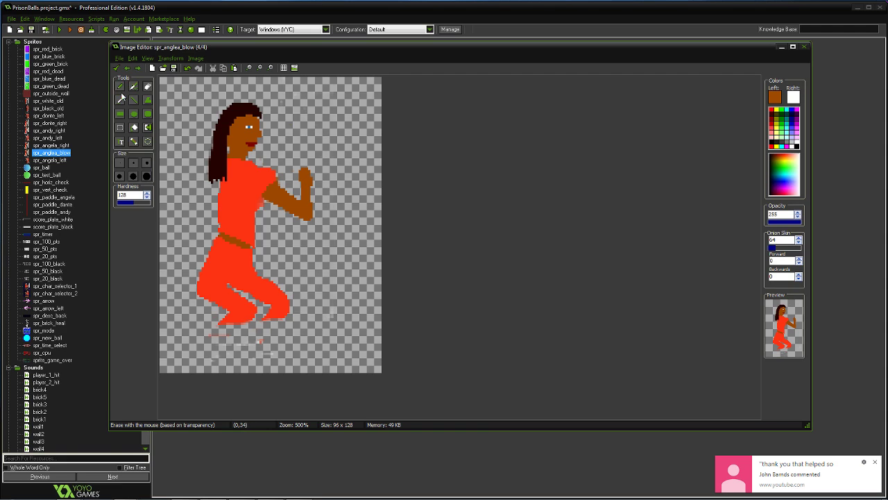
click(119, 127)
drag(192, 93, 326, 335)
drag(296, 248, 305, 253)
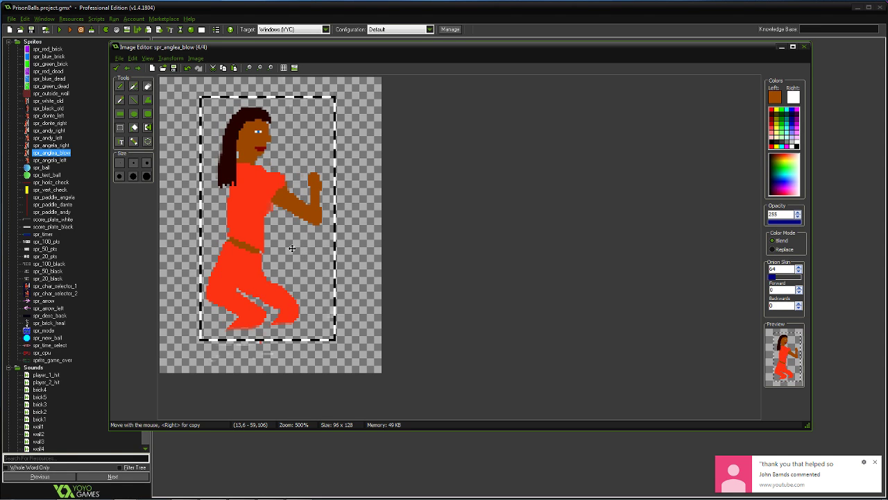
click(163, 114)
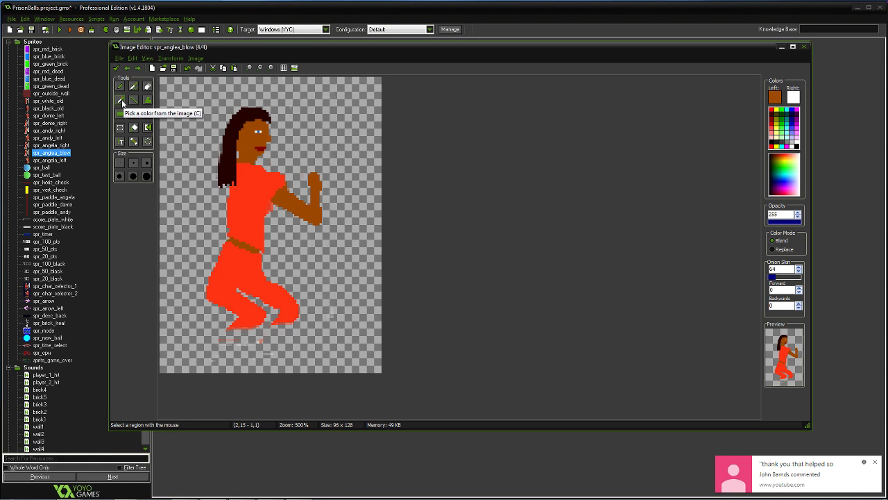
- Paint bent lower legs in the sampled orange-red suit colour and flat white shoes beneath them on the fourth frame
click(124, 99)
click(241, 192)
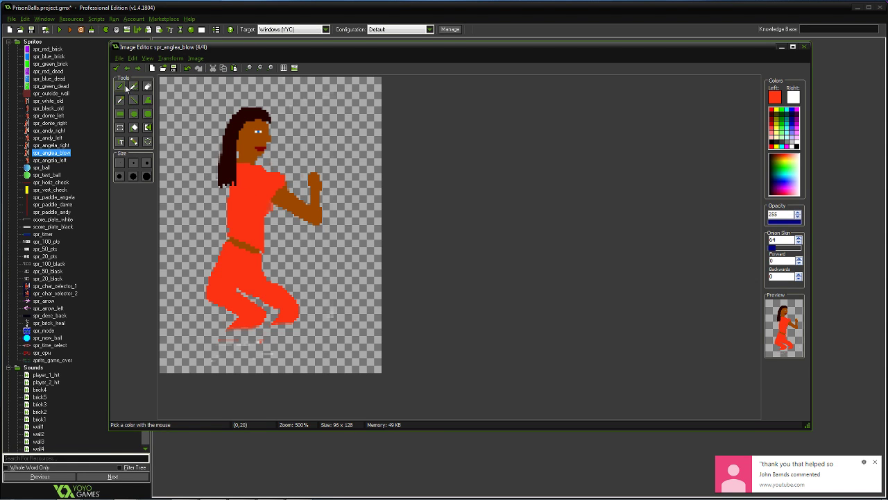
click(119, 86)
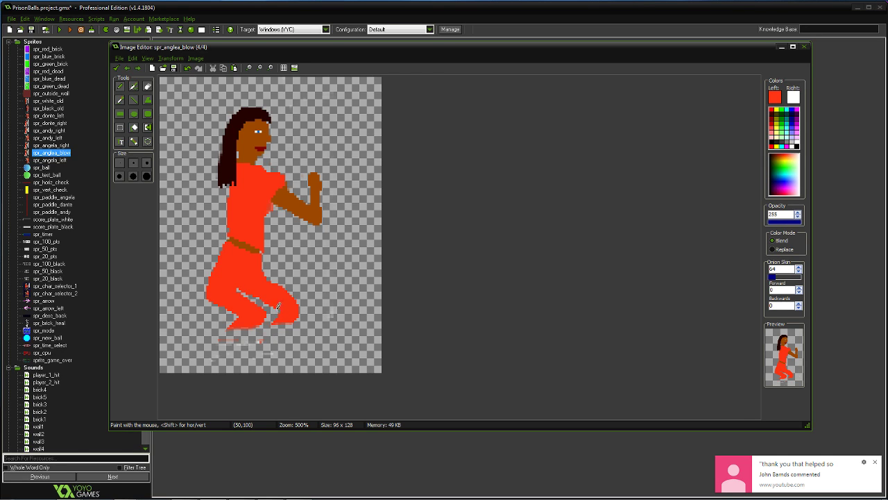
mouse_move(277, 306)
mouse_down()
mouse_move(271, 331)
mouse_move(240, 331)
mouse_up()
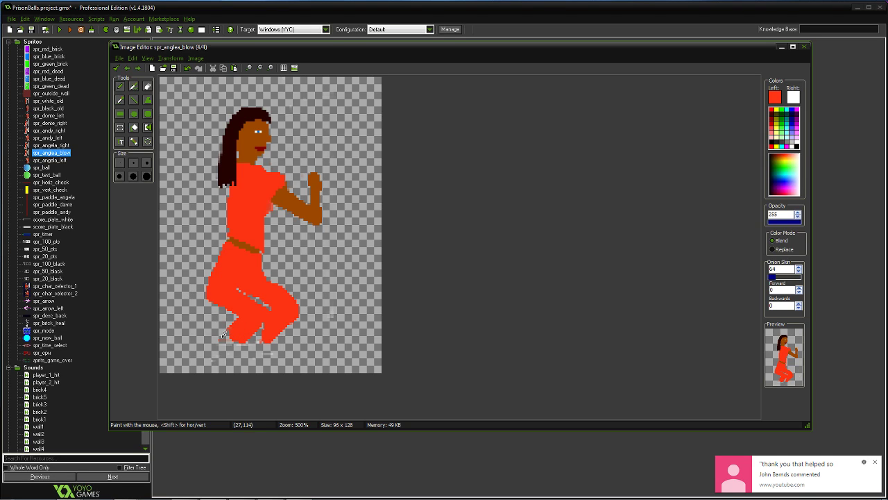
right_drag(226, 337, 284, 338)
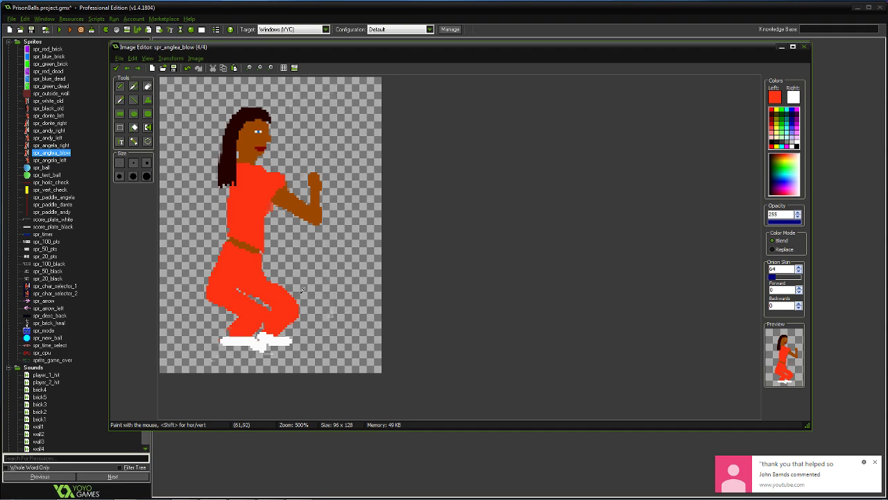
- Erase the outstretched forearm and raised hand on the fourth frame, keeping the upper arm by the sleeve
click(147, 86)
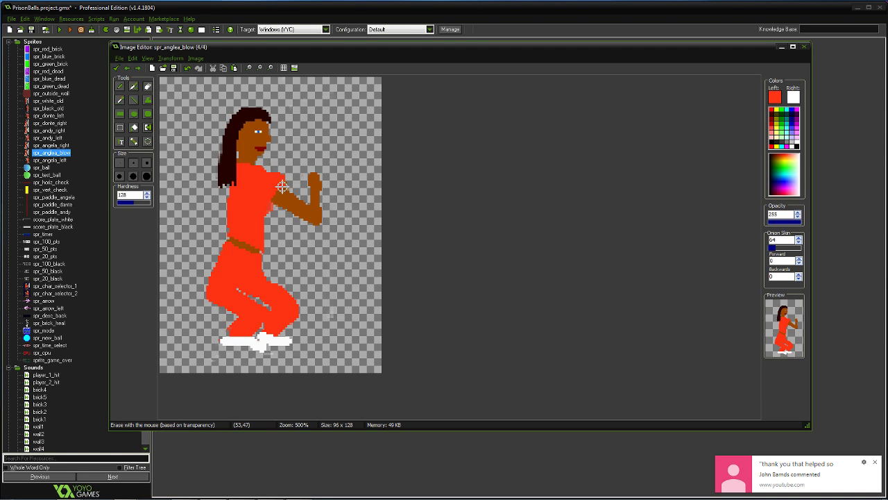
drag(281, 184, 305, 212)
mouse_move(321, 162)
mouse_down()
mouse_move(299, 210)
mouse_move(310, 173)
mouse_up()
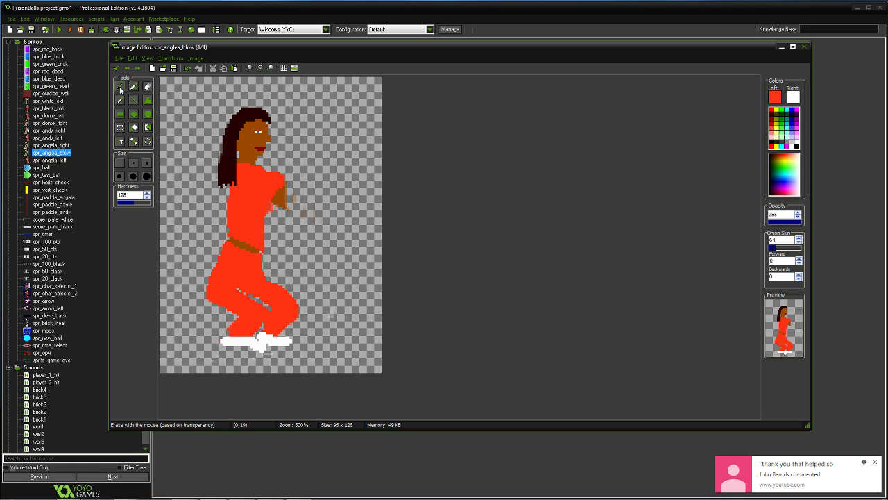
- Paint a tightly bent forearm and a second hand near the chin in the sampled skin colour, and apply the fourth frame
click(121, 101)
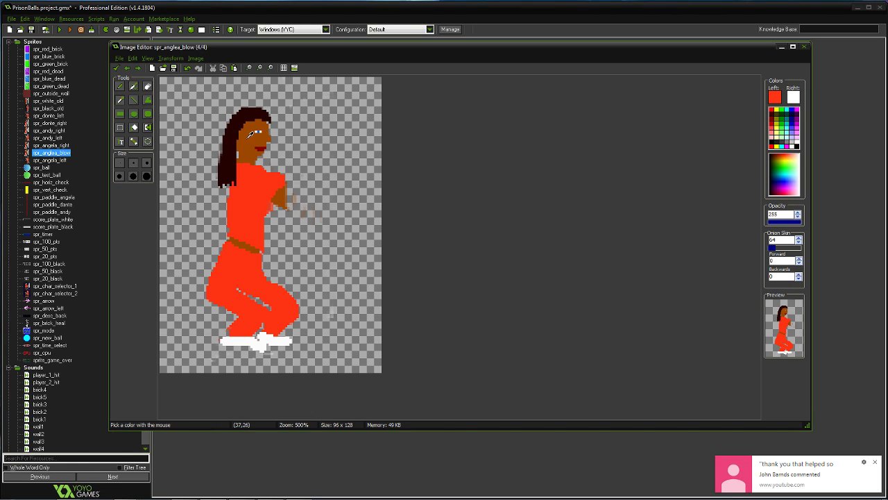
click(248, 137)
click(120, 87)
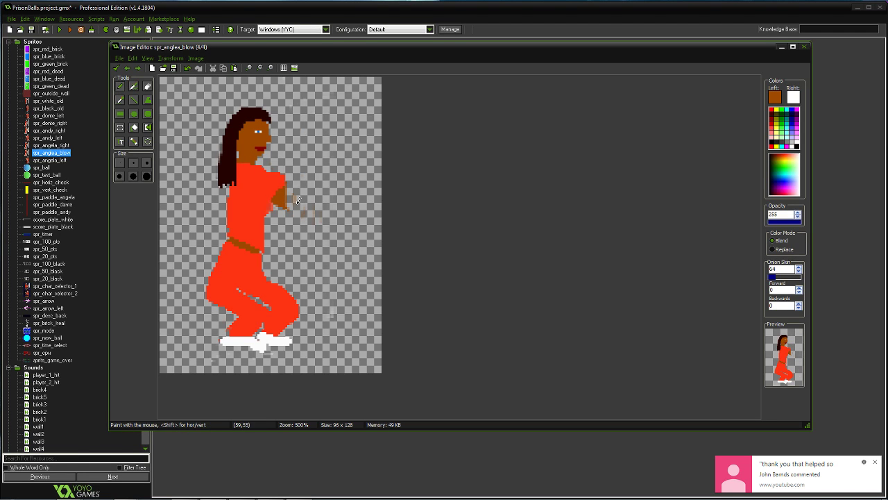
mouse_move(283, 192)
mouse_down()
mouse_move(301, 211)
mouse_move(311, 197)
mouse_move(305, 164)
mouse_move(270, 160)
mouse_move(281, 165)
mouse_up()
click(116, 67)
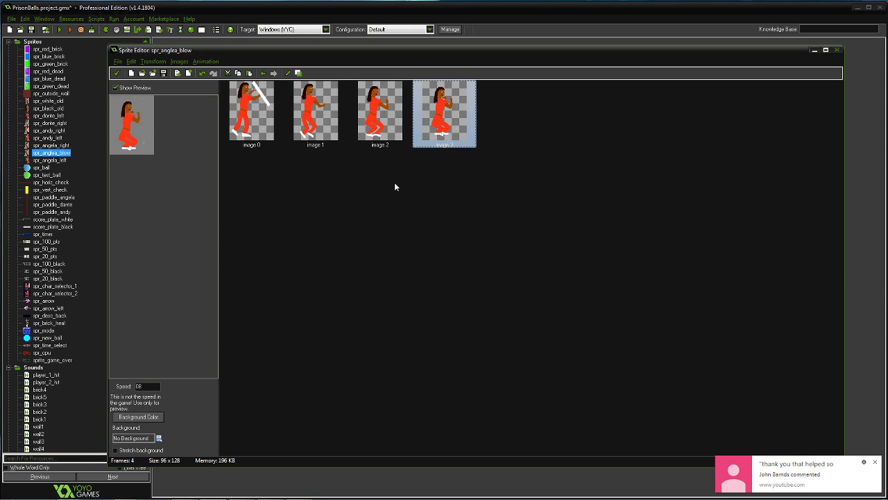
- Duplicate the fourth frame at the end of the sprite and open the copy enlarged to 500% in the Image Editor
click(386, 136)
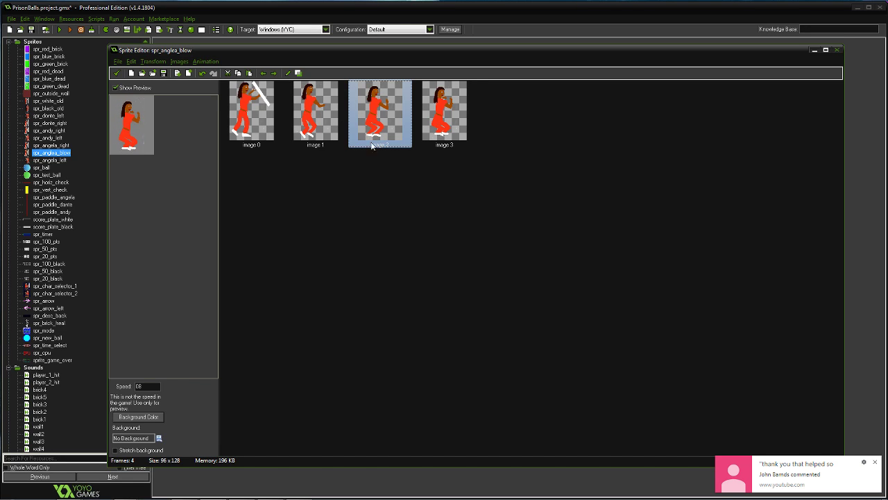
click(434, 130)
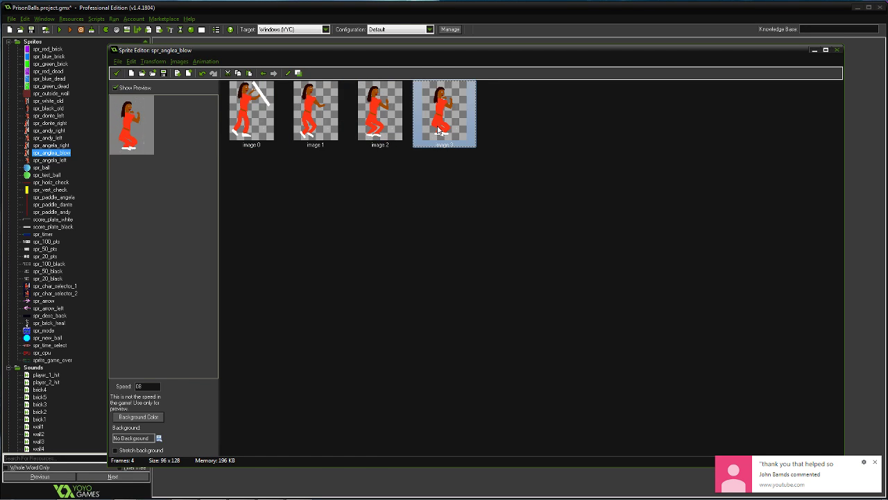
key(ctrl+v)
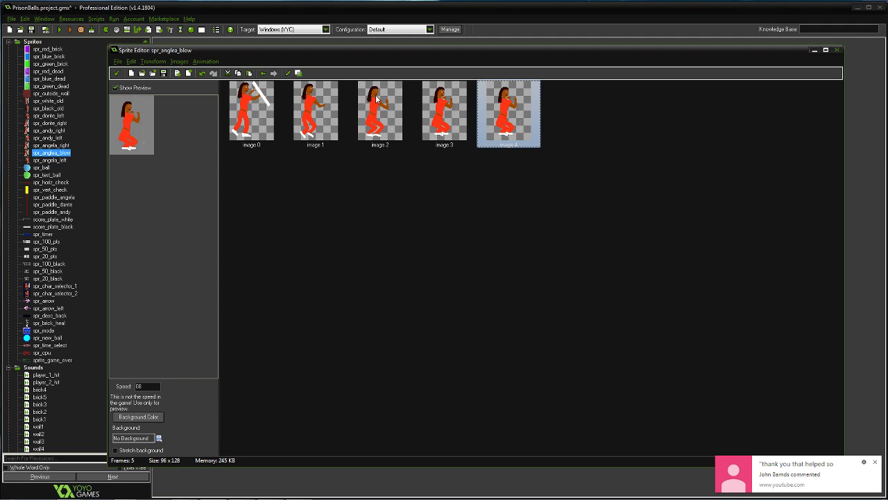
double_click(509, 111)
click(272, 69)
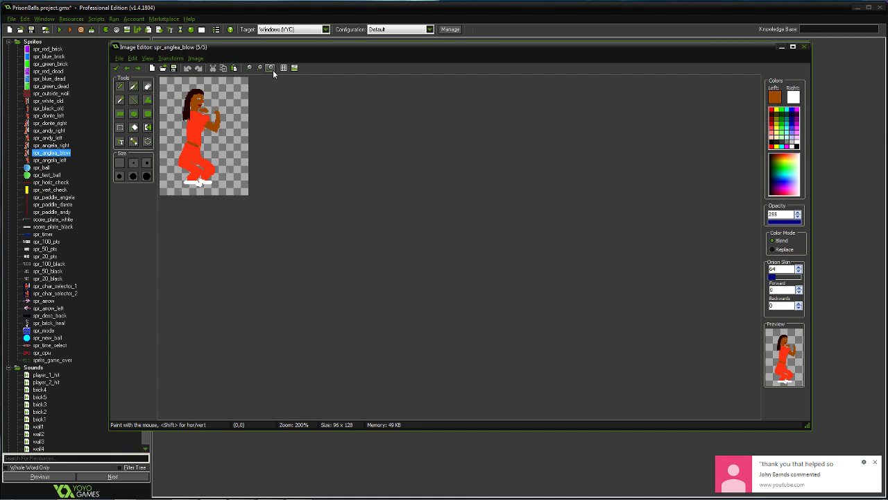
click(273, 70)
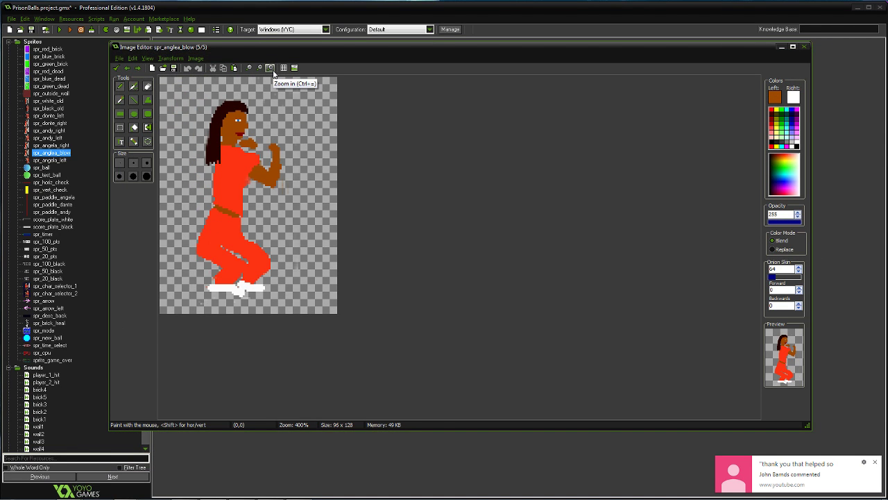
click(273, 69)
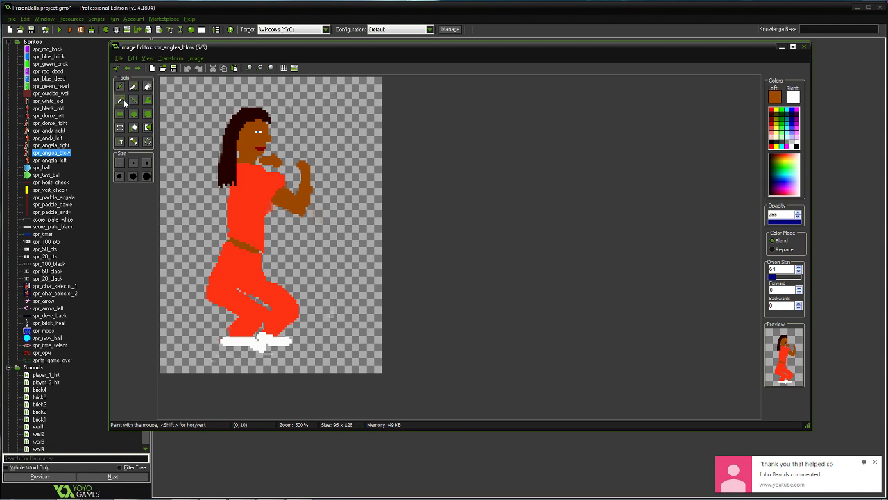
- Select the whole figure on the fifth frame, shift it slightly to the right and clear the selection
click(120, 127)
drag(198, 107, 322, 357)
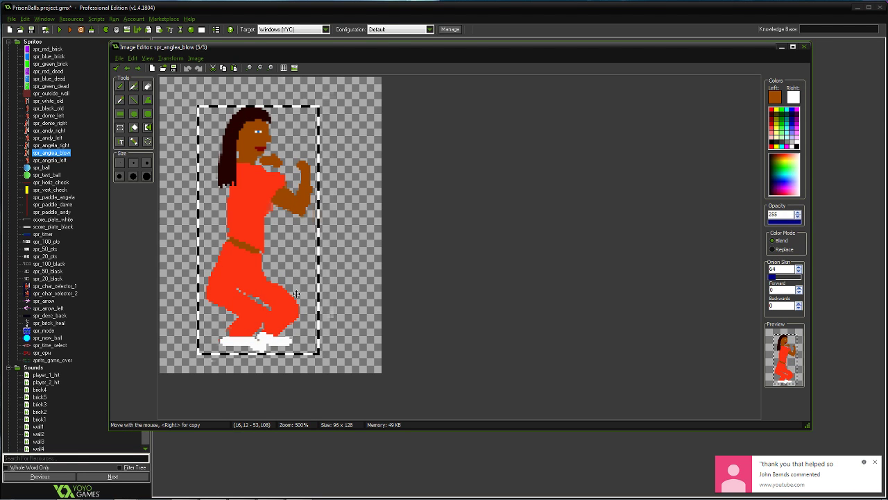
drag(282, 267, 292, 270)
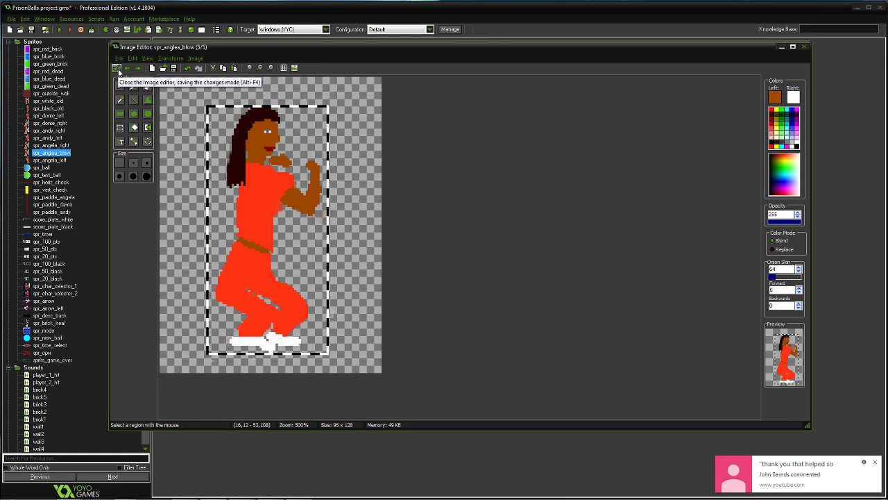
click(196, 129)
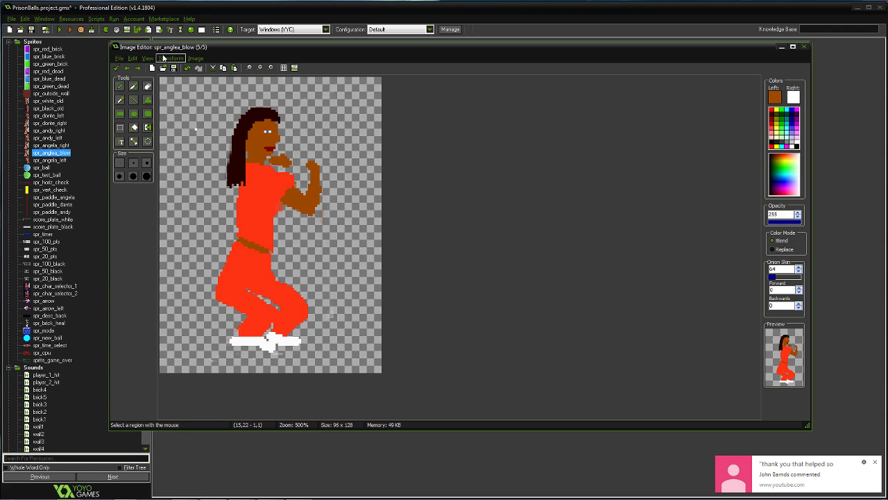
- Rotate the fifth frame's image 6 degrees clockwise so the figure leans forward, and apply the frame
click(167, 58)
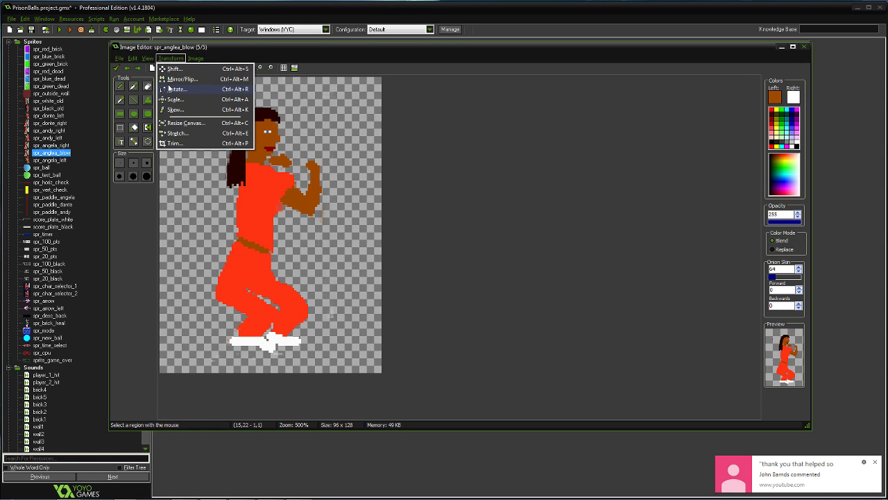
click(173, 90)
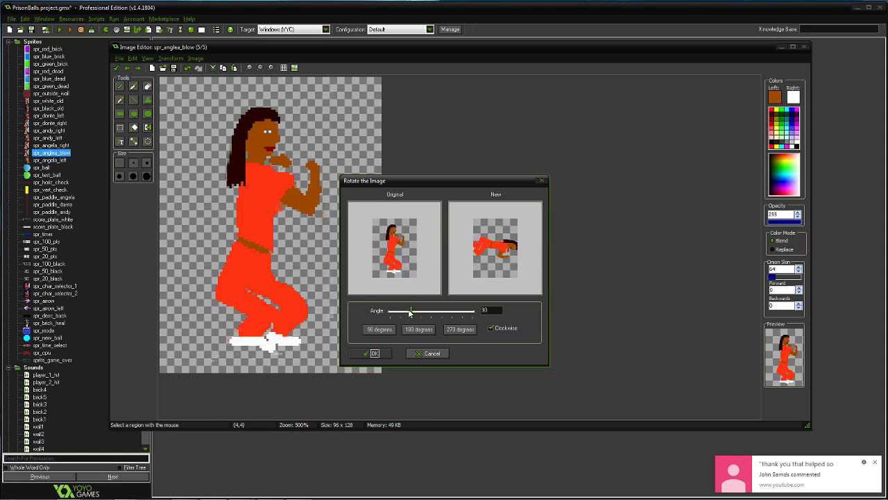
drag(405, 311, 391, 312)
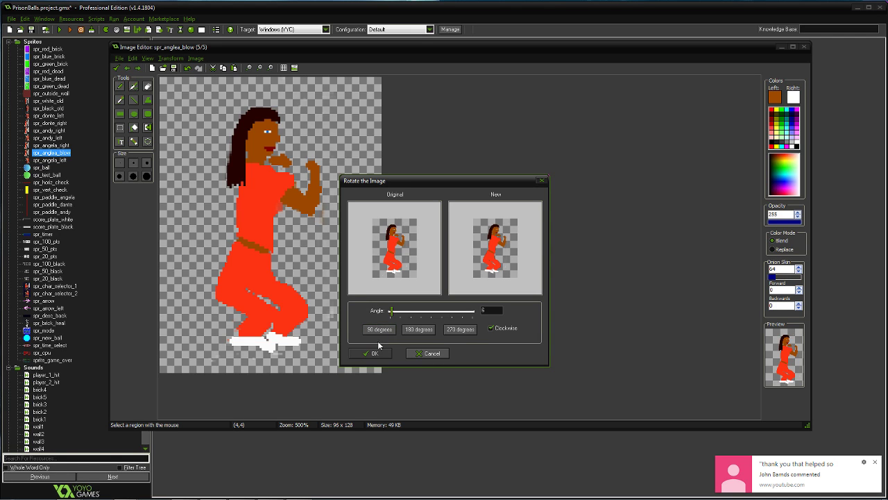
click(375, 353)
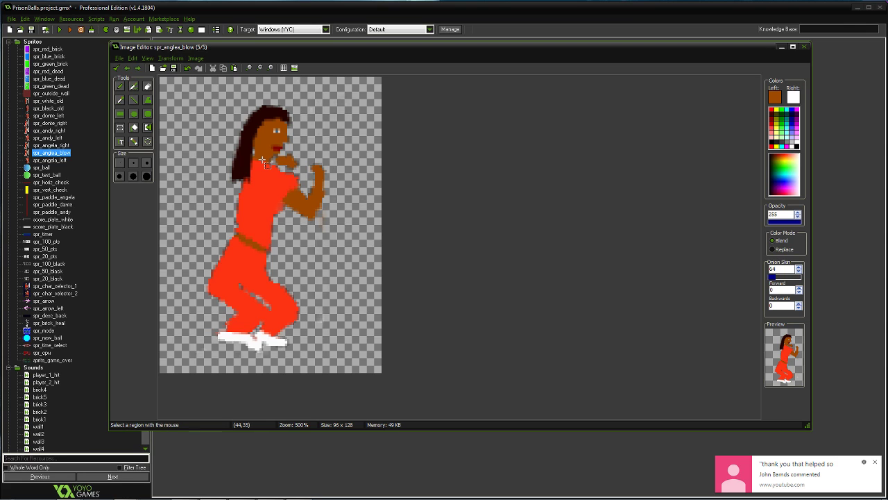
click(118, 67)
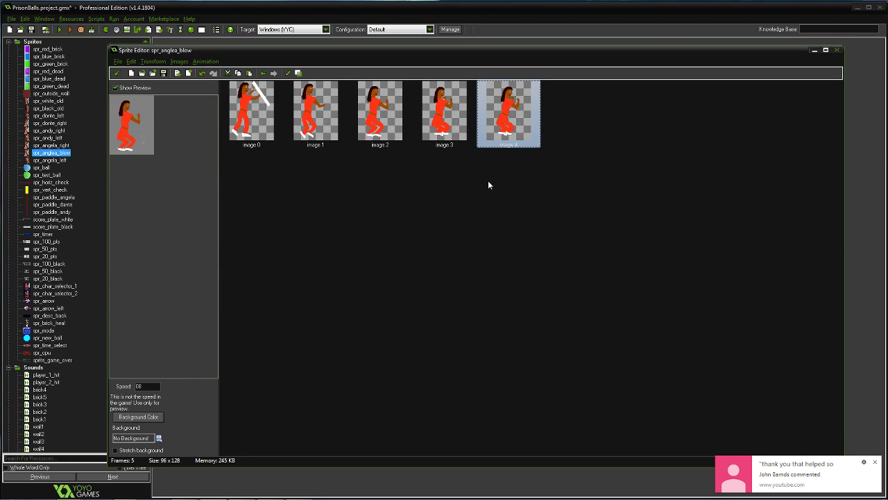
- Reopen the fifth frame enlarged, touch up the forearm and both hands in the skin colour, and apply it
double_click(518, 121)
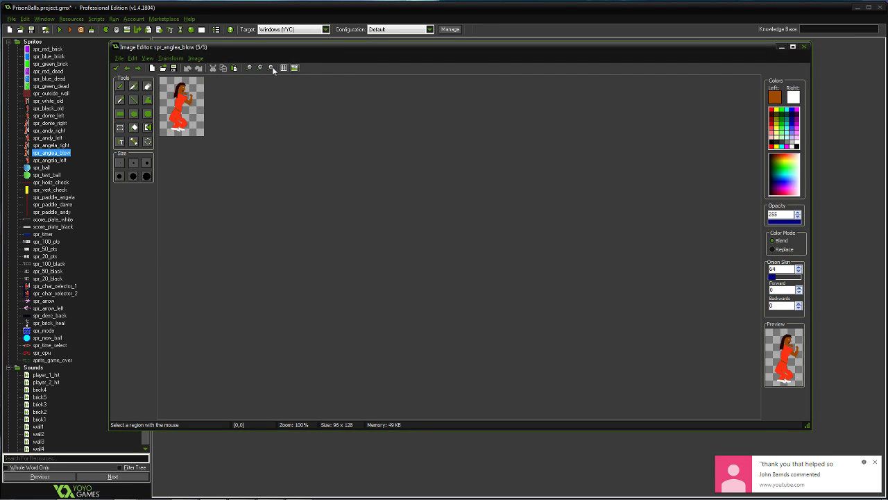
click(271, 68)
click(271, 68)
click(271, 67)
click(271, 67)
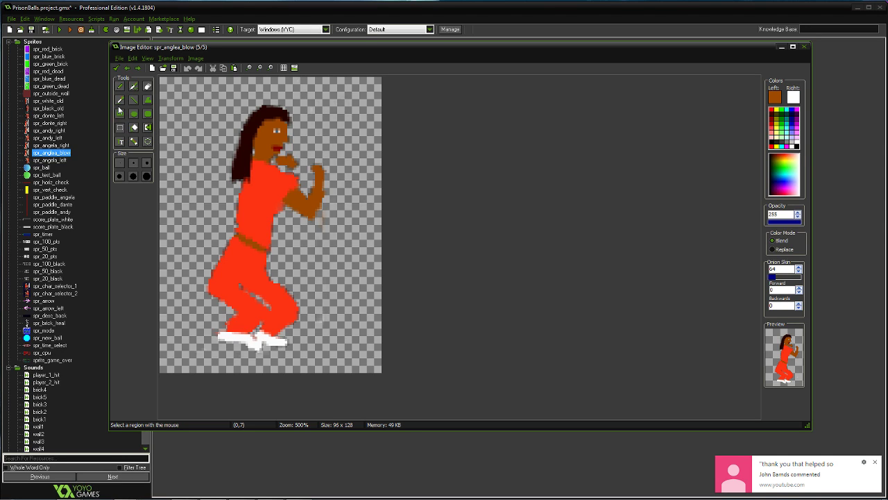
click(302, 200)
drag(316, 199, 320, 171)
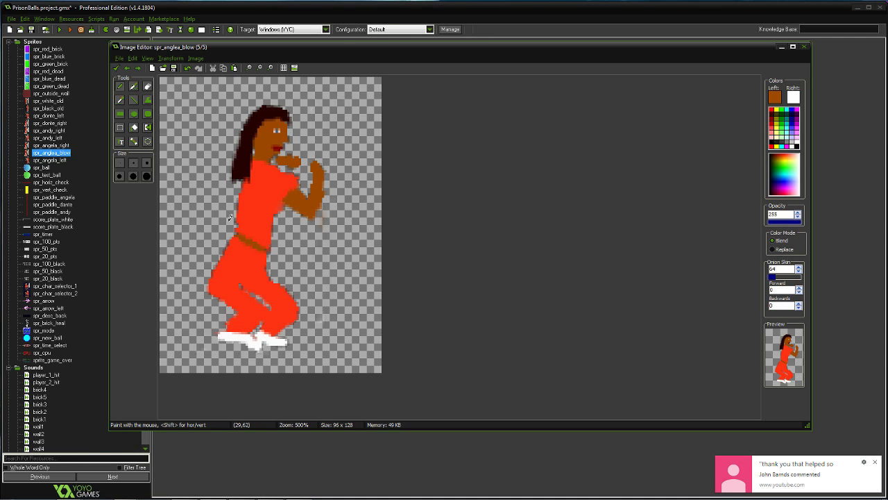
click(147, 85)
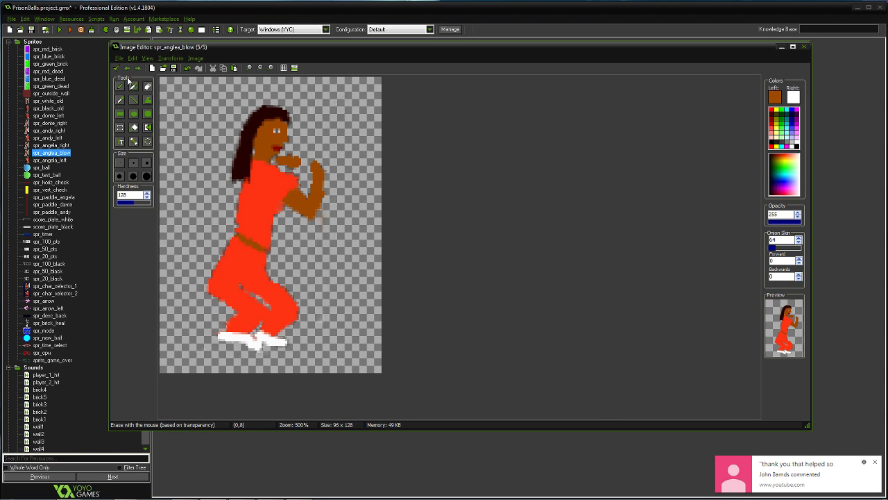
click(116, 68)
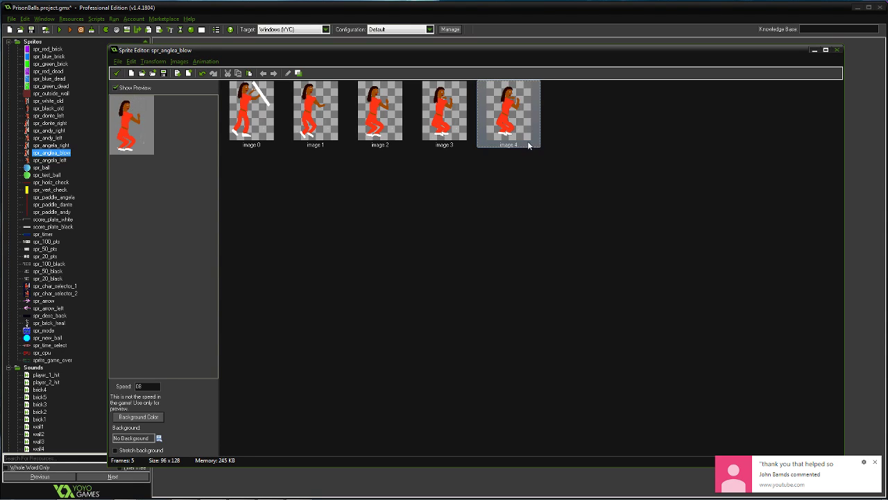
- On an enlarged duplicate of the fifth frame, erase the head, hair, arm and hands, keeping the neck and body
key(ctrl+v)
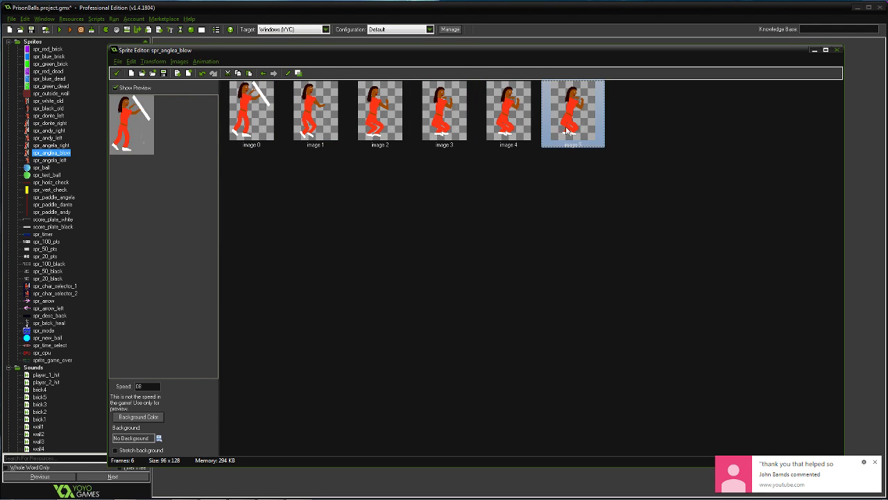
double_click(552, 117)
click(271, 67)
click(271, 68)
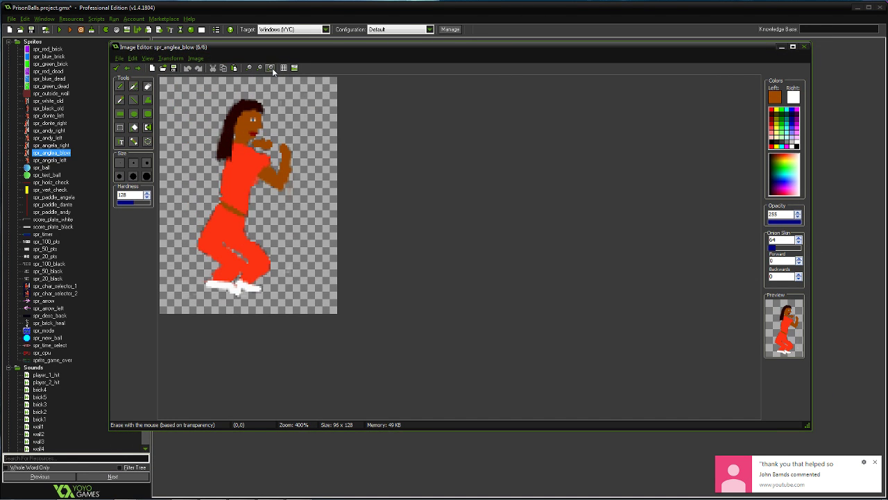
click(149, 87)
mouse_move(218, 154)
mouse_down()
mouse_move(231, 117)
mouse_move(260, 100)
mouse_move(229, 121)
mouse_move(261, 111)
mouse_move(236, 132)
mouse_move(256, 133)
mouse_move(239, 127)
mouse_move(253, 109)
mouse_move(235, 105)
mouse_move(220, 157)
mouse_move(233, 125)
mouse_move(221, 158)
mouse_move(228, 136)
mouse_move(258, 126)
mouse_move(284, 170)
mouse_move(287, 156)
mouse_move(290, 167)
mouse_move(271, 182)
mouse_move(269, 172)
mouse_move(280, 178)
mouse_move(273, 182)
mouse_move(275, 143)
mouse_move(258, 143)
mouse_move(277, 150)
mouse_move(266, 185)
mouse_move(276, 191)
mouse_up()
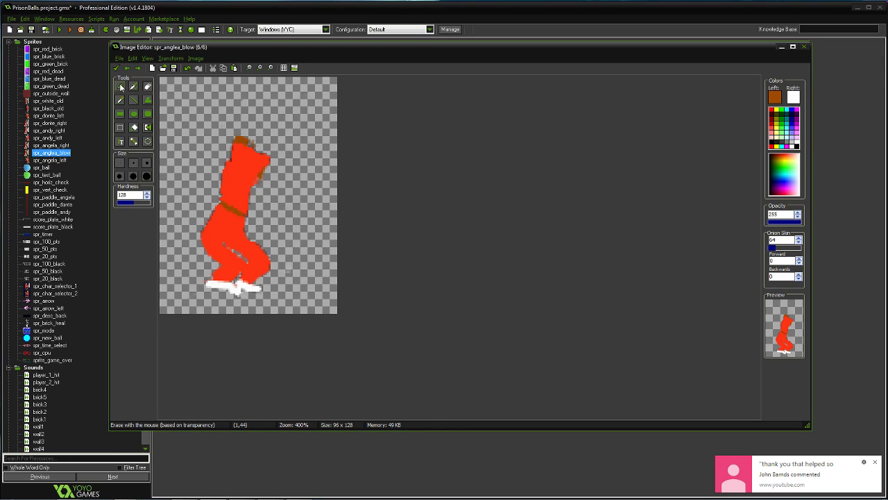
click(121, 86)
click(120, 99)
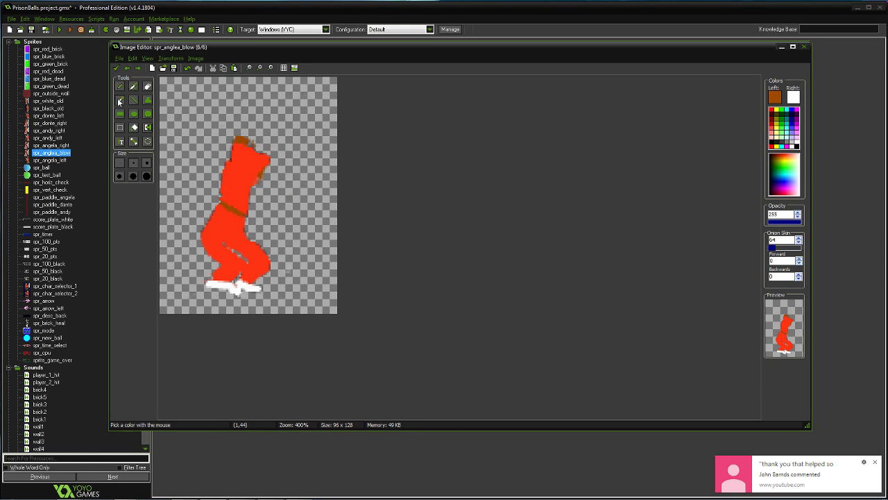
click(223, 246)
click(119, 88)
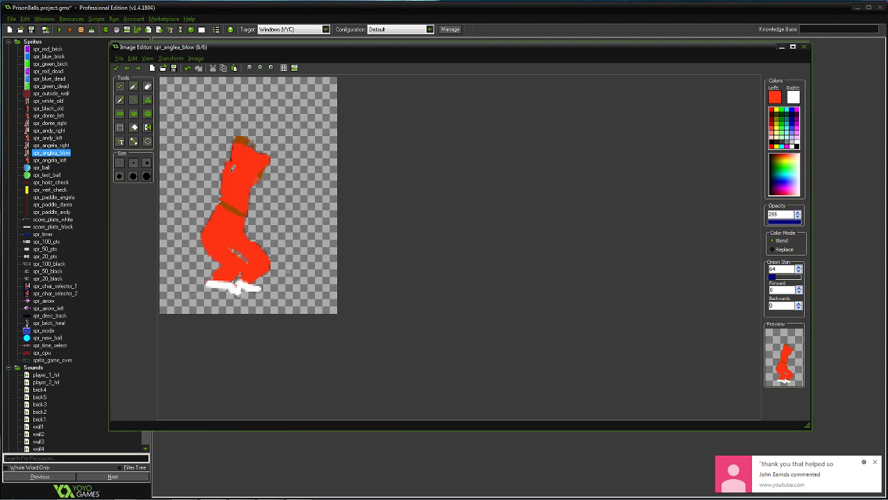
- On the sixth frame, outline a new forward-leaning head above the neck in the sampled skin colour, fill it and paint over the gaps
click(120, 99)
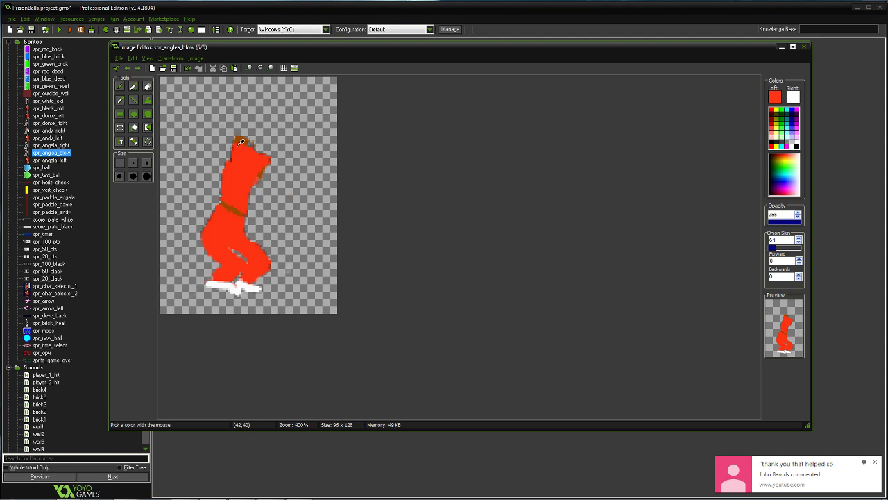
click(233, 203)
click(122, 85)
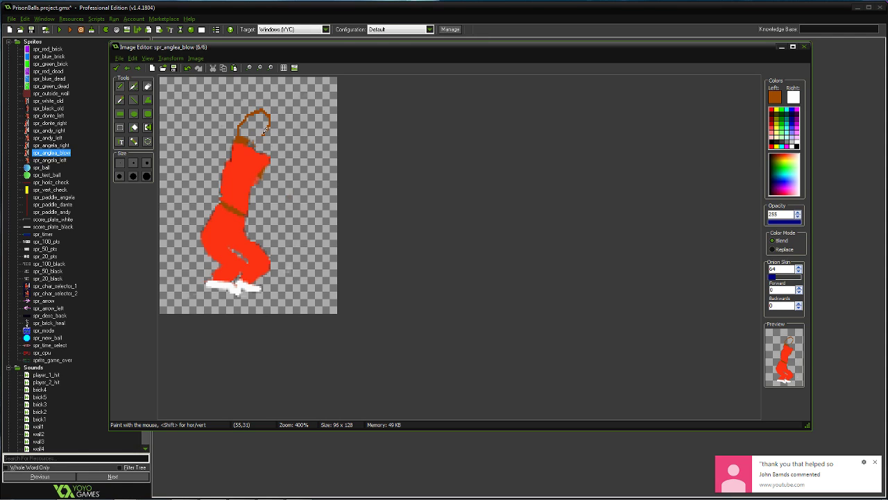
drag(264, 130, 251, 136)
click(133, 127)
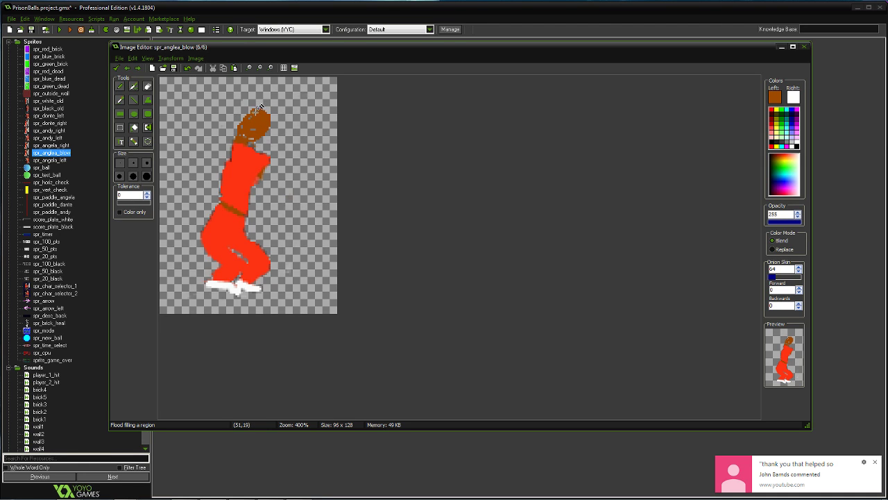
click(124, 85)
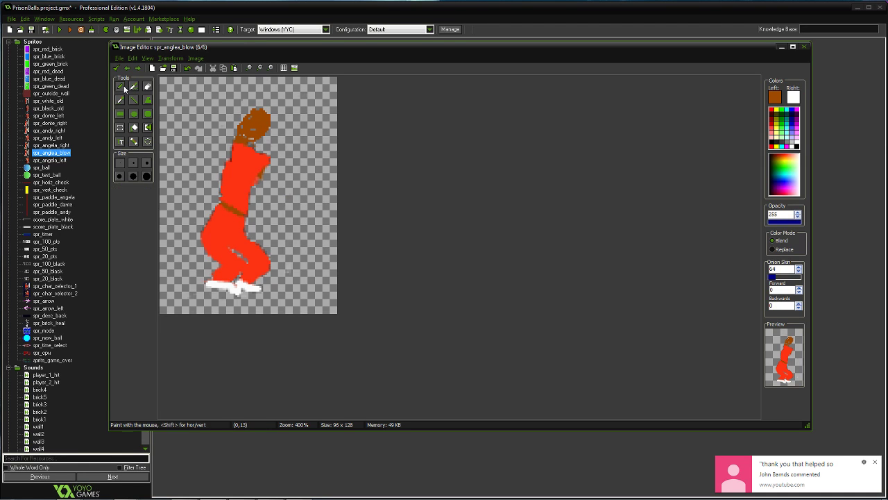
click(270, 67)
click(270, 67)
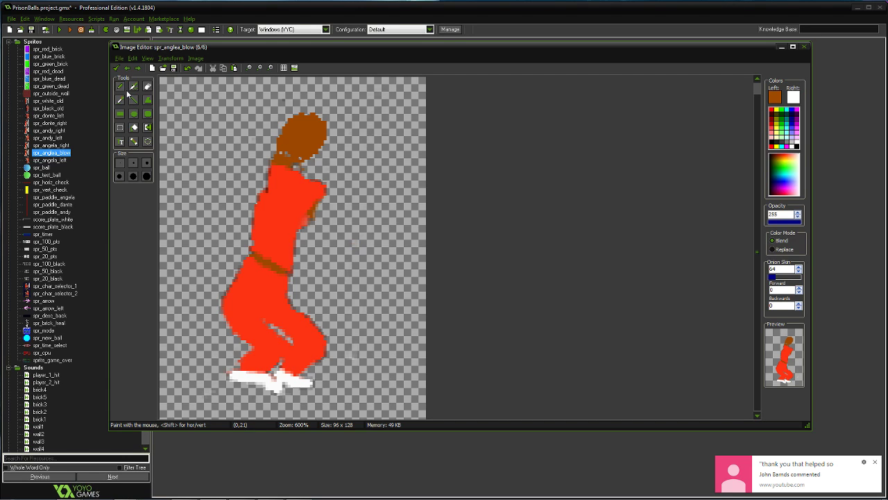
- Sample the dark hair colour from the fourth frame and return to the sixth frame
click(128, 68)
click(128, 68)
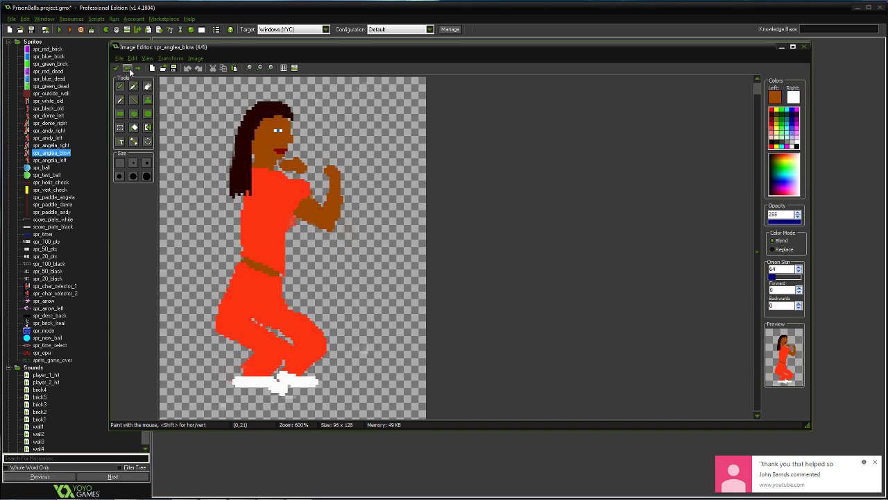
key(ctrl)
ctrl+click(256, 117)
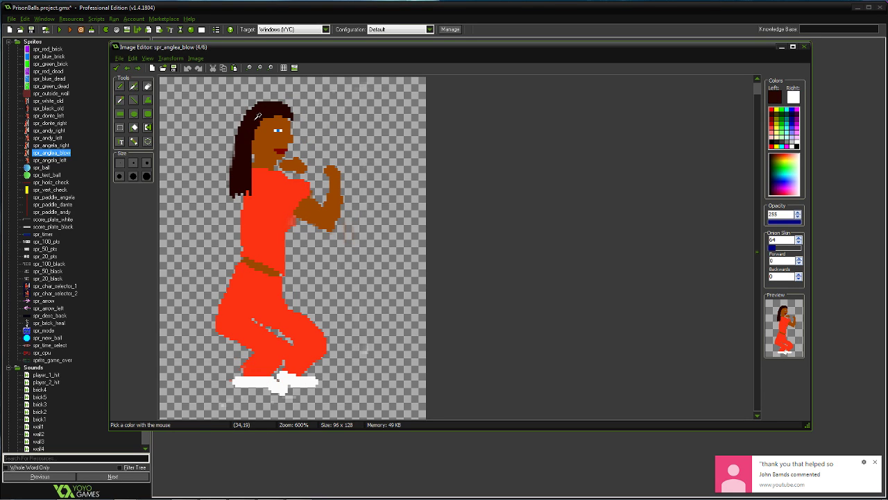
click(137, 68)
click(137, 68)
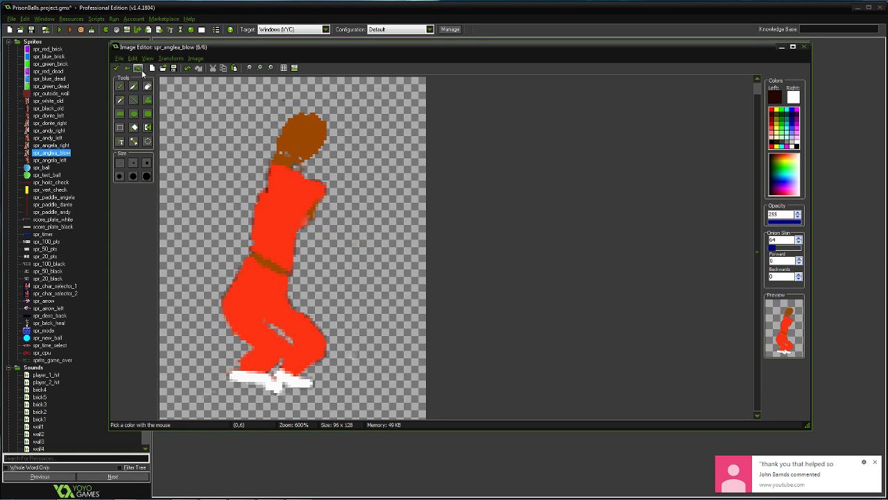
- Paint dark hair over the top and back of the sixth frame's head, hanging down to the shoulder
click(133, 86)
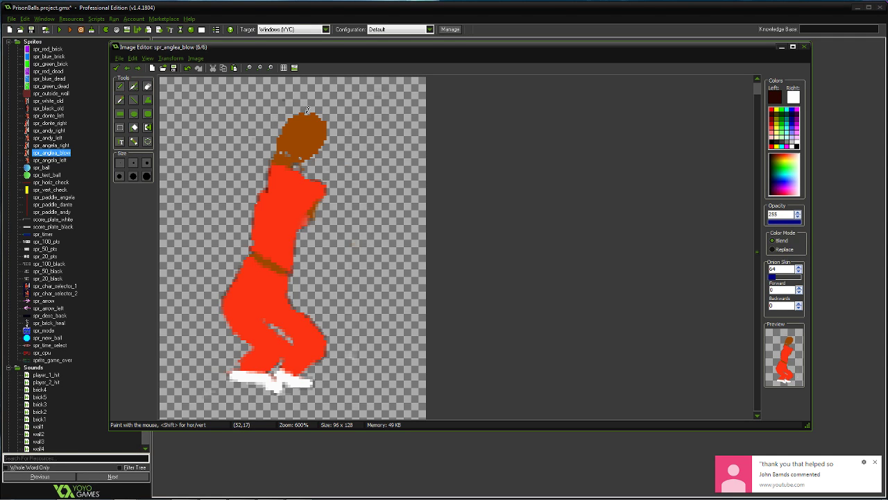
mouse_move(307, 109)
mouse_down()
mouse_move(286, 113)
mouse_move(271, 158)
mouse_up()
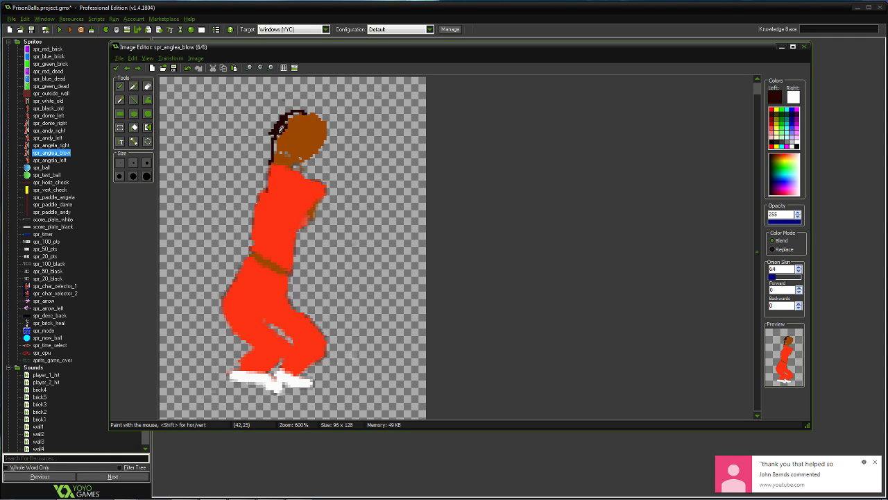
mouse_move(281, 128)
mouse_down()
mouse_move(262, 166)
mouse_move(278, 170)
mouse_move(276, 160)
mouse_move(256, 180)
mouse_move(302, 111)
mouse_move(322, 110)
mouse_move(324, 118)
mouse_up()
mouse_move(298, 110)
mouse_down()
mouse_move(286, 131)
mouse_move(294, 111)
mouse_up()
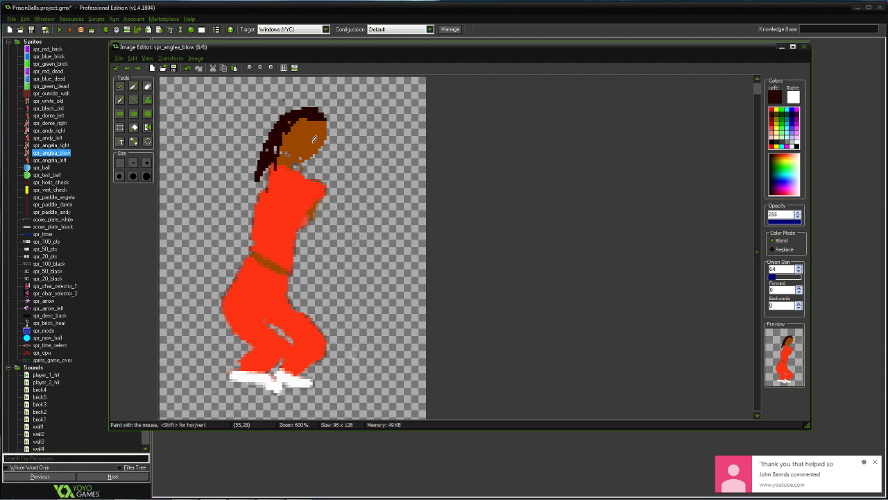
drag(299, 107, 309, 103)
drag(273, 127, 253, 160)
mouse_move(271, 125)
mouse_down()
mouse_move(257, 160)
mouse_move(262, 137)
mouse_move(269, 183)
mouse_move(265, 171)
mouse_up()
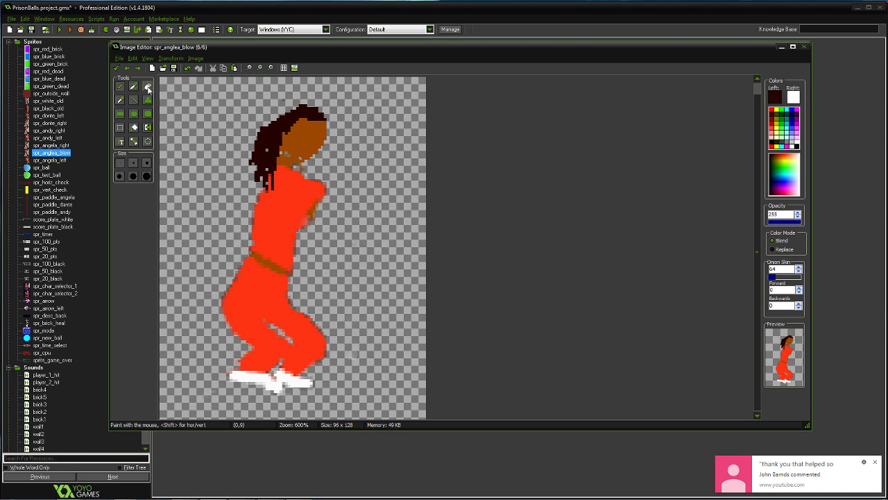
- Sample the skin colour, fill in the jaw and paint a bent arm with the hands raised to the mouth
click(119, 86)
click(305, 135)
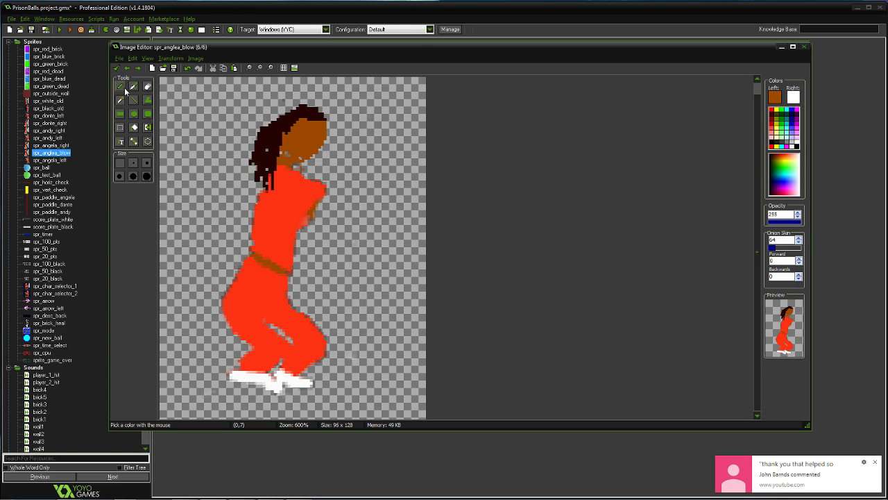
click(133, 87)
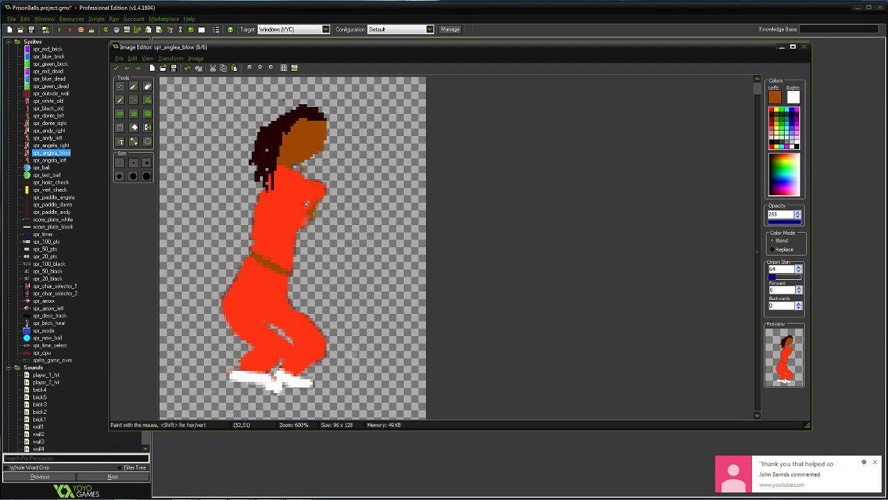
mouse_move(309, 209)
mouse_down()
mouse_move(362, 196)
mouse_move(343, 169)
mouse_move(333, 172)
mouse_move(348, 185)
mouse_move(316, 165)
mouse_move(324, 160)
mouse_up()
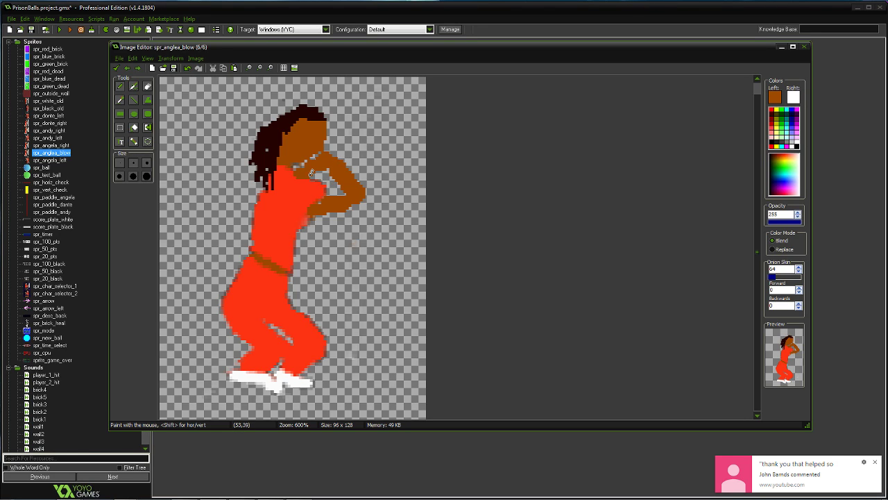
- Sample the hair colour, thicken and smooth the hair on the crown and back of the head, and apply the sixth frame
click(119, 100)
click(297, 110)
click(119, 86)
mouse_move(302, 105)
mouse_down()
mouse_move(268, 123)
mouse_move(264, 143)
mouse_up()
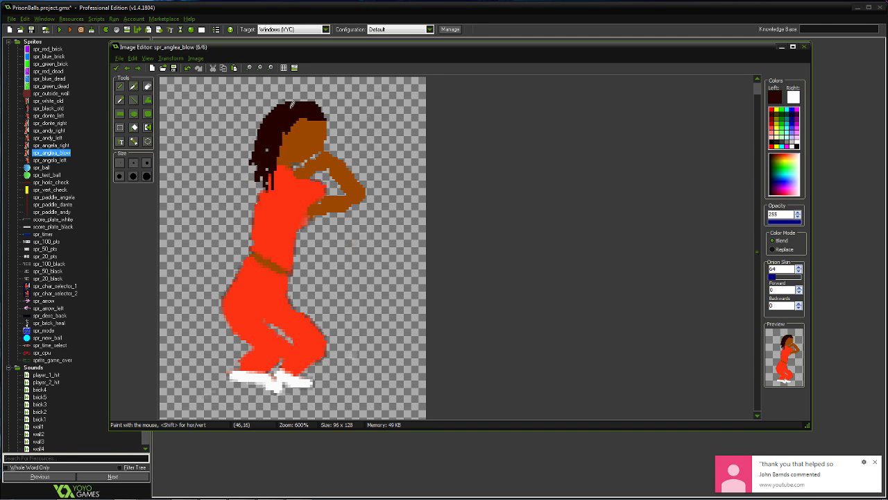
mouse_move(262, 157)
mouse_down()
mouse_move(248, 175)
mouse_move(267, 175)
mouse_up()
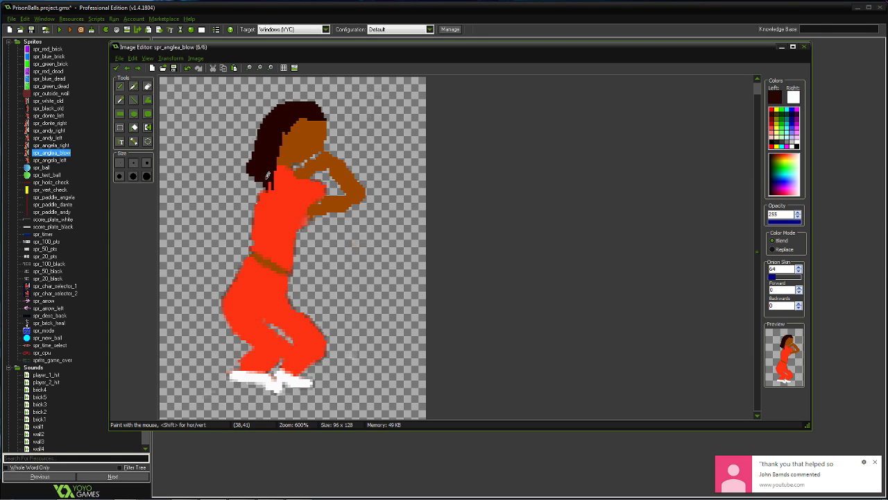
click(116, 69)
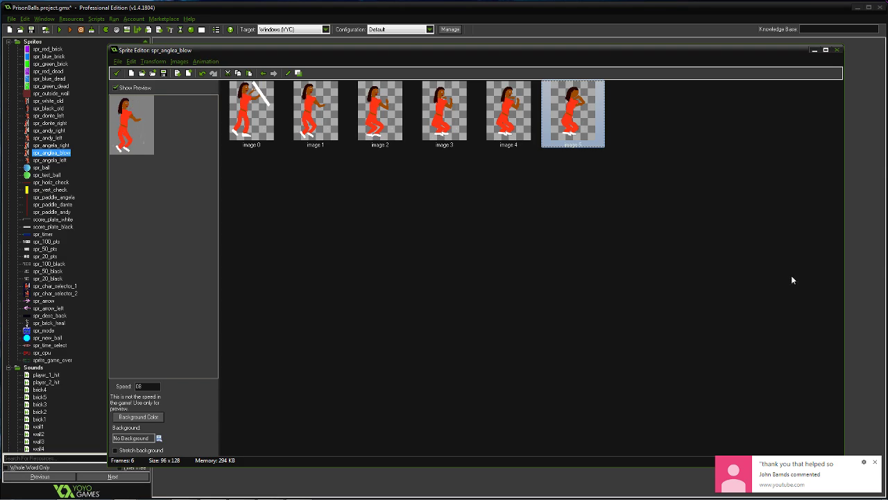
- Dismiss the notification, duplicate the sixth frame as a seventh and open the copy enlarged to 500%
click(875, 463)
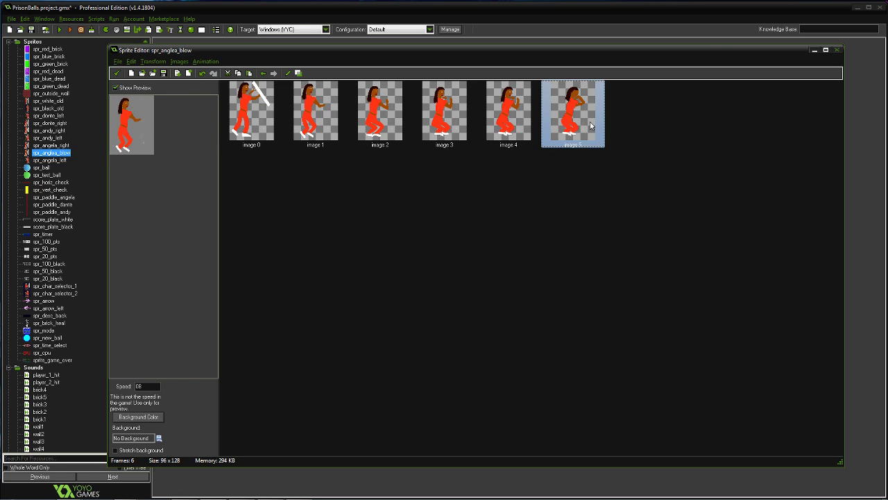
key(ctrl+v)
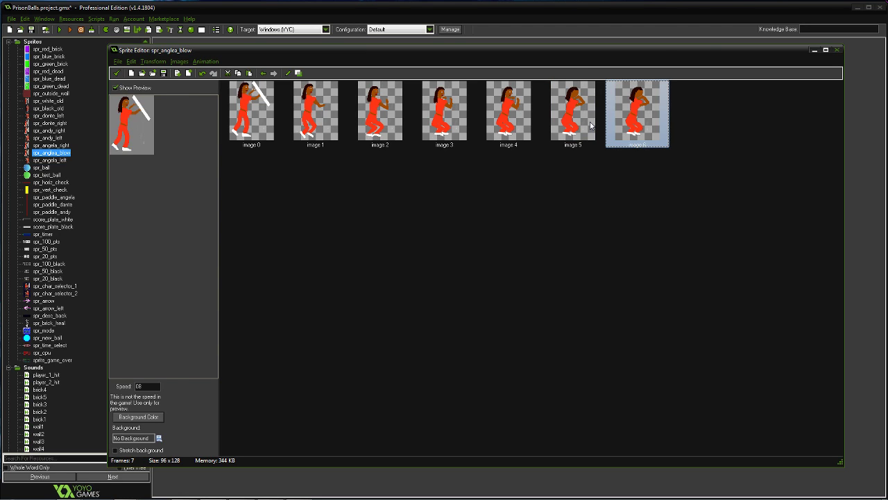
double_click(630, 116)
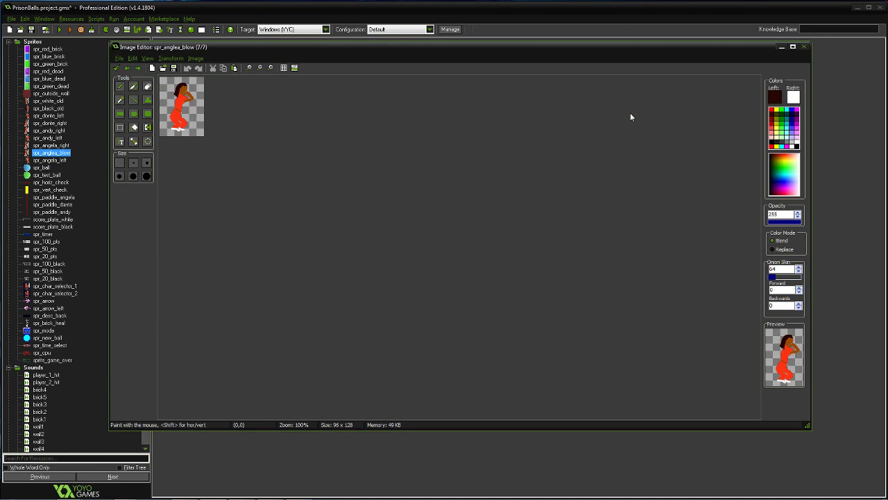
click(270, 67)
click(270, 68)
click(270, 67)
click(270, 67)
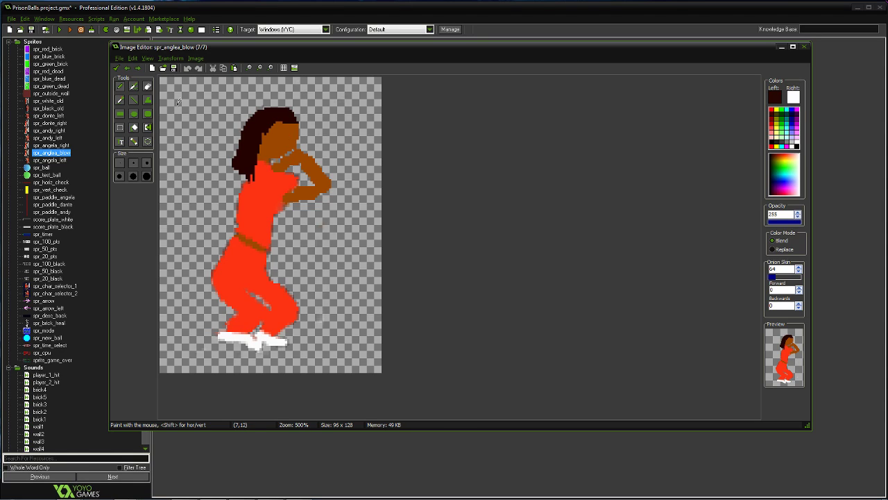
- On the seventh frame, erase the front edge of the face, the outer back edge of the hair and the tip of the elbow
click(147, 85)
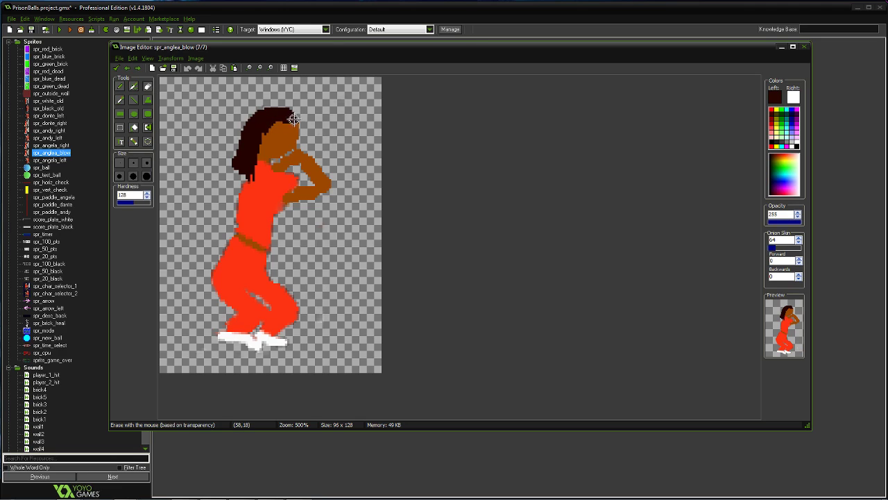
drag(294, 116, 296, 147)
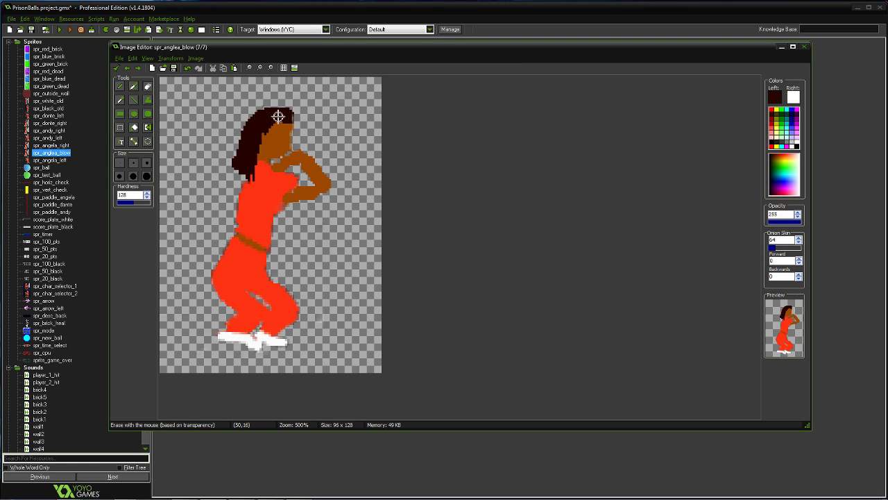
mouse_move(248, 118)
mouse_down()
mouse_move(232, 178)
mouse_move(238, 134)
mouse_up()
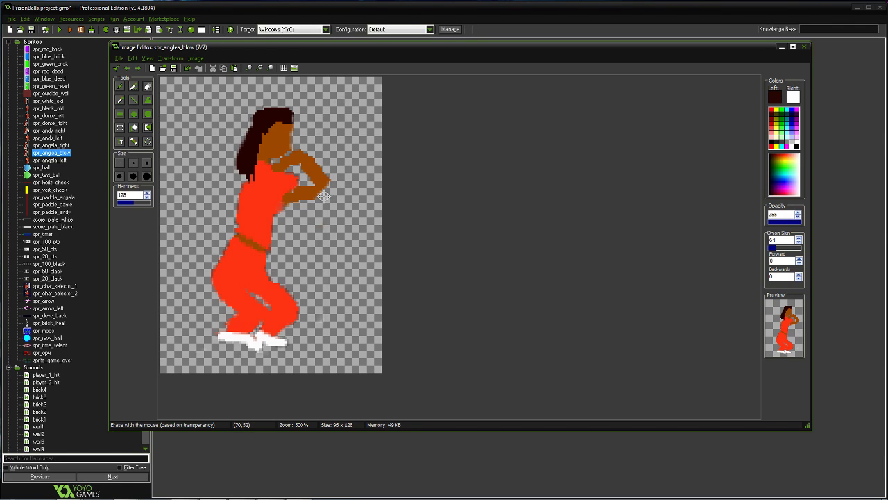
- Sample the skin colour and extend the raised hand upward in front of the face
click(120, 99)
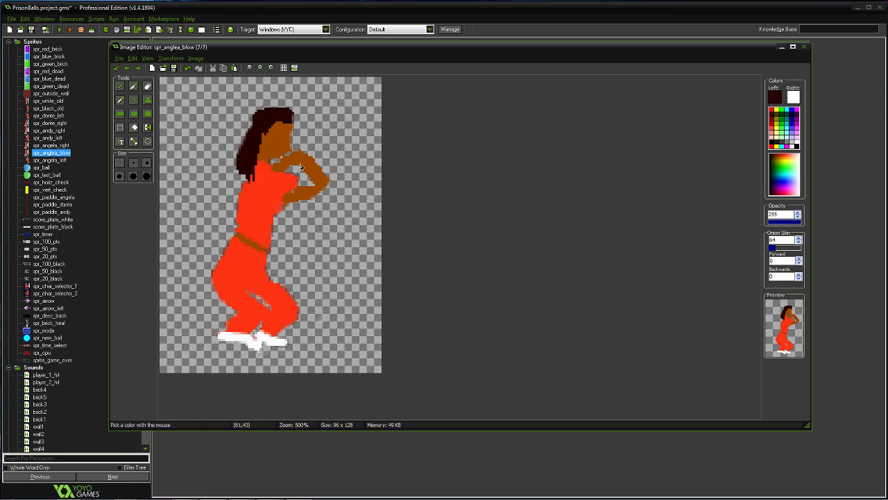
click(303, 171)
click(120, 86)
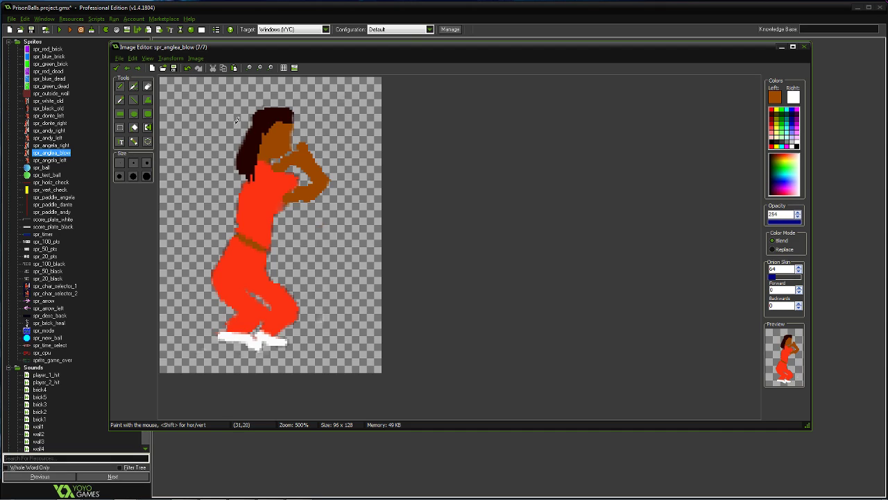
- Sample the hair colour, fill out the upper back of the hair and undo the dark blot painted on the face
click(120, 100)
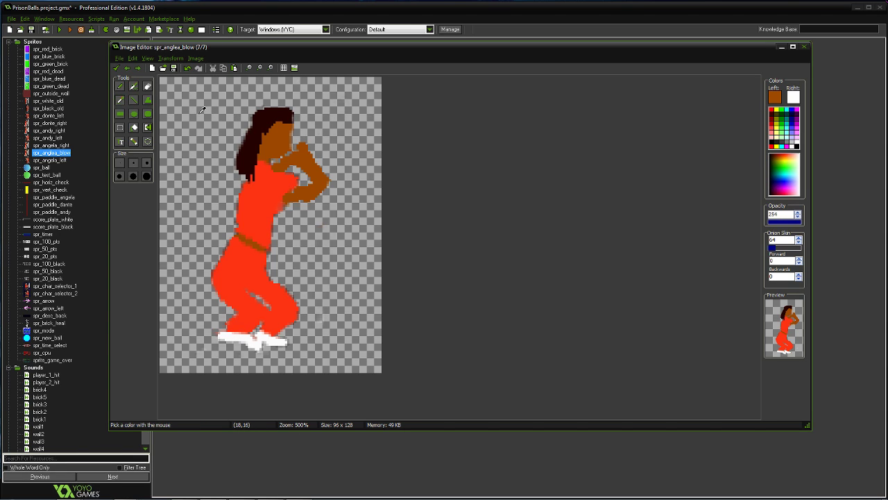
click(256, 121)
click(125, 86)
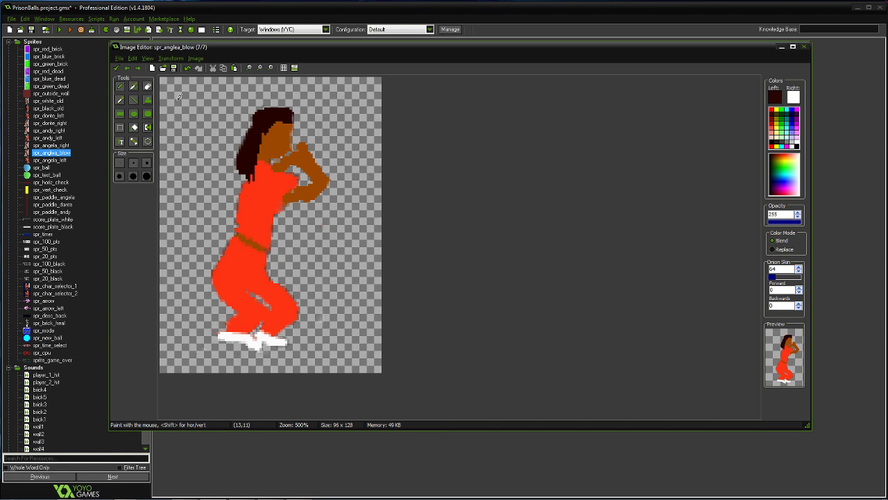
drag(255, 116, 250, 139)
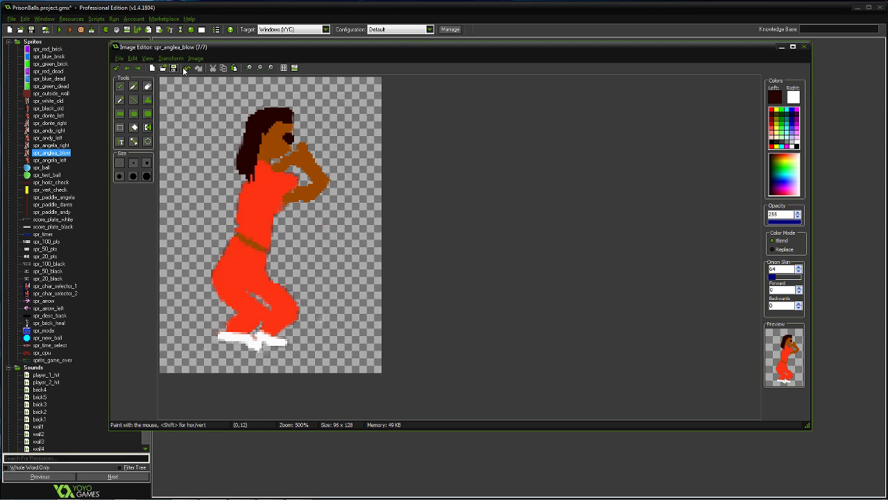
click(187, 69)
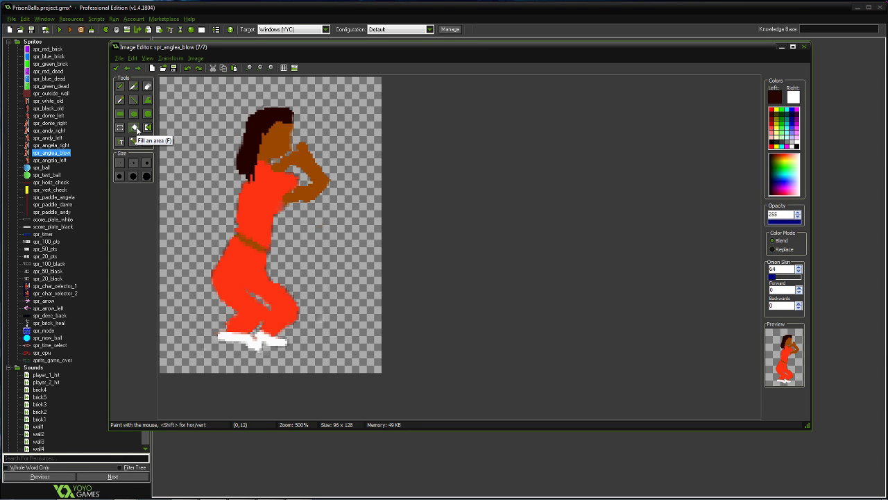
- Draw four short cyan lines radiating outward in front of the face and hands on the seventh frame and accept the image
click(135, 128)
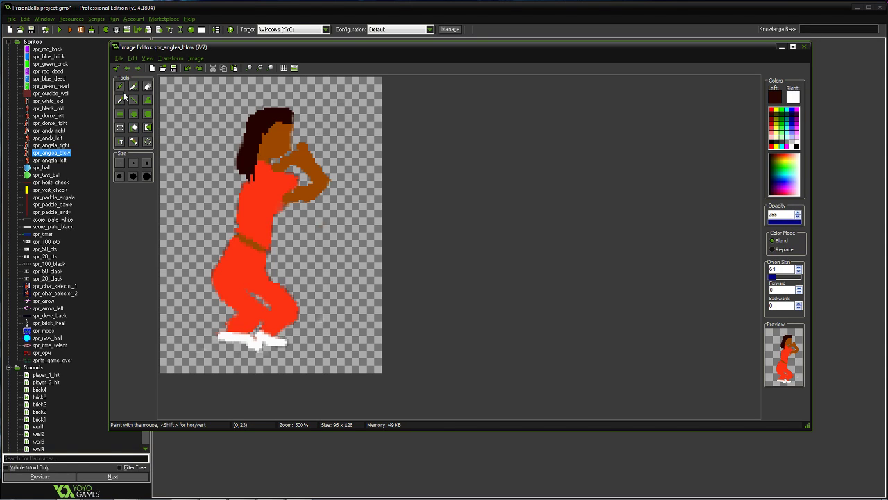
click(133, 100)
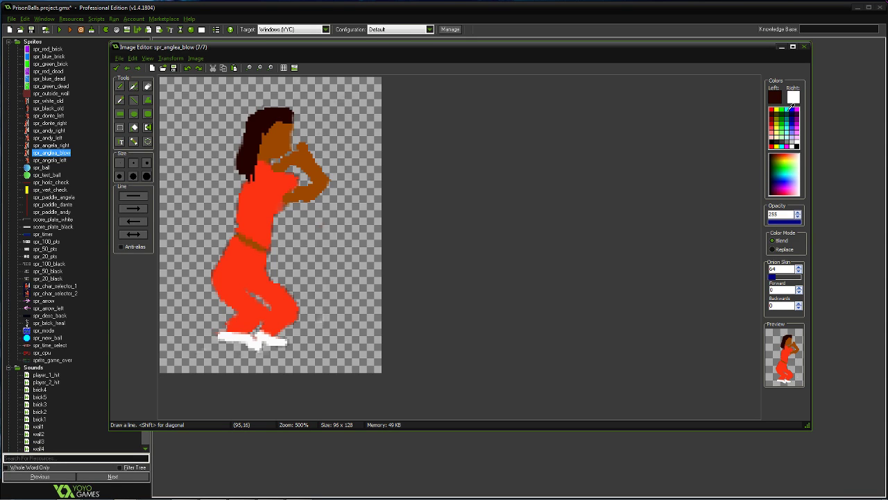
click(790, 109)
drag(323, 128, 352, 113)
drag(321, 116, 338, 97)
mouse_move(334, 146)
mouse_down()
mouse_move(356, 146)
mouse_move(360, 180)
mouse_up()
click(116, 68)
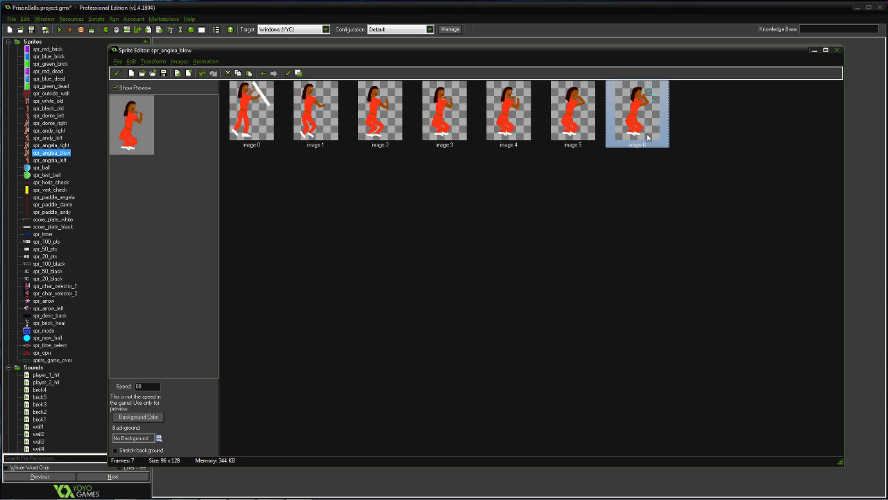
- Duplicate the seventh frame as an eighth and open the copy enlarged to 500%
key(ctrl+c)
key(ctrl+v)
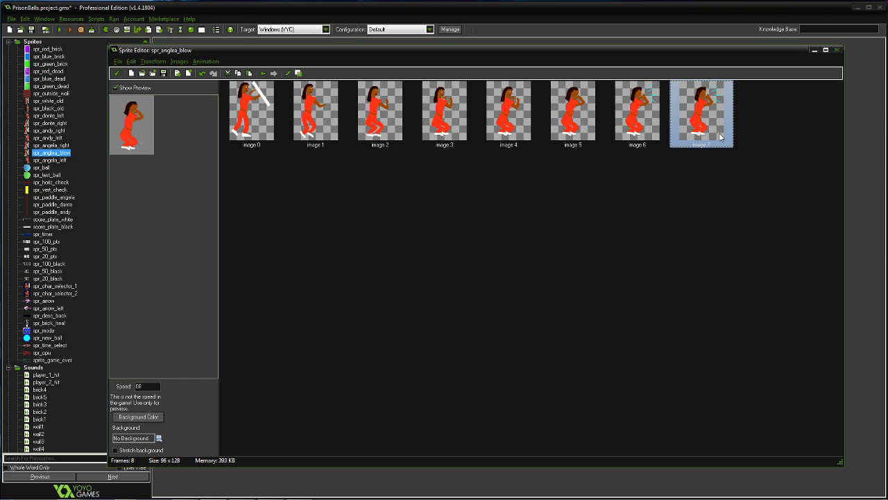
double_click(702, 114)
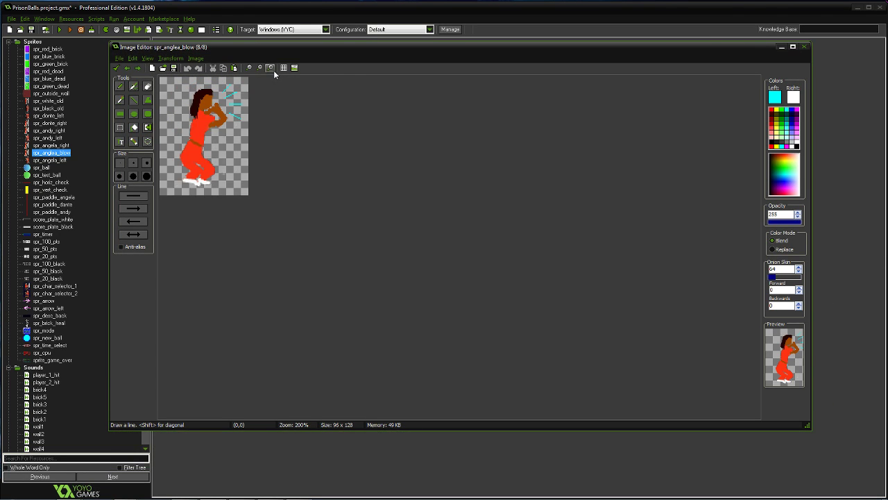
double_click(270, 67)
click(270, 68)
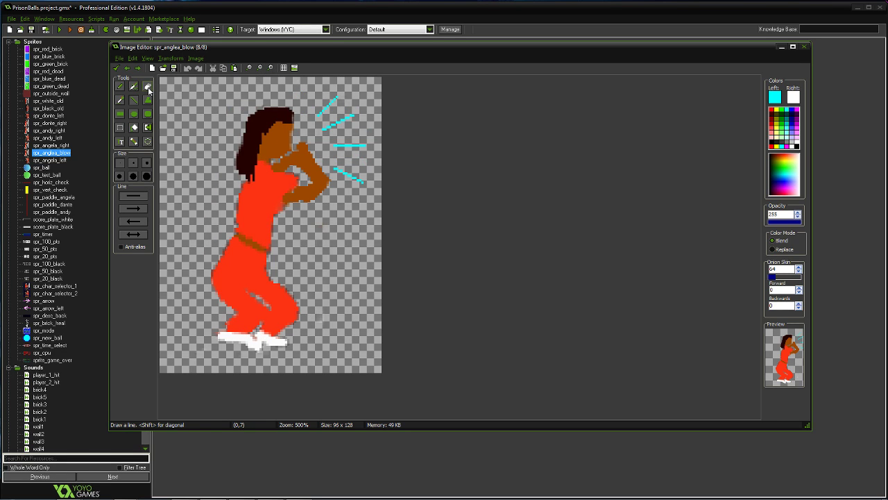
- Erase the cyan breath lines in front of the face on the eighth frame
click(148, 87)
mouse_move(319, 112)
mouse_down()
mouse_move(338, 97)
mouse_move(324, 132)
mouse_move(355, 114)
mouse_move(322, 132)
mouse_move(356, 113)
mouse_move(342, 139)
mouse_move(370, 148)
mouse_move(336, 145)
mouse_move(351, 146)
mouse_move(340, 131)
mouse_move(352, 144)
mouse_move(337, 169)
mouse_move(359, 180)
mouse_move(340, 166)
mouse_up()
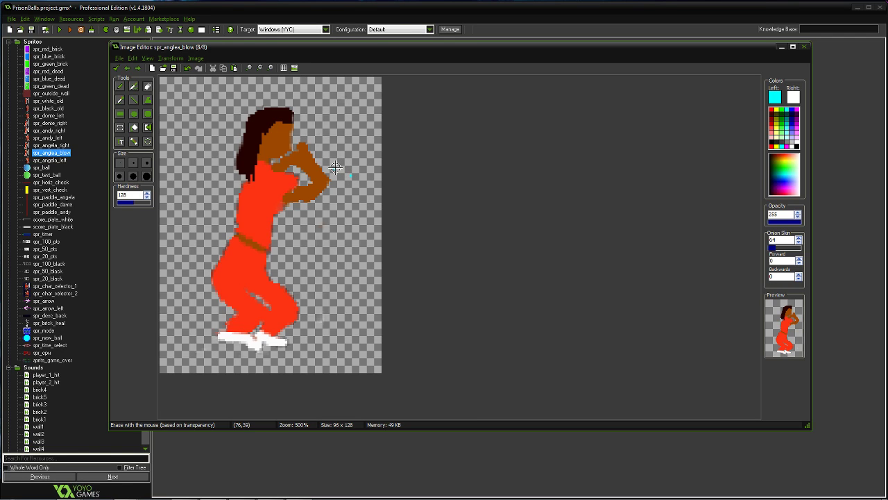
click(351, 176)
- Draw new cyan breath lines farther out from the face and save the frame and the sprite's changes
click(133, 99)
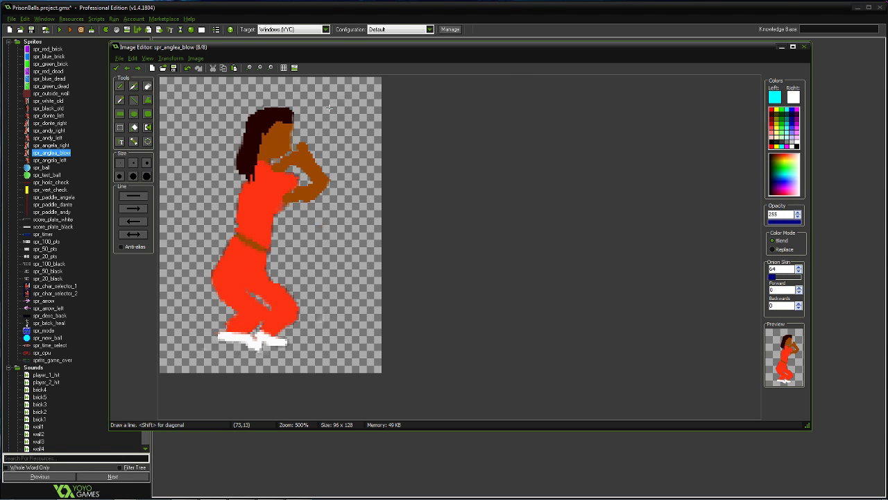
drag(330, 108, 368, 89)
drag(366, 191, 380, 187)
click(118, 67)
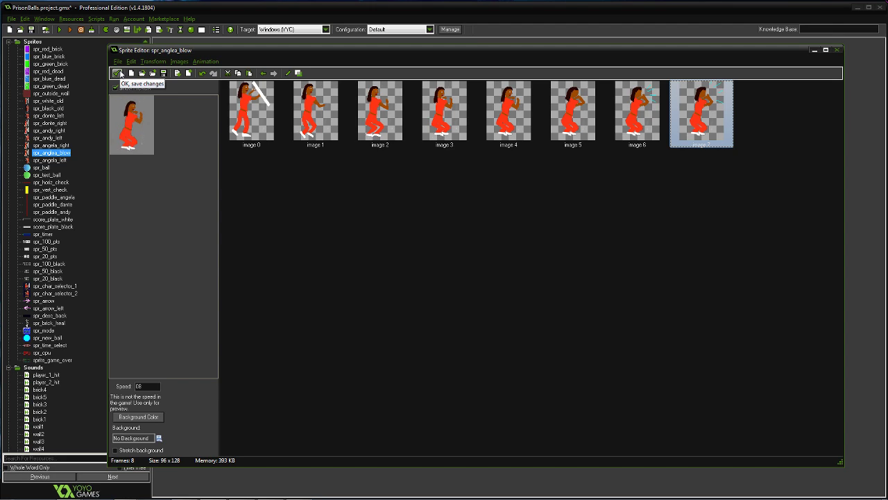
click(118, 72)
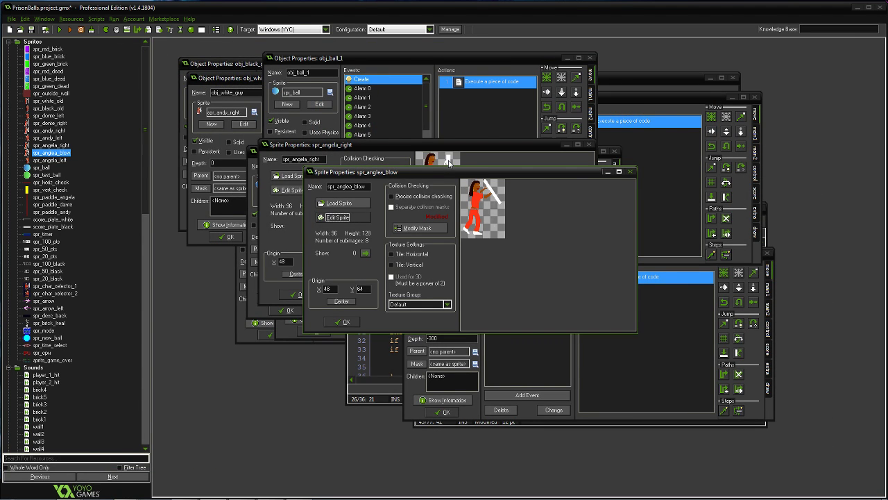
drag(445, 172, 406, 196)
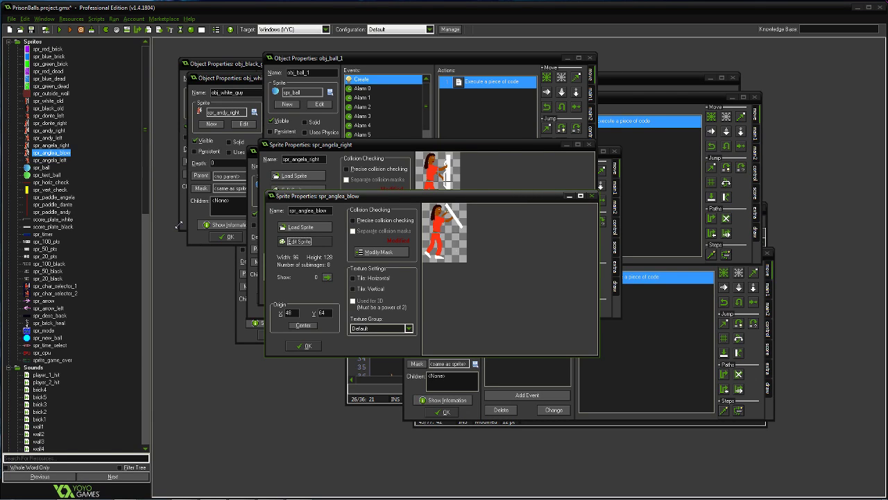
- Duplicate the spr_donte_left sprite and name the copy spr_donte_blown
click(52, 116)
right_click(52, 118)
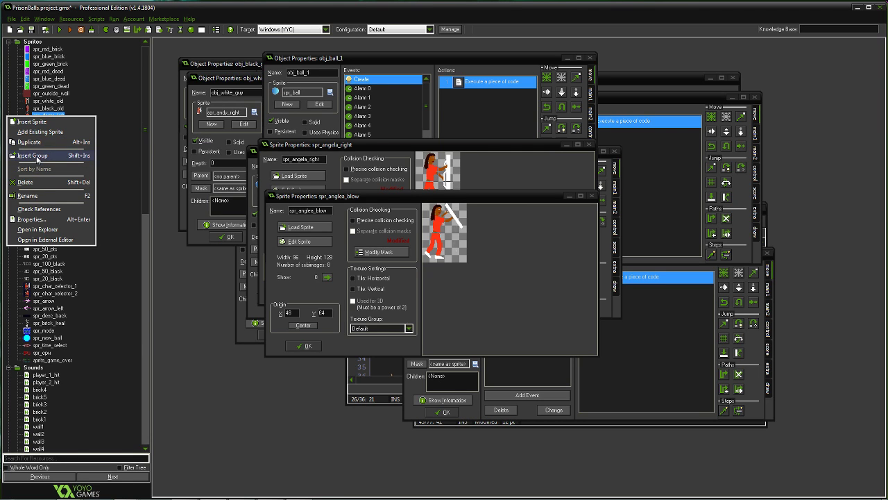
click(38, 142)
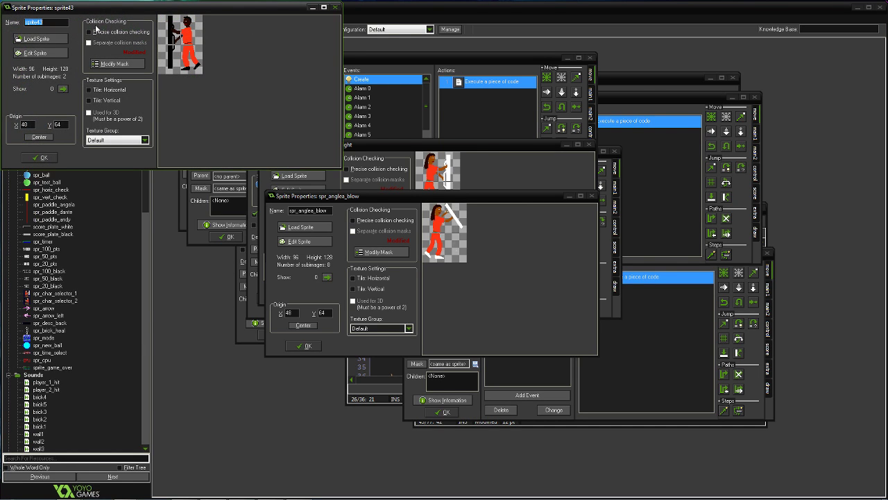
drag(96, 10, 439, 135)
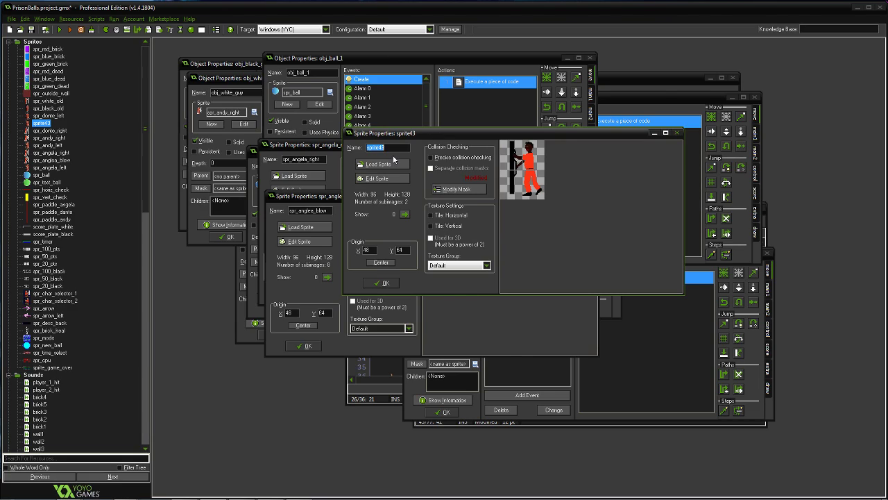
text(spr_donte_blown)
click(393, 285)
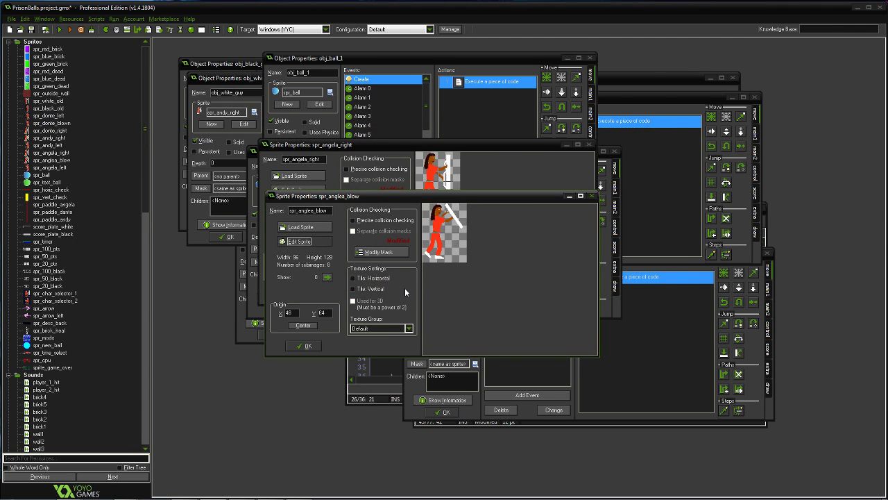
- Open the frames of spr_donte_blown for editing and delete the second frame
double_click(52, 123)
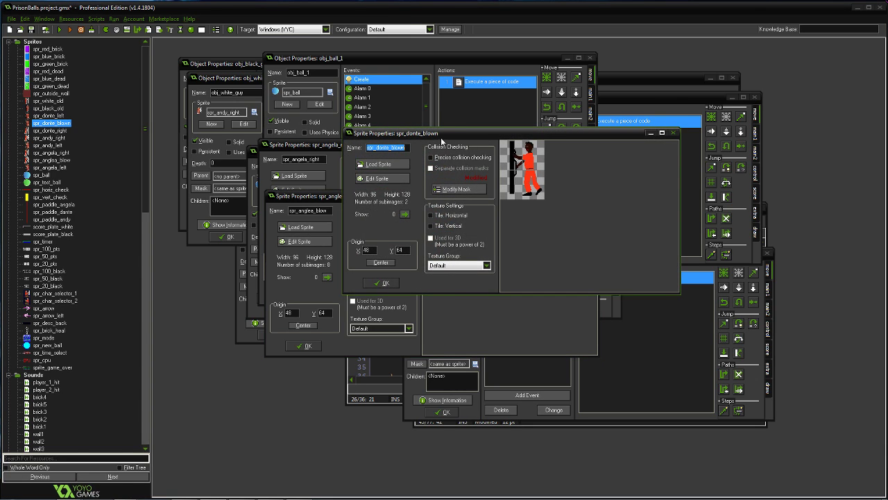
drag(449, 133, 412, 122)
click(359, 167)
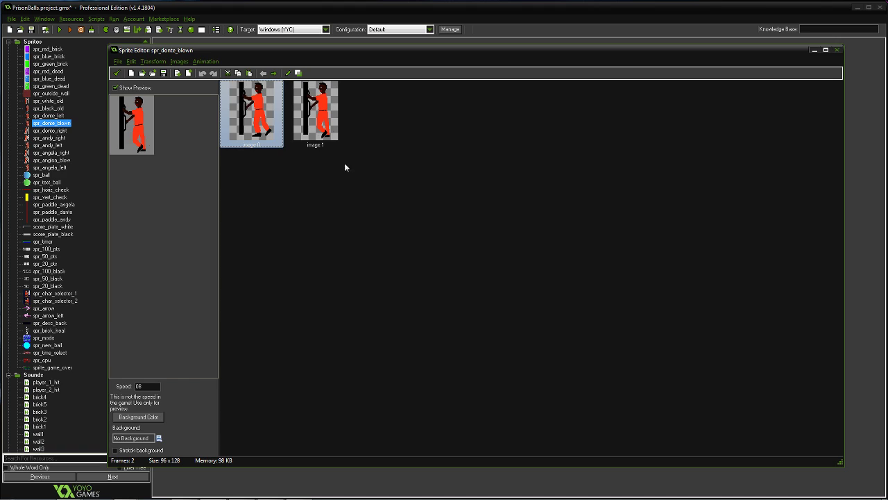
click(316, 132)
key(Delete)
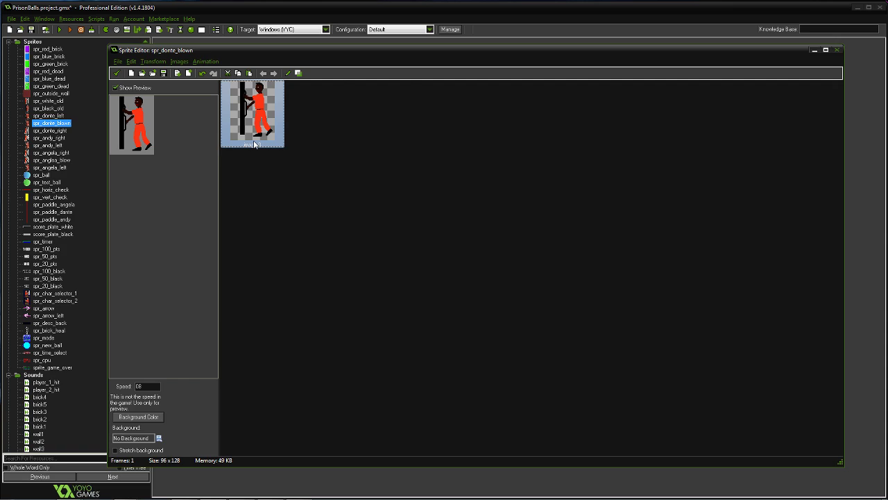
key(ctrl+v)
key(ctrl+v)
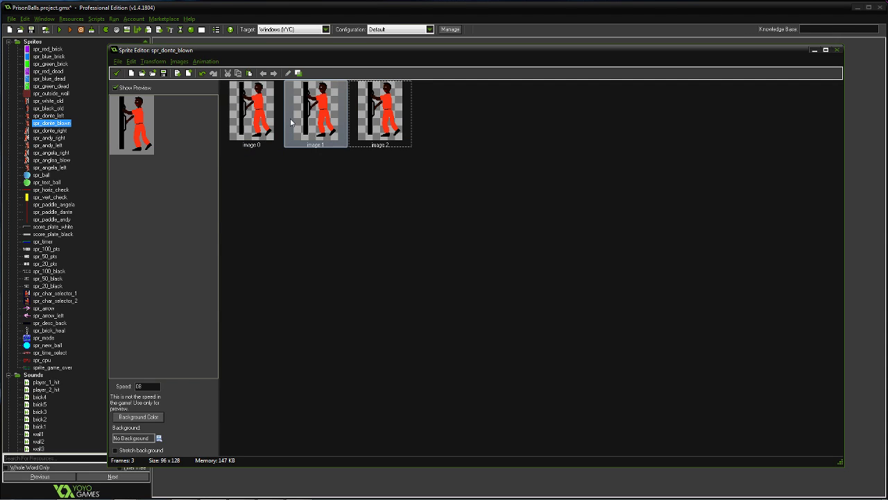
click(323, 134)
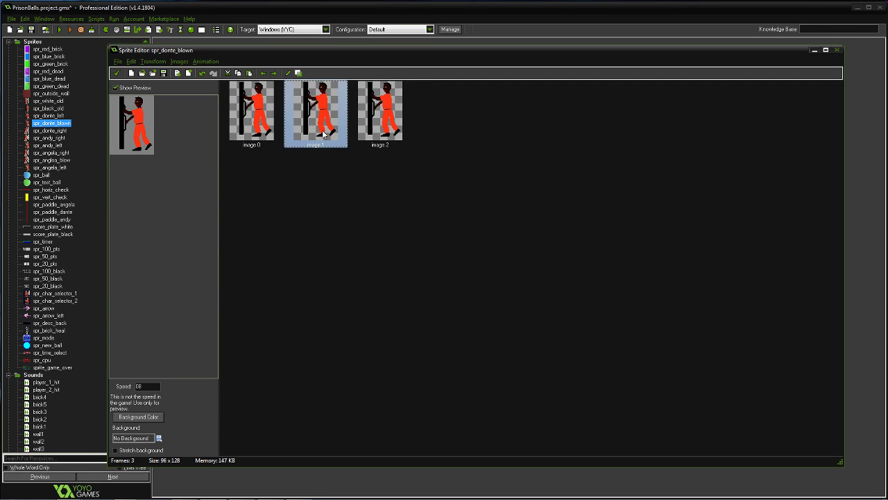
key(Delete)
key(Delete)
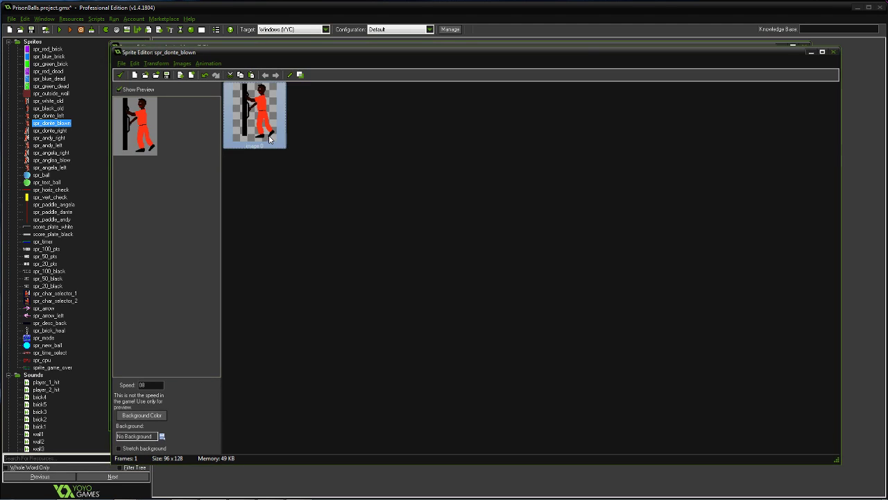
- Open the only frame of spr_donte_blown in the image editor enlarged to 500%
double_click(269, 138)
click(260, 67)
click(260, 68)
click(261, 67)
click(261, 67)
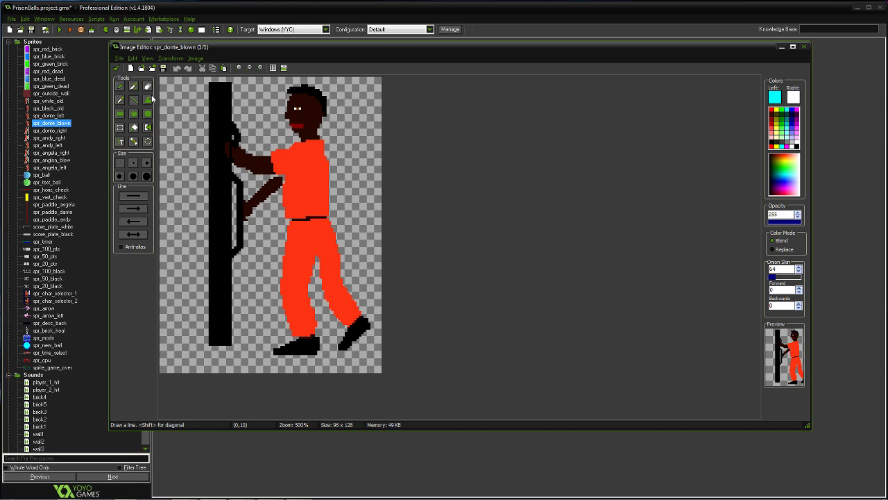
- Erase the black paddle and both of Donte's arms from the frame
click(149, 87)
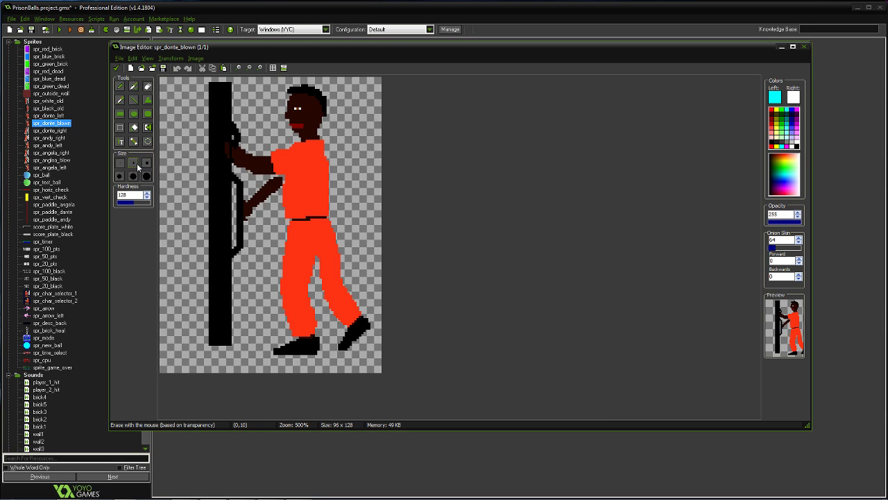
mouse_move(207, 87)
mouse_down()
mouse_move(233, 85)
mouse_move(212, 92)
mouse_move(218, 111)
mouse_move(233, 104)
mouse_move(236, 125)
mouse_move(224, 218)
mouse_move(216, 94)
mouse_move(235, 113)
mouse_move(236, 149)
mouse_move(234, 123)
mouse_move(219, 104)
mouse_move(224, 138)
mouse_move(233, 133)
mouse_move(205, 225)
mouse_move(224, 170)
mouse_move(232, 181)
mouse_move(215, 291)
mouse_move(226, 281)
mouse_move(228, 301)
mouse_move(205, 345)
mouse_move(225, 326)
mouse_move(228, 340)
mouse_move(208, 298)
mouse_move(228, 301)
mouse_move(212, 346)
mouse_move(217, 222)
mouse_move(205, 281)
mouse_move(234, 267)
mouse_move(228, 209)
mouse_move(236, 249)
mouse_move(236, 241)
mouse_move(214, 271)
mouse_move(237, 229)
mouse_move(233, 182)
mouse_move(221, 166)
mouse_move(244, 149)
mouse_move(233, 187)
mouse_move(240, 243)
mouse_move(238, 206)
mouse_move(242, 226)
mouse_move(252, 167)
mouse_move(256, 154)
mouse_move(269, 174)
mouse_move(267, 152)
mouse_up()
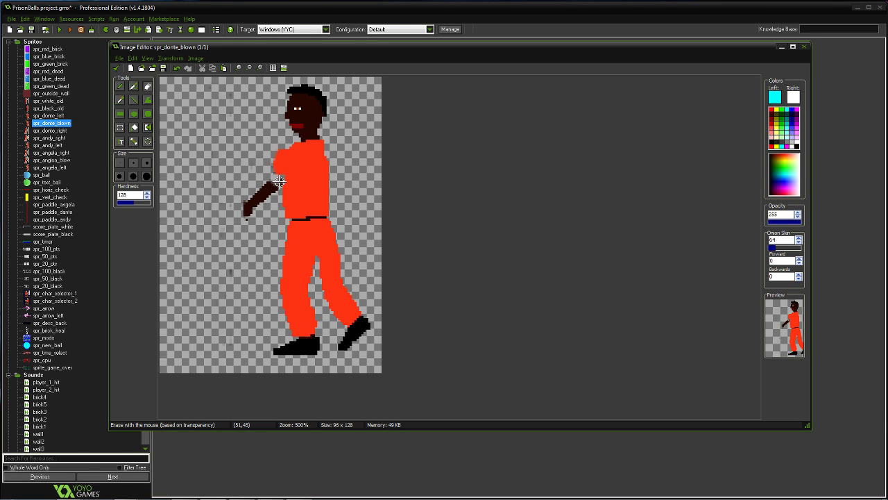
mouse_move(279, 181)
mouse_down()
mouse_move(244, 209)
mouse_move(243, 195)
mouse_move(267, 183)
mouse_up()
drag(279, 178, 281, 182)
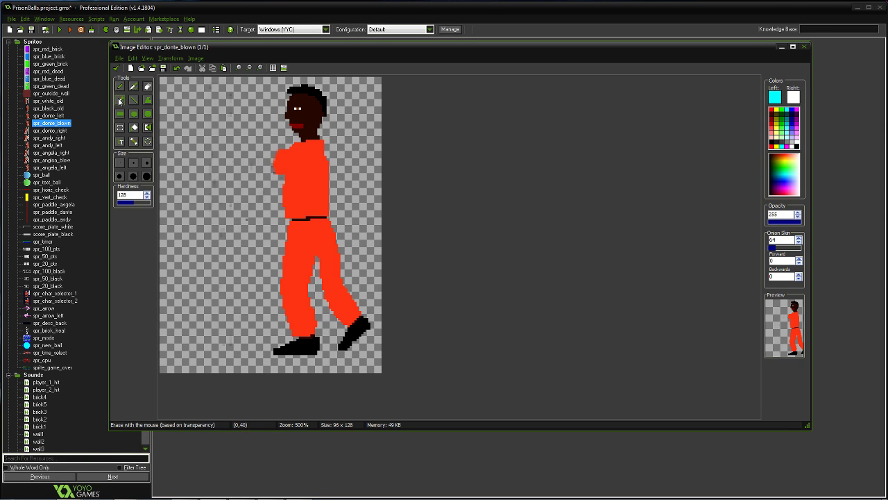
click(121, 100)
click(290, 172)
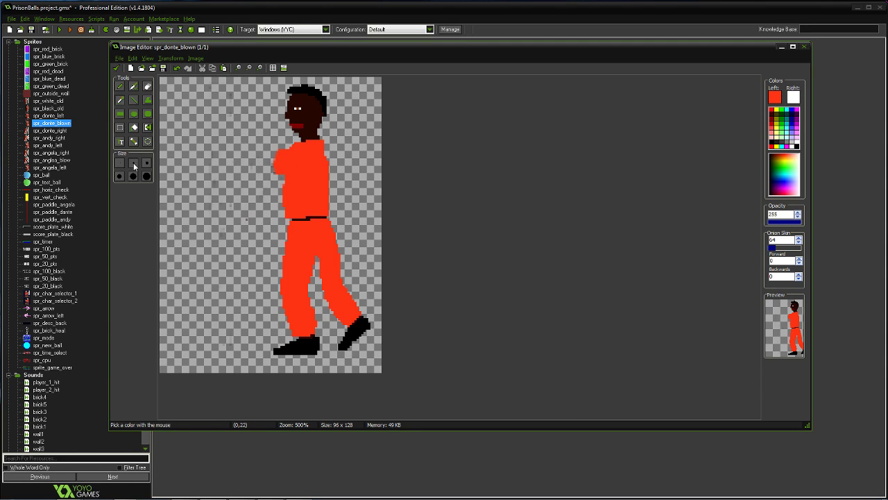
click(121, 88)
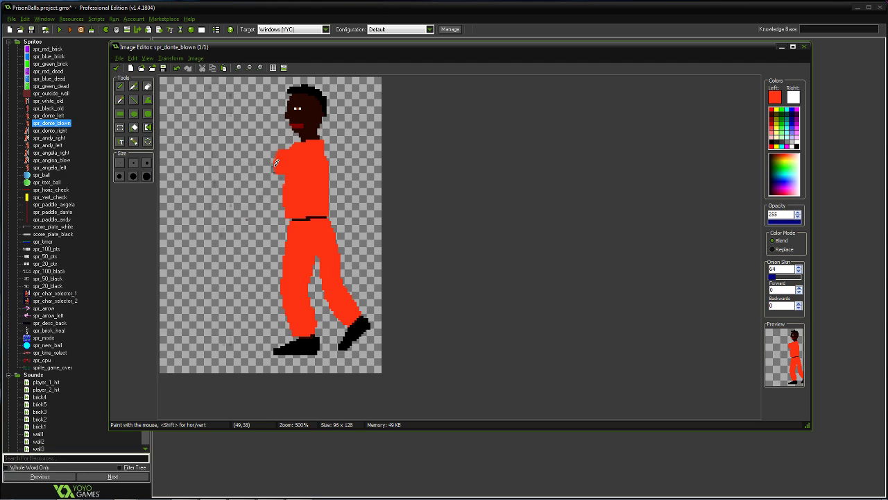
- Sample the skin colour from the face and paint both arms reaching forward from the shoulders
click(119, 101)
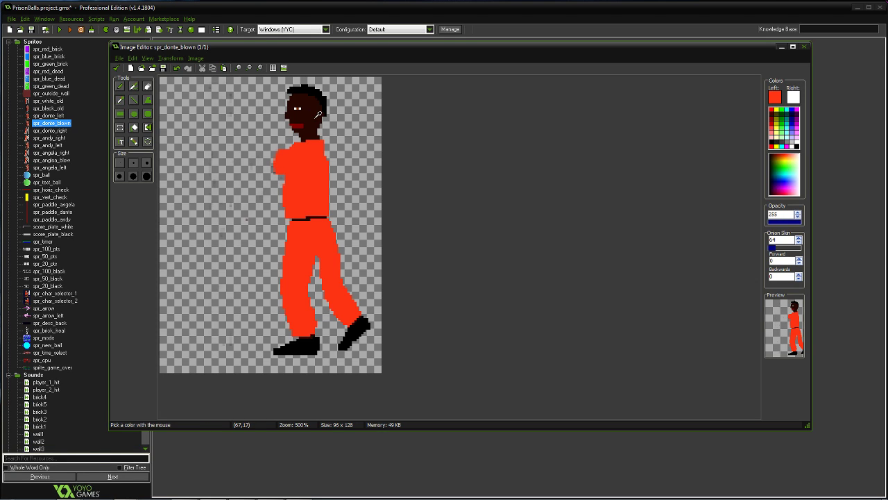
click(317, 115)
click(121, 88)
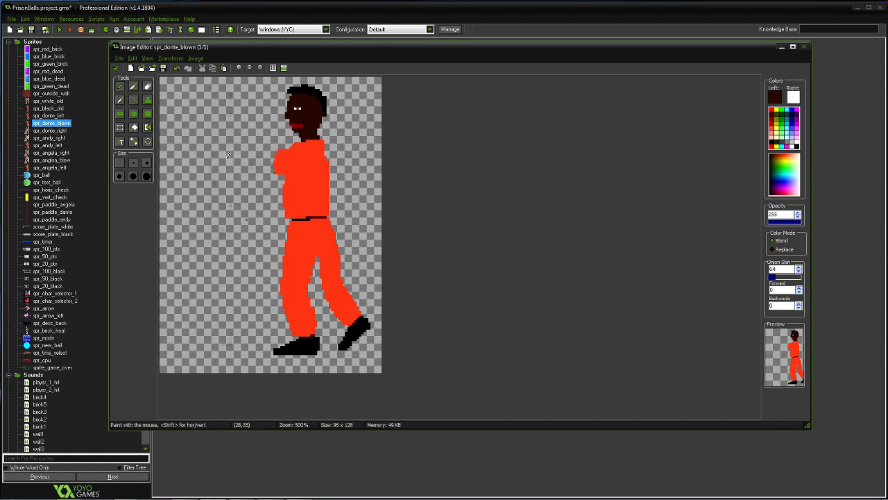
mouse_move(269, 167)
mouse_down()
mouse_move(255, 192)
mouse_move(278, 171)
mouse_up()
mouse_move(277, 170)
mouse_down()
mouse_move(236, 185)
mouse_move(256, 191)
mouse_move(224, 187)
mouse_move(272, 170)
mouse_move(252, 188)
mouse_move(231, 186)
mouse_up()
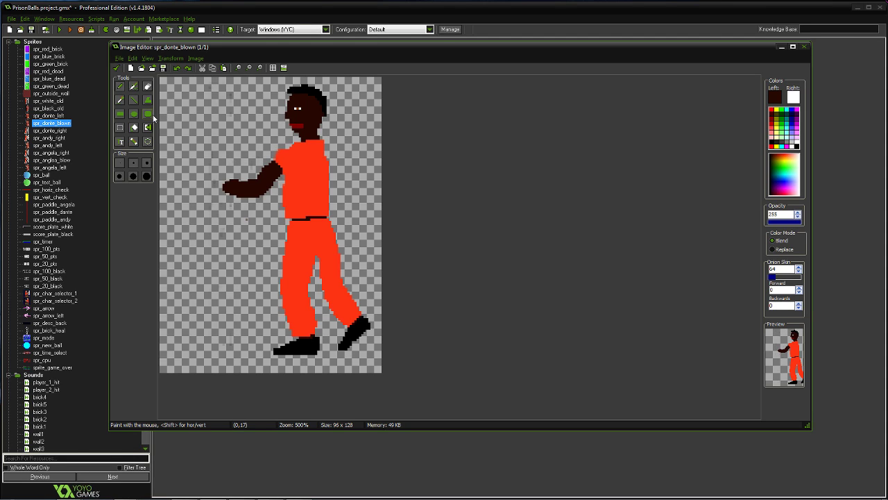
drag(274, 152, 250, 159)
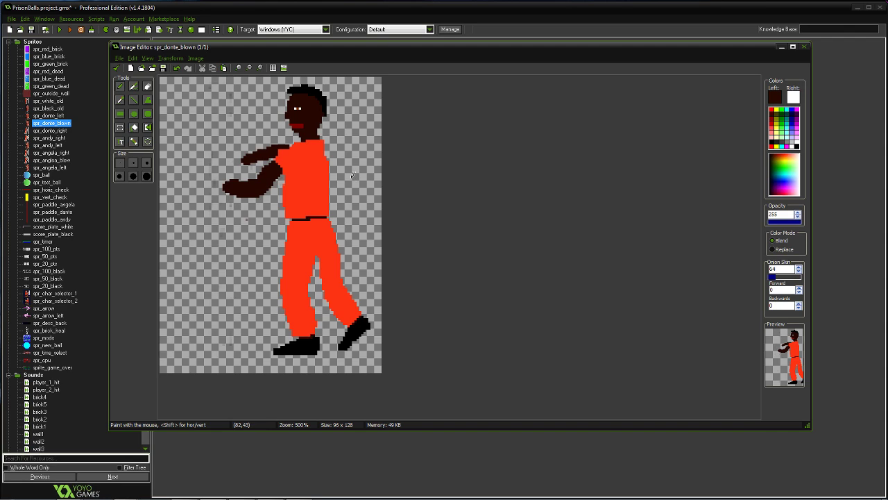
- Choose black, undo the freehand paddle stroke and draw the paddle as a straight diagonal line in front of the body
drag(434, 50, 451, 52)
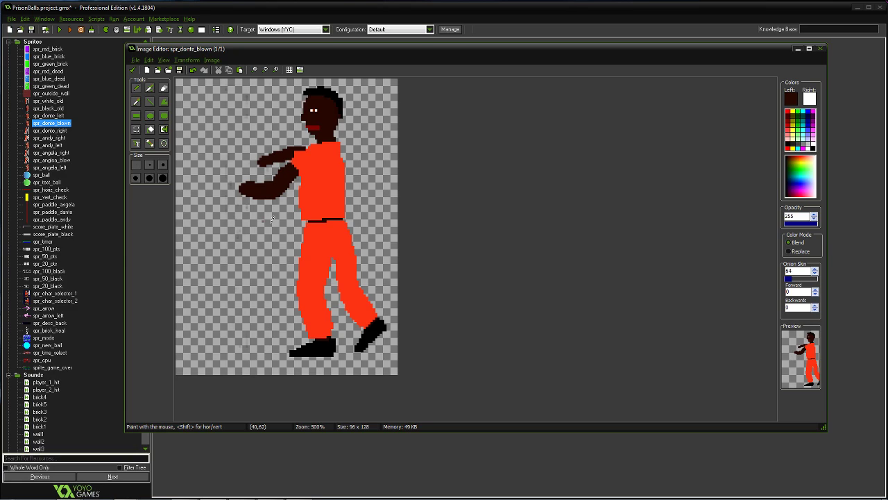
click(813, 143)
drag(185, 175, 263, 280)
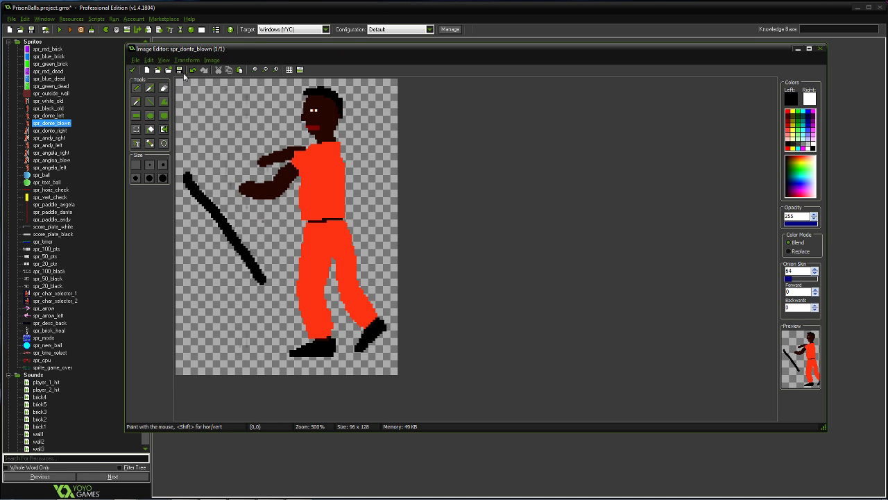
click(193, 70)
click(149, 102)
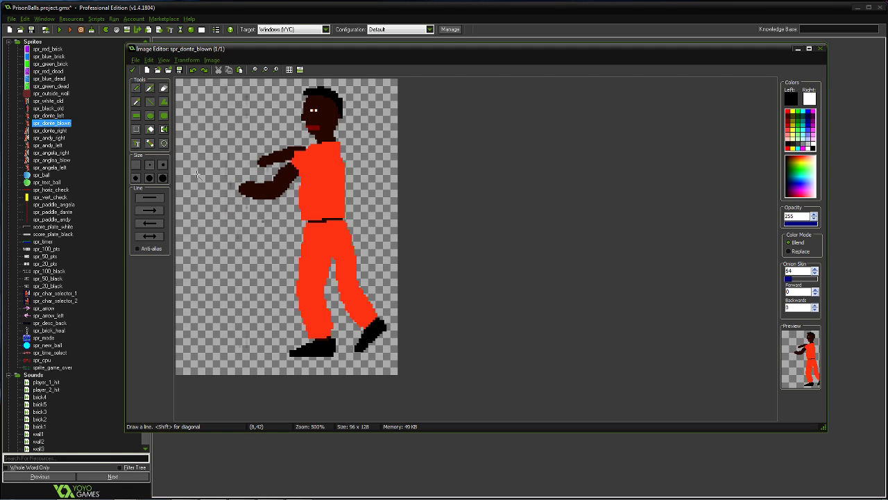
drag(186, 186, 267, 292)
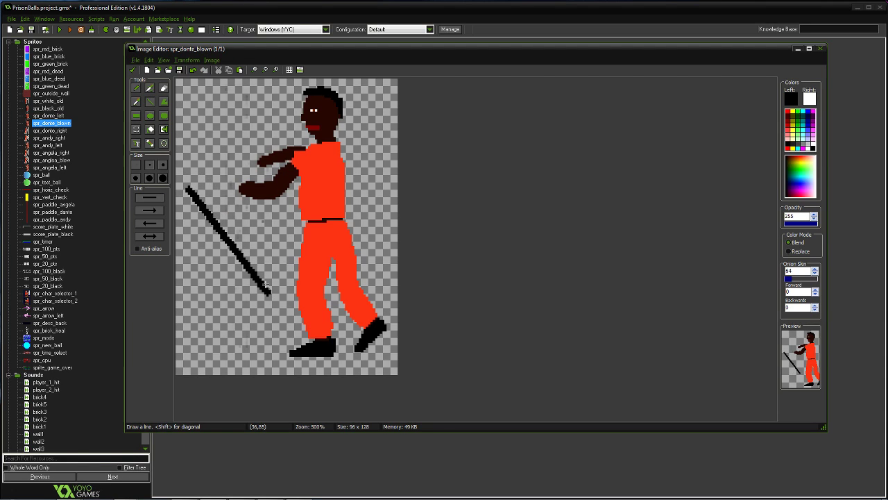
- Undo the diagonal paddle lines and redraw the paddle as one thicker black diagonal line from in front of the chest down to the waist
drag(187, 183, 298, 321)
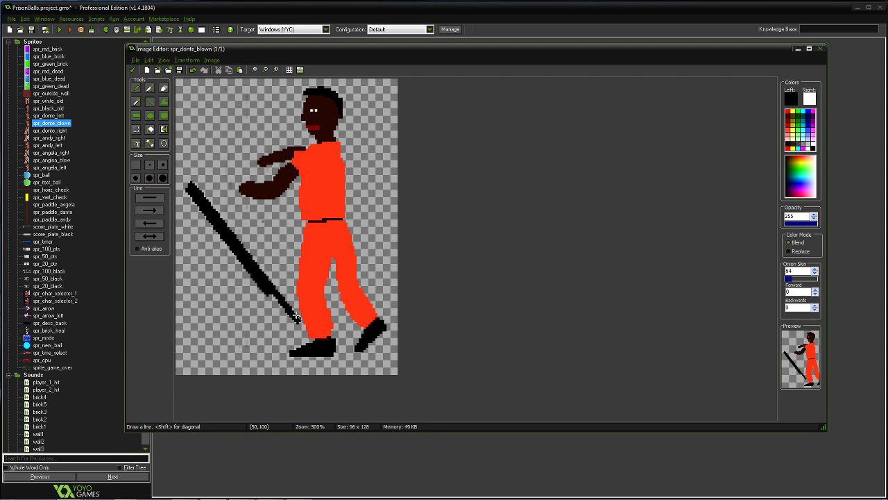
click(194, 70)
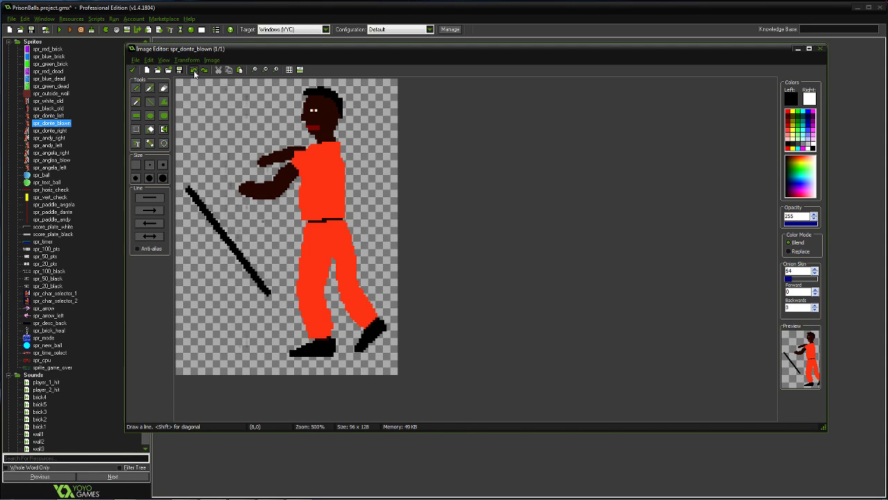
click(193, 70)
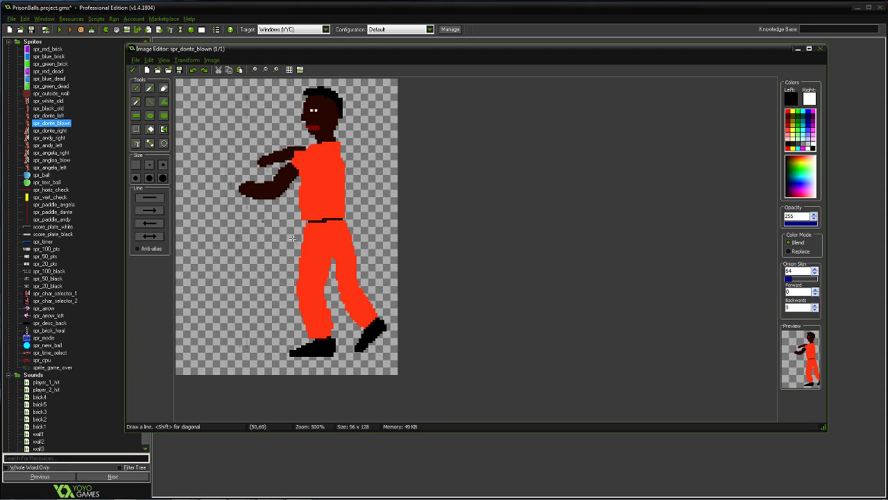
mouse_move(303, 241)
mouse_down()
mouse_move(264, 222)
mouse_move(185, 142)
mouse_move(299, 236)
mouse_up()
- Paint a thin black handle freehand on the paddle's near side, beside Donte's hands
click(137, 102)
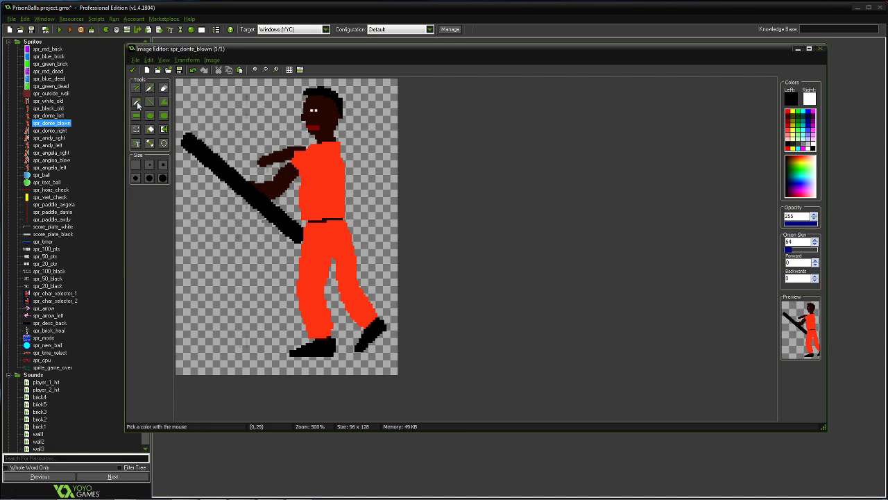
click(137, 88)
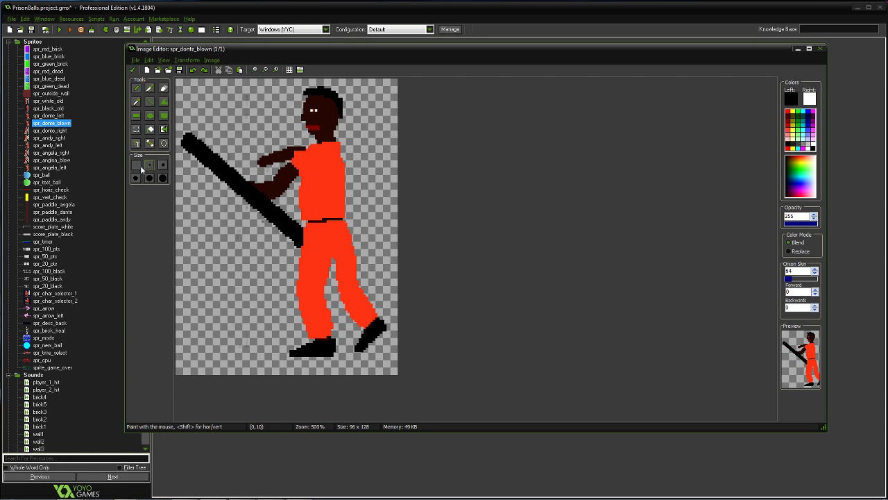
drag(237, 173, 262, 179)
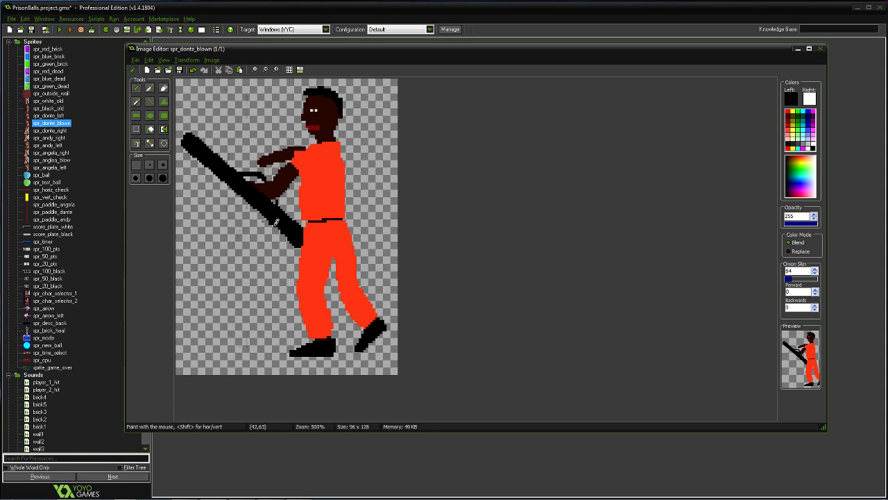
- Choose yellow as the drawing colour
click(796, 108)
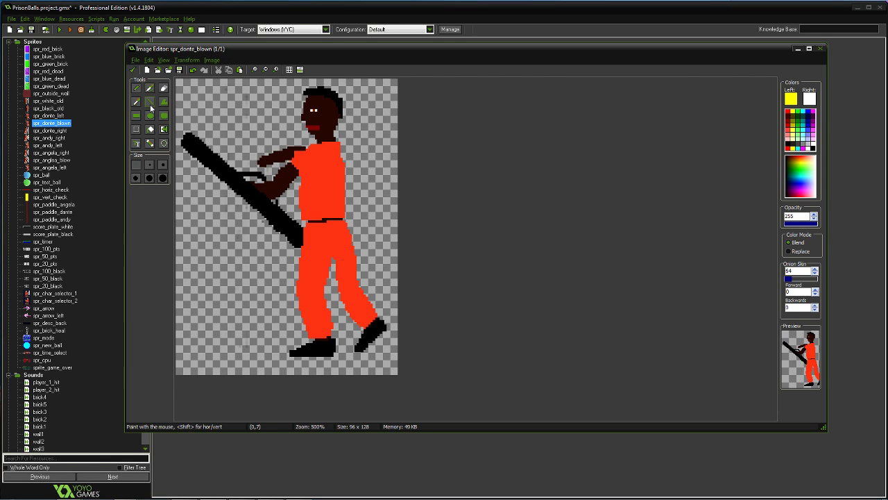
- Draw four short yellow impact lines around the character's head with the Line tool and accept the image edit
click(150, 102)
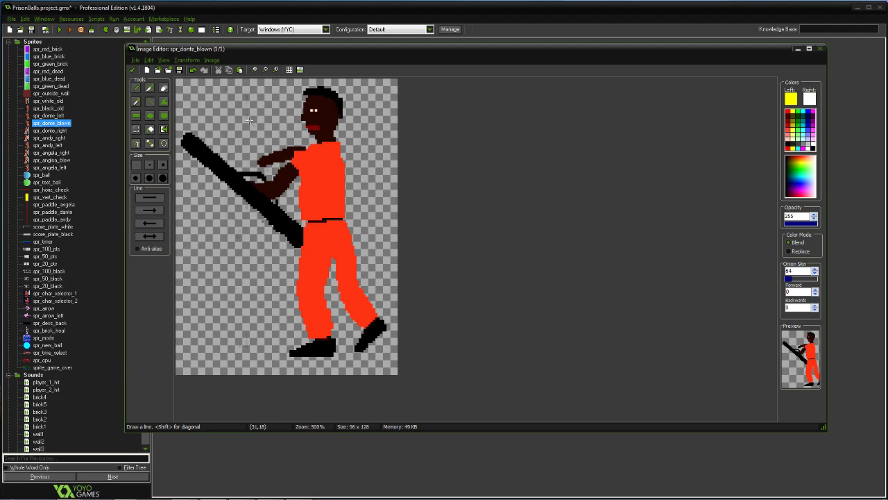
mouse_move(249, 121)
mouse_down()
mouse_move(227, 110)
mouse_move(263, 92)
mouse_move(255, 82)
mouse_up()
drag(357, 92, 367, 84)
drag(366, 129, 385, 126)
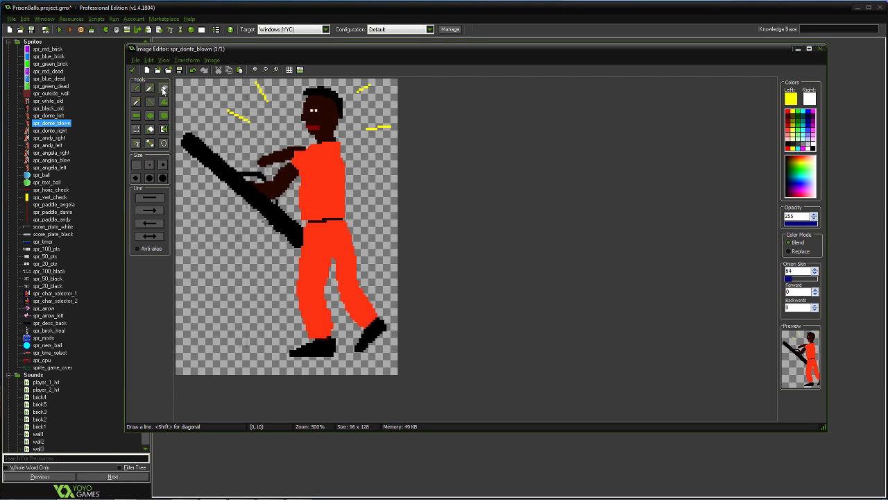
click(133, 70)
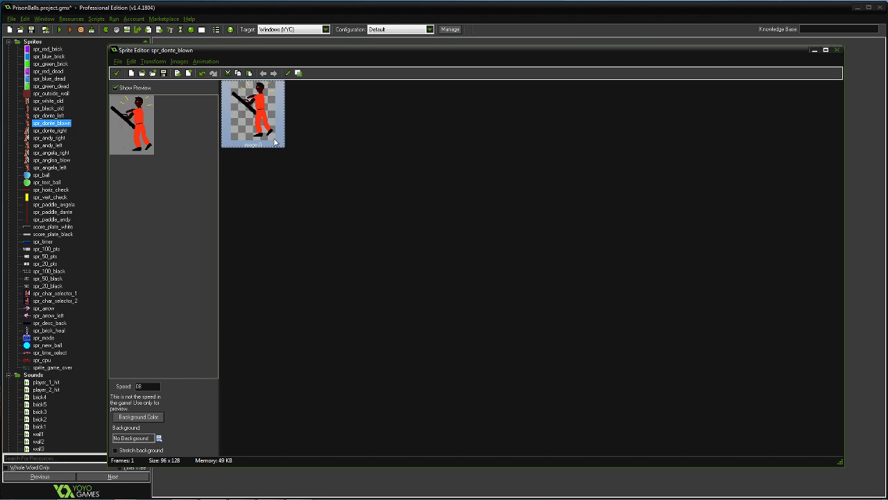
- Add a copy of the frame to the sprite and open the second frame for editing at 500% zoom
key(ctrl+v)
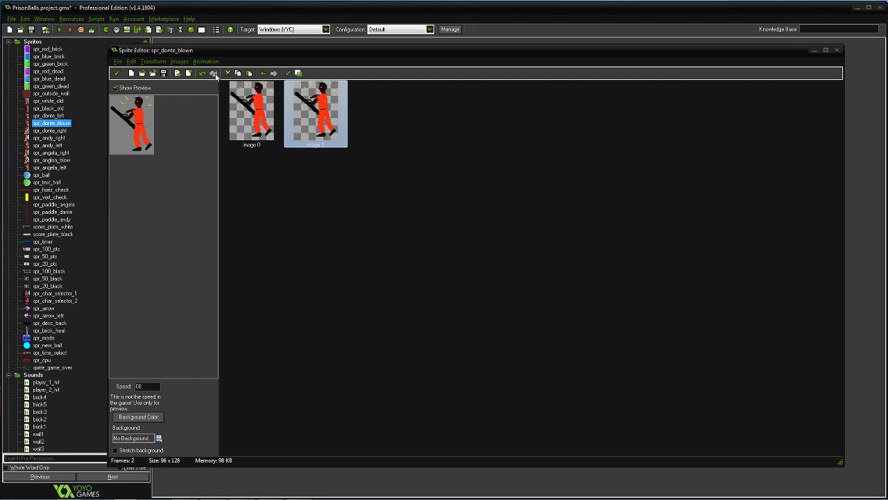
double_click(312, 111)
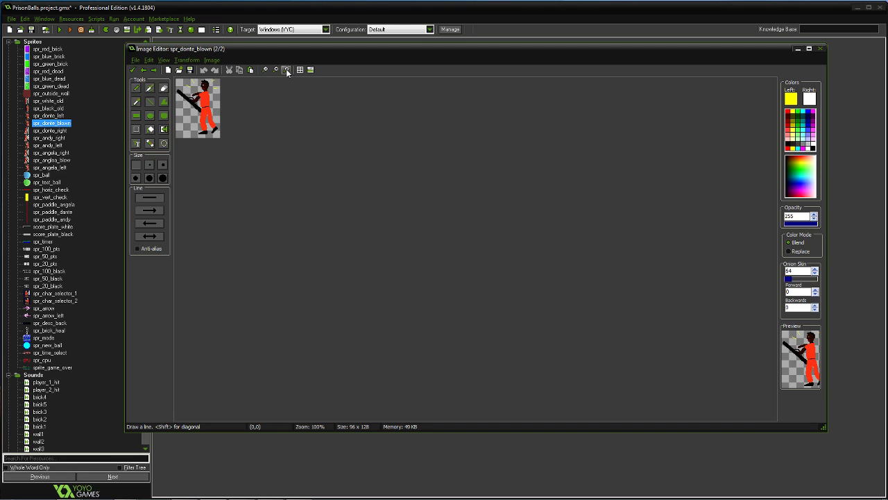
click(287, 69)
click(286, 69)
click(286, 70)
click(287, 69)
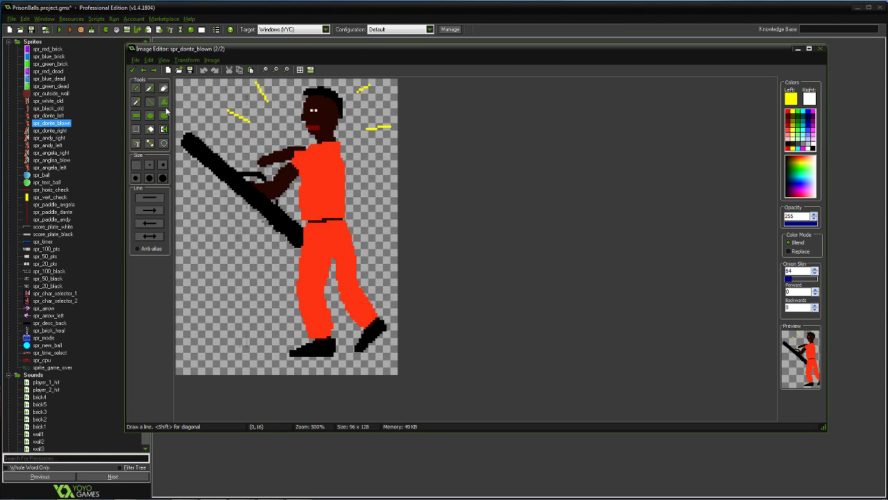
- Erase the yellow lines around the head and the black paddle from the second frame
click(164, 88)
mouse_move(224, 107)
mouse_down()
mouse_move(250, 122)
mouse_move(231, 113)
mouse_move(267, 95)
mouse_move(256, 90)
mouse_move(260, 97)
mouse_up()
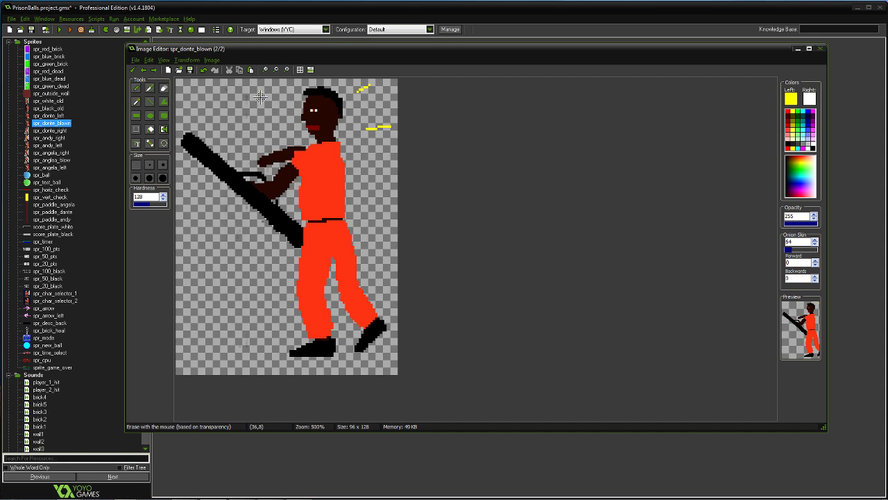
mouse_move(355, 96)
mouse_down()
mouse_move(365, 84)
mouse_move(358, 89)
mouse_move(383, 128)
mouse_up()
mouse_move(184, 133)
mouse_down()
mouse_move(294, 244)
mouse_move(297, 226)
mouse_move(297, 245)
mouse_move(297, 224)
mouse_move(267, 222)
mouse_move(287, 247)
mouse_move(287, 226)
mouse_move(297, 222)
mouse_up()
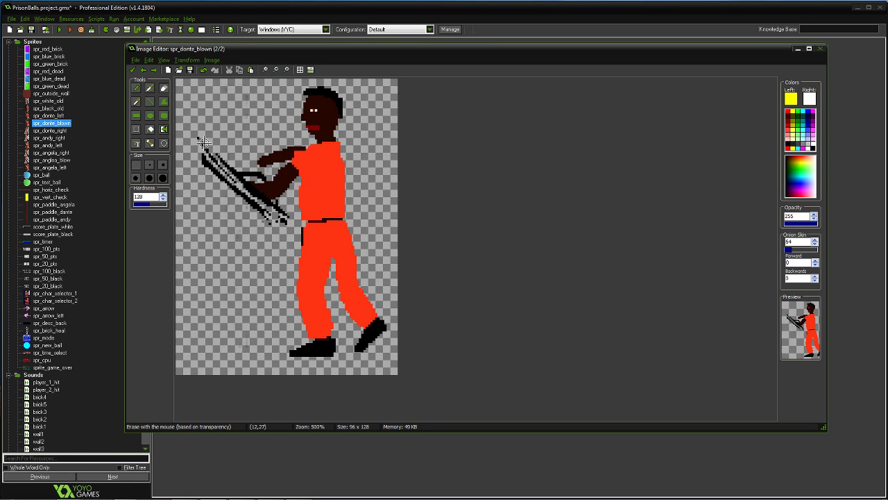
mouse_move(204, 141)
mouse_down()
mouse_move(220, 179)
mouse_move(212, 148)
mouse_move(206, 167)
mouse_move(218, 177)
mouse_move(262, 178)
mouse_move(233, 169)
mouse_move(272, 156)
mouse_move(216, 181)
mouse_move(257, 195)
mouse_move(244, 175)
mouse_move(229, 198)
mouse_move(244, 184)
mouse_move(259, 217)
mouse_move(281, 215)
mouse_move(287, 224)
mouse_move(257, 207)
mouse_move(268, 219)
mouse_move(277, 210)
mouse_move(261, 209)
mouse_move(272, 196)
mouse_move(264, 183)
mouse_move(273, 196)
mouse_up()
- Erase the shoes, the lower ends of both trouser legs and the ends of the arms in the second frame
click(150, 164)
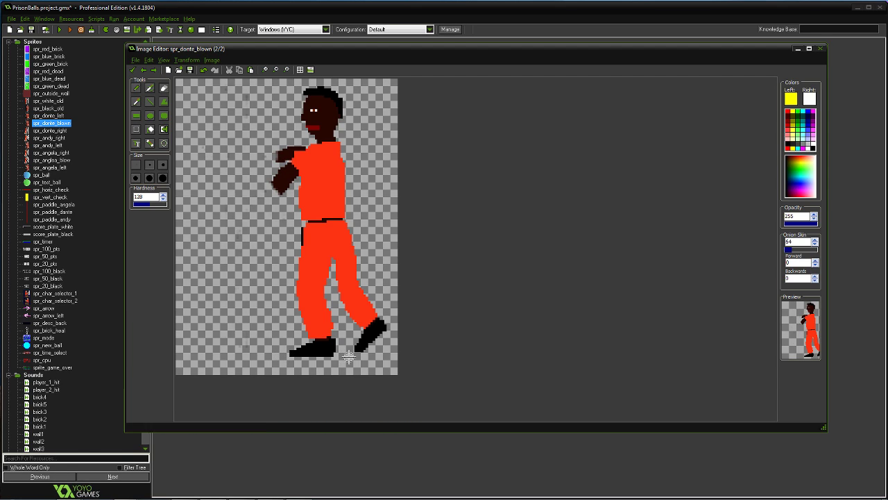
mouse_move(355, 346)
mouse_down()
mouse_move(380, 326)
mouse_move(361, 349)
mouse_move(373, 323)
mouse_up()
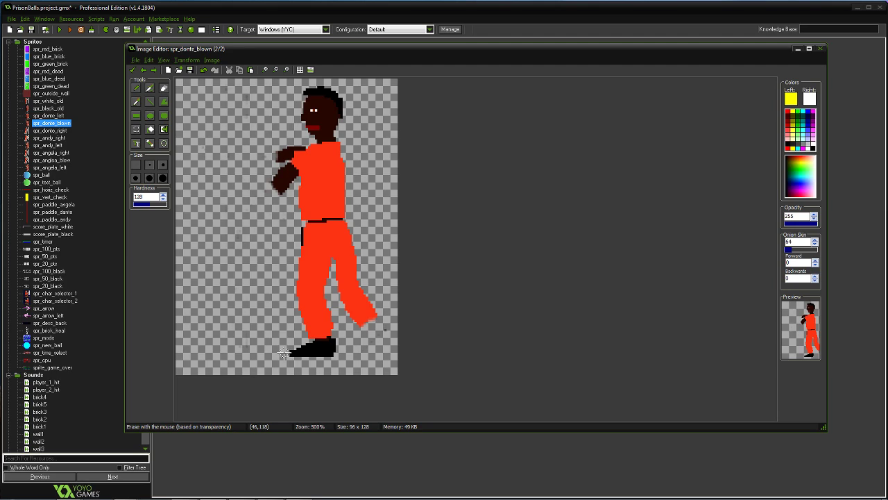
mouse_move(286, 352)
mouse_down()
mouse_move(326, 347)
mouse_move(305, 341)
mouse_move(294, 352)
mouse_move(337, 321)
mouse_move(306, 335)
mouse_move(376, 303)
mouse_up()
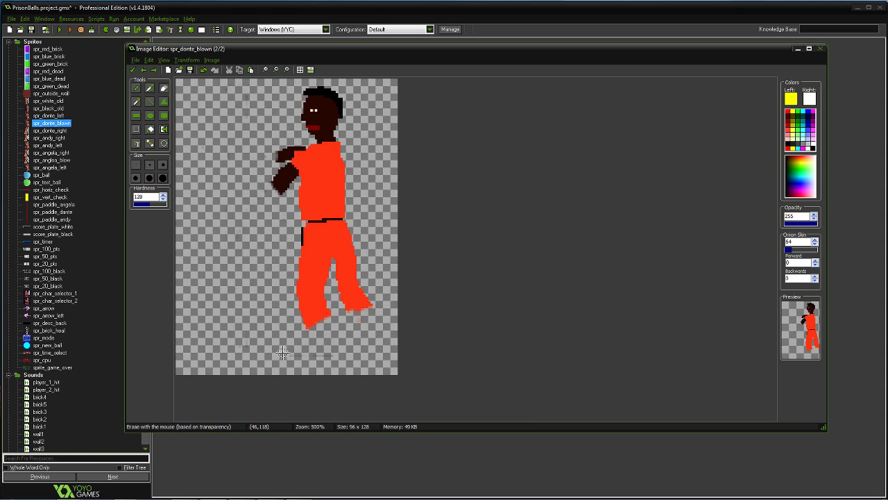
mouse_move(282, 353)
mouse_down()
mouse_move(326, 311)
mouse_move(318, 315)
mouse_move(355, 312)
mouse_move(368, 292)
mouse_move(349, 303)
mouse_move(369, 315)
mouse_move(298, 322)
mouse_up()
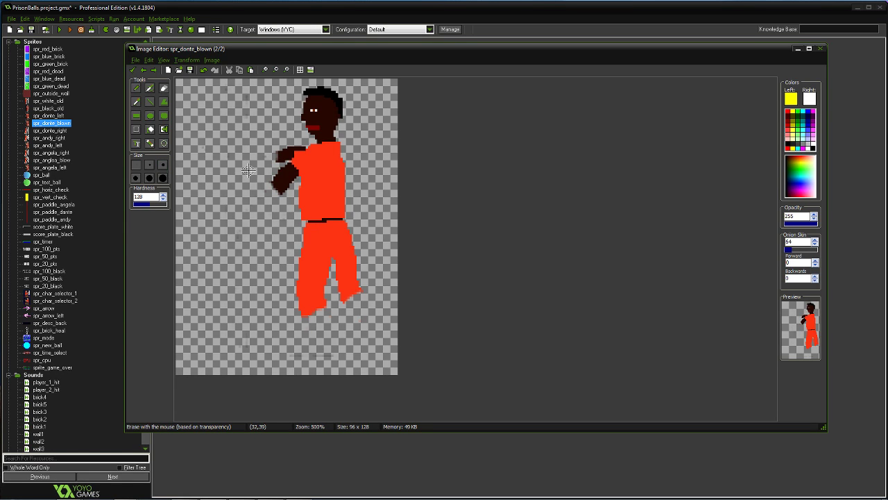
mouse_move(285, 167)
mouse_down()
mouse_move(271, 182)
mouse_move(277, 188)
mouse_up()
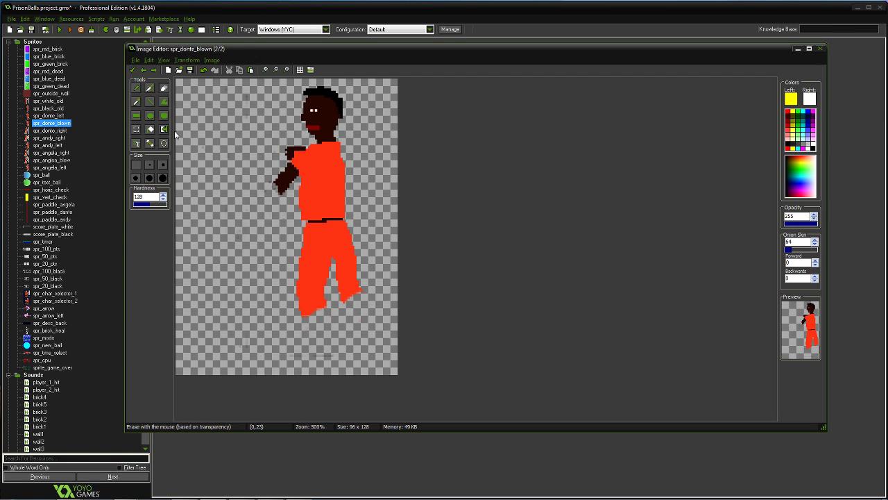
- Repaint both forearms and hands raised in front of the body, using the dark brown picked from the arm
click(137, 101)
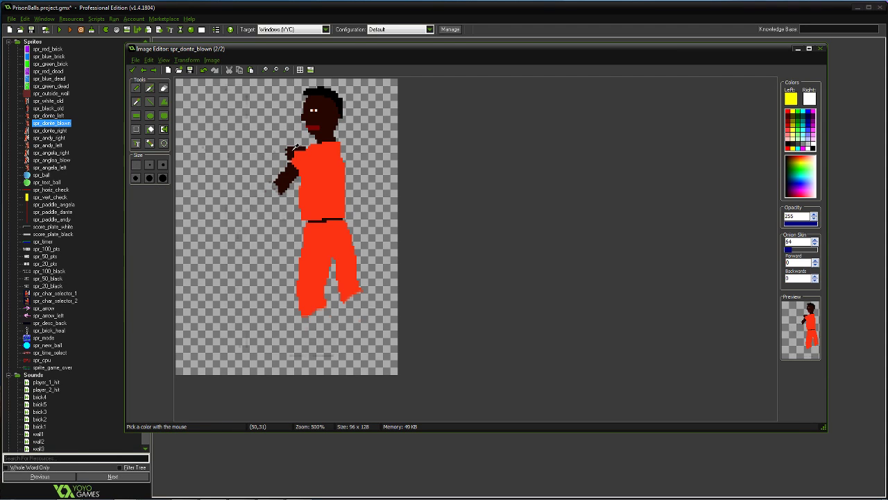
click(297, 147)
click(136, 88)
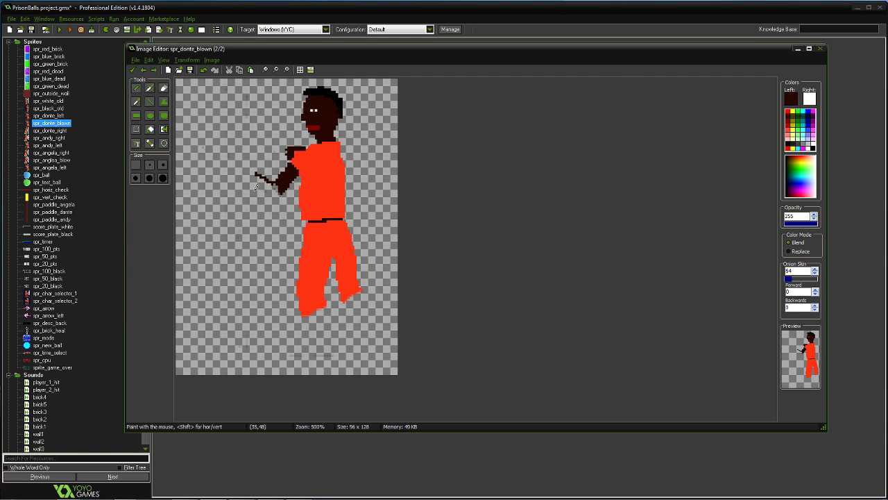
mouse_move(276, 189)
mouse_down()
mouse_move(252, 176)
mouse_move(270, 179)
mouse_move(258, 170)
mouse_up()
click(203, 70)
drag(288, 151, 279, 139)
click(204, 70)
click(203, 70)
mouse_move(303, 144)
mouse_down()
mouse_move(273, 139)
mouse_move(268, 123)
mouse_up()
click(204, 70)
mouse_move(279, 142)
mouse_down()
mouse_move(277, 124)
mouse_move(279, 132)
mouse_up()
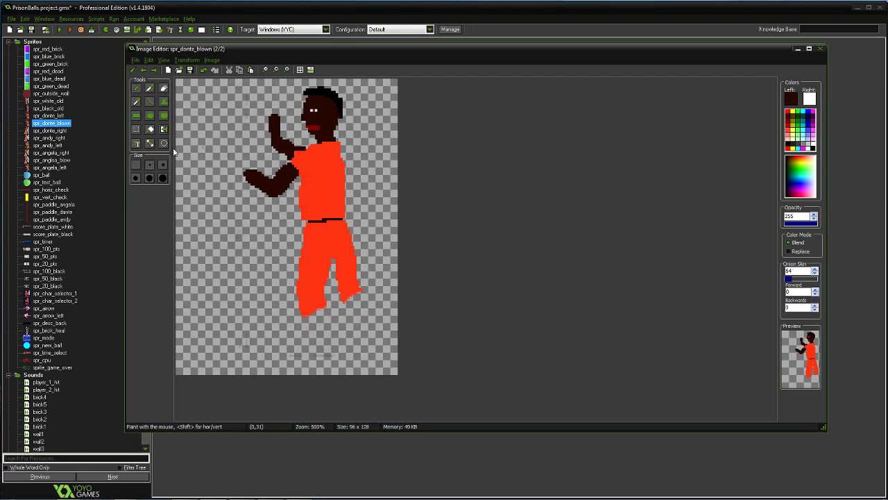
- Repaint both lower legs straighter in the orange picked from the trousers and add white shoes
click(137, 102)
click(309, 253)
click(137, 88)
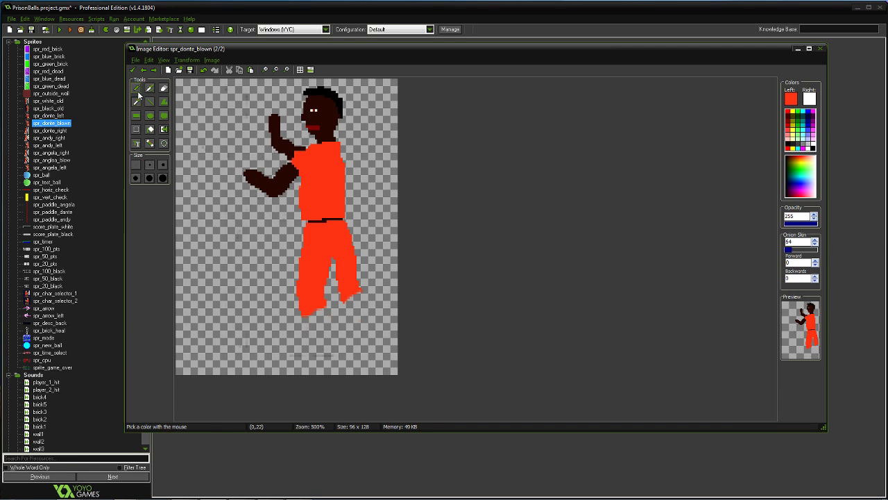
mouse_move(309, 311)
mouse_down()
mouse_move(319, 329)
mouse_move(327, 320)
mouse_move(319, 349)
mouse_up()
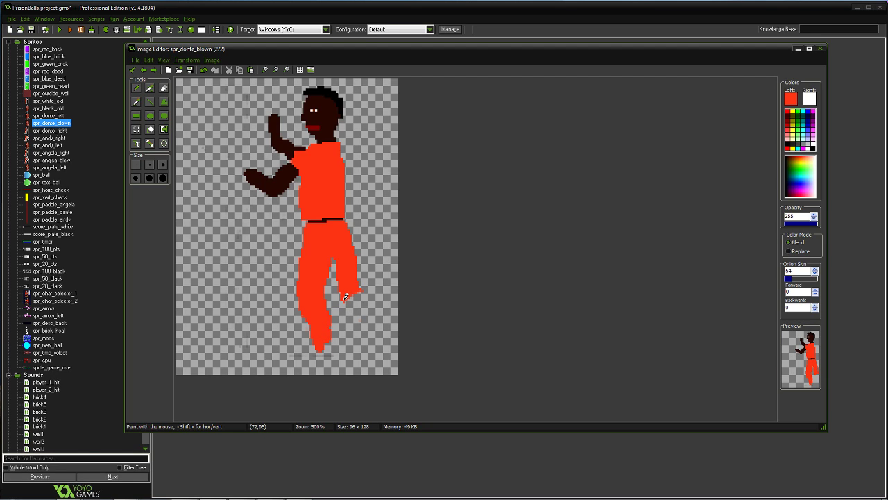
mouse_move(345, 296)
mouse_down()
mouse_move(354, 328)
mouse_move(355, 291)
mouse_move(357, 326)
mouse_up()
drag(356, 288, 356, 322)
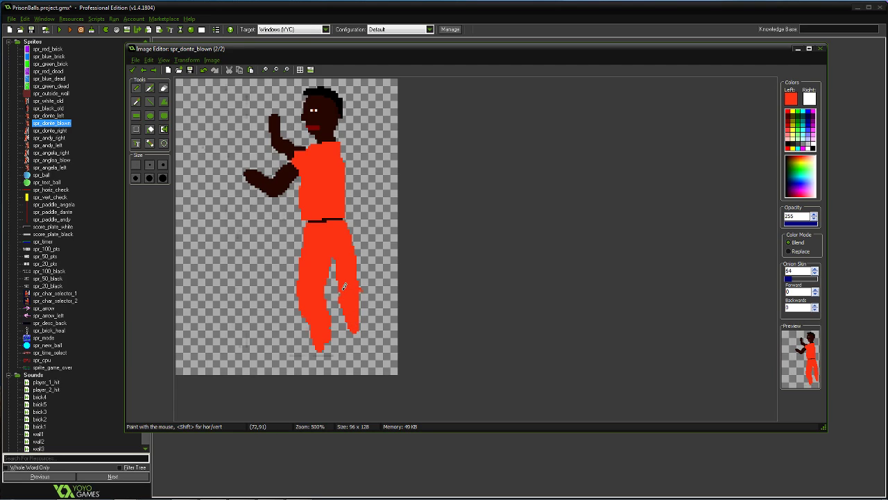
drag(344, 286, 354, 335)
drag(321, 318, 334, 343)
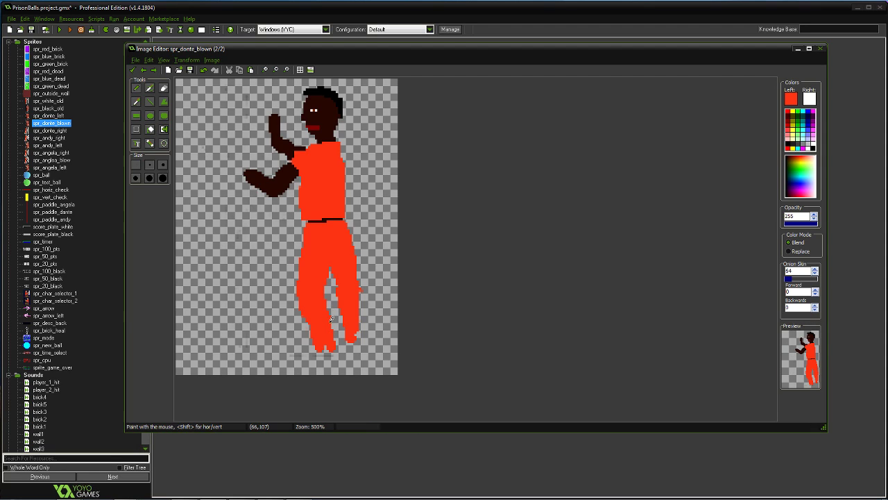
right_drag(332, 342, 294, 345)
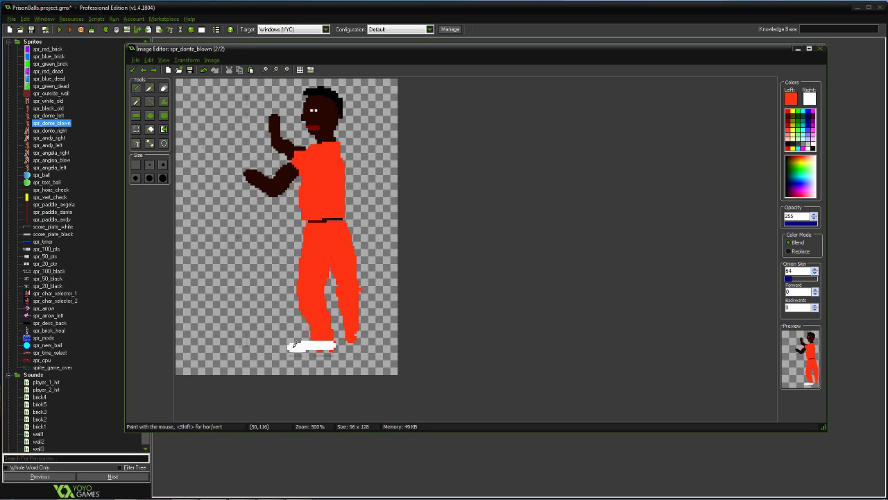
right_drag(356, 335, 340, 340)
- Paint a thick black diagonal paddle with a looped handle below the hands and accept the image edit
click(792, 138)
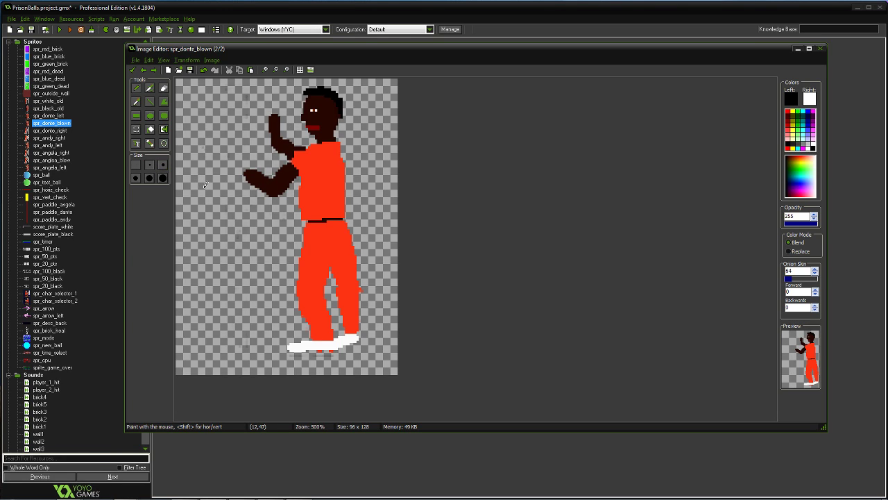
drag(180, 165, 268, 249)
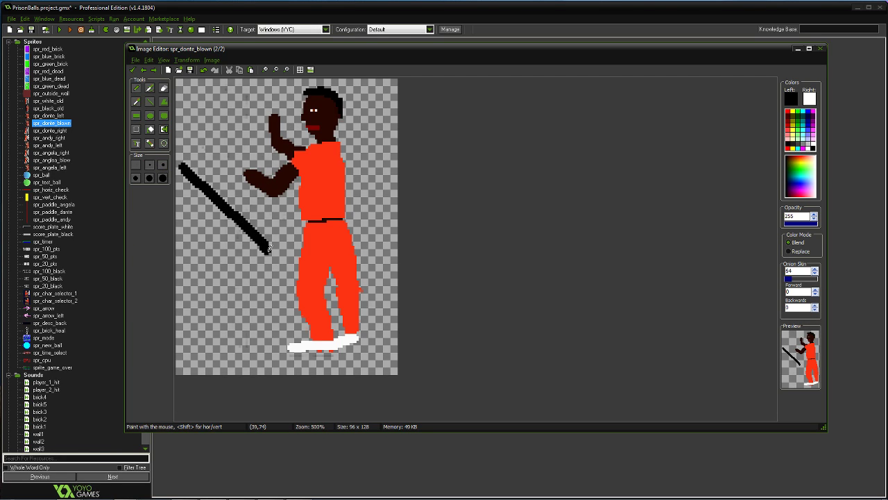
mouse_move(181, 173)
mouse_down()
mouse_move(288, 269)
mouse_move(249, 218)
mouse_up()
drag(183, 166, 183, 169)
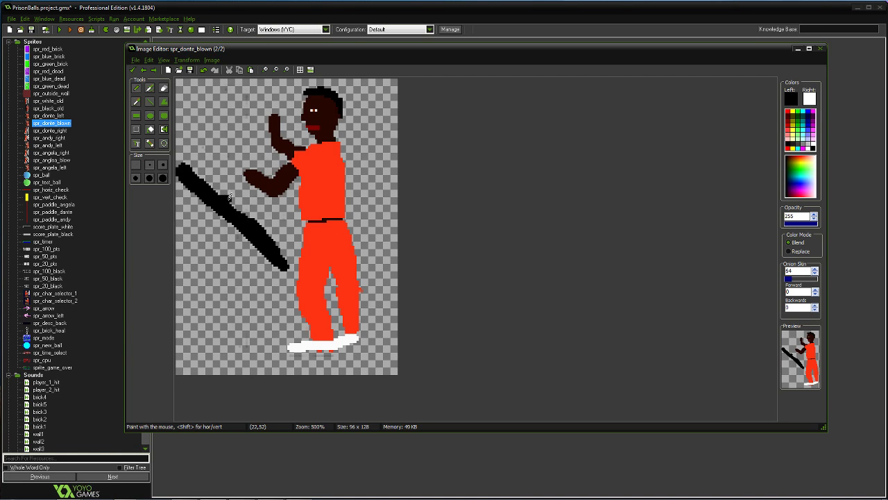
mouse_move(225, 195)
mouse_down()
mouse_move(254, 204)
mouse_move(264, 224)
mouse_up()
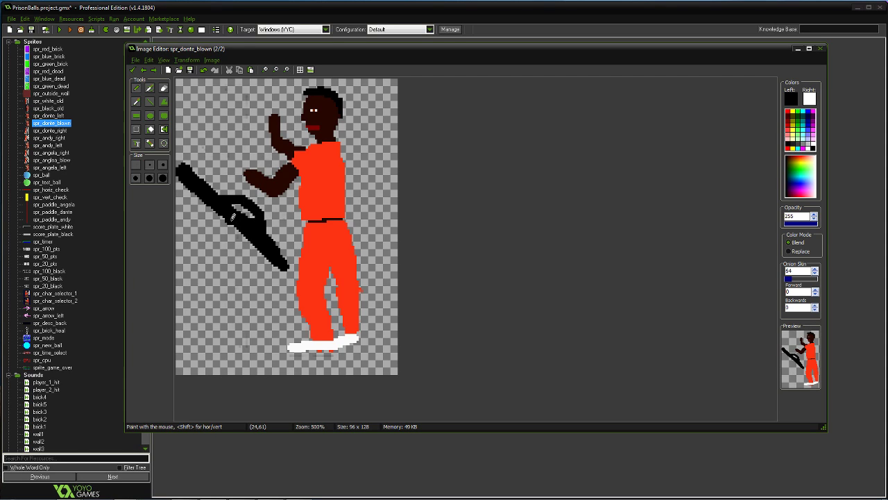
click(132, 70)
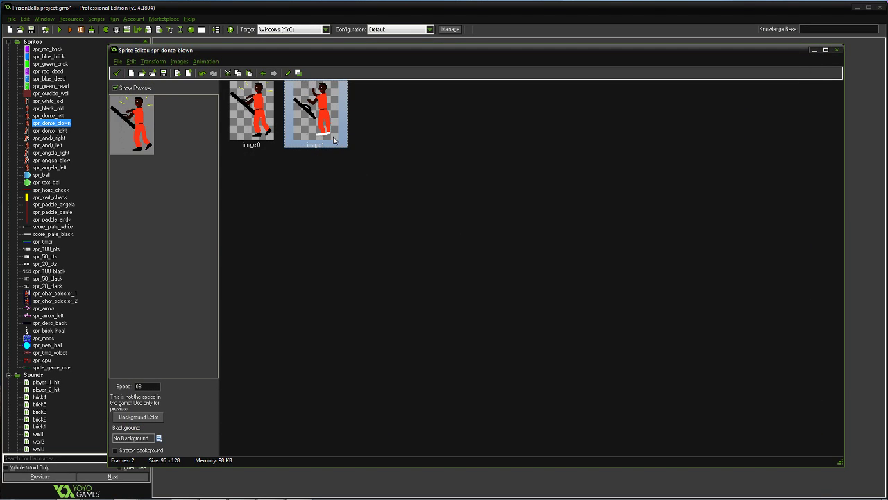
- Duplicate the second frame and open the third frame for editing at 500% zoom
key(ctrl+c)
key(ctrl+v)
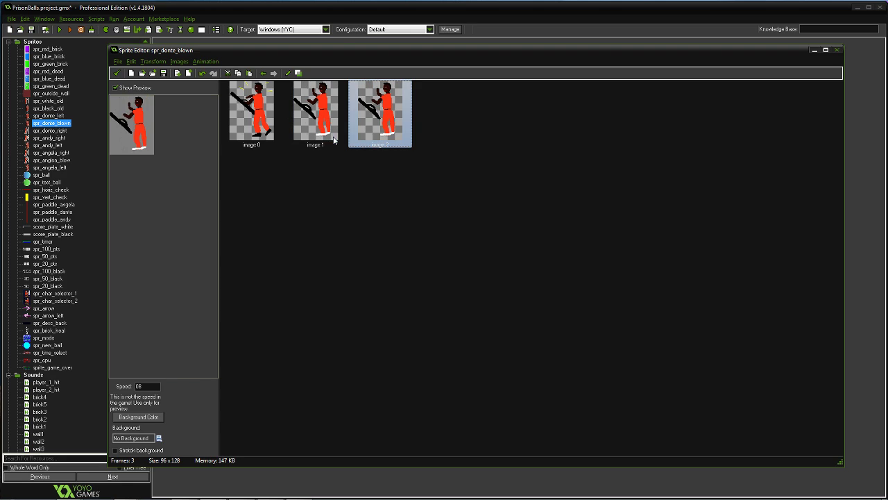
double_click(375, 123)
click(285, 69)
click(286, 69)
click(286, 69)
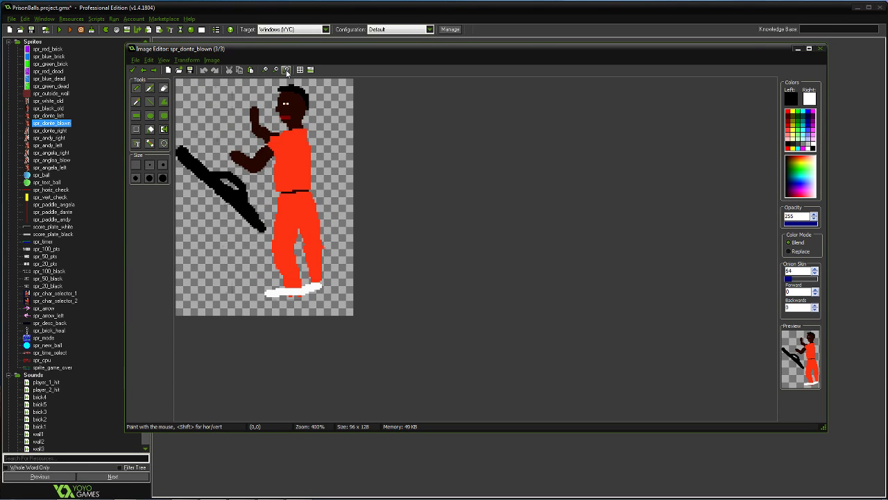
click(286, 70)
- Erase the black paddle and its handle from the third frame
click(163, 89)
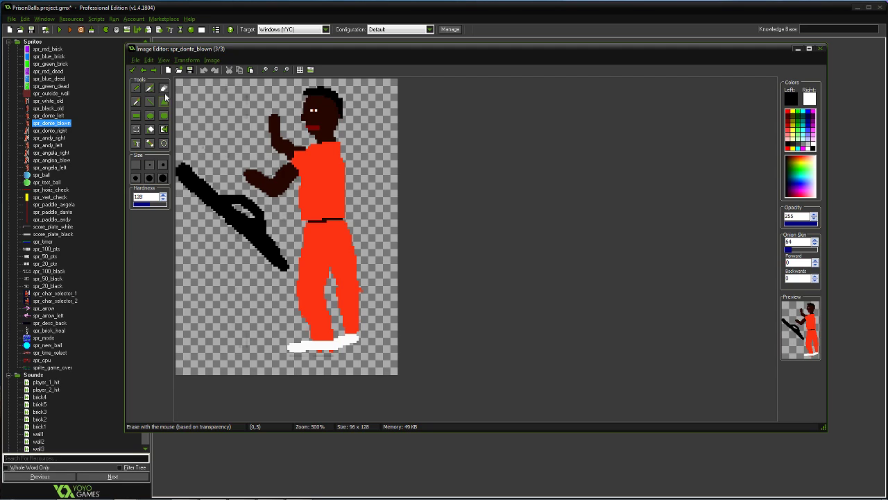
click(161, 168)
mouse_move(178, 165)
mouse_down()
mouse_move(198, 200)
mouse_move(260, 232)
mouse_move(285, 269)
mouse_move(247, 213)
mouse_move(199, 214)
mouse_move(205, 178)
mouse_move(267, 255)
mouse_move(248, 252)
mouse_move(249, 234)
mouse_up()
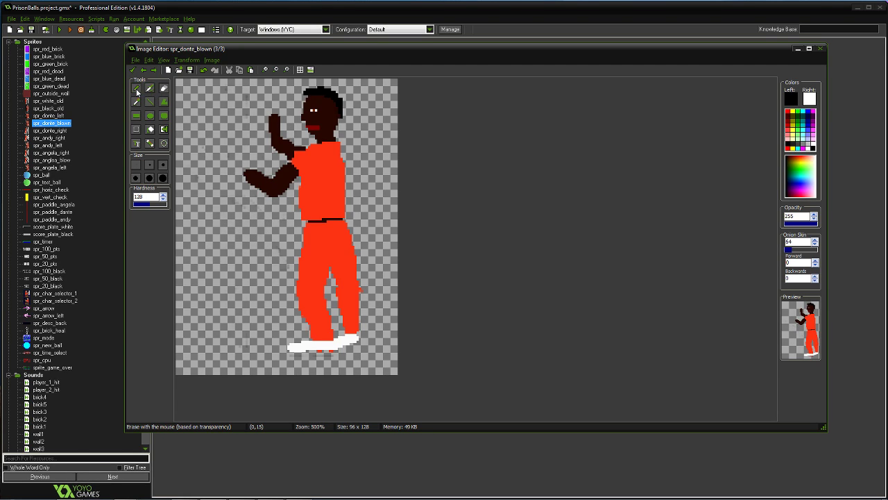
click(149, 88)
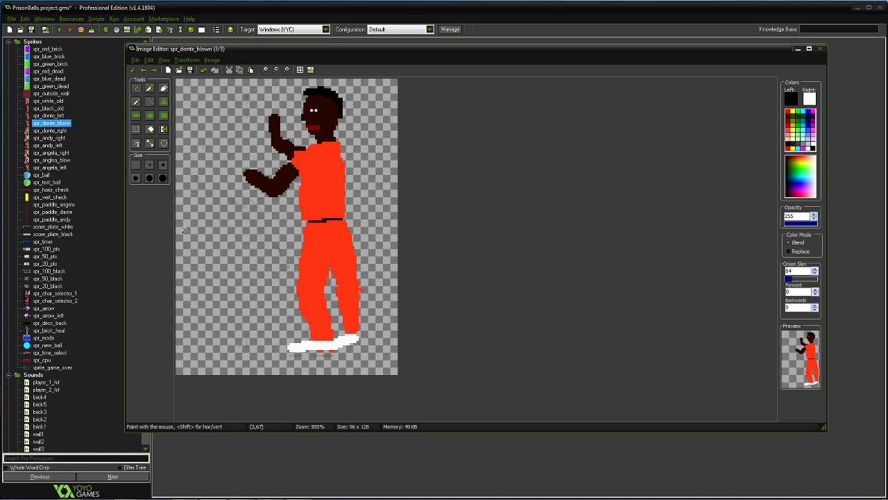
right_drag(183, 230, 215, 254)
click(203, 70)
drag(192, 231, 270, 297)
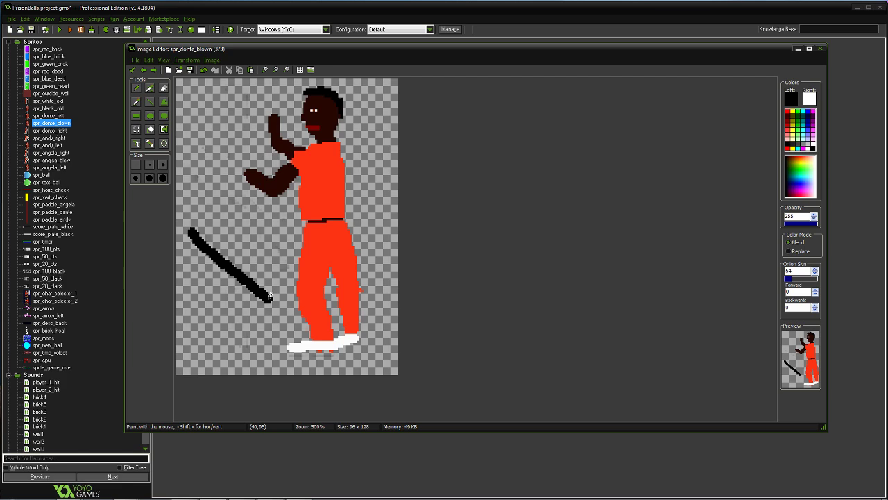
click(203, 70)
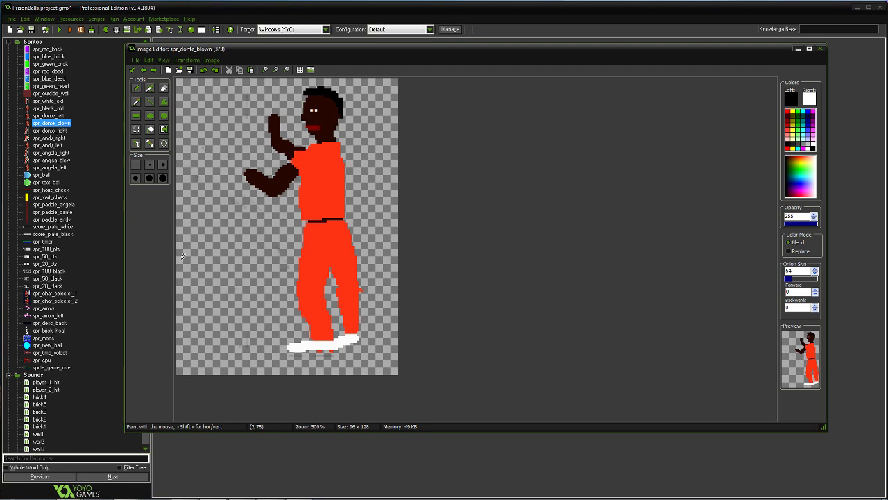
drag(179, 258, 284, 329)
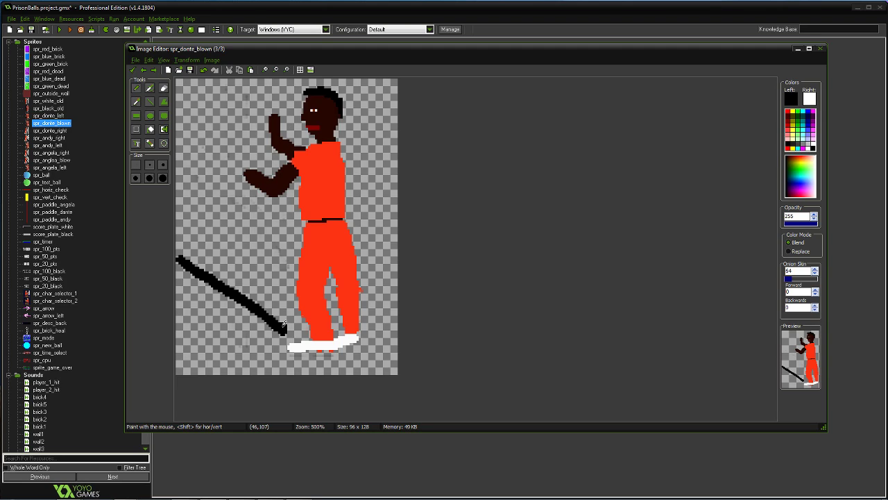
click(203, 70)
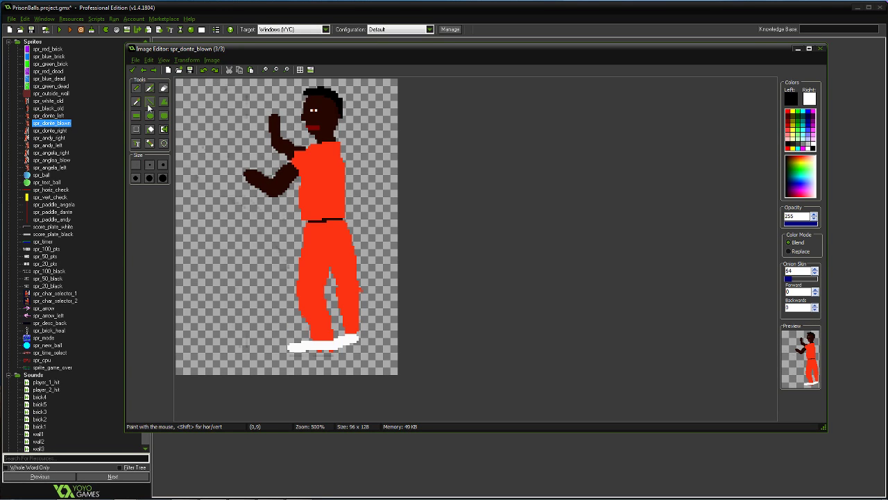
- Draw a thick black diagonal paddle near the feet with the Line tool, add a looped handle, and accept the image edit
click(149, 101)
drag(179, 252, 301, 328)
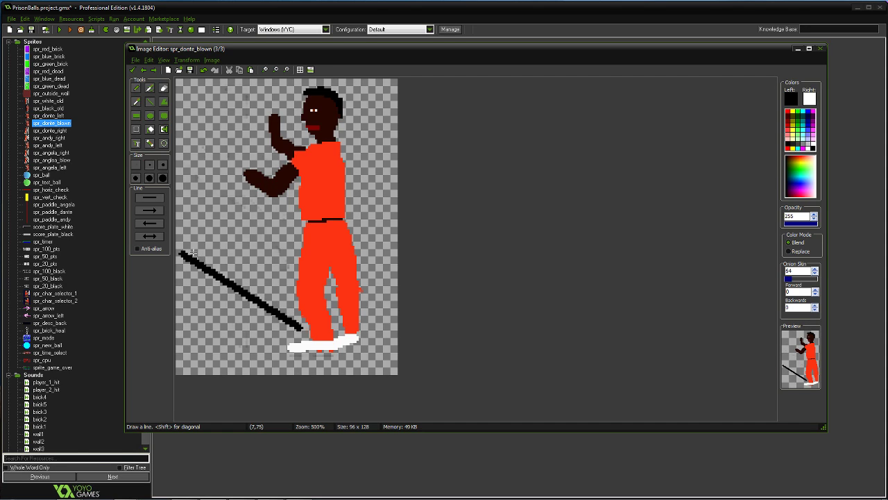
mouse_move(182, 250)
mouse_down()
mouse_move(286, 308)
mouse_move(301, 327)
mouse_up()
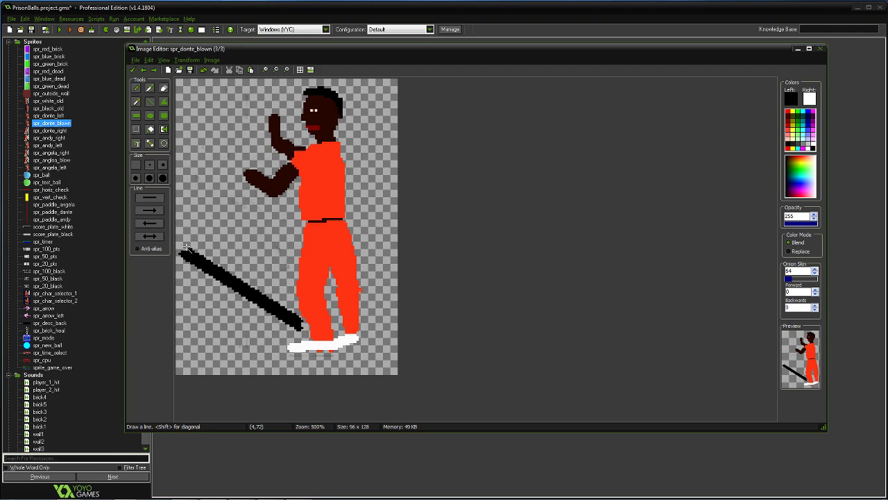
drag(186, 247, 291, 311)
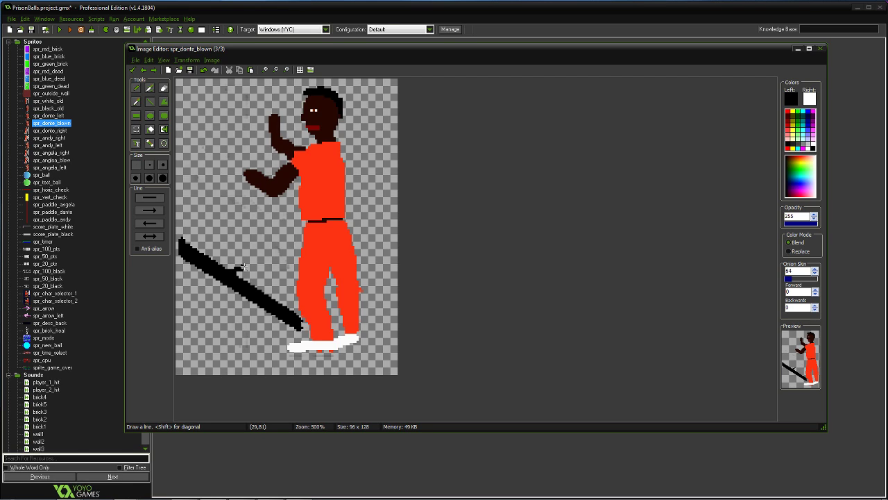
mouse_move(243, 268)
mouse_down()
mouse_move(275, 281)
mouse_move(276, 298)
mouse_up()
drag(244, 268, 269, 283)
click(132, 70)
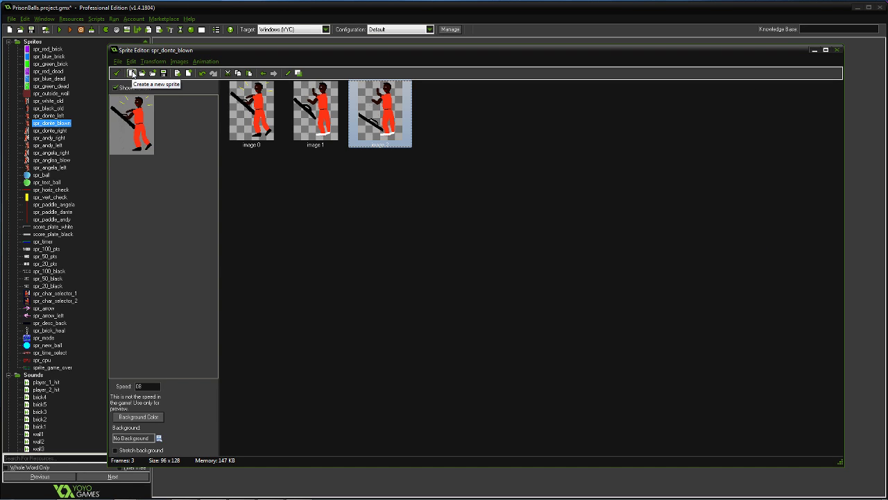
- Reopen the third frame at 500% zoom and shift the character's upper body slightly right and down
double_click(393, 139)
click(285, 73)
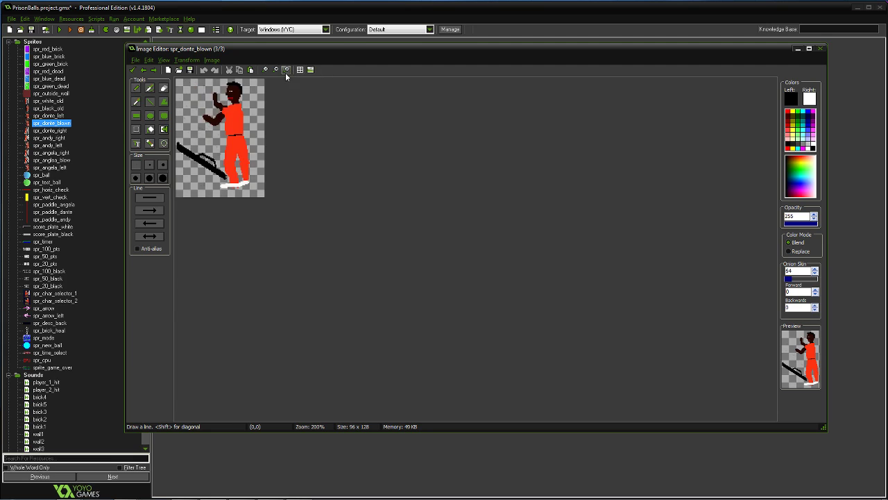
click(285, 72)
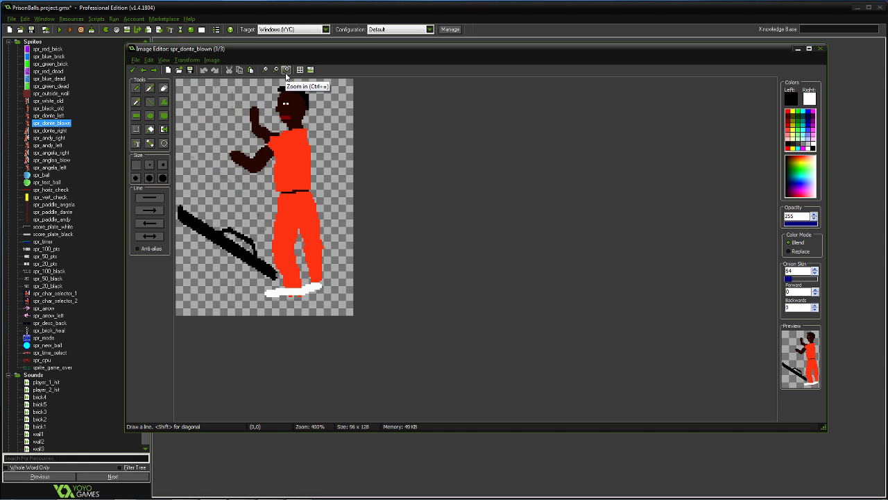
click(285, 70)
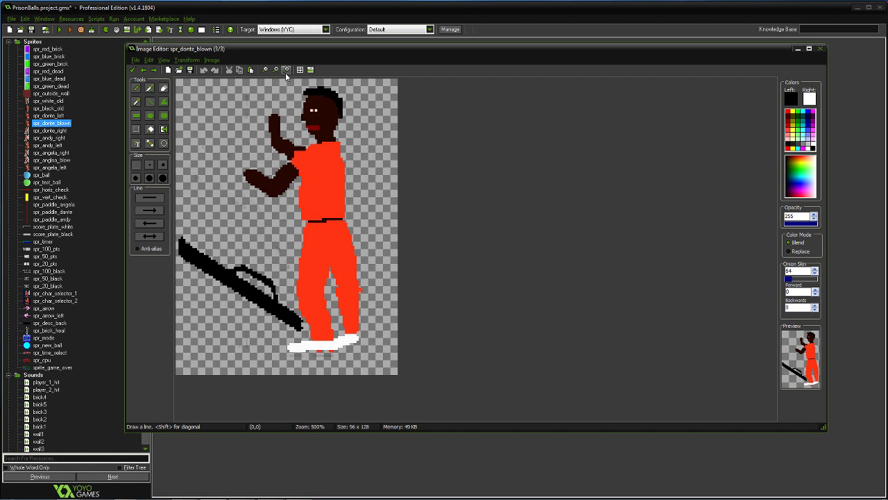
click(164, 89)
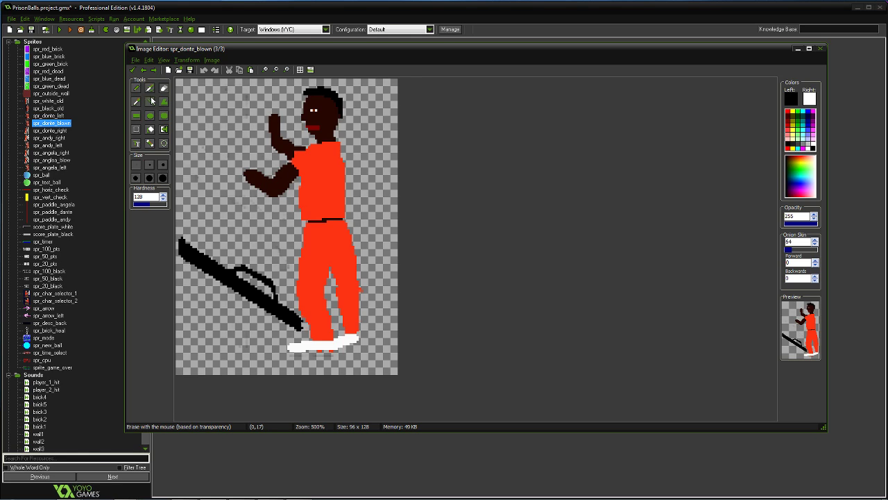
click(137, 131)
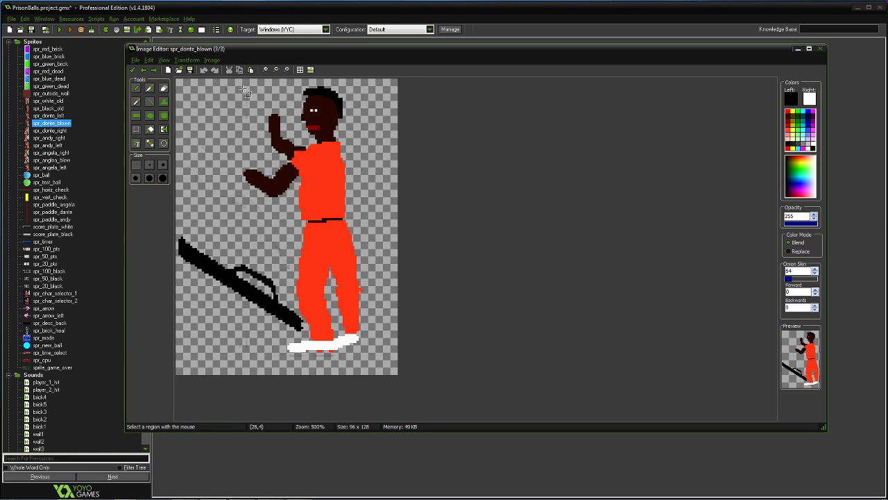
drag(242, 88, 380, 265)
drag(360, 236, 368, 235)
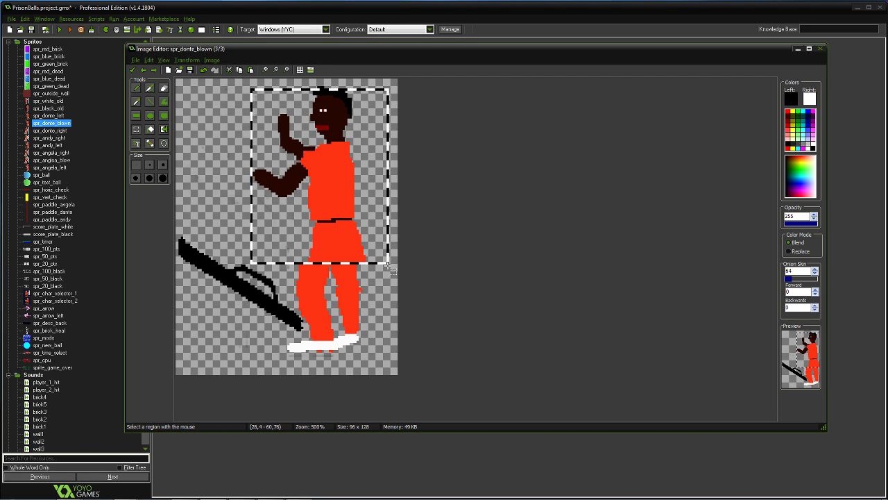
drag(345, 228, 342, 231)
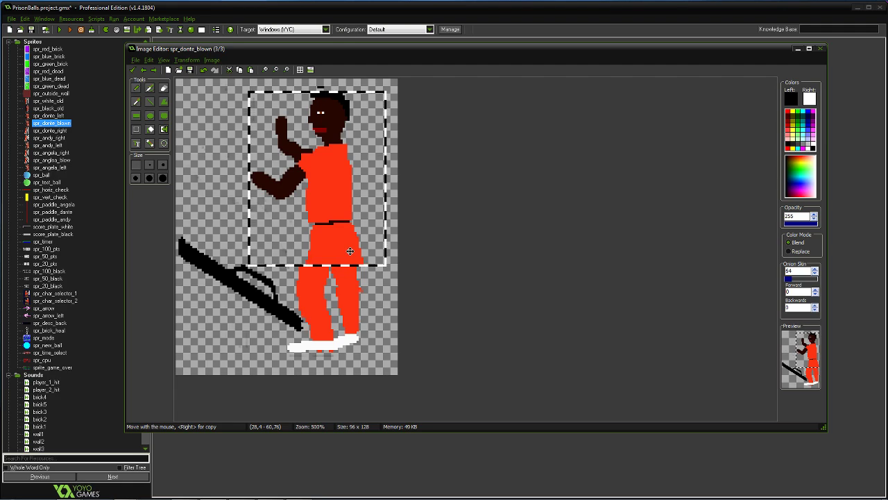
drag(350, 253, 348, 250)
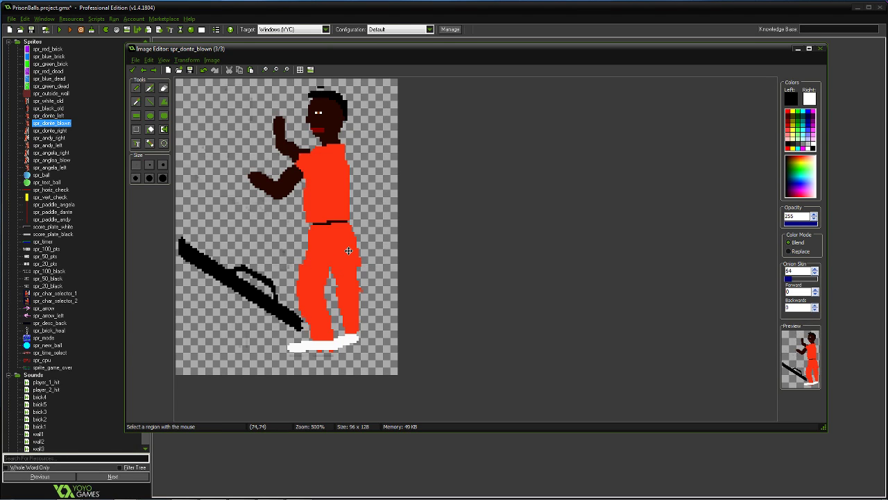
- Erase the stray hair pixels, both forearms and the head from the third frame
click(163, 89)
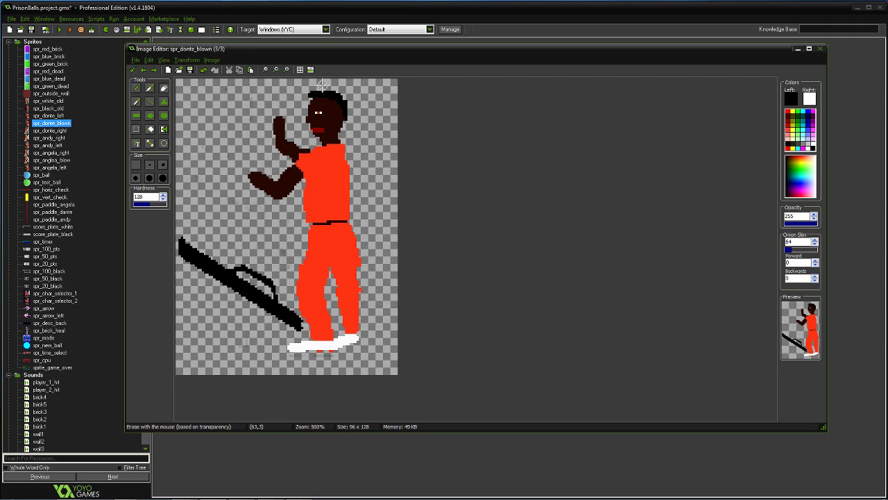
drag(281, 116, 279, 142)
mouse_move(253, 169)
mouse_down()
mouse_move(262, 197)
mouse_move(257, 174)
mouse_move(269, 196)
mouse_move(272, 176)
mouse_move(277, 190)
mouse_move(256, 188)
mouse_move(286, 192)
mouse_up()
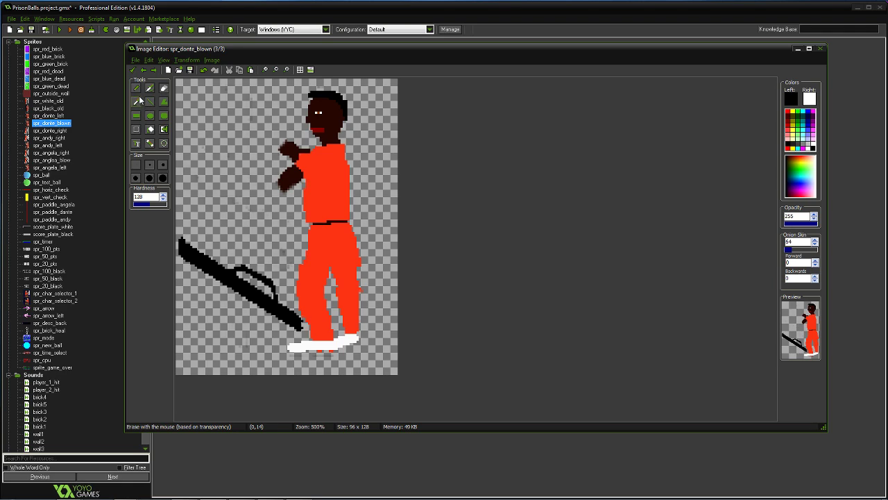
click(150, 102)
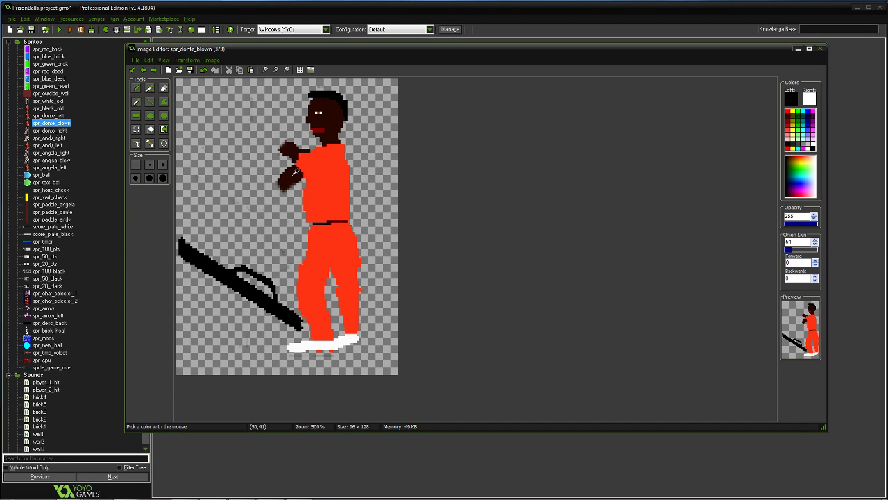
click(164, 88)
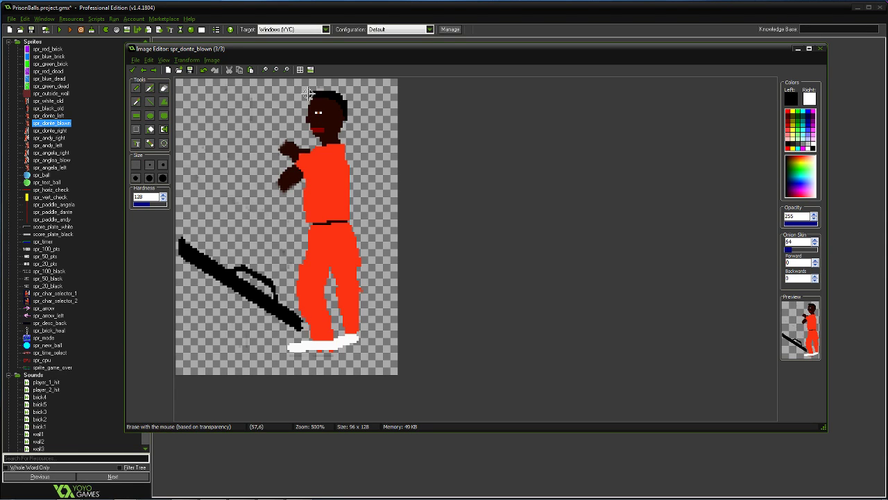
mouse_move(309, 94)
mouse_down()
mouse_move(309, 132)
mouse_move(340, 134)
mouse_move(309, 136)
mouse_move(343, 119)
mouse_move(312, 122)
mouse_move(319, 87)
mouse_move(305, 92)
mouse_move(351, 108)
mouse_move(315, 113)
mouse_move(325, 124)
mouse_move(333, 99)
mouse_move(324, 88)
mouse_move(341, 117)
mouse_move(324, 137)
mouse_up()
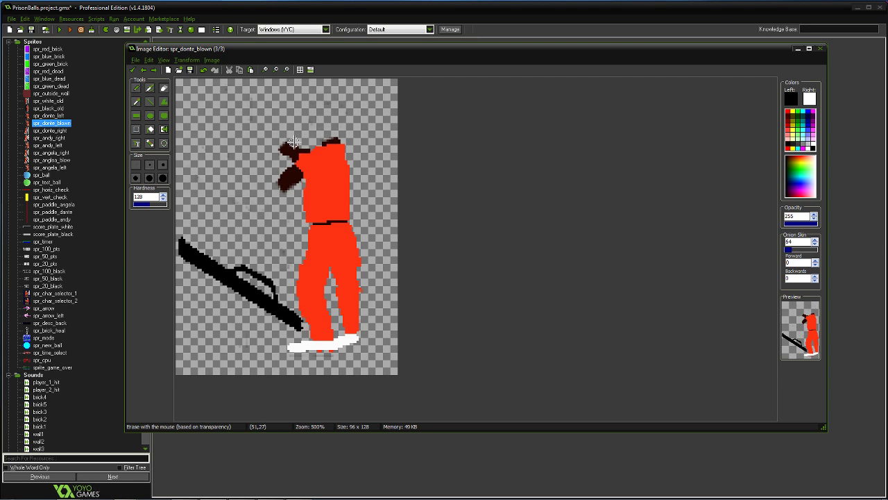
- Repaint a tilted-back head and neck in the dark brown picked from the arm, and add black hair along the back
click(139, 100)
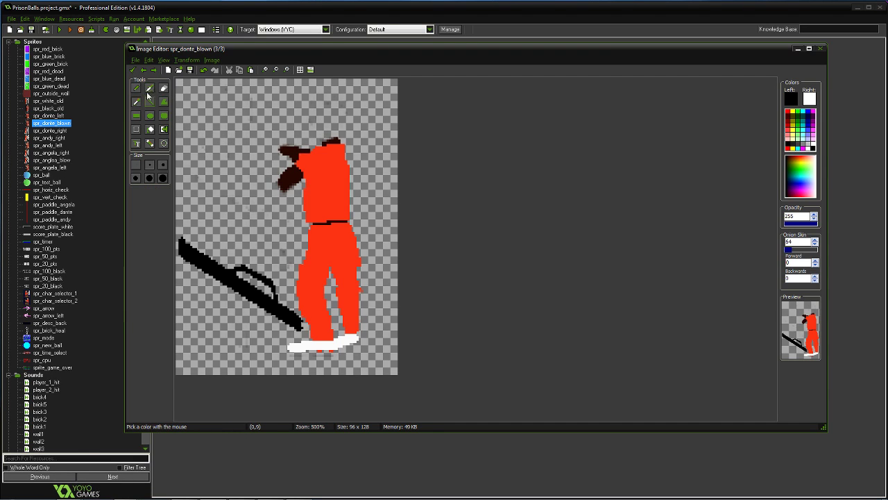
click(282, 146)
click(136, 88)
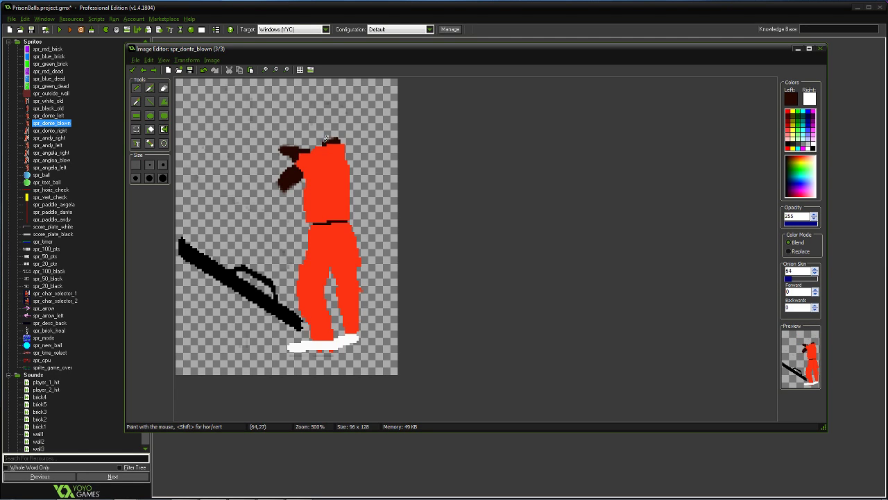
drag(326, 139, 338, 136)
mouse_move(328, 121)
mouse_down()
mouse_move(318, 129)
mouse_move(337, 119)
mouse_move(333, 111)
mouse_move(330, 125)
mouse_move(321, 113)
mouse_move(339, 108)
mouse_move(335, 127)
mouse_move(338, 112)
mouse_move(325, 104)
mouse_move(336, 123)
mouse_move(346, 111)
mouse_move(343, 120)
mouse_move(335, 101)
mouse_move(320, 108)
mouse_move(320, 118)
mouse_move(341, 99)
mouse_move(342, 128)
mouse_up()
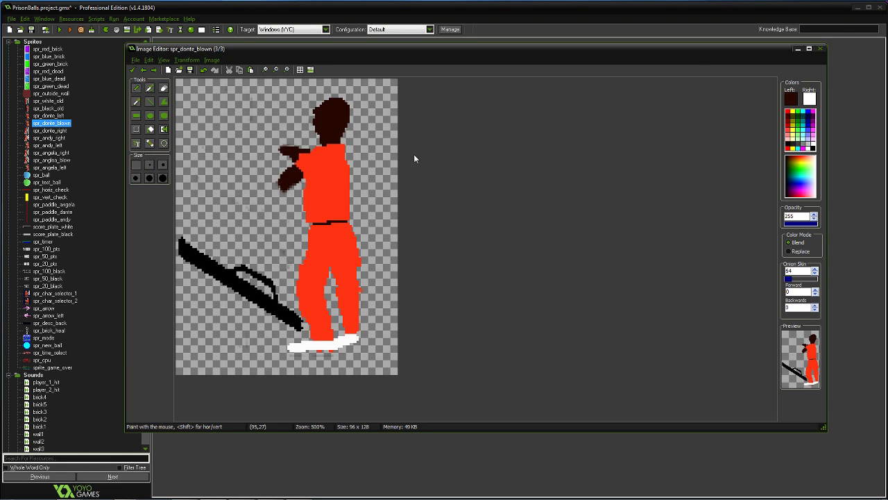
click(789, 142)
drag(339, 97, 344, 102)
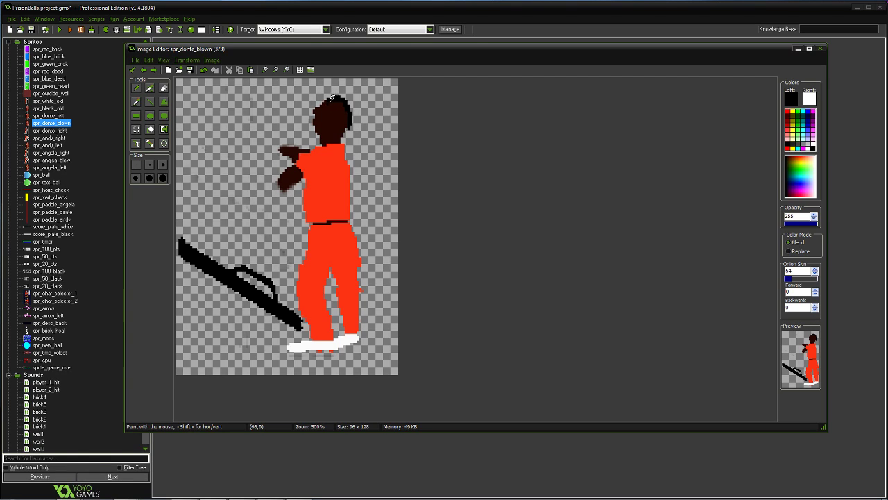
- Paint a small white eye and a dark red mouth on the new head with the smallest brush
click(816, 143)
click(136, 164)
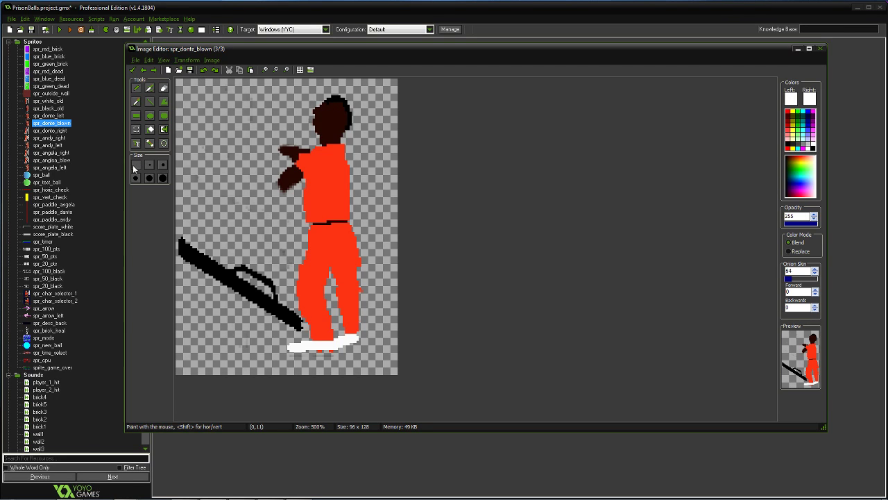
click(322, 107)
click(326, 110)
click(150, 130)
click(788, 116)
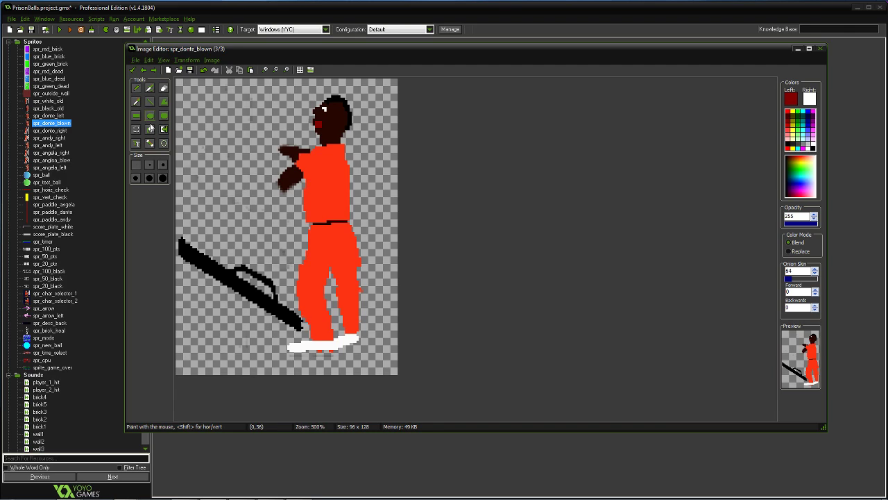
- Paint both forearms raised toward the face in the dark brown picked from the arm
click(136, 102)
click(284, 179)
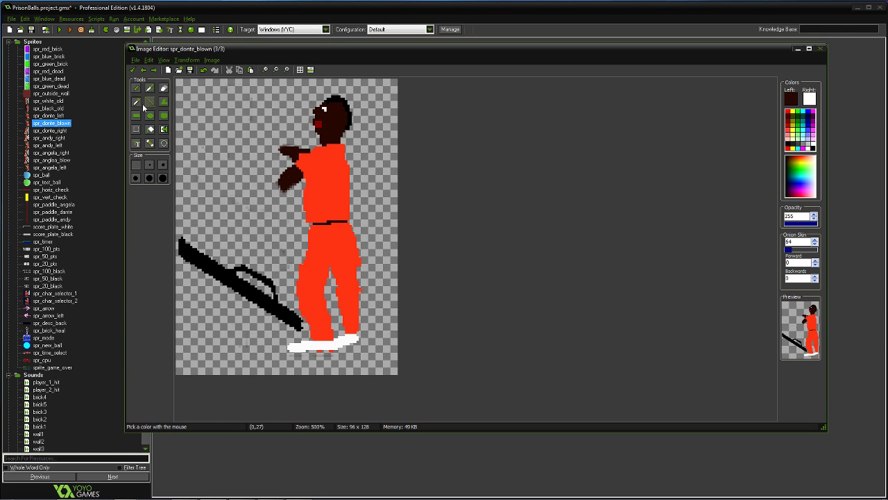
click(151, 165)
click(136, 88)
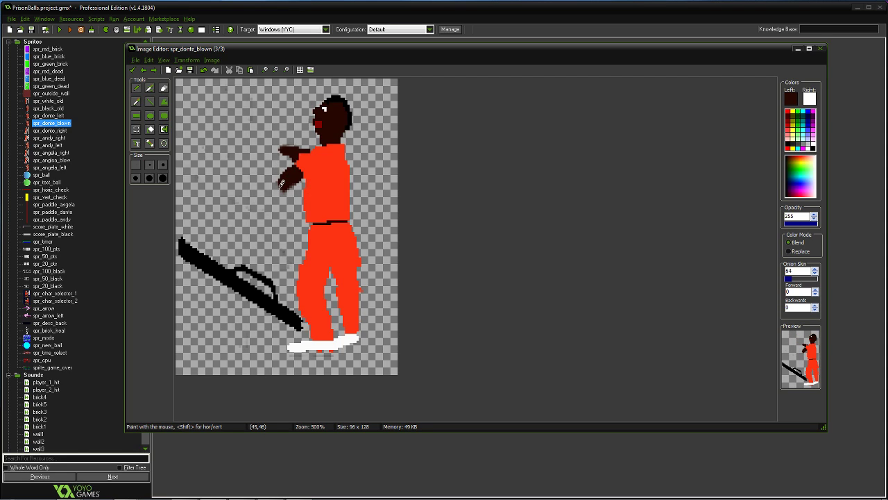
mouse_move(283, 185)
mouse_down()
mouse_move(276, 143)
mouse_move(285, 161)
mouse_move(300, 124)
mouse_move(294, 139)
mouse_up()
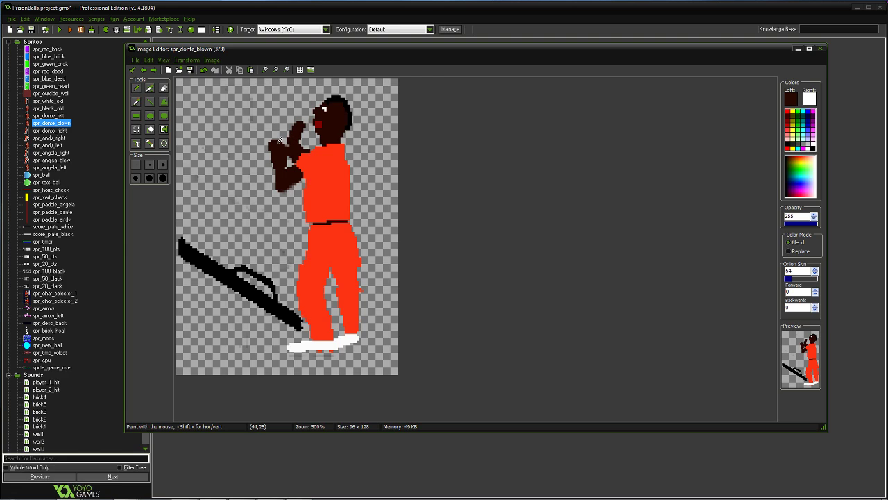
- Draw five thin yellow impact lines around the head and torso with the Line tool and accept the image edit
click(149, 101)
click(796, 110)
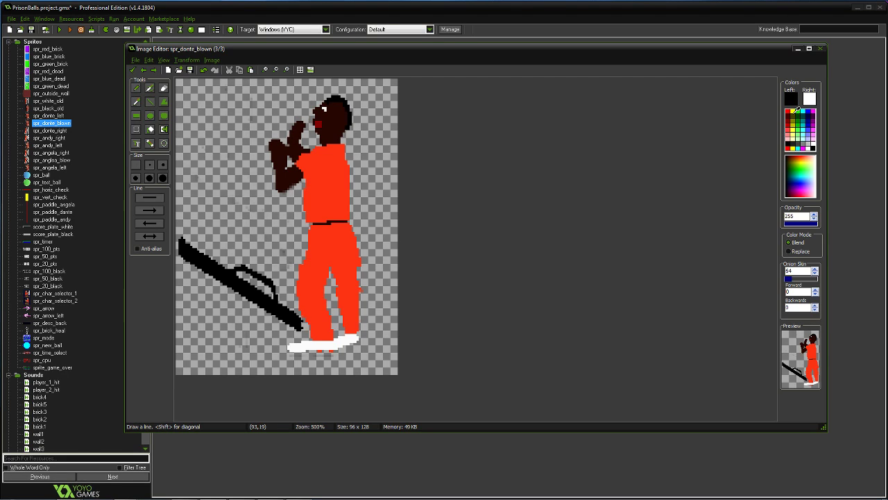
click(792, 110)
drag(284, 112, 264, 95)
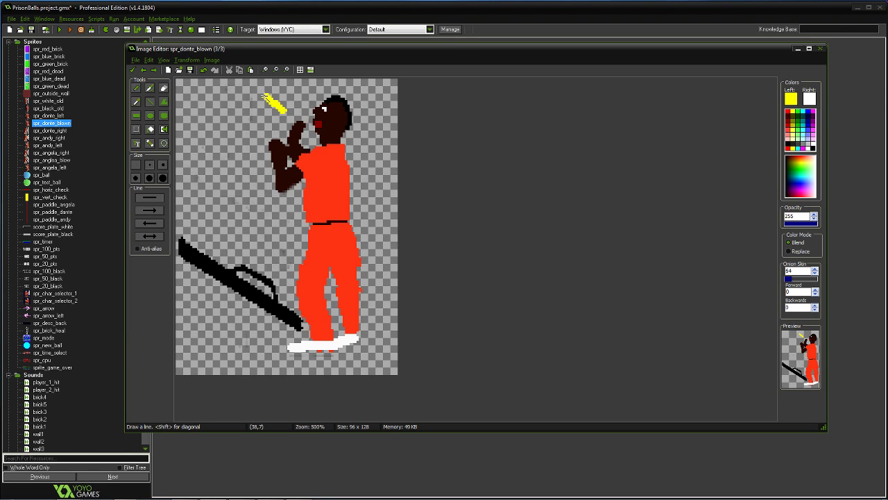
click(204, 71)
drag(271, 108, 248, 88)
drag(244, 142, 211, 131)
drag(380, 106, 397, 98)
drag(387, 191, 397, 195)
click(203, 70)
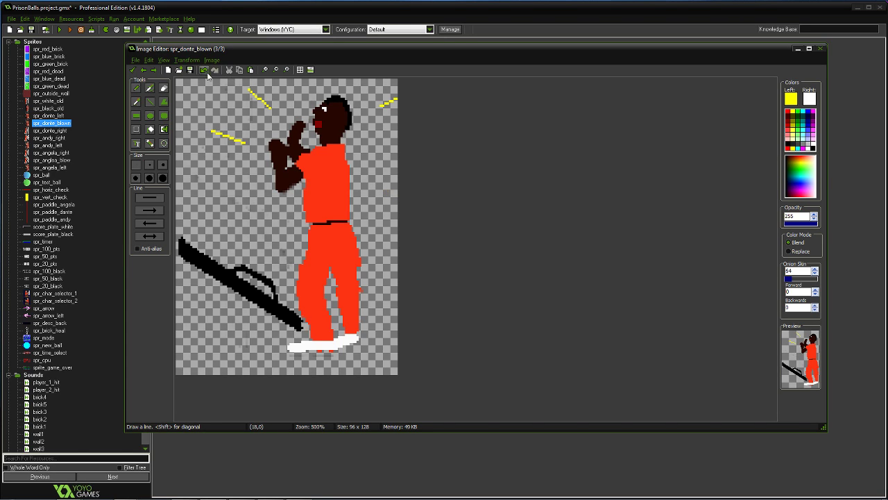
drag(366, 162, 397, 171)
drag(268, 204, 250, 221)
click(133, 71)
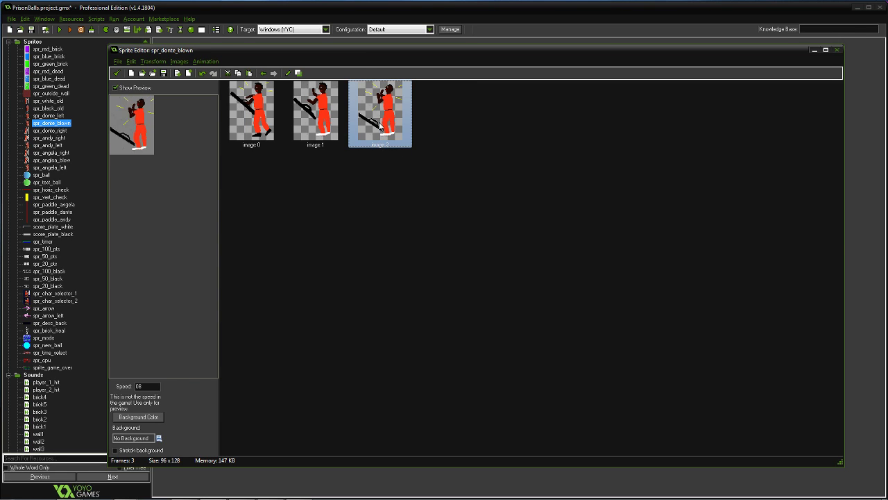
- Duplicate the third frame and open the fourth frame for editing at 500% zoom
key(ctrl+v)
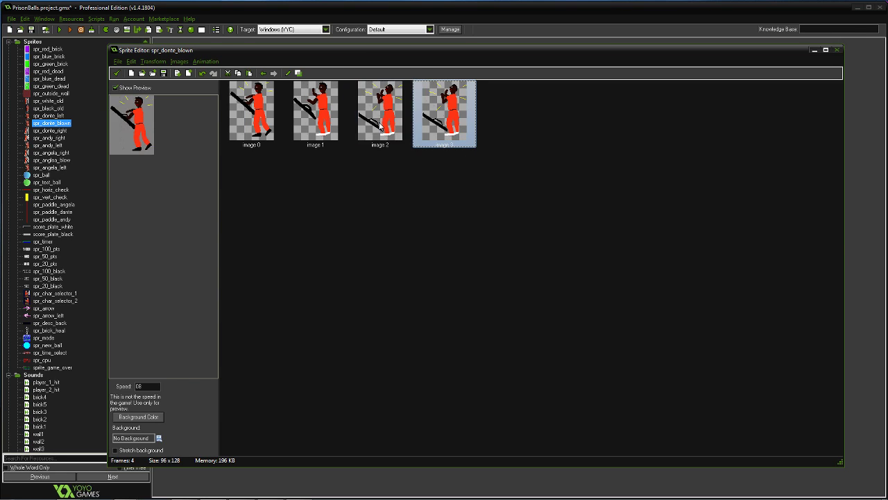
double_click(451, 117)
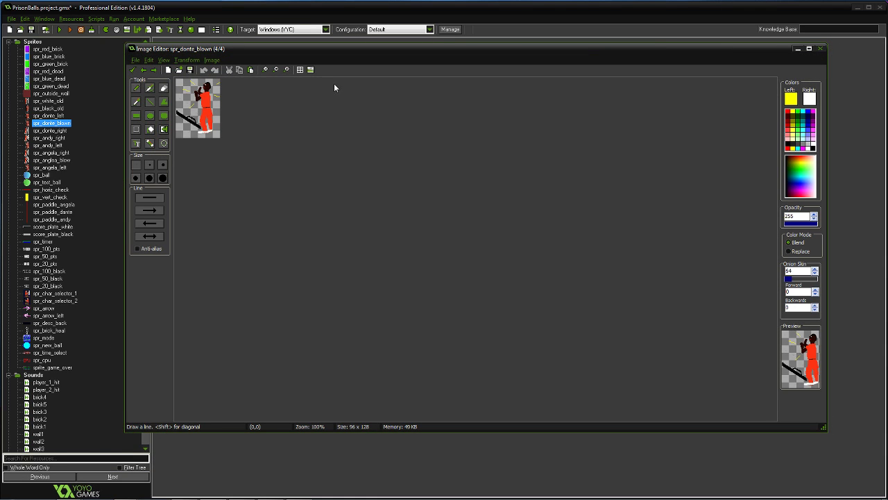
click(288, 69)
click(288, 69)
click(288, 69)
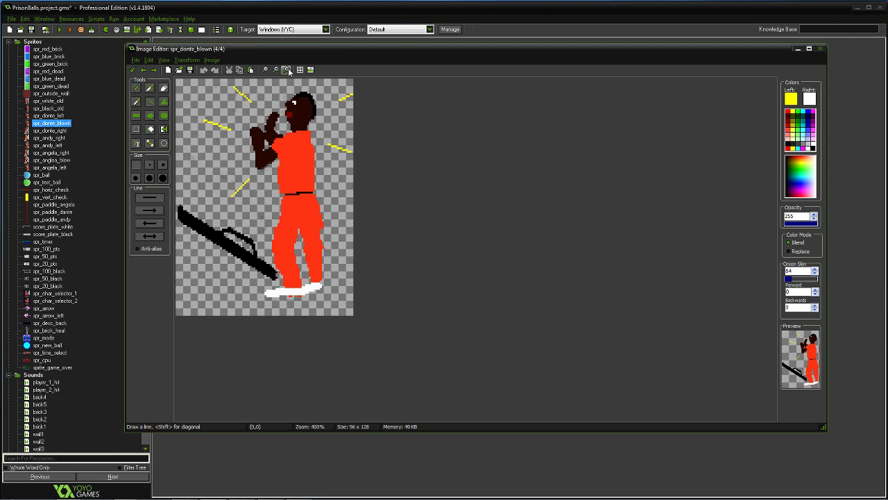
click(288, 69)
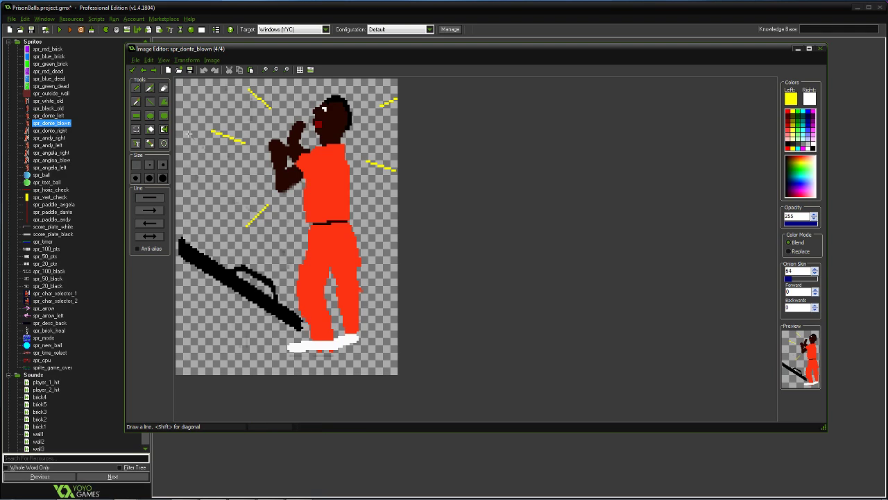
- Erase the tilted black paddle and its handle from the fourth frame
click(163, 87)
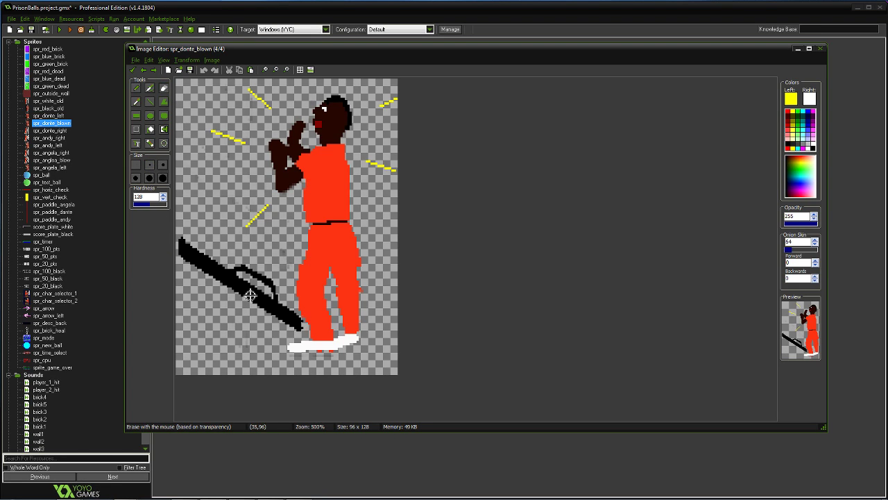
click(295, 323)
mouse_move(298, 324)
mouse_down()
mouse_move(246, 273)
mouse_move(263, 303)
mouse_up()
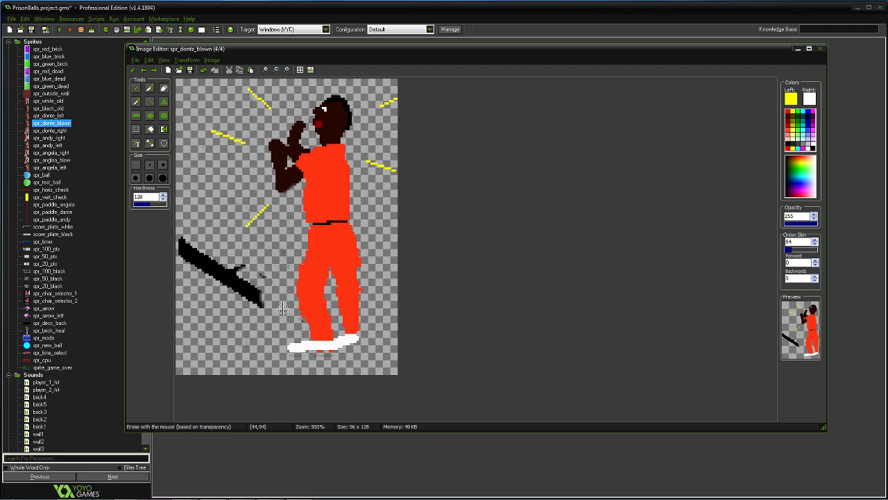
mouse_move(262, 301)
mouse_down()
mouse_move(254, 290)
mouse_move(261, 278)
mouse_move(241, 282)
mouse_move(245, 266)
mouse_up()
click(251, 284)
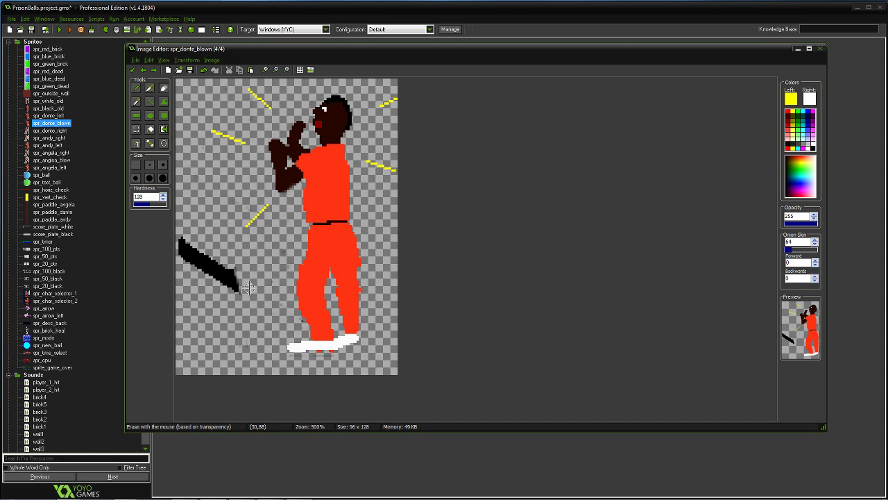
mouse_move(243, 280)
mouse_down()
mouse_move(229, 283)
mouse_move(239, 263)
mouse_move(227, 288)
mouse_move(179, 243)
mouse_move(220, 285)
mouse_move(203, 261)
mouse_move(208, 282)
mouse_move(189, 243)
mouse_move(215, 258)
mouse_up()
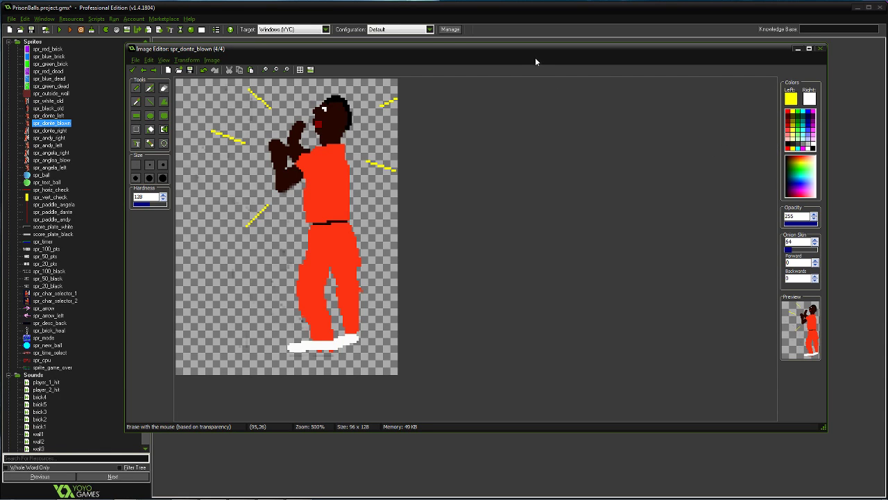
drag(545, 59, 555, 57)
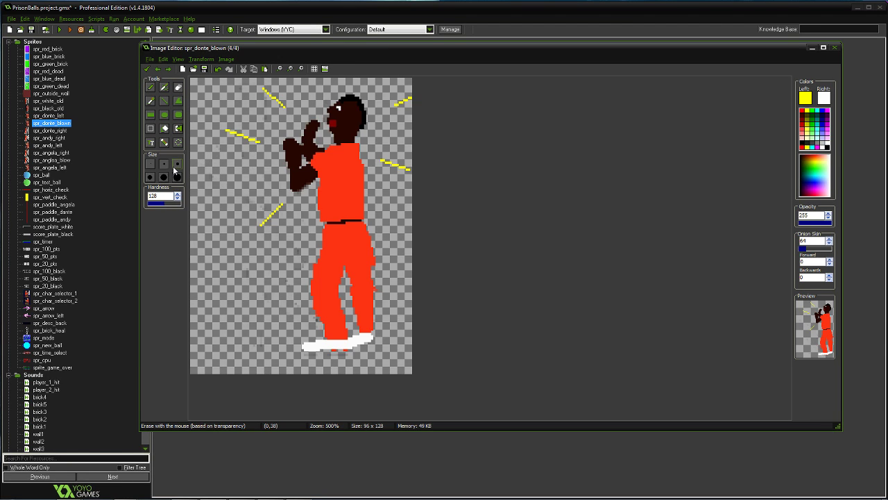
- Erase the five yellow impact lines around the character and trim the outer edge of the raised forearm
drag(281, 204, 262, 223)
mouse_move(256, 139)
mouse_down()
mouse_move(222, 130)
mouse_move(229, 135)
mouse_up()
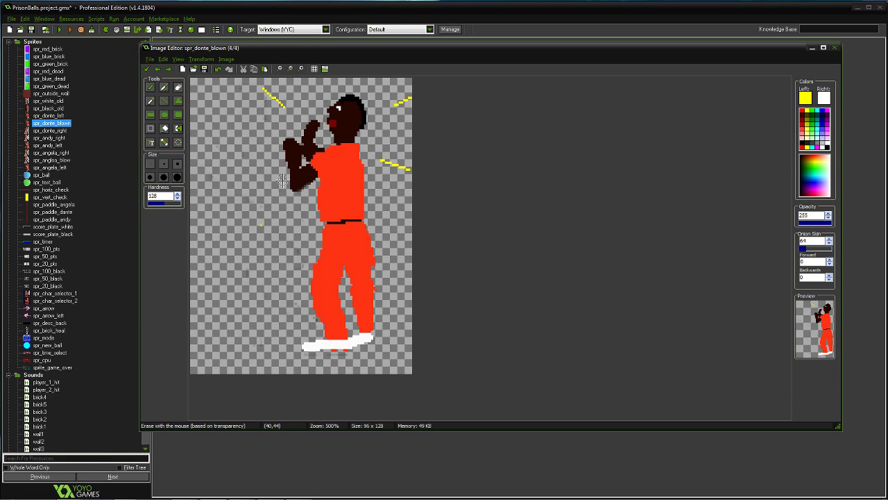
mouse_move(281, 170)
mouse_down()
mouse_move(294, 138)
mouse_move(288, 170)
mouse_up()
mouse_move(279, 112)
mouse_down()
mouse_move(287, 104)
mouse_move(268, 88)
mouse_up()
drag(386, 102, 394, 111)
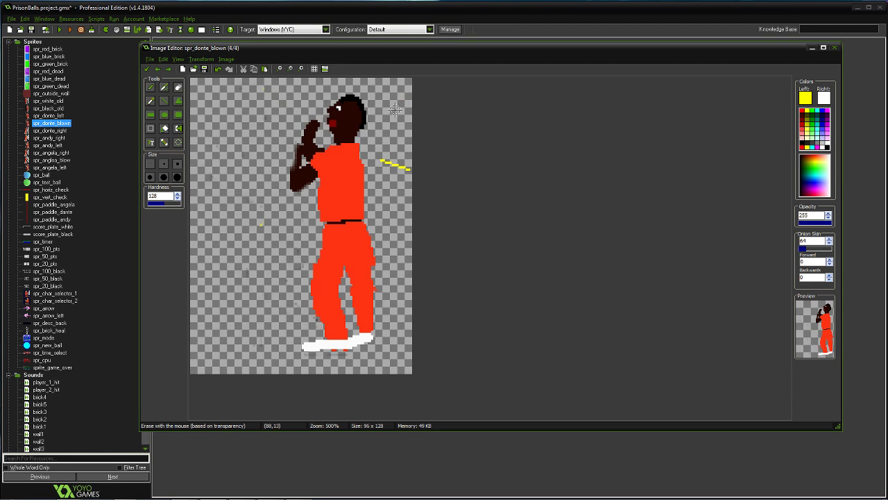
drag(390, 157, 402, 174)
click(261, 224)
- Draw the fallen paddle as two overlapping thick black lines across the feet with the Line tool and accept the image edit
click(152, 100)
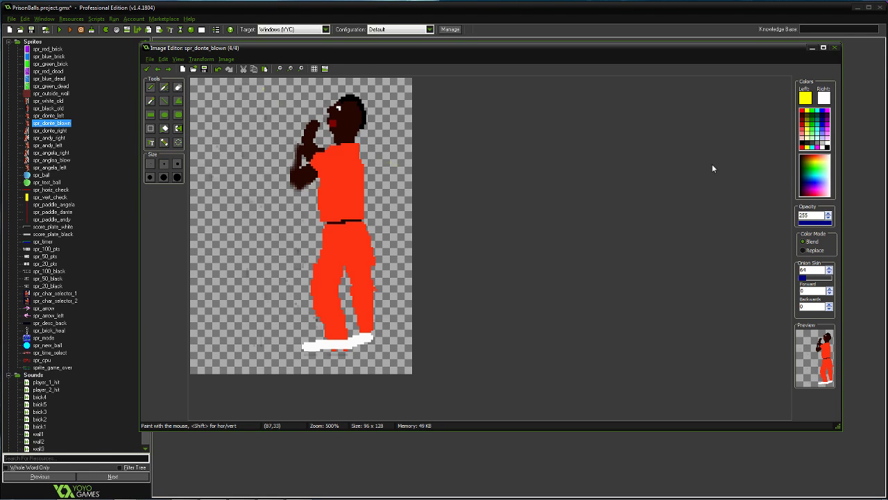
click(809, 142)
drag(197, 321, 310, 333)
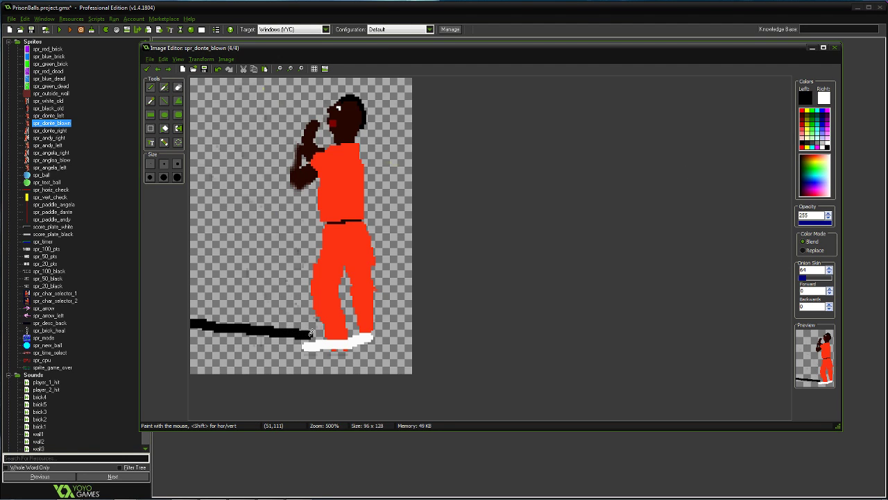
click(217, 69)
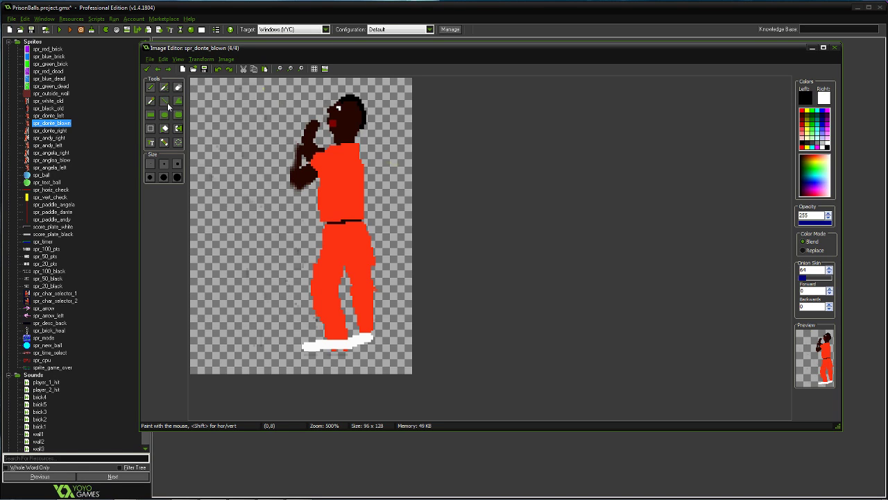
click(164, 101)
drag(193, 325, 321, 341)
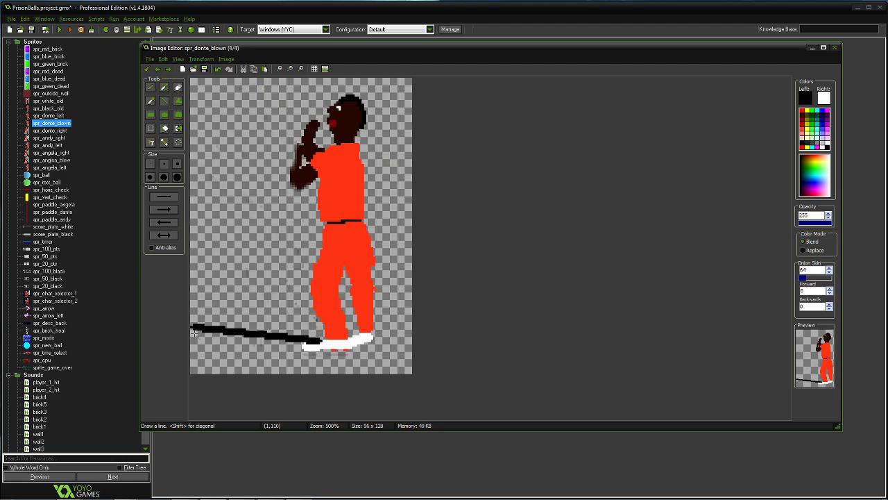
drag(194, 332, 355, 346)
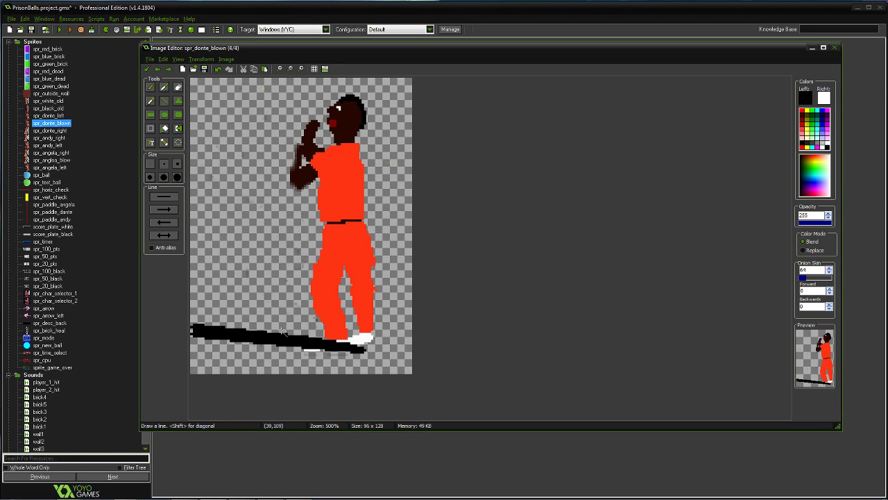
click(158, 70)
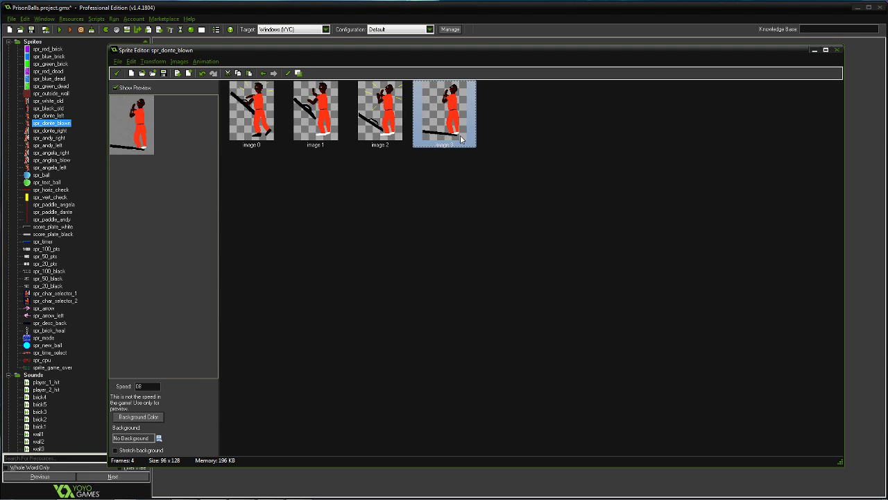
- Append eleven copies of the fourth frame to the end of the animation
key(ctrl+v)
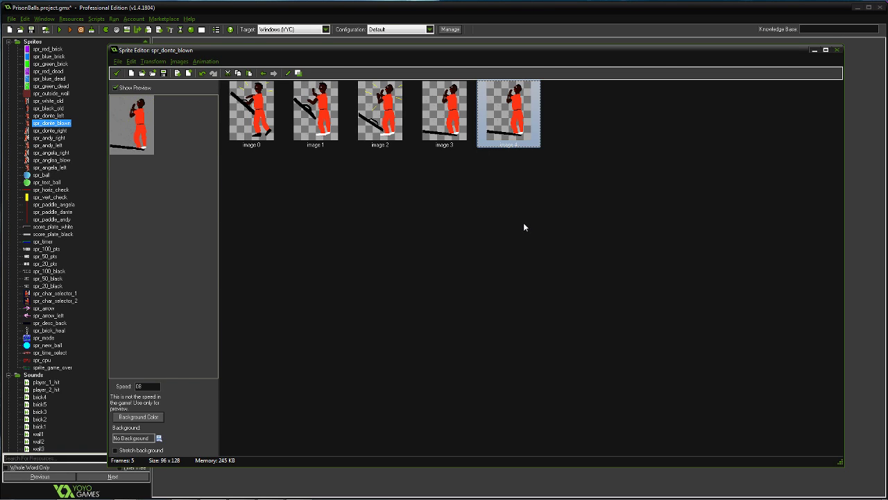
key(ctrl+v)
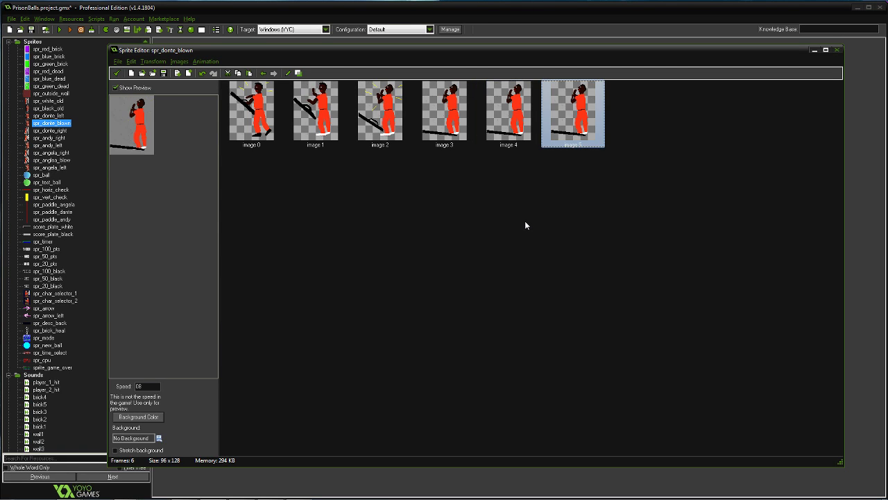
key(ctrl+v)
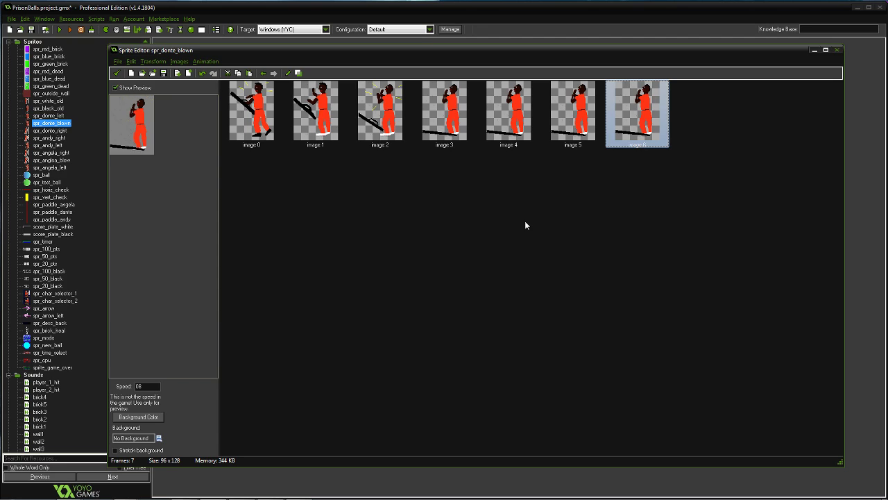
key(ctrl+v)
key(ctrl+v)
key(ctrl+v)
key(ctrl+v)
key(ctrl+v)
key(ctrl+v)
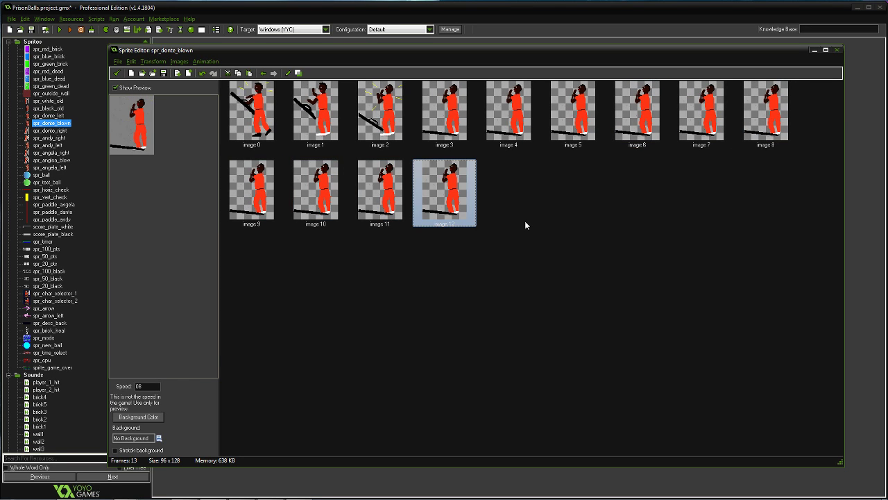
key(ctrl+v)
key(ctrl+v)
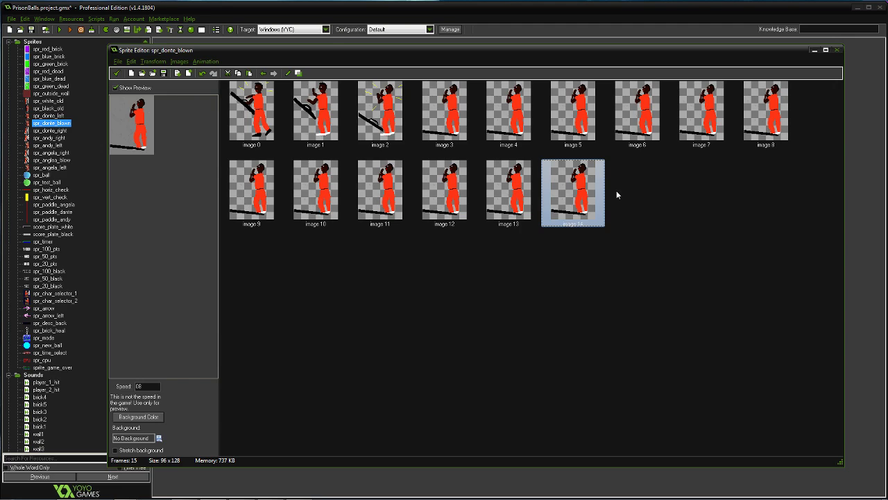
- In image 6, draw four thick yellow impact lines in front of the character's head and torso with the Line tool
click(635, 129)
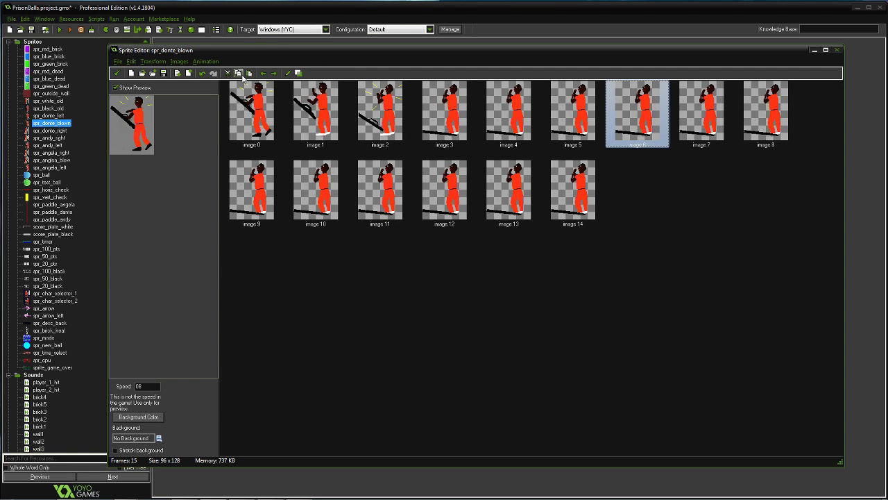
double_click(635, 115)
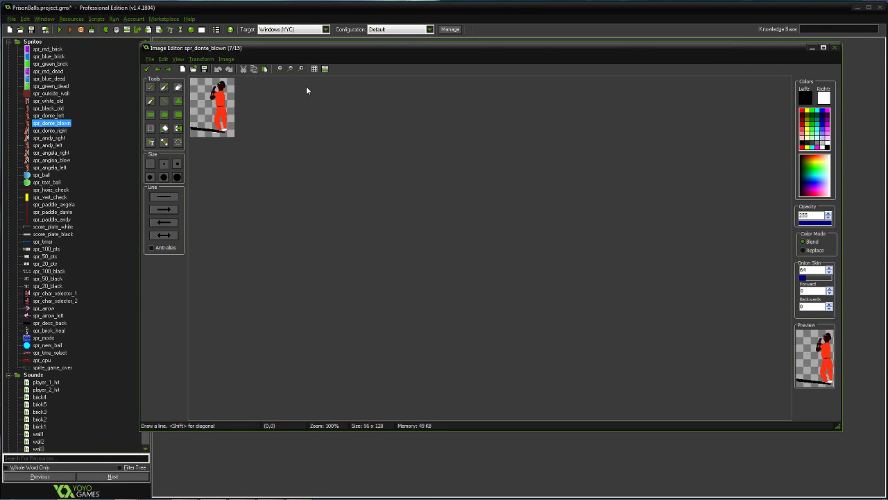
click(300, 68)
click(300, 69)
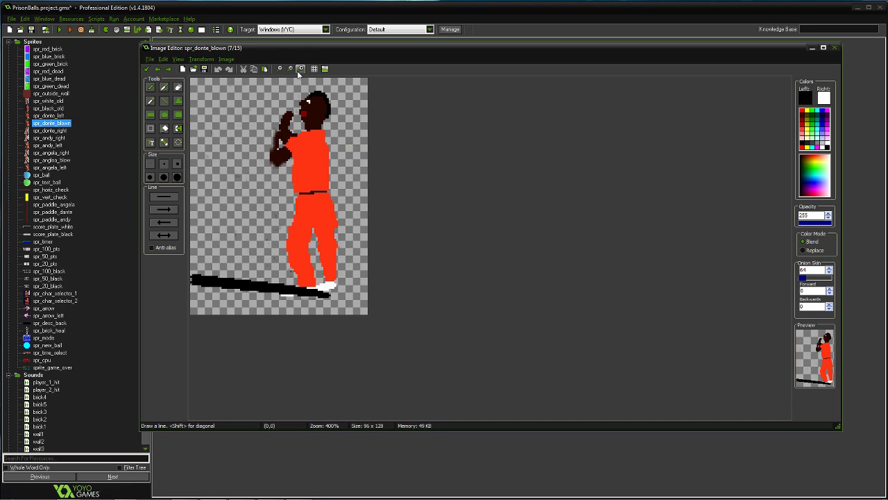
click(299, 69)
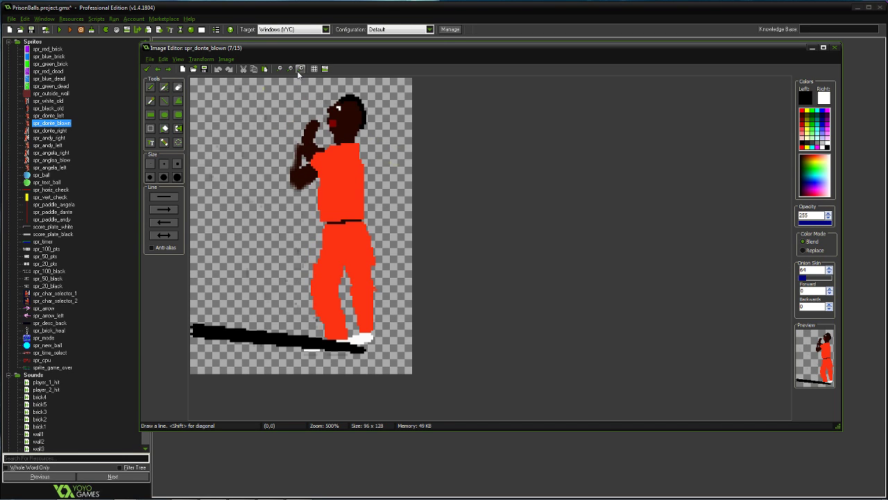
click(810, 110)
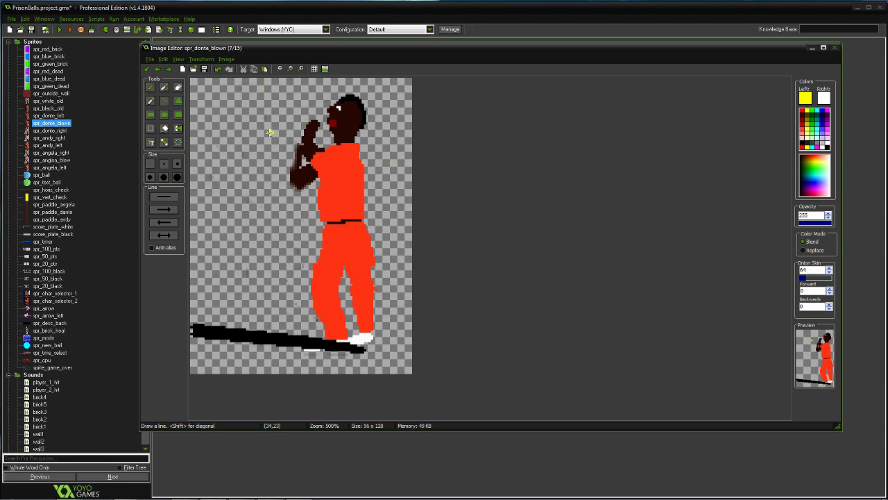
drag(271, 133, 225, 102)
drag(299, 108, 284, 81)
drag(261, 174, 206, 188)
drag(306, 223, 277, 295)
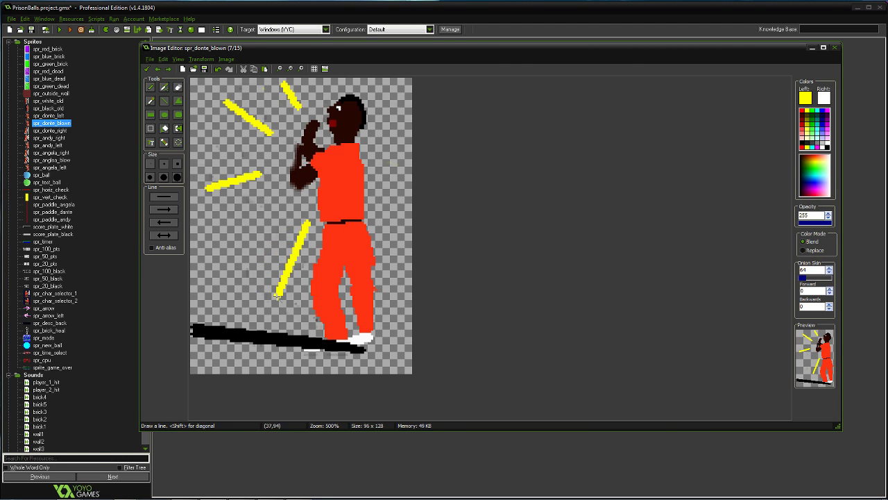
click(218, 69)
drag(284, 221, 252, 262)
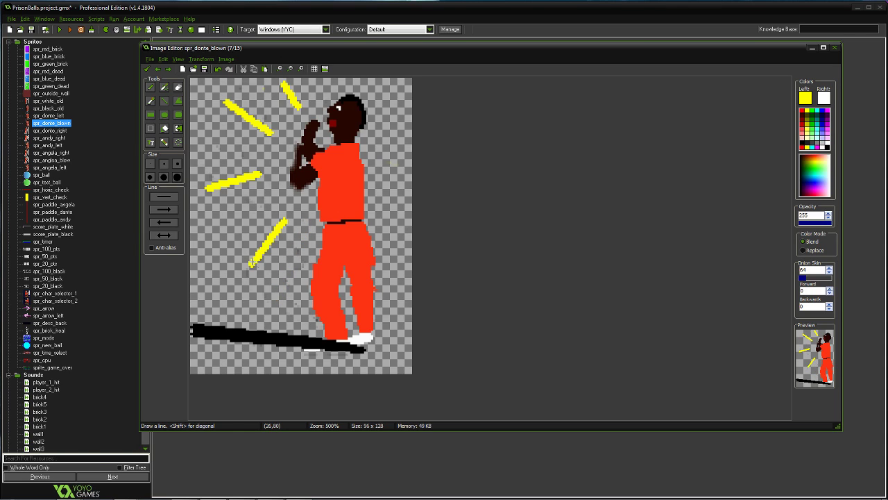
- Draw three short thick yellow impact lines behind the character and accept the image edit
drag(387, 143, 404, 136)
drag(378, 94, 393, 82)
drag(382, 212, 404, 240)
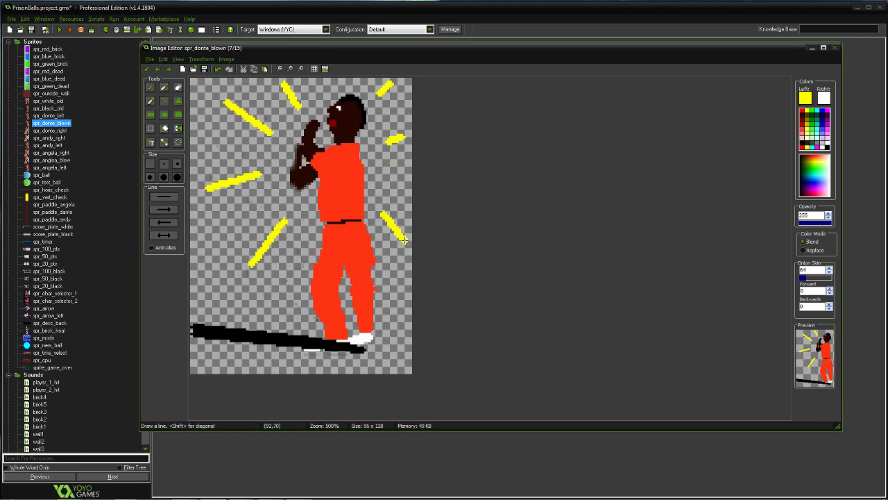
click(147, 69)
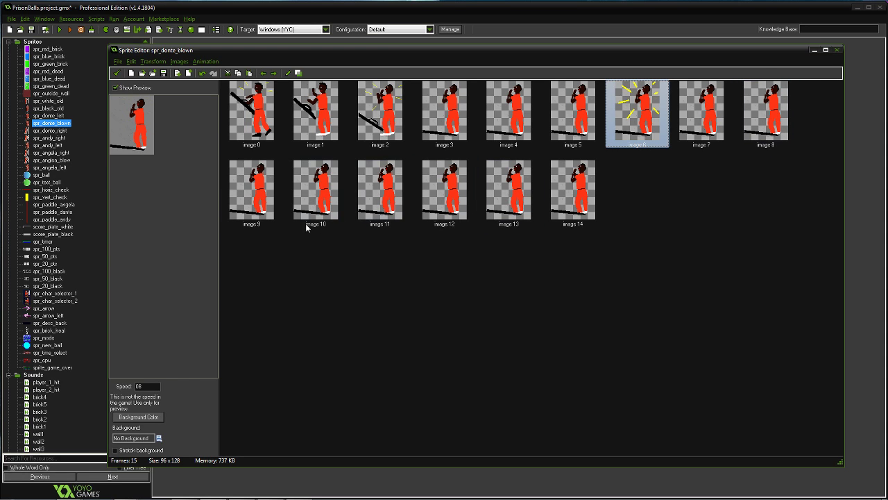
- In image 9, draw six thick magenta impact lines around the character with the Line tool
click(263, 221)
double_click(265, 222)
click(302, 68)
click(302, 68)
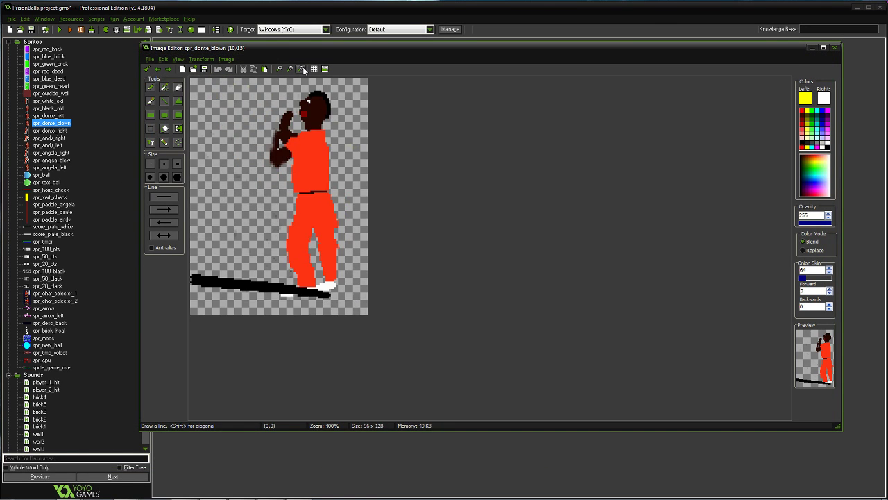
click(302, 68)
click(302, 68)
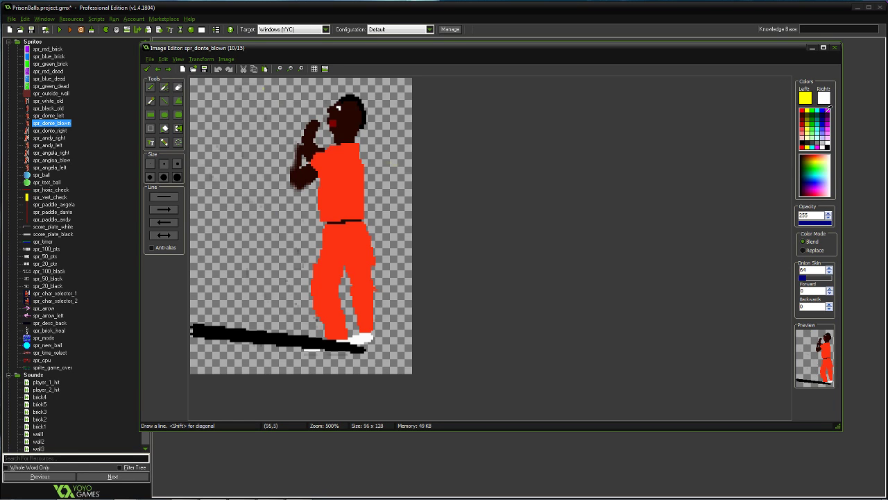
click(827, 110)
drag(275, 125, 211, 90)
drag(256, 183, 216, 202)
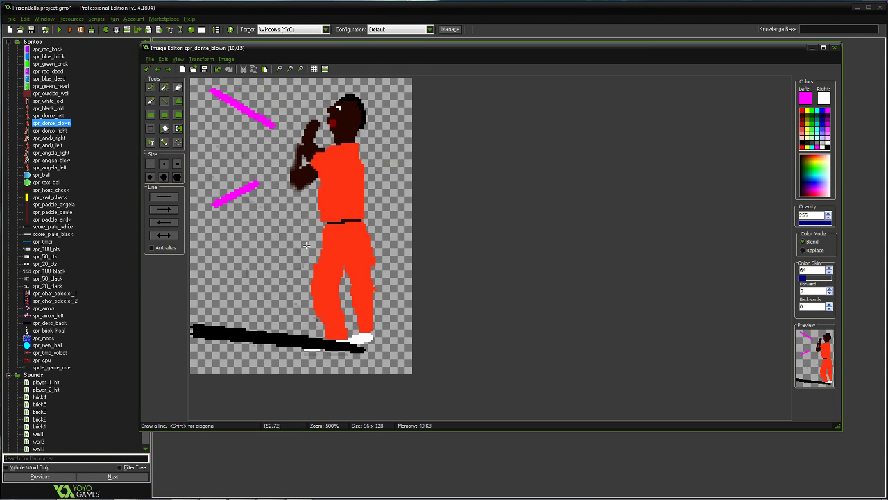
drag(312, 242, 276, 298)
drag(389, 181, 408, 164)
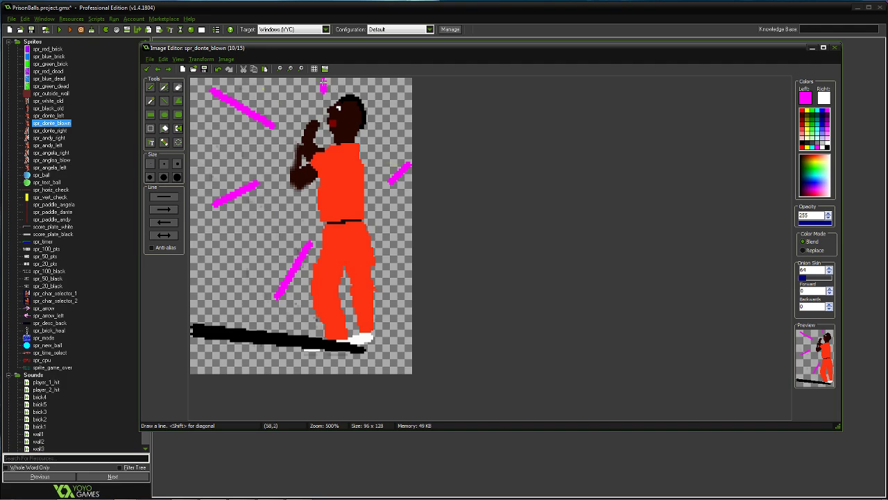
drag(386, 104, 406, 91)
- Rotate the image 9 drawing slightly clockwise and switch to the Eraser tool
click(197, 60)
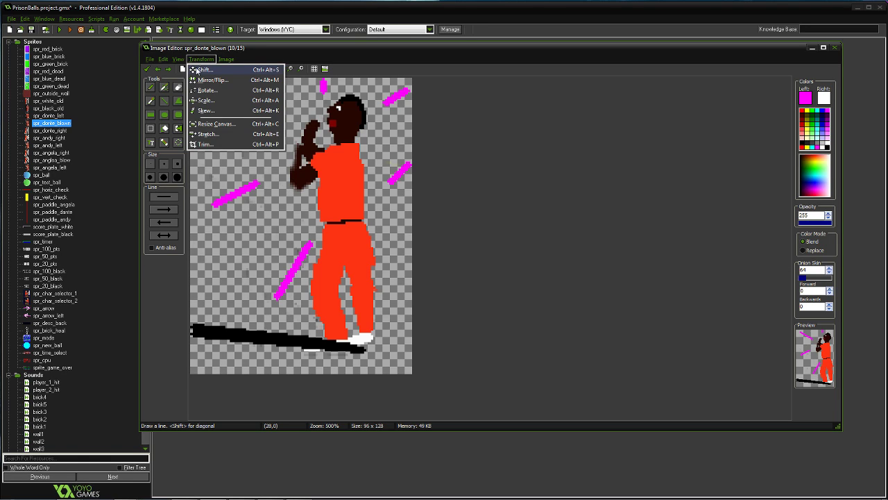
click(205, 90)
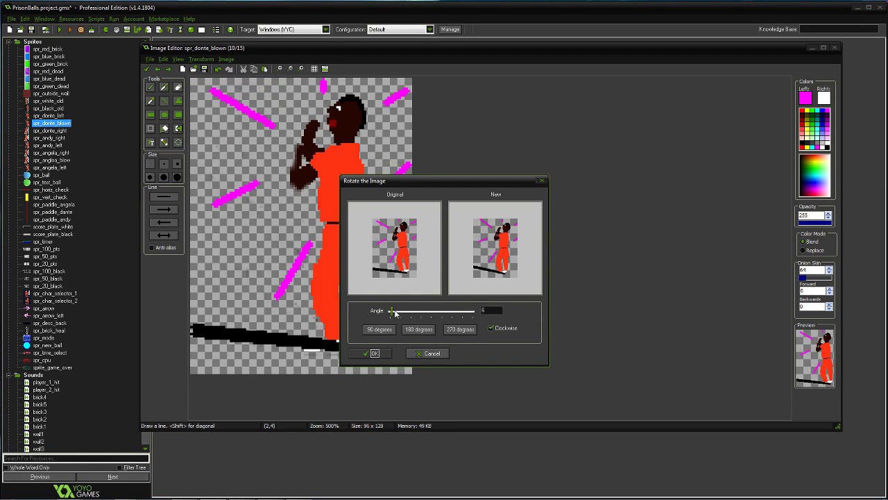
drag(394, 314, 392, 310)
click(369, 353)
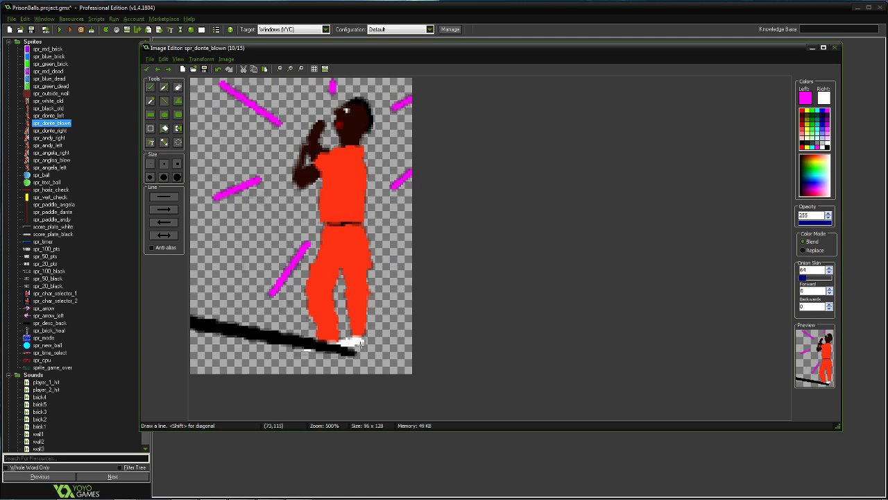
click(177, 87)
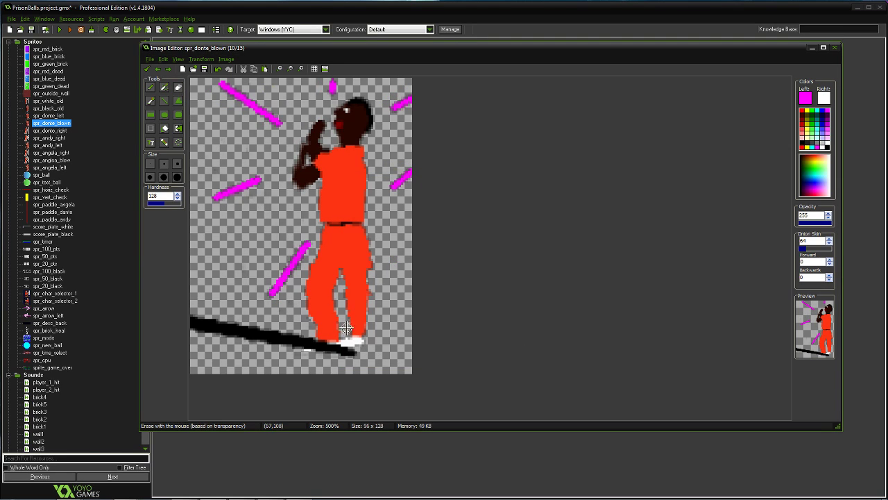
- In image 9, erase the black paddle and the magenta lines behind the character, and accept the image edits
mouse_move(349, 347)
mouse_down()
mouse_move(354, 354)
mouse_move(189, 319)
mouse_move(262, 330)
mouse_move(199, 314)
mouse_move(337, 349)
mouse_move(323, 345)
mouse_up()
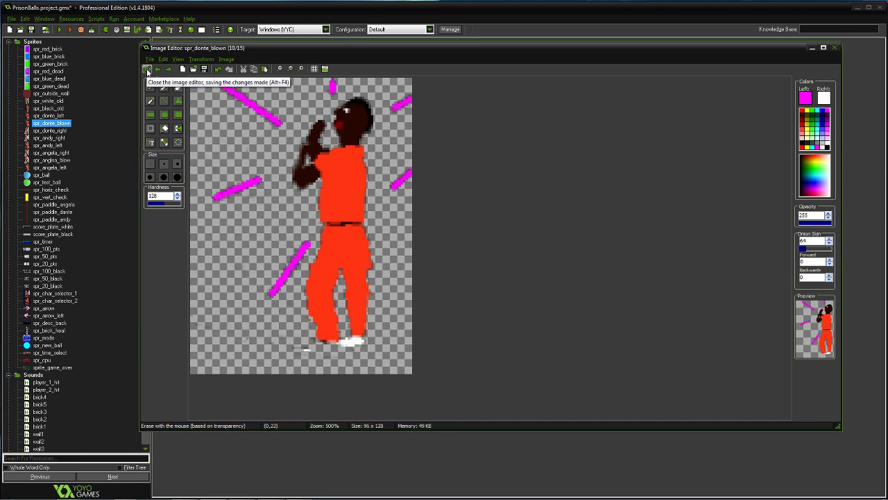
click(147, 71)
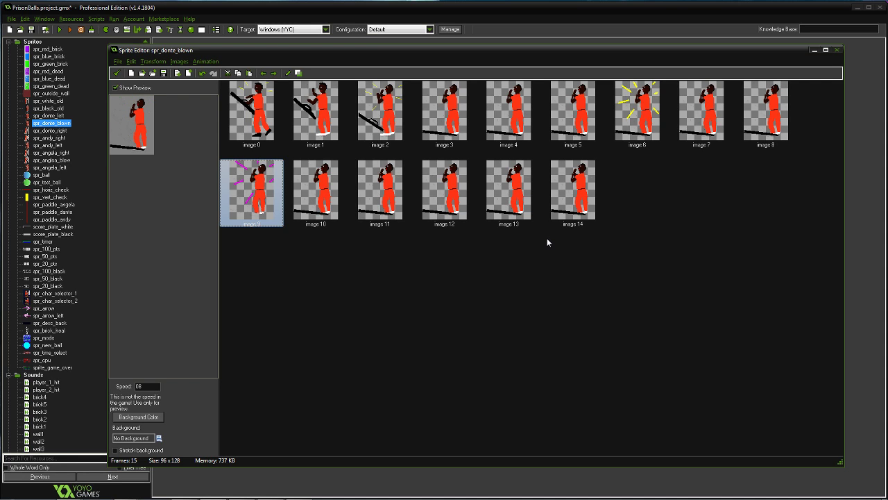
double_click(251, 191)
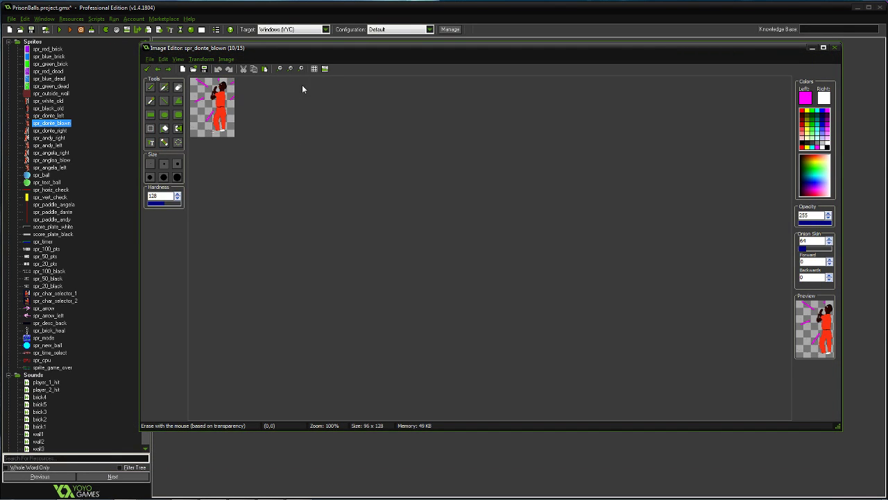
click(301, 68)
click(301, 68)
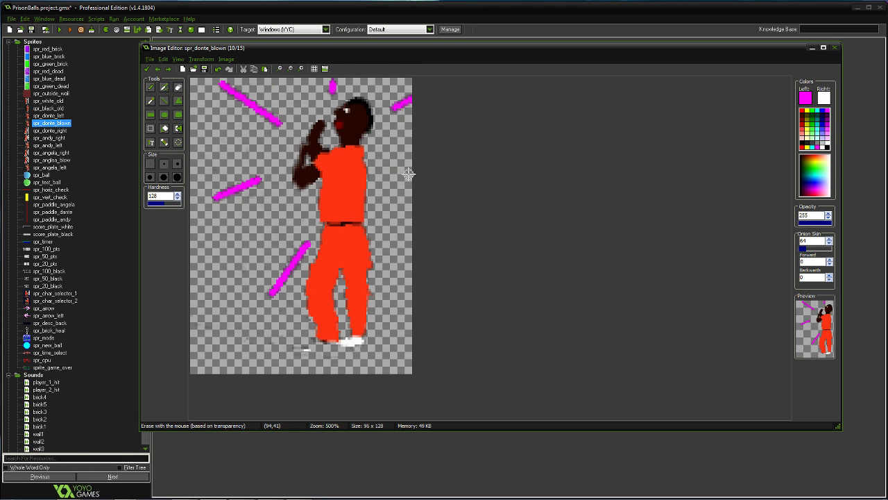
mouse_move(402, 115)
mouse_down()
mouse_move(395, 106)
mouse_move(412, 95)
mouse_move(409, 111)
mouse_up()
click(146, 69)
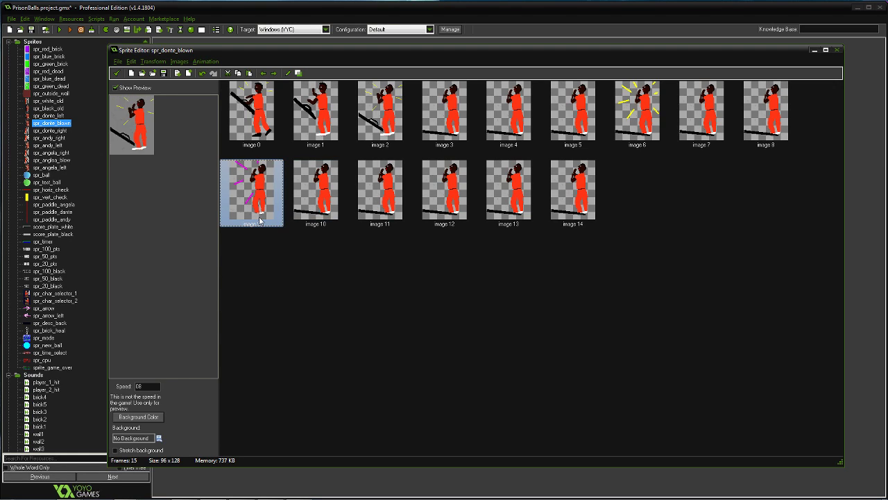
- Duplicate image 9 and erase all magenta impact lines from the copy
key(ctrl+v)
double_click(309, 170)
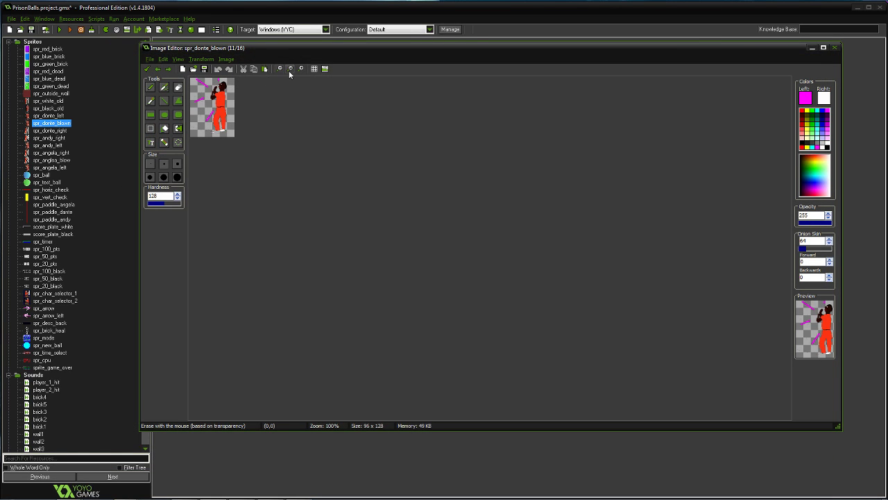
click(302, 70)
click(302, 69)
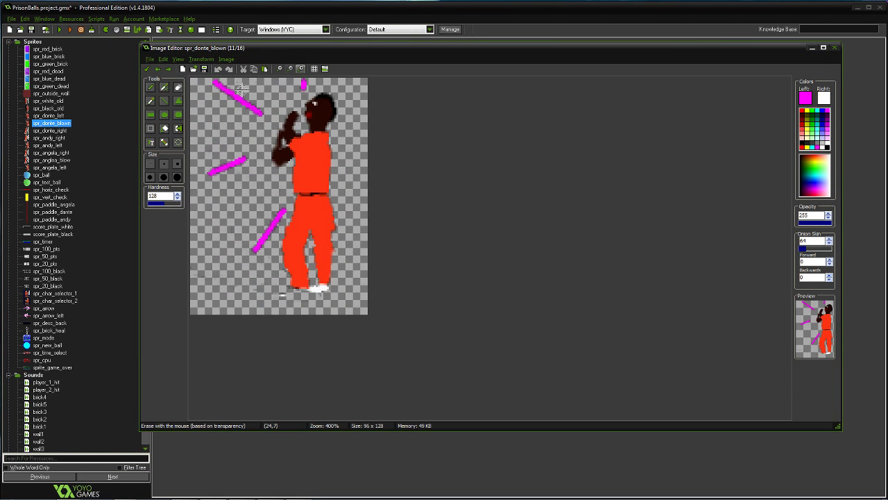
mouse_move(261, 113)
mouse_down()
mouse_move(213, 78)
mouse_move(221, 95)
mouse_move(235, 93)
mouse_move(247, 118)
mouse_up()
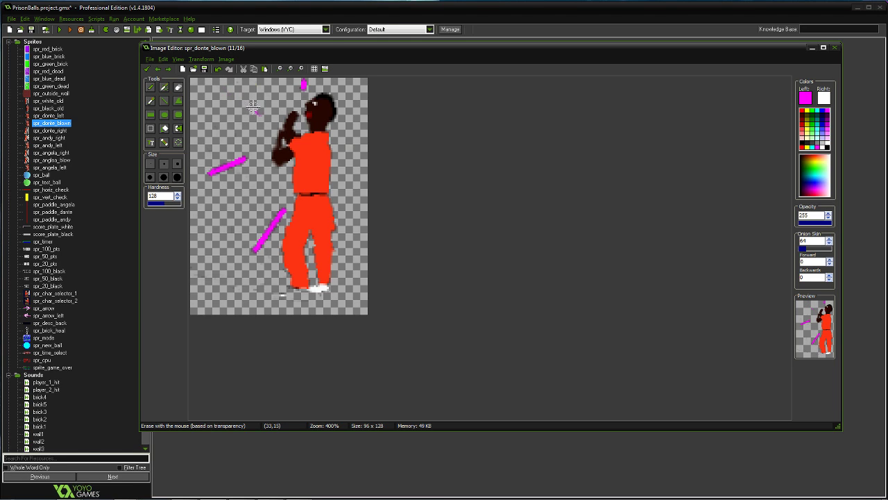
drag(308, 79, 313, 83)
mouse_move(208, 174)
mouse_down()
mouse_move(243, 160)
mouse_move(208, 172)
mouse_move(224, 167)
mouse_up()
mouse_move(231, 199)
mouse_down()
mouse_move(277, 208)
mouse_move(250, 244)
mouse_move(281, 211)
mouse_move(252, 257)
mouse_up()
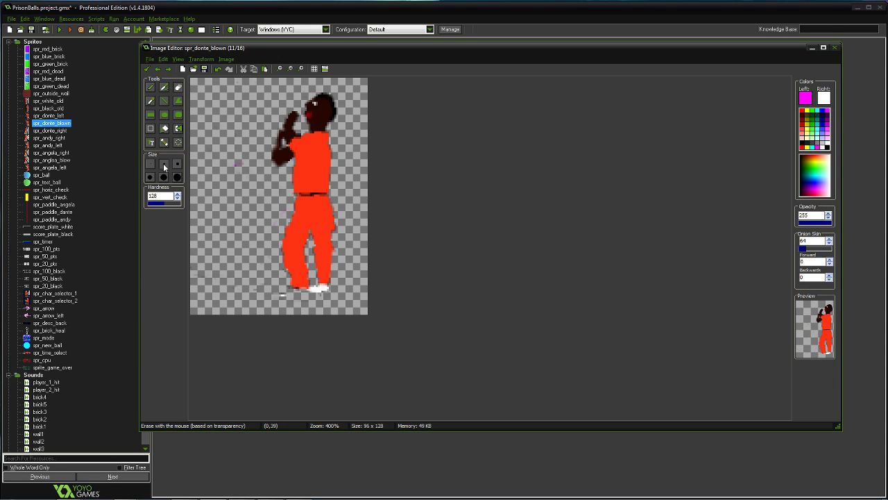
- Erase the stray white mark near the feet and repaint the character's front shoe in white
click(281, 296)
click(151, 88)
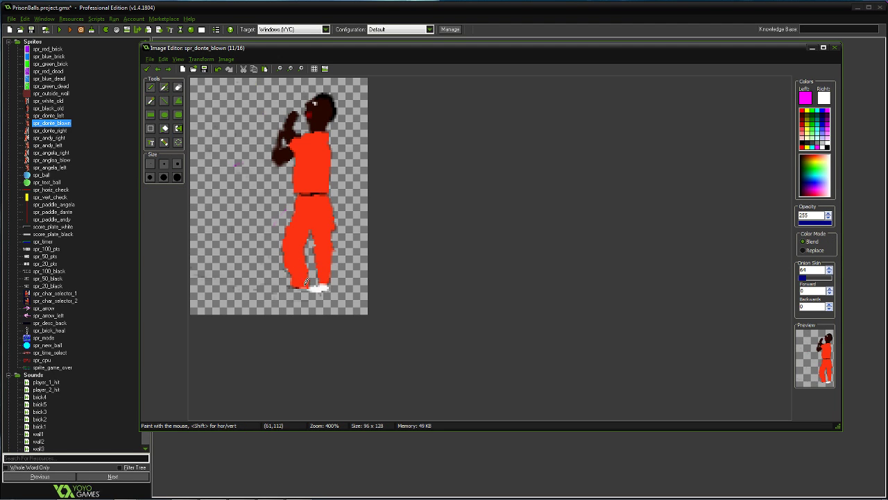
right_drag(306, 287, 285, 292)
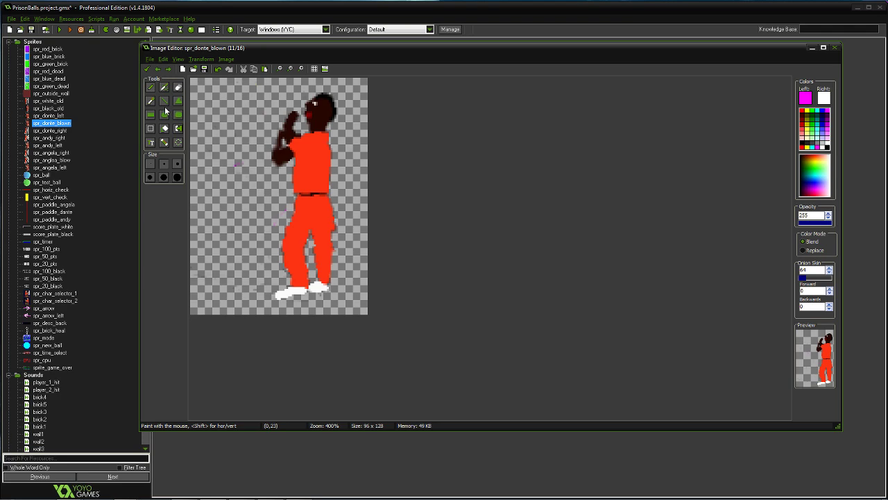
- Thicken the character's raised forearm with the sampled dark skin colour, and set the drawing colour to black
click(149, 102)
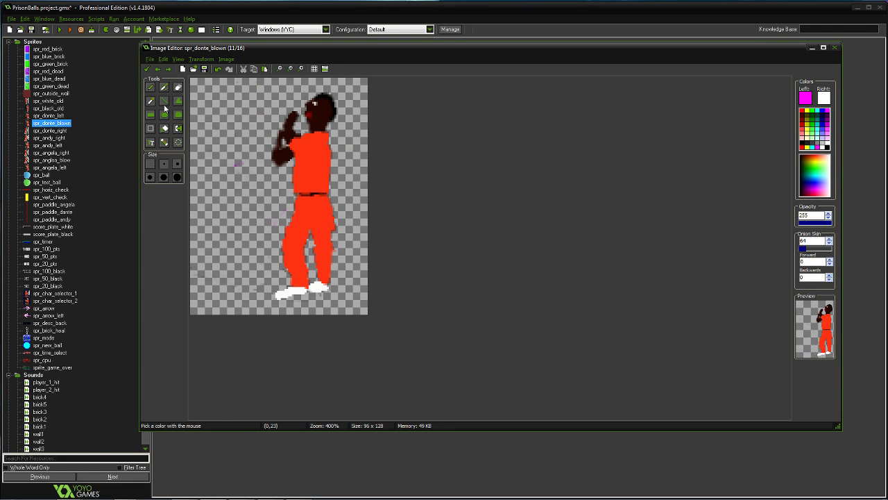
click(303, 118)
click(151, 88)
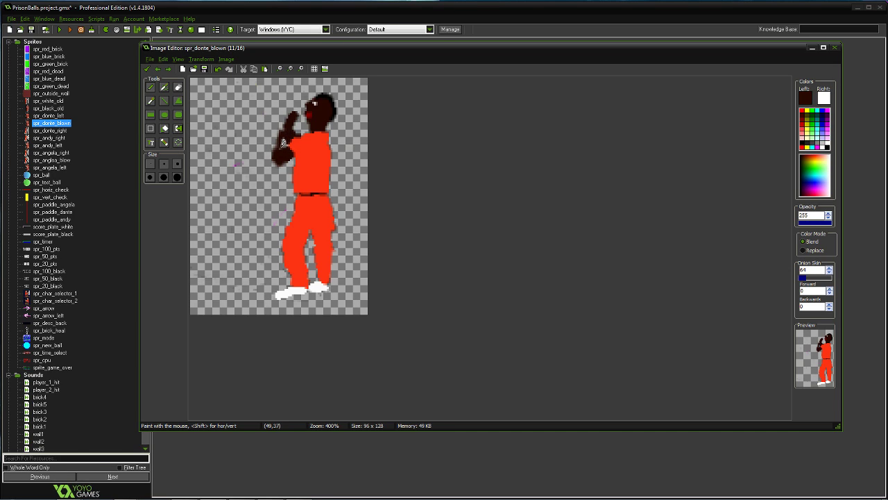
drag(274, 154, 282, 127)
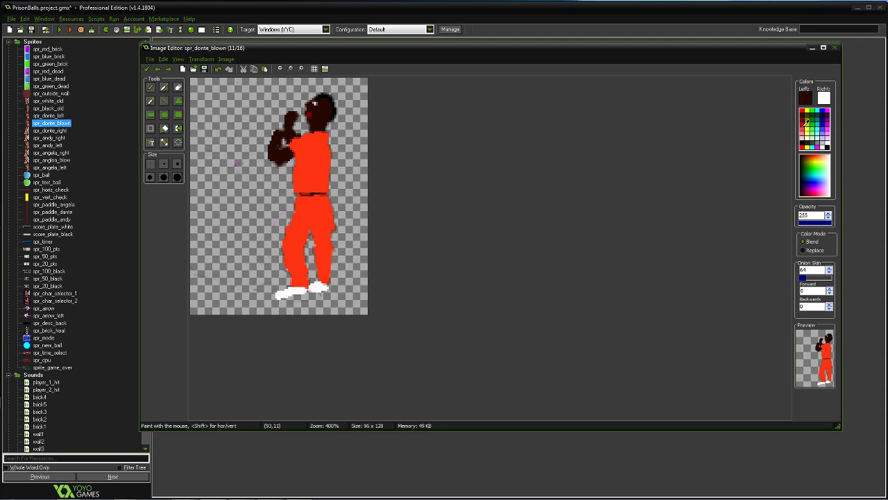
click(801, 143)
- Rotate the image 10 drawing a few degrees clockwise and accept the image edit
click(202, 59)
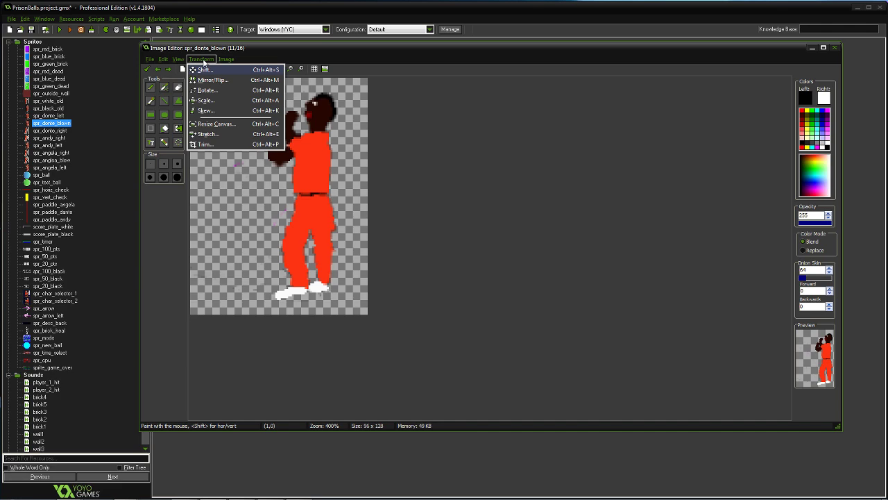
click(206, 91)
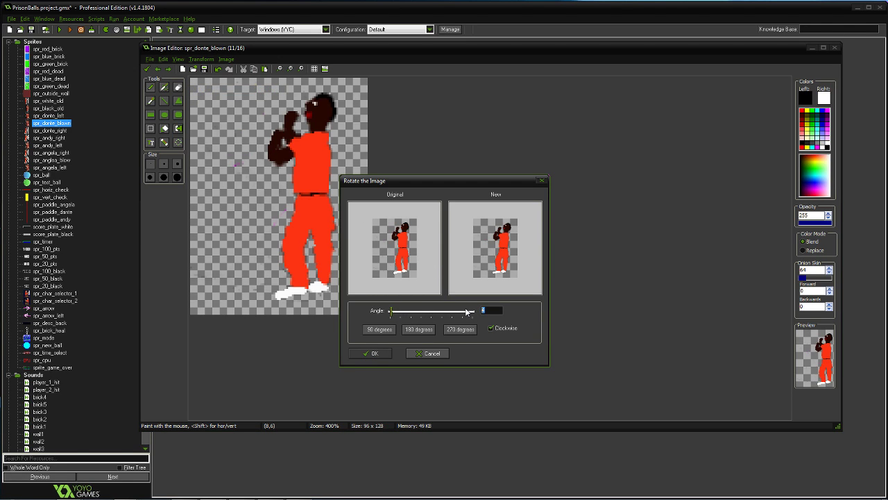
text(5)
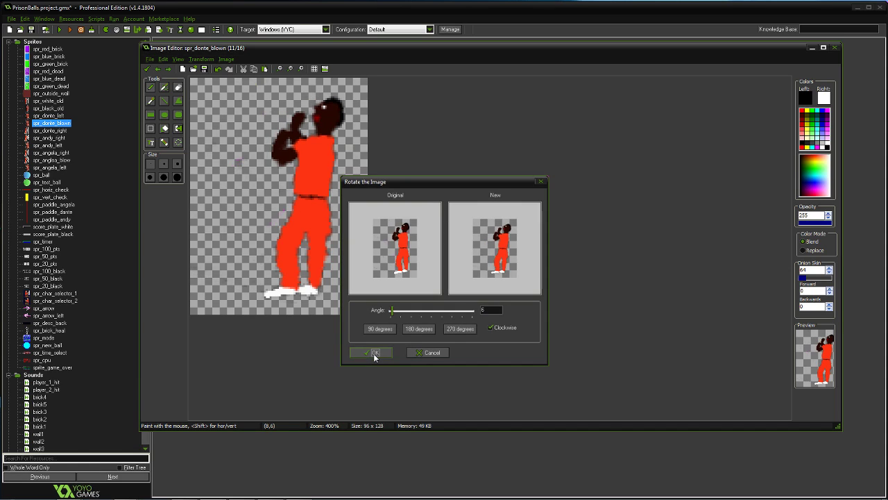
click(373, 353)
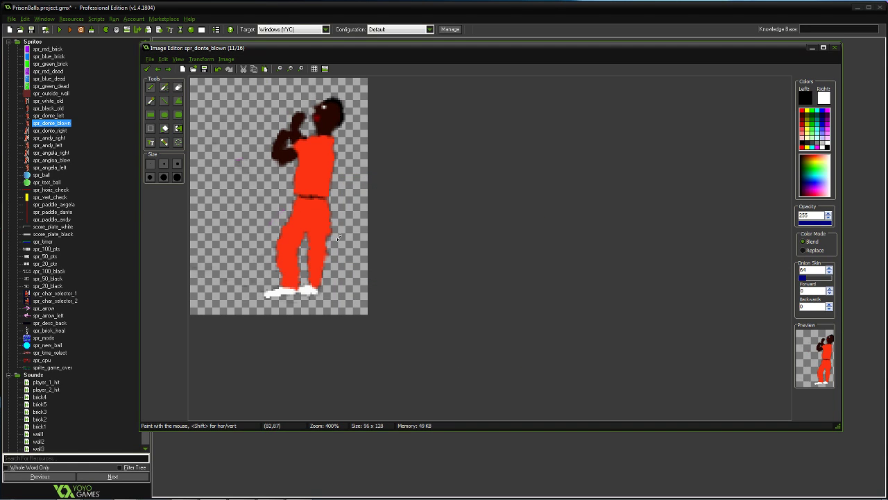
click(147, 69)
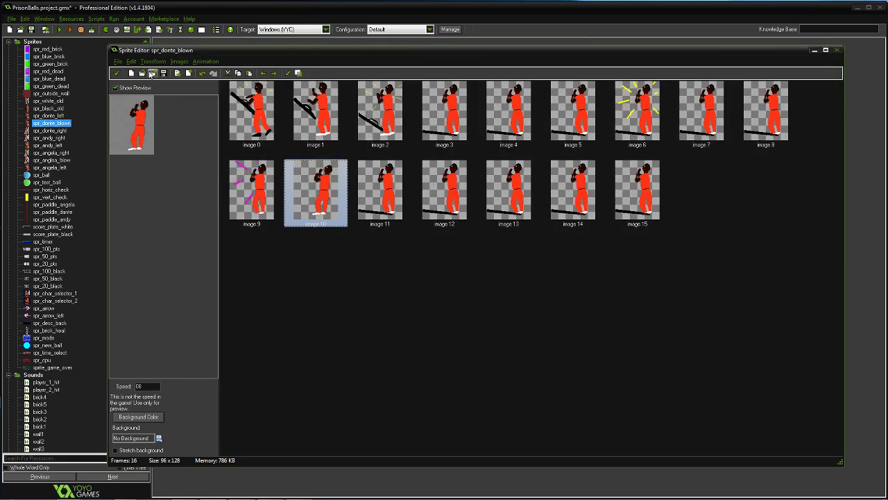
- Rotate all images in the sprite slightly clockwise
click(378, 217)
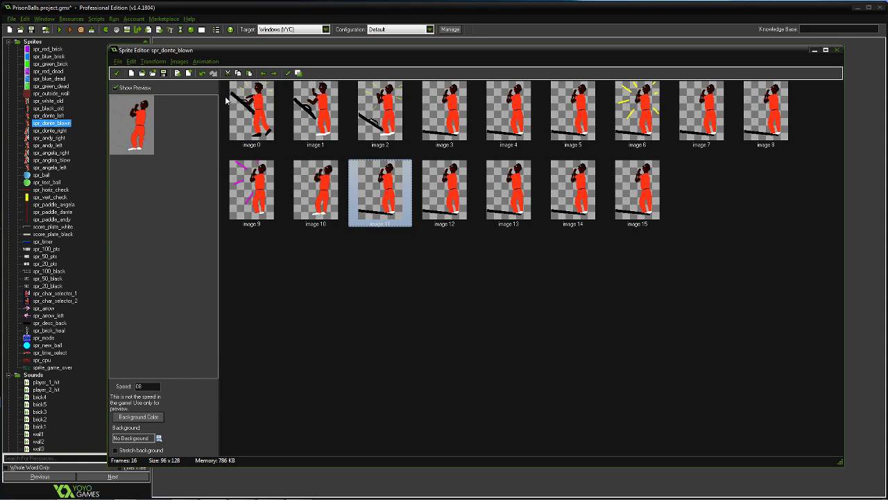
click(164, 62)
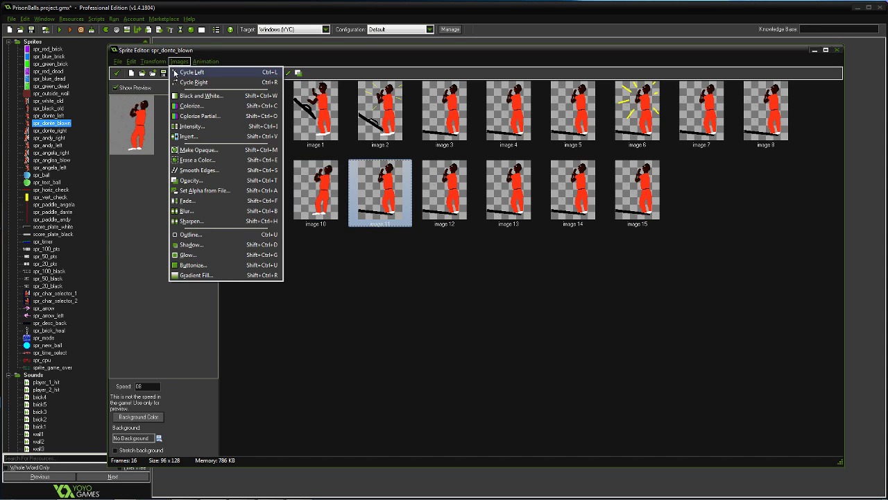
click(160, 93)
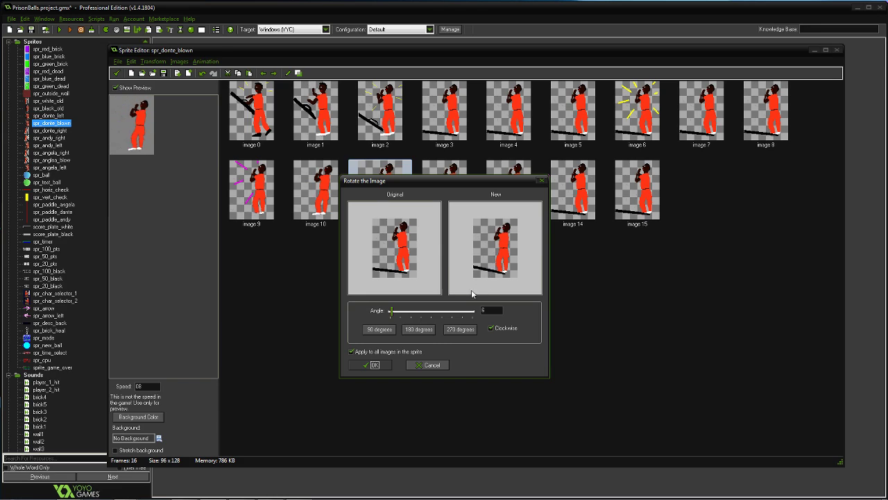
double_click(485, 310)
click(376, 365)
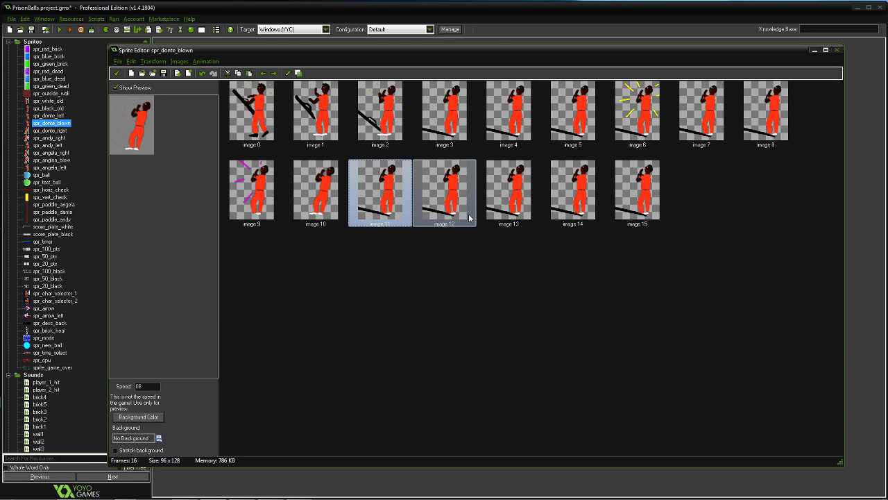
- Rotate image 12 slightly further clockwise on its own and accept the image edit
double_click(444, 189)
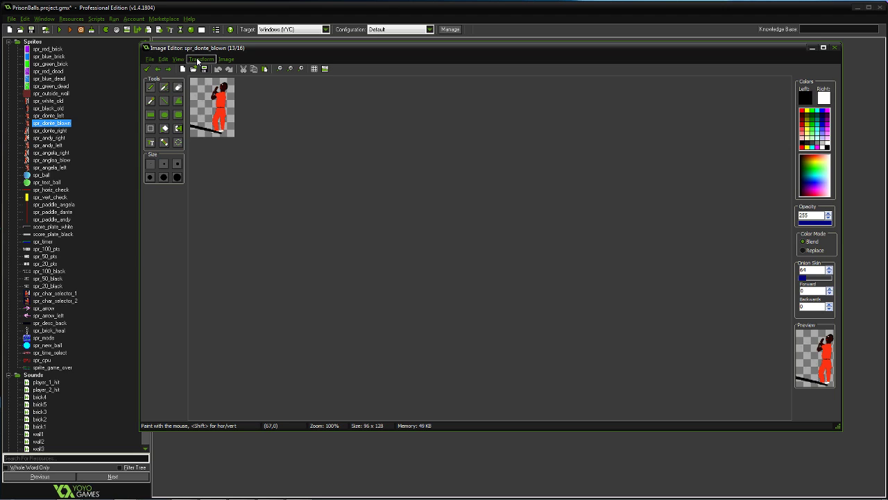
click(197, 60)
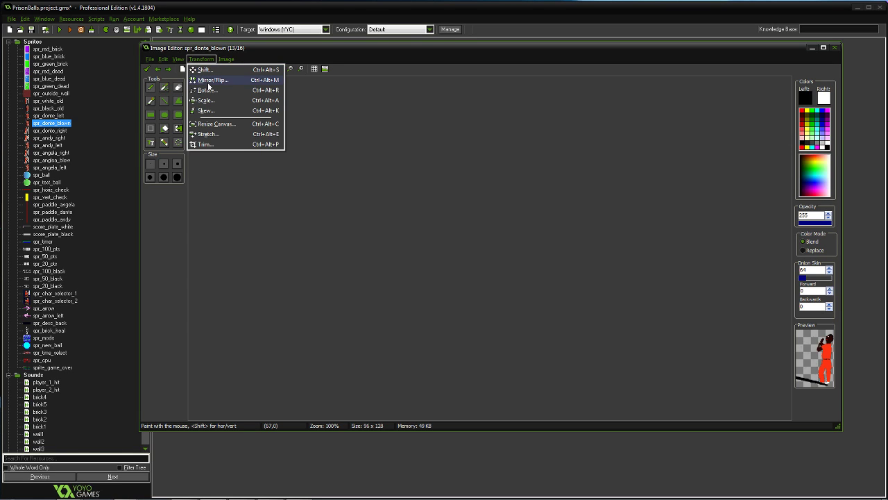
click(205, 90)
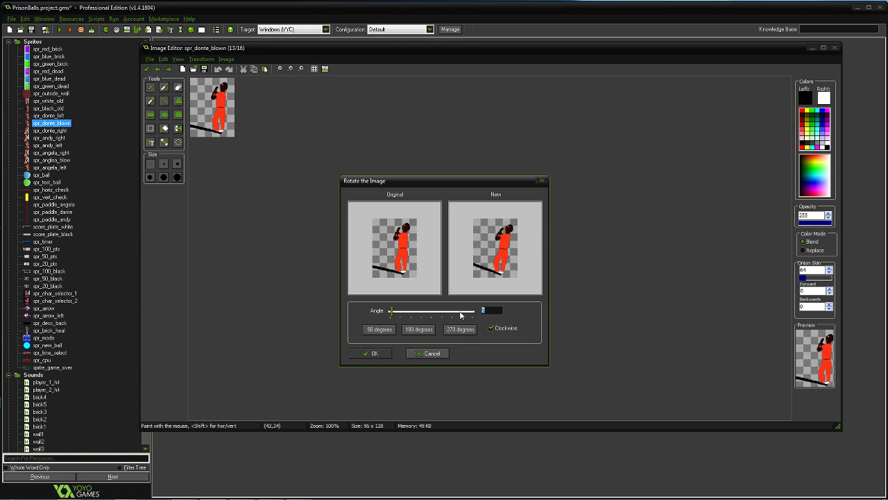
click(385, 354)
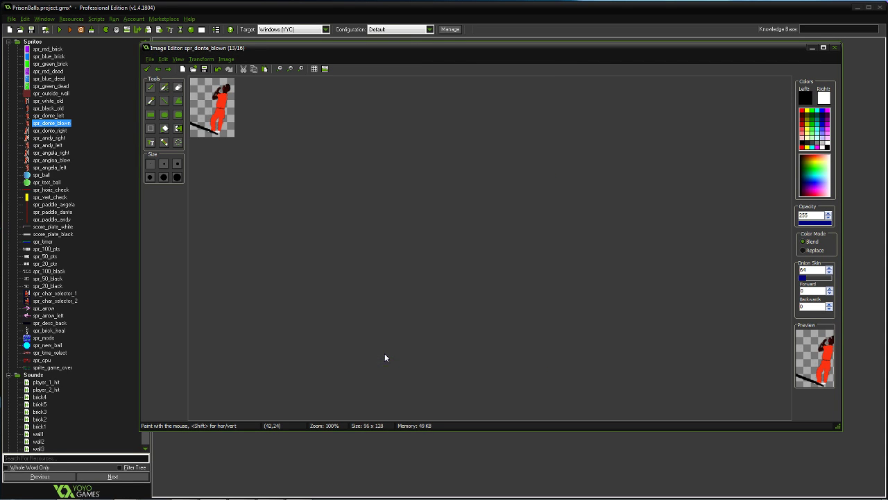
click(147, 68)
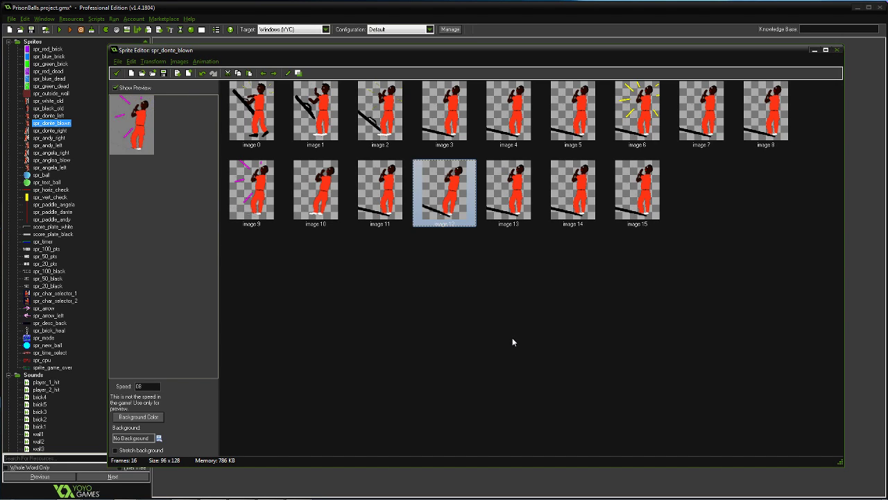
- Delete images 13, 14 and 15 from the end of the sprite
click(523, 221)
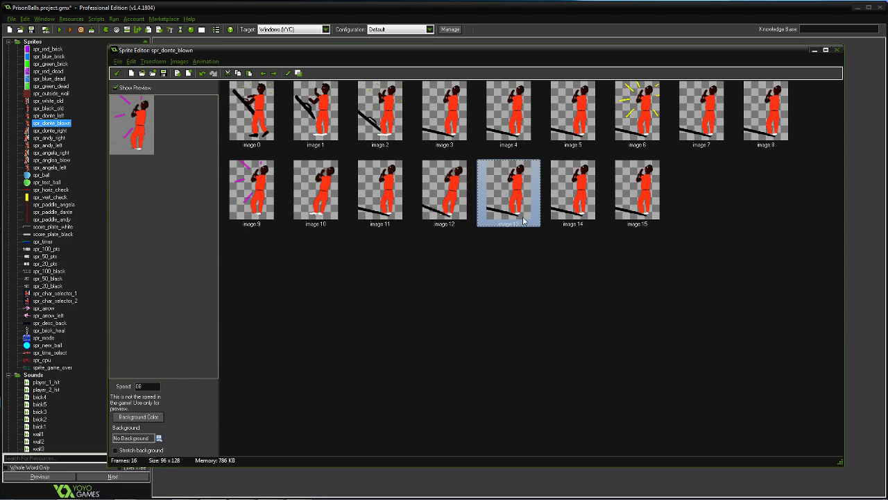
key(Delete)
key(Delete)
key(Delete)
- Duplicate image 11 and move the copy to the end of the frame sequence
click(398, 208)
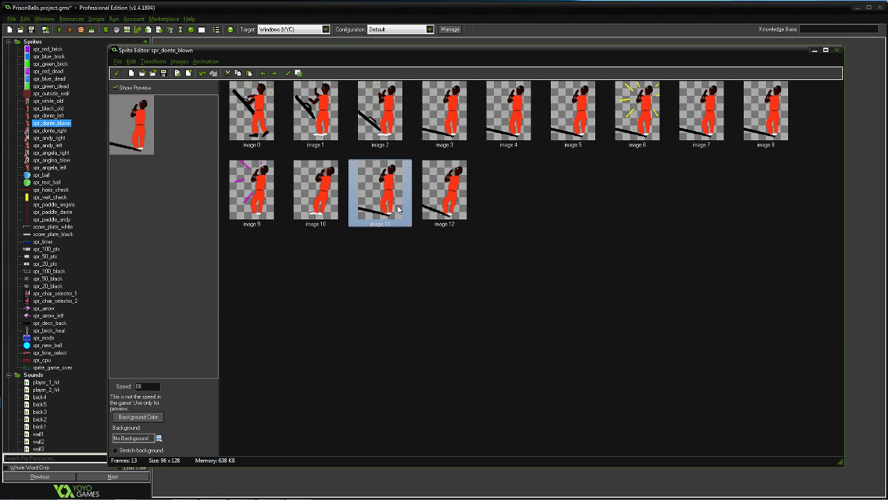
key(ctrl+v)
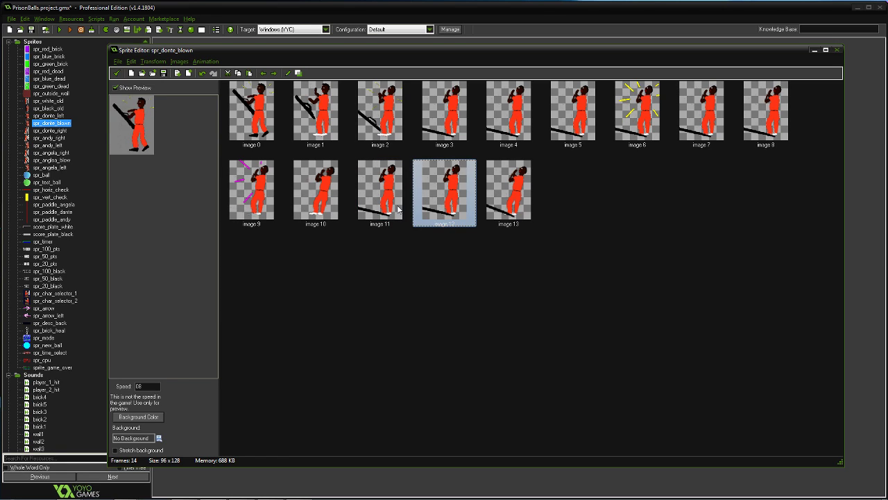
click(274, 74)
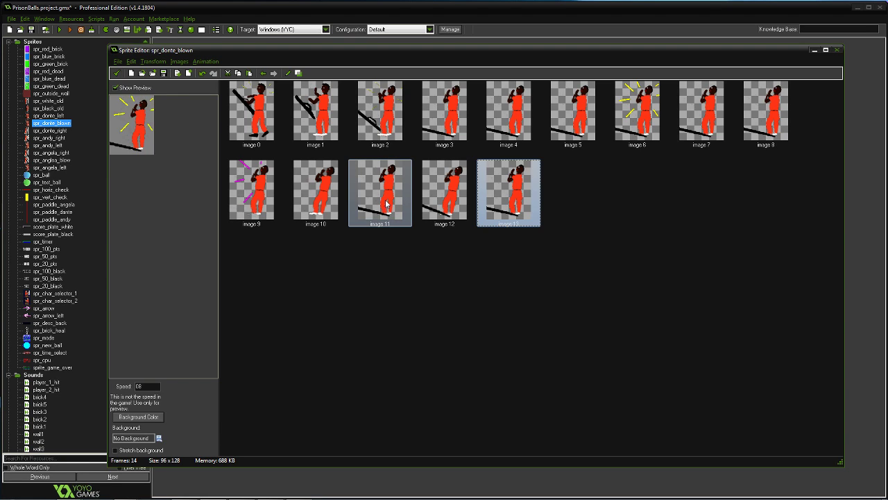
- Duplicate image 10, move the copy to the end of the frame sequence, and select image 13
click(332, 215)
key(ctrl+c)
key(ctrl+v)
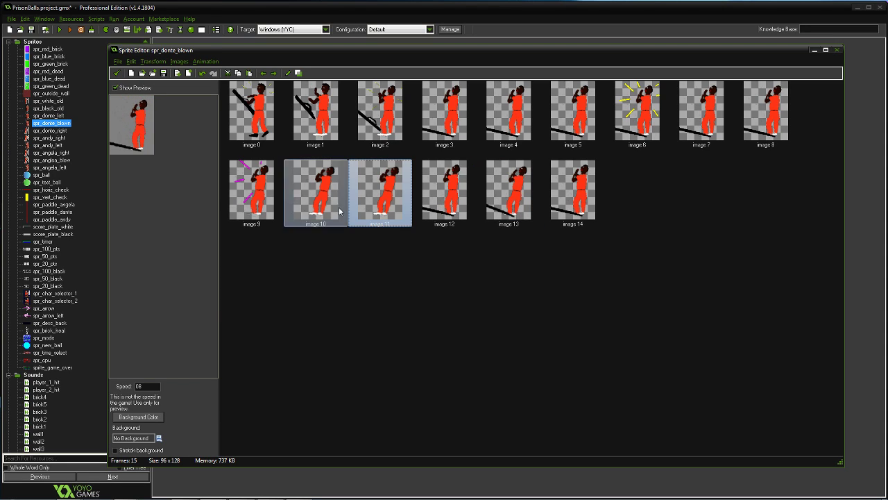
click(275, 74)
click(275, 74)
click(275, 74)
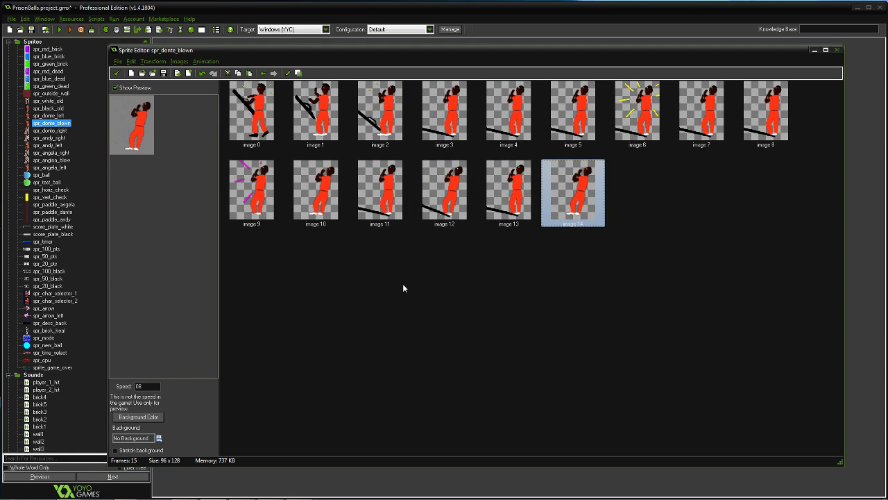
click(508, 208)
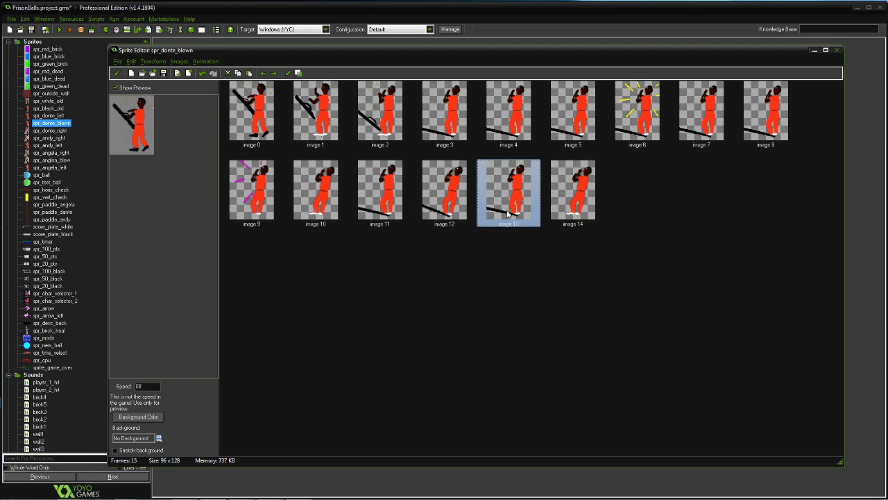
- Duplicate image 13 and move the copy to the end of the sequence, then duplicate image 14 and move that copy last
key(ctrl+c)
key(ctrl+v)
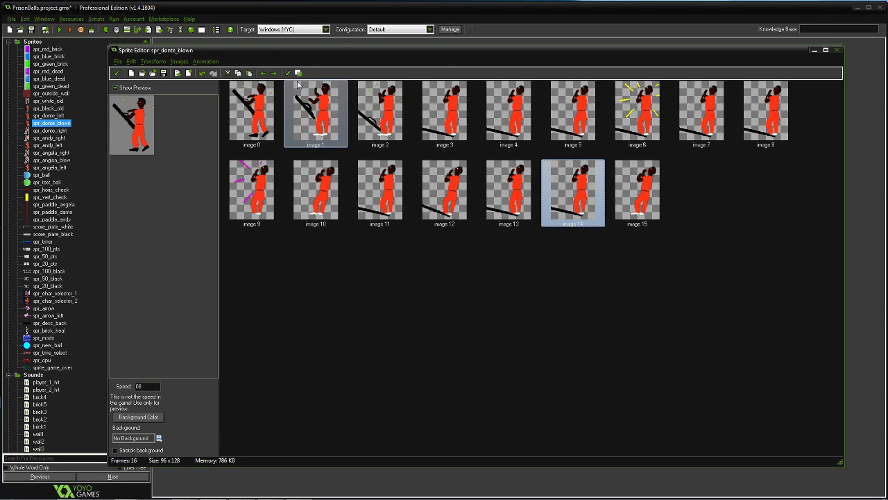
click(274, 74)
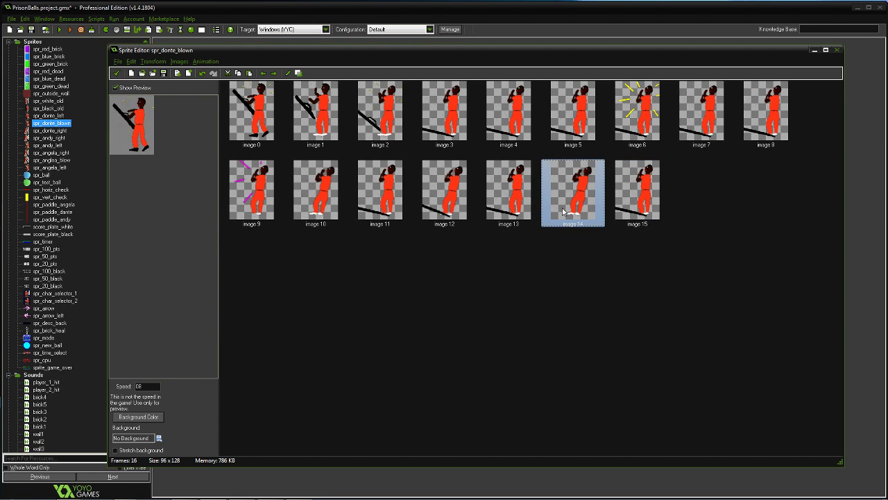
key(ctrl+v)
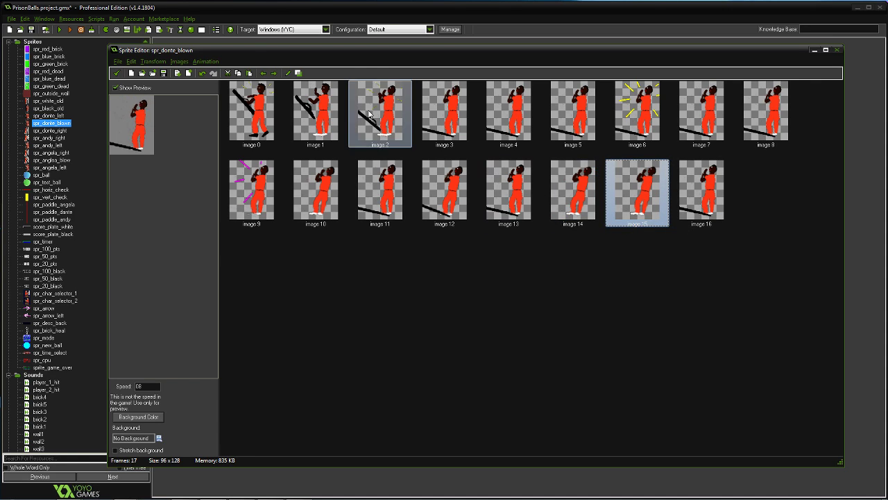
click(273, 73)
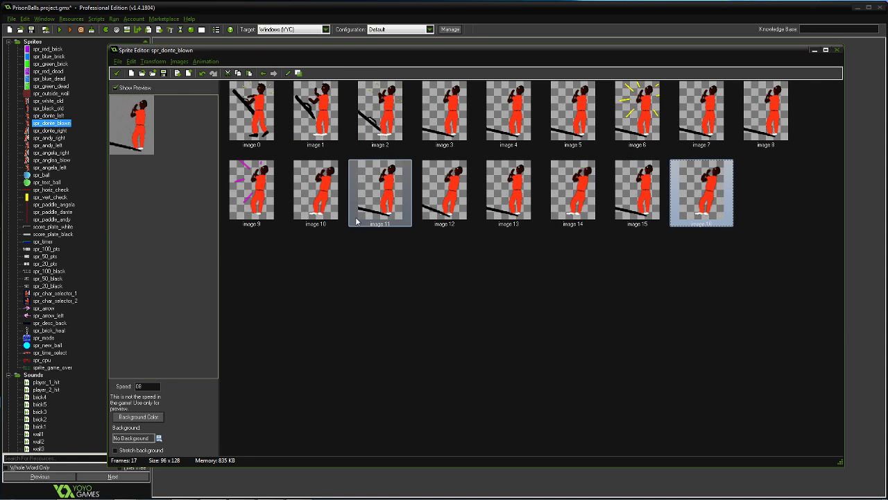
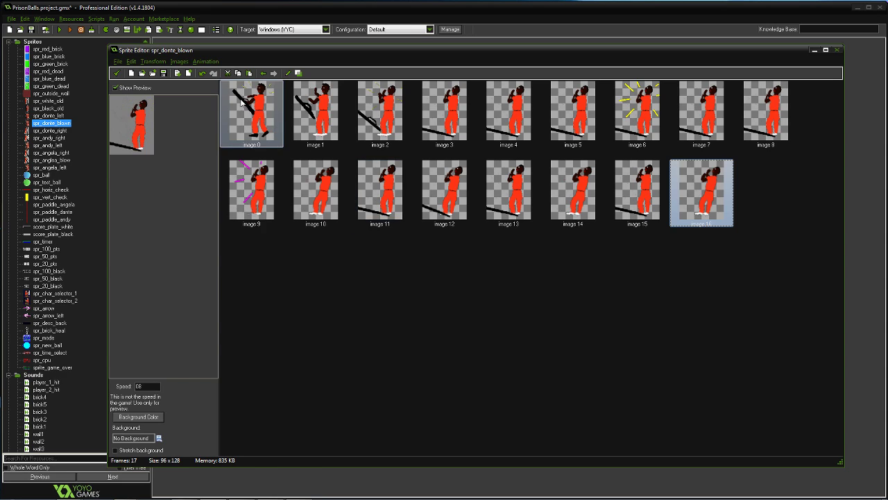
- Open image 1 for editing at 400% zoom and flood-fill the character's white shoes with black
click(303, 121)
double_click(304, 121)
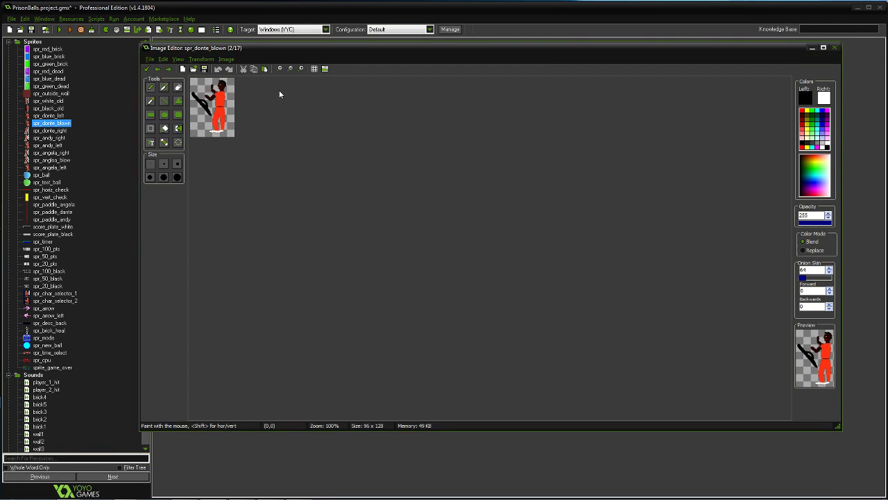
click(301, 68)
click(301, 68)
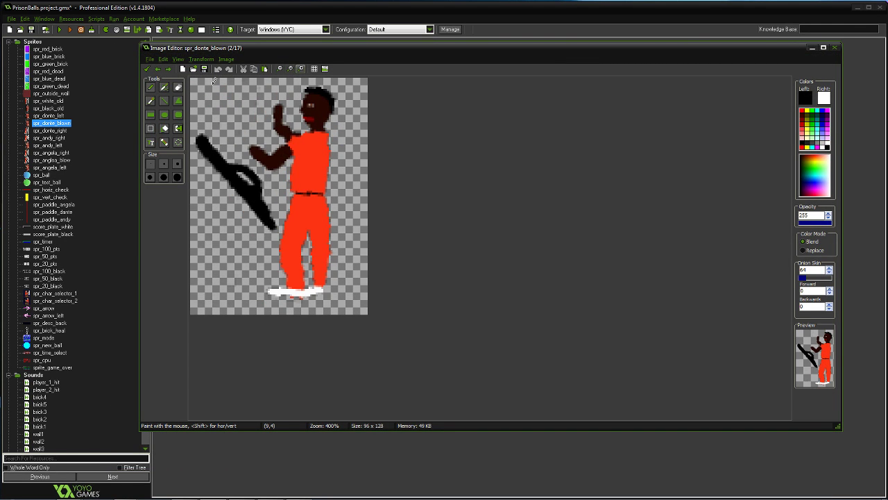
click(164, 128)
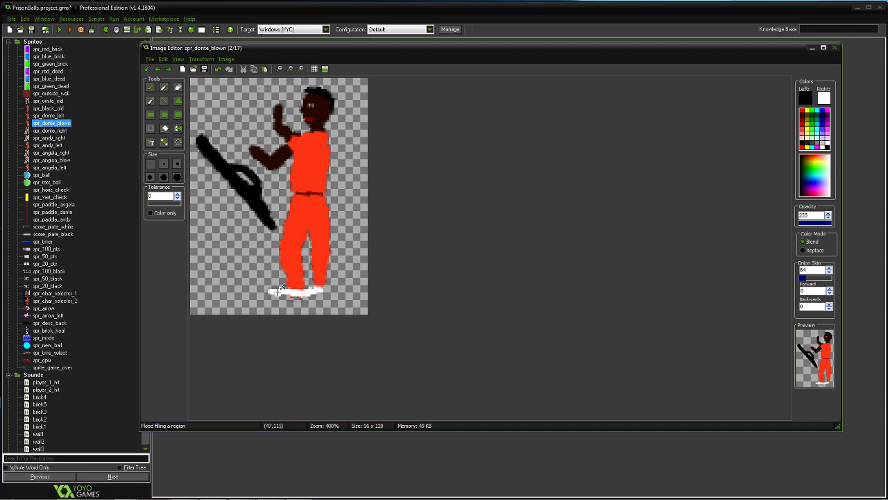
click(281, 289)
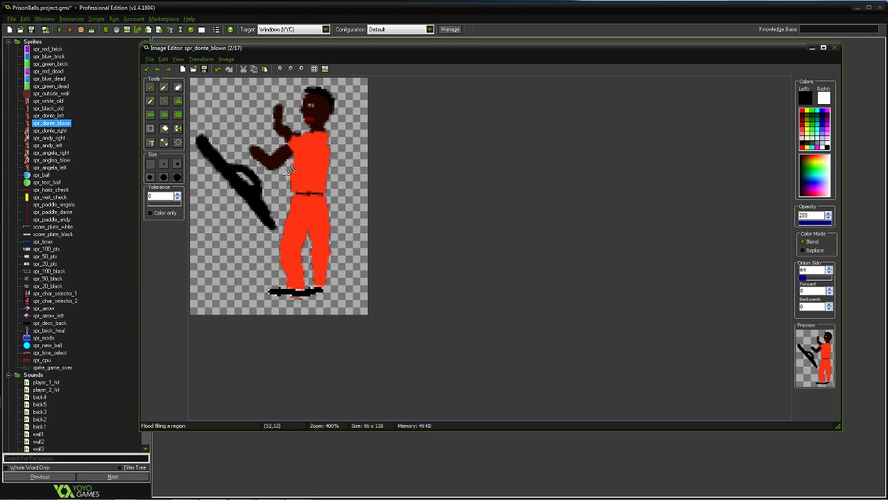
- Flood-fill the character's white shoes with black in images 2 through 5
click(168, 68)
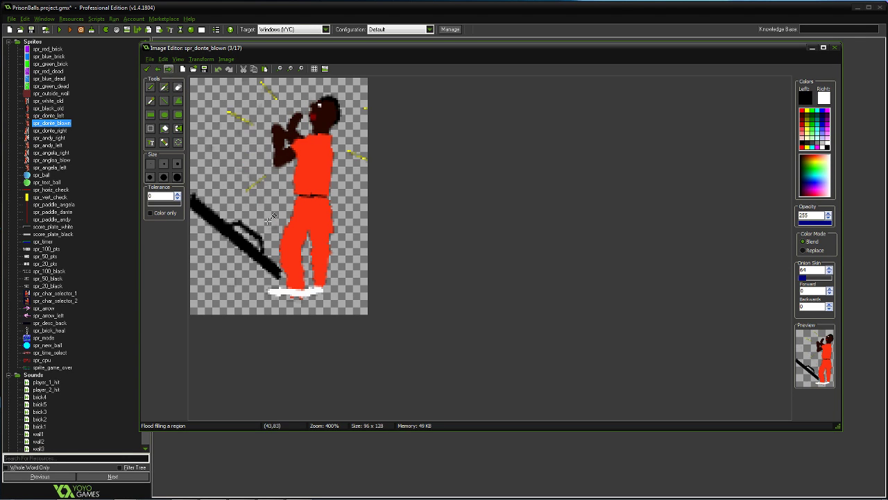
click(298, 286)
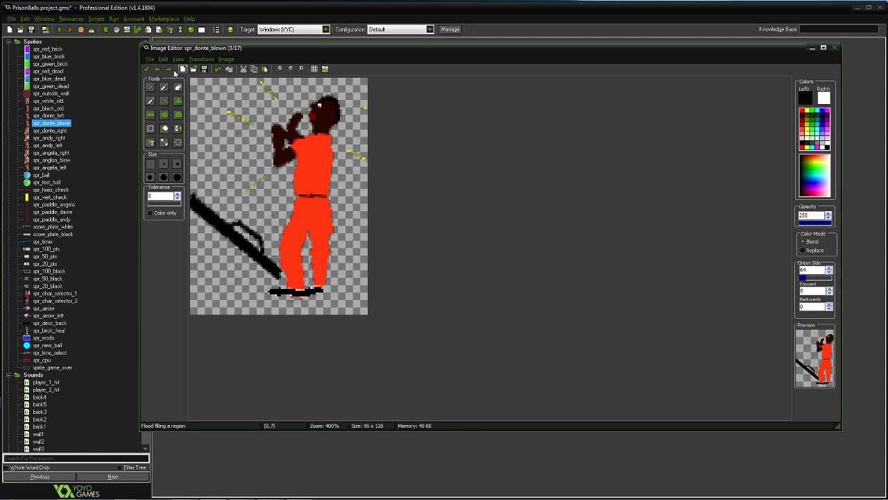
click(168, 68)
click(310, 289)
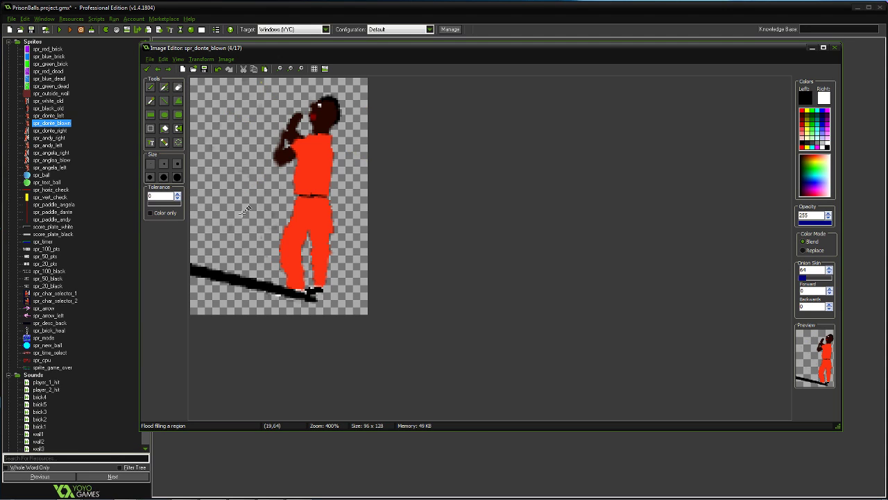
click(168, 69)
click(316, 288)
click(168, 68)
click(313, 287)
- Flood-fill the character's white shoes with black in images 6, 7 and 8
click(167, 69)
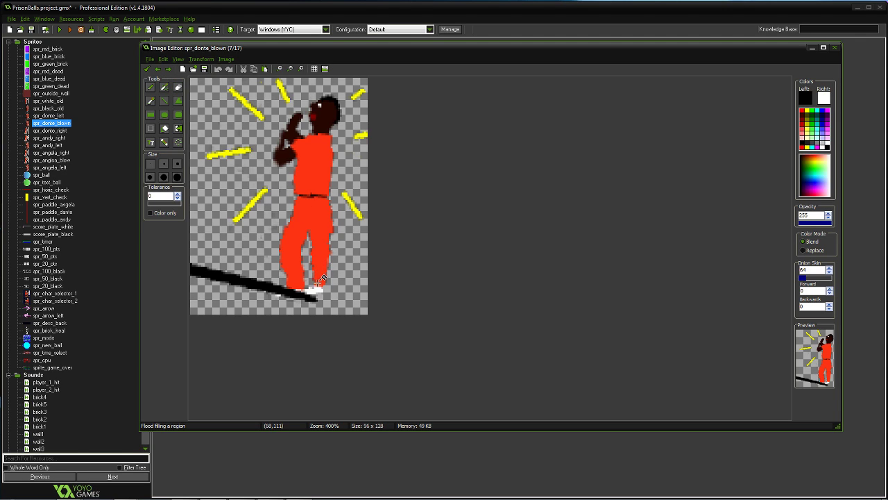
click(314, 289)
click(167, 68)
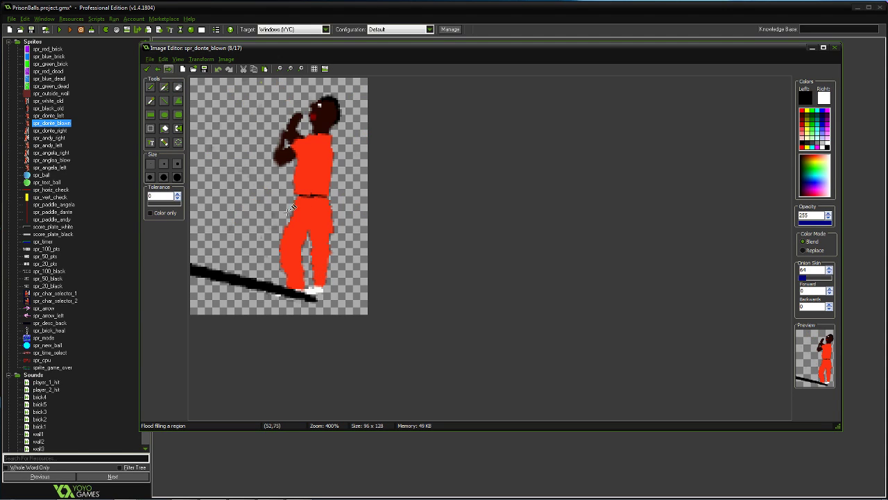
click(313, 288)
click(168, 69)
click(313, 288)
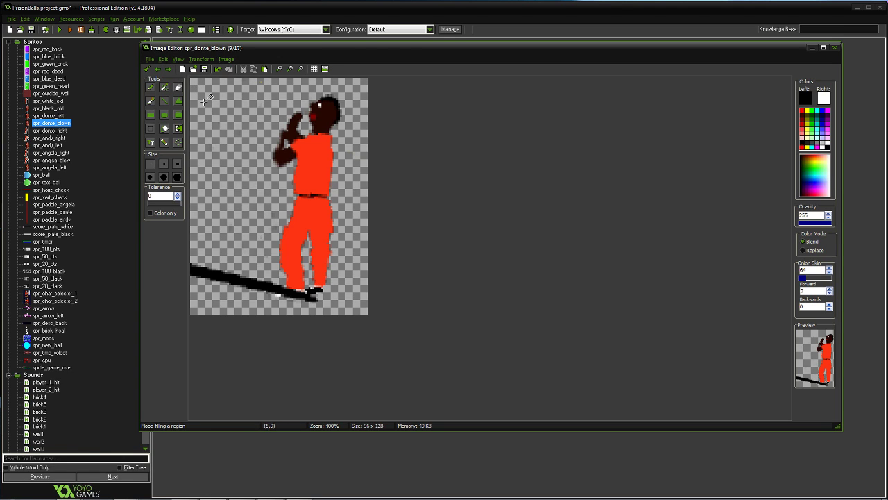
- Blacken the white shoe in image 9 with a flood fill and paint the other foot's shoe black
click(168, 69)
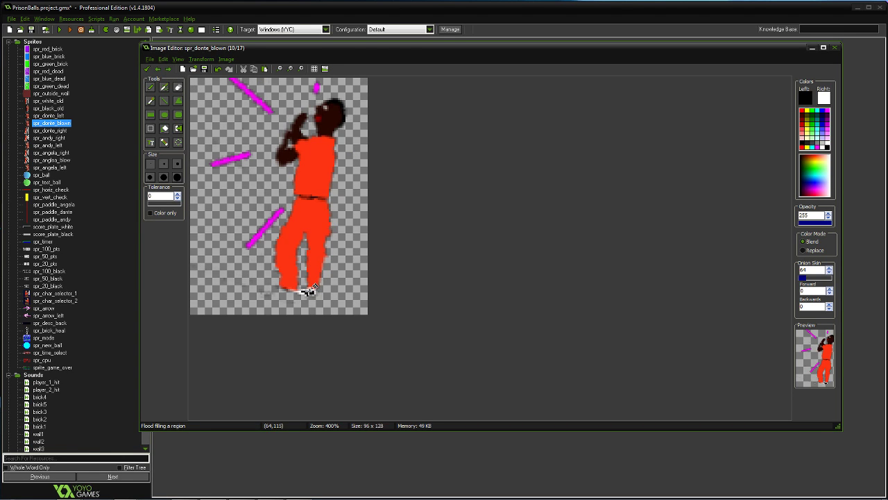
click(309, 290)
click(151, 88)
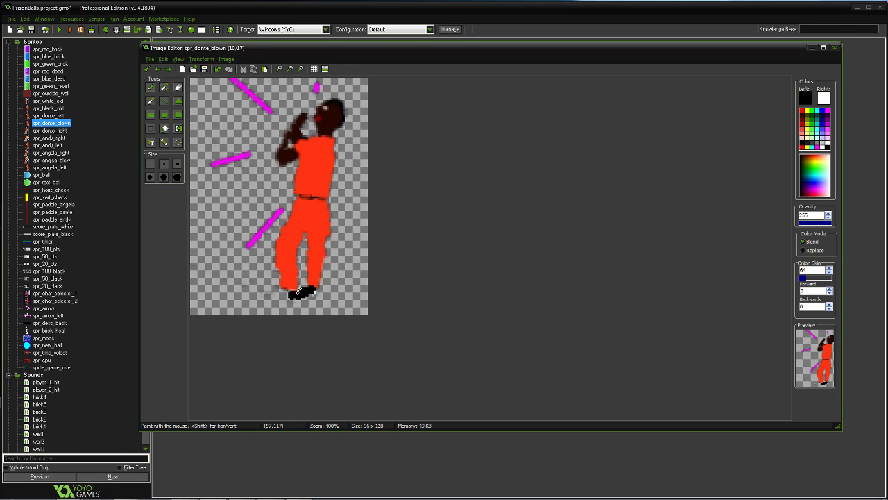
drag(298, 291, 280, 289)
- Flood-fill both white shoes black in image 10 and fill out their outline with black lines
click(168, 69)
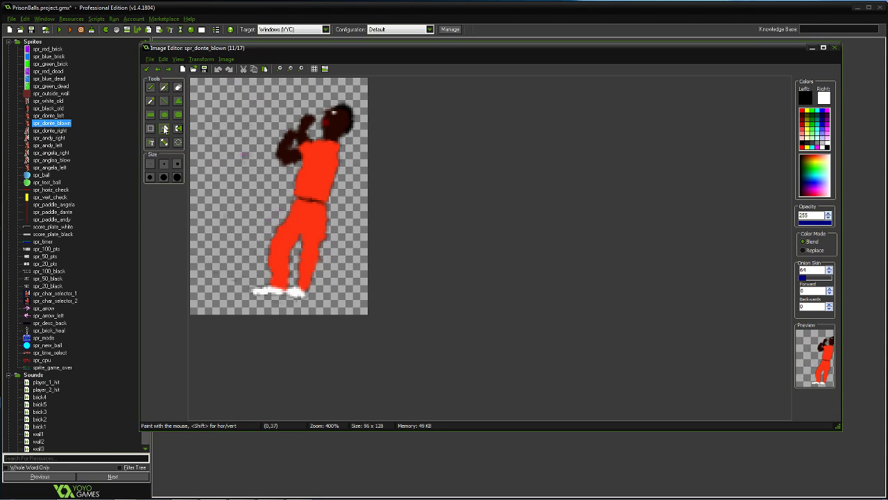
click(164, 127)
click(268, 289)
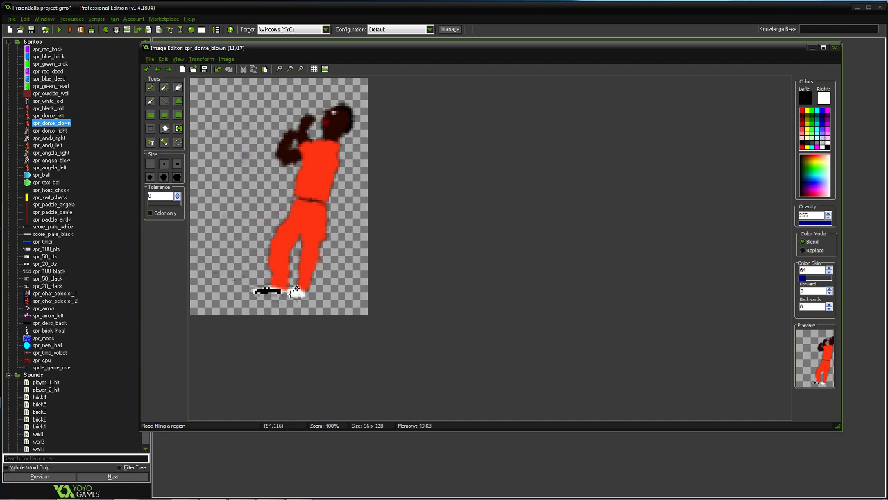
click(296, 290)
click(164, 101)
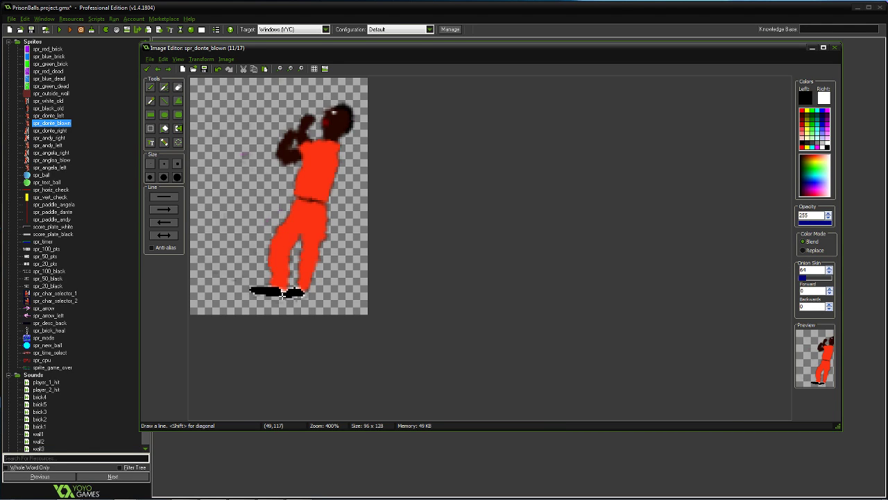
- Erase the fallen paddle from image 11 and paint black shoes on both of the character's feet
click(168, 69)
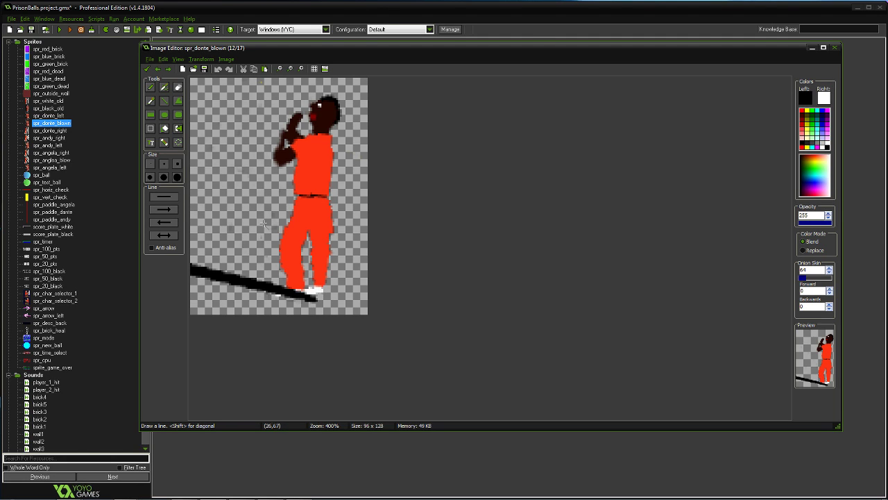
click(177, 87)
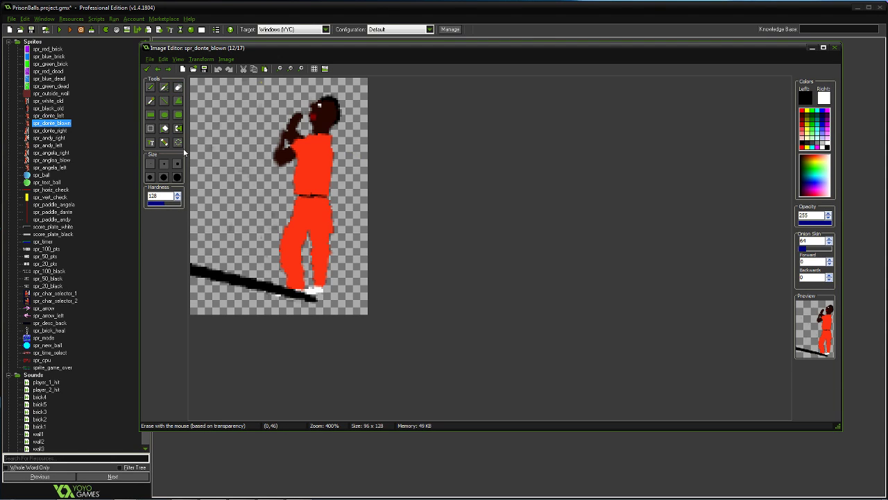
mouse_move(187, 268)
mouse_down()
mouse_move(311, 298)
mouse_move(230, 284)
mouse_move(286, 303)
mouse_move(326, 298)
mouse_up()
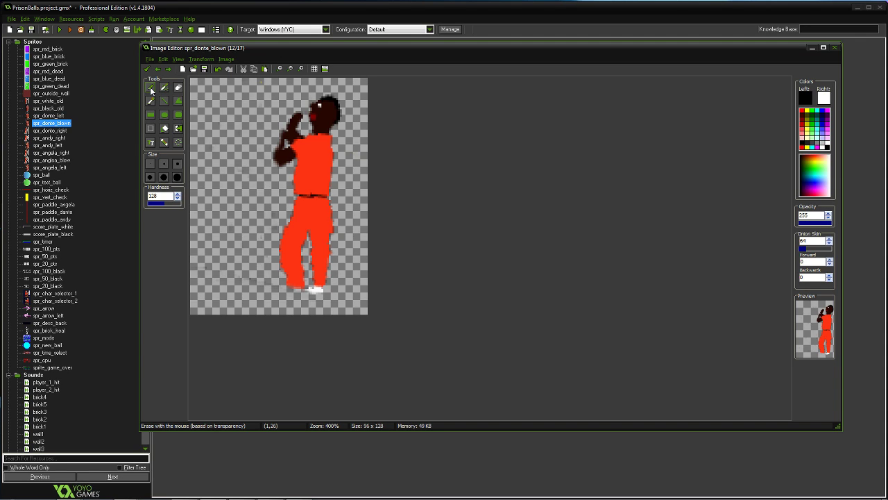
click(151, 89)
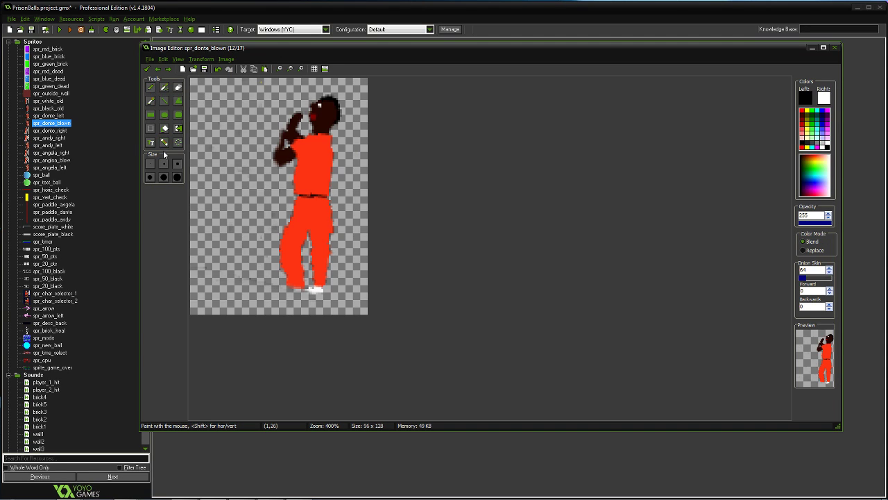
mouse_move(300, 291)
mouse_down()
mouse_move(282, 290)
mouse_move(305, 289)
mouse_up()
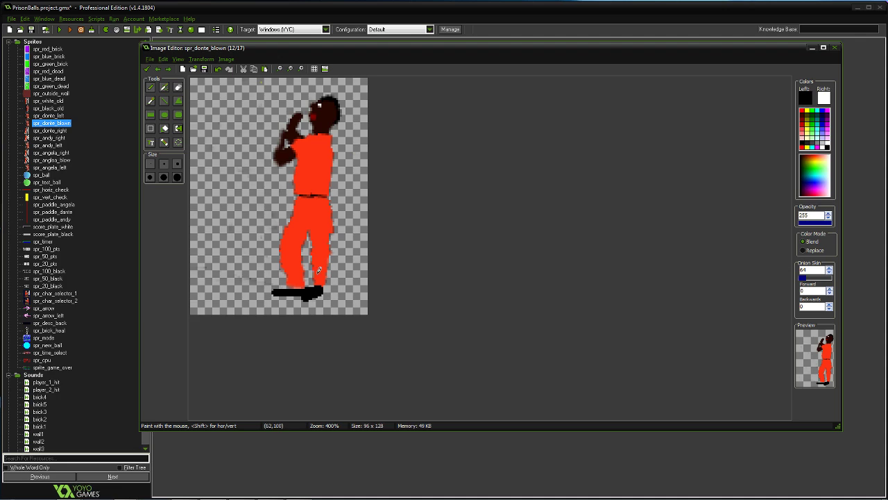
- Erase the fallen paddle from image 12 and paint both of the character's shoes black
click(168, 69)
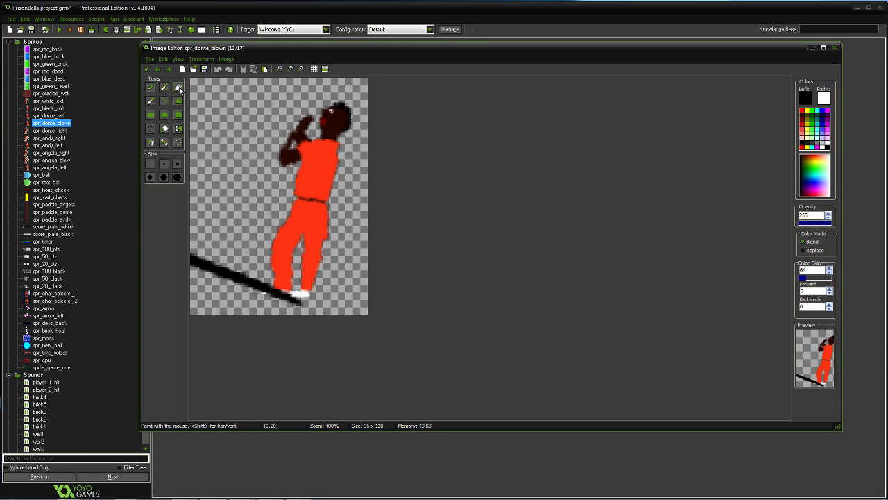
click(178, 87)
drag(192, 257, 291, 304)
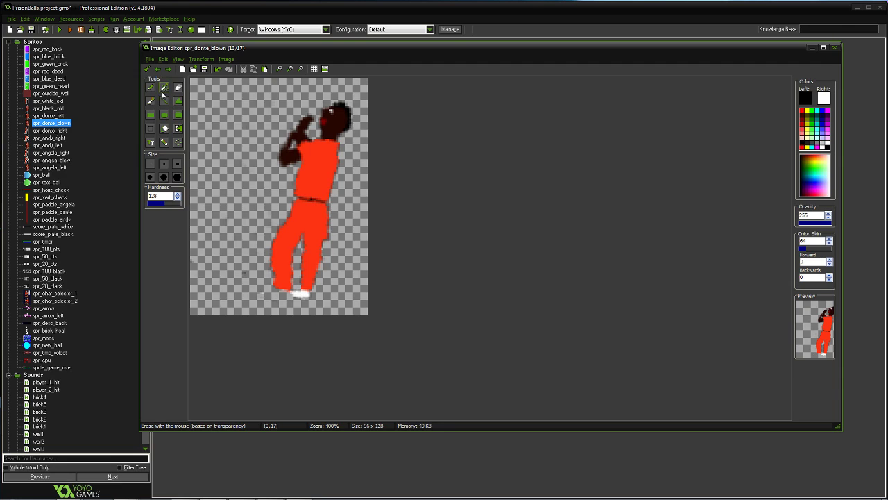
click(150, 87)
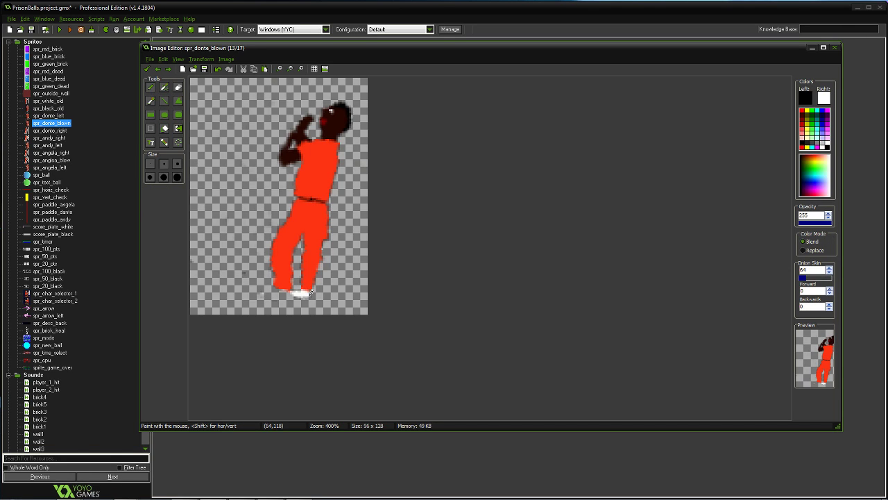
drag(310, 292, 264, 290)
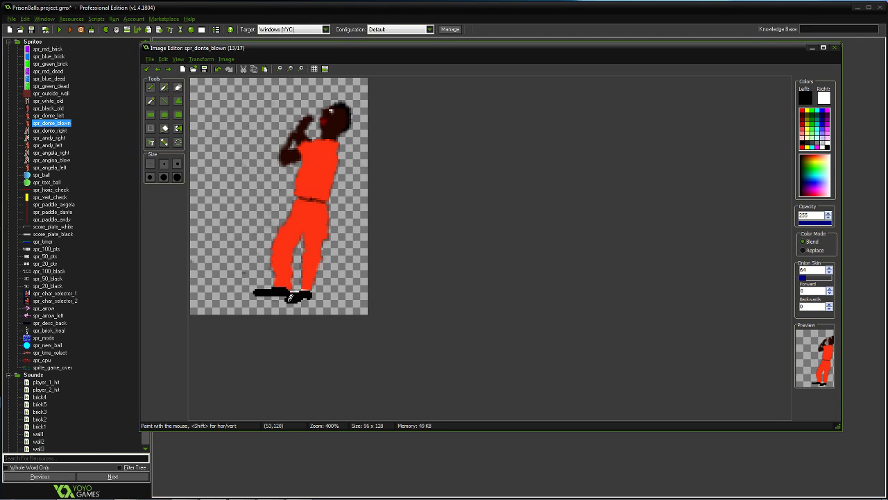
- Erase the fallen paddle from image 13, paint both shoes black, and advance to image 14
click(168, 69)
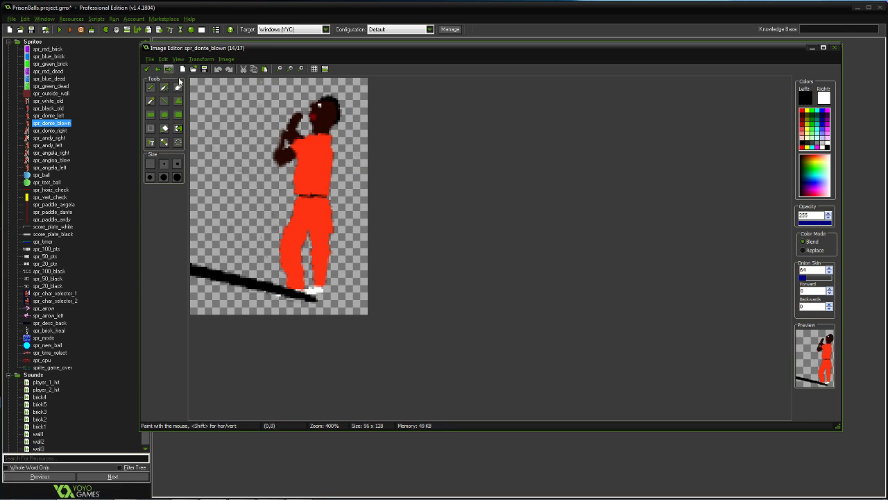
click(177, 86)
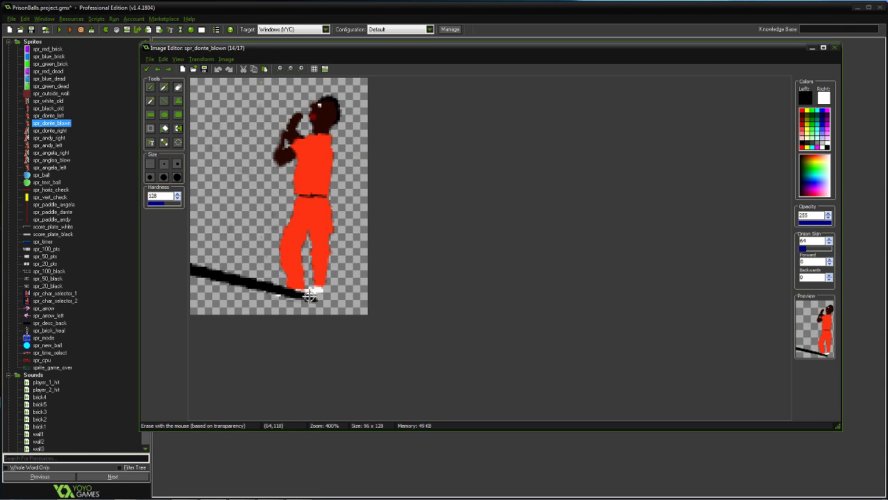
mouse_move(309, 295)
mouse_down()
mouse_move(195, 273)
mouse_move(224, 285)
mouse_move(205, 288)
mouse_move(231, 279)
mouse_move(306, 303)
mouse_move(250, 285)
mouse_move(287, 298)
mouse_up()
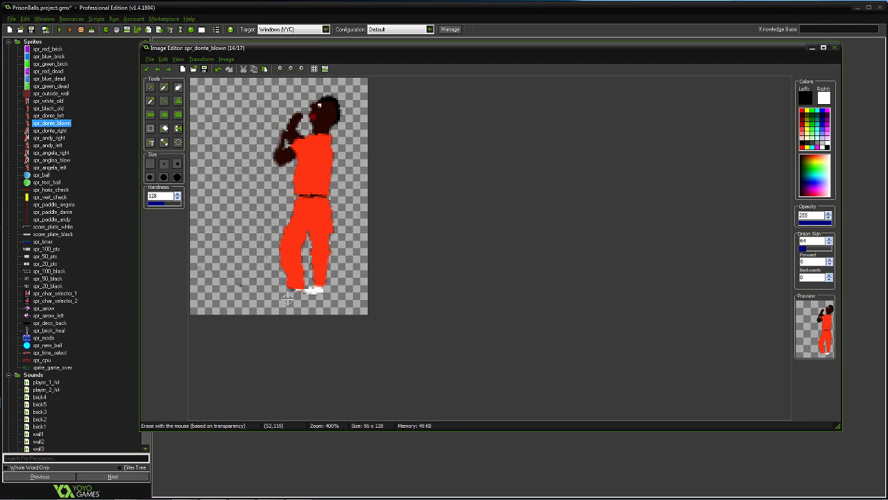
click(159, 98)
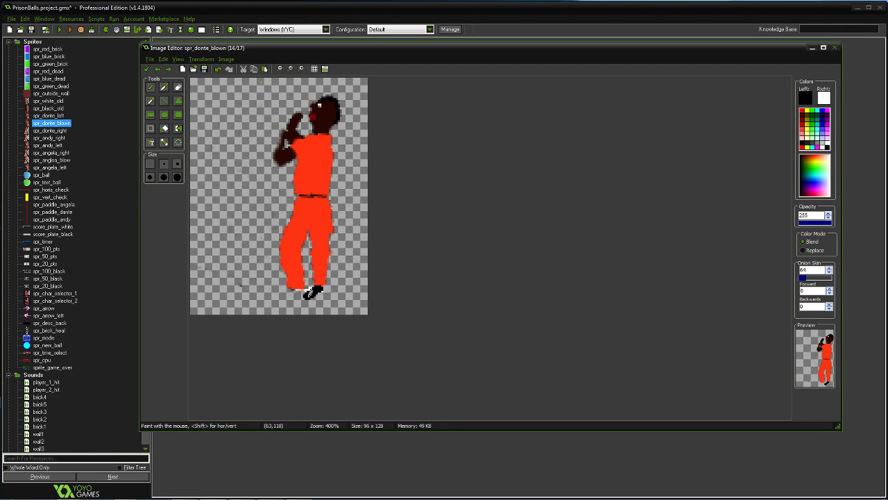
drag(301, 288, 283, 288)
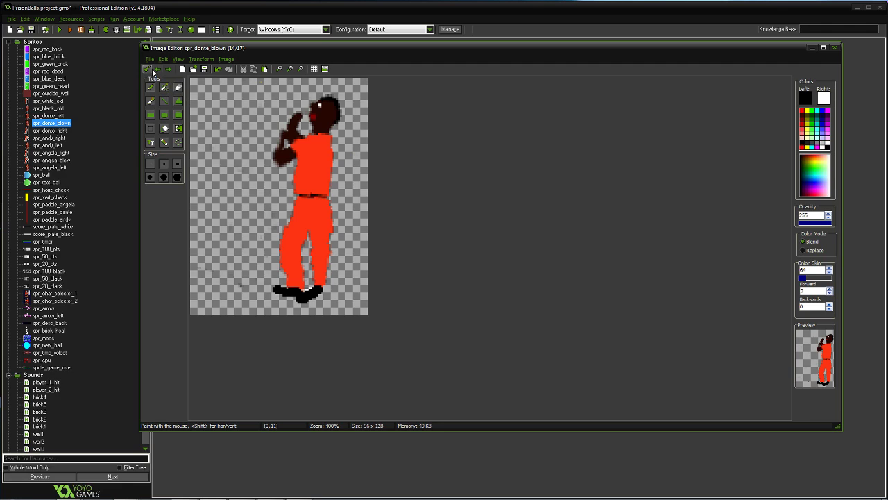
click(168, 69)
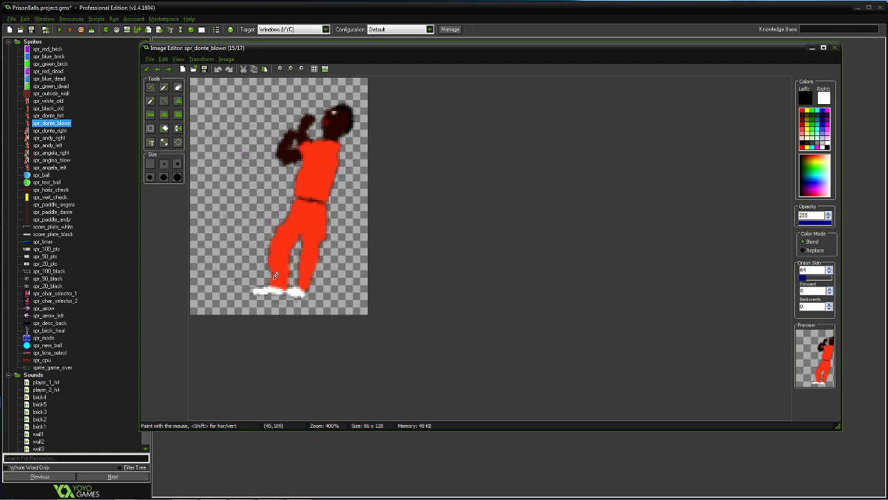
- Paint both shoes black in images 14 and 15, erasing the fallen paddle from image 15
mouse_move(281, 288)
mouse_down()
mouse_move(253, 288)
mouse_move(288, 296)
mouse_up()
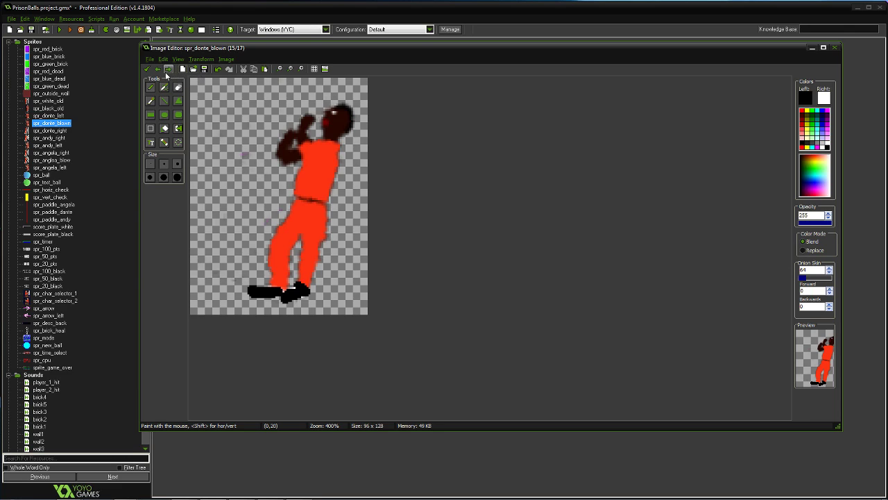
click(167, 69)
click(177, 88)
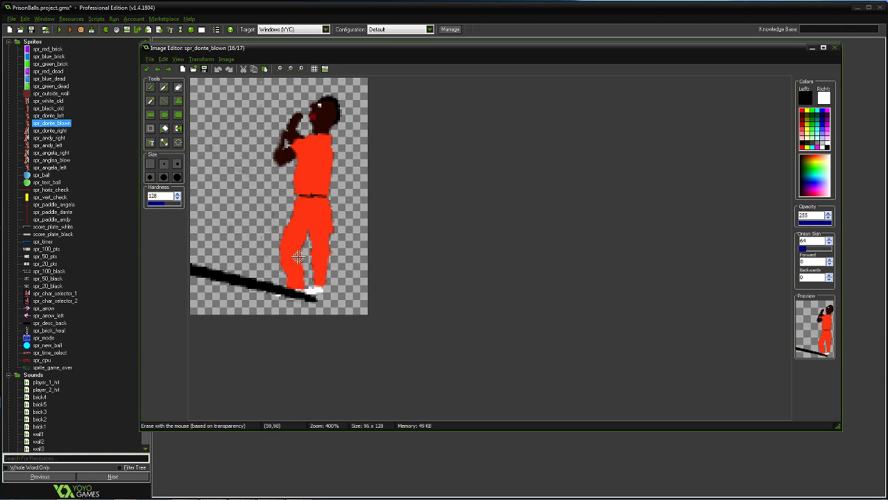
mouse_move(325, 296)
mouse_down()
mouse_move(181, 265)
mouse_move(201, 286)
mouse_move(244, 281)
mouse_move(274, 297)
mouse_move(245, 281)
mouse_move(256, 283)
mouse_move(197, 278)
mouse_move(199, 261)
mouse_move(311, 299)
mouse_move(303, 299)
mouse_up()
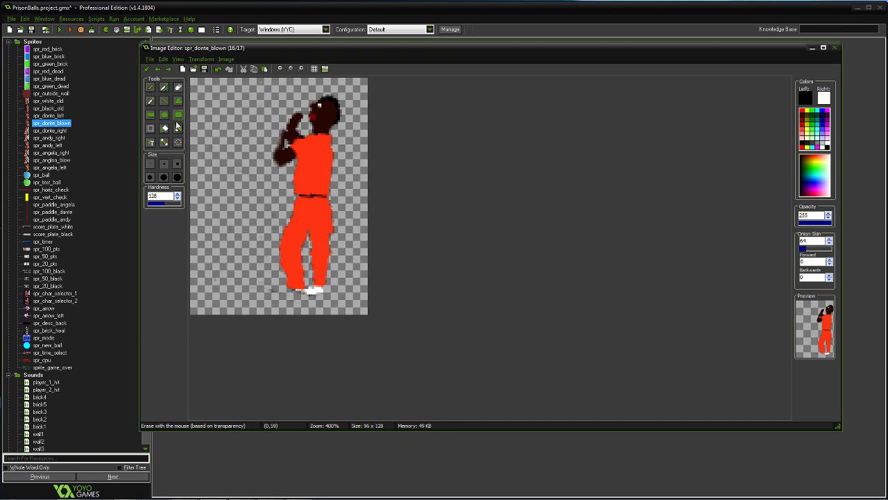
click(151, 88)
drag(319, 287, 284, 290)
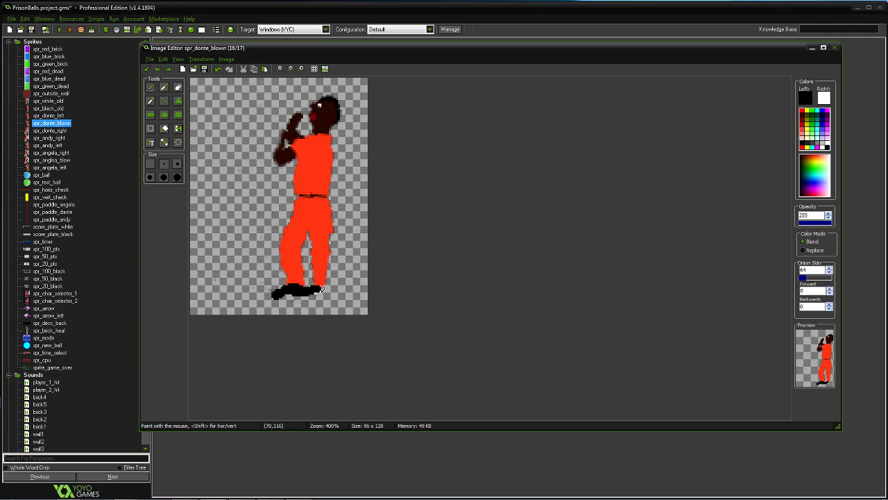
- Paint both shoes black in image 16 and apply the edited frames to the sprite
click(168, 68)
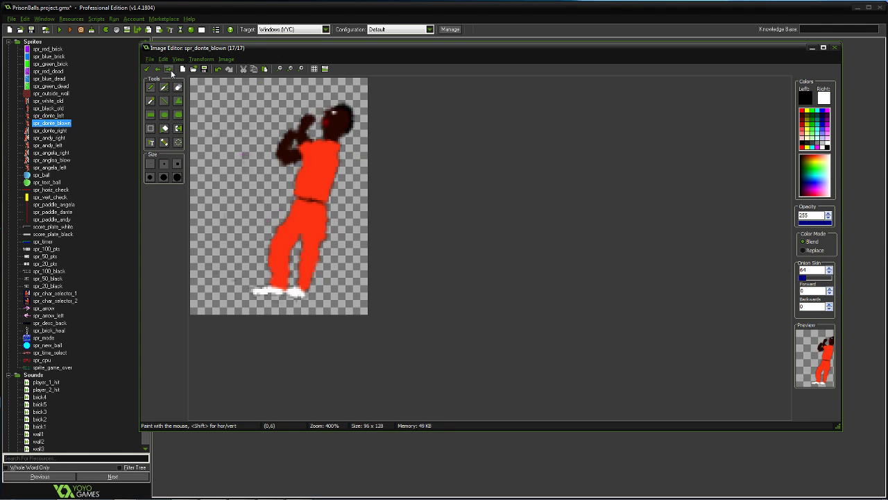
mouse_move(281, 287)
mouse_down()
mouse_move(268, 290)
mouse_move(302, 291)
mouse_up()
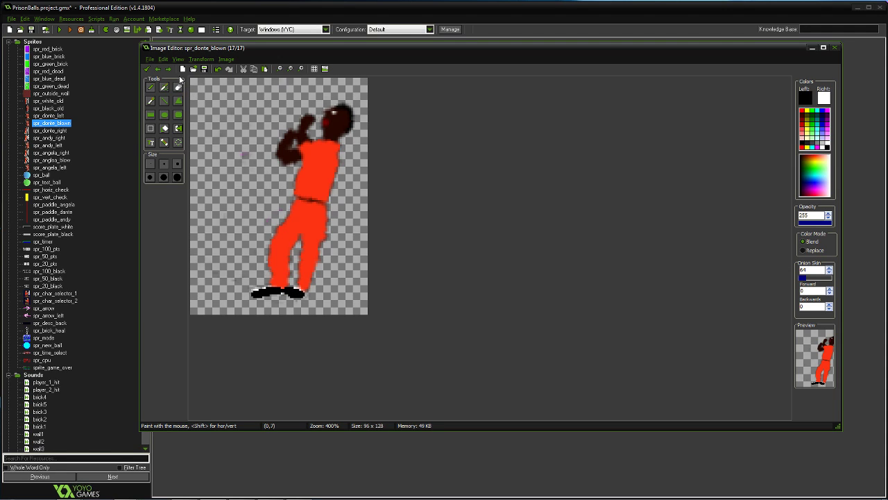
click(169, 69)
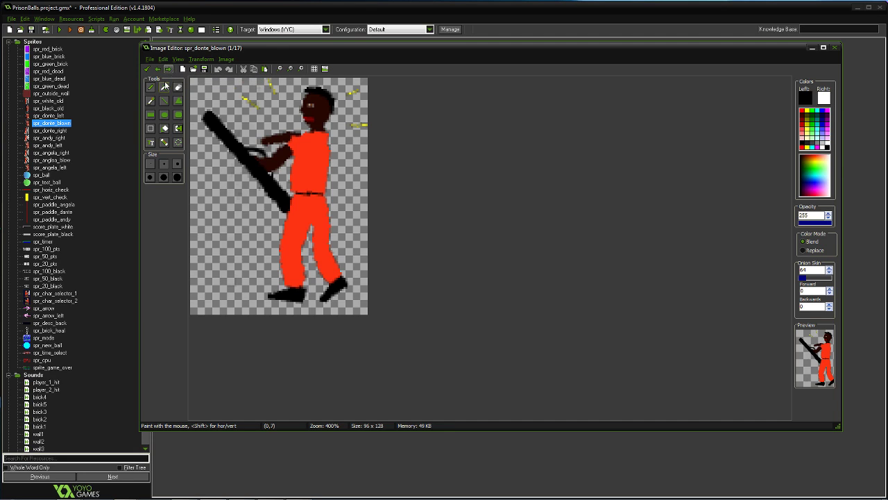
click(147, 69)
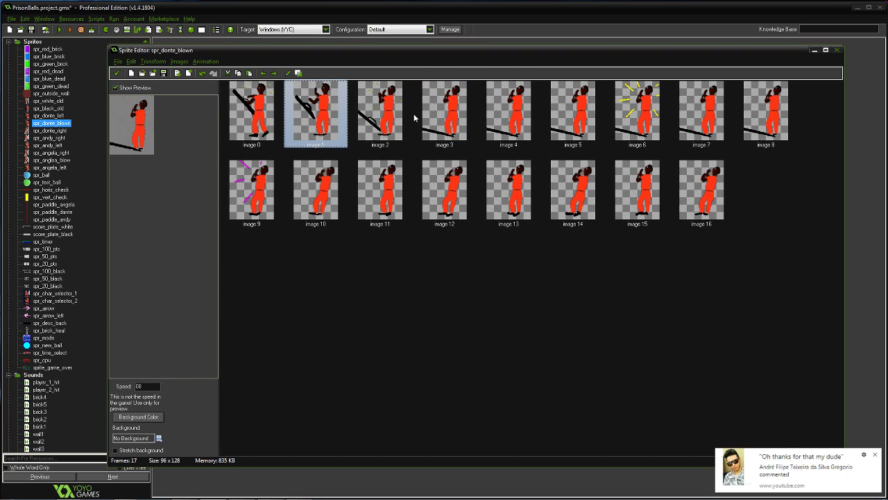
- Duplicate image 3 and move the copy to the end of the animation as image 17
click(441, 129)
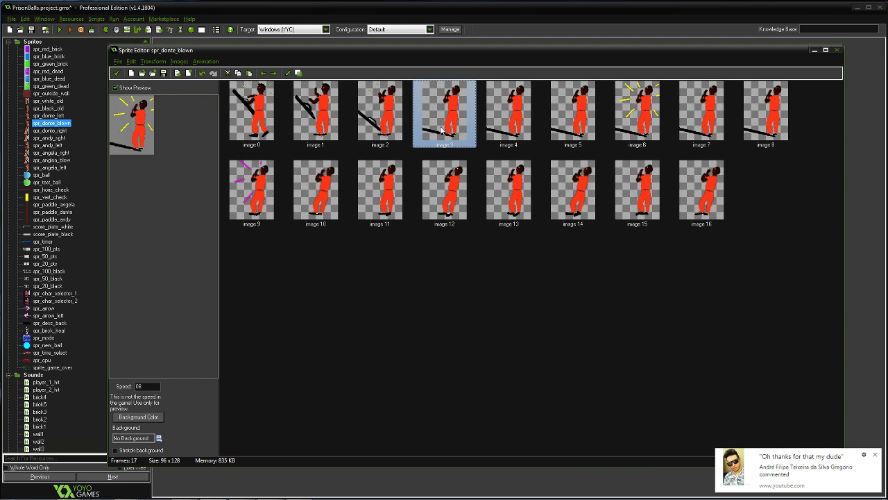
key(ctrl+v)
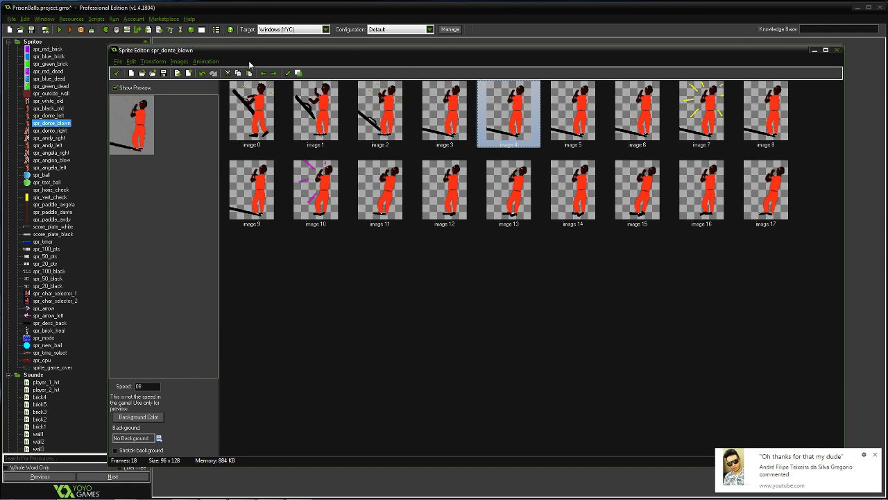
click(274, 73)
click(274, 74)
double_click(274, 73)
triple_click(274, 73)
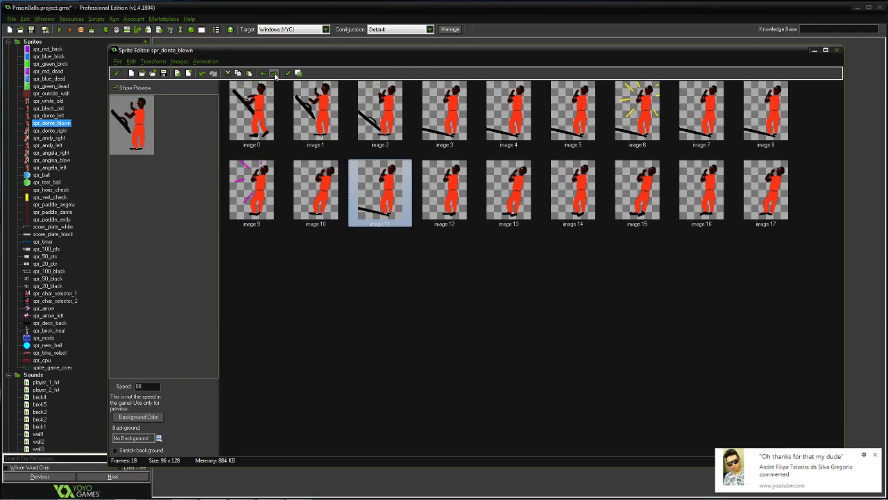
double_click(274, 73)
triple_click(274, 73)
click(274, 74)
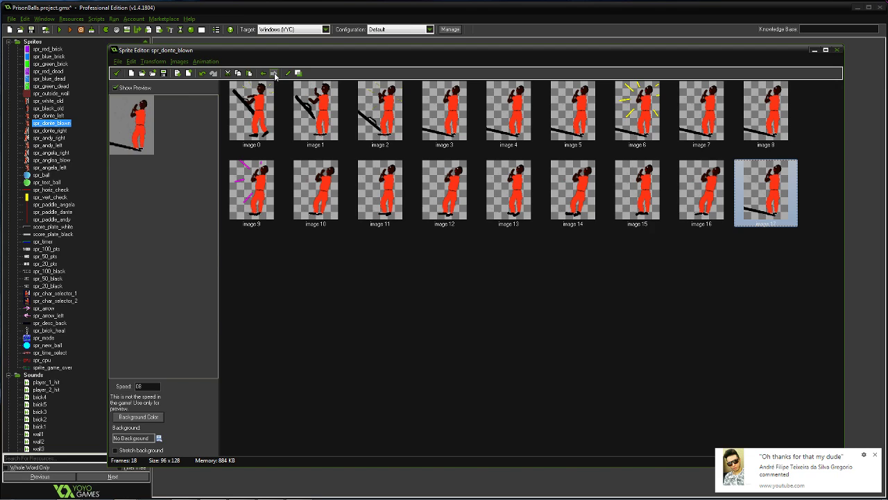
- Erase the fallen paddle from image 17, paint both shoes black, and apply the changes to the sprite
double_click(765, 189)
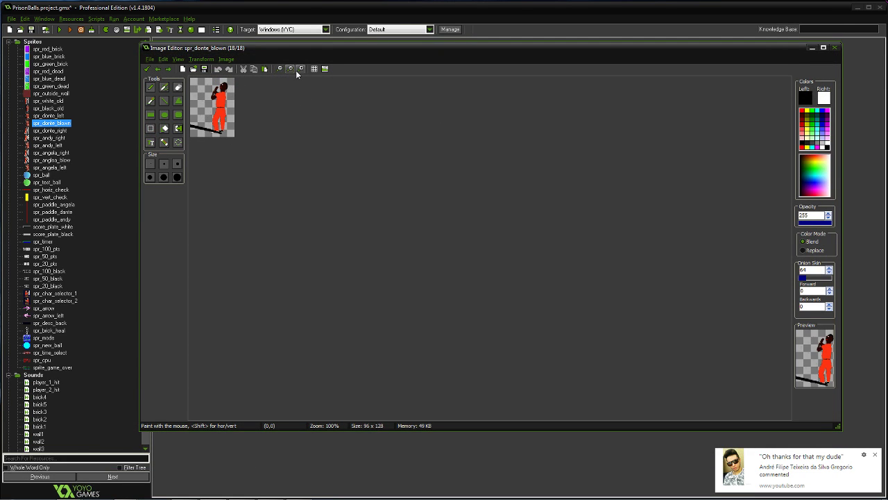
click(300, 69)
click(300, 68)
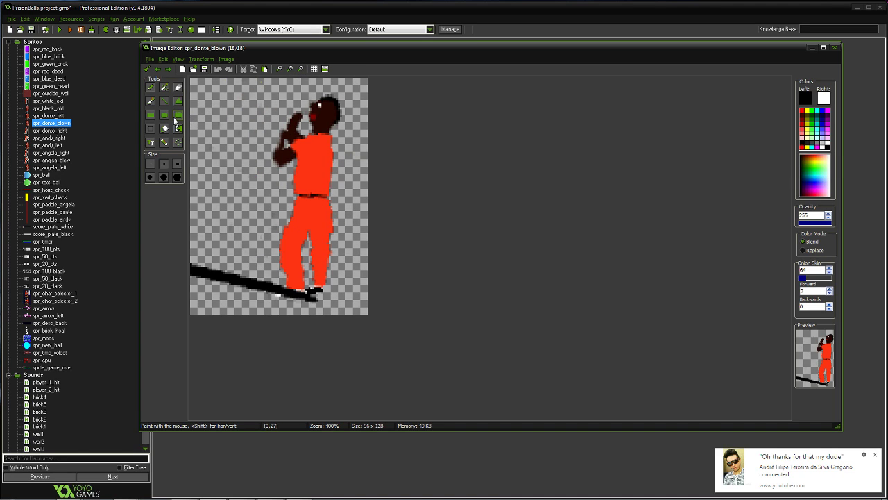
click(178, 87)
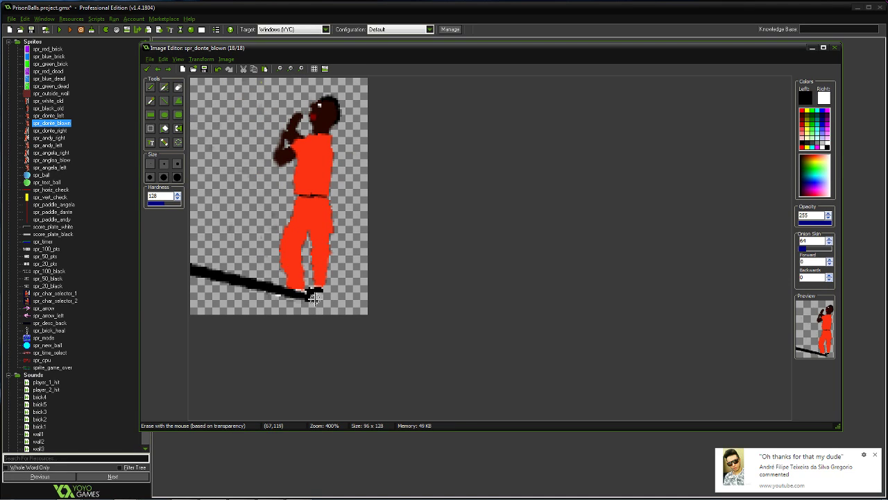
mouse_move(314, 297)
mouse_down()
mouse_move(188, 270)
mouse_move(201, 252)
mouse_move(191, 278)
mouse_move(201, 268)
mouse_move(243, 281)
mouse_move(244, 295)
mouse_move(210, 274)
mouse_move(312, 301)
mouse_move(271, 293)
mouse_move(280, 286)
mouse_move(294, 308)
mouse_move(318, 303)
mouse_up()
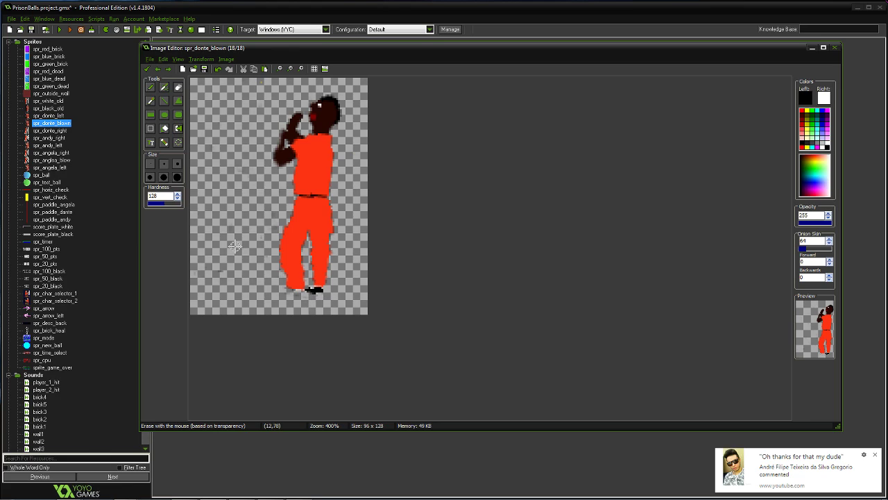
click(149, 87)
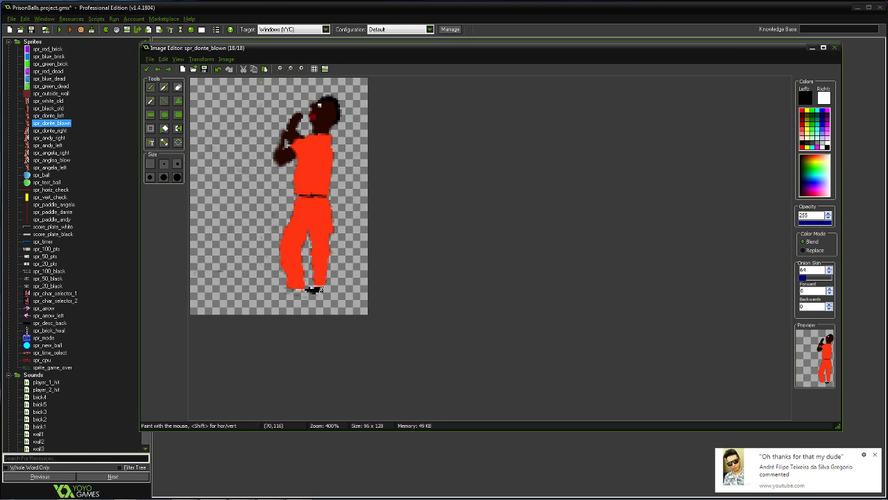
drag(321, 289, 276, 290)
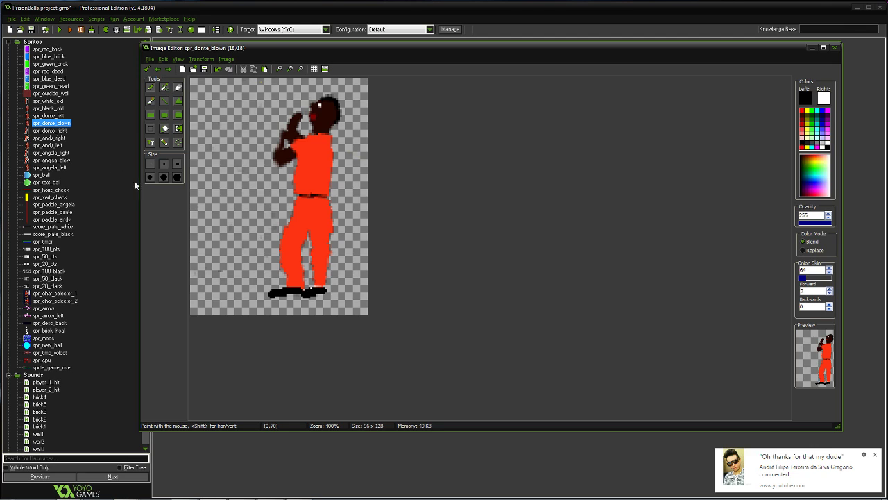
click(146, 69)
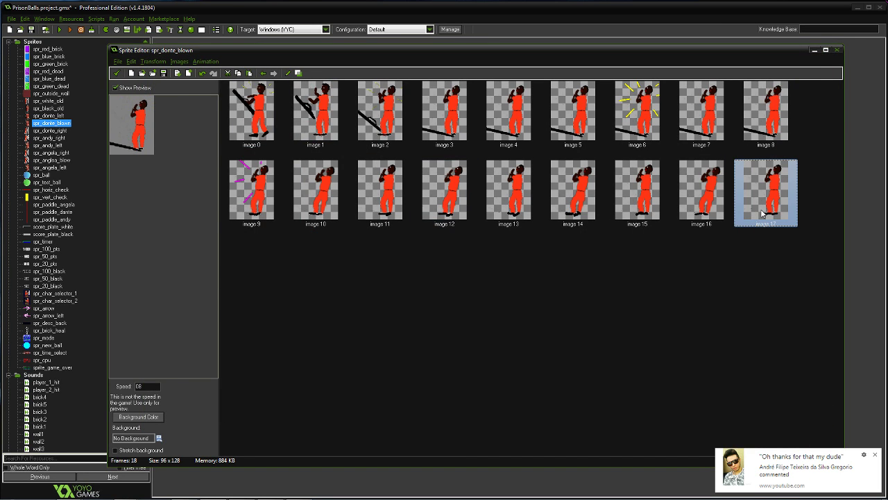
- Duplicate image 17 as image 18 and open the copy for editing
key(ctrl+v)
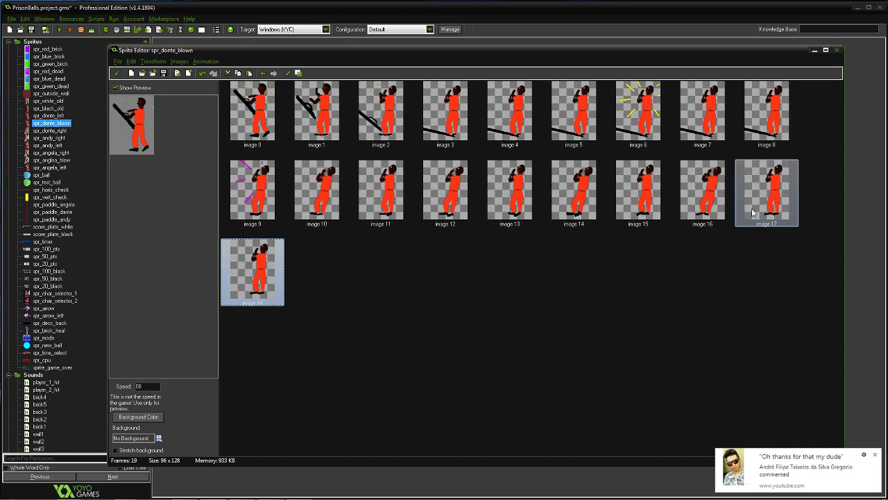
double_click(253, 270)
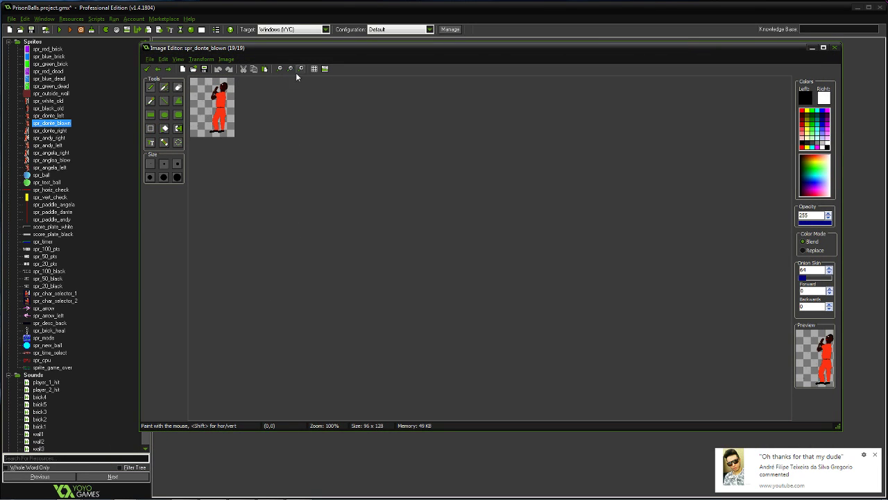
click(297, 73)
click(297, 73)
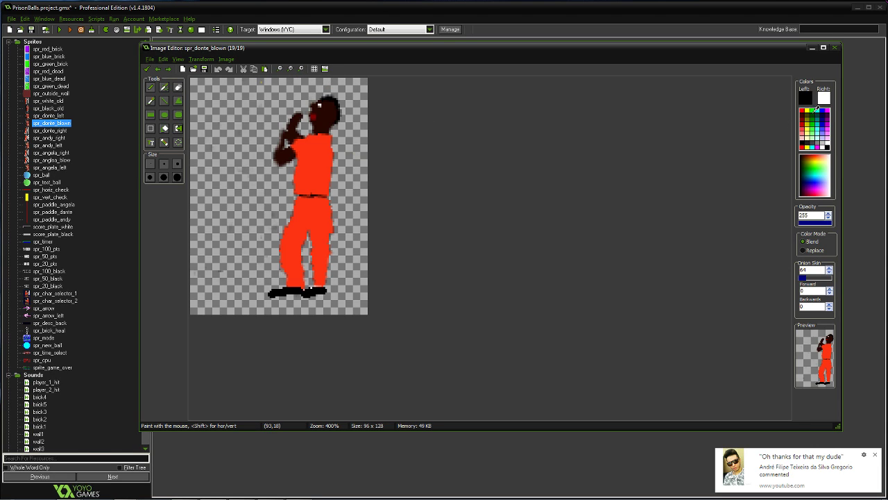
- Set the Polygon tool's colour to cyan and opacity to 170, undoing the test strokes near the character's hands
click(820, 109)
click(177, 100)
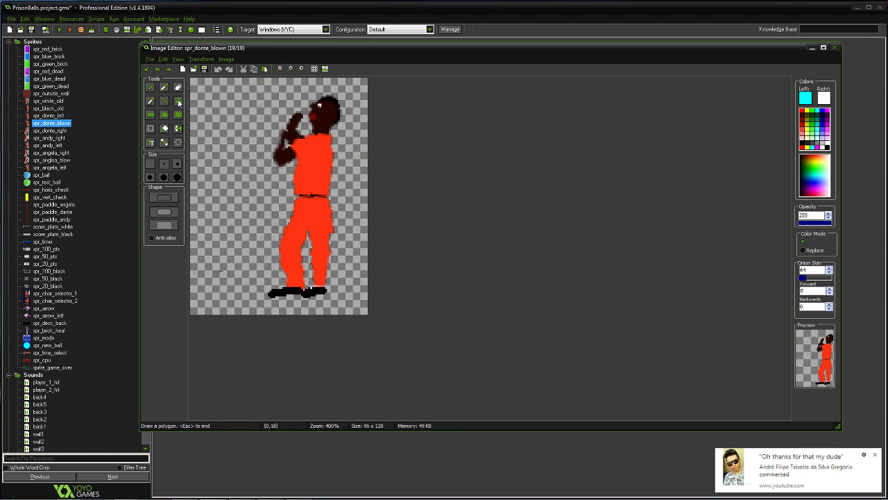
click(293, 106)
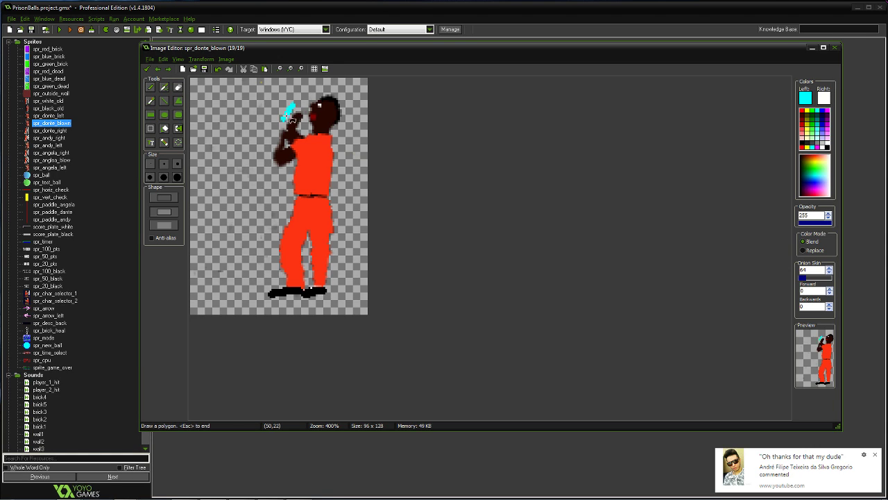
click(218, 68)
double_click(811, 215)
text(170)
click(298, 110)
click(219, 71)
- Try to outline a translucent cyan polygon around the character's arms in image 18, then undo it
click(275, 111)
click(259, 145)
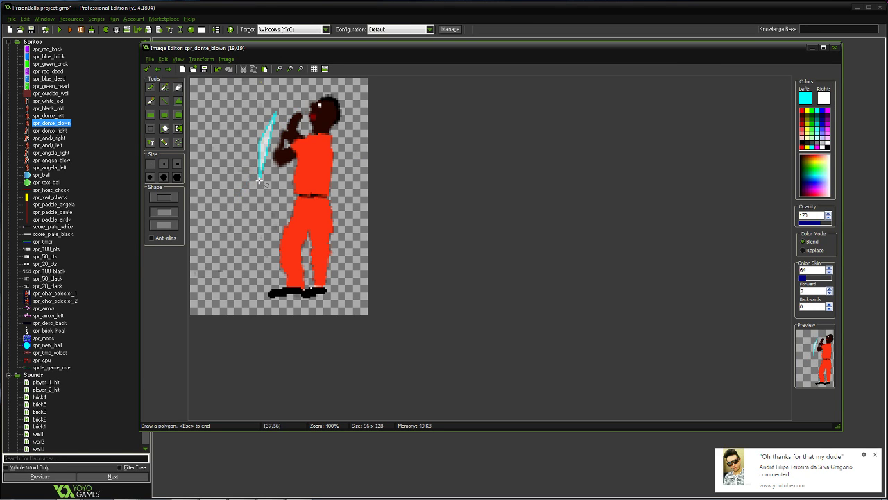
click(265, 226)
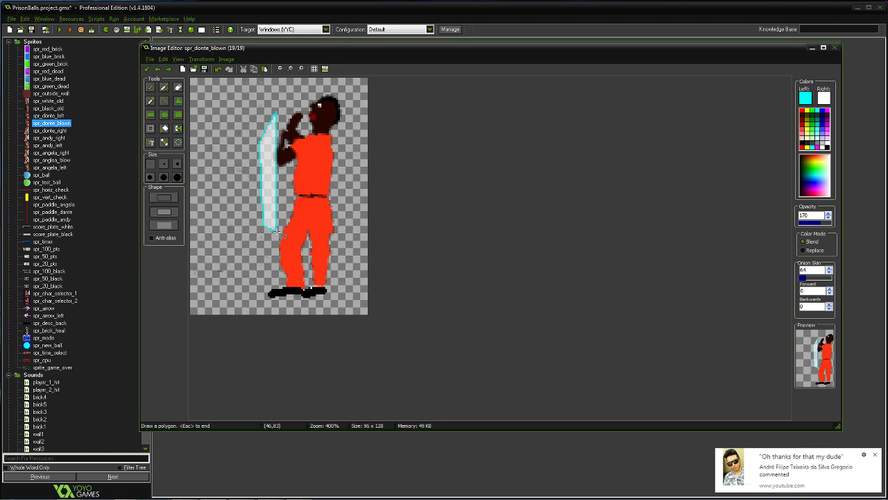
key(Escape)
drag(290, 208, 270, 142)
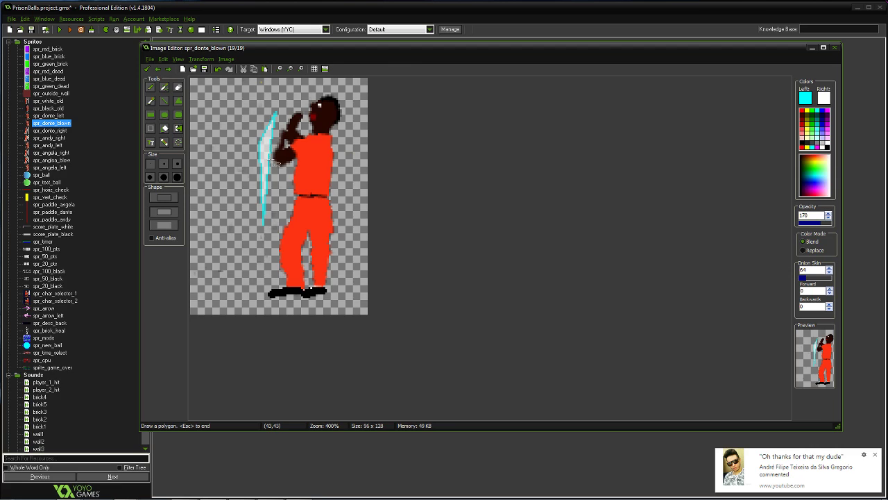
drag(341, 215, 340, 223)
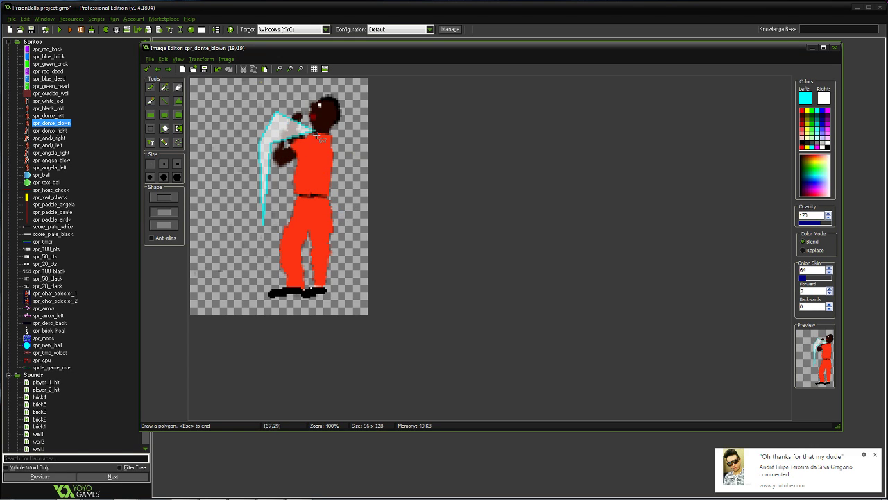
key(Escape)
click(217, 69)
click(151, 99)
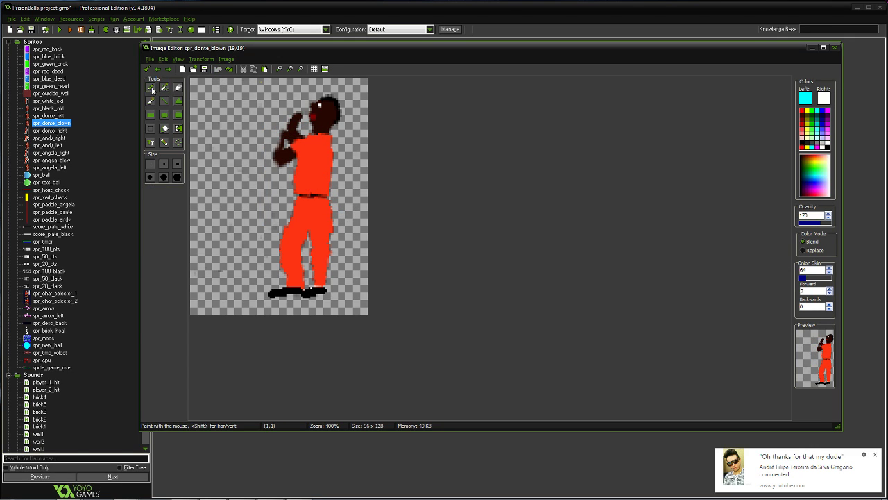
- Draw a tall, narrow cyan triangle in front of the character's arms in image 18 and flood-fill it with cyan
click(177, 102)
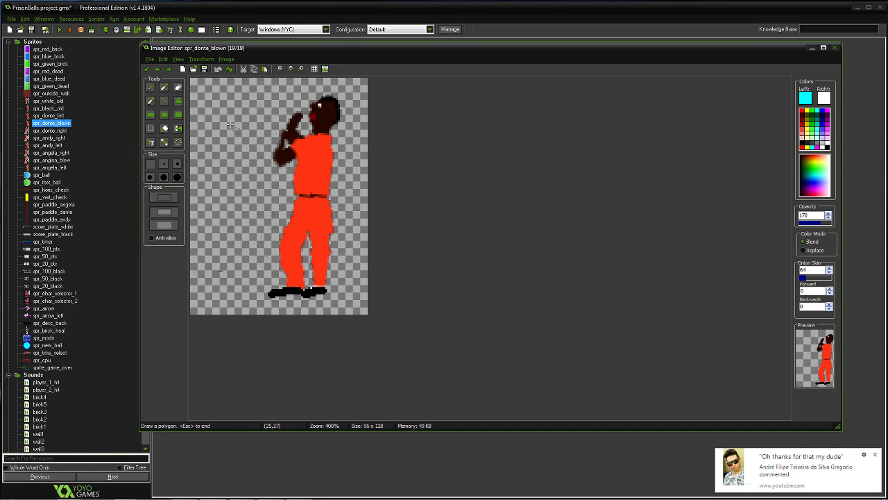
click(261, 115)
click(234, 201)
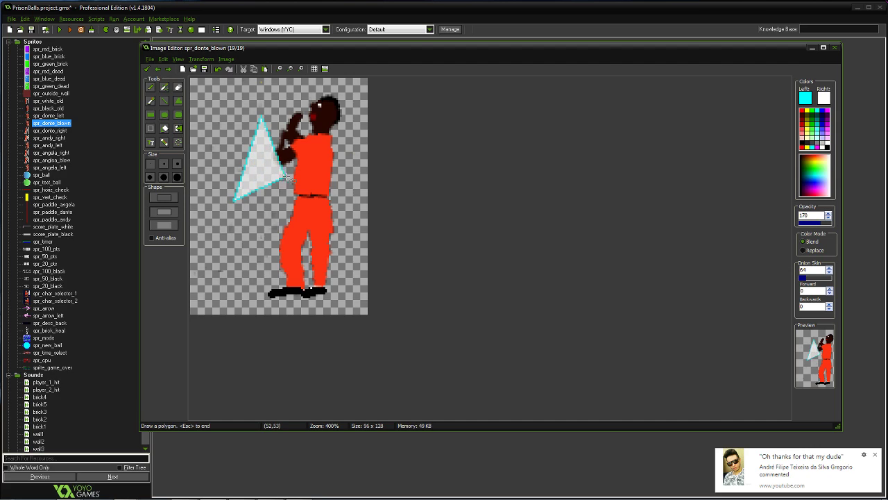
click(263, 213)
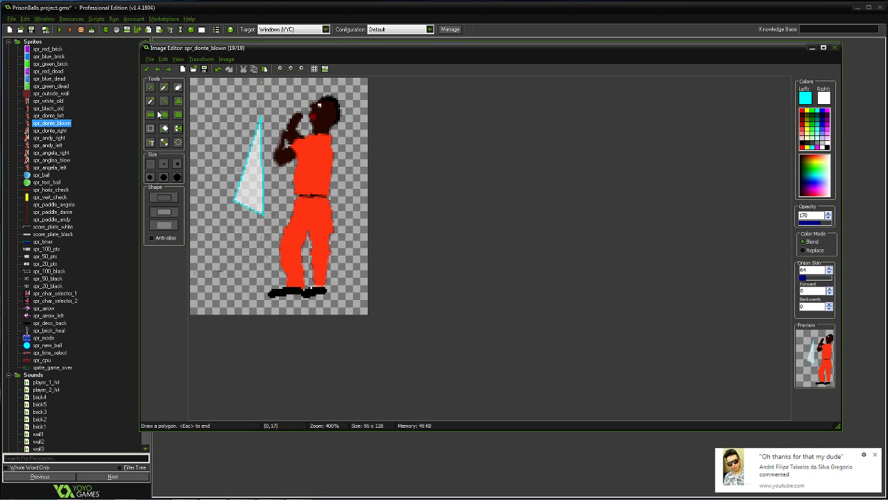
click(164, 128)
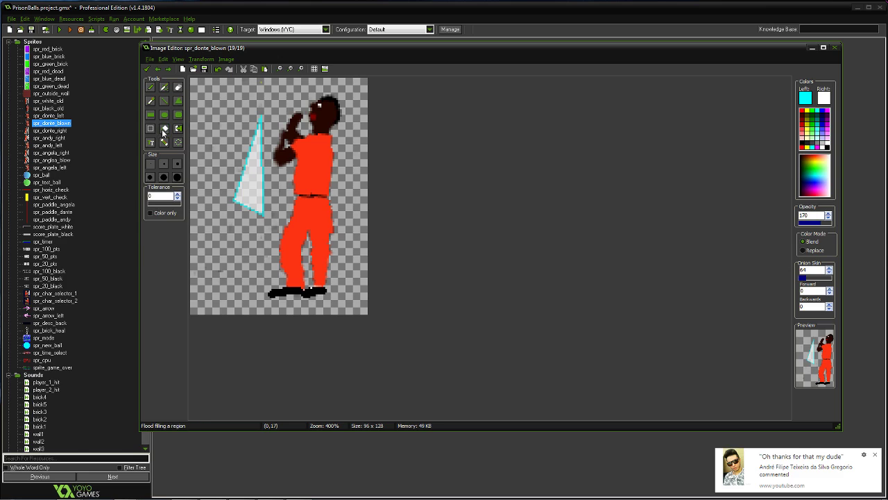
click(241, 195)
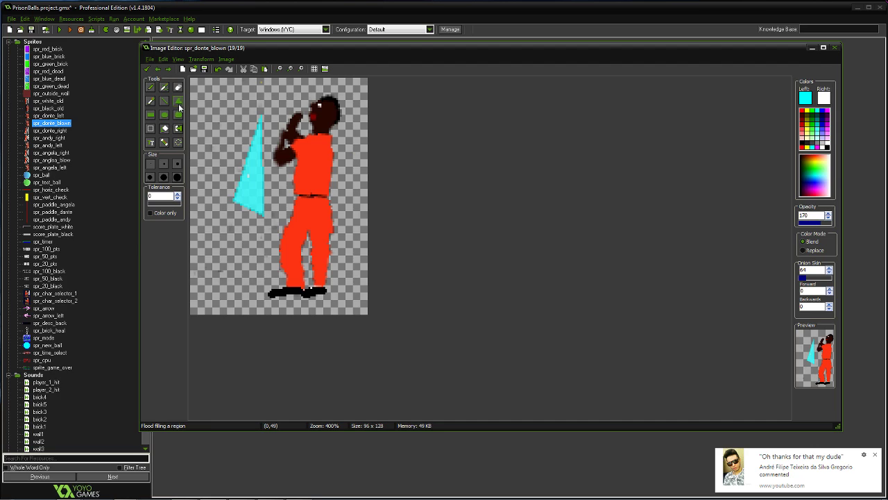
- Draw a cyan polygon from the character's waist down across his legs in image 18 and flood-fill its sections with cyan
click(177, 101)
click(305, 169)
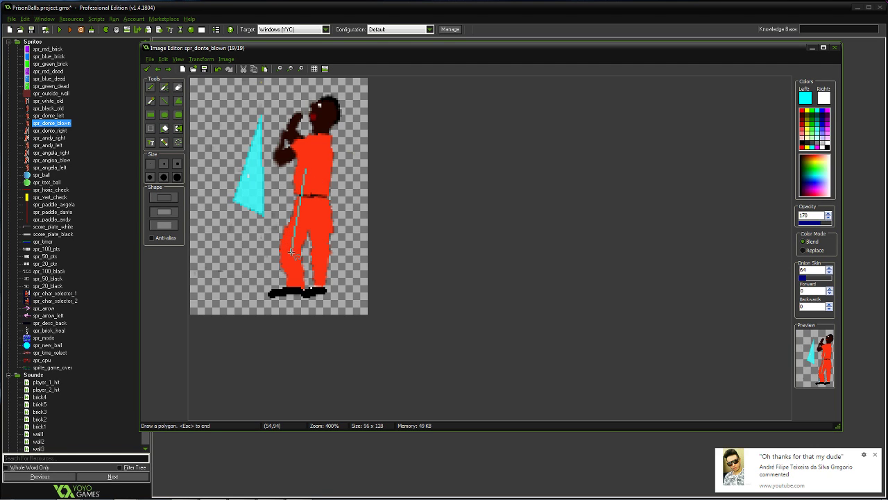
click(323, 239)
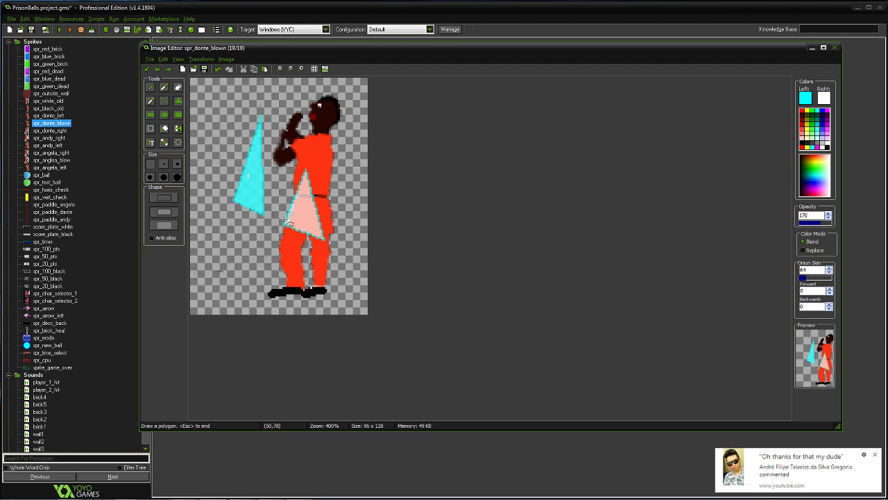
click(274, 281)
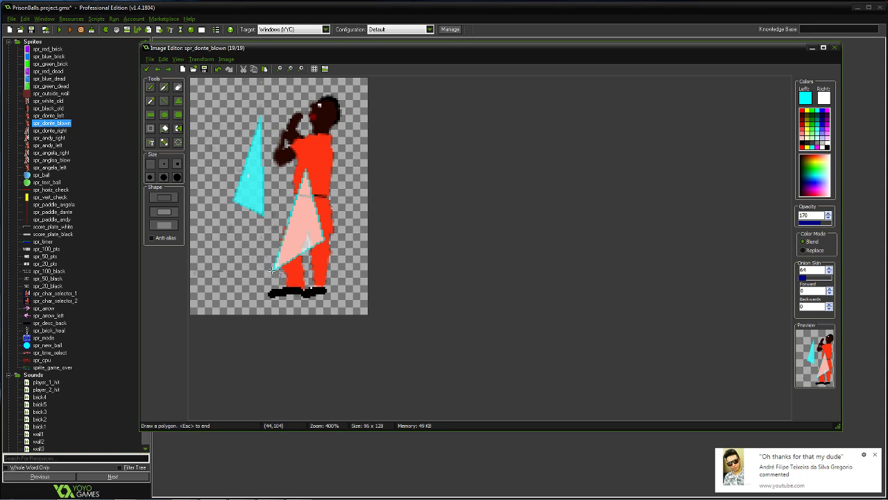
key(Escape)
click(164, 143)
click(299, 224)
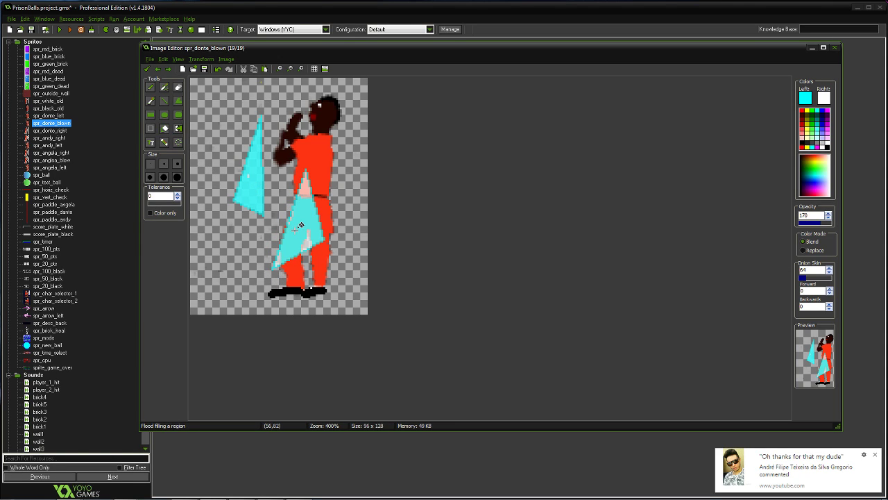
click(305, 186)
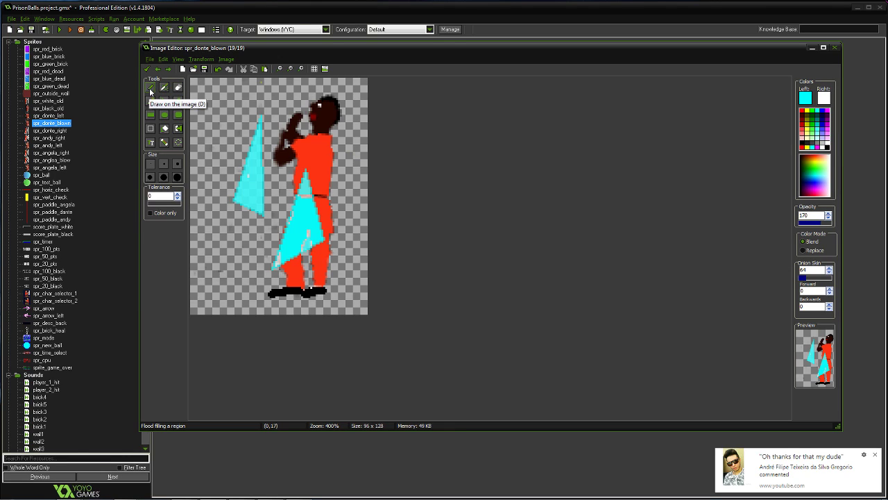
- Draw a small cyan triangle in front of the character's thighs in image 18 and flood-fill it with cyan
click(177, 101)
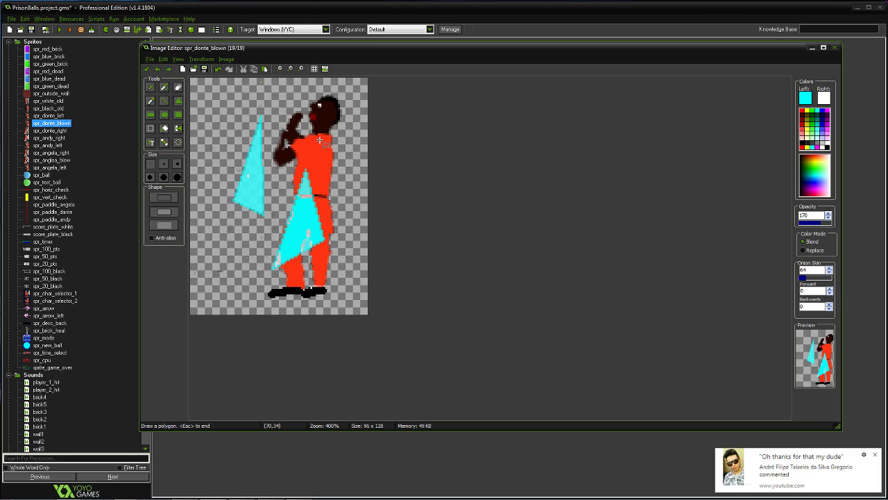
click(235, 240)
click(258, 258)
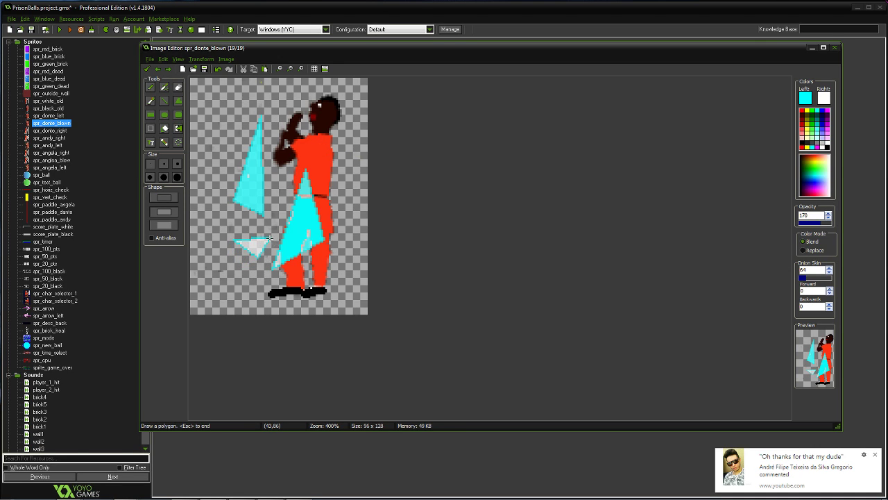
click(270, 237)
key(Escape)
click(165, 127)
click(251, 247)
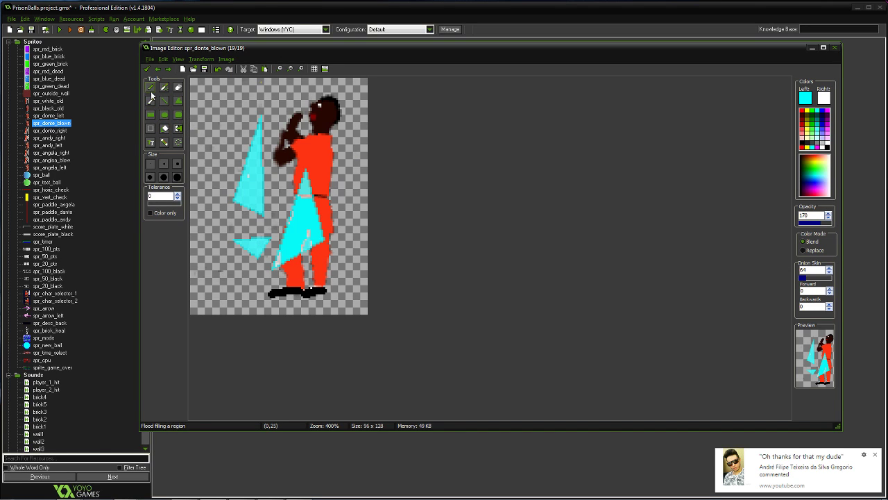
- Add a tiny filled cyan triangle above the character's raised hand and accept the edits to image 18
click(177, 101)
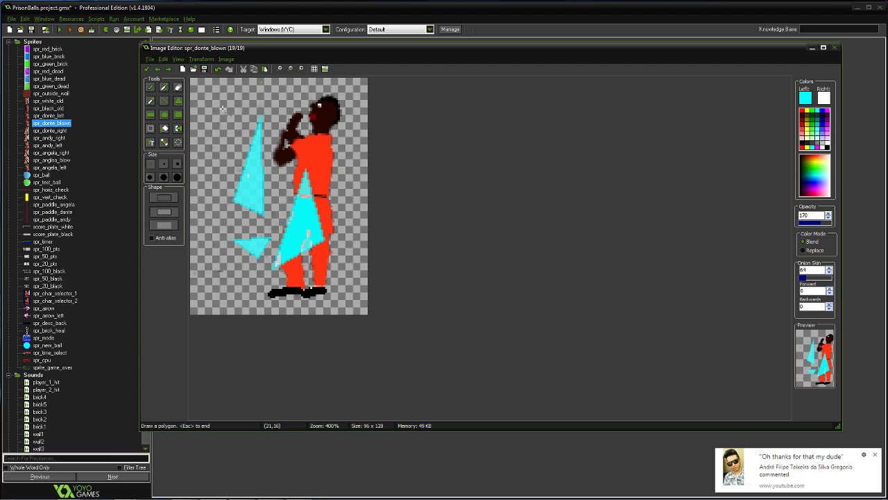
click(281, 102)
click(295, 90)
click(296, 104)
key(Escape)
click(165, 129)
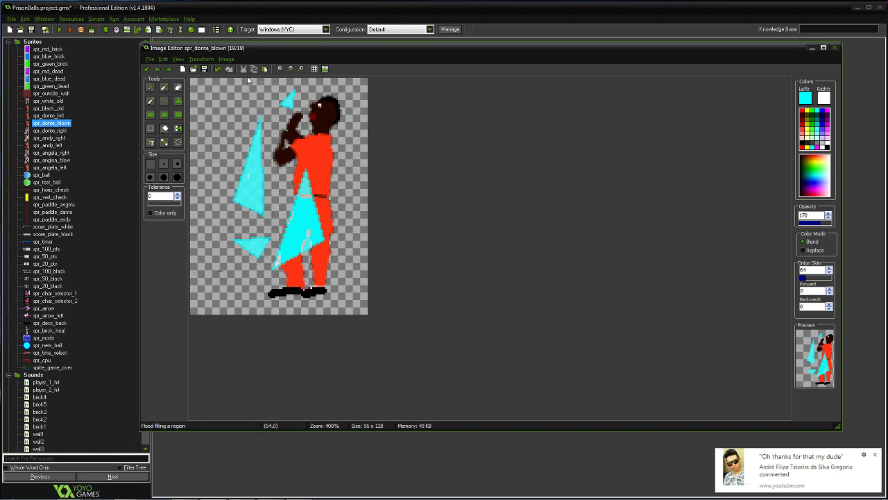
click(146, 69)
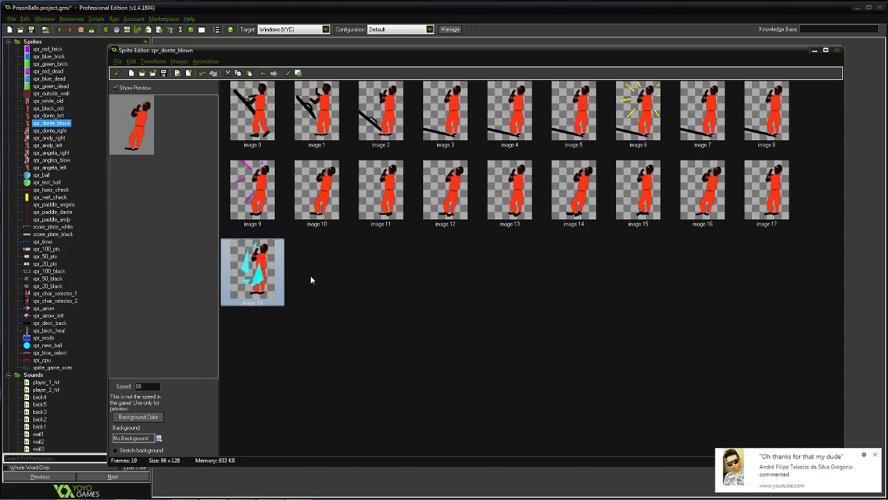
- Paste a copy of image 17, move it to the end as image 19, and open it for editing
click(763, 186)
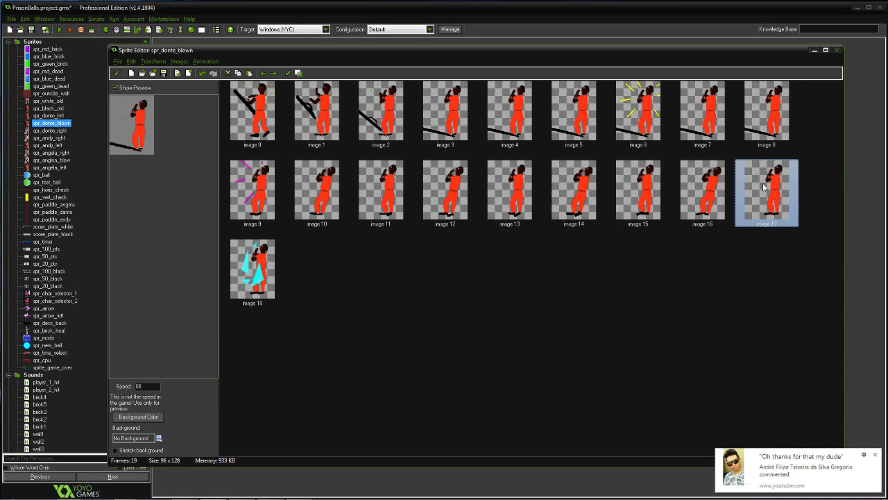
key(ctrl+v)
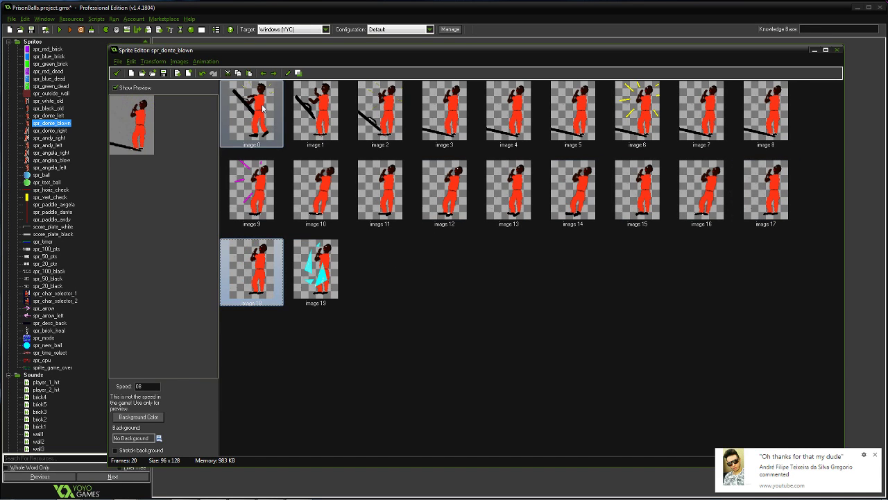
click(273, 73)
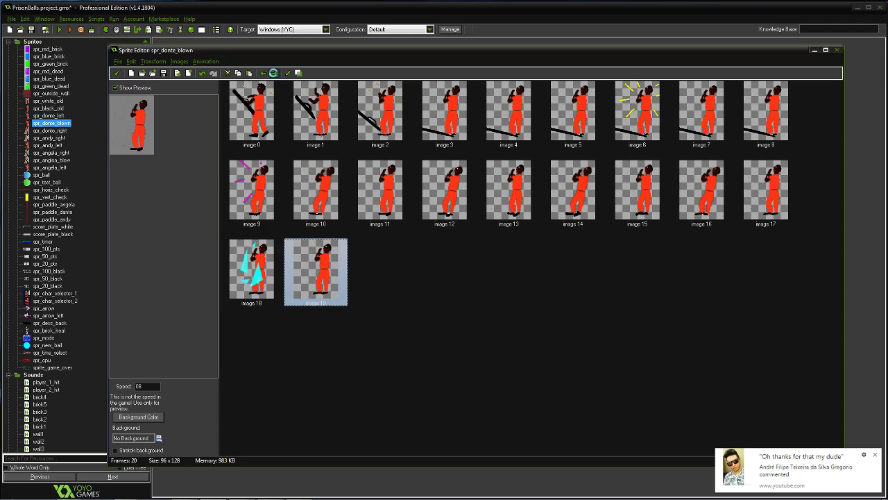
double_click(316, 281)
click(301, 69)
click(301, 69)
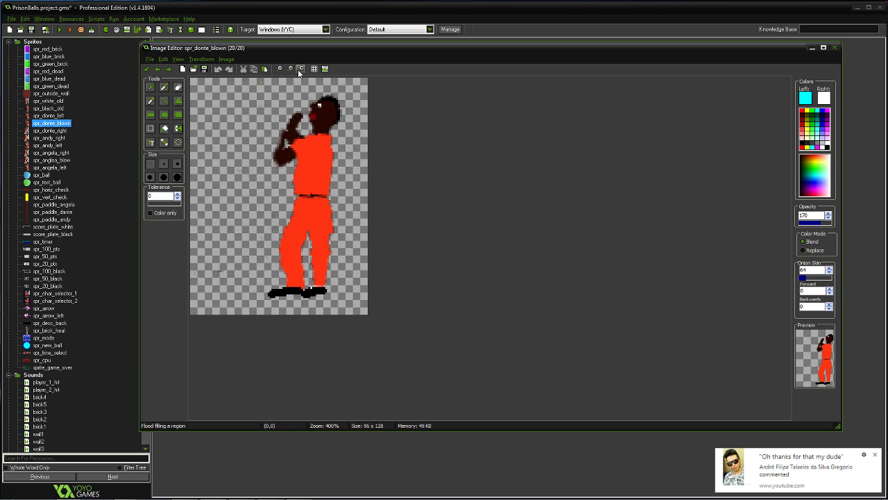
- Draw a tall cyan triangle in front of the character's arms in image 19 and flood-fill it with cyan
click(178, 101)
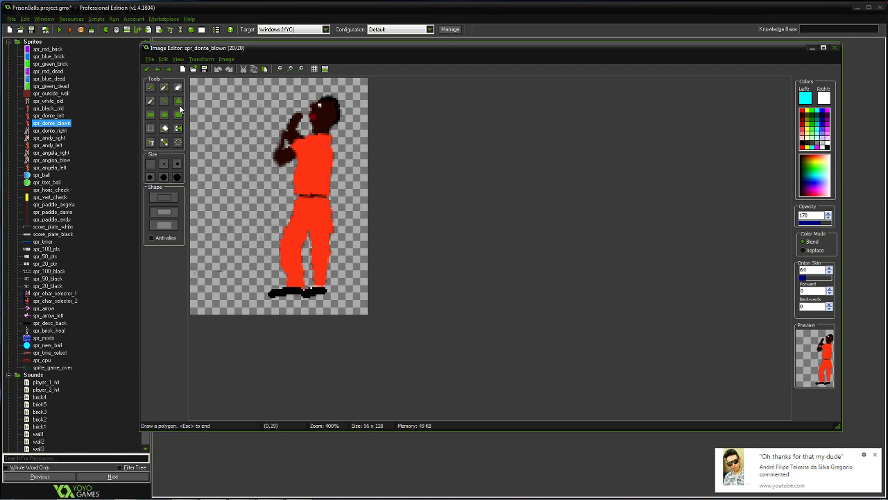
click(272, 124)
click(244, 172)
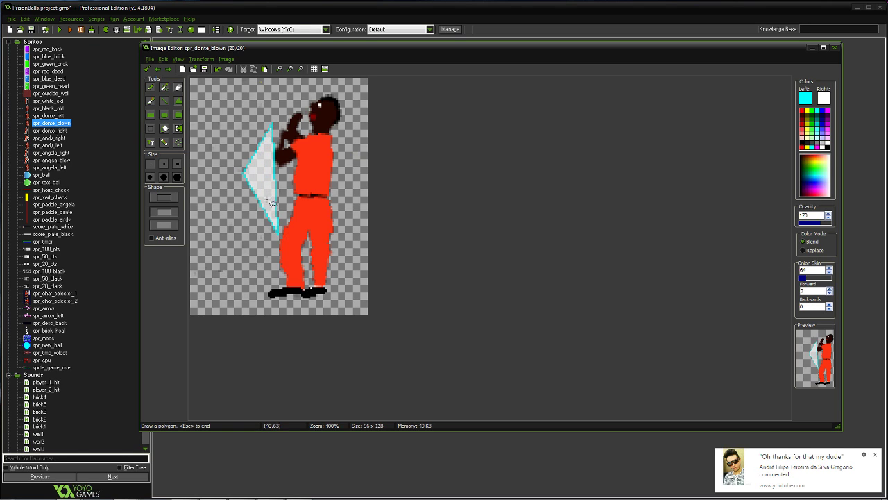
click(164, 128)
click(253, 178)
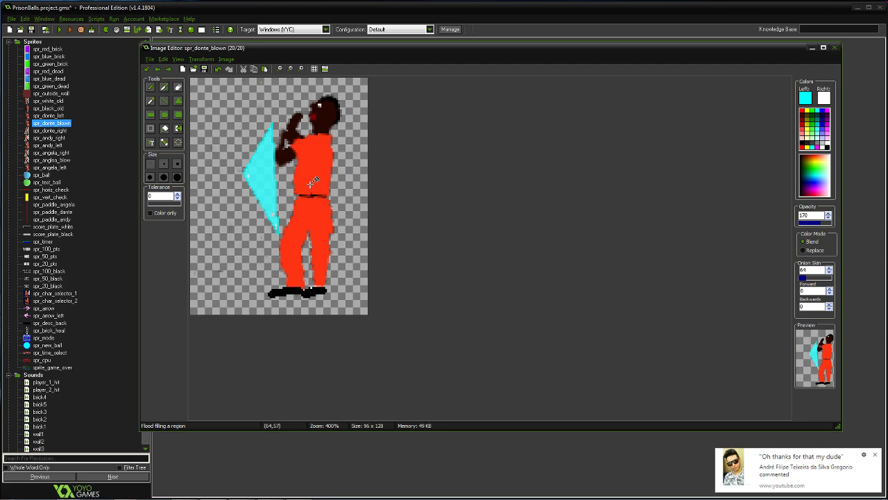
- Draw a four-sided cyan polygon over the character's torso and back in image 19 and flood-fill its sections with cyan
click(179, 101)
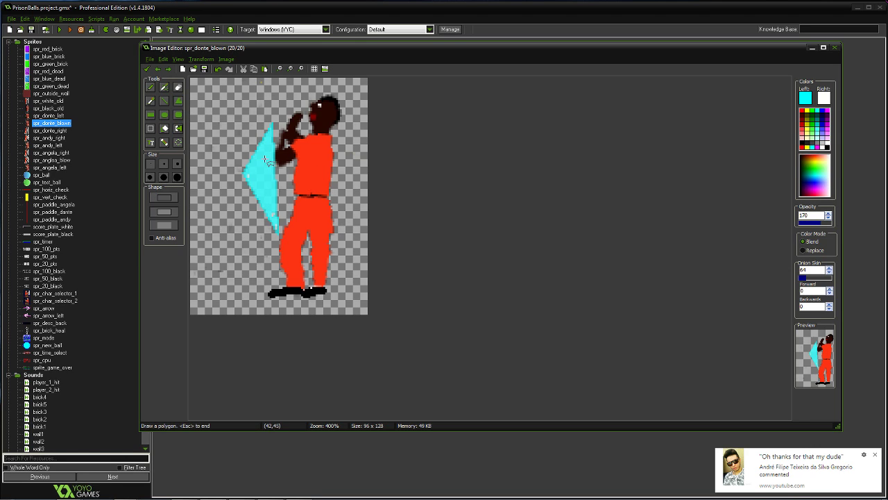
click(300, 156)
click(318, 249)
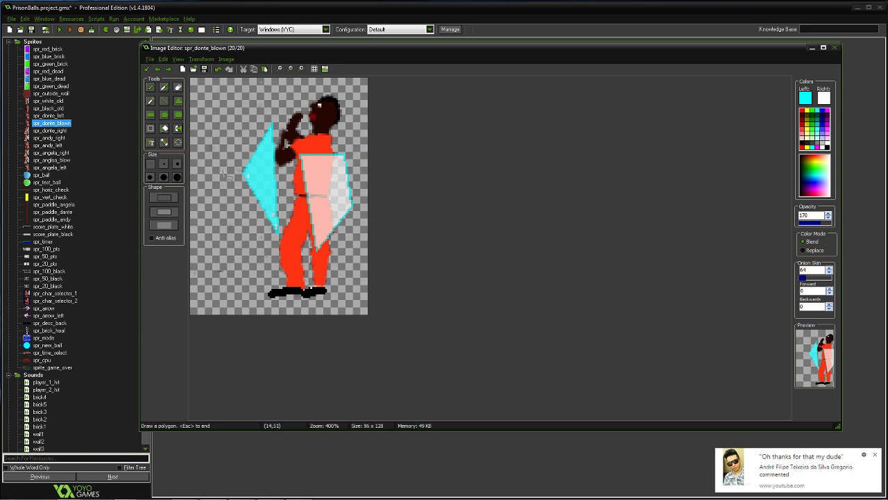
click(165, 128)
click(321, 174)
click(315, 220)
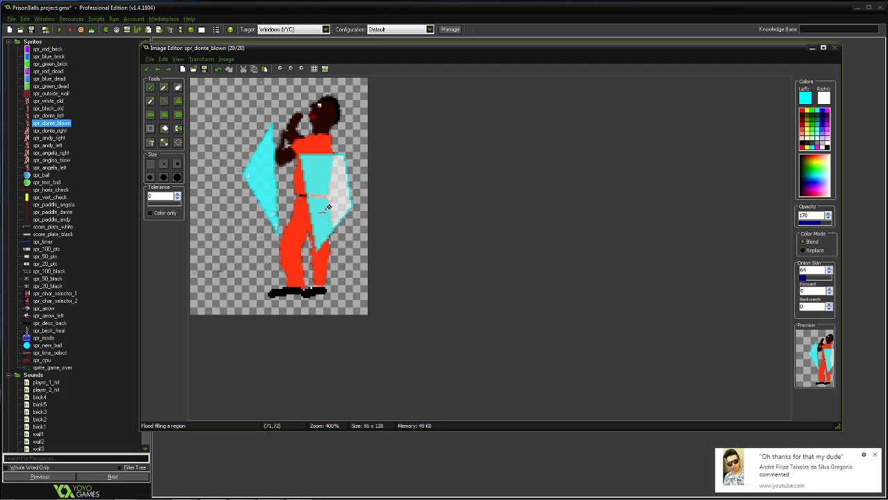
click(340, 191)
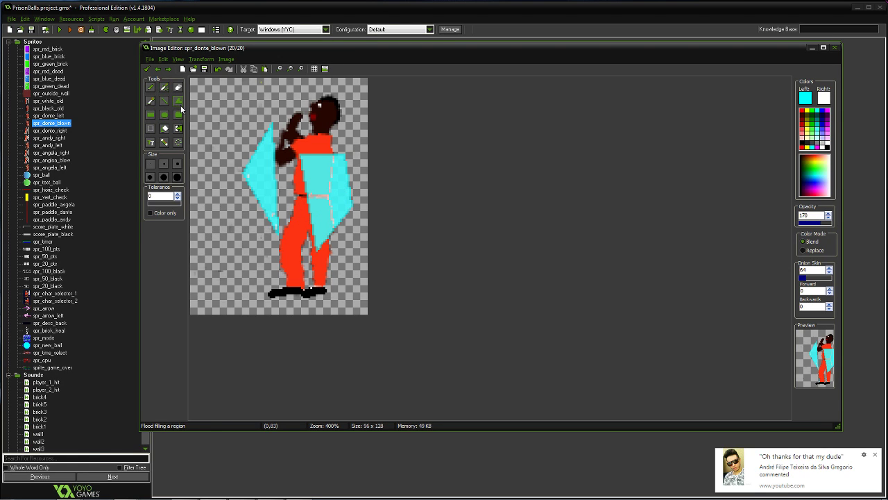
- Draw a cyan triangle from above the character's hands to his shoulder in image 19 and flood-fill it
click(178, 104)
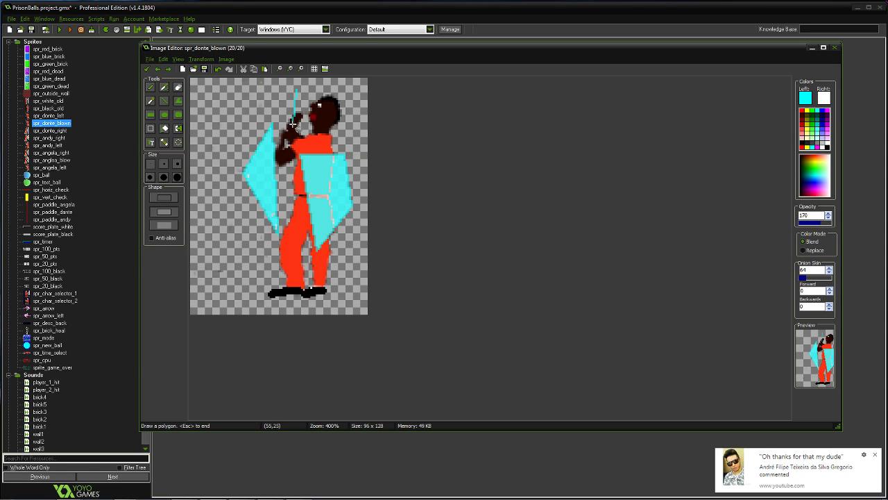
click(294, 126)
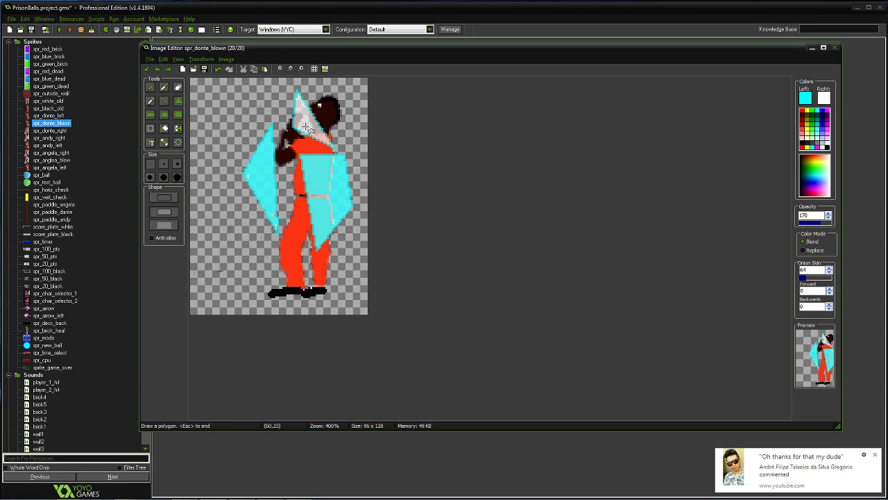
click(166, 131)
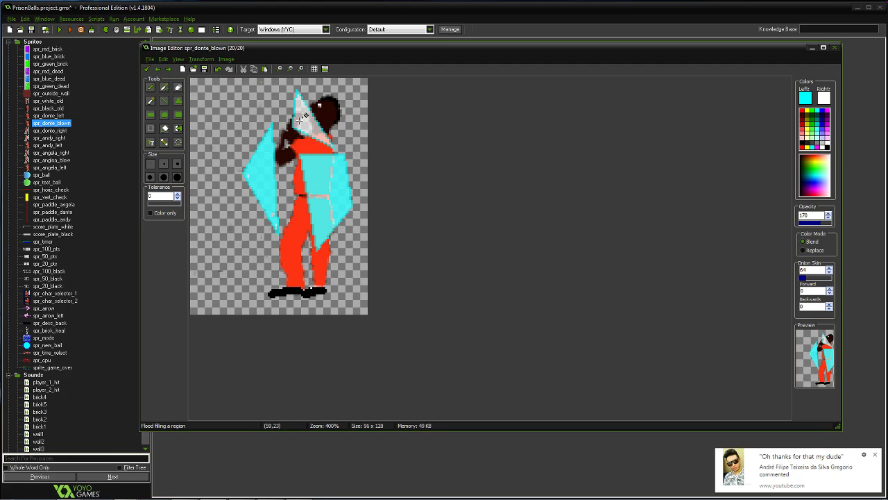
click(310, 129)
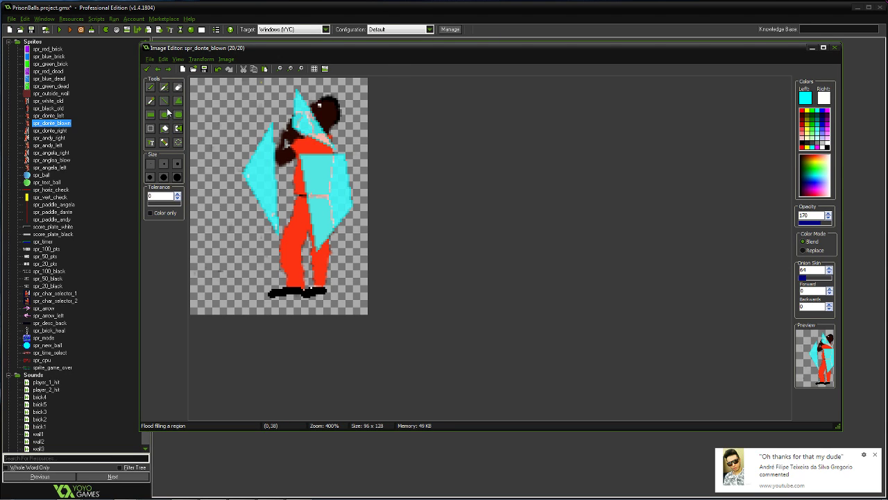
- Add a cyan-filled triangle across the character's lower legs and accept the edits to image 19
click(178, 101)
click(245, 241)
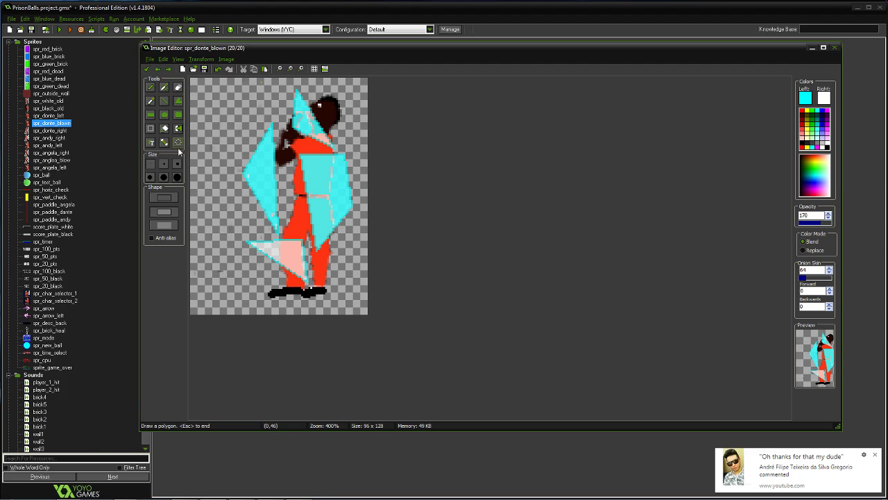
click(164, 128)
click(278, 249)
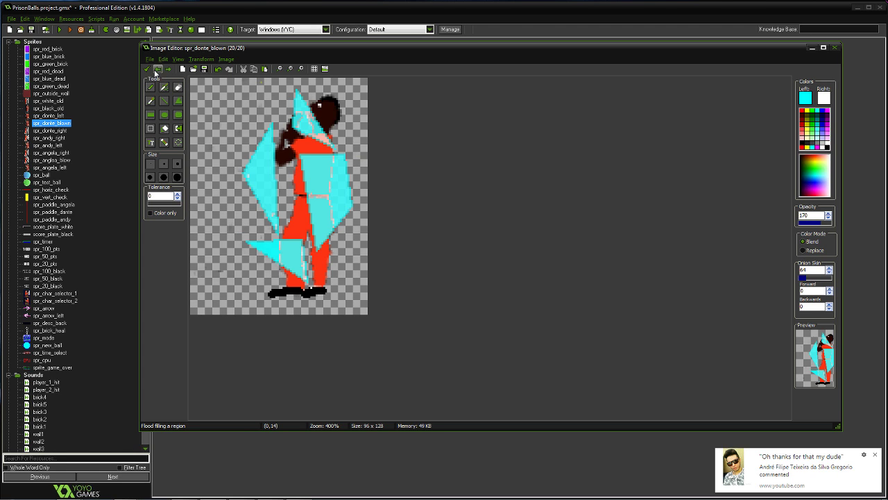
click(147, 69)
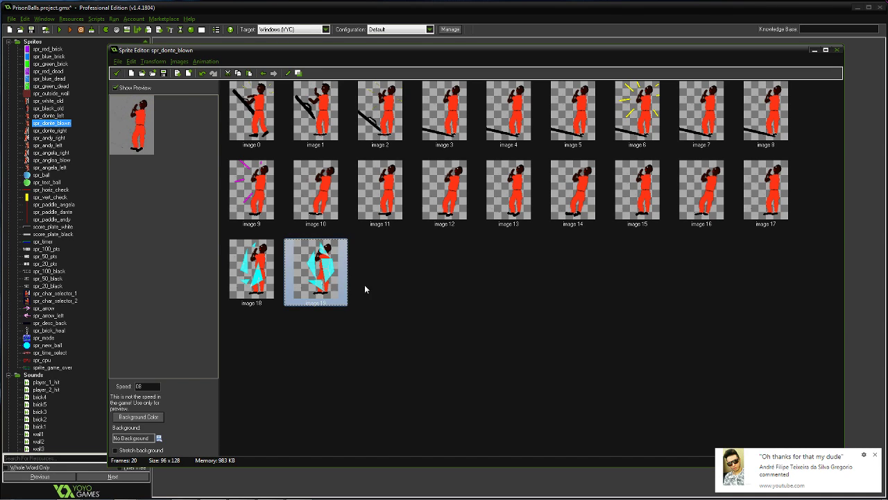
- Paste two copies of image 17 and move both to the end of the animation as images 20 and 21
click(763, 204)
key(ctrl+c)
key(ctrl+v)
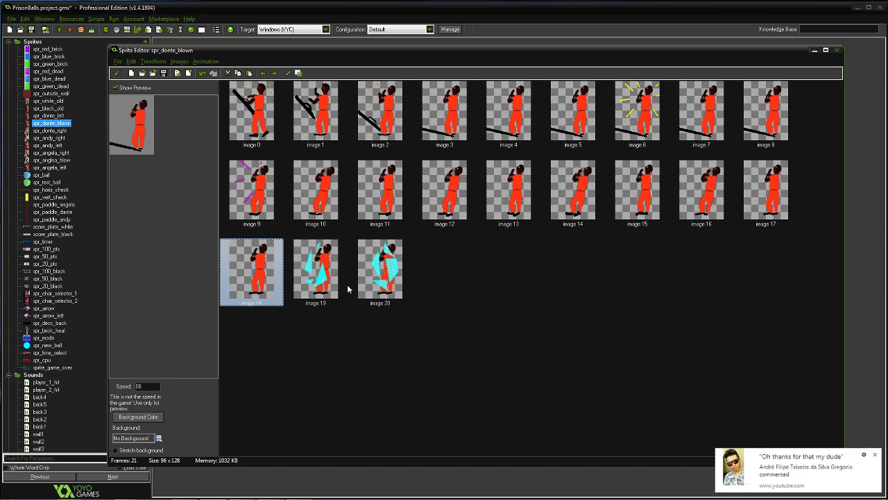
key(ctrl+v)
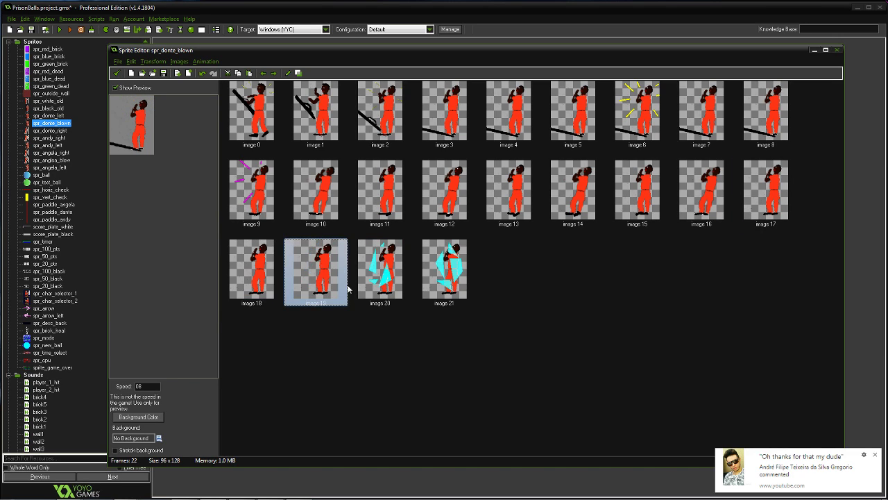
click(274, 73)
click(274, 73)
click(251, 269)
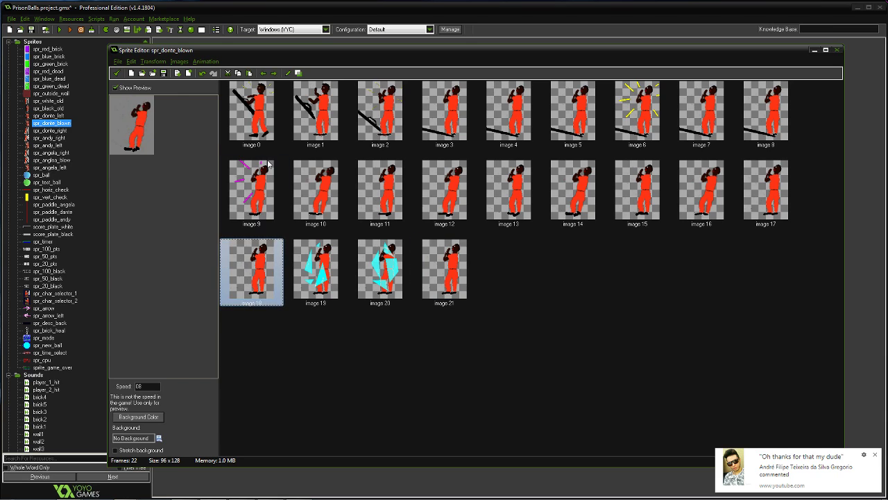
click(274, 73)
click(275, 73)
click(274, 73)
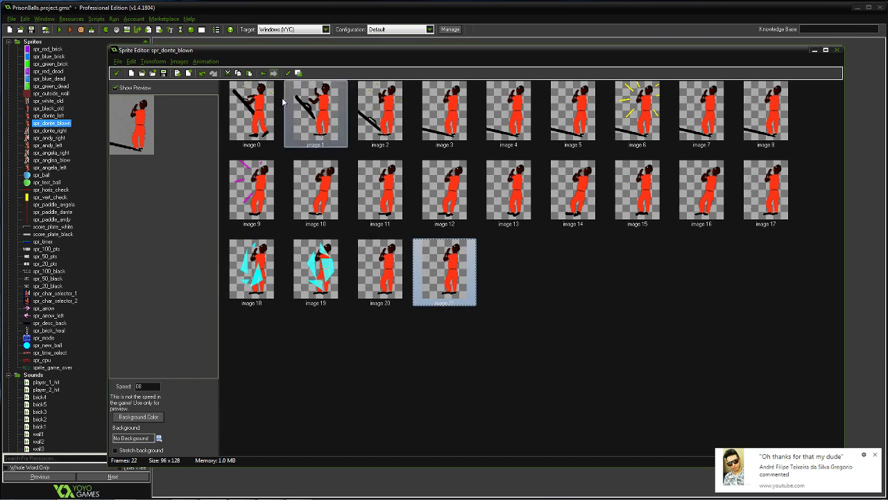
- Open image 20 and draw a four-sided cyan polygon over the character's hands and chest, flood-filling its sections with cyan
double_click(444, 271)
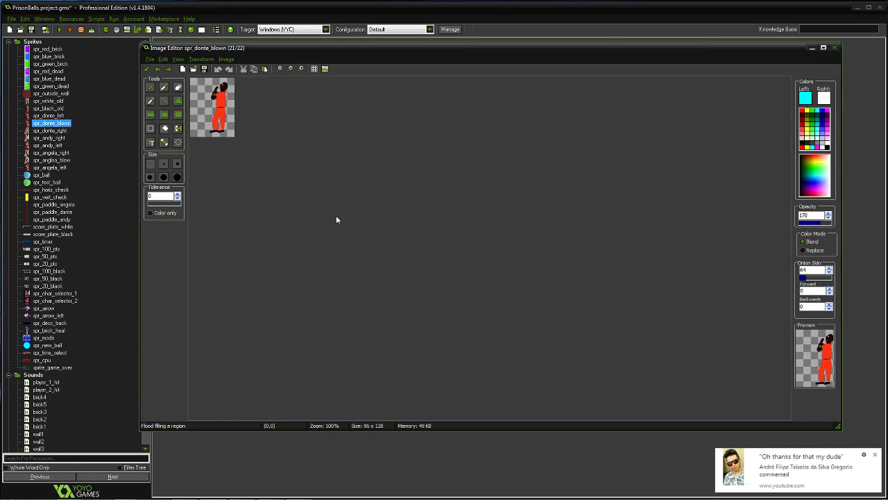
click(301, 69)
click(301, 69)
click(180, 104)
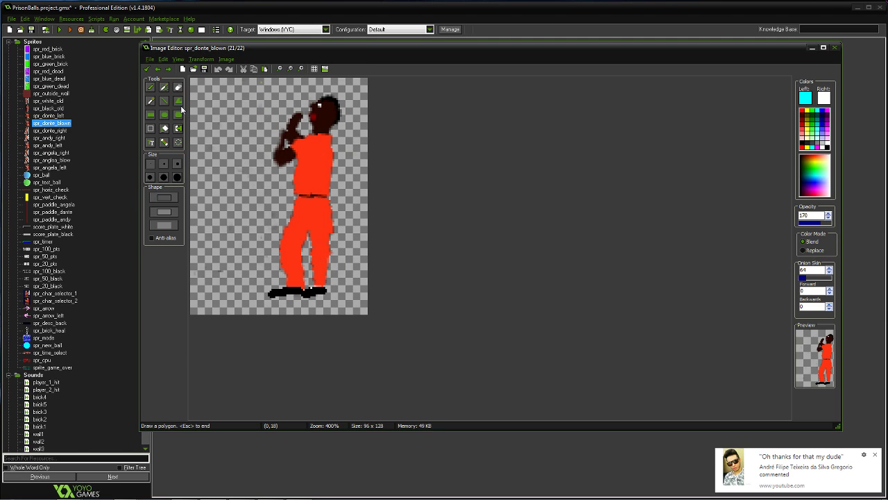
click(283, 108)
click(235, 200)
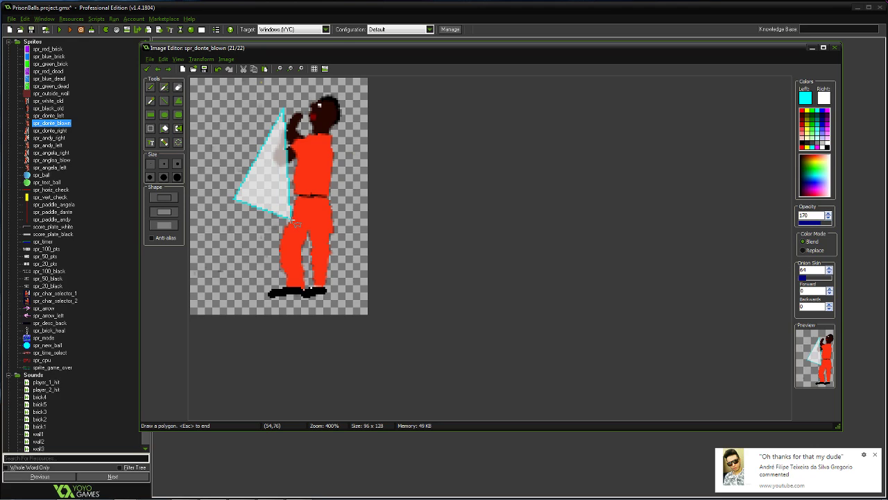
click(295, 225)
click(309, 165)
key(Escape)
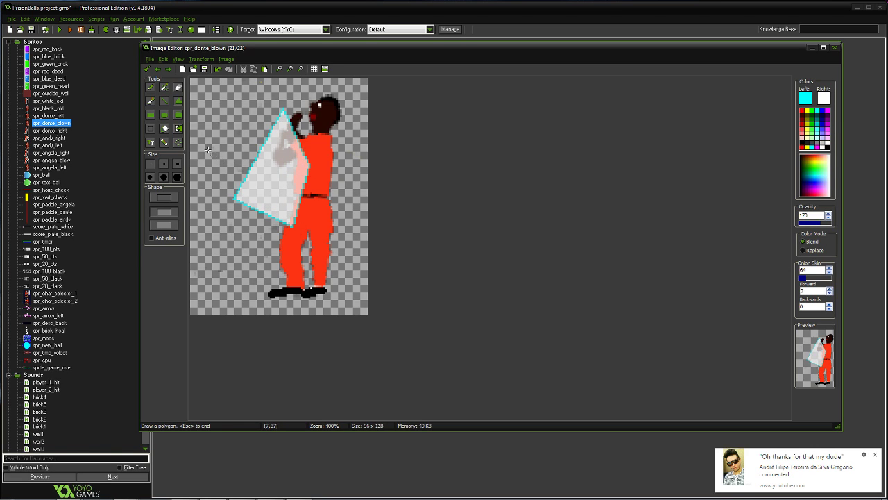
click(165, 129)
click(286, 182)
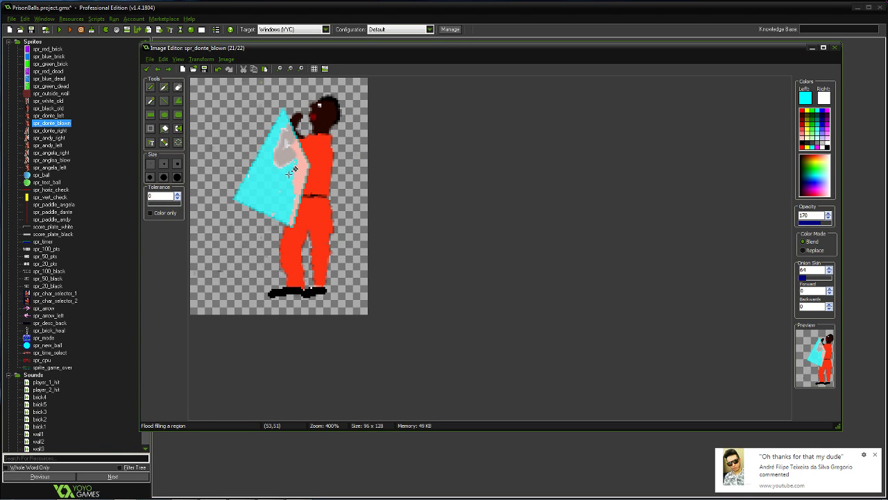
click(299, 166)
- Draw a four-sided cyan polygon over the character's lower back and rear leg in image 20 and flood-fill it with cyan
click(179, 102)
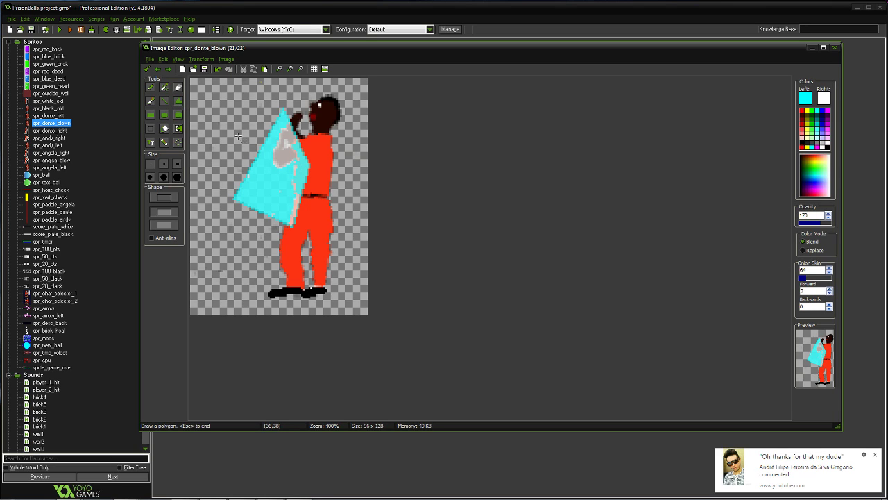
click(317, 196)
click(313, 291)
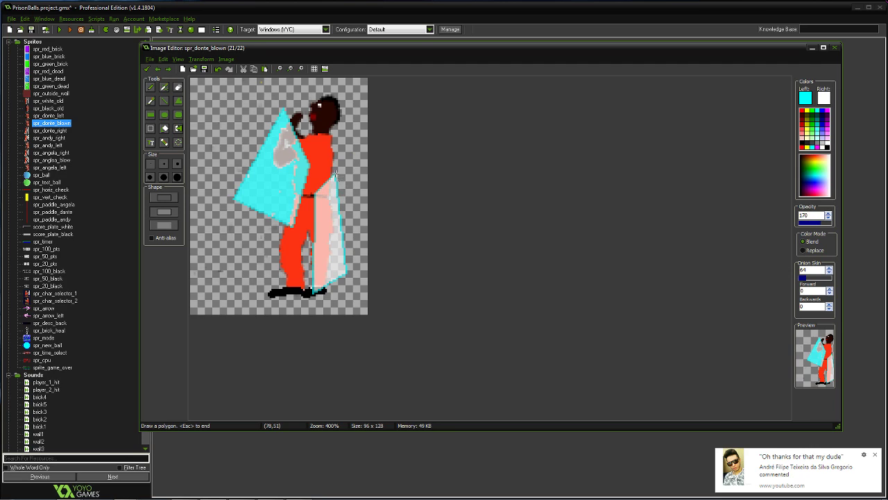
click(163, 129)
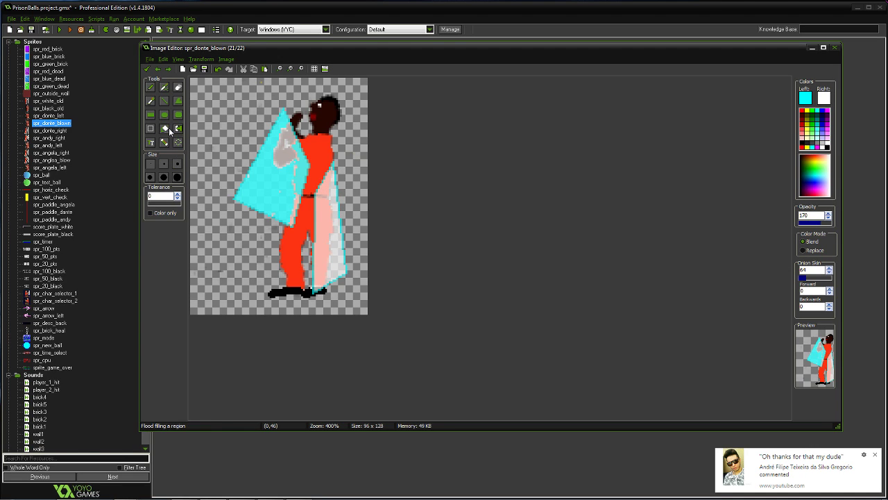
click(323, 219)
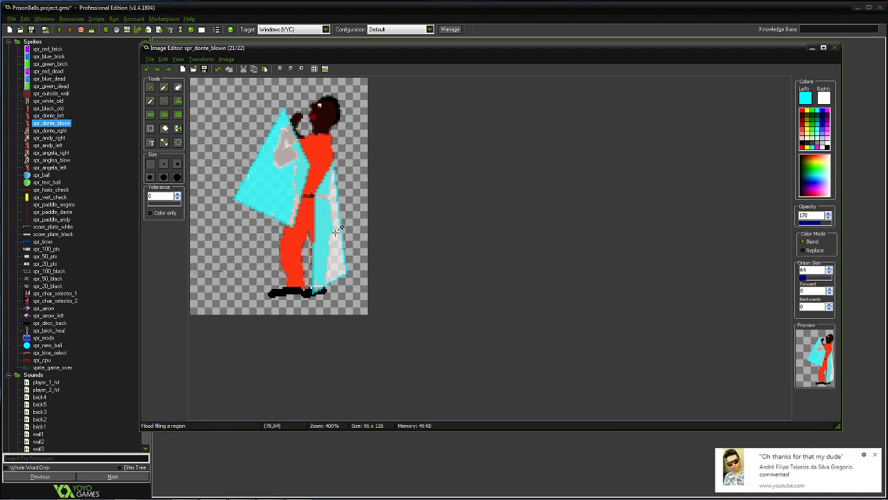
click(336, 231)
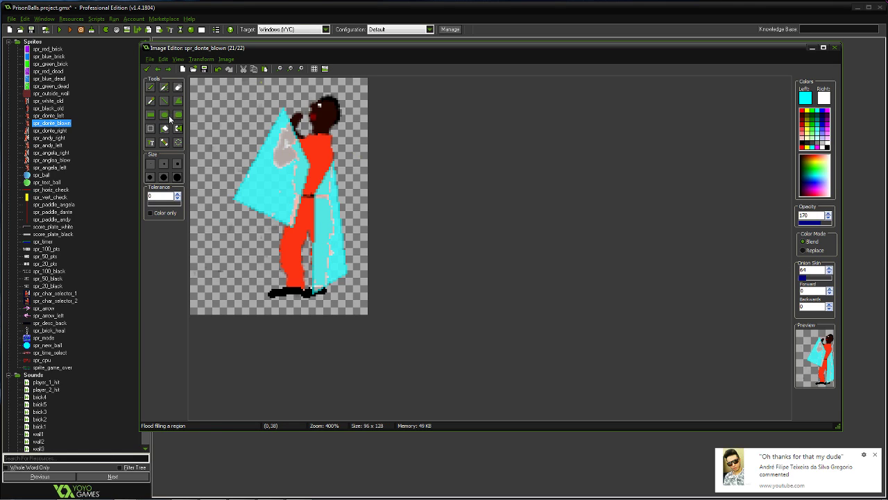
- Draw a four-sided cyan polygon over the character's front lower leg in image 20 and flood-fill its sections
click(177, 101)
click(264, 231)
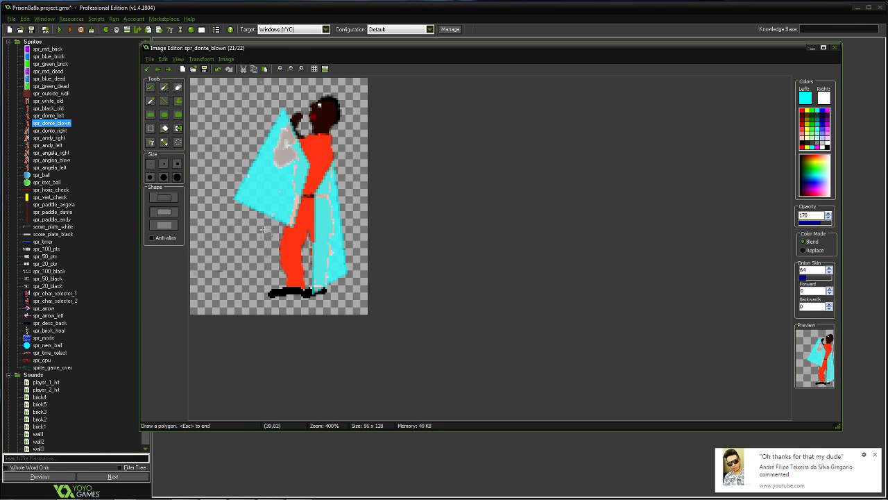
click(266, 299)
click(299, 286)
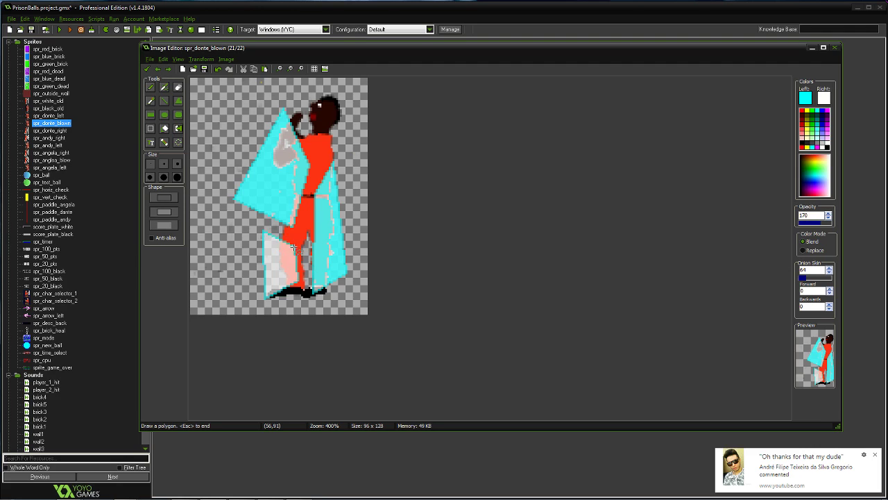
click(165, 128)
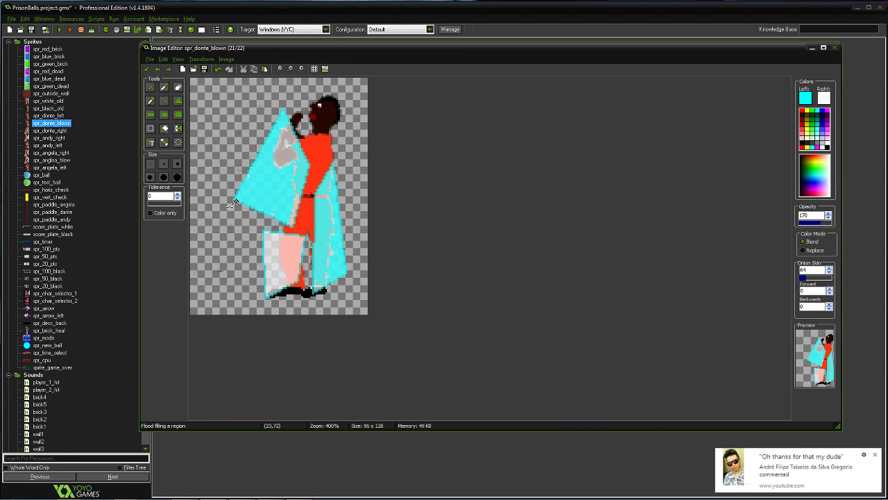
click(288, 257)
click(274, 250)
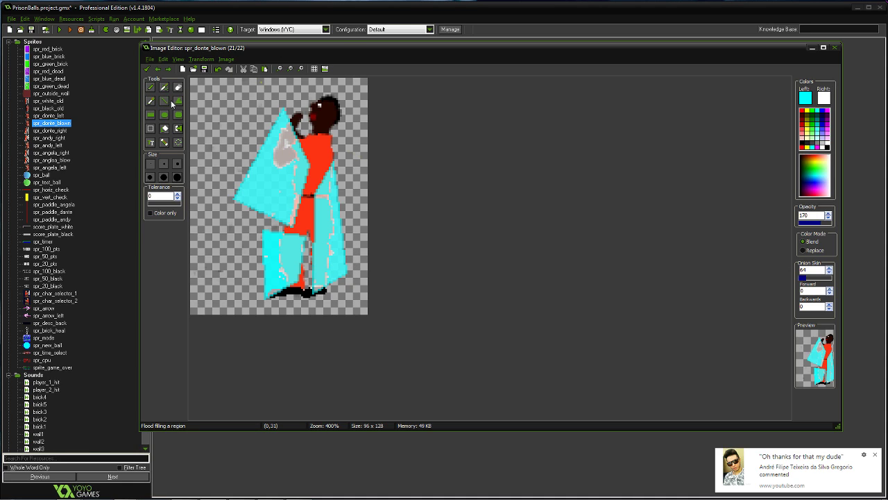
- Draw a four-sided cyan polygon around the character's head in image 20 and flood-fill it with cyan
click(177, 102)
click(300, 104)
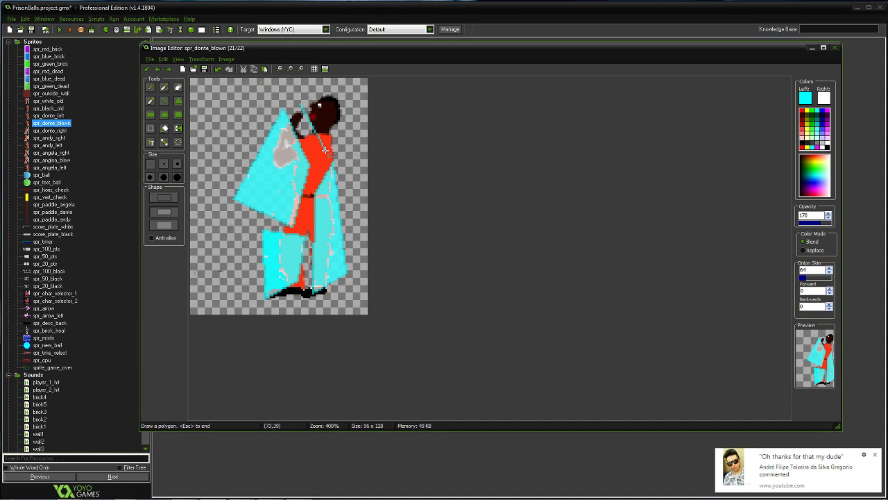
click(325, 149)
click(352, 120)
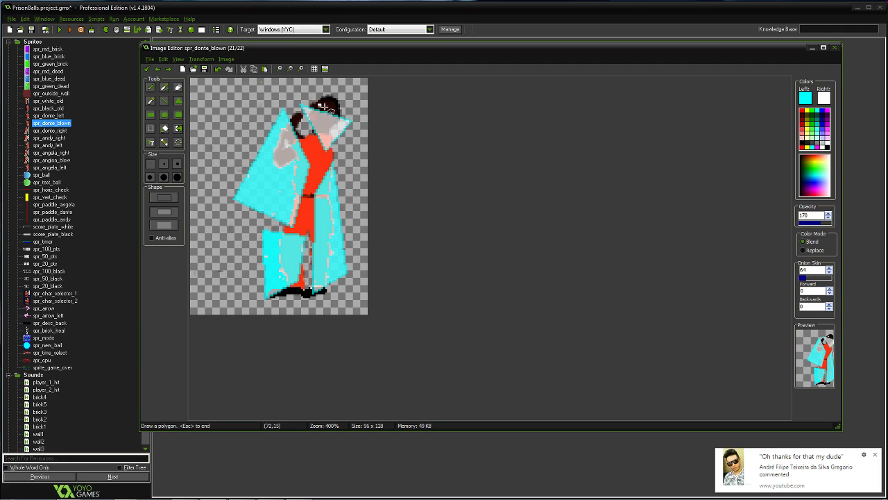
click(334, 82)
key(Escape)
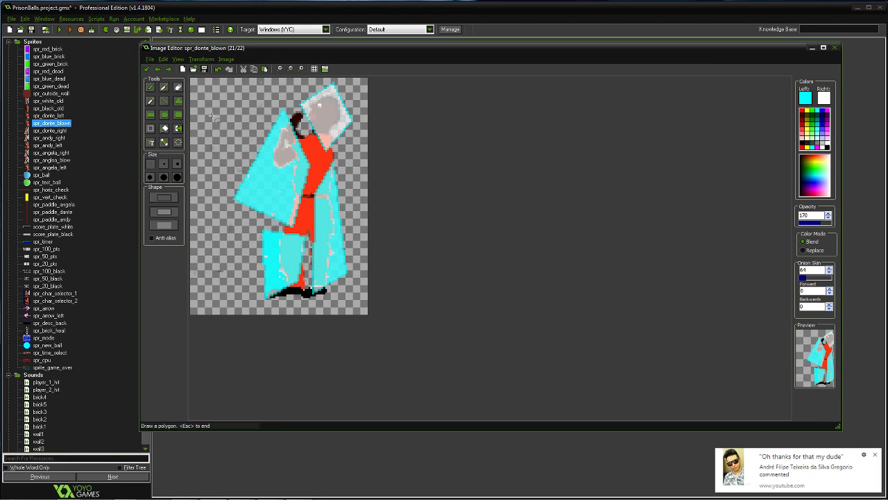
click(164, 128)
click(322, 111)
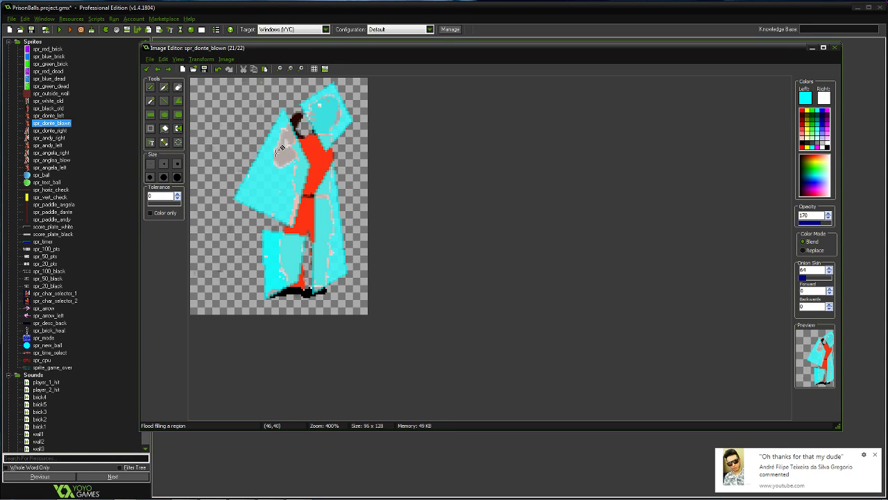
- Add a narrow cyan-filled triangle in front of the character's legs and accept the edits to image 20
click(176, 103)
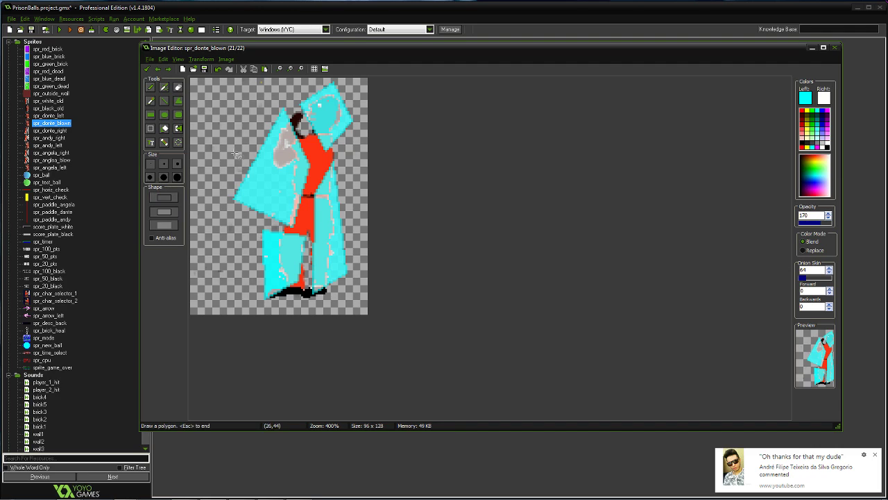
click(247, 290)
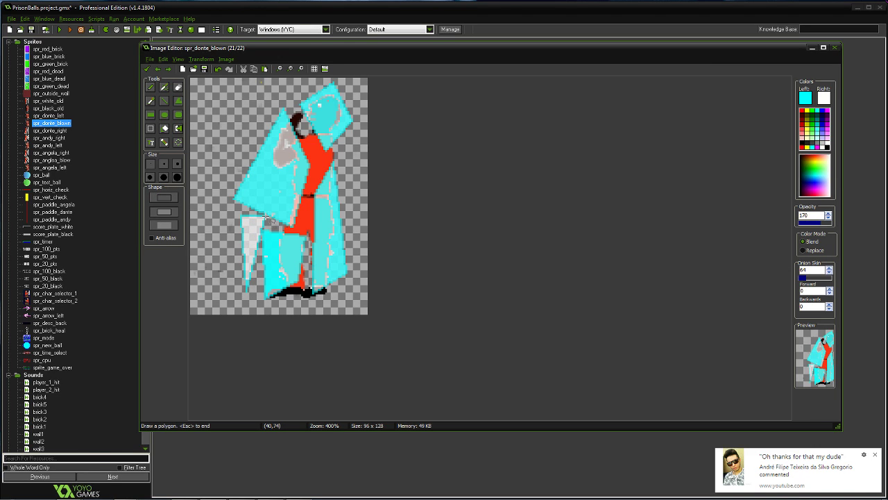
click(266, 216)
key(Escape)
click(164, 128)
click(249, 233)
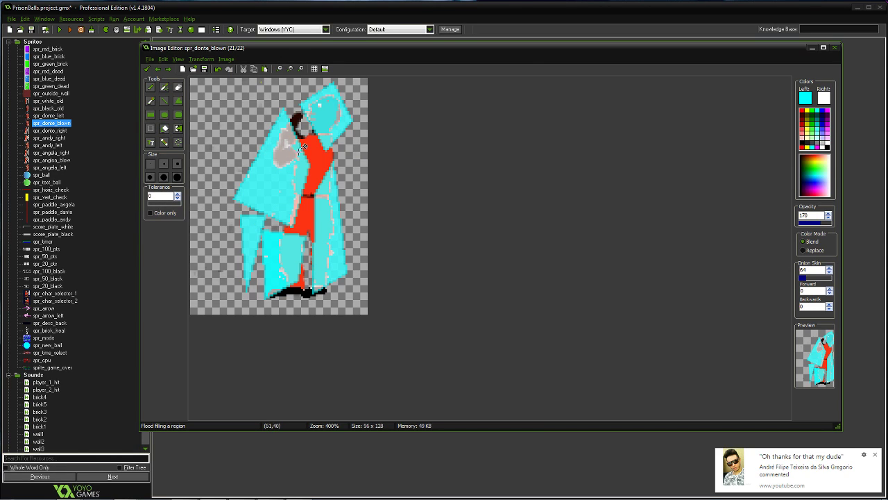
click(147, 69)
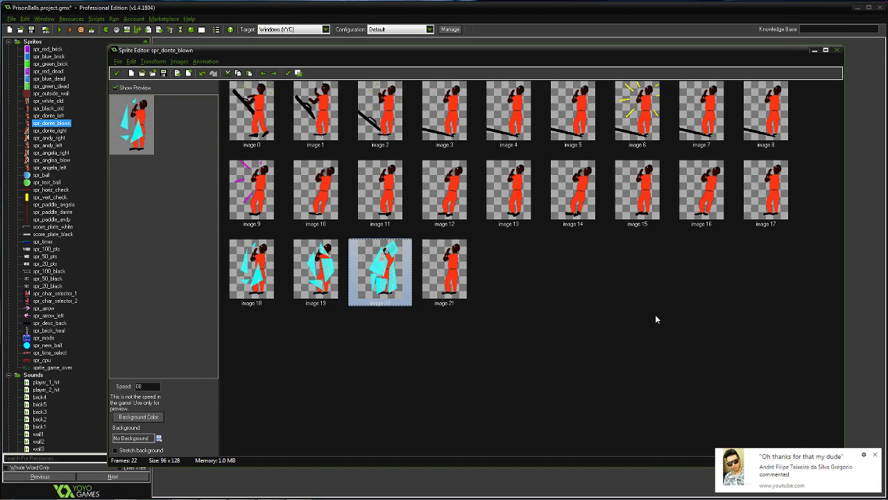
- Open image 21 for editing at 400% zoom with the polygon tool active
double_click(452, 276)
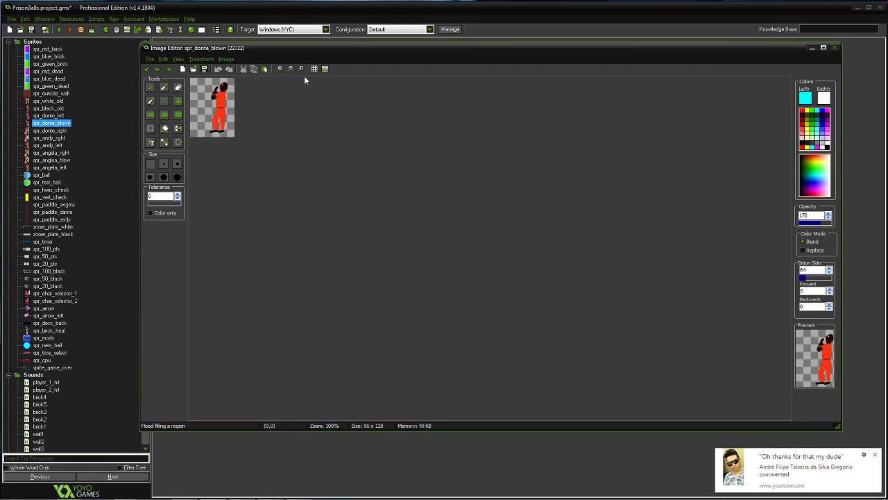
click(301, 68)
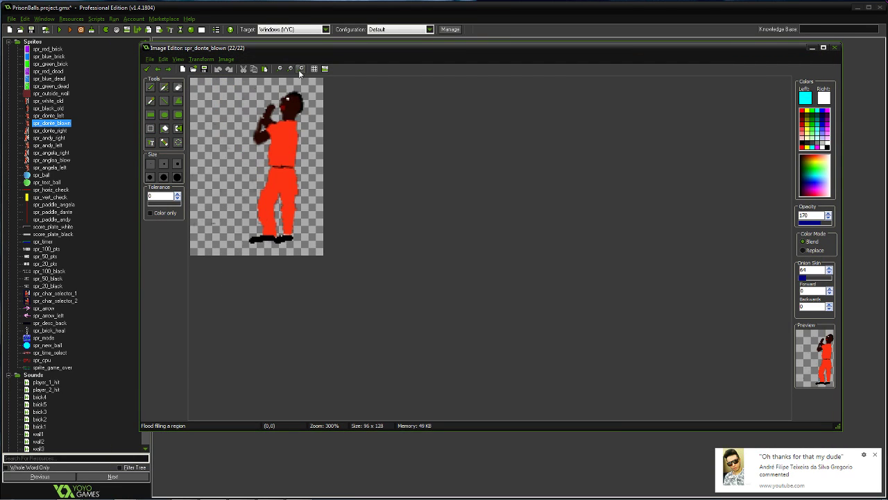
click(301, 68)
click(177, 104)
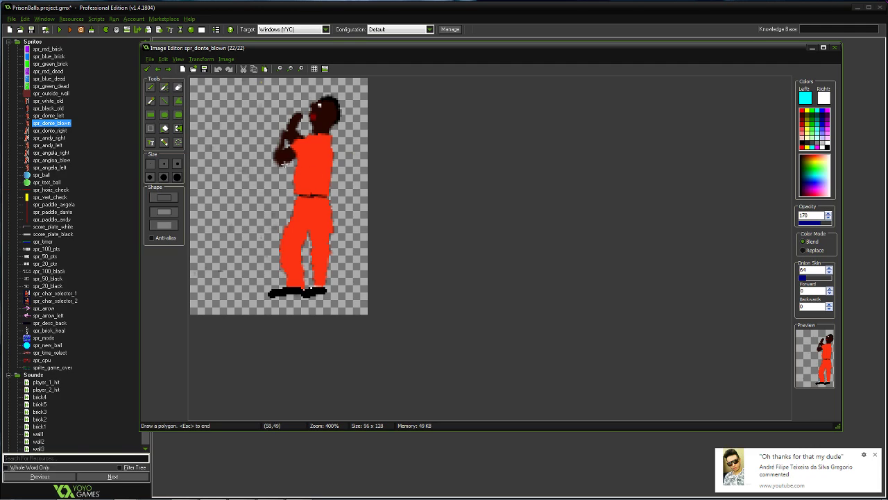
click(284, 98)
click(248, 210)
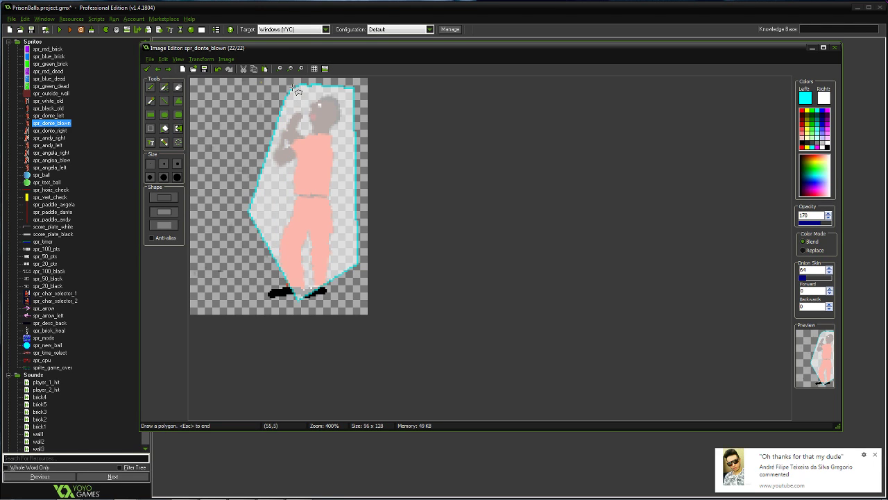
click(347, 281)
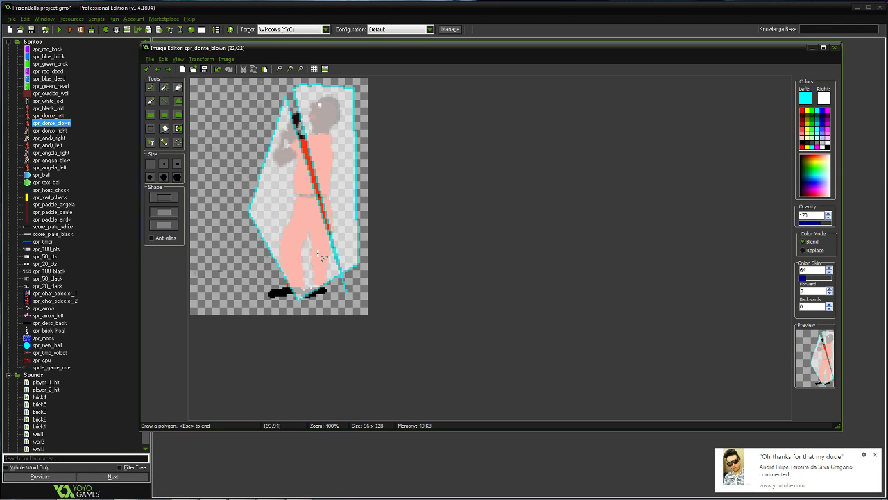
click(219, 70)
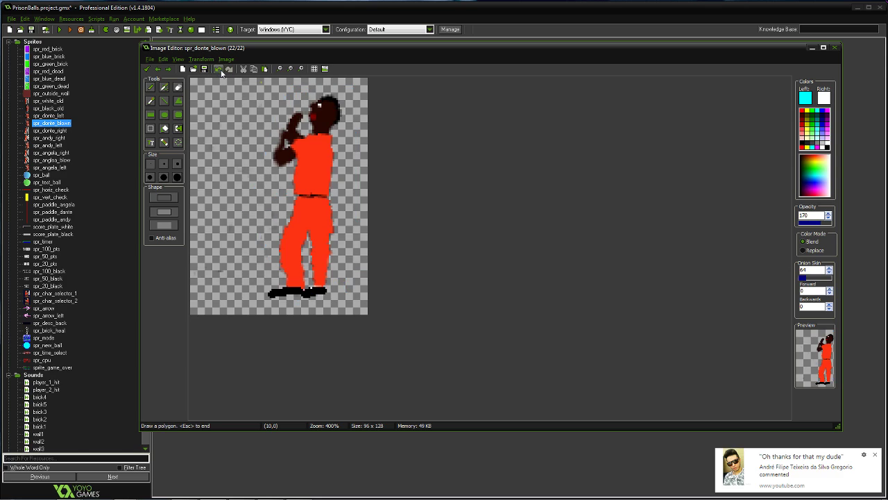
click(263, 115)
click(309, 84)
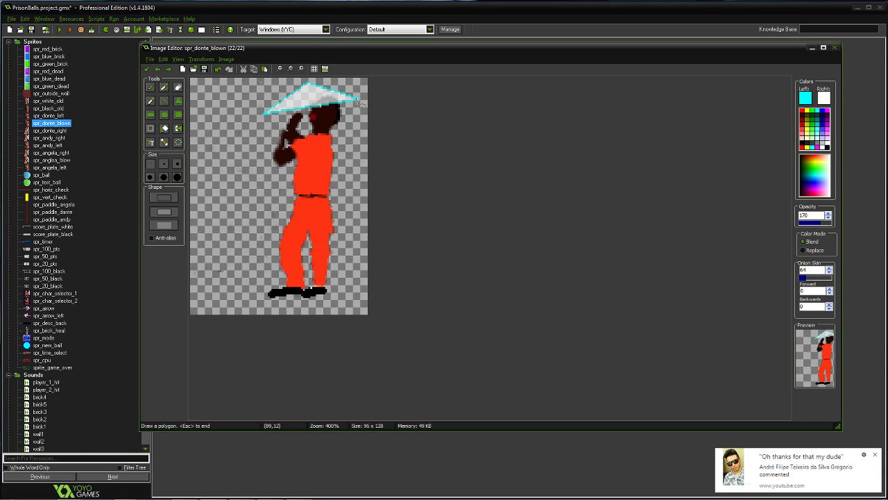
click(357, 99)
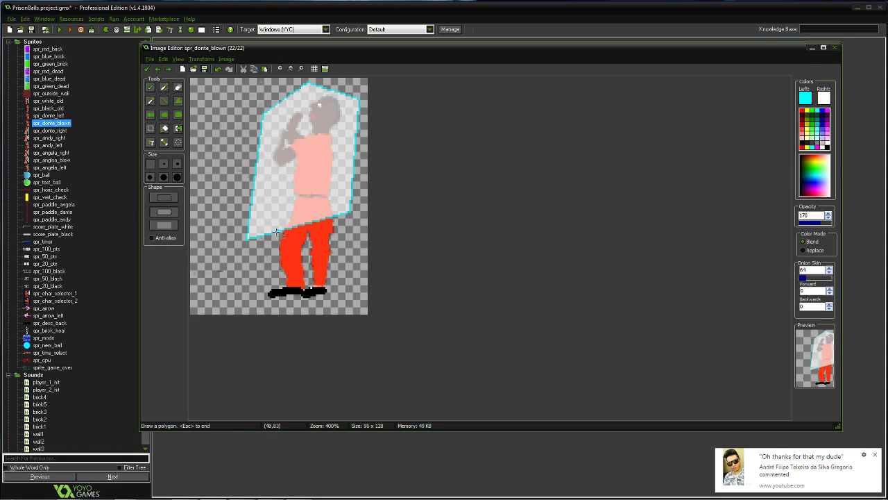
click(241, 209)
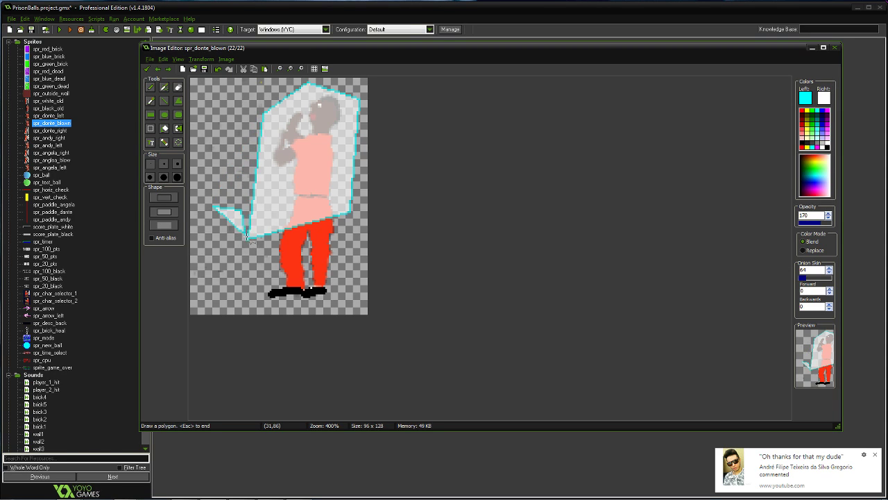
click(217, 71)
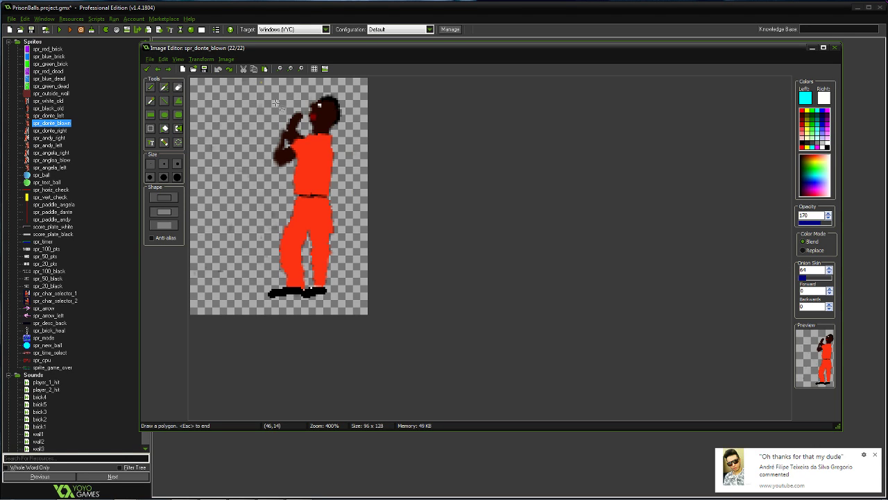
click(237, 117)
click(299, 82)
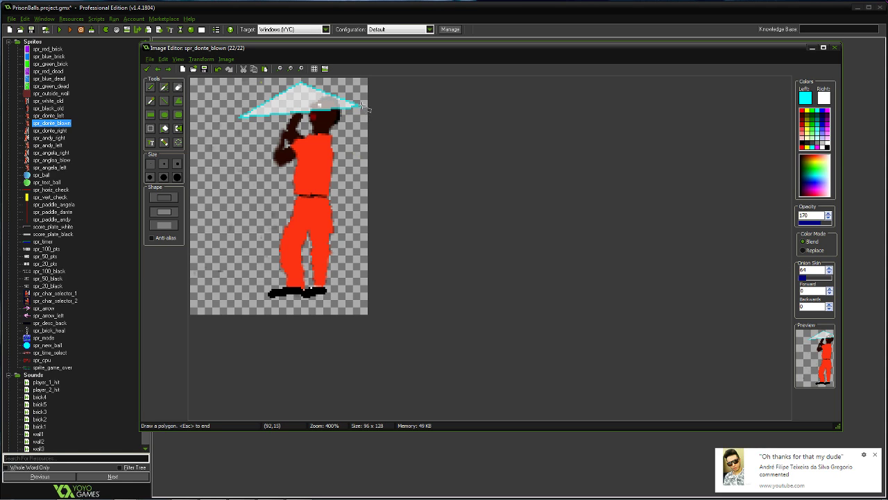
click(360, 106)
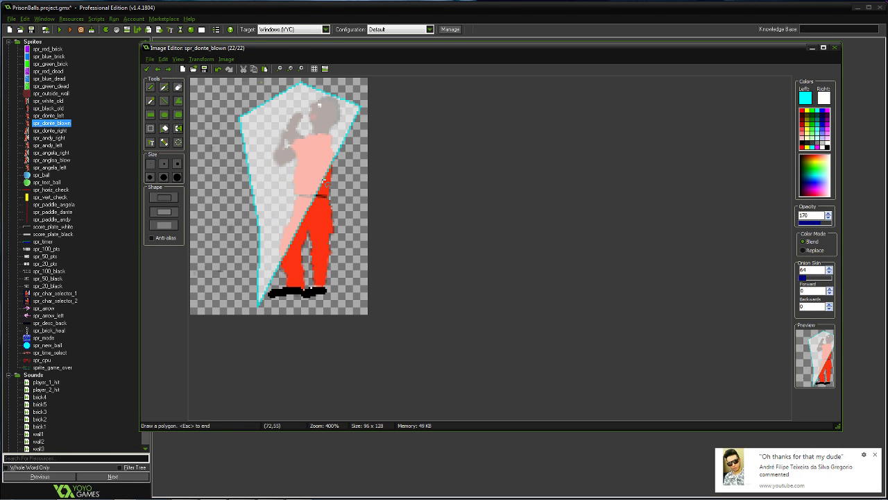
drag(324, 180, 213, 225)
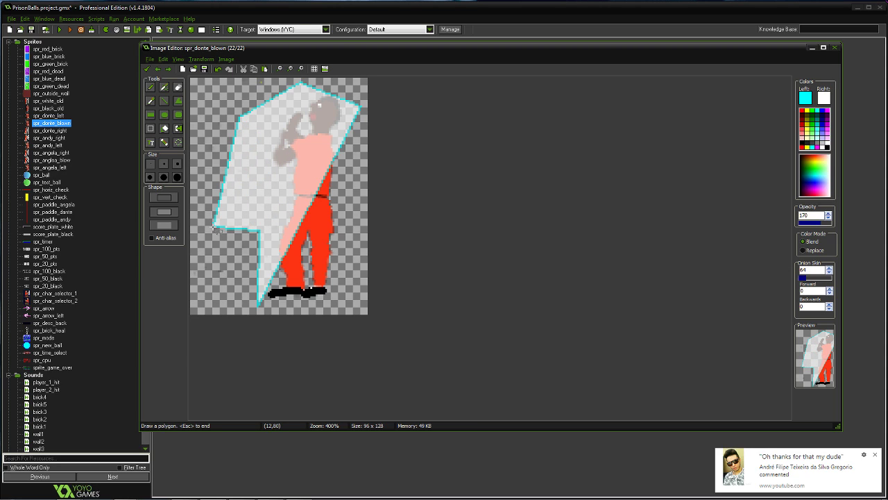
click(217, 70)
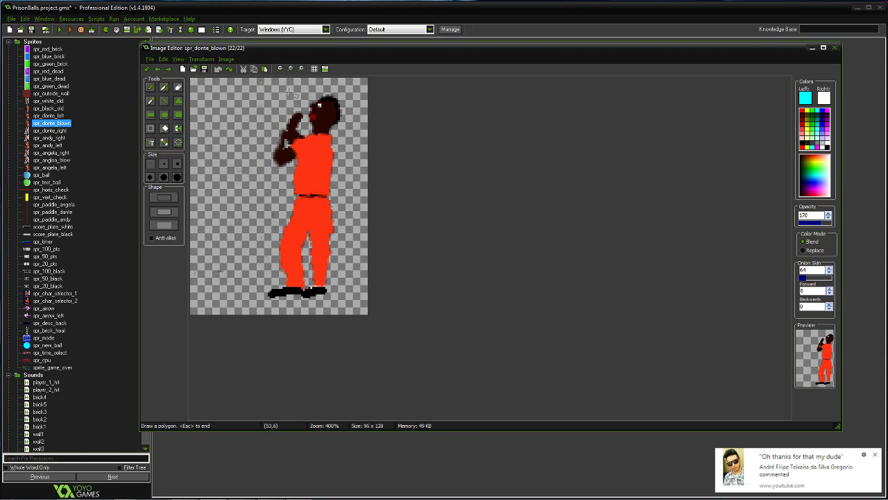
- Draw a long self-crossing cyan polygon from the character's raised arm across his torso to his feet in image 21 and flood-fill its sections
drag(289, 89, 246, 158)
drag(290, 85, 272, 296)
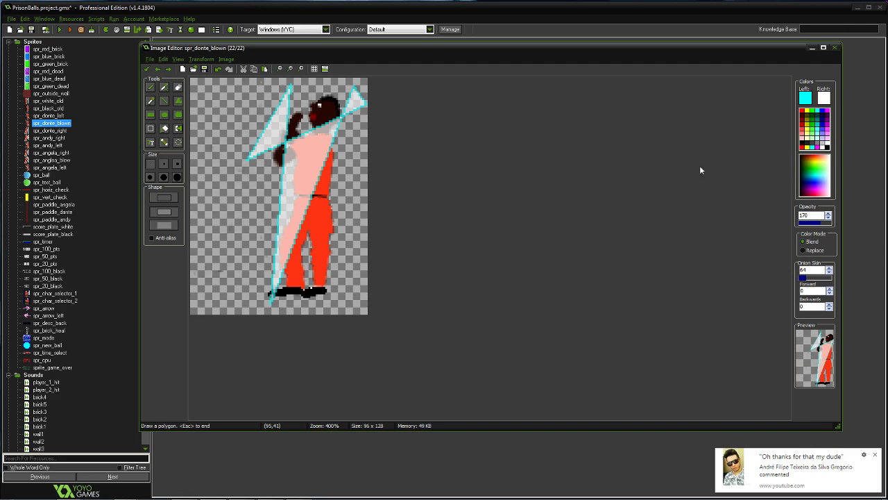
click(164, 129)
click(316, 165)
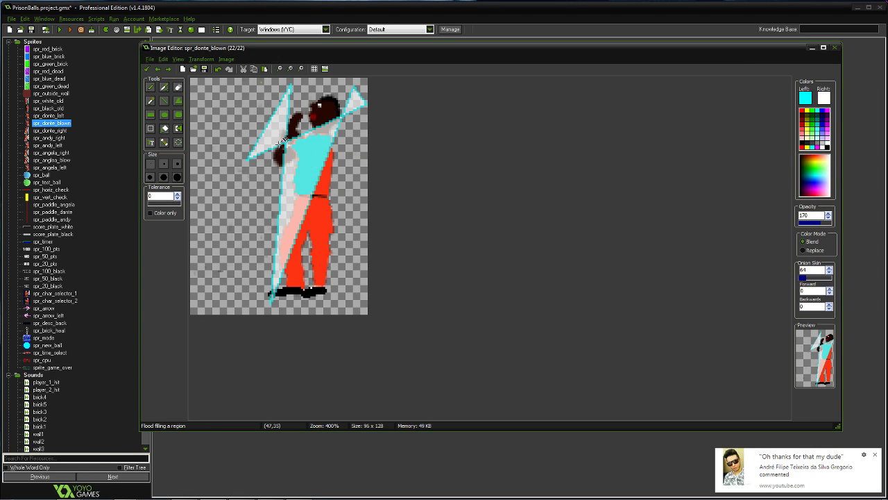
click(276, 138)
click(301, 191)
click(306, 204)
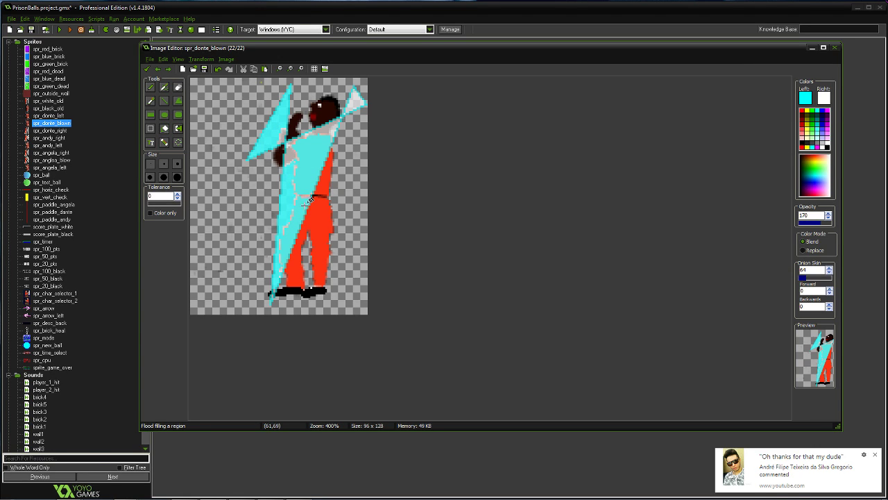
click(356, 104)
- Draw a tall four-sided cyan polygon that encloses nearly the whole character from above his head to his feet
click(178, 103)
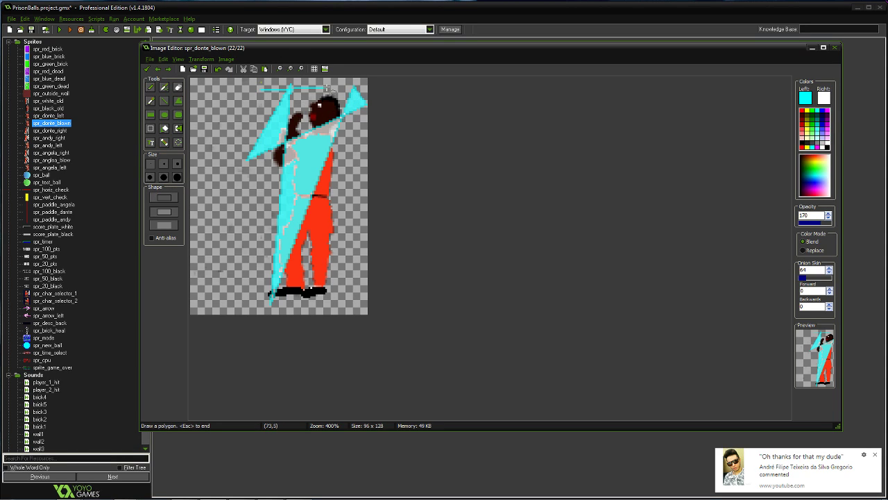
click(336, 82)
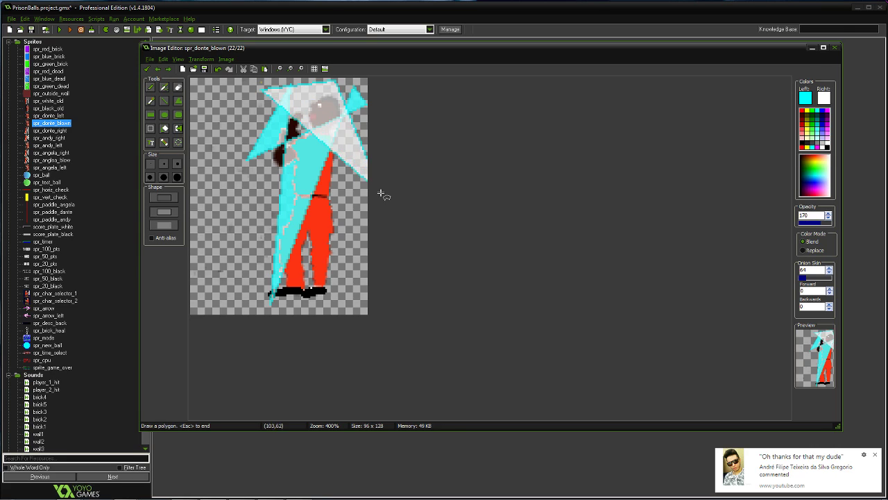
click(361, 260)
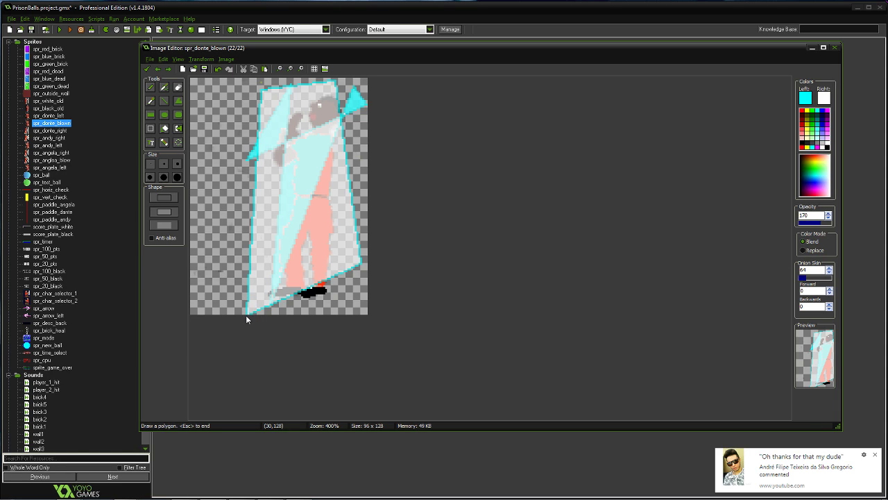
- Flood-fill the tall polygon's sections with cyan over the background, torso, trousers, and gap between the legs
click(164, 129)
click(274, 205)
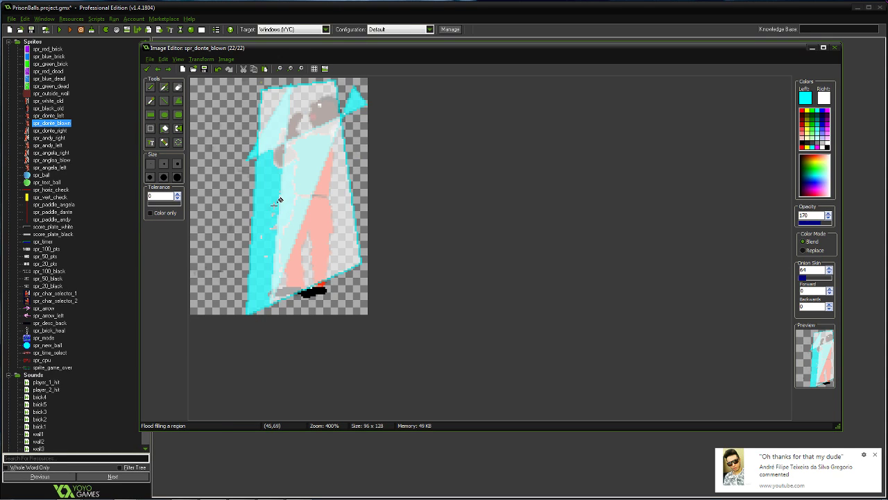
click(336, 230)
click(302, 187)
click(317, 247)
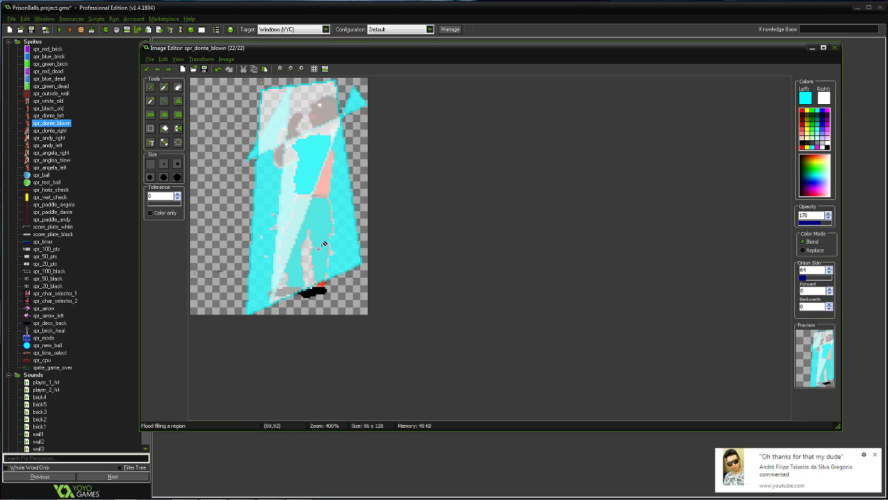
click(284, 229)
click(300, 129)
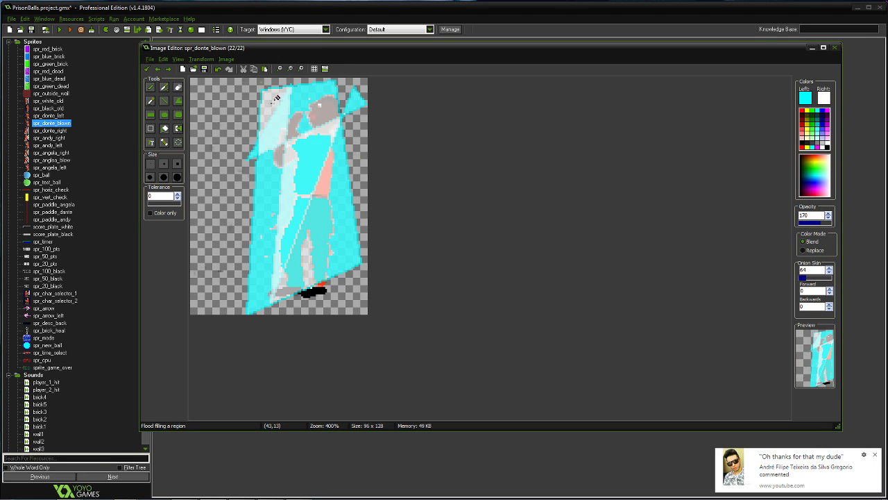
click(277, 97)
click(287, 173)
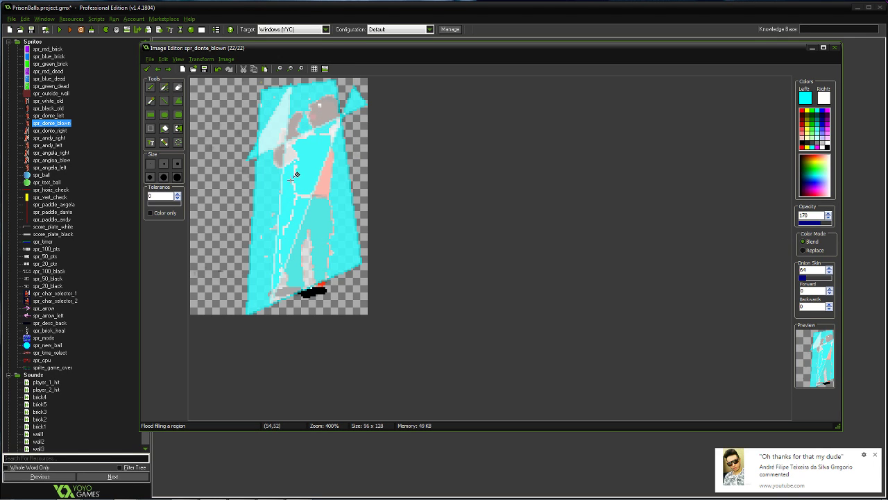
click(281, 134)
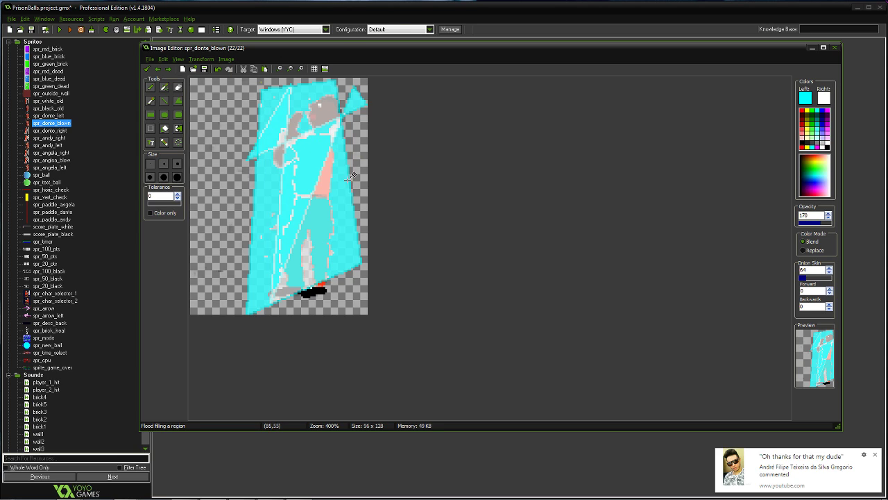
click(326, 172)
click(307, 258)
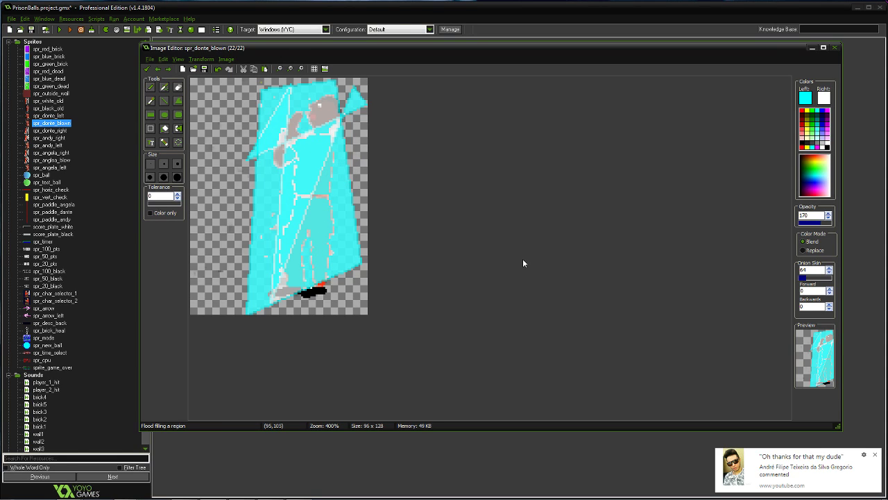
- Draw a second large cyan polygon overlapping the first, from above the head down to a point behind the character's feet
click(179, 100)
click(344, 87)
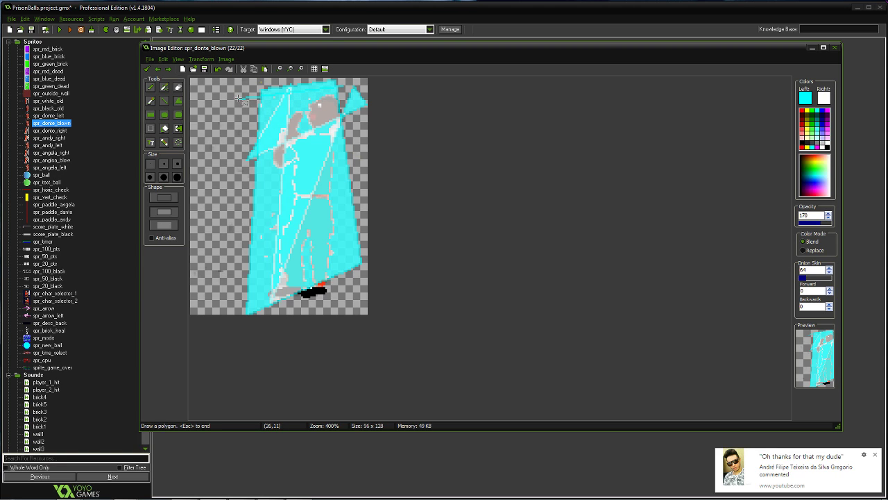
click(238, 99)
click(253, 224)
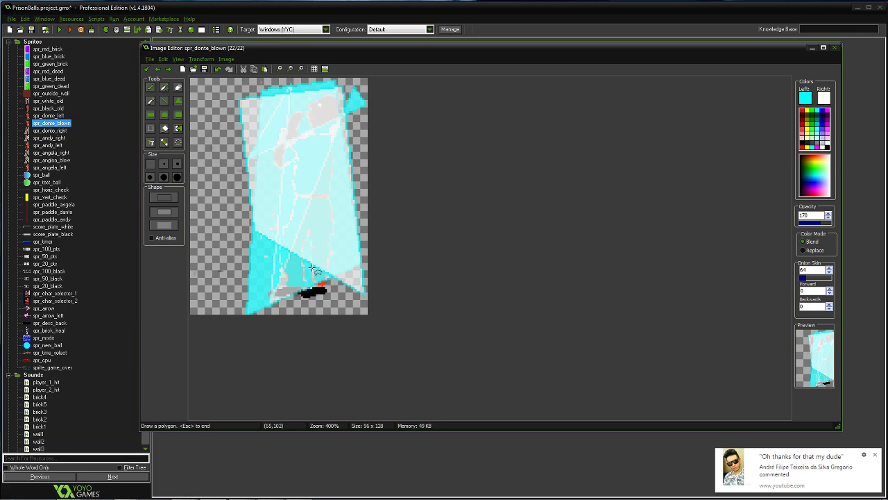
drag(313, 267, 279, 303)
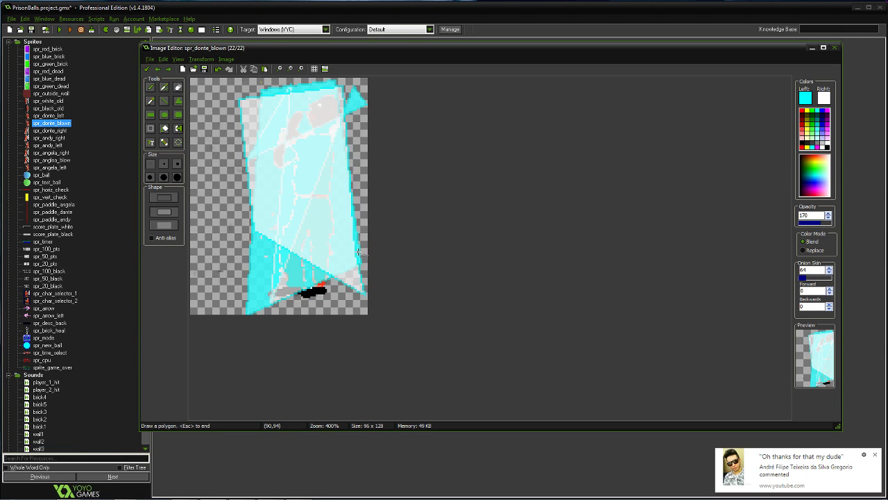
click(358, 253)
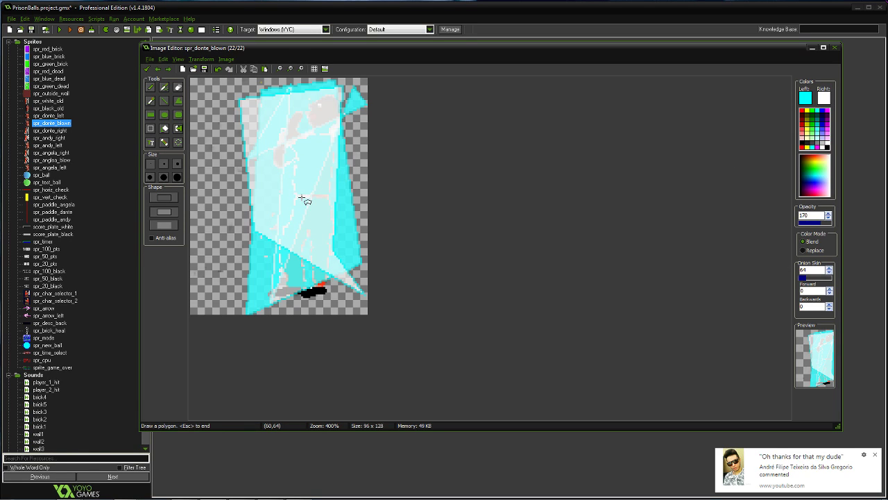
- Flood-fill the second large polygon's sections with cyan across the character's torso, legs, and the areas around his head
click(164, 129)
click(292, 179)
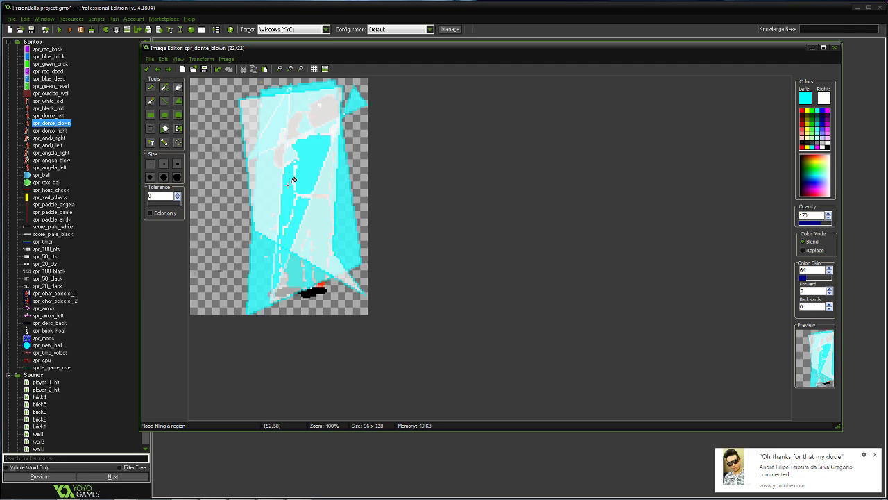
click(261, 178)
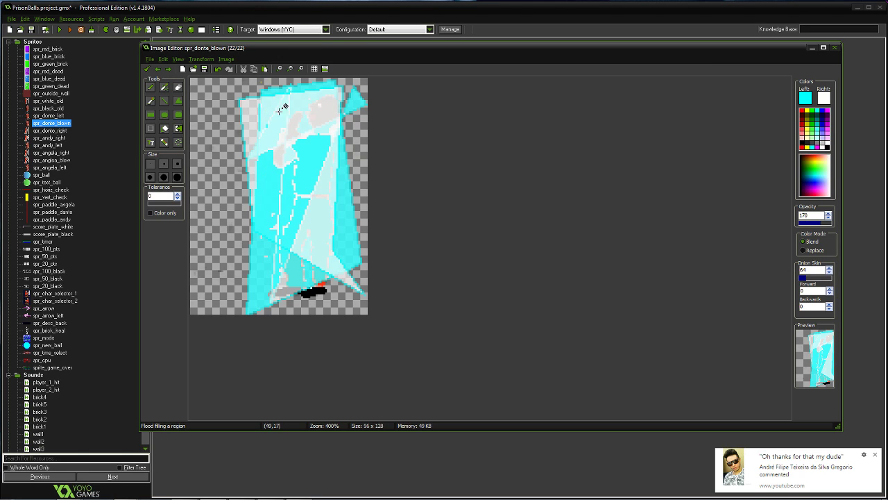
click(320, 94)
click(285, 117)
click(247, 121)
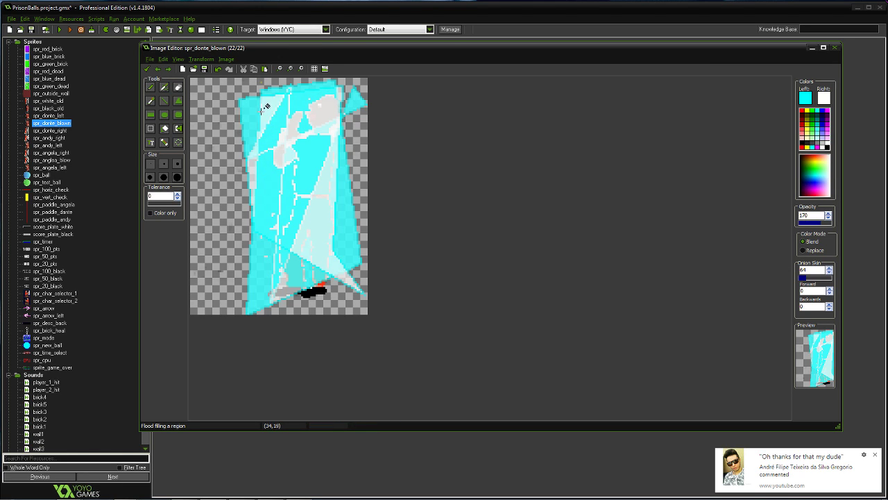
click(322, 232)
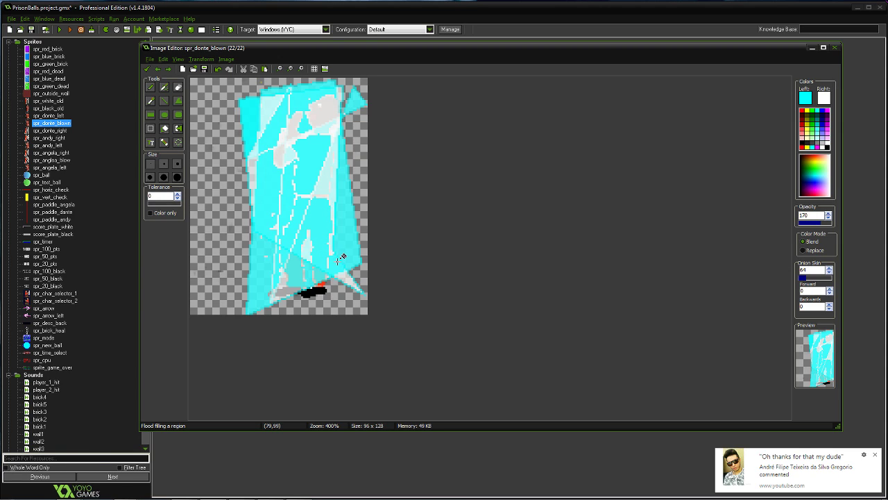
click(317, 178)
click(328, 174)
click(332, 196)
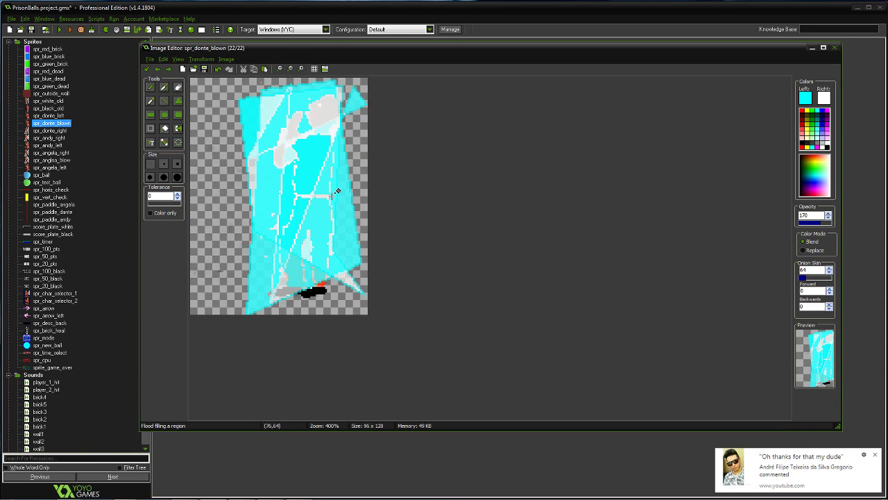
click(277, 132)
click(268, 108)
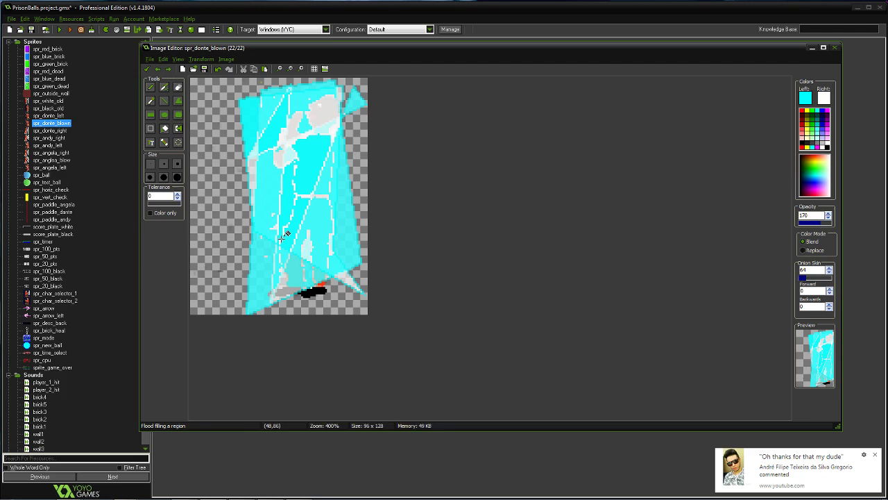
- Draw a small cyan polygon around the character's shoes and flood-fill it with cyan
click(177, 100)
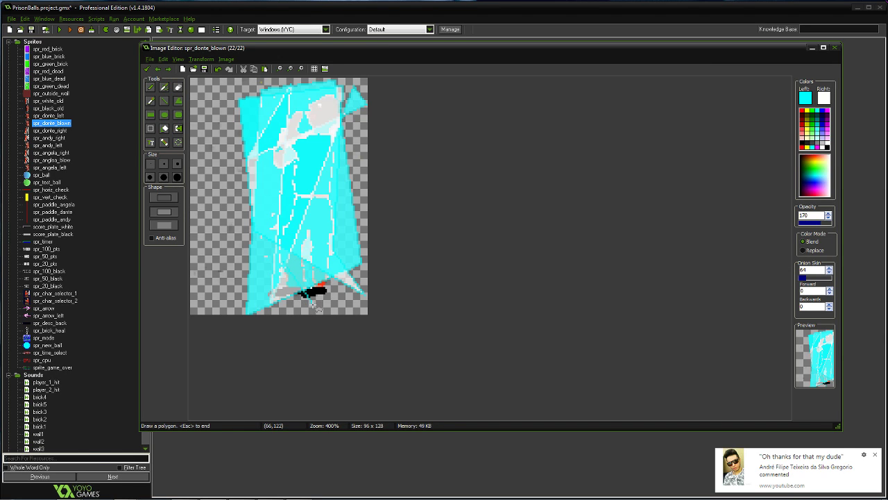
click(285, 299)
click(335, 303)
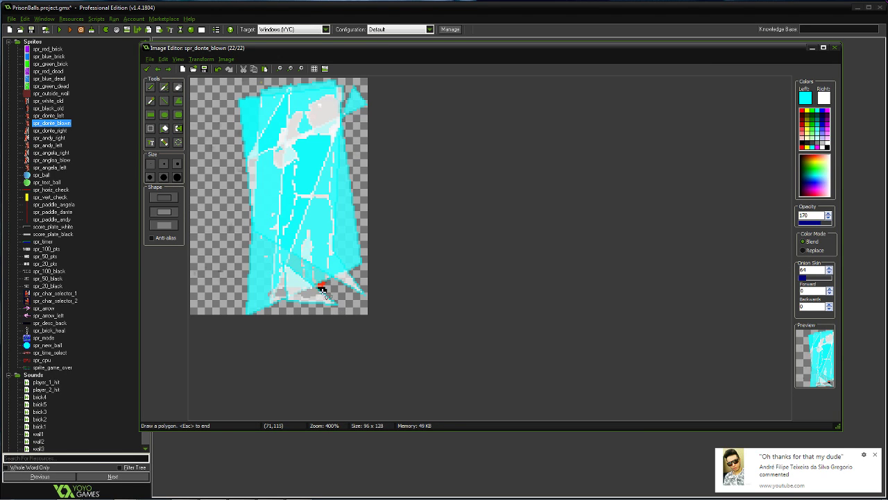
drag(321, 288, 348, 270)
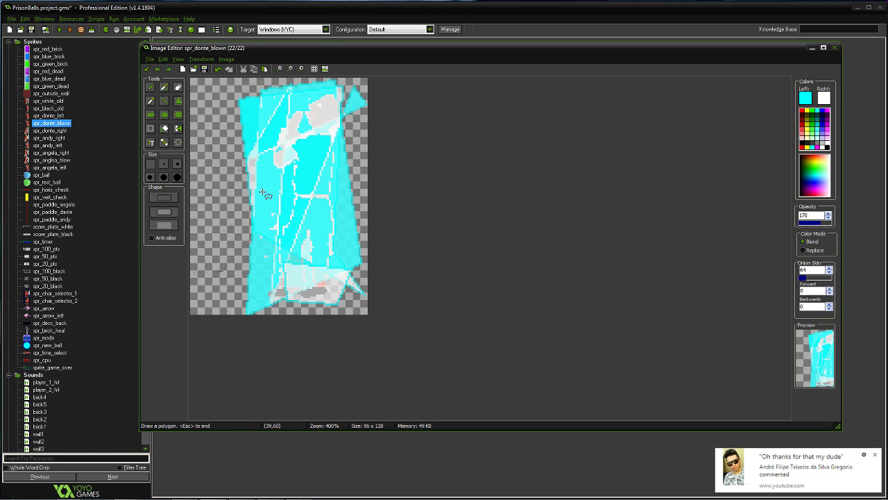
click(165, 130)
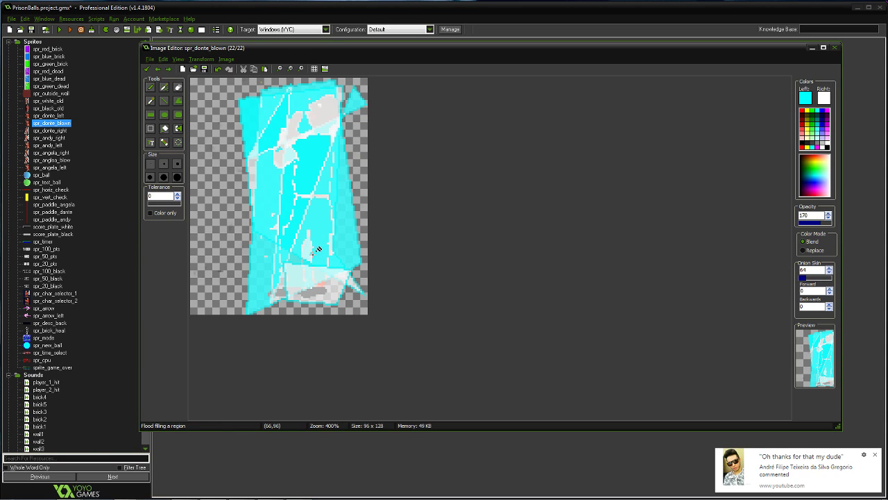
click(308, 290)
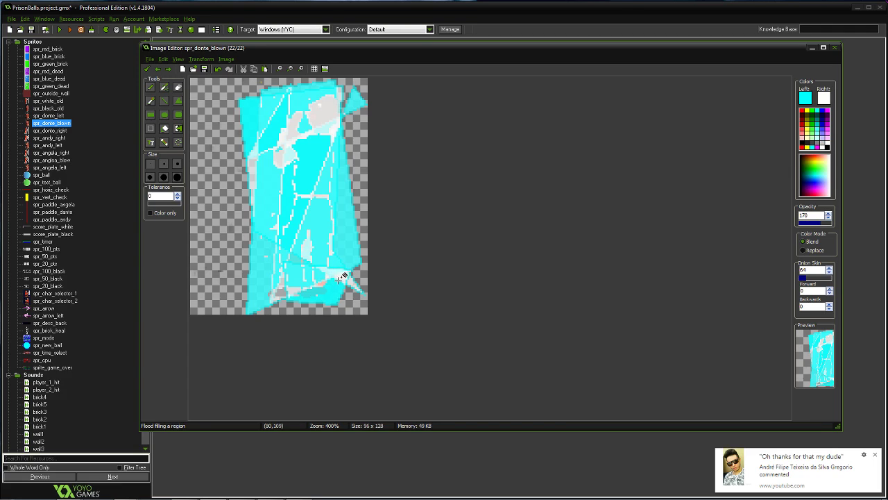
- Flood-fill the pale strip along the shards' front edge, accept the edits to image 21, and dismiss the comment notification
click(258, 165)
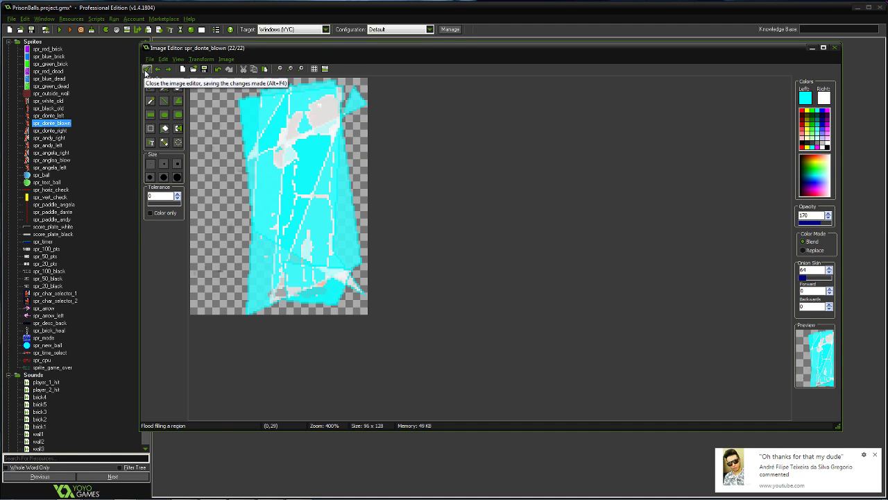
click(146, 69)
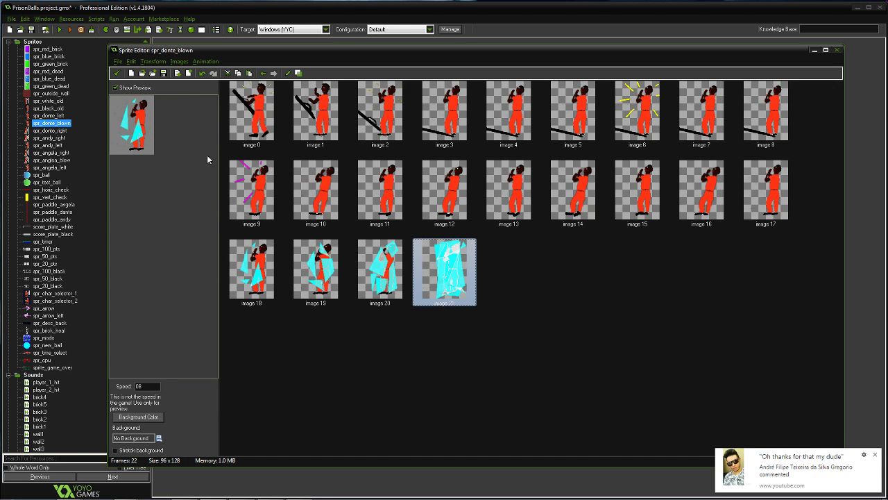
click(873, 454)
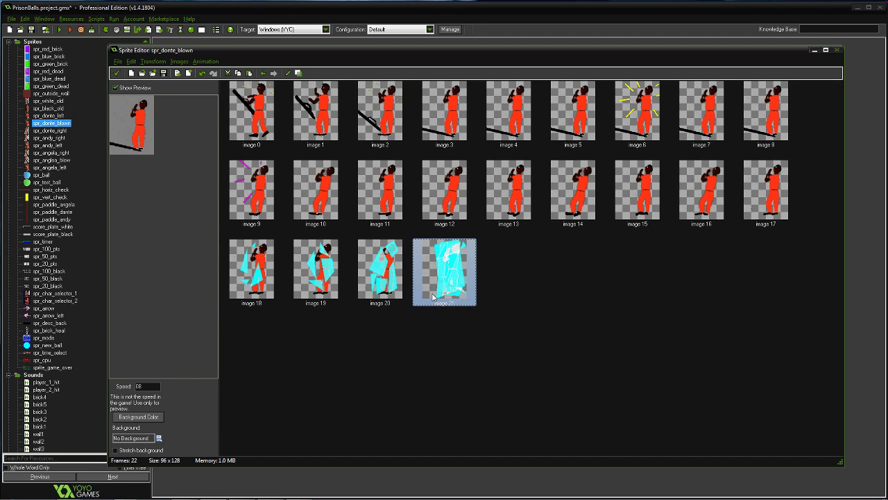
- Paste repeated copies of the fully enclosed frame after image 21
key(ctrl+v)
key(ctrl+v)
key(ctrl+v)
key(ctrl+v)
key(ctrl+v)
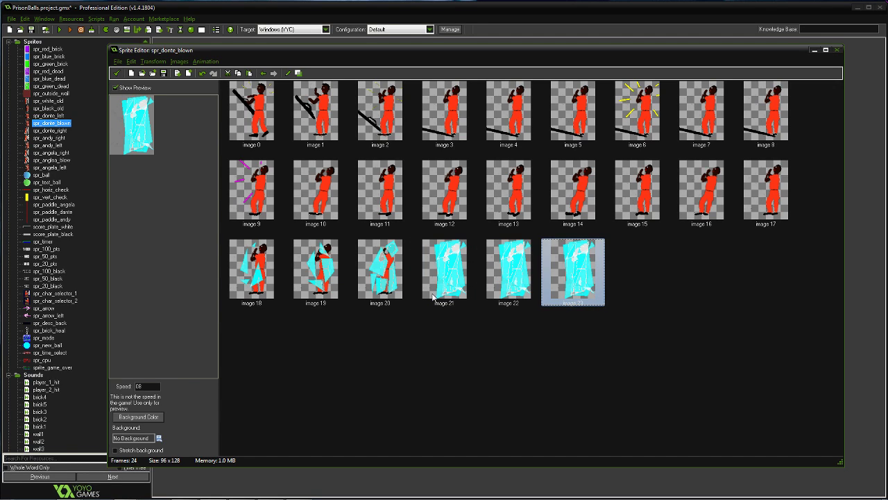
- Keep pasting copies of the fully enclosed frame until the animation runs through image 40
key(ctrl+v)
key(ctrl+v)
key(ctrl+v)
key(ctrl+v)
key(ctrl+v)
key(ctrl+v)
key(ctrl+v)
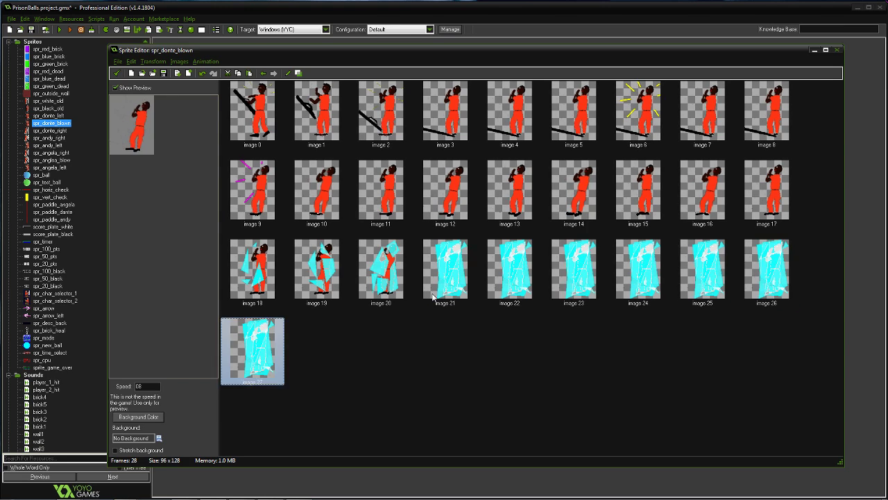
key(ctrl+v)
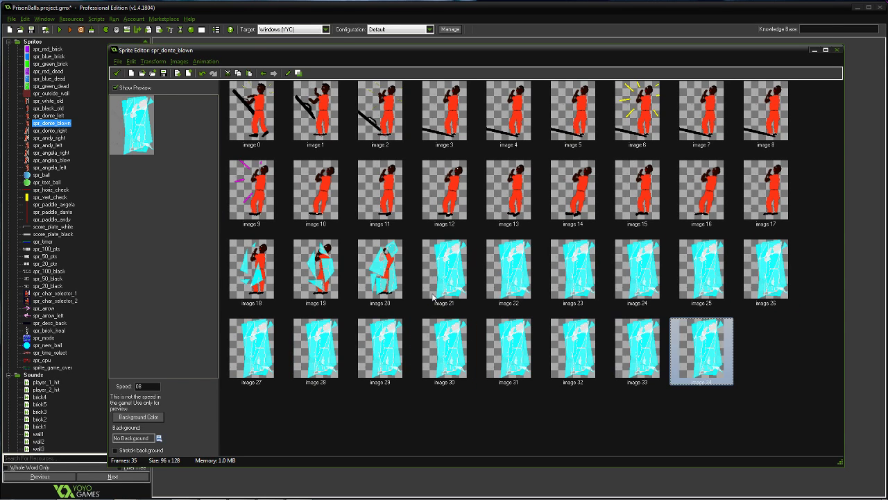
key(ctrl+v)
key(ctrl+v)
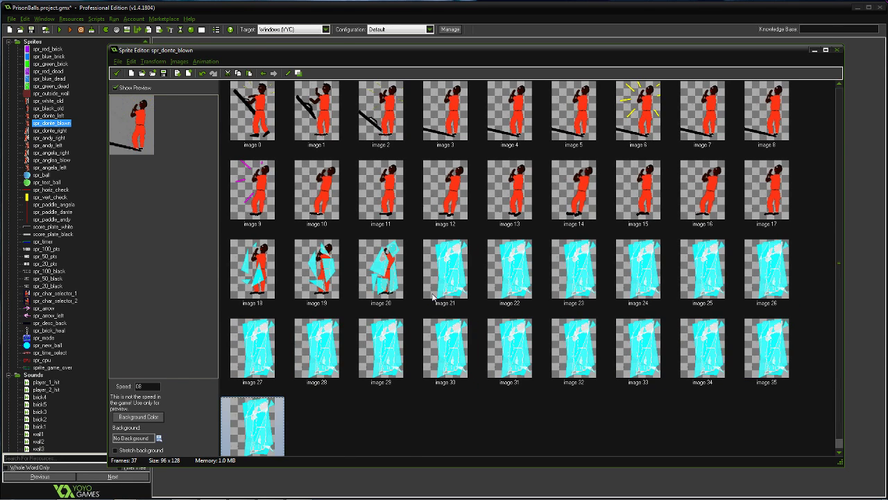
key(ctrl+v)
key(ctrl+v)
key(ctrl+v)
key(ctrl+v)
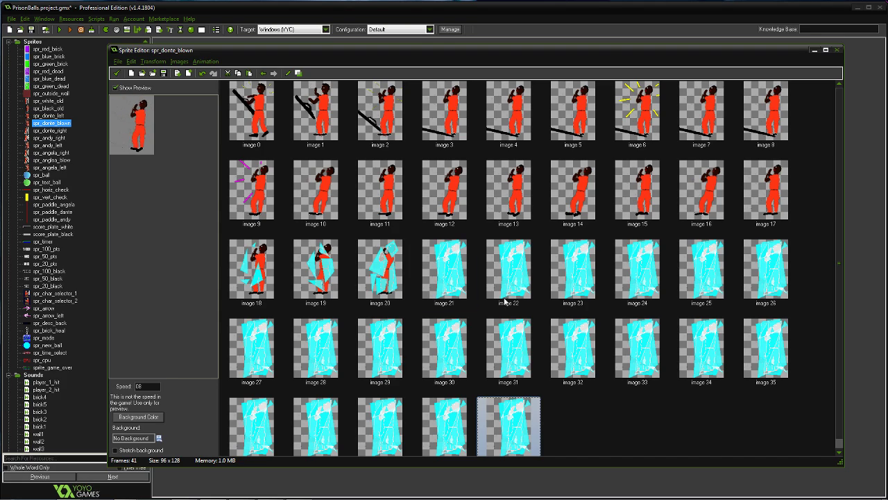
- Accept the spr_donte_blown frames and close the sprite's properties
scroll(840, 185, down, 1)
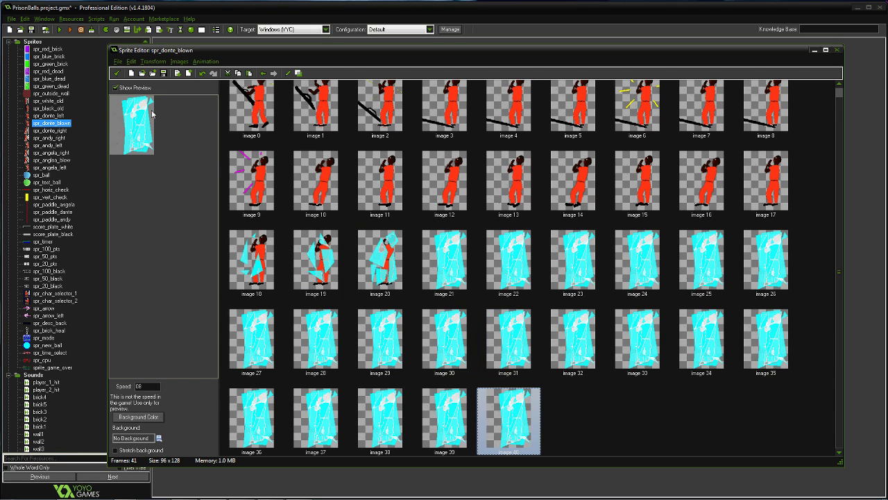
click(119, 73)
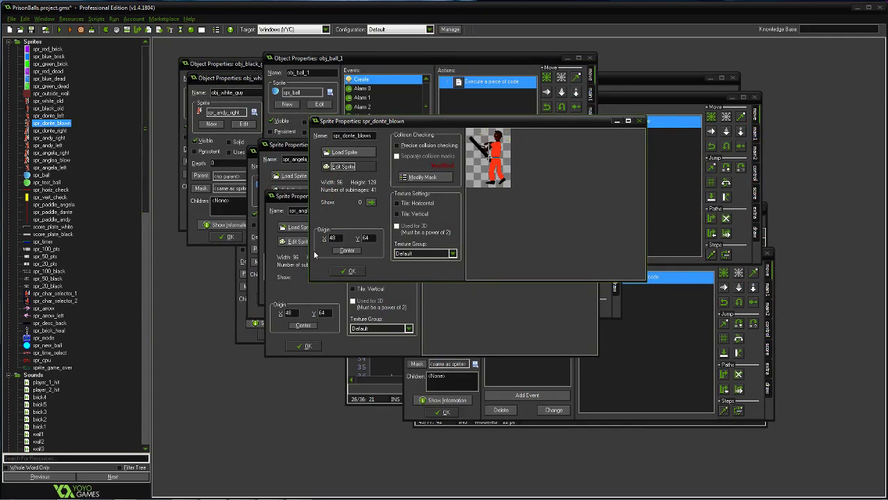
click(354, 272)
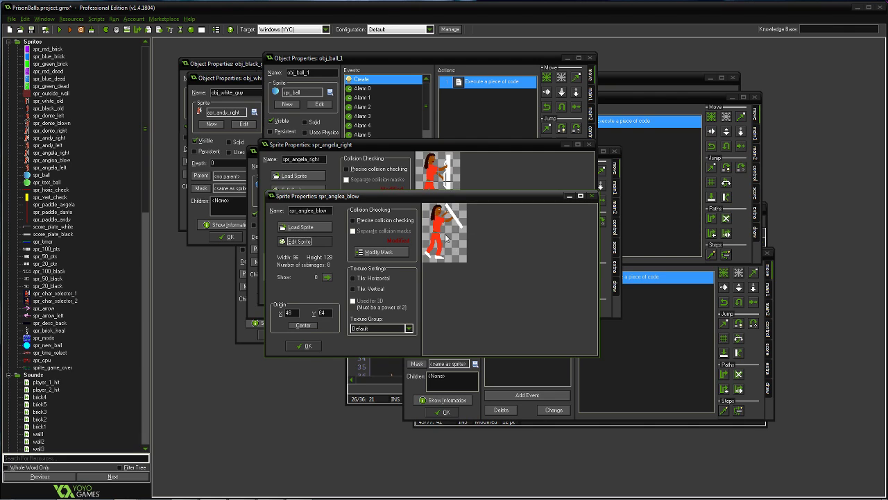
- Create a new sprite named spr_blow and open it for editing
click(111, 30)
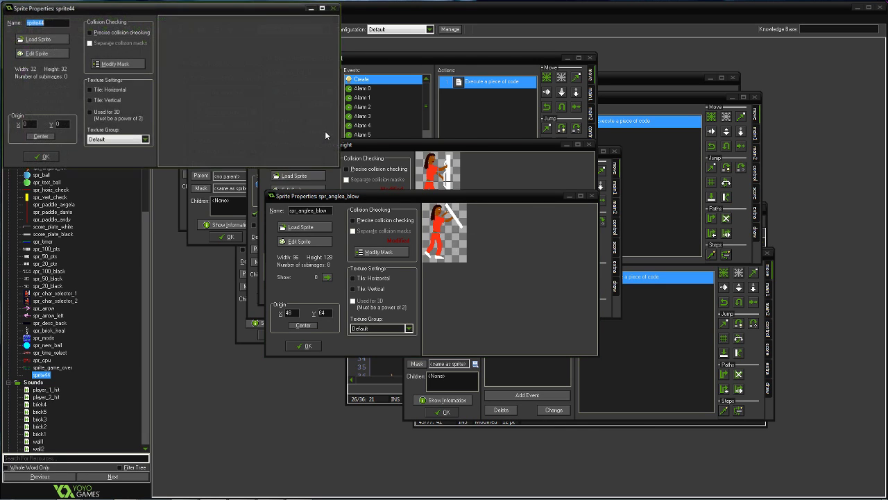
drag(247, 12, 629, 204)
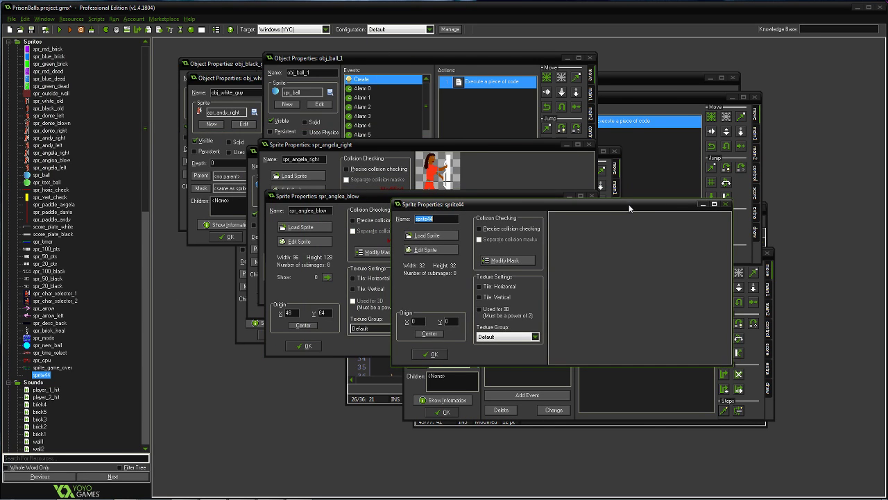
text(spr_)
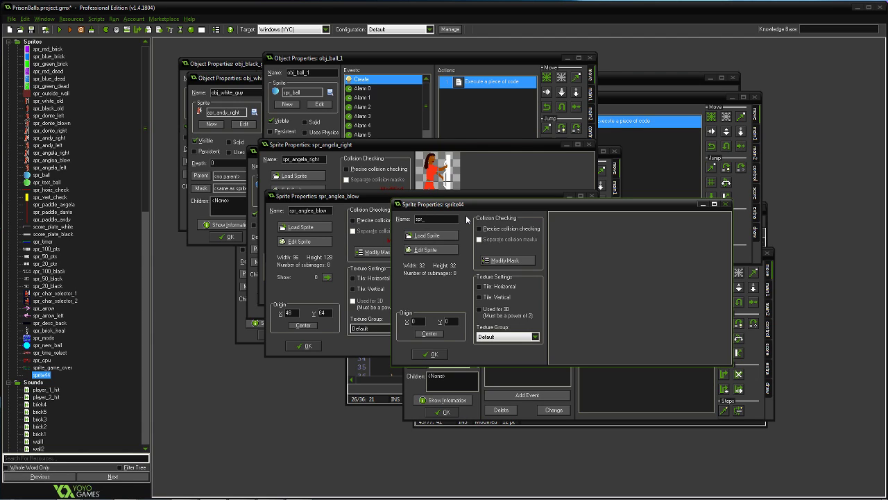
text(blow)
click(447, 250)
- Create a blank 48 × 48 frame in spr_blow
click(131, 73)
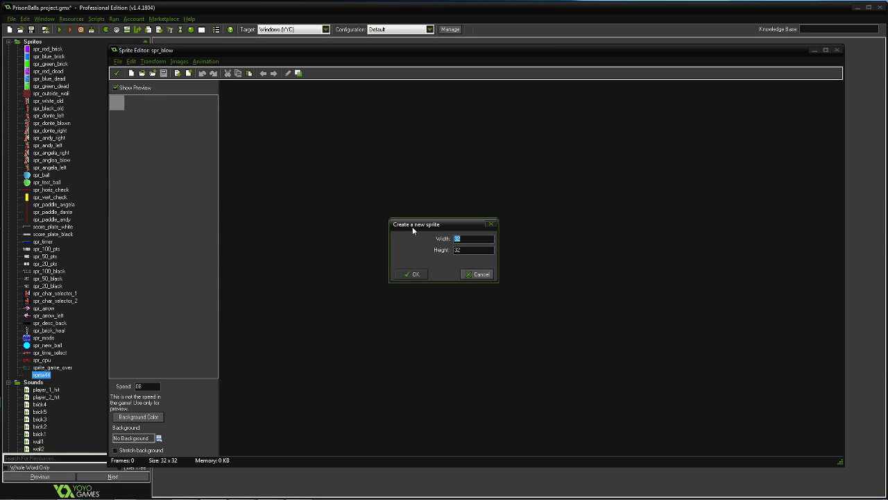
text(48)
key(Tab)
text(48)
click(412, 275)
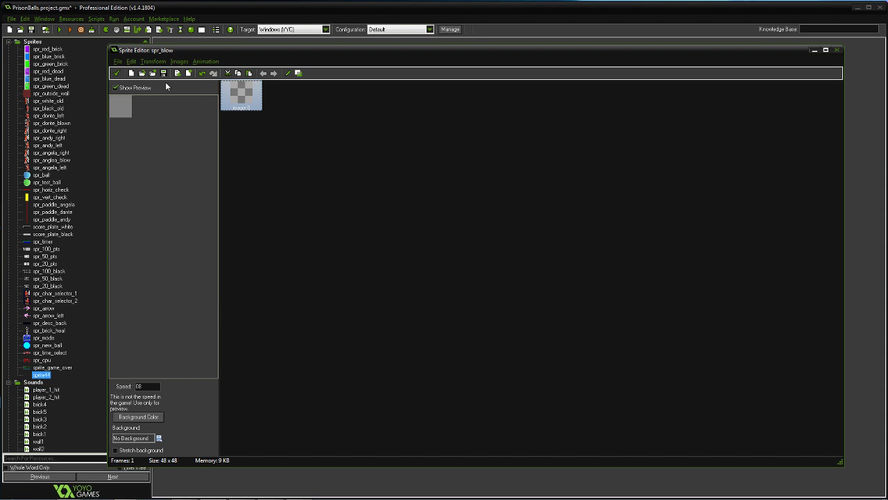
- Create a blank 64 × 64 frame in spr_blow
click(132, 73)
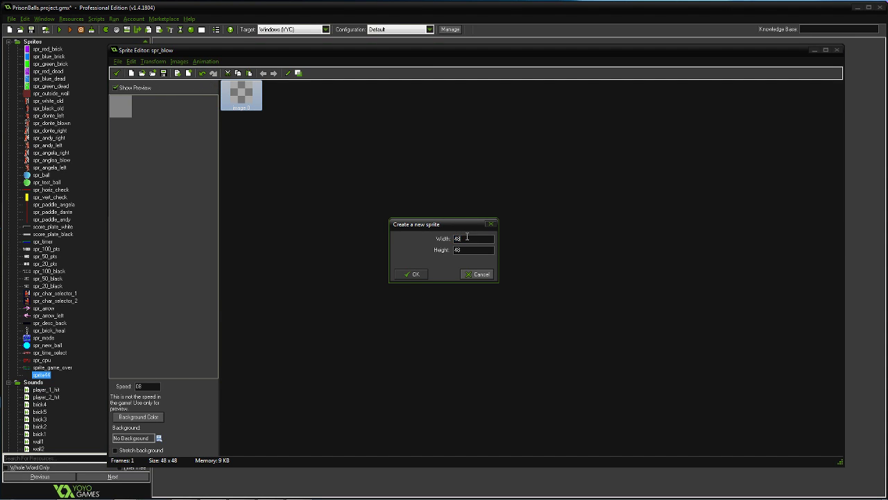
text(64)
key(Tab)
text(64)
click(412, 273)
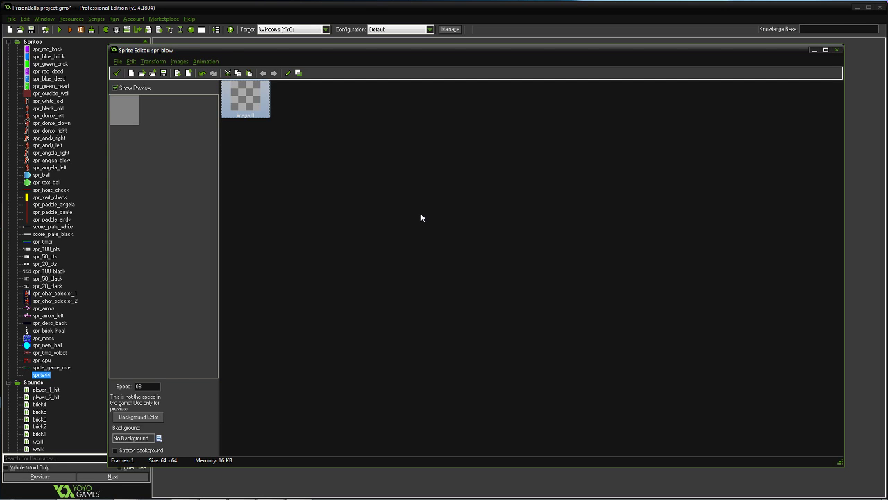
- Open the blank spr_blow frame and draw a V-shaped polygon with a cyan outline on it
double_click(259, 104)
click(289, 69)
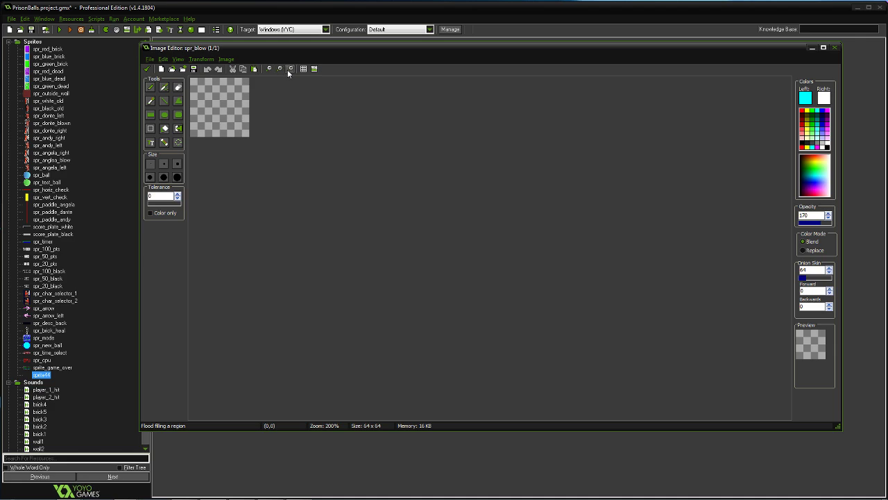
click(288, 68)
click(289, 69)
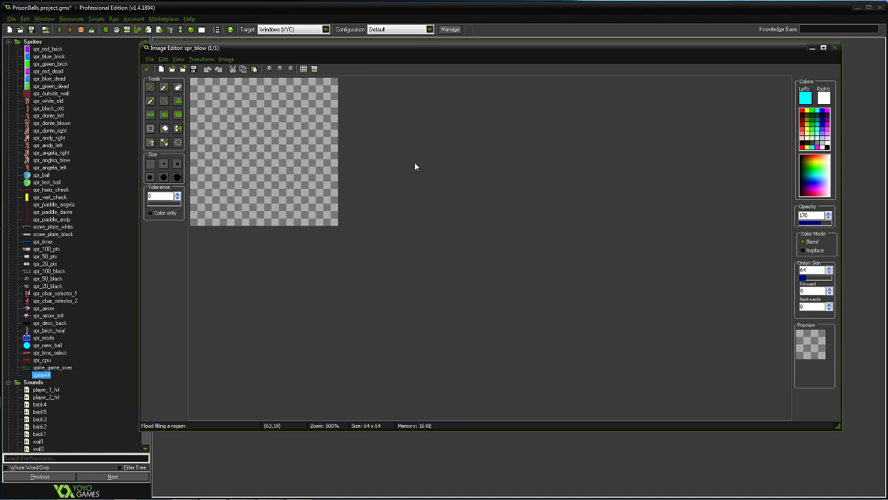
click(180, 102)
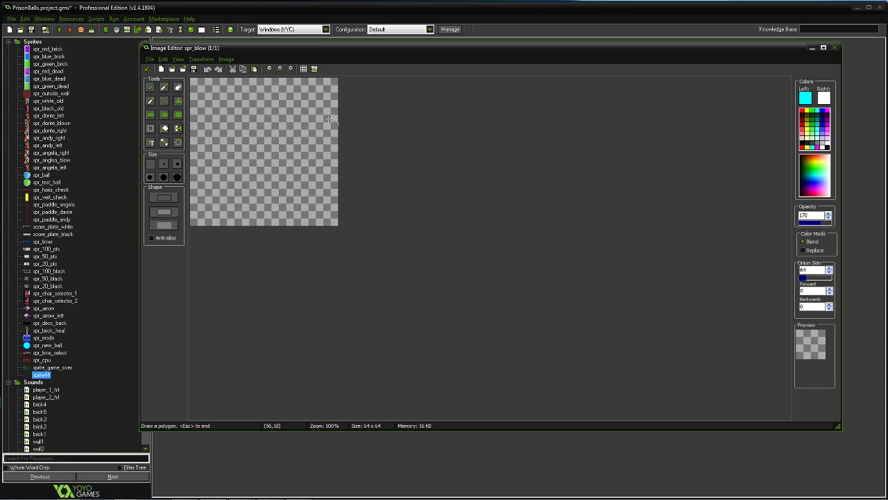
click(224, 92)
click(208, 129)
click(262, 201)
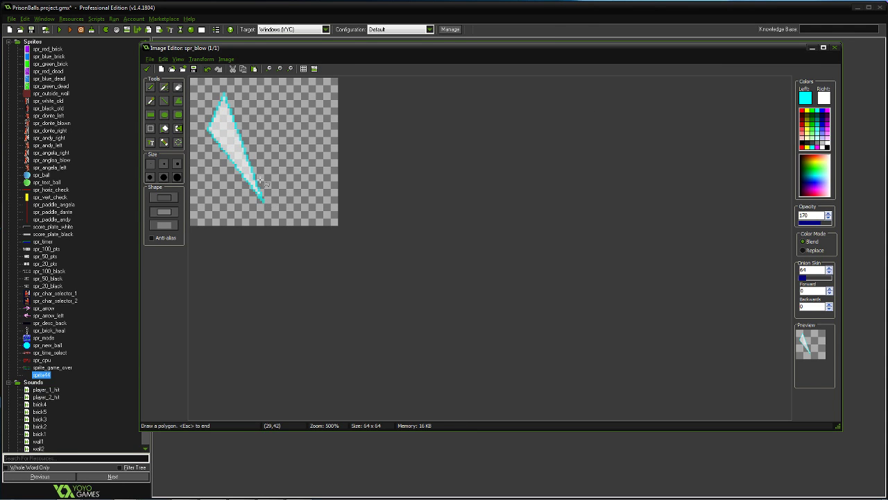
click(300, 111)
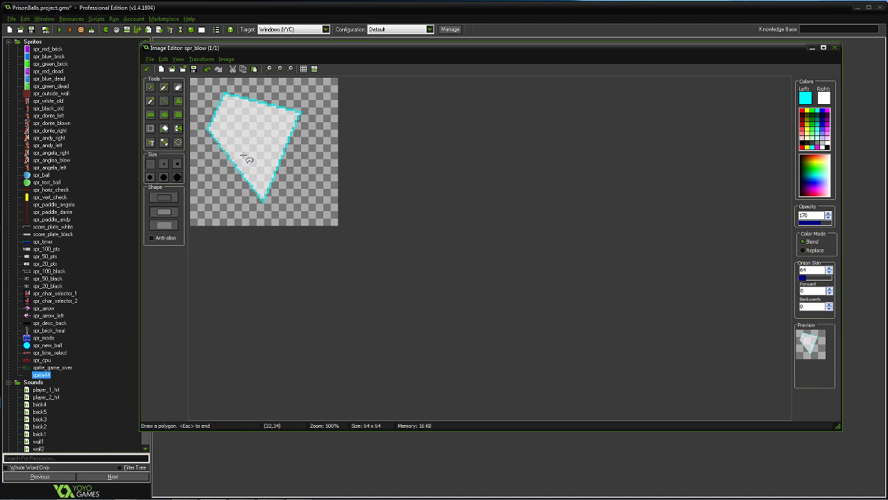
click(238, 169)
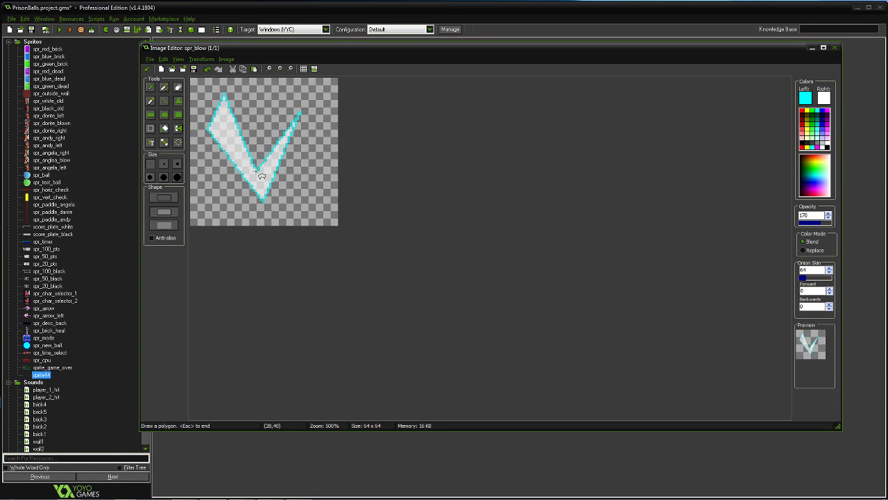
- Raise the opacity to 216 and flood-fill the V-shaped polygon with cyan
click(176, 129)
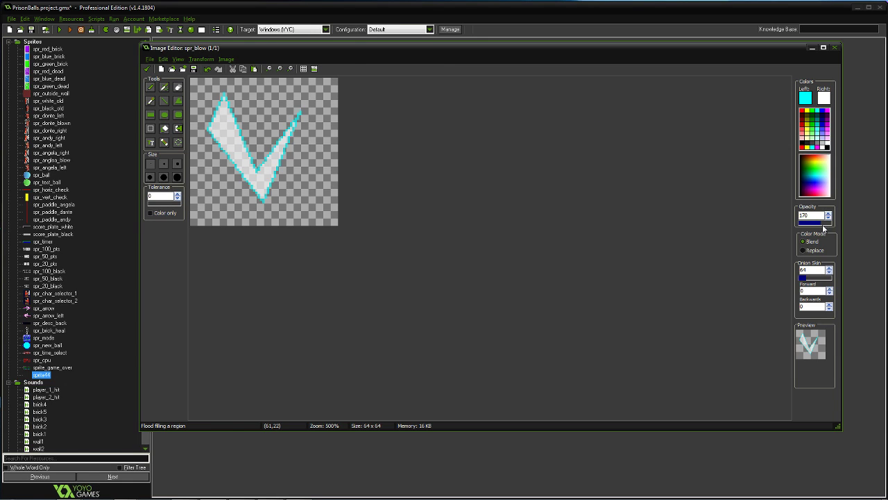
drag(824, 224, 830, 224)
click(223, 127)
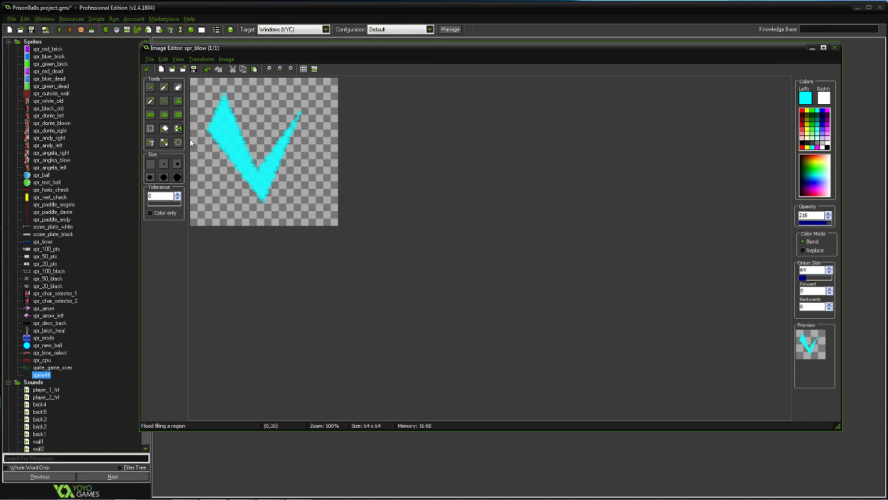
- Select the cyan V shape and move it down to the lower edge of the frame
click(151, 102)
click(151, 129)
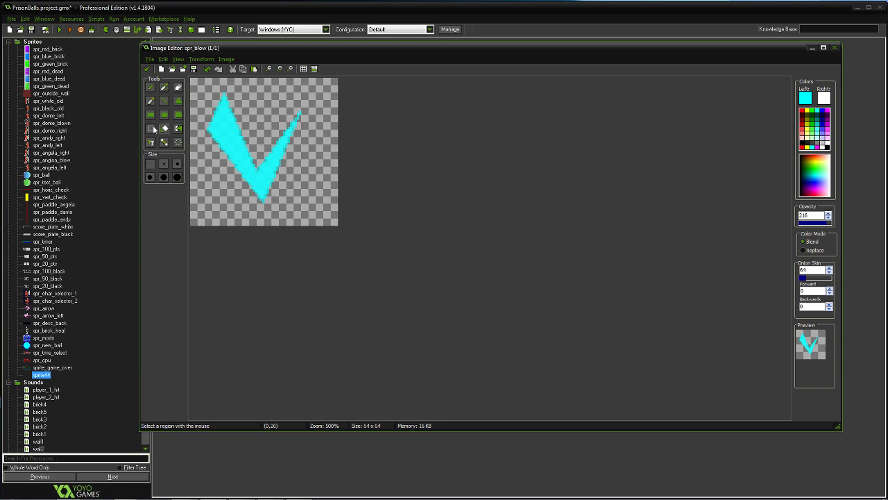
drag(195, 80, 299, 208)
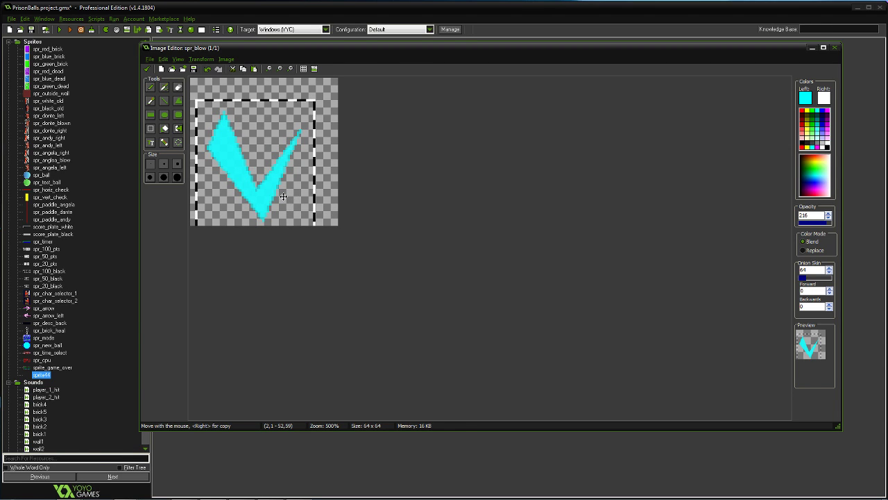
click(255, 166)
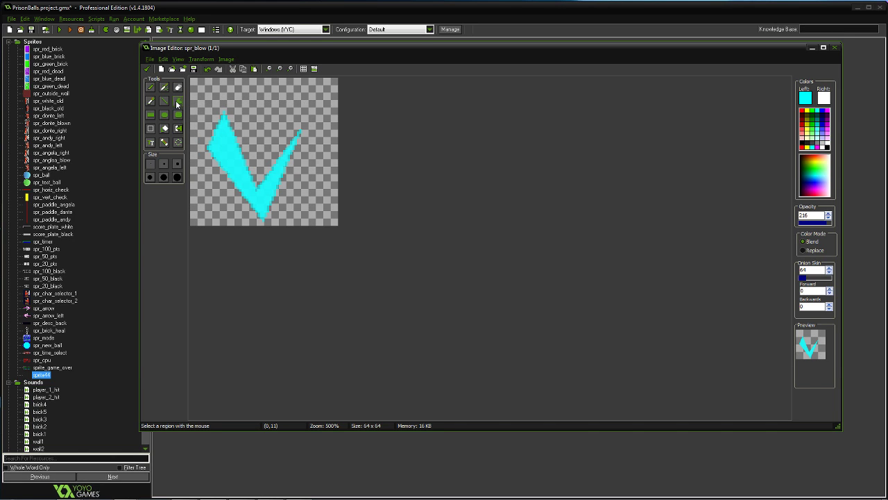
- Draw a yellow checkmark-shaped polygon above the cyan V and flood-fill its sections with yellow
click(177, 101)
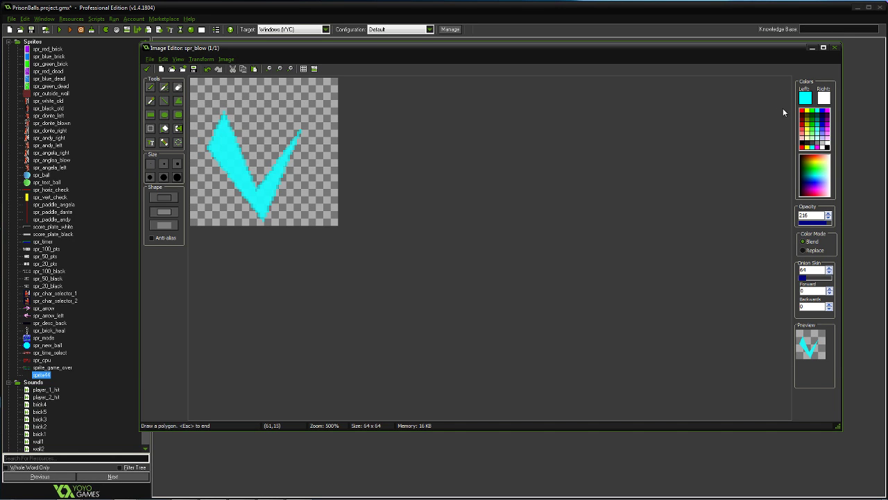
click(807, 110)
click(242, 104)
click(258, 146)
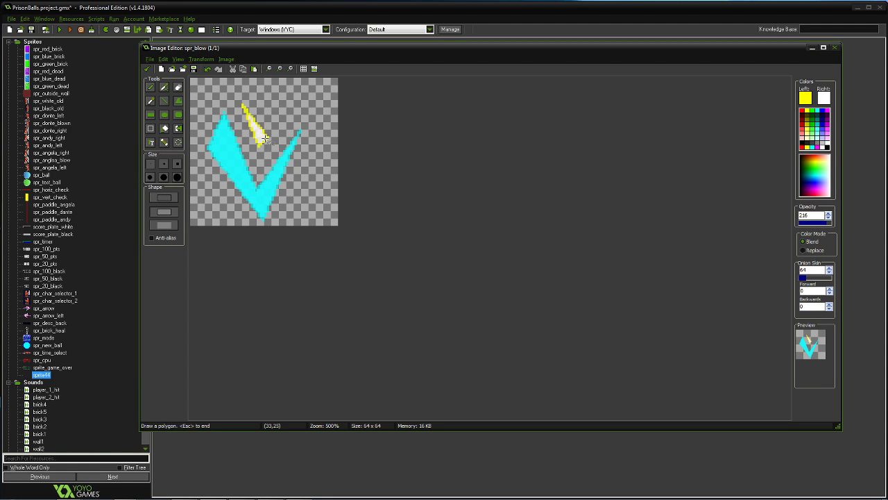
click(330, 89)
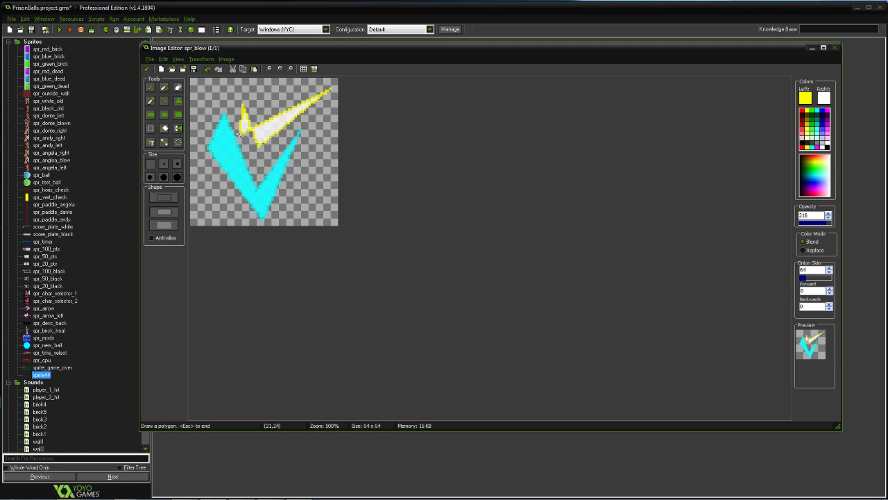
click(164, 141)
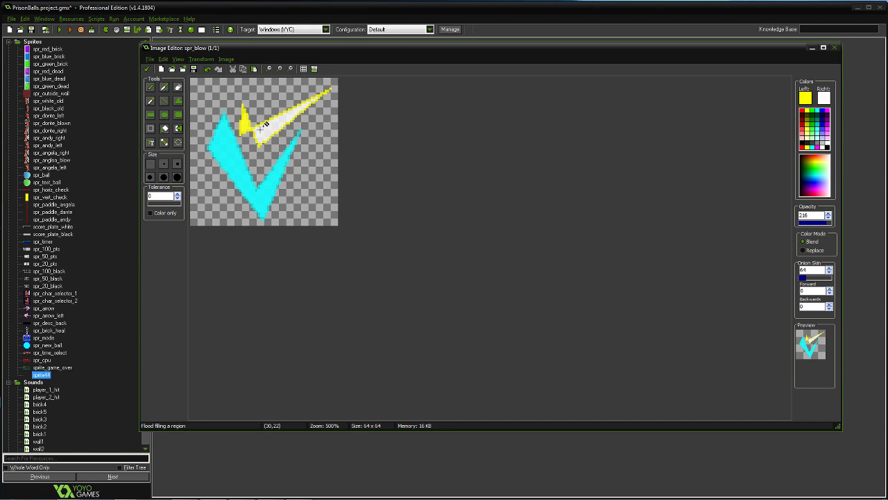
click(267, 125)
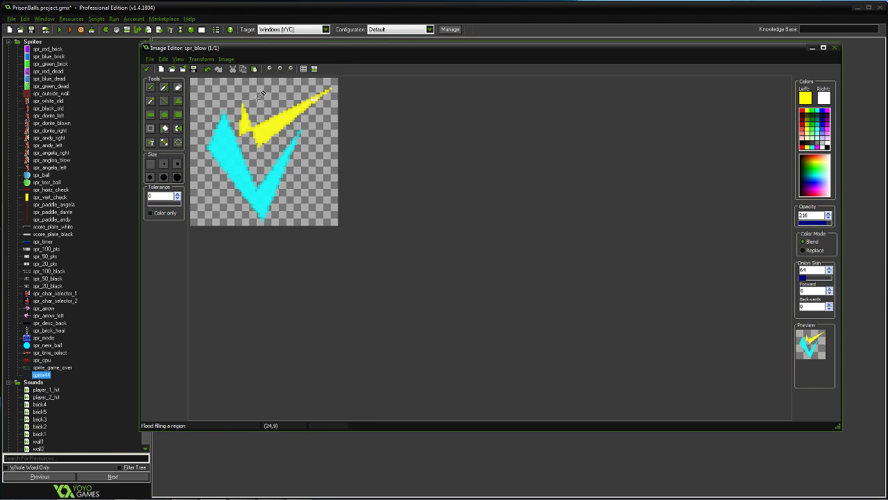
- Start another polygon shape in the spr_blow frame
click(179, 102)
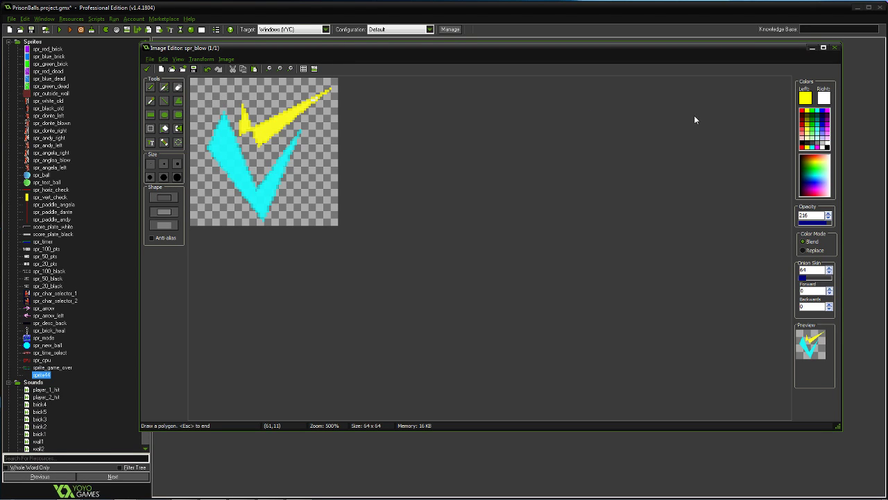
- Draw a narrow green polygon spike at the upper middle of the image and flood-fill its white interior green
click(812, 109)
click(299, 161)
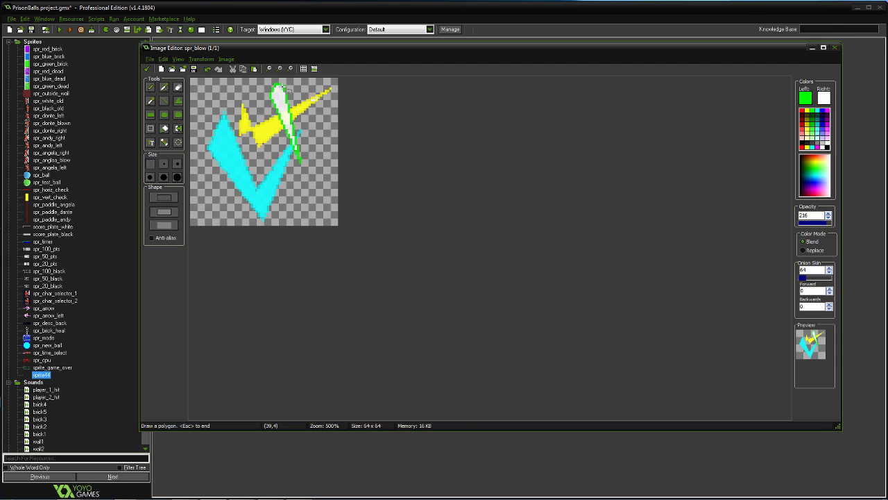
click(164, 129)
click(279, 97)
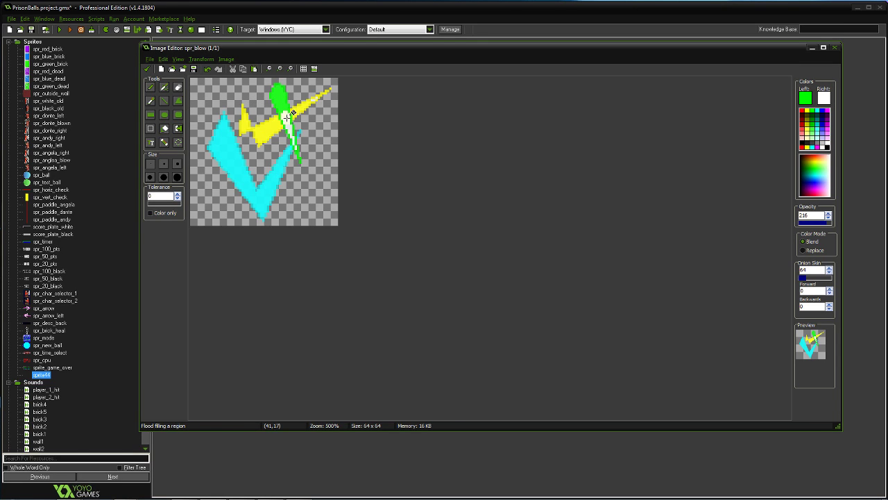
click(286, 117)
- Paint freehand green arcs in the upper-left and lower-right corners of the image
click(151, 88)
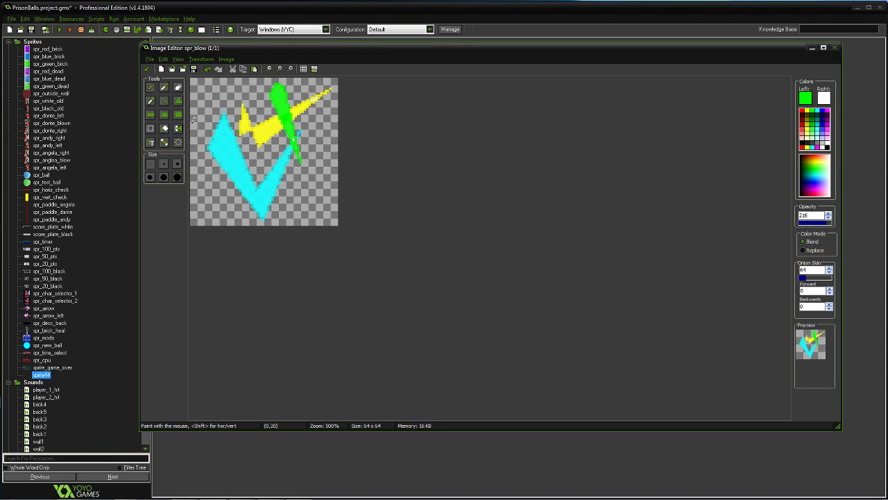
drag(237, 87, 211, 103)
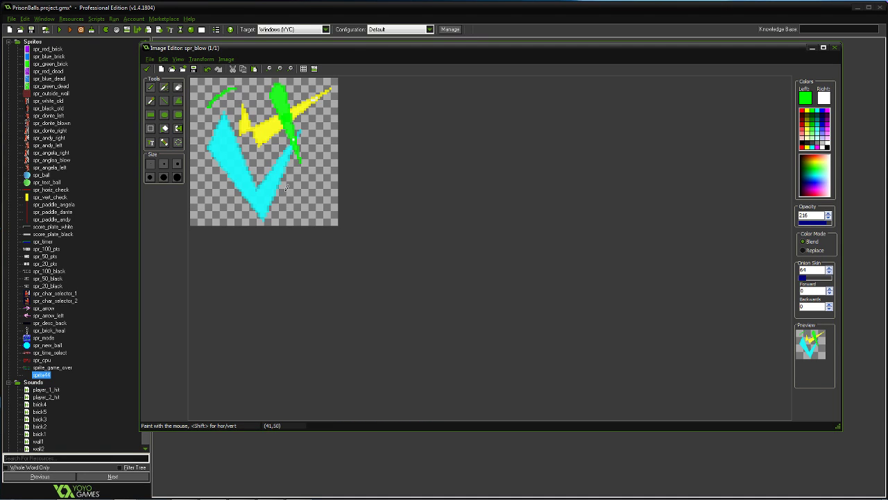
mouse_move(295, 209)
mouse_down()
mouse_move(316, 194)
mouse_move(329, 165)
mouse_up()
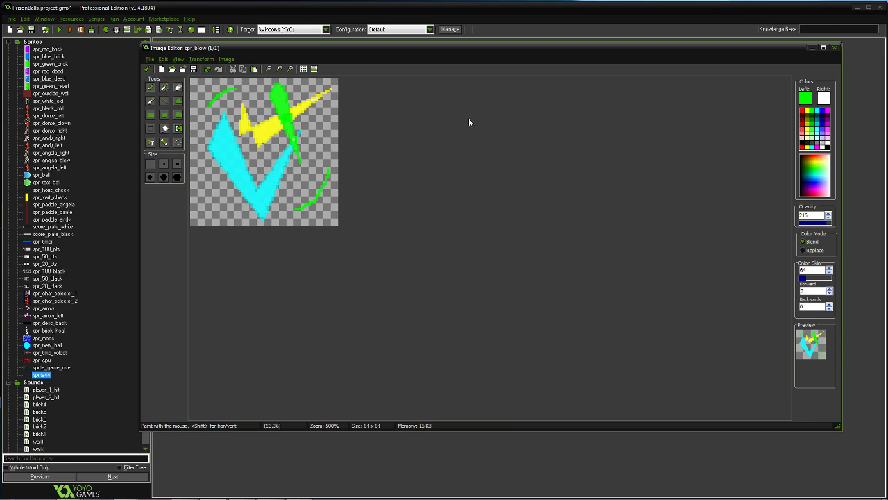
- Paint a freehand cyan arc in the upper-right corner, undoing the first stroke and redrawing it
click(818, 110)
drag(305, 91, 338, 122)
click(207, 68)
mouse_move(299, 89)
mouse_down()
mouse_move(314, 90)
mouse_move(326, 111)
mouse_up()
- Paint a yellow arc in the lower-left corner, redrawing it once, and apply the edits to the spr_blow sprite
click(808, 109)
drag(201, 178, 238, 207)
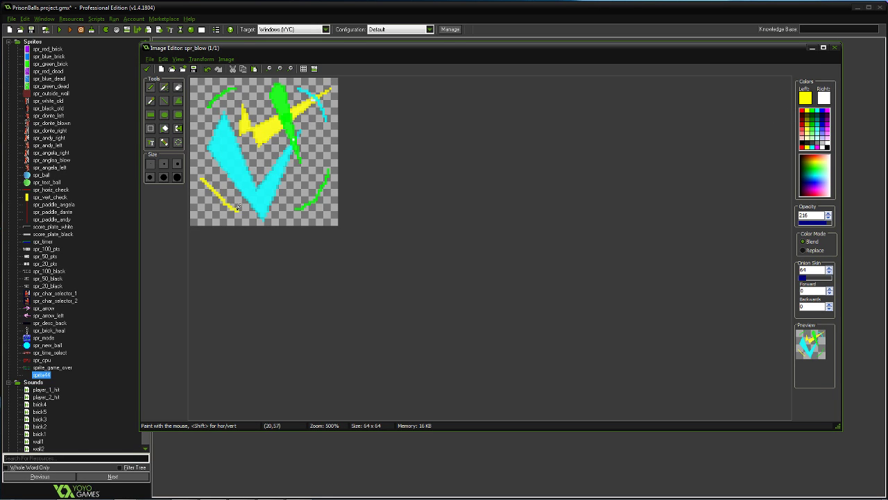
click(207, 69)
mouse_move(204, 162)
mouse_down()
mouse_move(211, 184)
mouse_move(241, 210)
mouse_up()
click(147, 69)
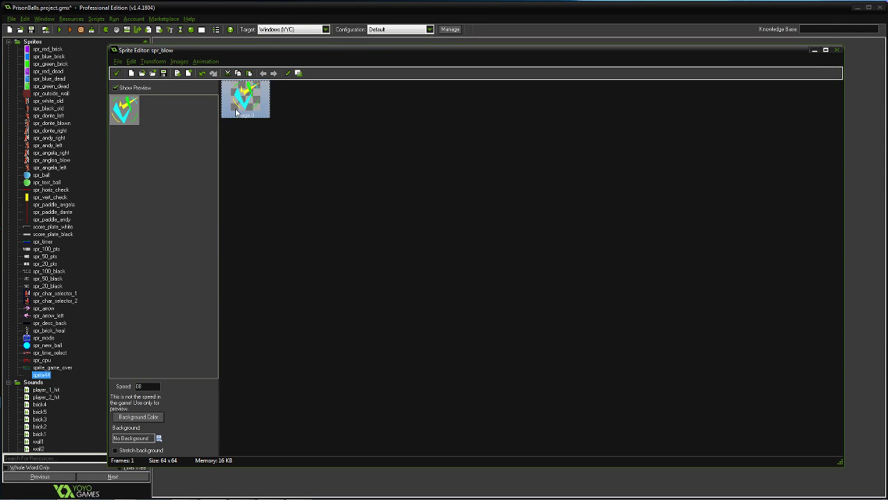
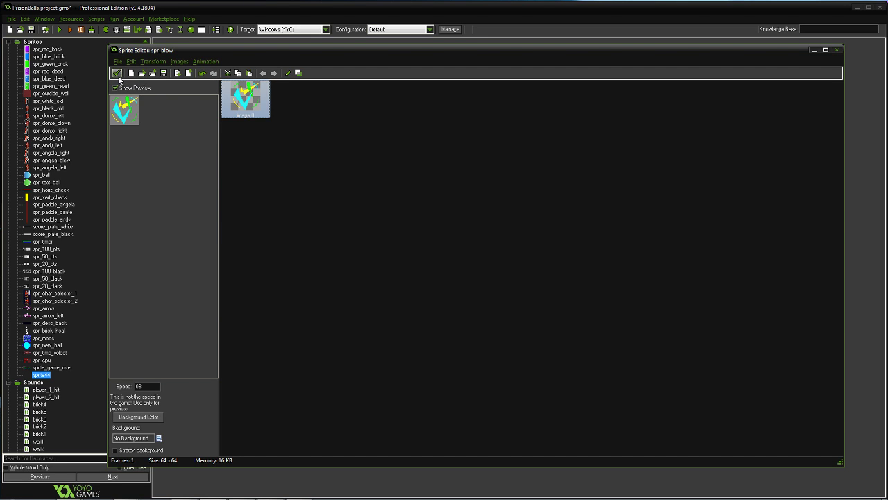
click(117, 74)
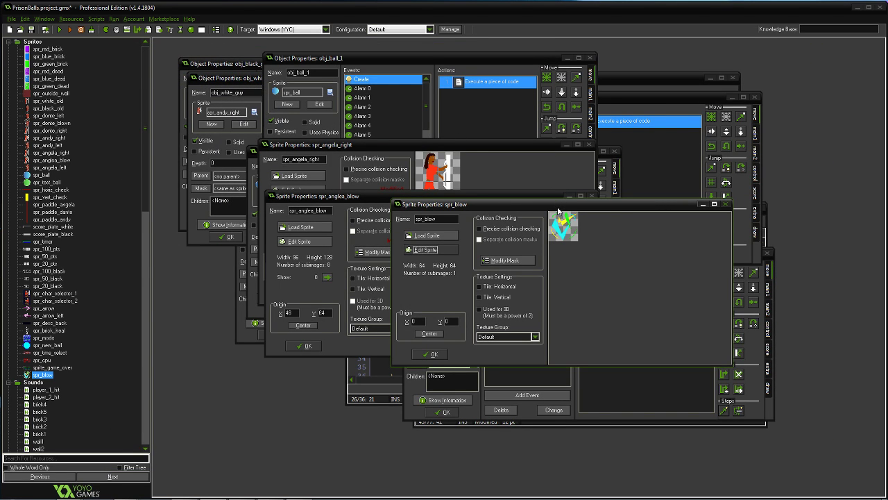
- Create a new object named obj_blow and assign it the spr_blow sprite
drag(558, 208, 441, 99)
click(201, 32)
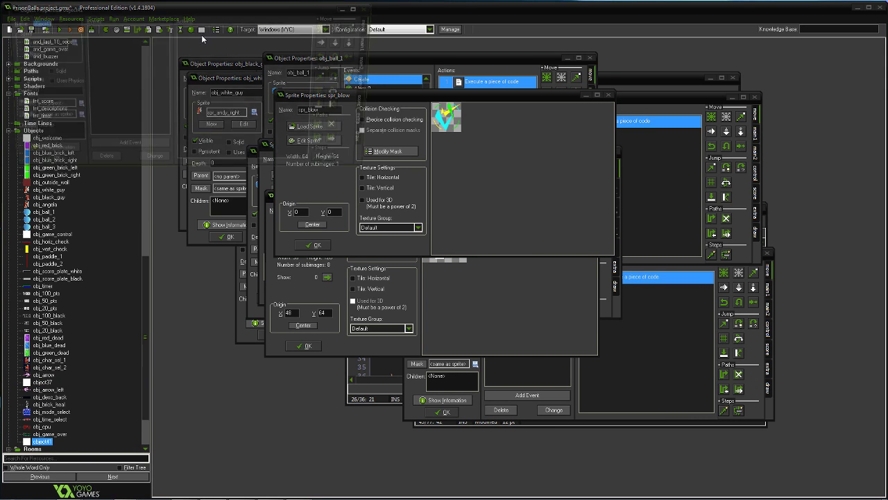
drag(254, 5, 565, 180)
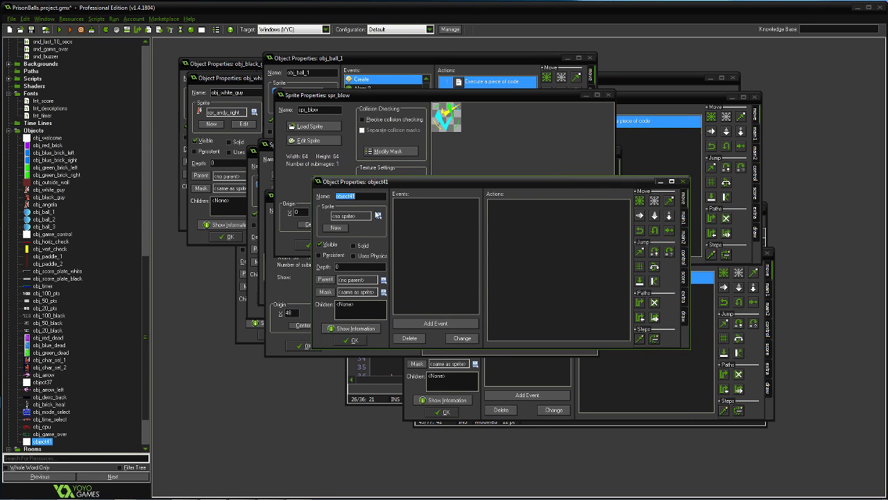
text(obj_blow)
click(378, 216)
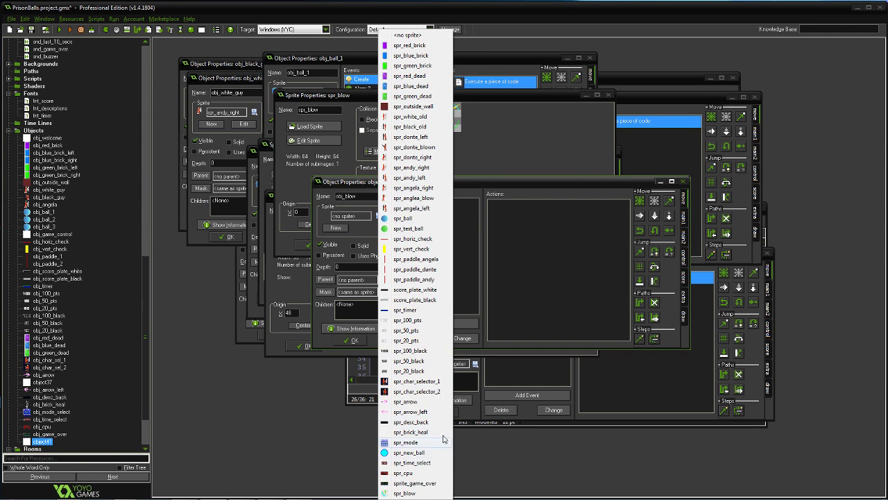
click(416, 492)
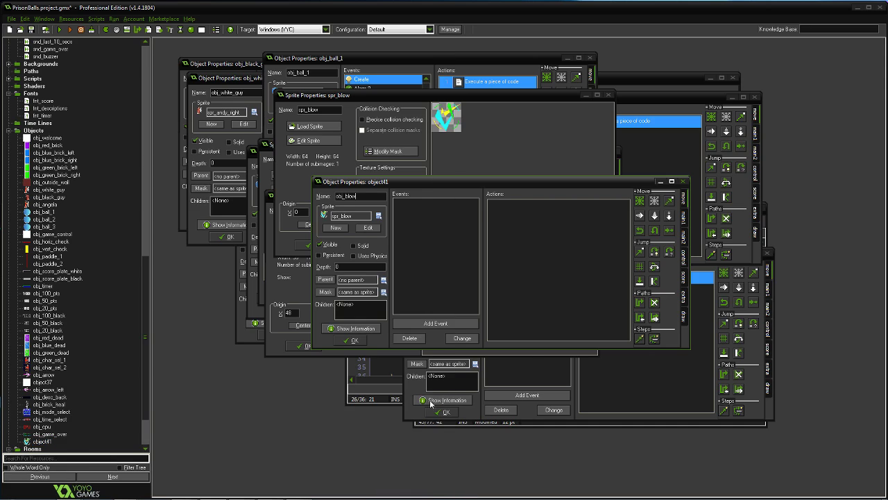
- Add a Create event to obj_blow with an Execute Code action
click(440, 326)
click(421, 209)
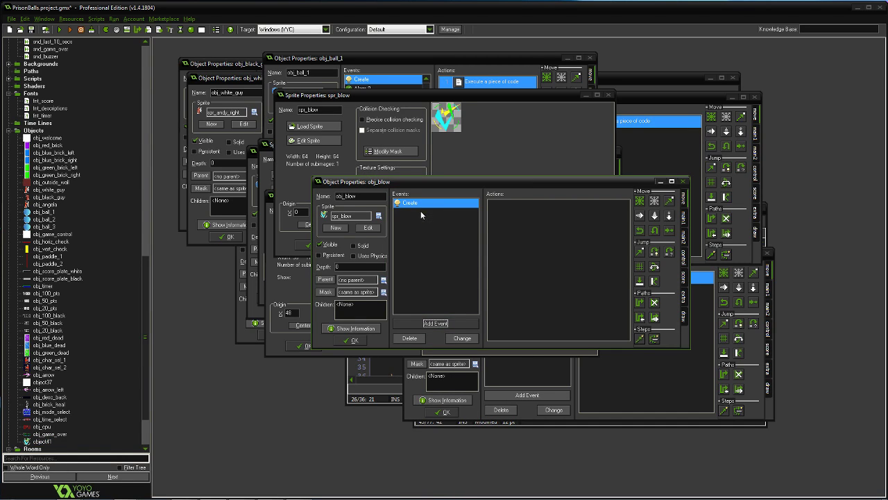
click(684, 258)
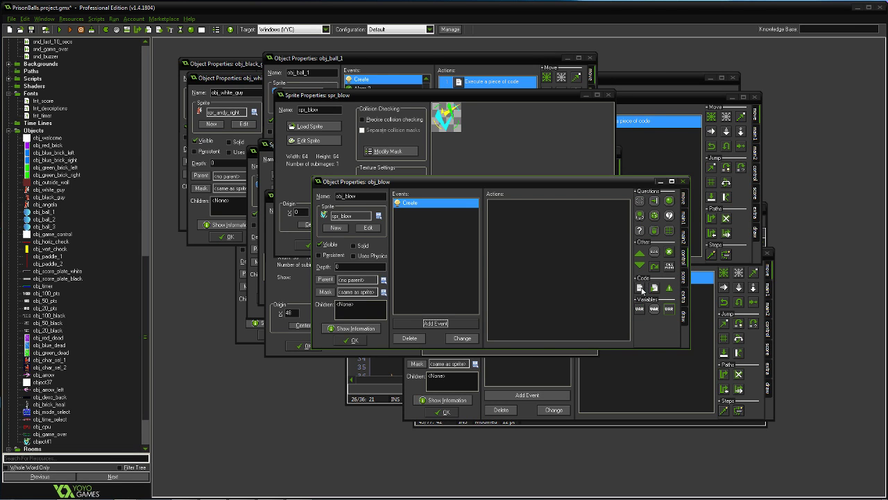
drag(640, 288, 562, 262)
drag(277, 15, 671, 239)
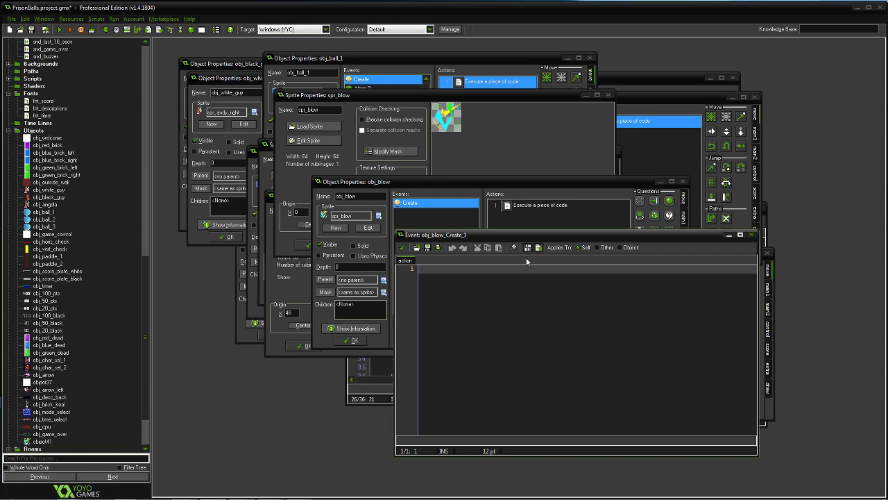
text(image_sp)
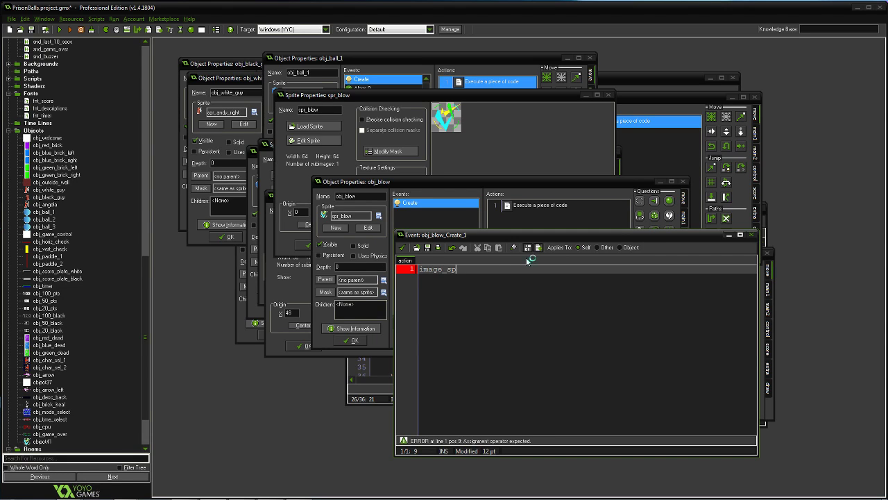
text(eed =)
key(BackSpace)
key(BackSpace)
key(BackSpace)
key(BackSpace)
key(BackSpace)
key(BackSpace)
key(BackSpace)
key(BackSpace)
key(BackSpace)
key(BackSpace)
key(BackSpace)
key(BackSpace)
key(BackSpace)
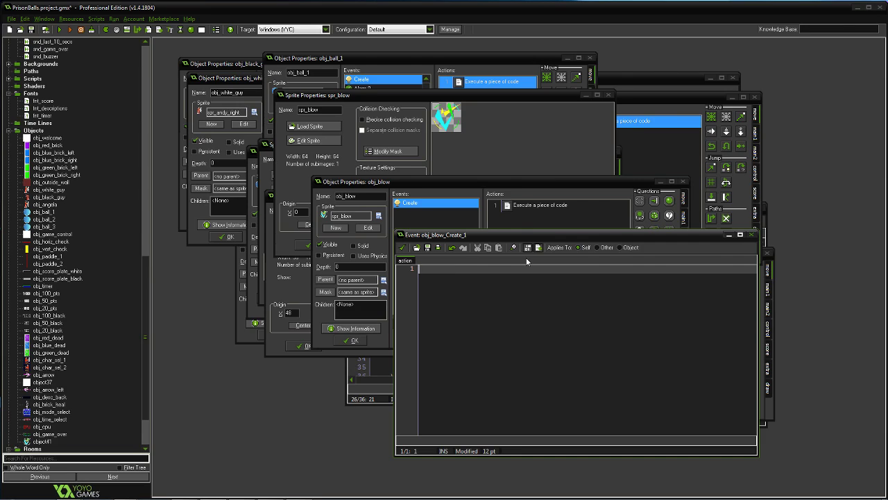
- Write "rotate = 0;" in obj_blow's Create event code and save it
text(rotate )
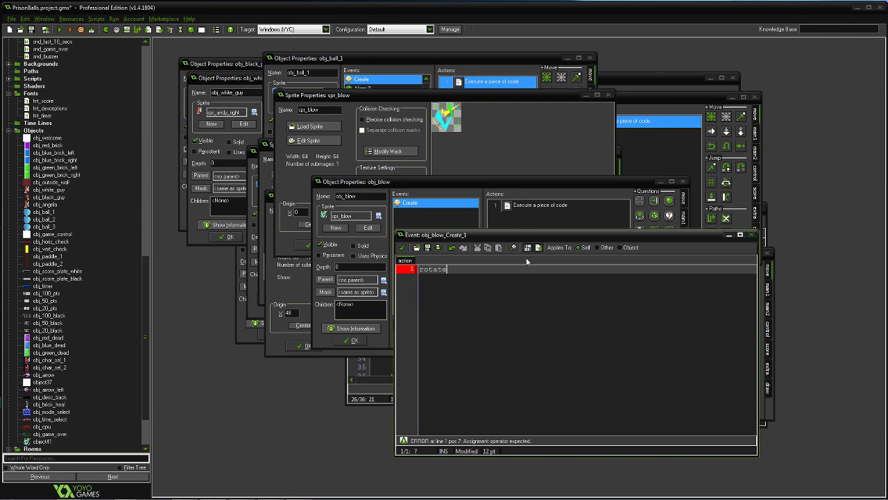
text(= 0;)
key(Return)
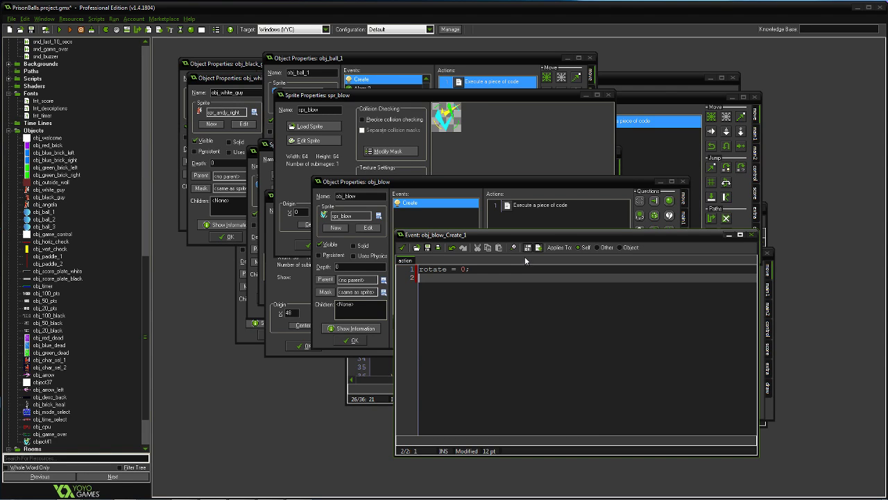
click(402, 247)
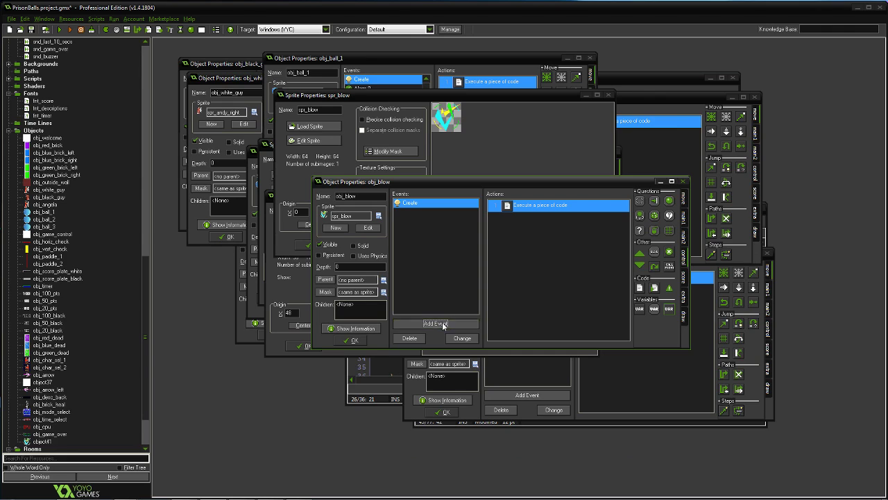
- Add a normal Step event to obj_blow with an Execute Code action
click(436, 322)
click(409, 252)
click(460, 259)
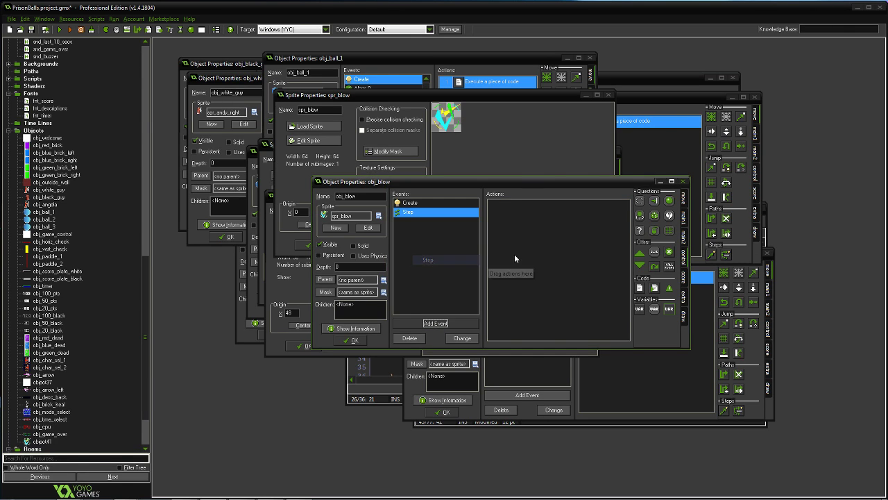
drag(578, 300, 563, 284)
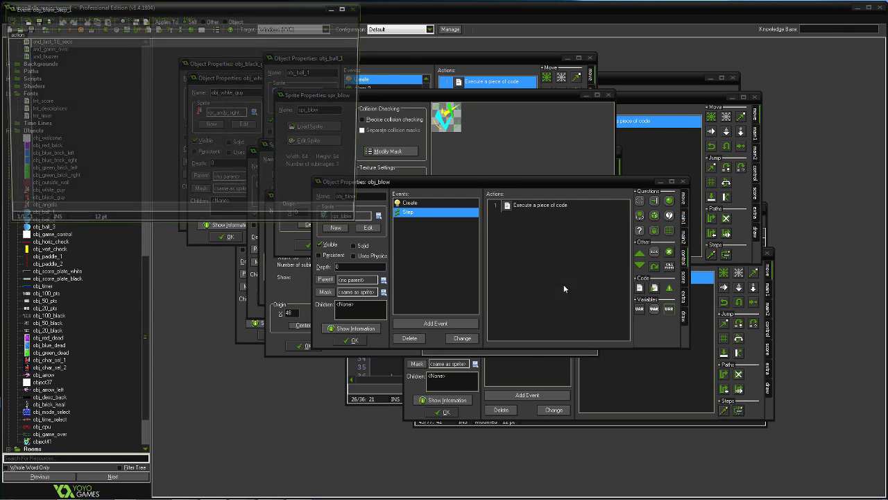
drag(261, 9, 527, 230)
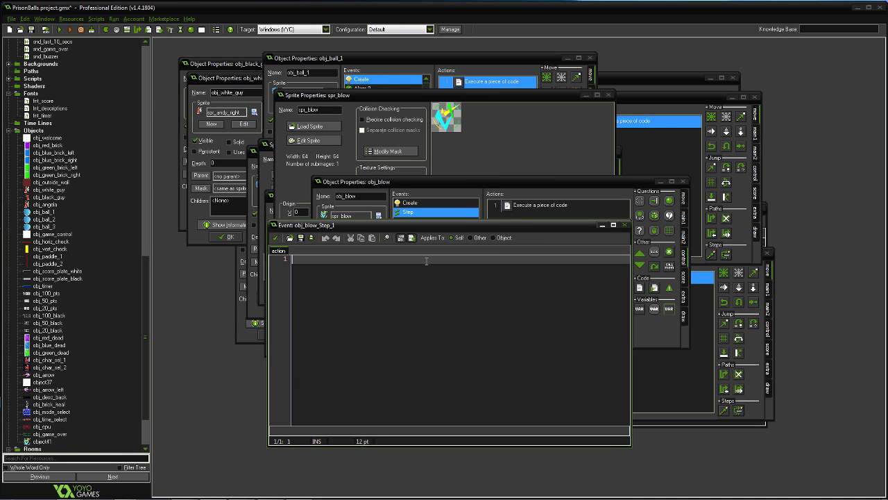
- Write "rotate += 1;" as the first line of obj_blow's Step event code
text(rota)
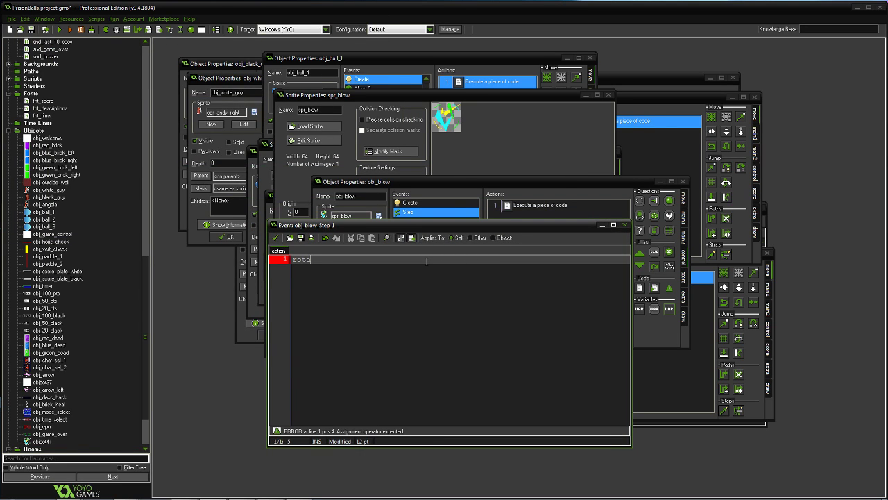
text(te += 1)
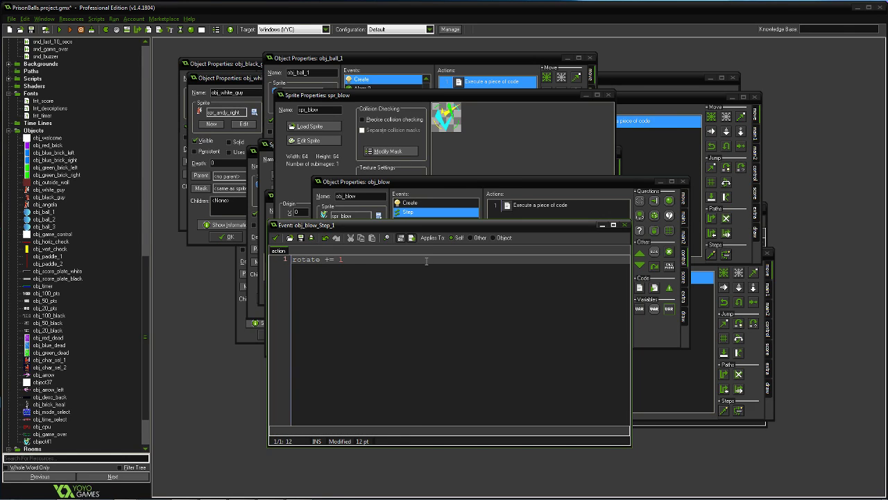
text(;)
key(Return)
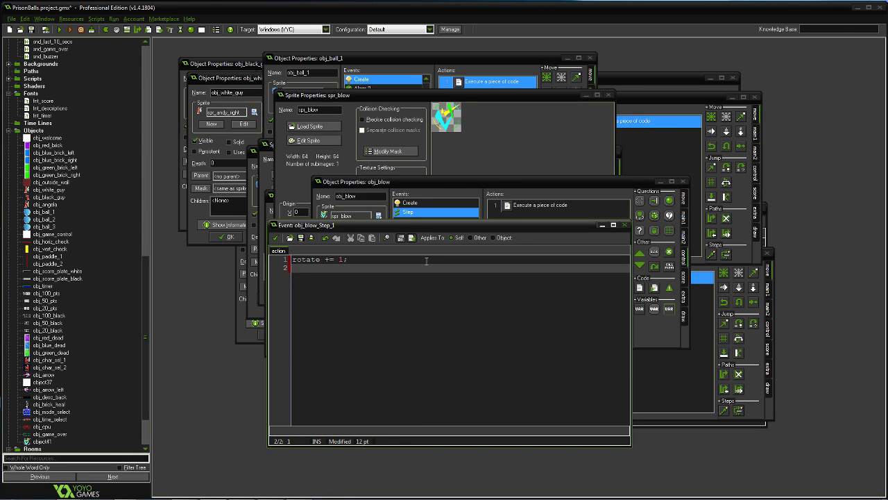
- Add the line "image_angle = rotate;" to the Step event code and save it
text(image_angele)
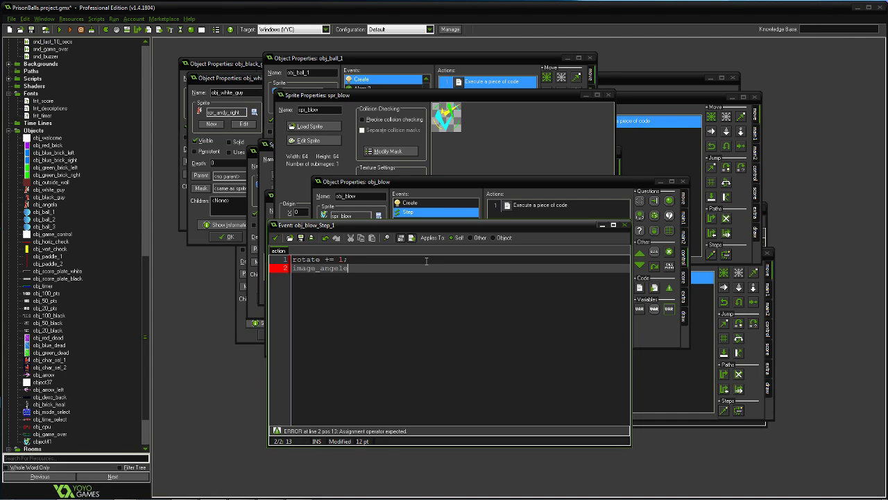
key(BackSpace)
text(le = rot)
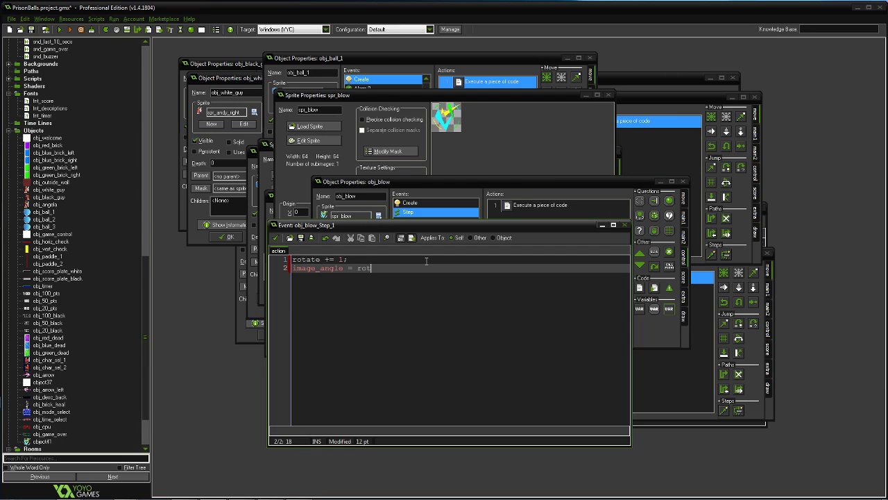
text(oat)
key(BackSpace)
key(BackSpace)
key(BackSpace)
text(ate)
key(Return)
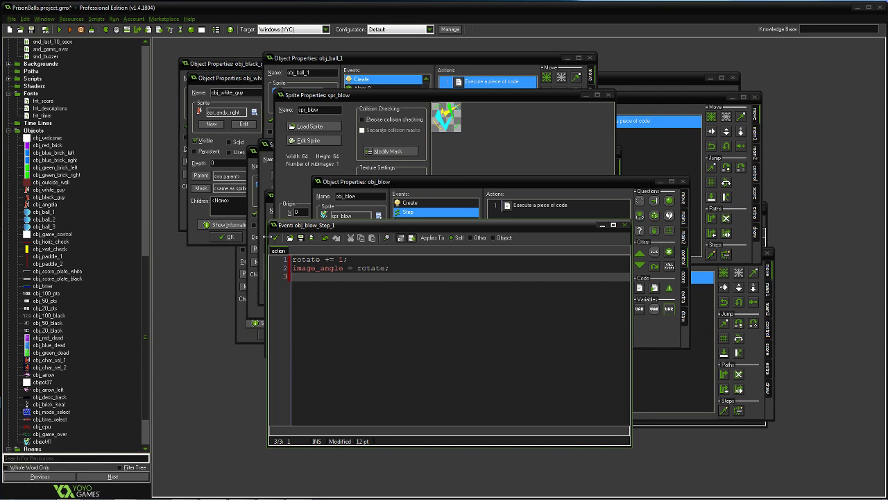
click(275, 237)
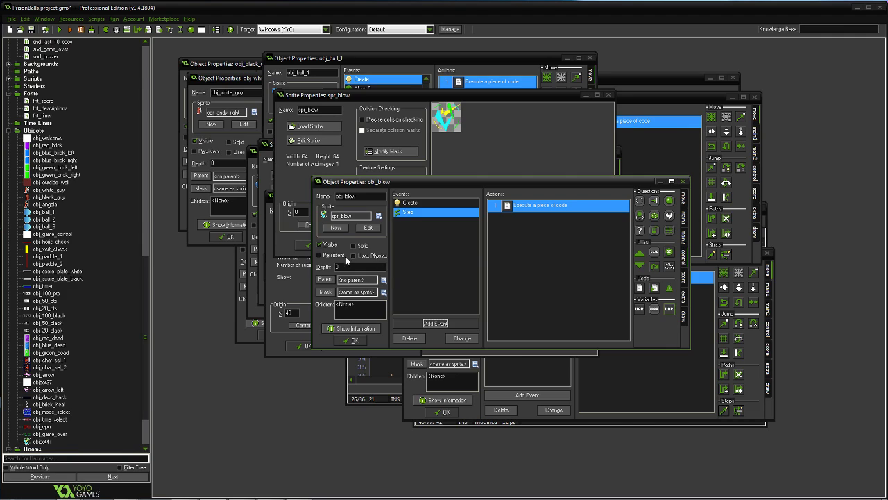
- Set obj_blow's depth to -250 and close its properties
drag(339, 268, 333, 271)
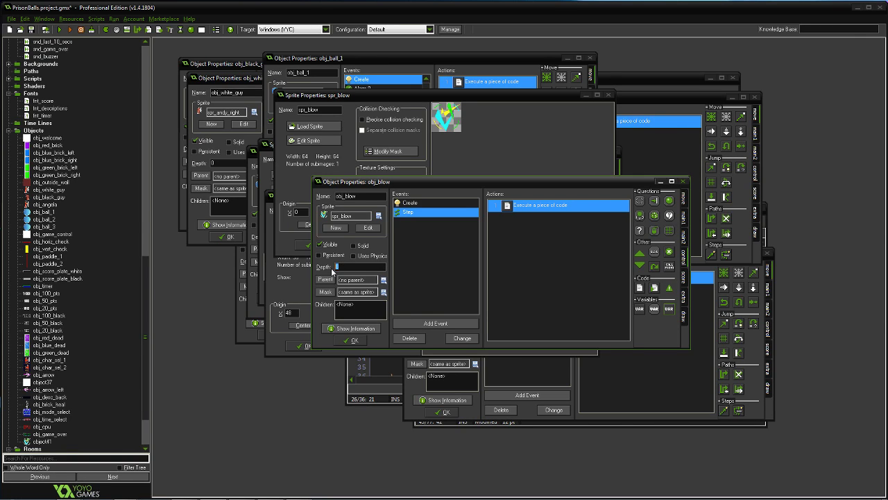
key(BackSpace)
text(-250)
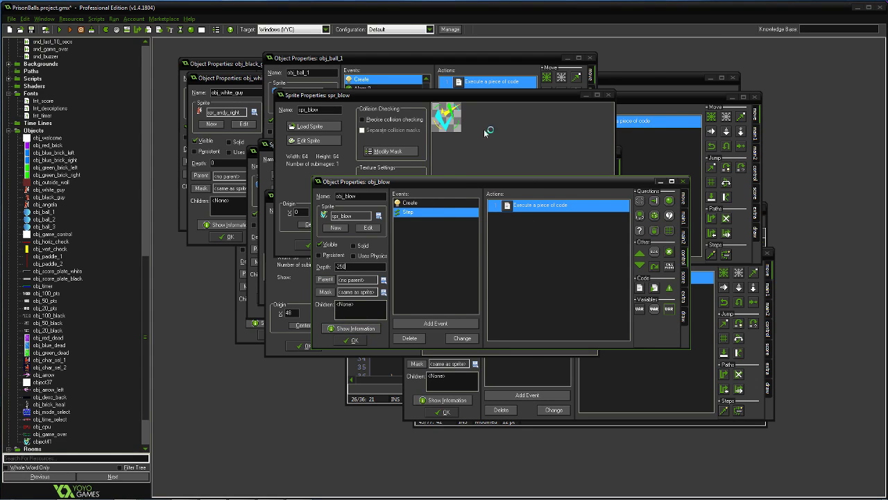
click(355, 341)
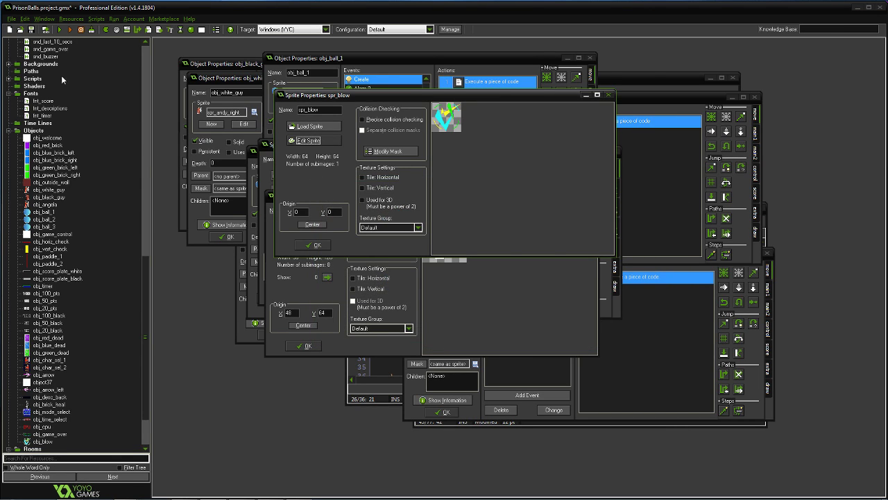
- Open spr_blow's images for editing and paste two copies of the first frame to make three frames
drag(146, 262, 133, 158)
double_click(47, 118)
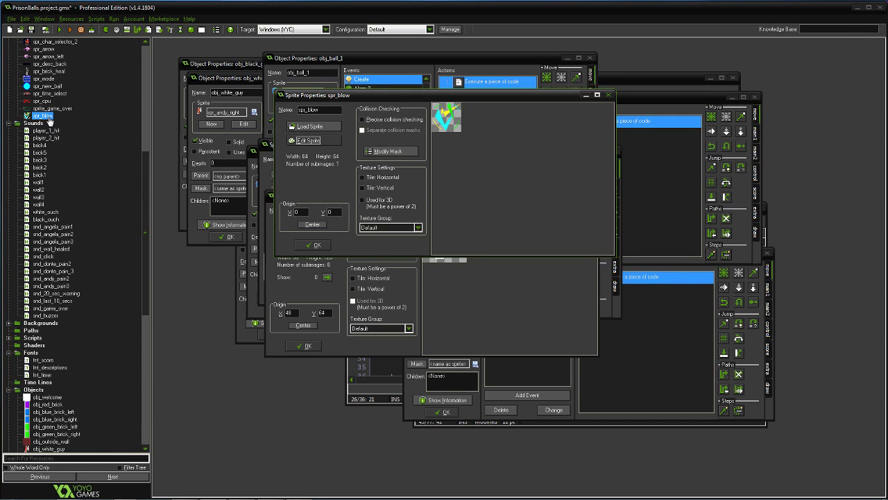
click(309, 140)
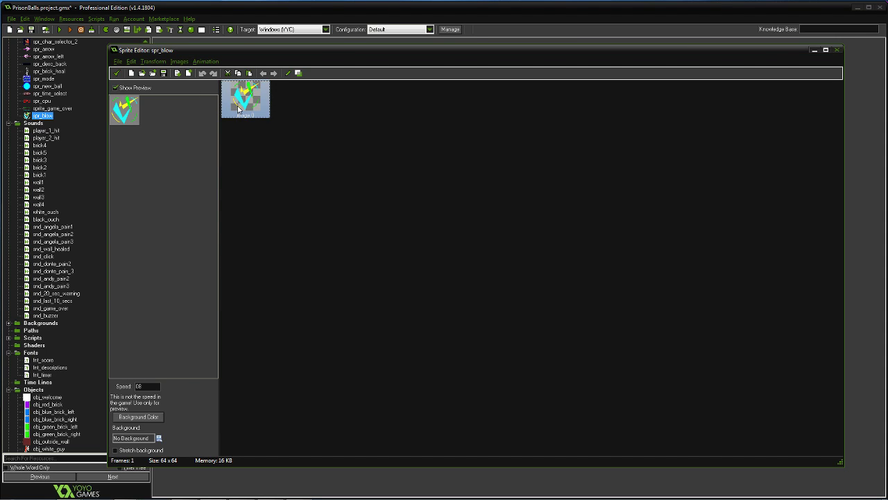
key(ctrl+v)
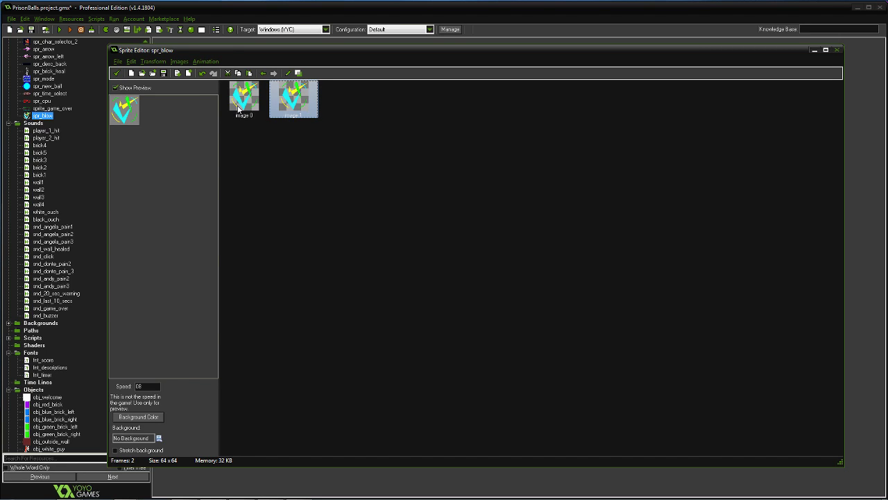
click(238, 107)
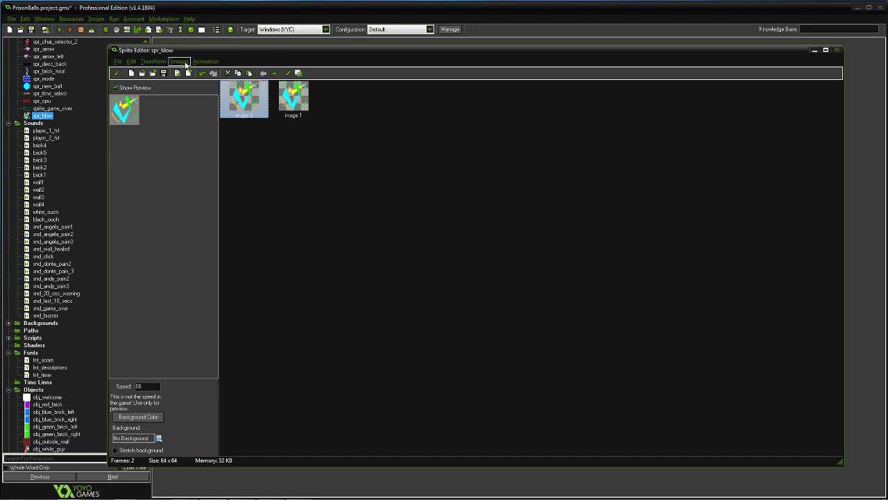
click(302, 109)
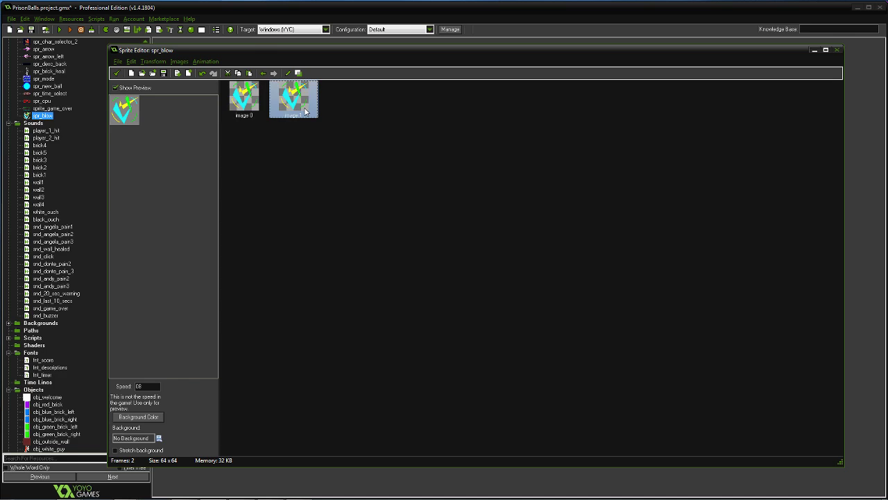
key(ctrl+v)
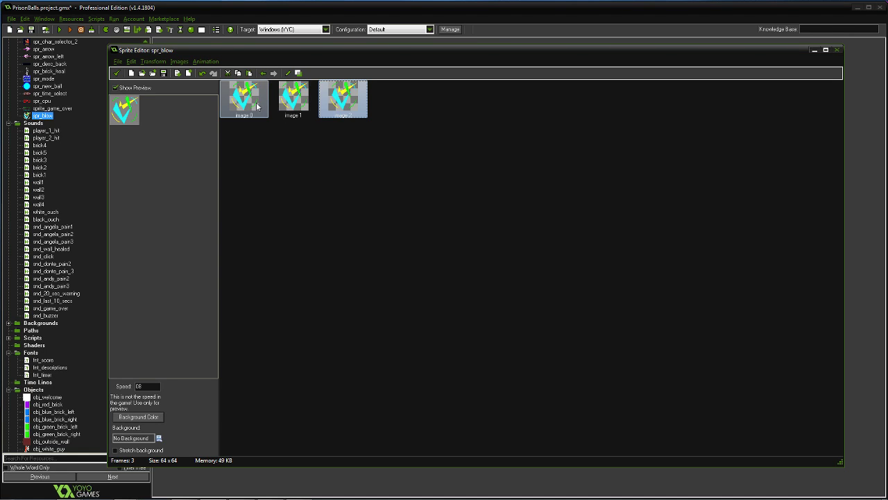
- Try adding a white glow with opacity 73 and thickness 6 to all images in the sprite
click(276, 105)
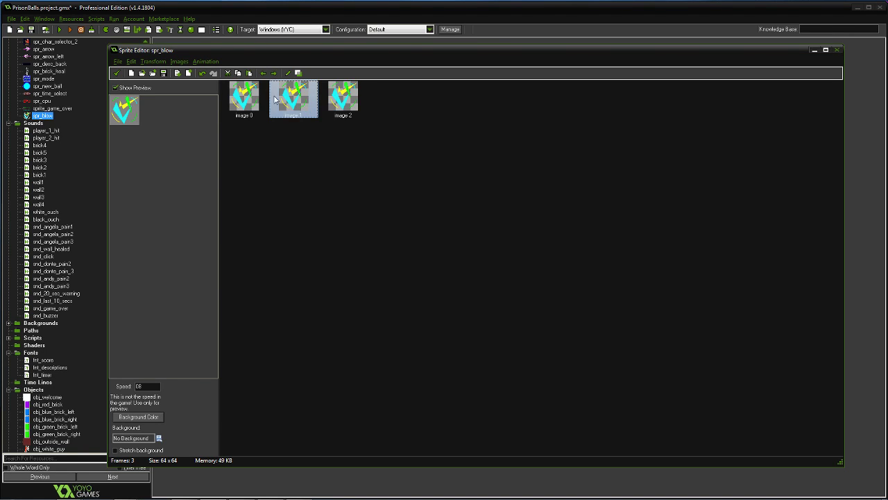
click(179, 61)
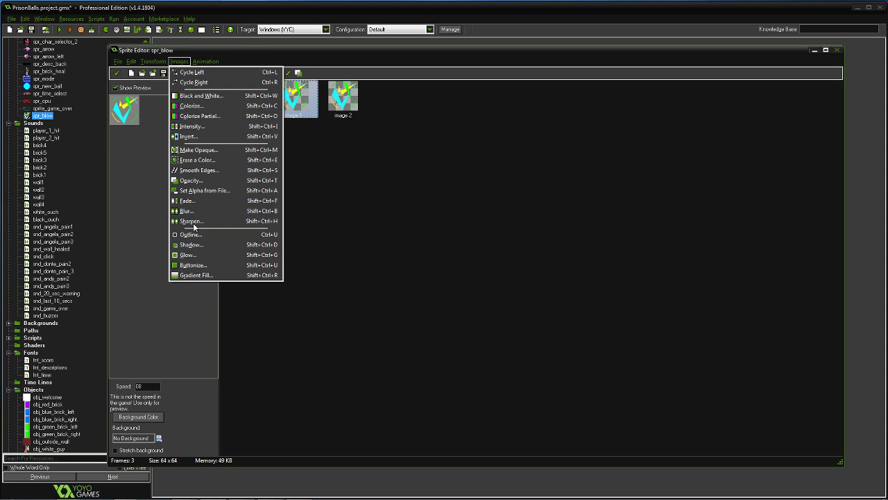
click(187, 254)
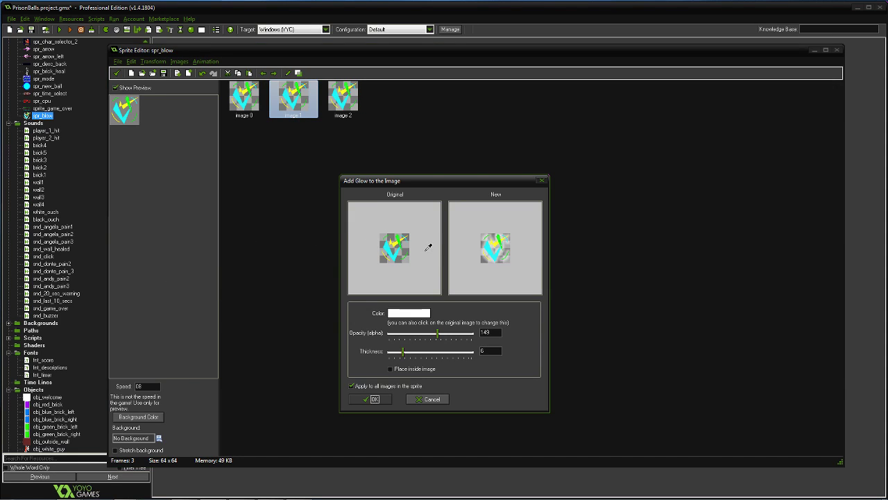
drag(437, 334, 414, 335)
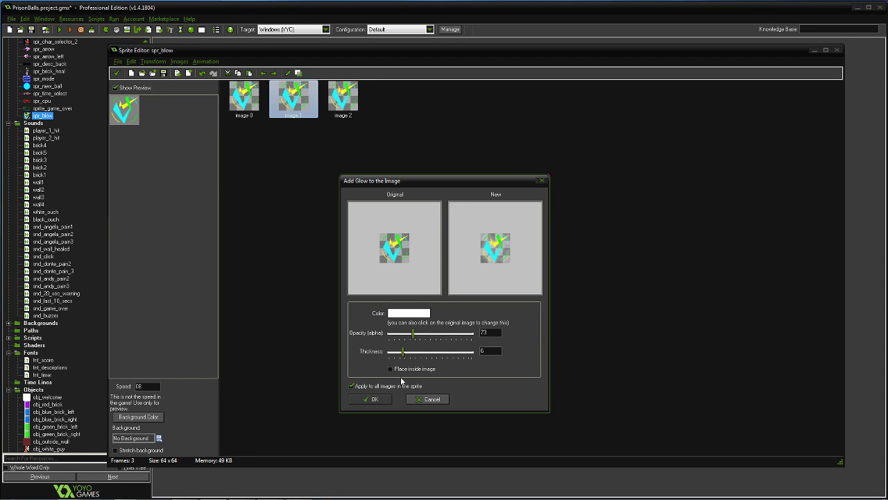
click(379, 400)
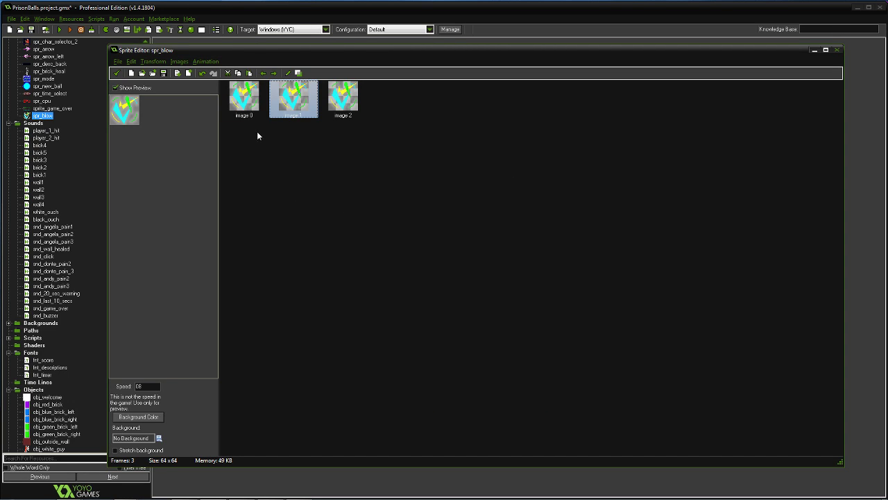
- Inspect the second frame in the image editor, close it, and undo the glow on all frames
double_click(290, 112)
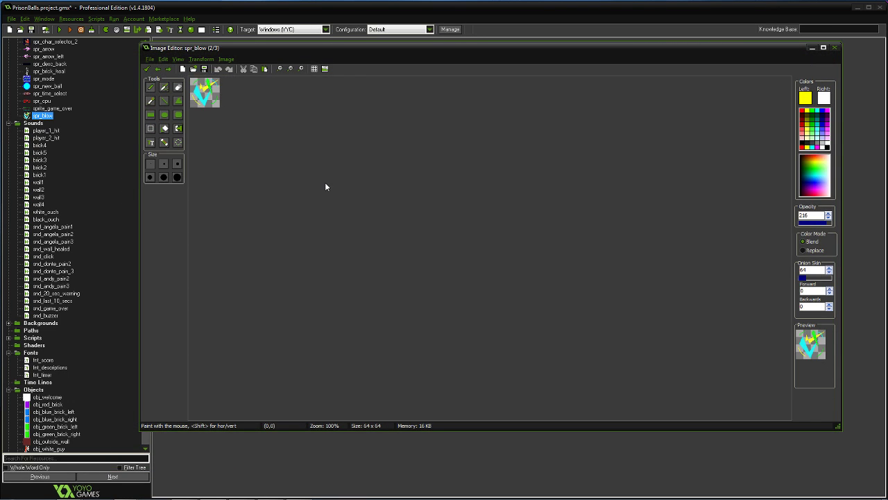
click(146, 69)
double_click(297, 104)
click(149, 70)
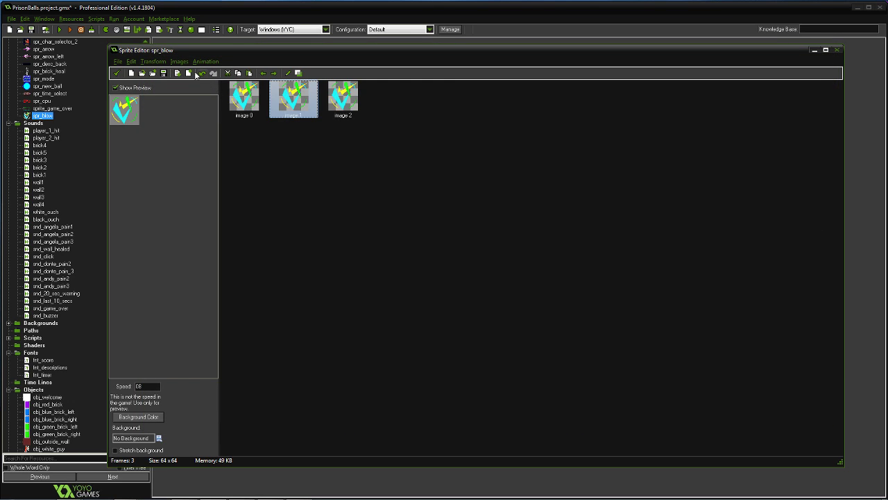
- Add a white glow with opacity 73 and thickness 6 to the second frame only, without applying it to all images
click(179, 61)
click(218, 256)
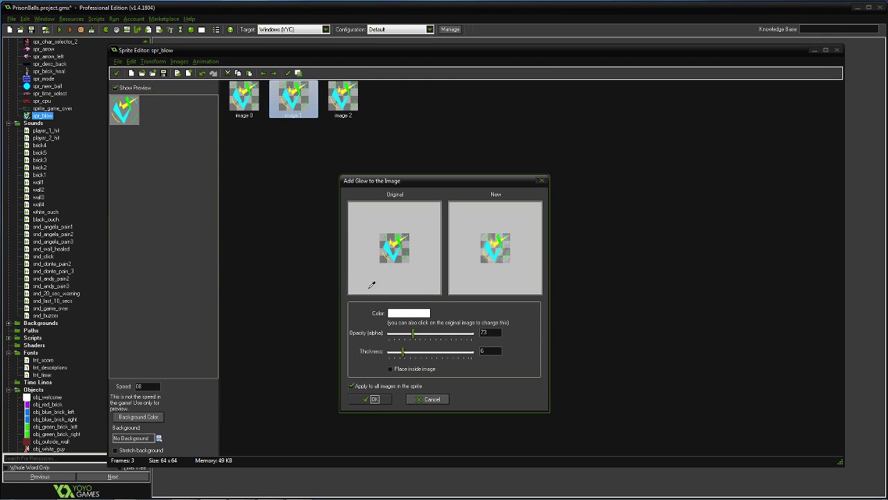
click(353, 387)
click(375, 399)
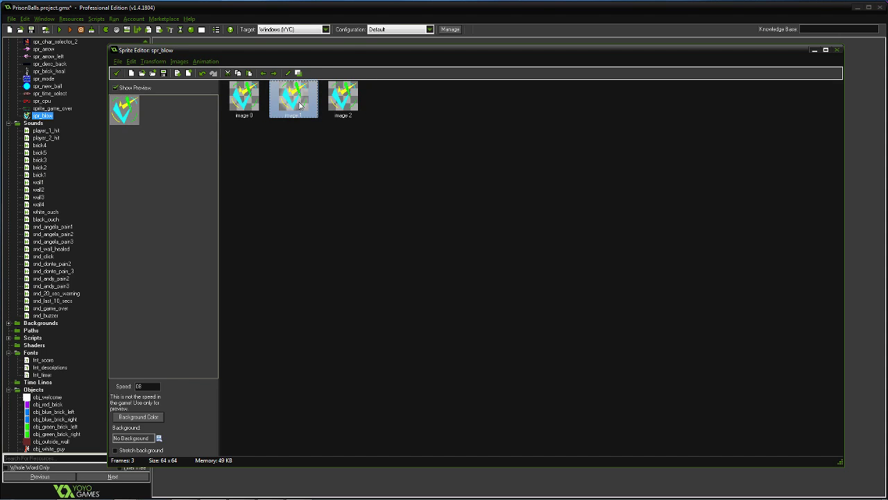
- Paste a fourth frame after the third one, then save the frames and close spr_blow's properties
click(342, 109)
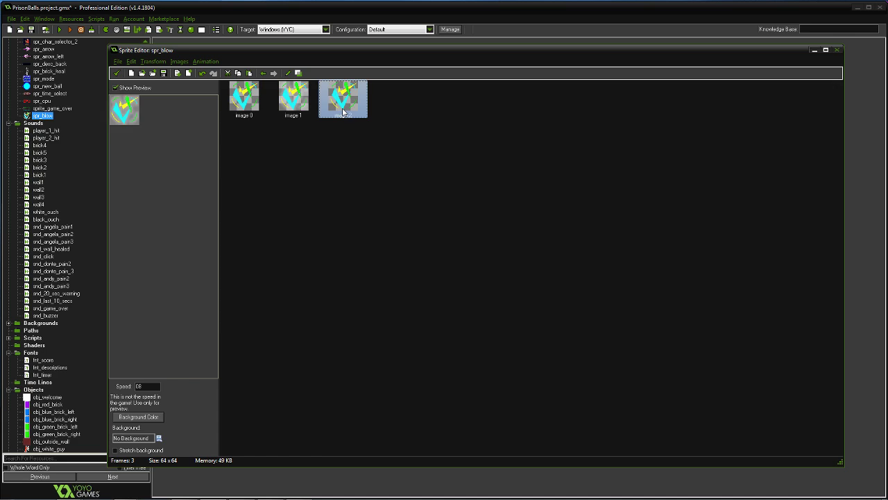
key(ctrl+v)
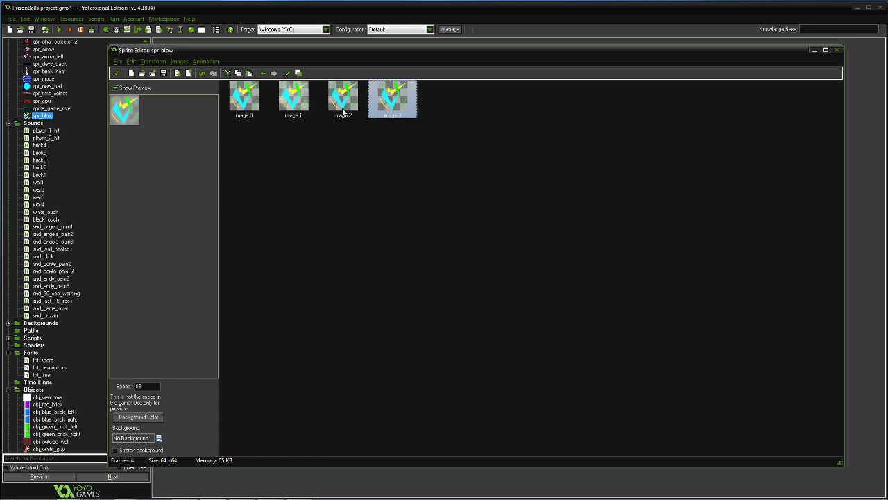
click(117, 73)
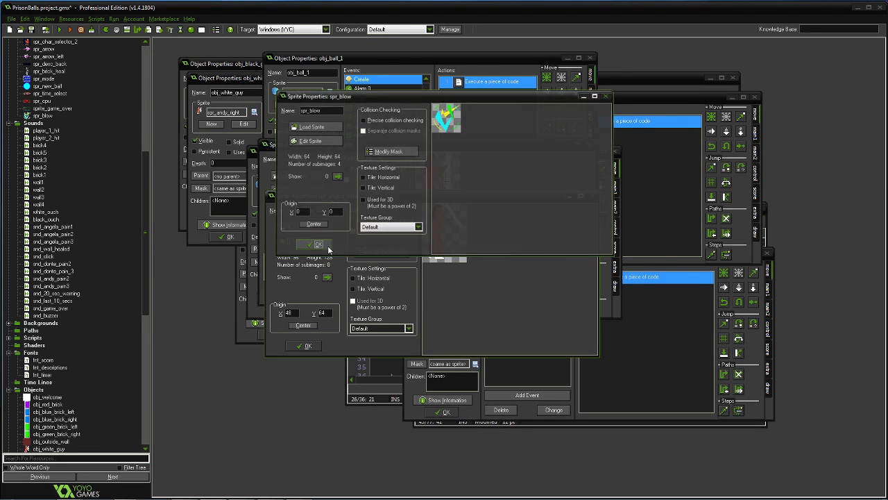
click(326, 245)
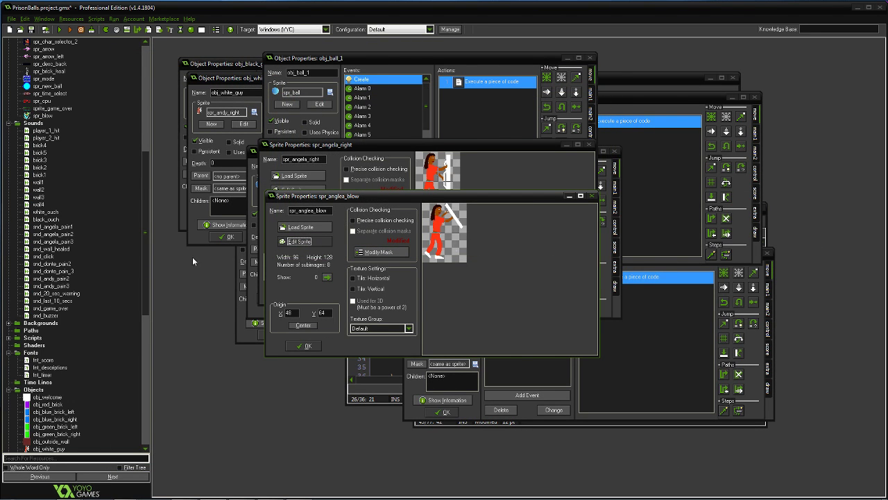
- Add the line "image_speed = .15;" below "rotate = 0;" in obj_blow's Create event code and save it
click(144, 420)
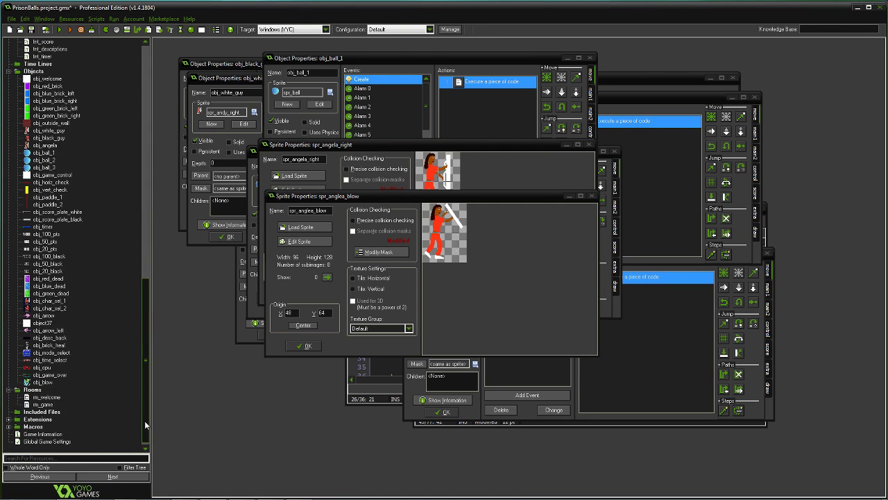
click(47, 383)
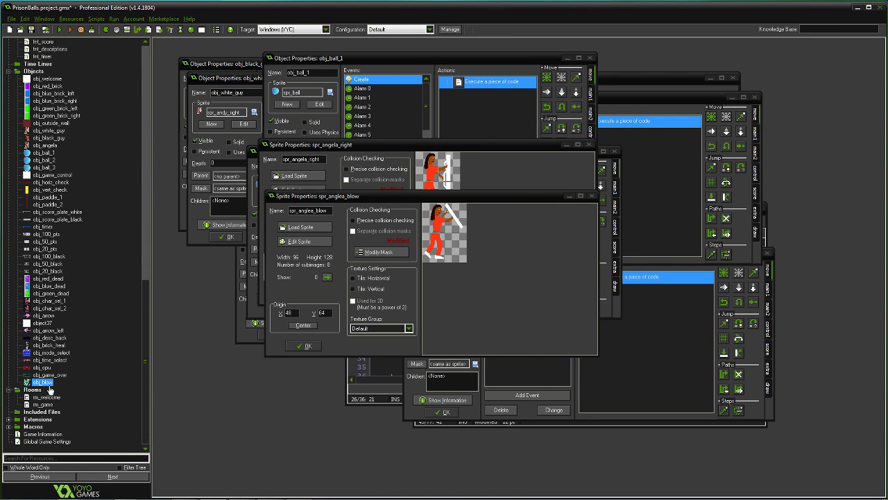
double_click(48, 383)
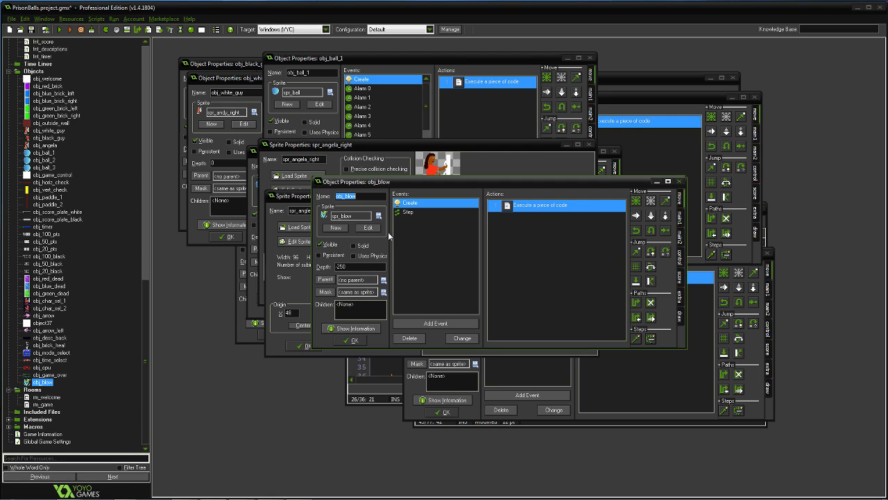
double_click(526, 205)
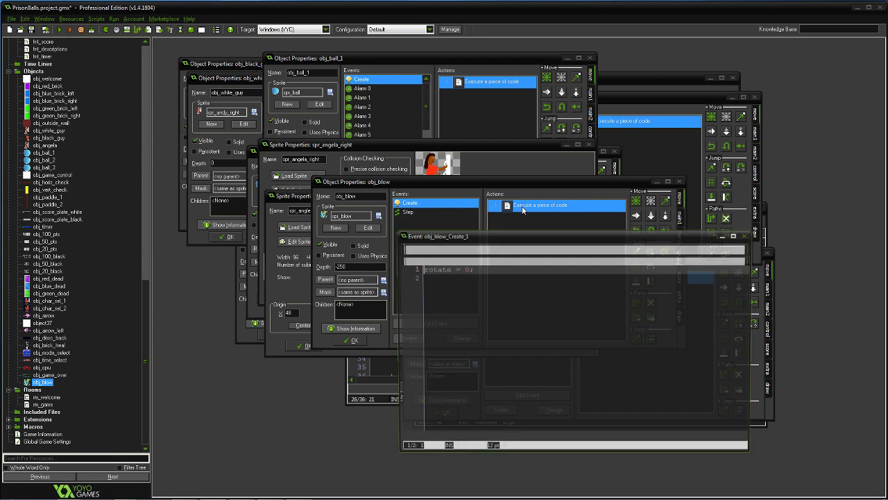
click(476, 269)
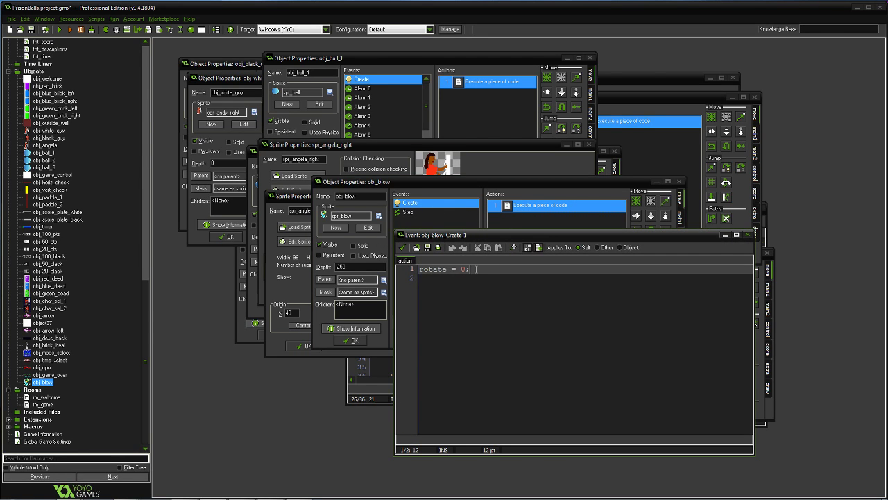
key(Return)
text(image_s)
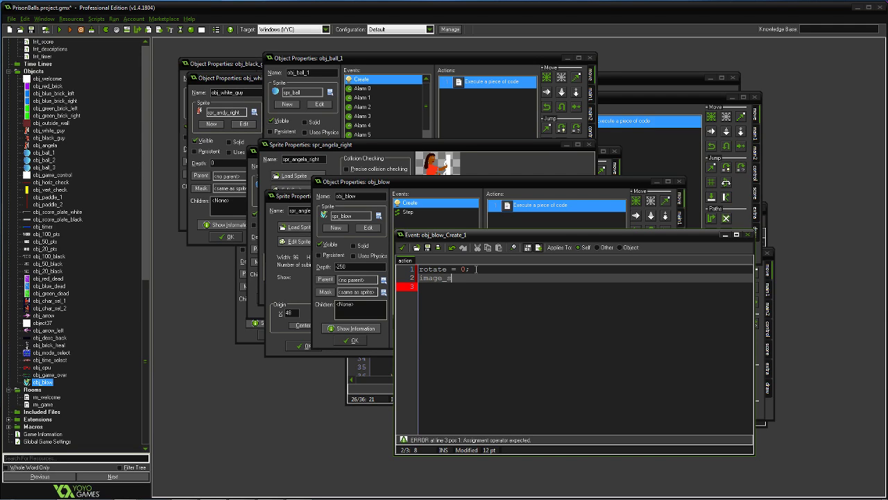
text(peed =)
text(.15;)
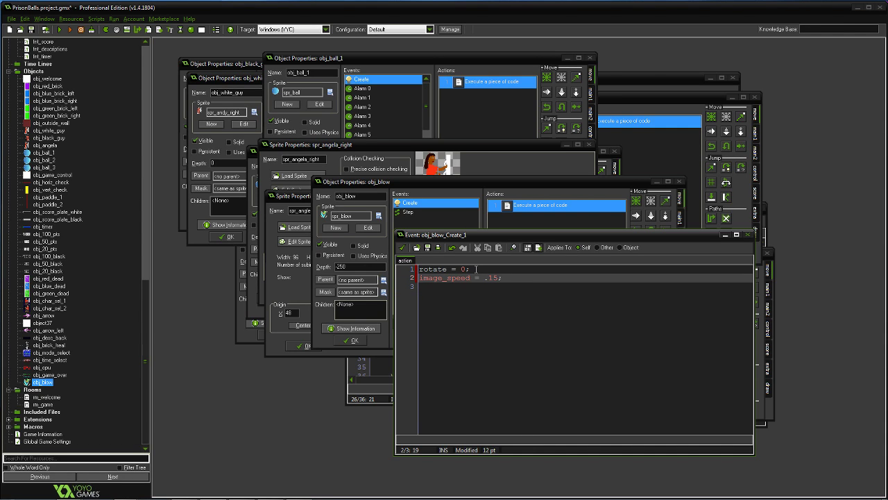
click(403, 248)
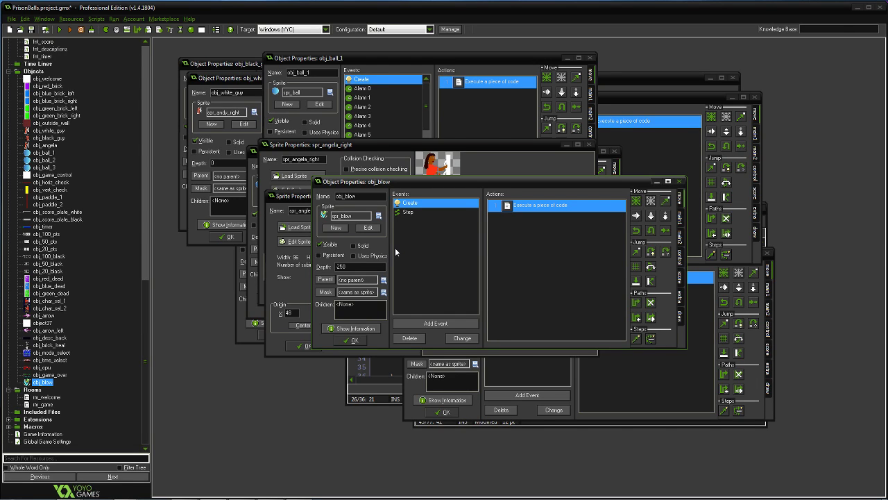
right_click(396, 251)
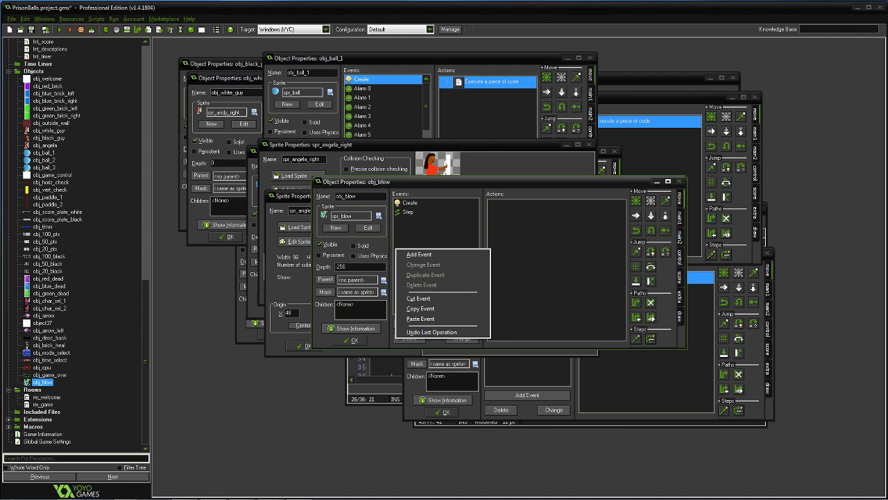
click(573, 188)
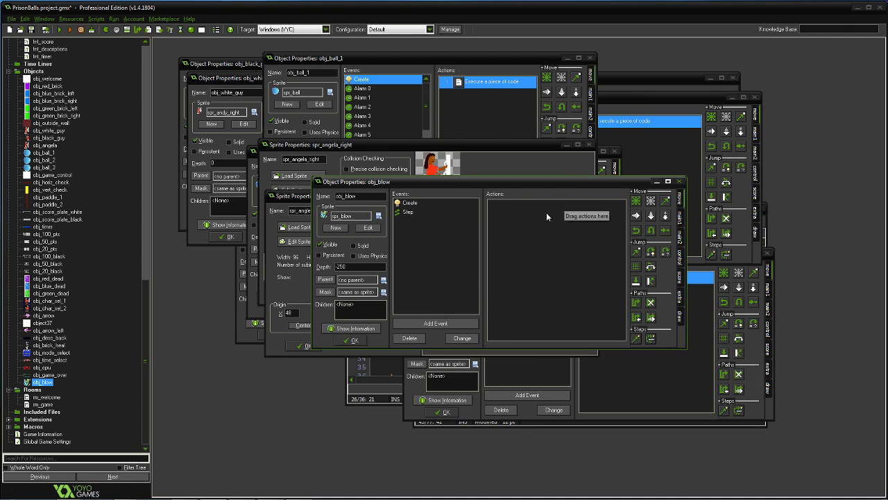
click(360, 338)
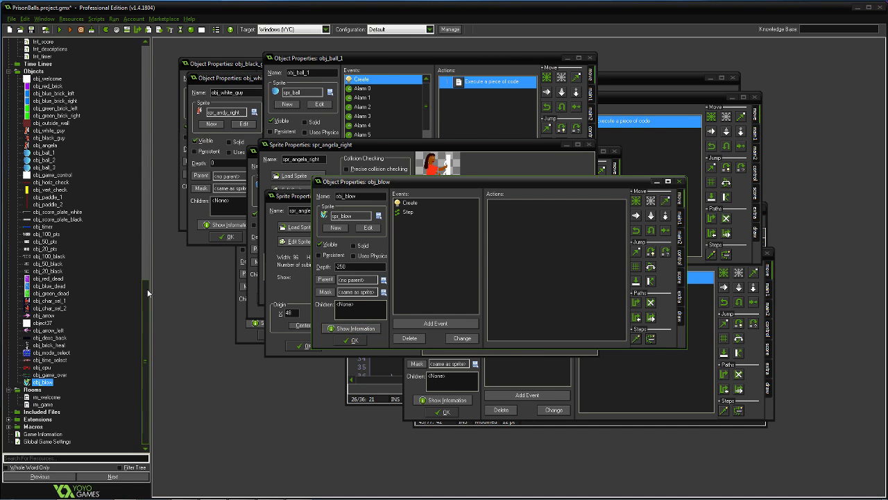
scroll(147, 288, up, 6)
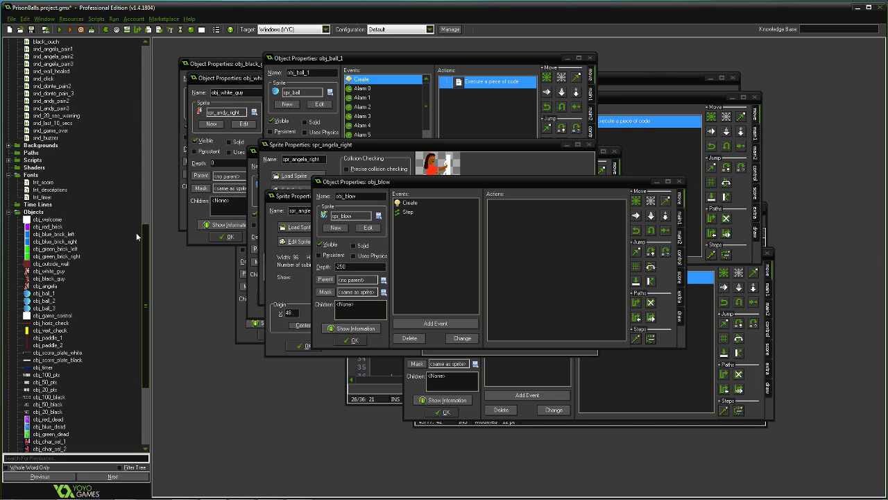
scroll(136, 232, down, 6)
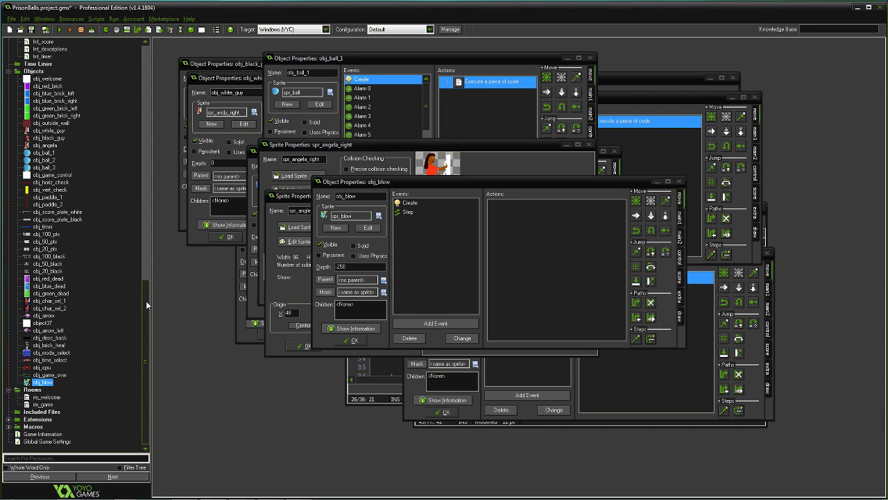
- Open the Step event code of obj_game_control
double_click(55, 175)
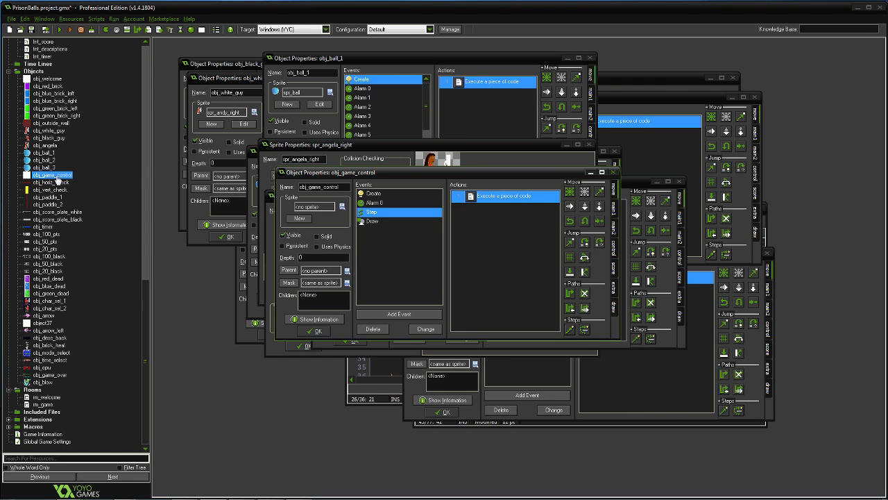
double_click(497, 199)
drag(603, 79, 549, 53)
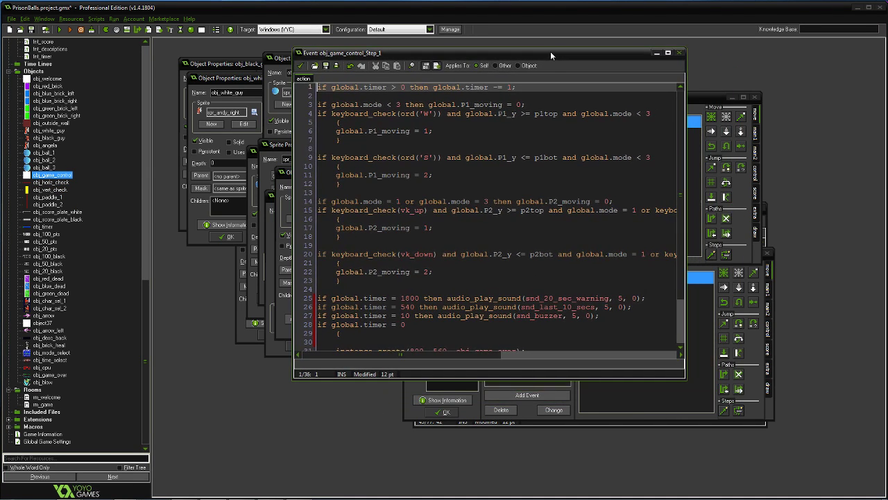
- Below the 'S' key block in obj_game_control's Step code, add the condition "if keyboard_check(ord('D'))"
click(357, 184)
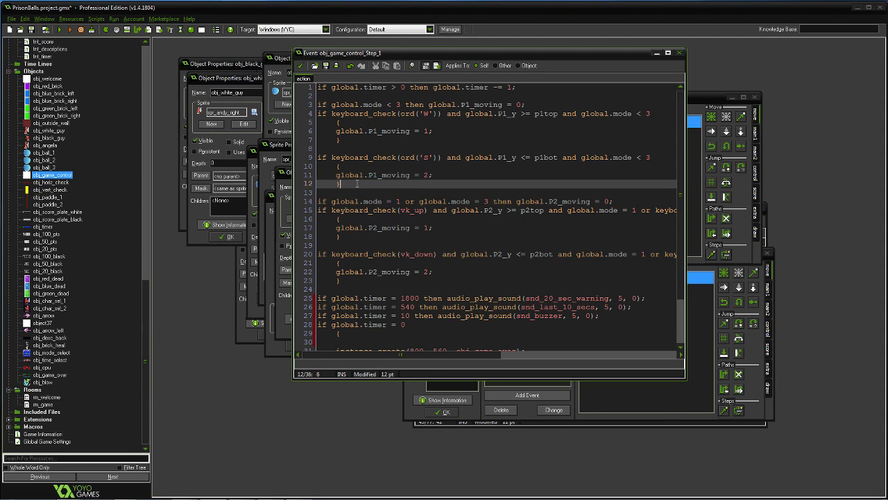
key(Return)
key(Return)
text(i)
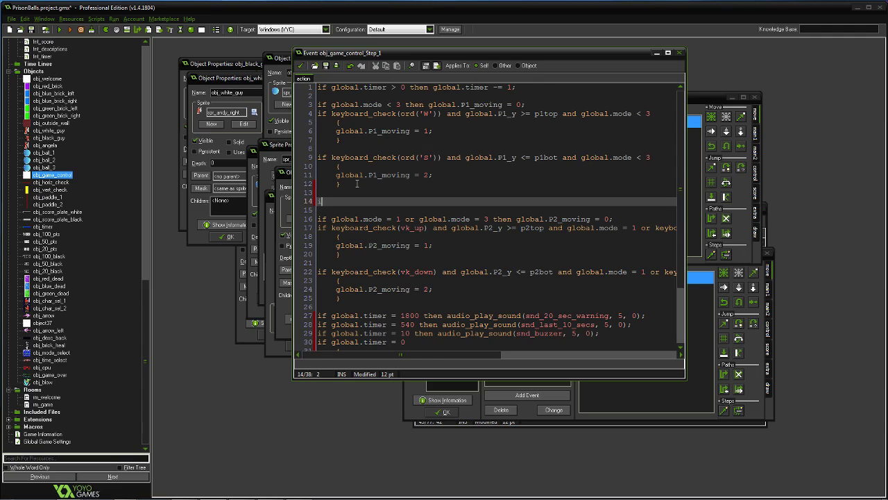
text(f keyvoa)
key(BackSpace)
key(BackSpace)
text(oard_check(ord)
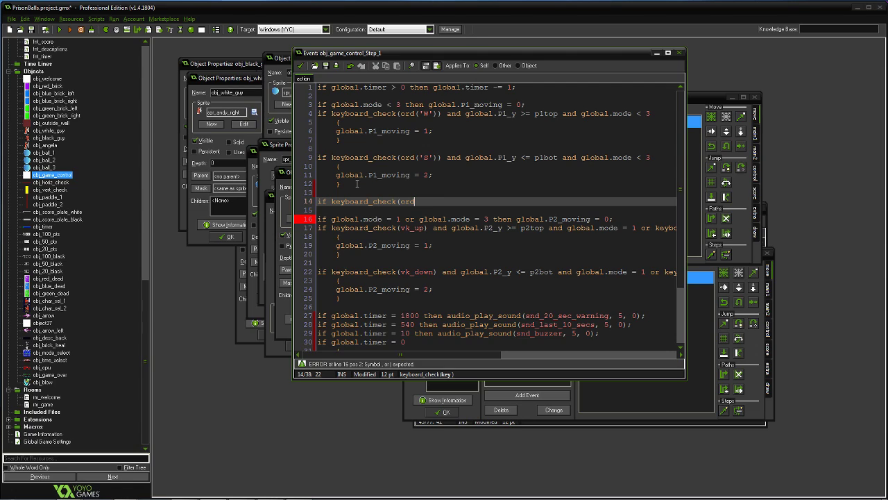
text(('D)
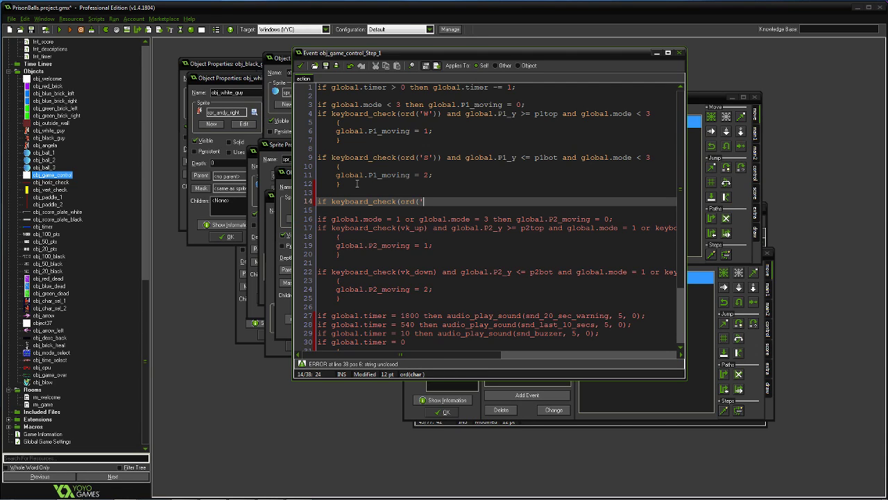
text(')
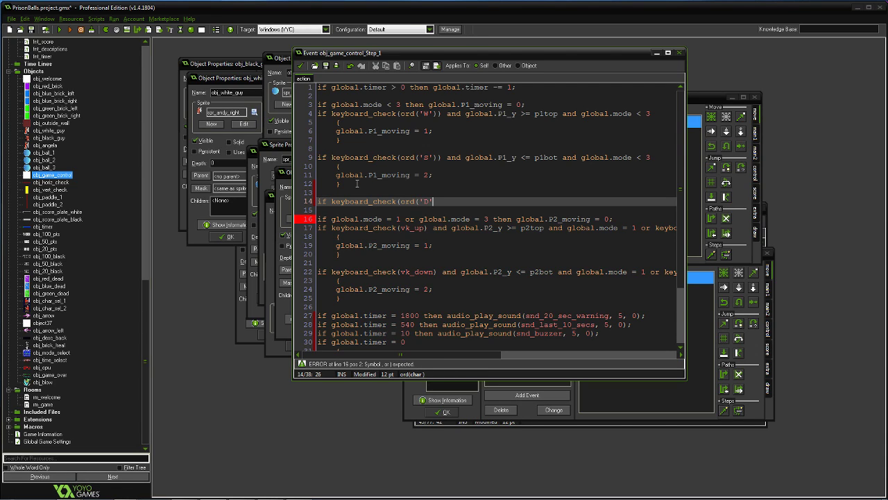
text()))
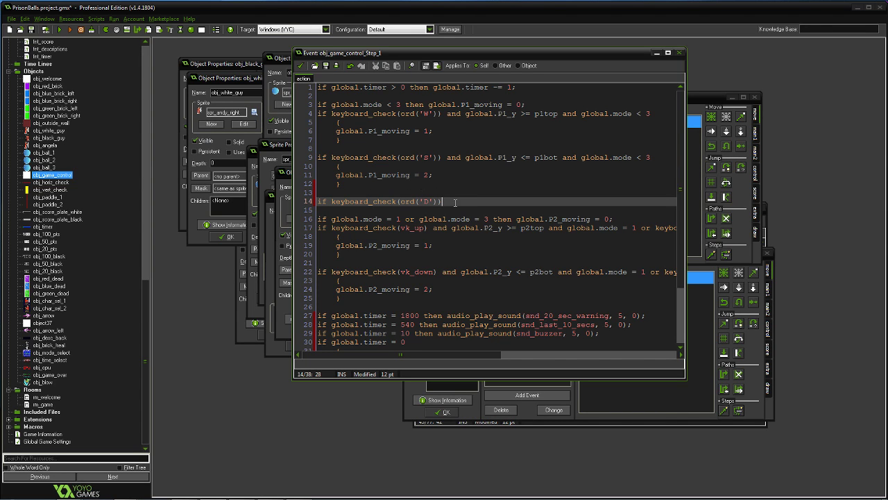
- Look up the player blowing variables in obj_welcome's Create event code
drag(439, 51, 516, 50)
drag(144, 285, 146, 267)
click(56, 131)
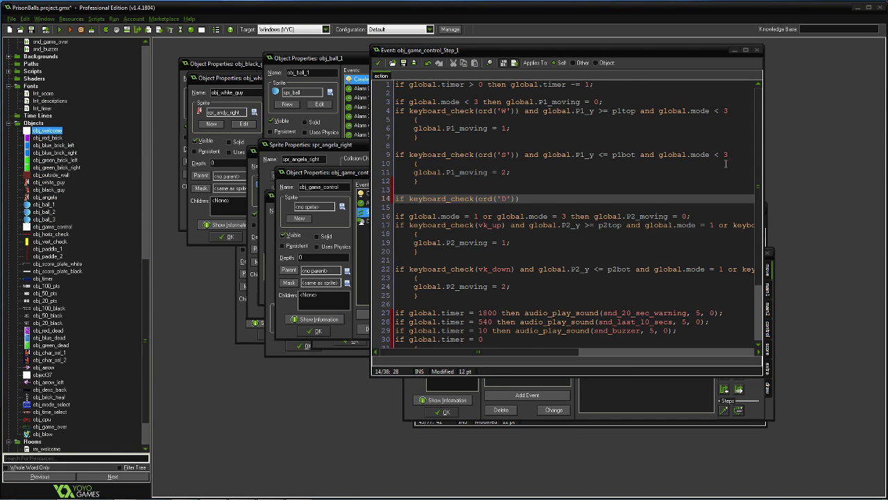
double_click(56, 131)
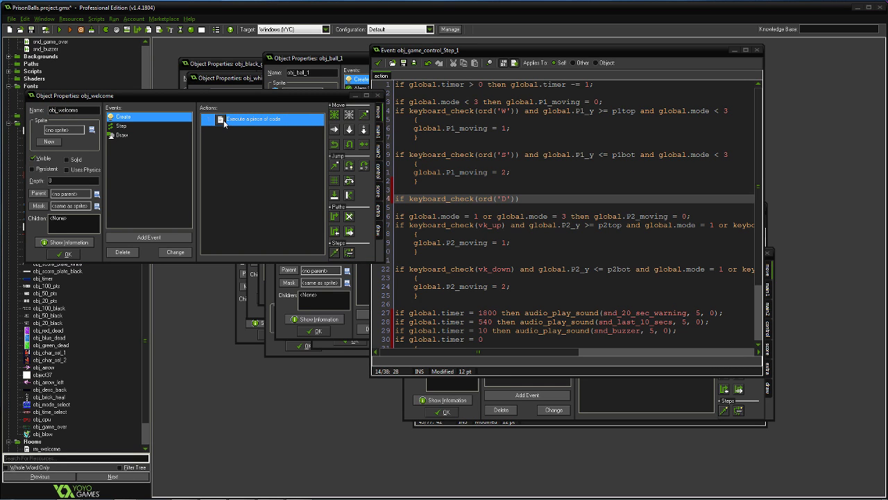
double_click(254, 119)
drag(214, 79, 153, 56)
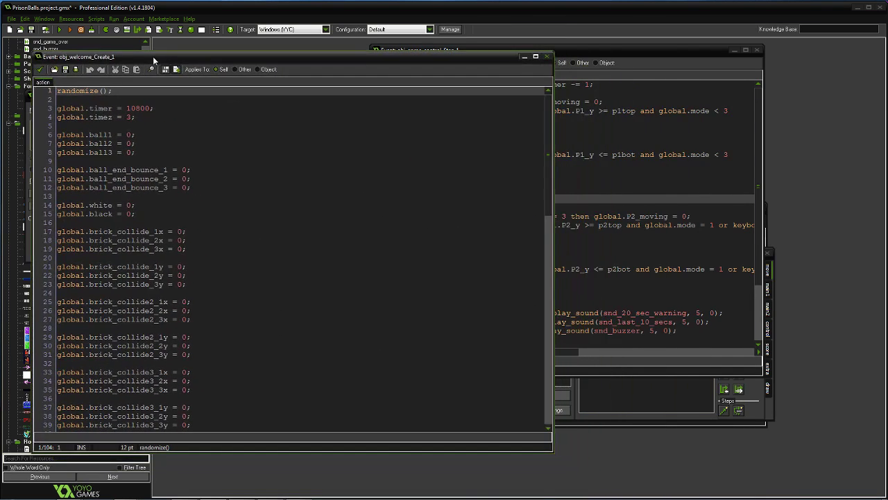
drag(545, 122, 553, 332)
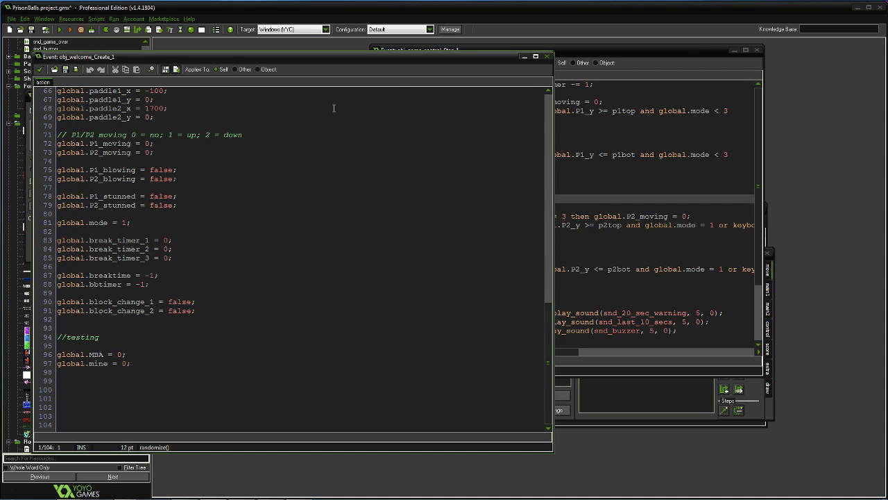
- Extend the 'D' key condition in obj_game_control's Step code with "and global.P1_blowing = false"
drag(572, 52, 631, 56)
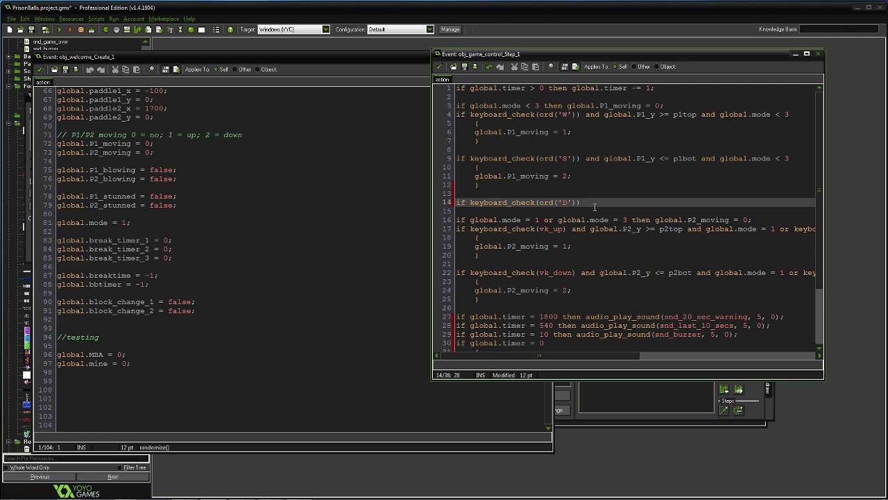
text(and)
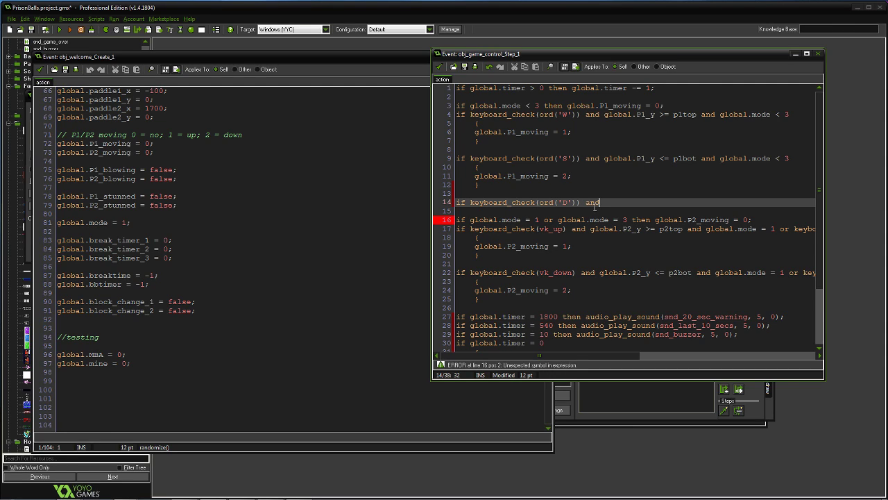
text( player)
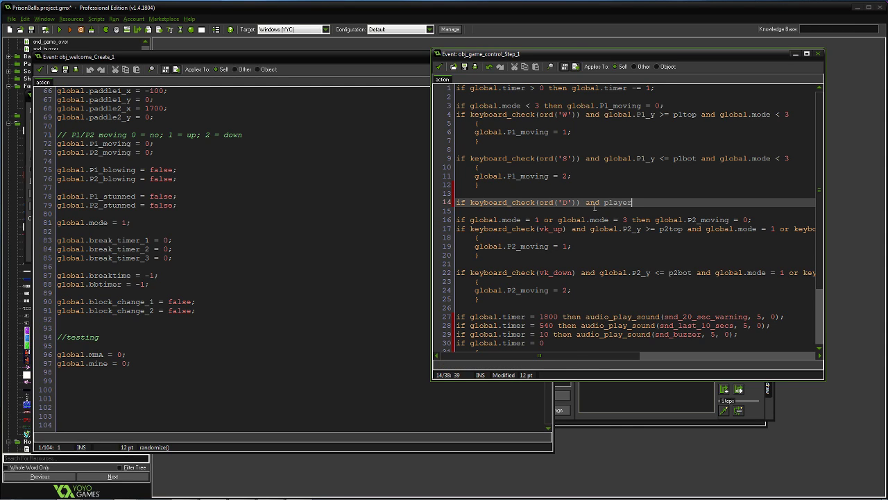
key(BackSpace)
key(BackSpace)
key(BackSpace)
key(BackSpace)
key(BackSpace)
key(BackSpace)
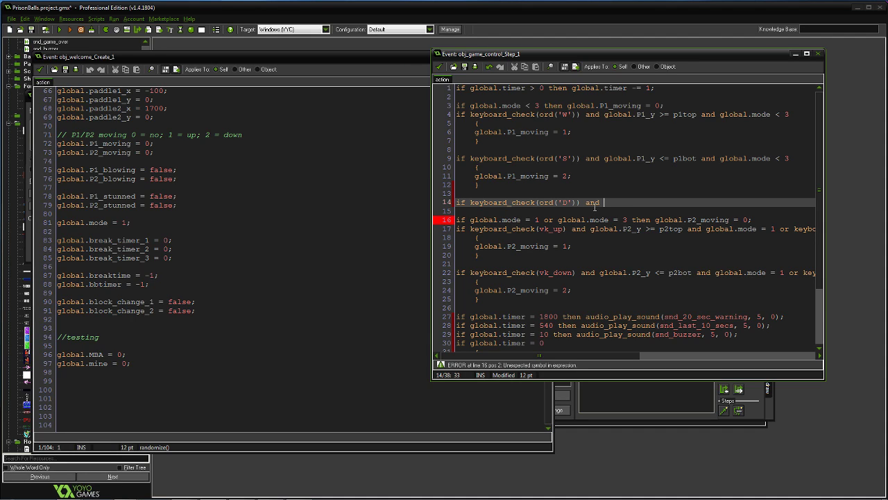
text(global.)
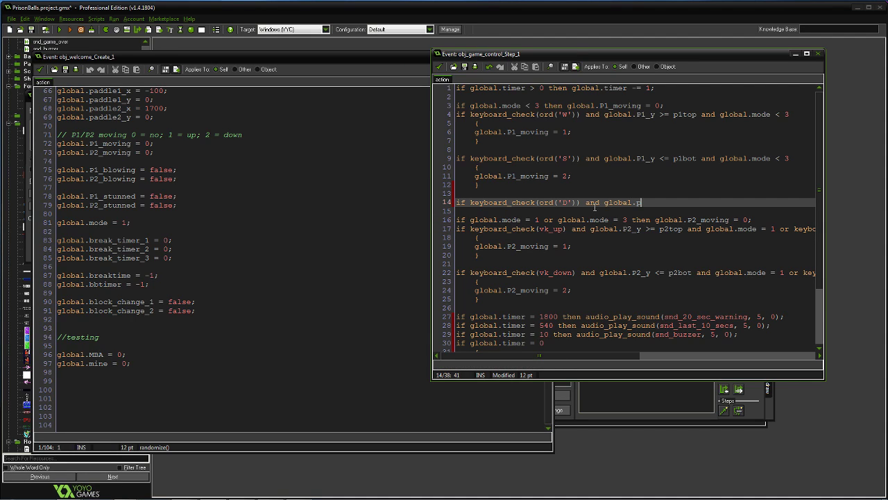
text(P1)
text(_b)
text(lo)
text(c)
text(ing = f)
text(alse)
- Add a braced block under the 'D' key condition containing "global.P1_blowing = true;"
key(Return)
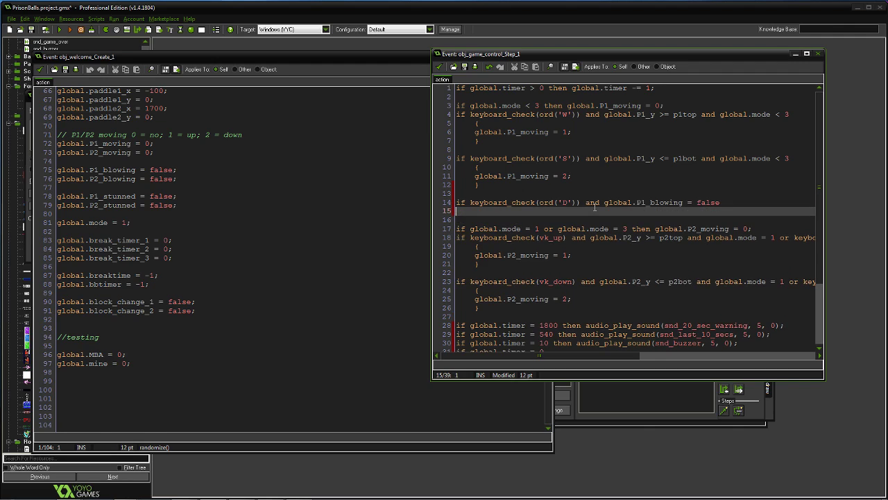
text({)
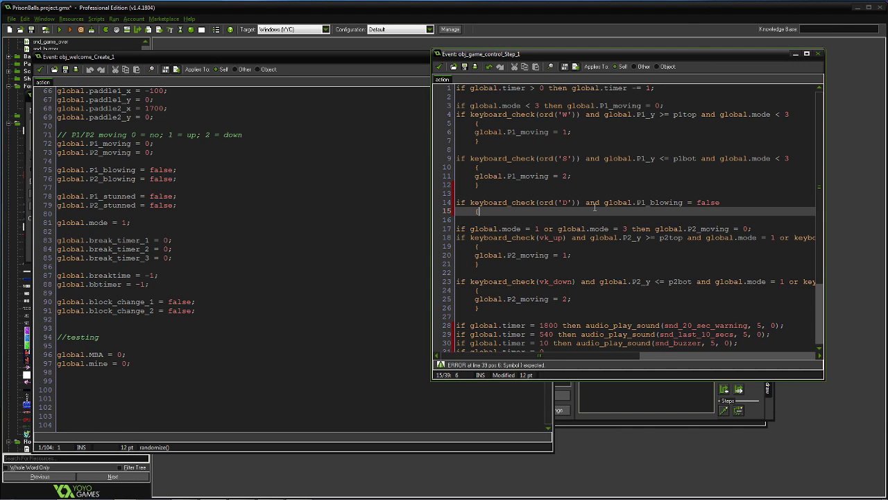
key(Return)
key(Return)
text(})
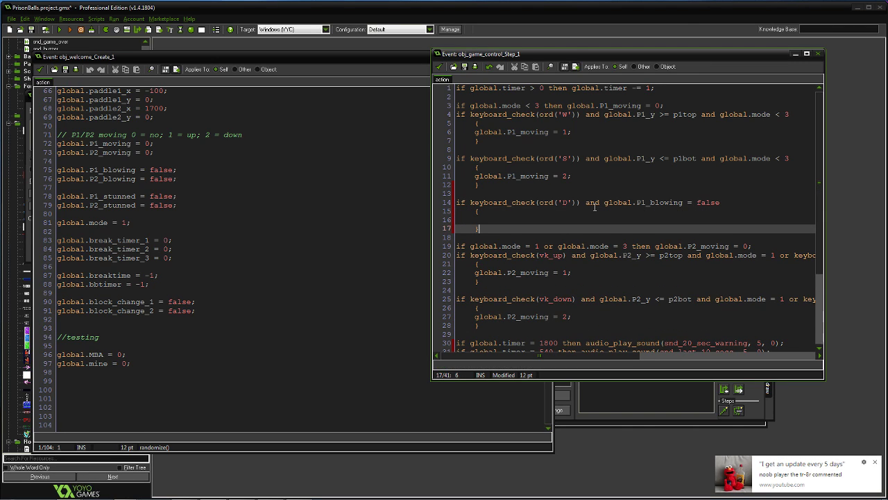
click(482, 218)
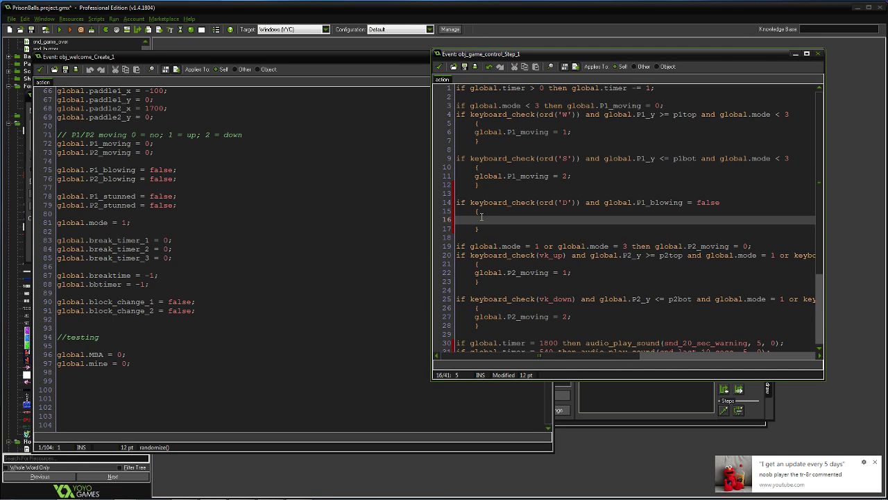
text(global.P)
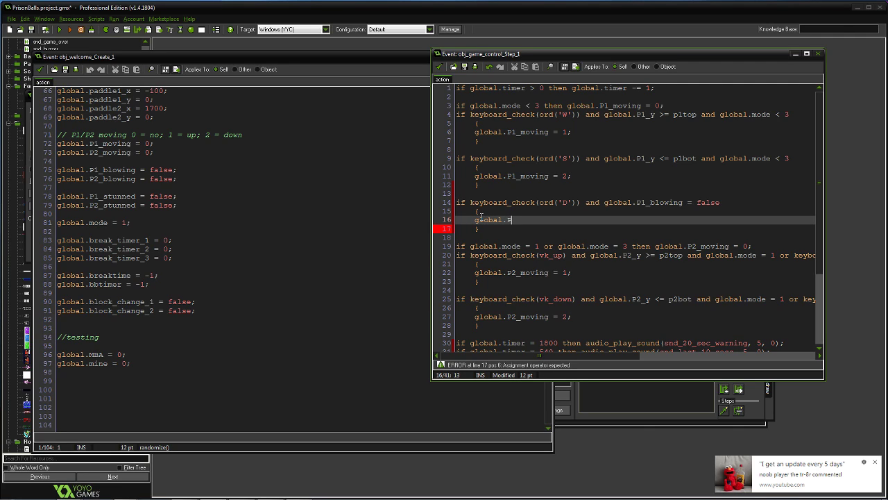
text(1_blowing = true)
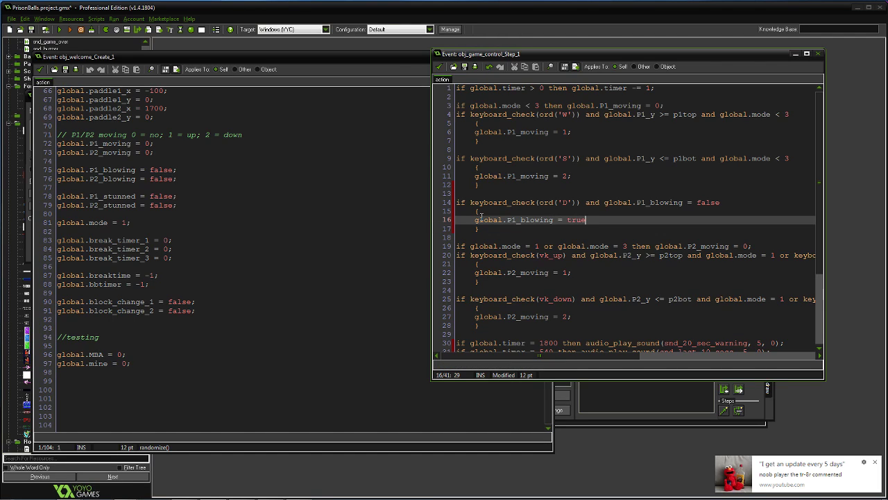
text(;)
drag(821, 234, 826, 254)
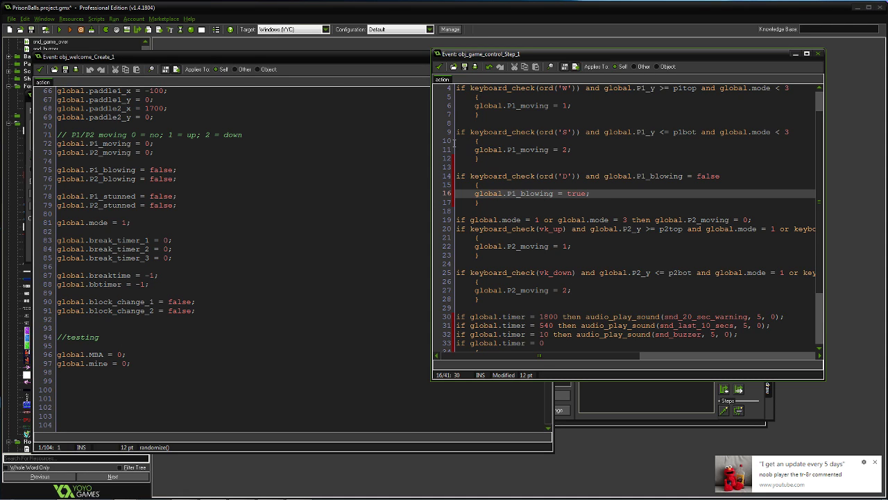
- Save and close obj_welcome's Create code, and move the obj_game_control code and obj_welcome properties windows aside
drag(247, 63, 311, 77)
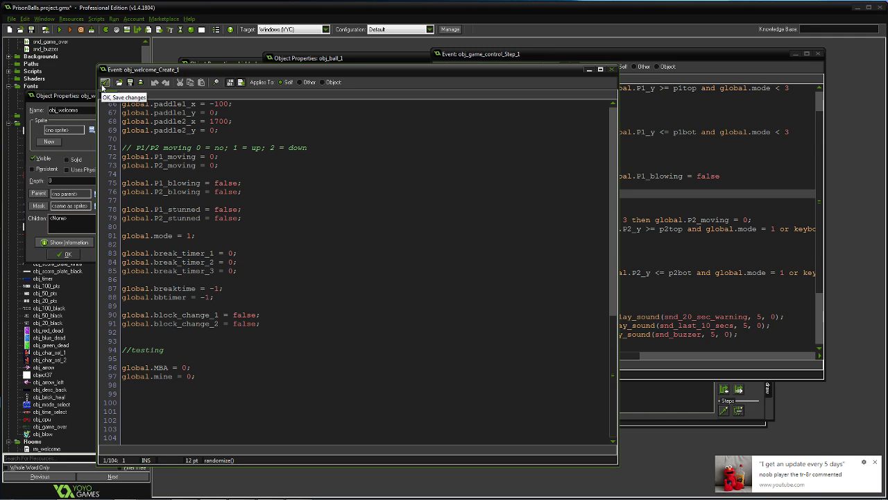
click(105, 82)
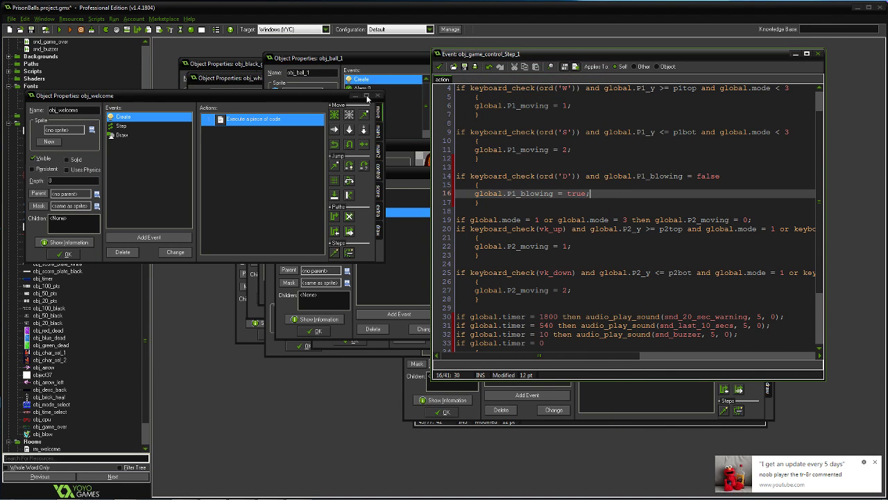
drag(532, 56, 575, 46)
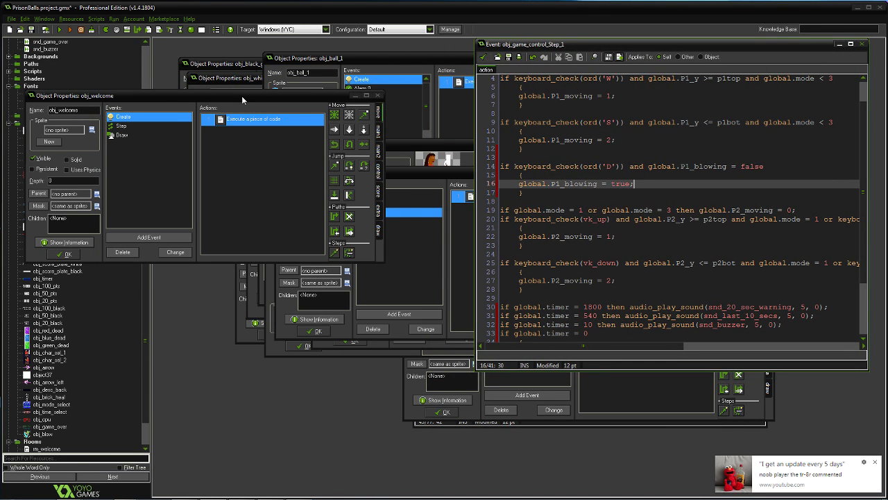
drag(241, 96, 508, 171)
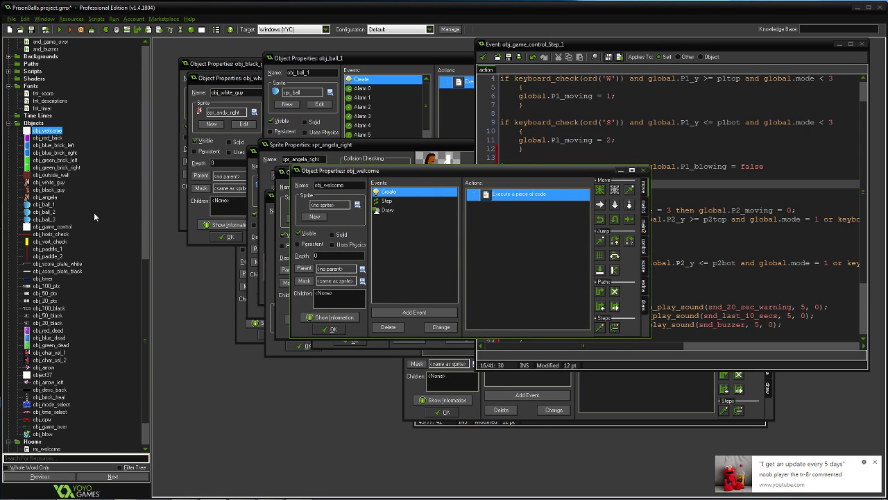
- Open the Step event code of obj_angela
double_click(52, 199)
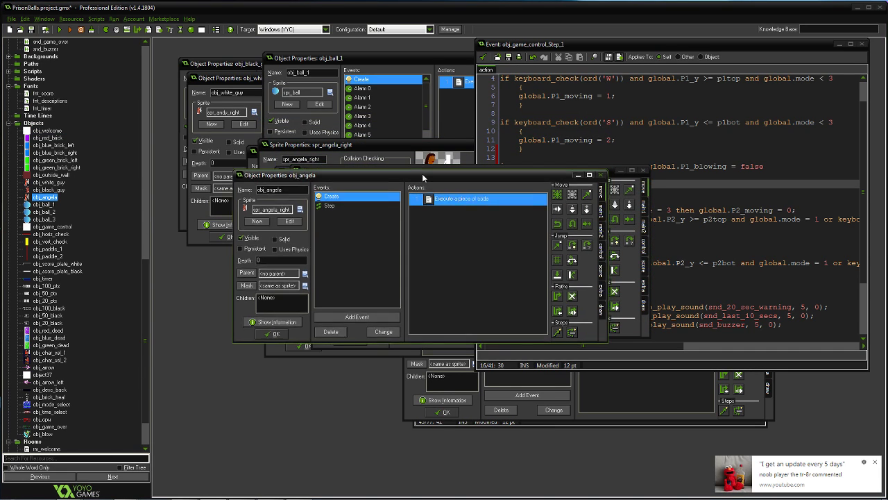
drag(422, 173, 308, 164)
click(247, 195)
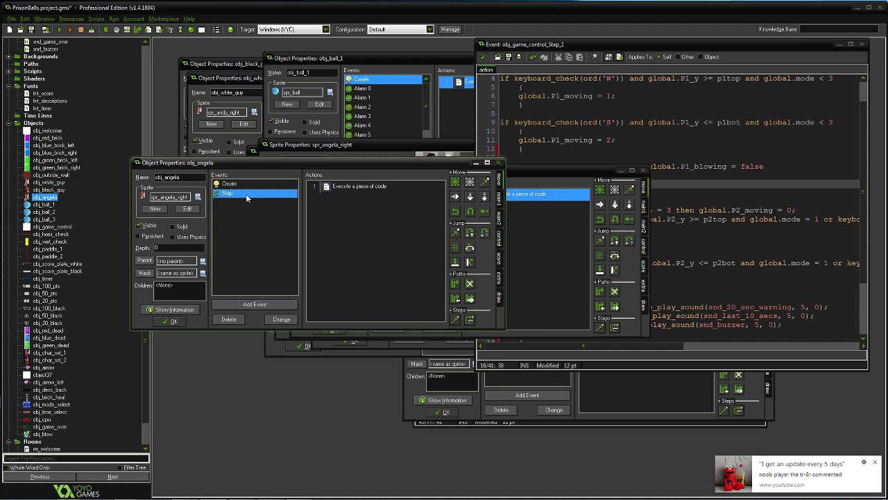
double_click(335, 188)
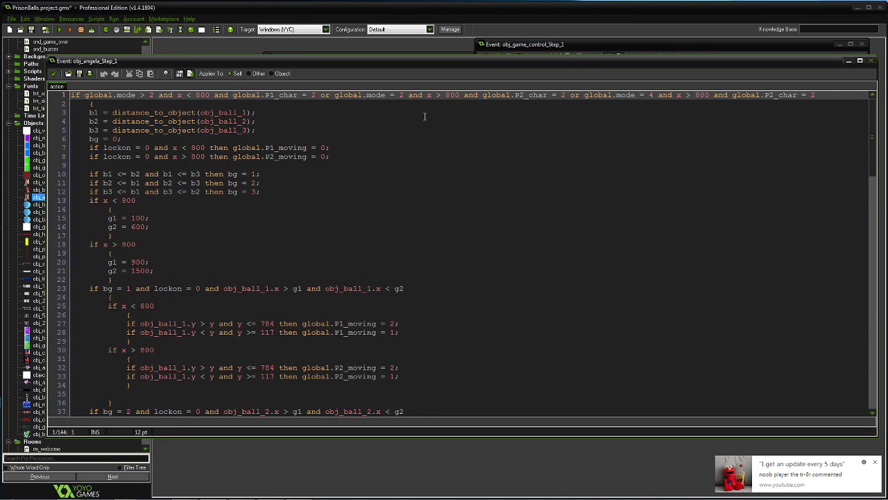
- At the end of obj_angela's Step code, add the condition "if global.P1_blowing = true and x < 800"
drag(872, 159, 884, 402)
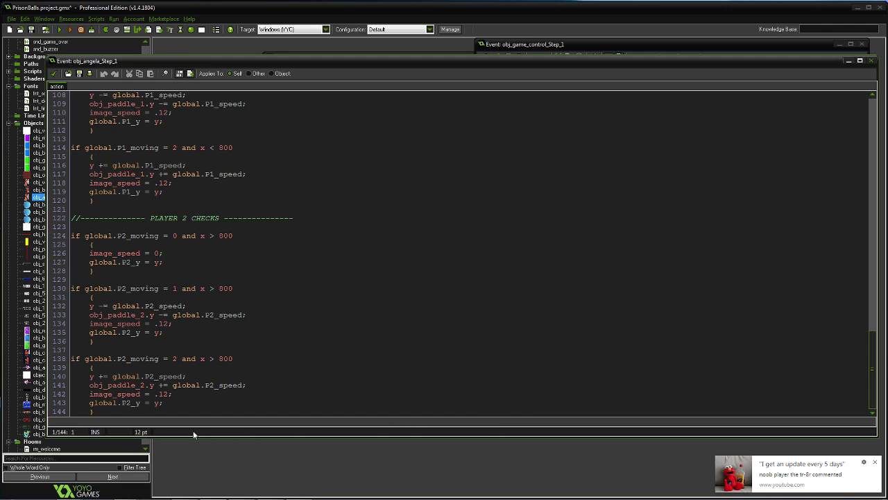
click(116, 411)
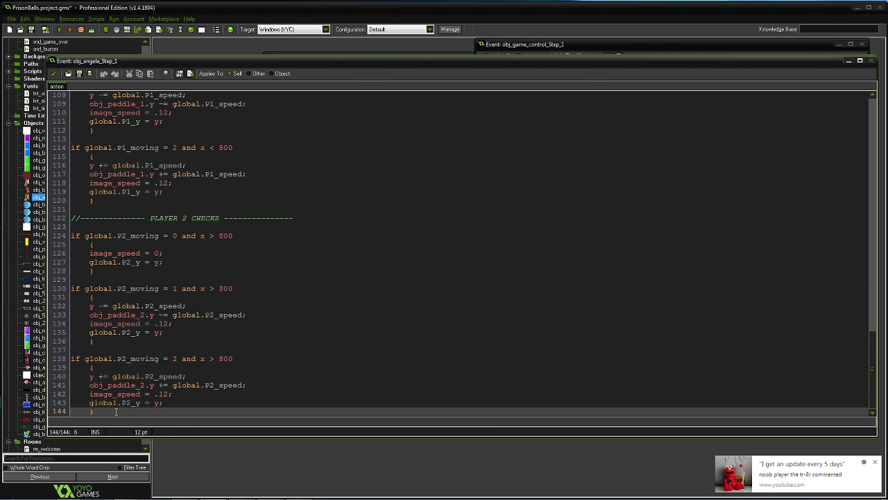
key(Return)
key(Return)
text(if )
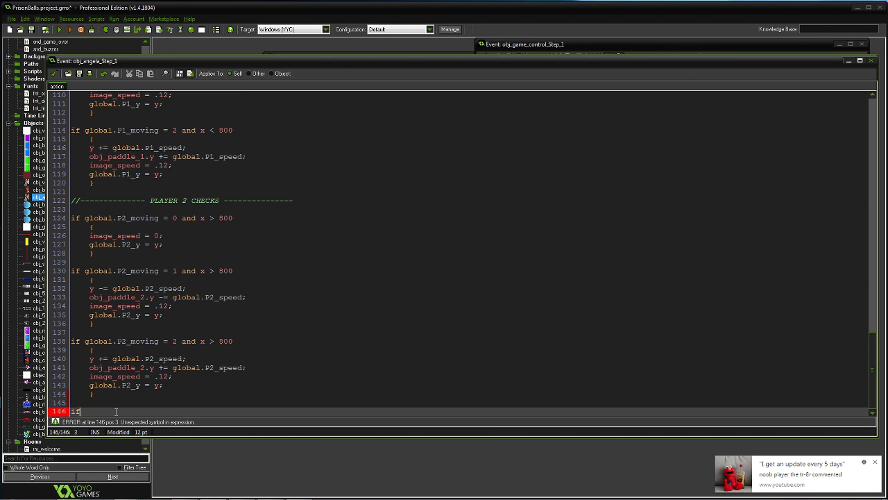
text(global.)
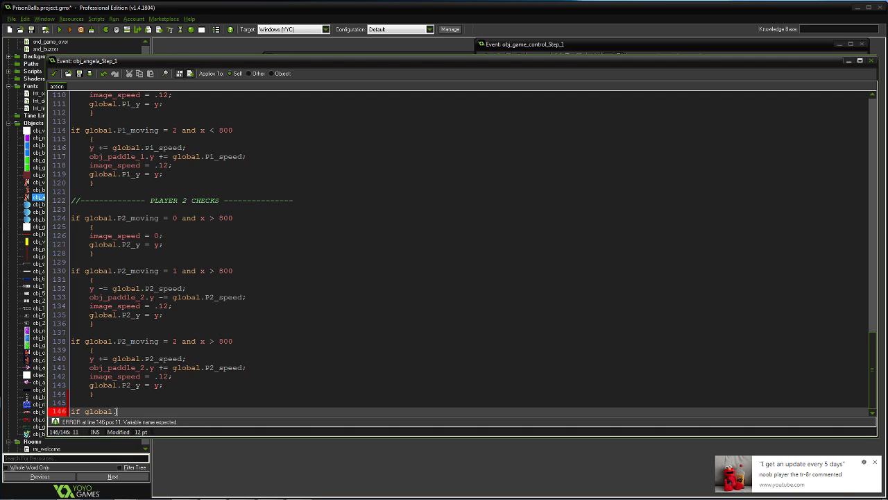
text(P1_blowing)
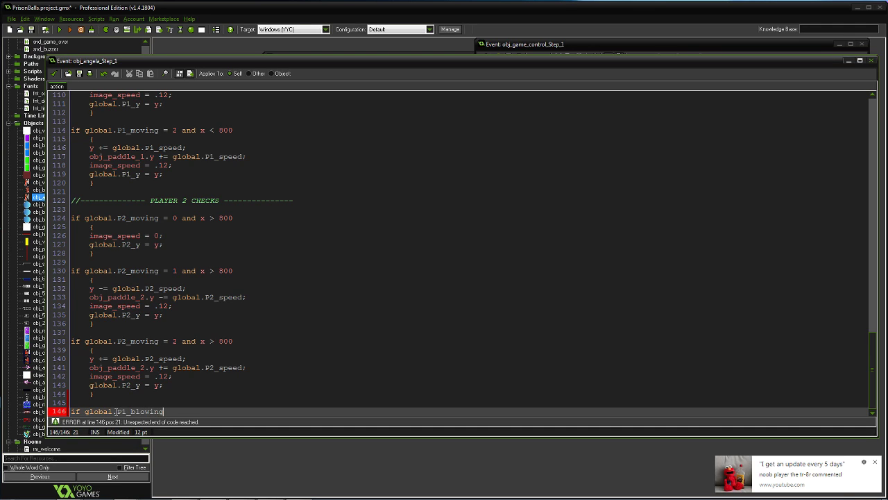
text( = true and x < 800)
- Add an empty braced block under the global.P1_blowing condition
key(Return)
text({)
key(Return)
key(Return)
key(Return)
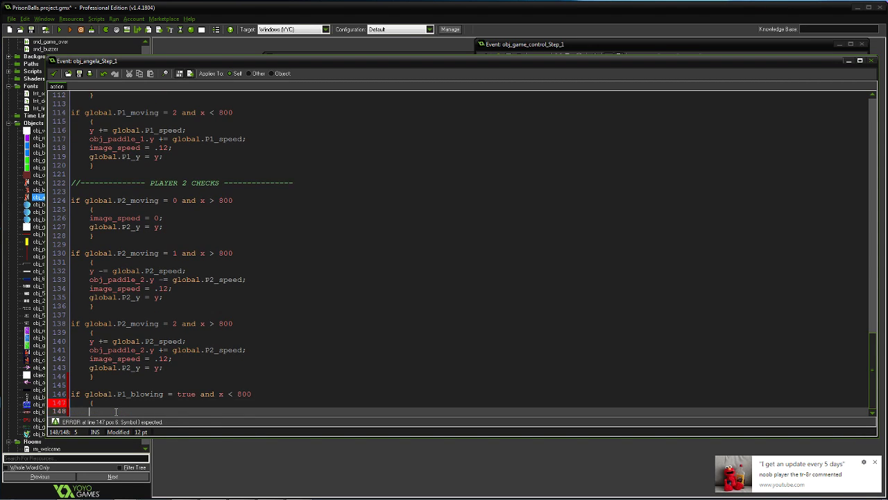
text(})
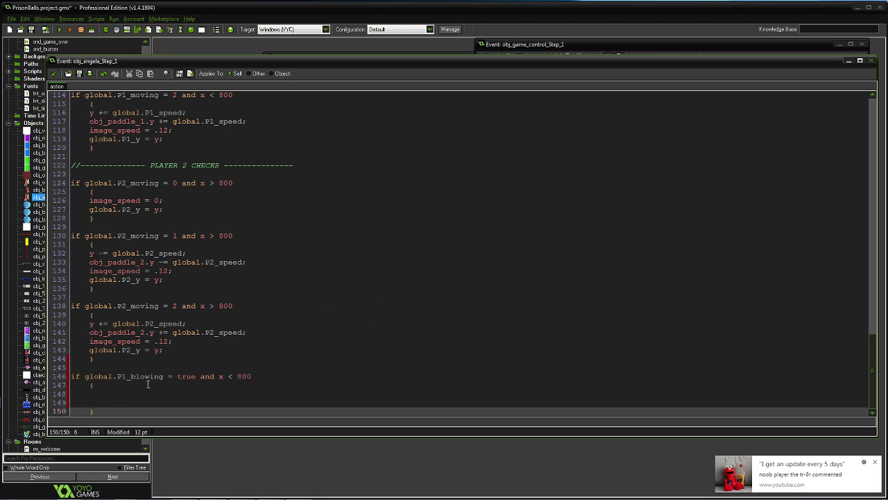
- Start the assignment "sprite_index = spr_angela" inside the P1_blowing block, bringing the project's sprite names into view
drag(285, 62, 406, 77)
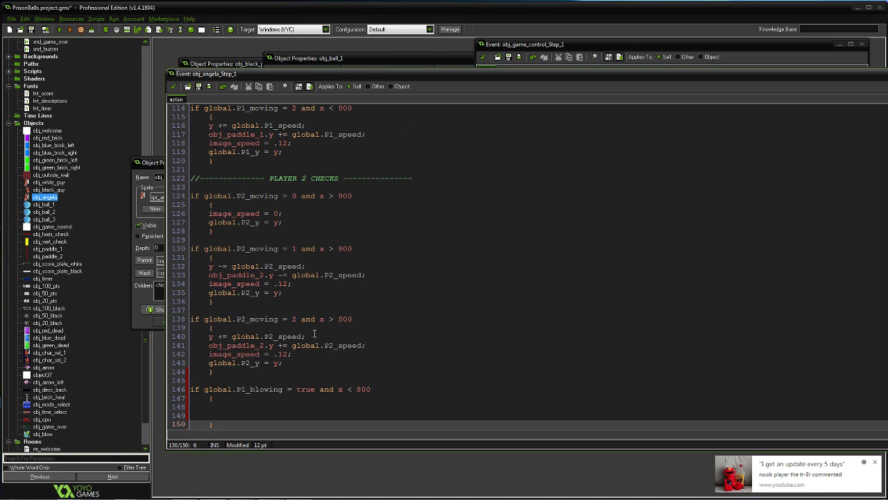
click(221, 407)
text(s)
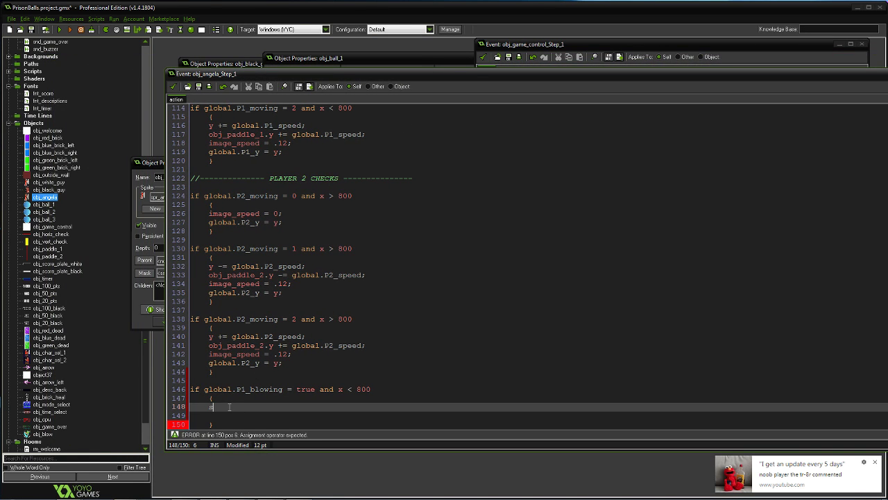
text(prite_i)
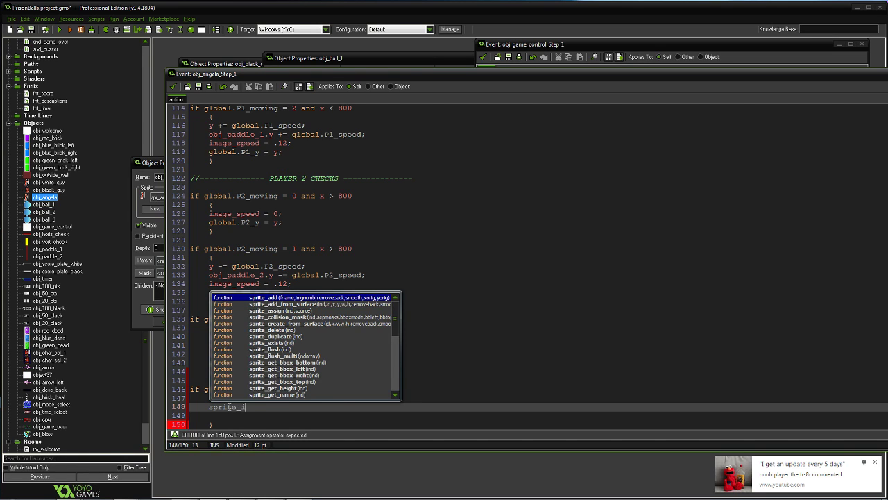
text(ndex =)
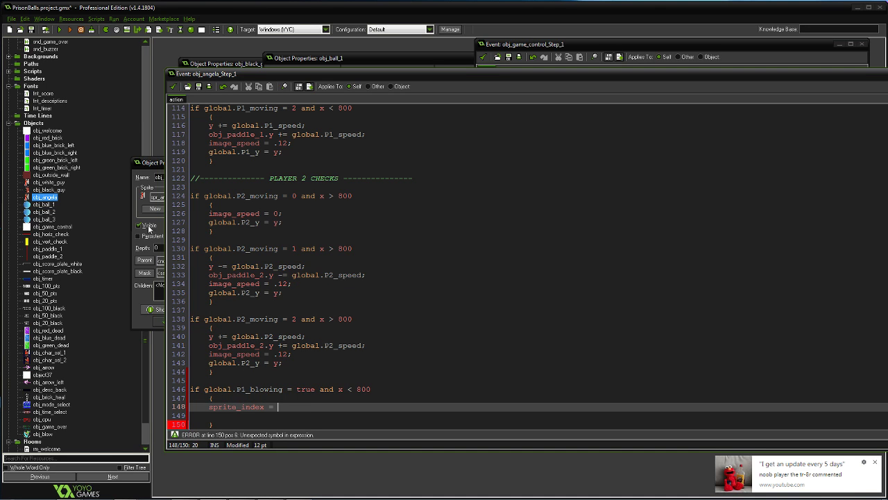
click(153, 165)
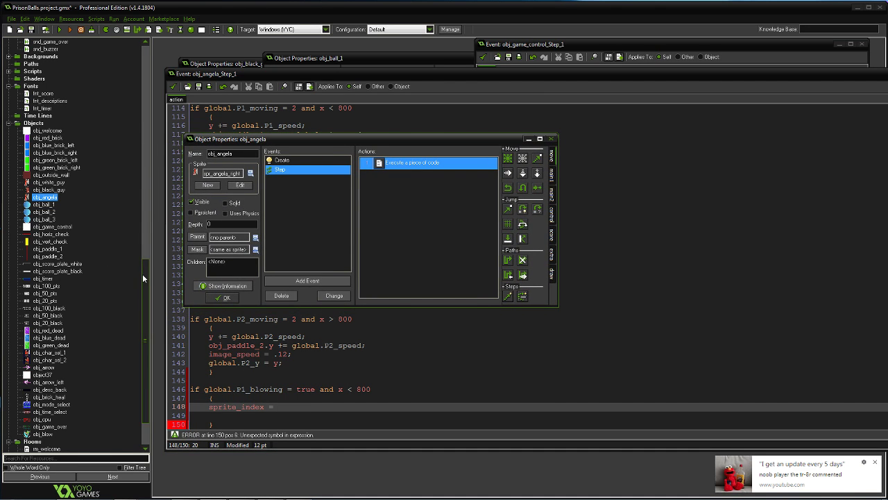
drag(142, 273, 136, 78)
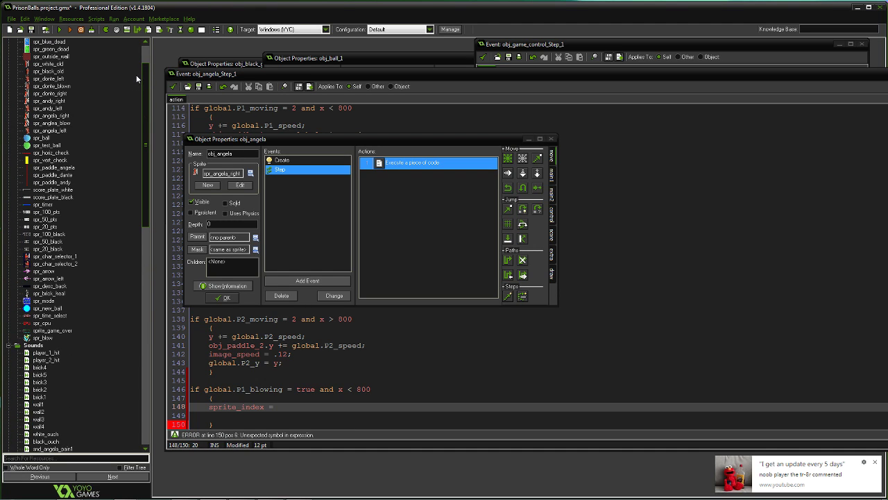
click(281, 406)
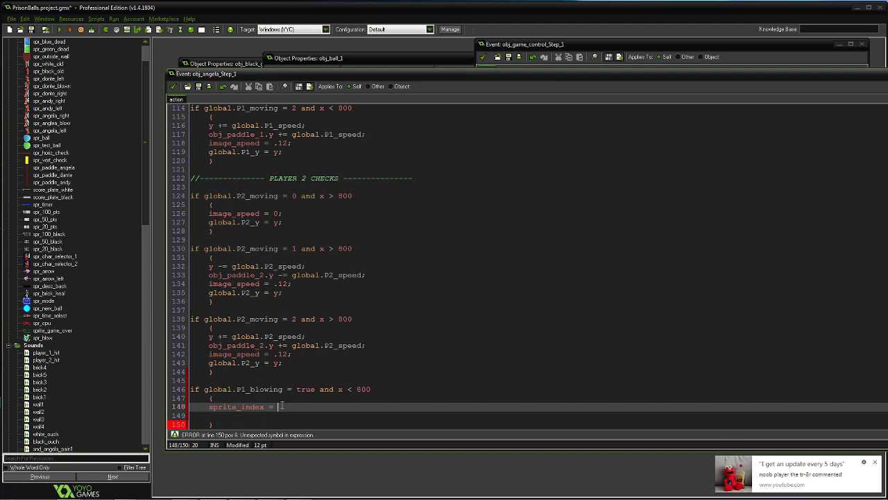
text(spr)
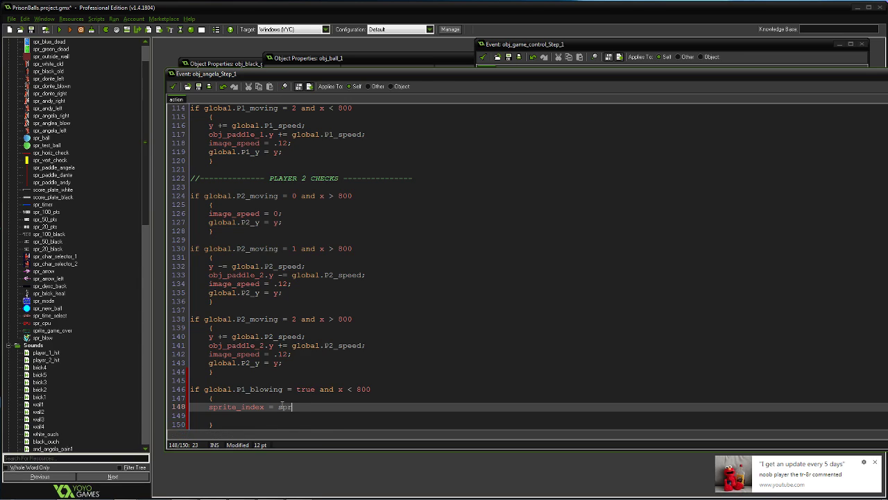
text(_angela)
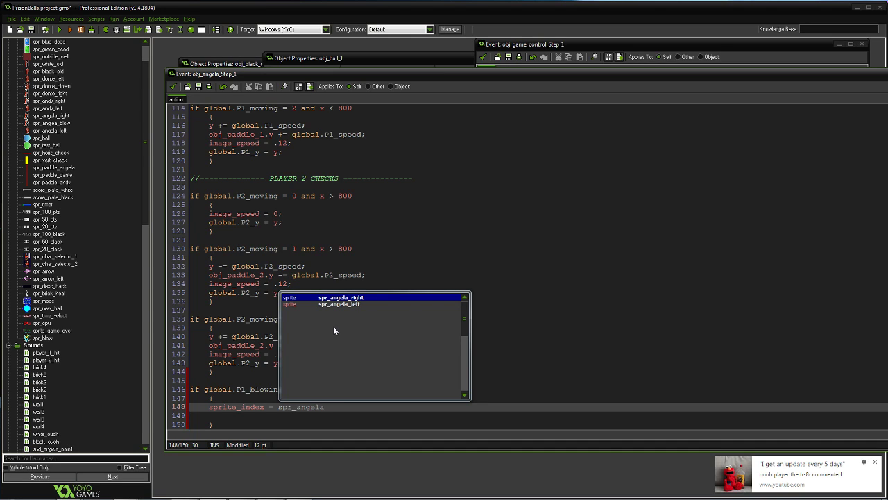
- Correct the misspelled name of Angela's blowing sprite to spr_angela_blow
click(61, 124)
right_click(63, 128)
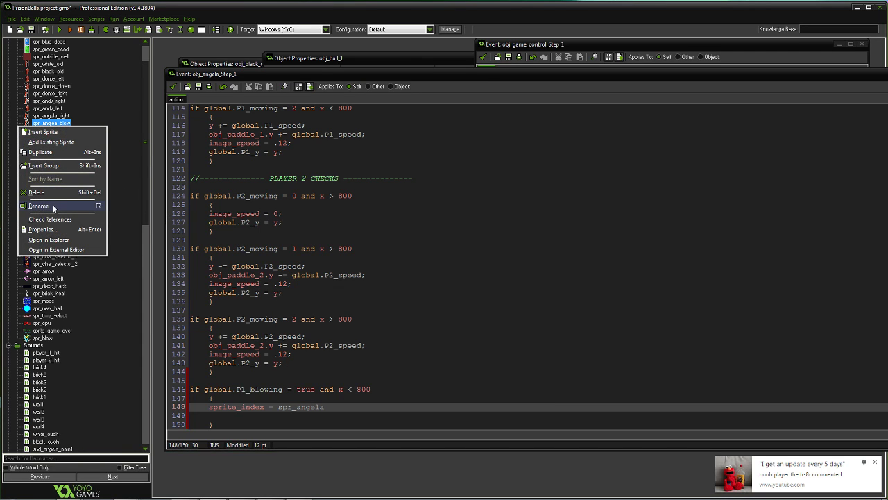
click(55, 209)
click(52, 124)
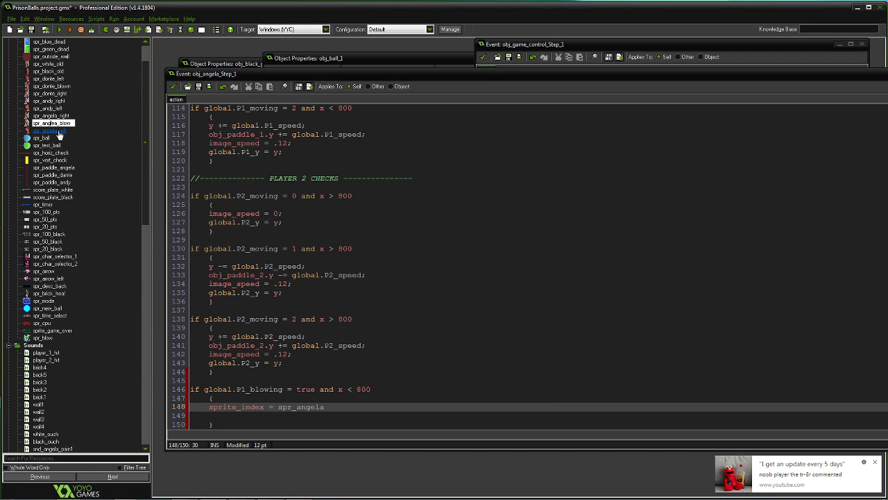
text(e)
key(Delete)
key(Return)
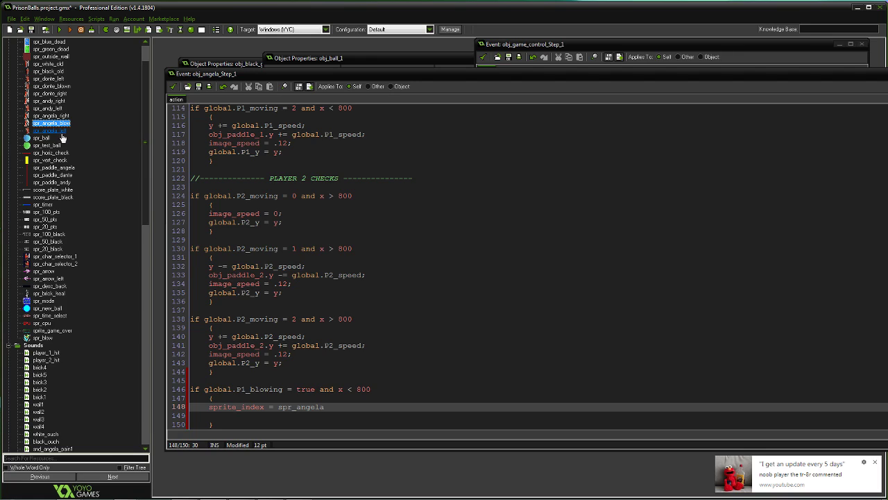
- Complete the assignment as "sprite_index = spr_angela_blow;" and add a new line below it
click(336, 410)
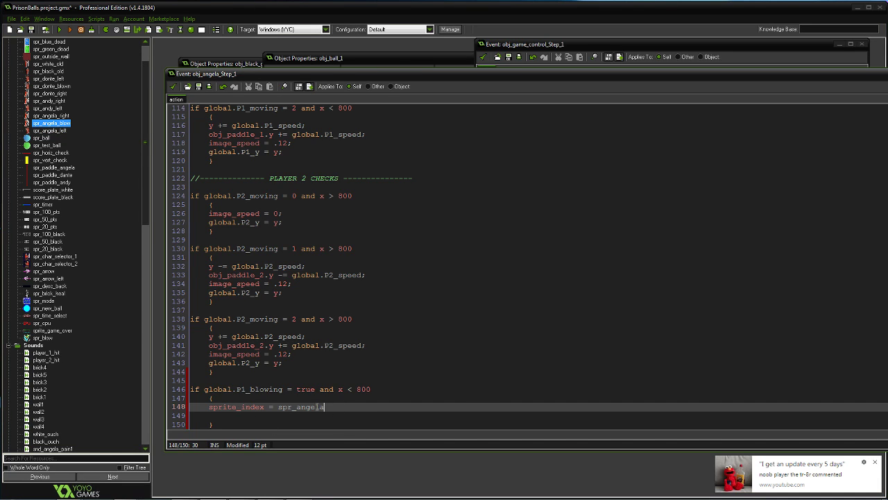
key(ctrl+space)
double_click(358, 310)
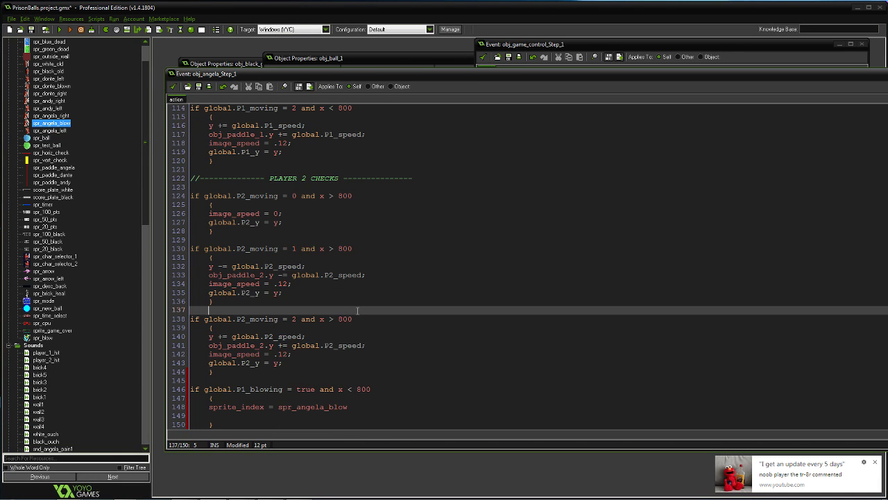
click(362, 407)
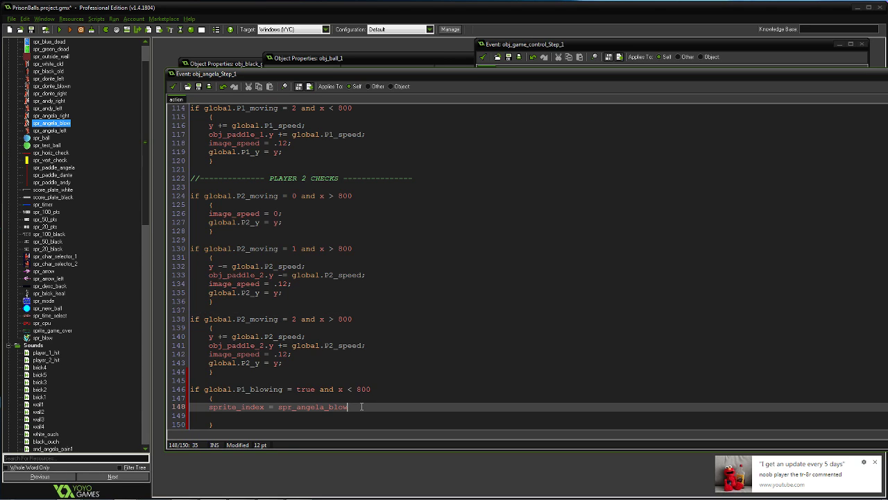
text(;)
key(Return)
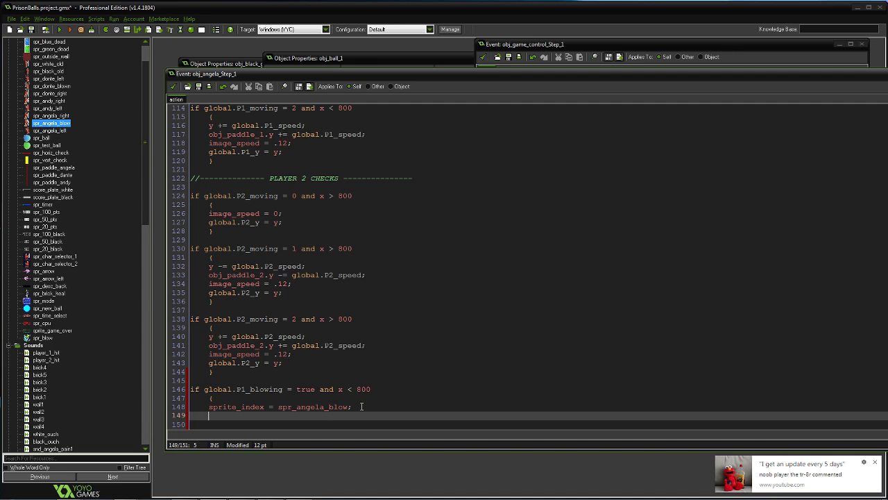
scroll(372, 331, down, 1)
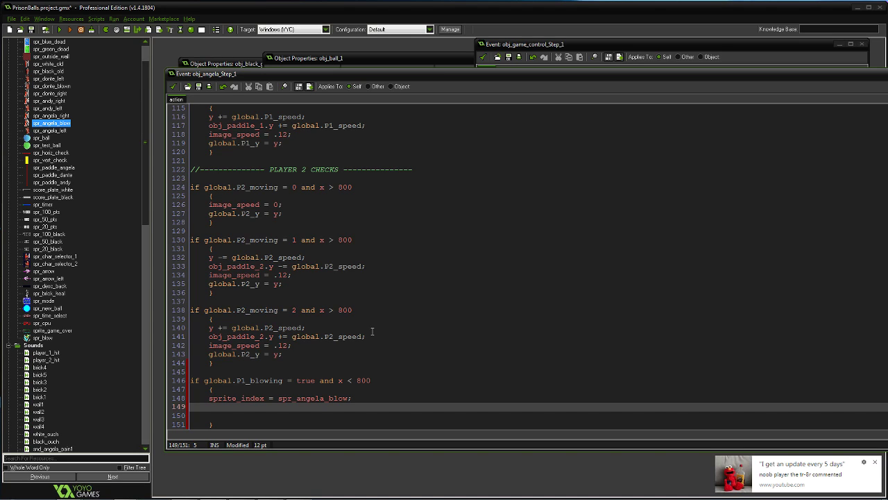
- Dismiss the notification, move the obj_angela Step code window aside, and open the frames of spr_angela_blow for editing
click(876, 463)
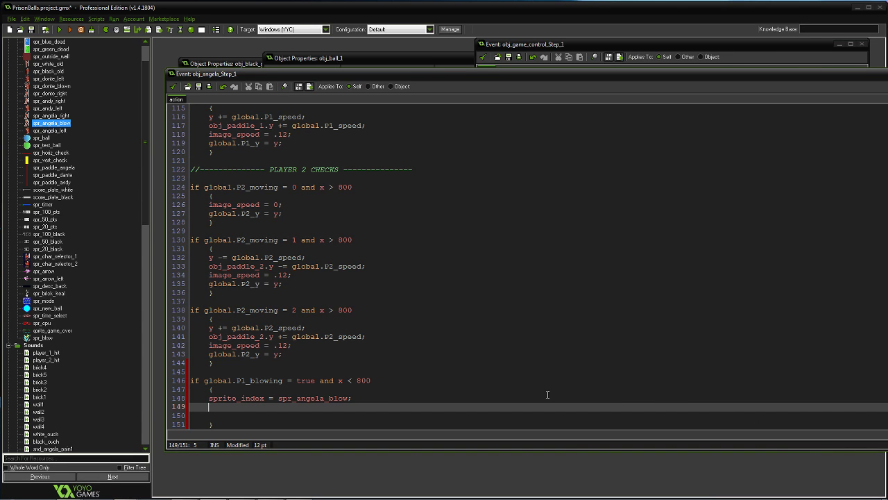
drag(535, 75, 524, 40)
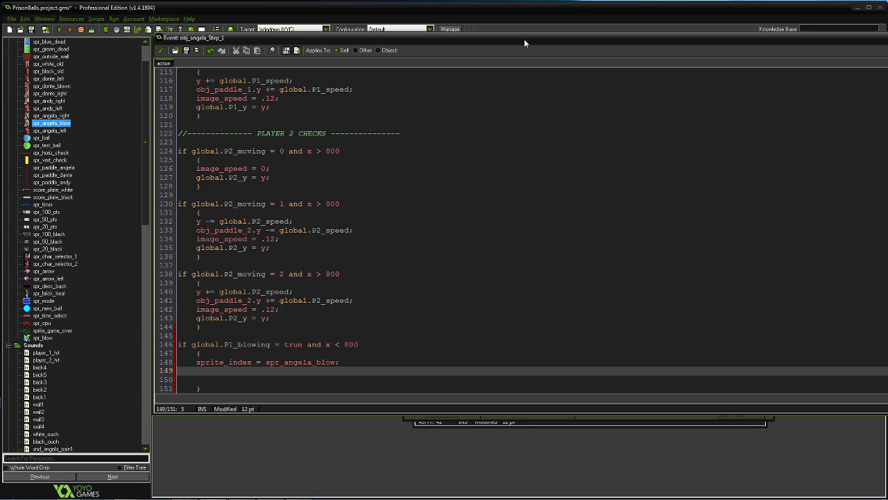
double_click(36, 124)
click(301, 241)
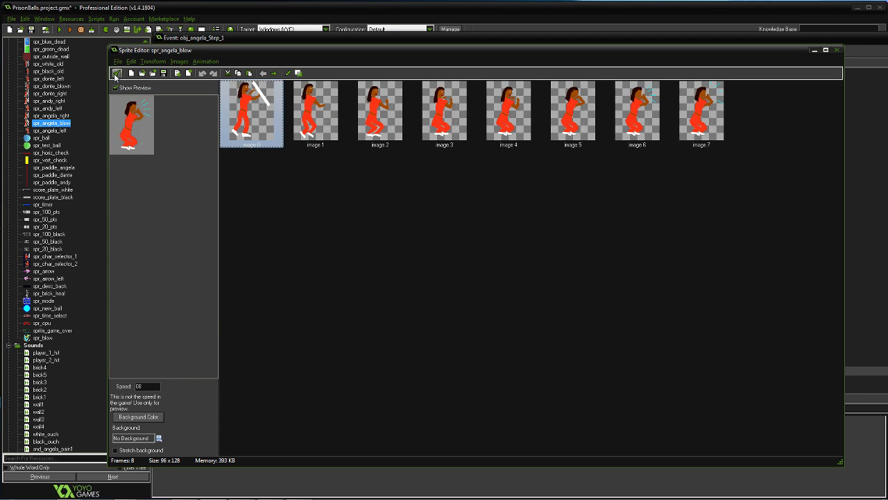
click(563, 125)
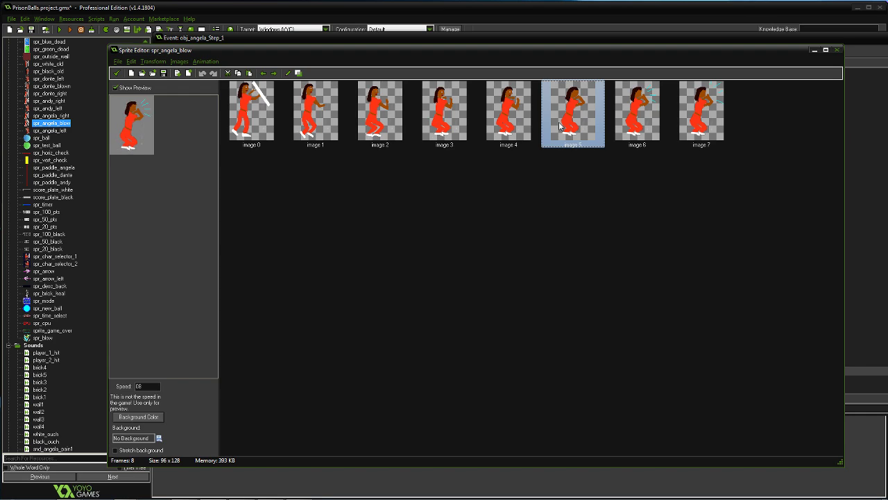
key(ctrl+v)
click(489, 189)
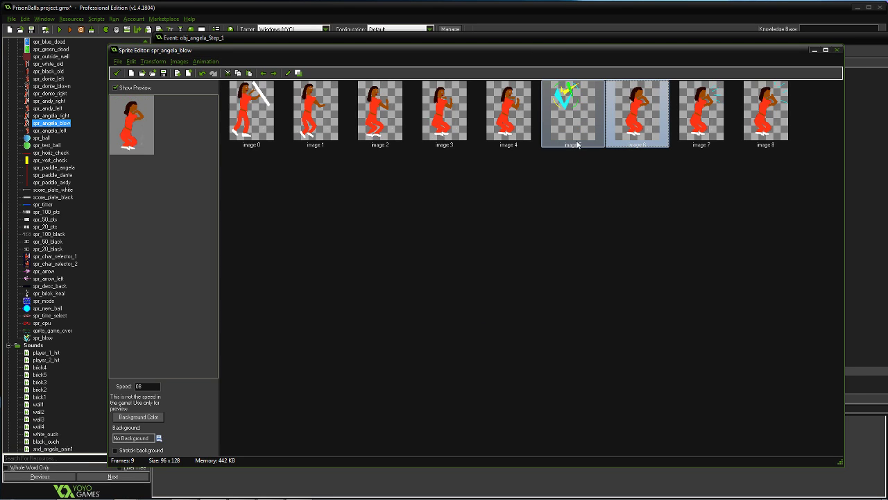
key(Delete)
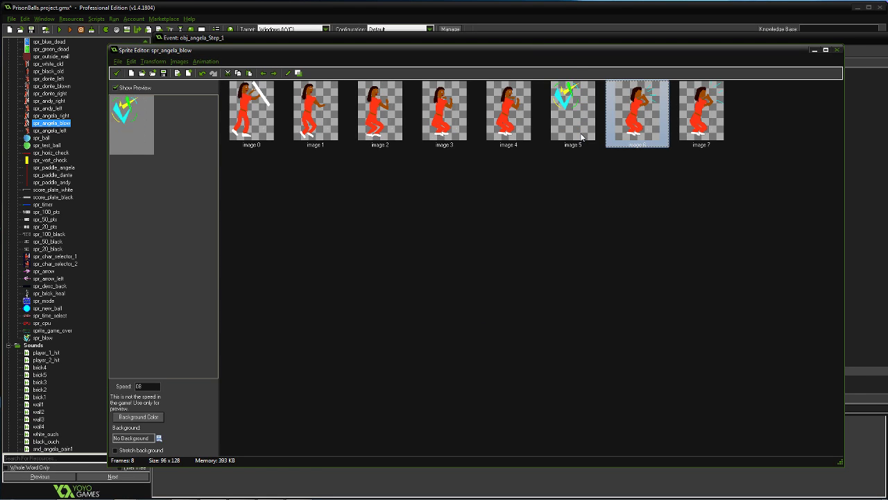
click(202, 72)
click(202, 73)
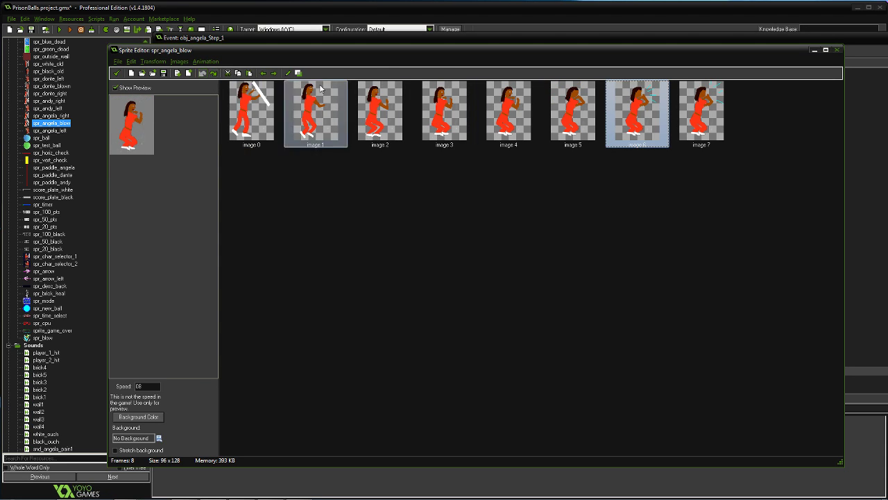
- Duplicate image 4 of spr_angela_blow, move the copy to the end of the animation, and accept the sprite edits
click(525, 122)
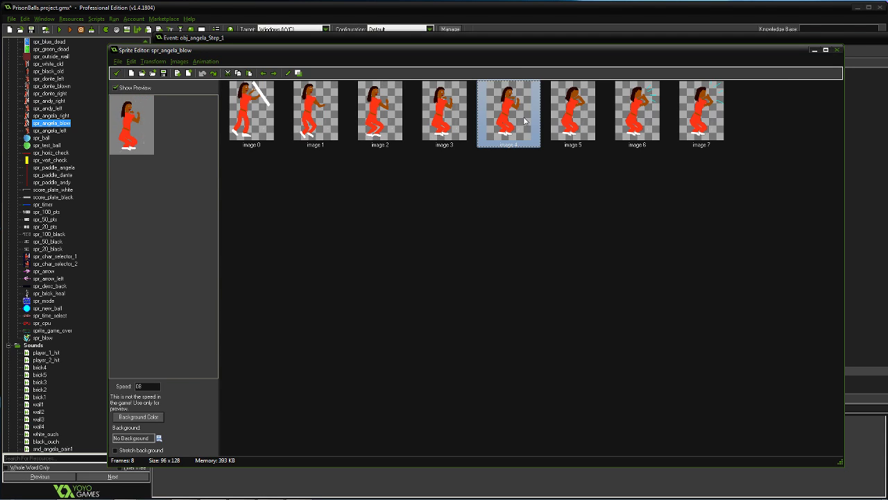
key(ctrl+v)
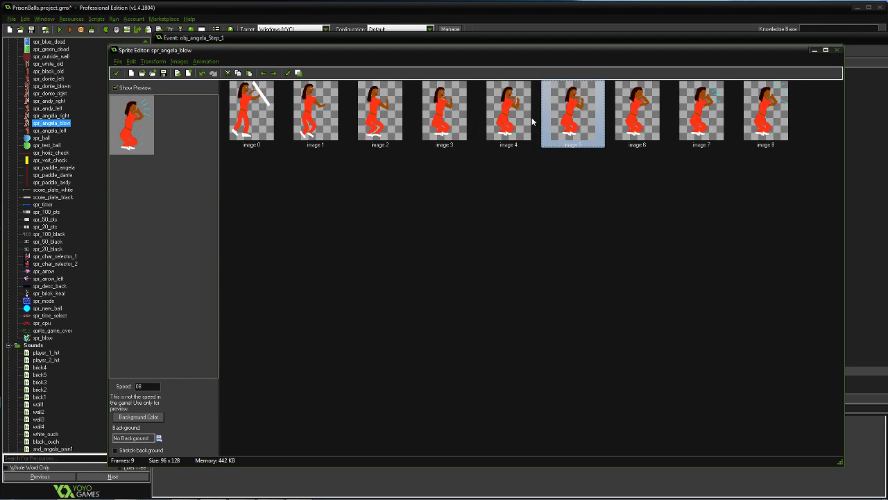
click(275, 75)
click(275, 75)
click(276, 75)
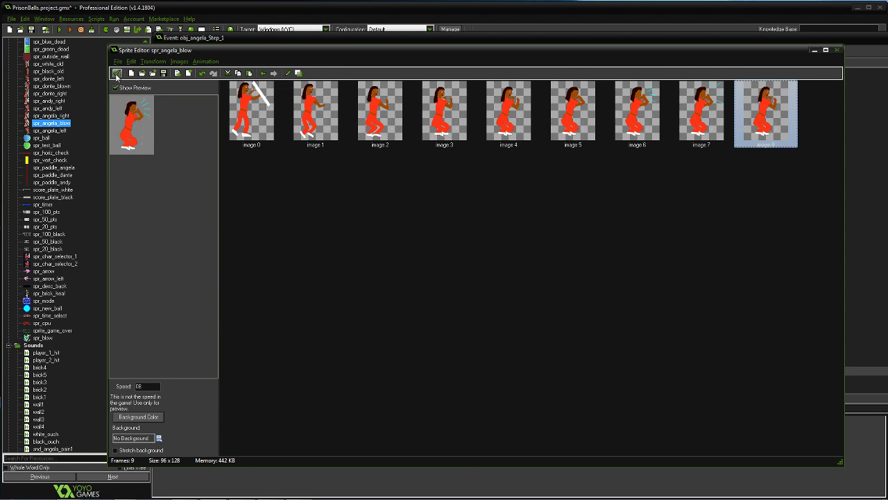
click(116, 75)
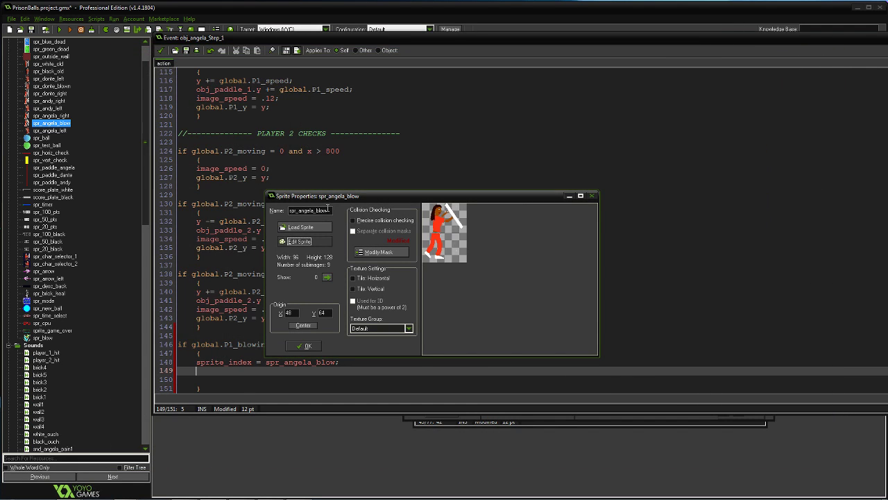
- Close the sprite's properties and add "if image_index = 8 then image_speed = 0;" below the spr_angela_blow assignment
click(305, 345)
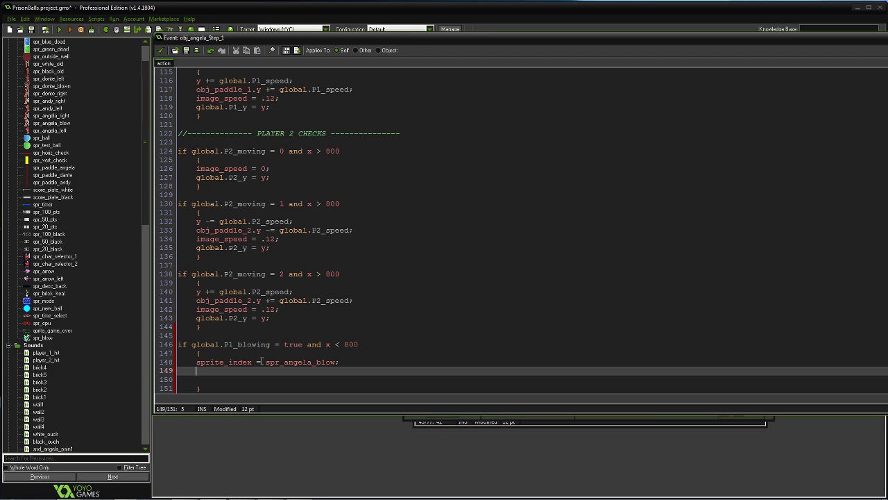
text(if ima)
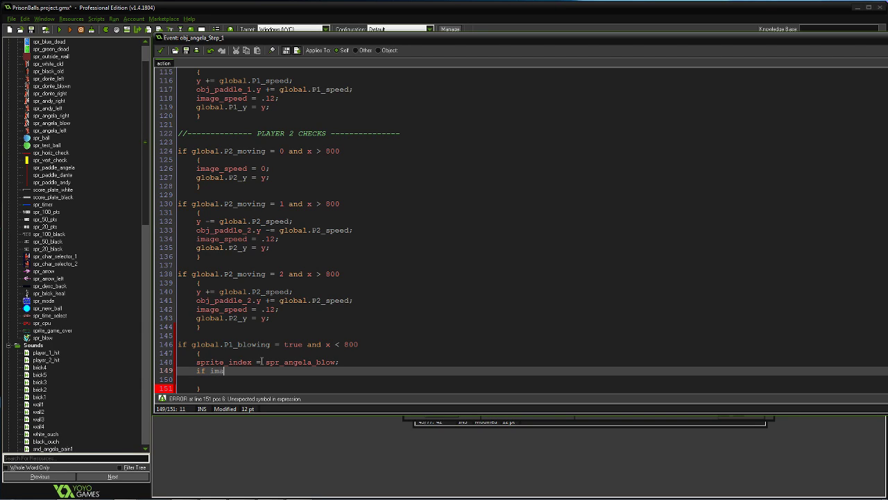
text(ge_index)
text( = )
text(8 then )
text(image)
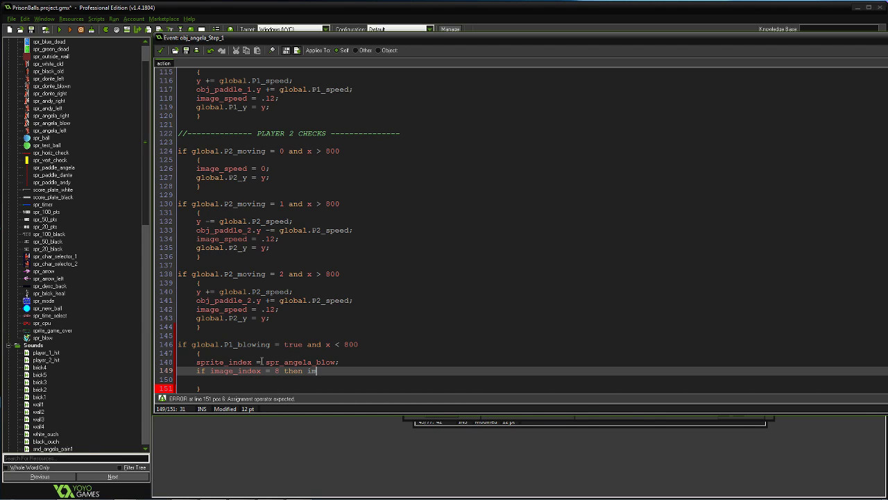
text(ed = 0)
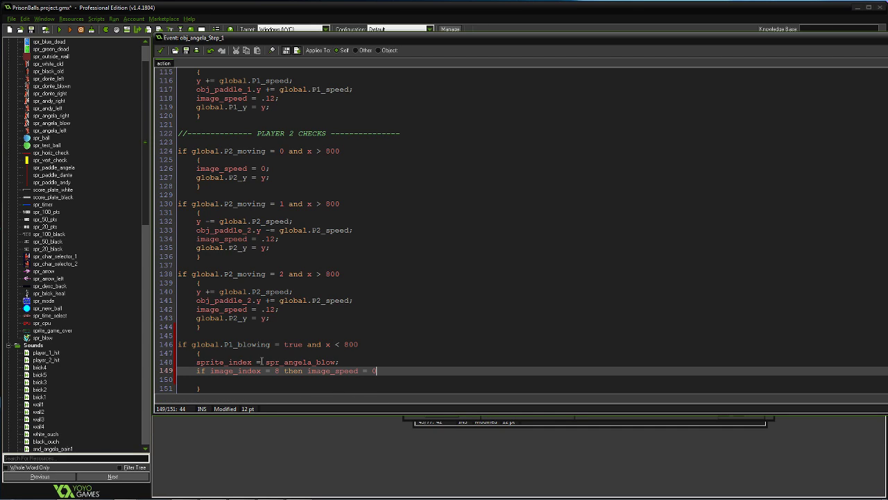
text(;)
key(Return)
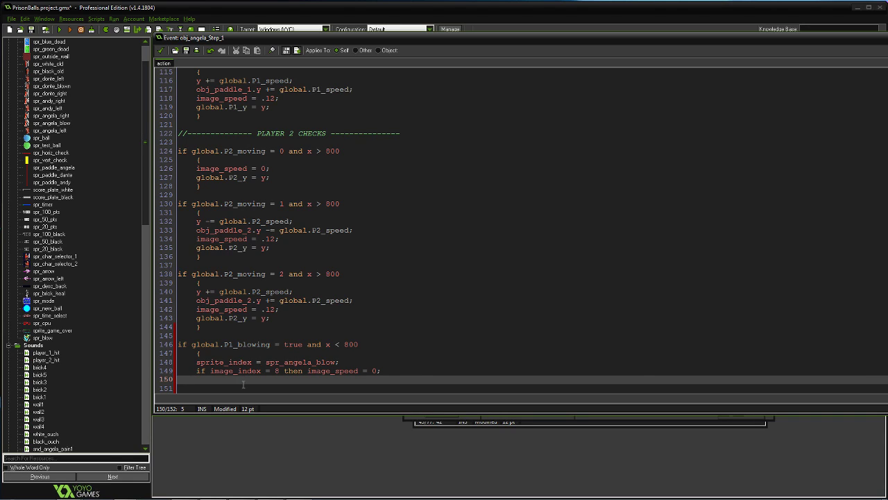
- Restructure the image_index = 8 check into a braced block, removing "then" and leaving an empty line below "image_speed = 0;"
click(283, 371)
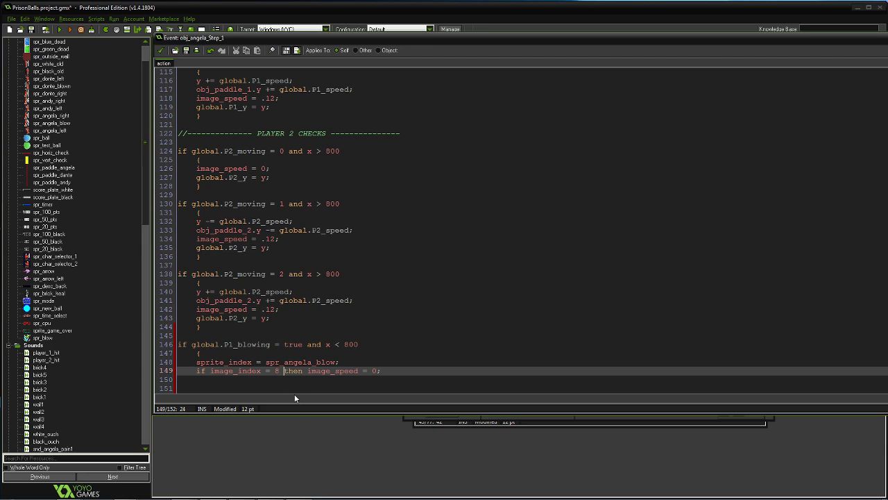
key(Delete)
key(Delete)
key(Delete)
key(Delete)
key(Delete)
key(Return)
key(Tab)
text({)
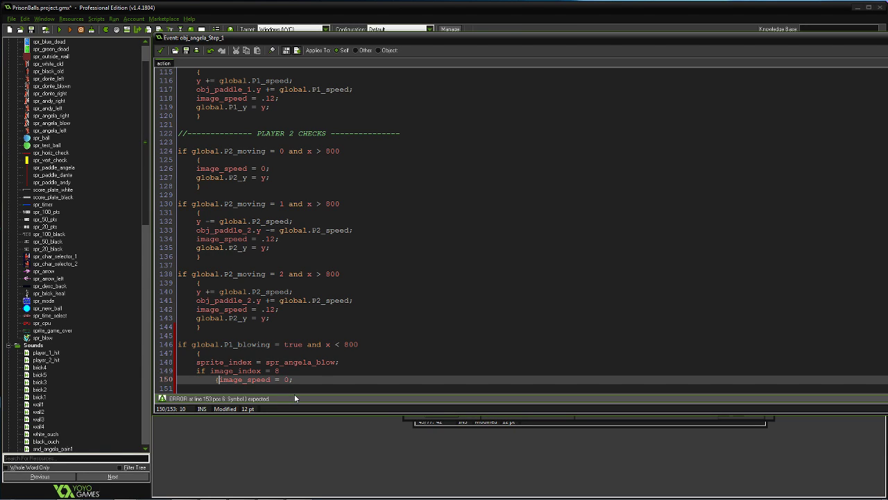
key(Return)
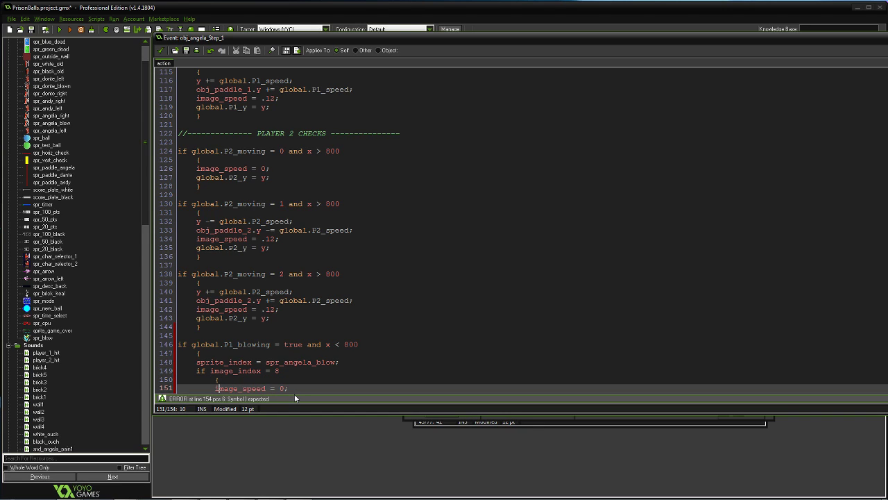
key(End)
key(Return)
key(Return)
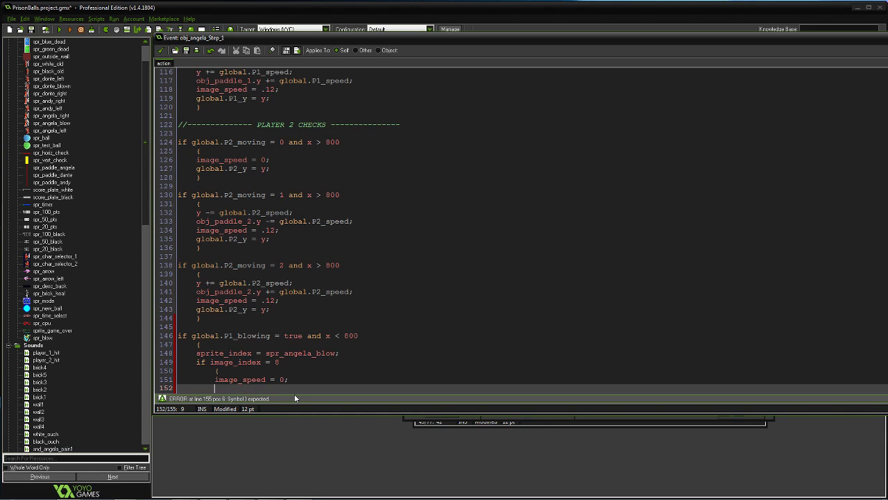
text(})
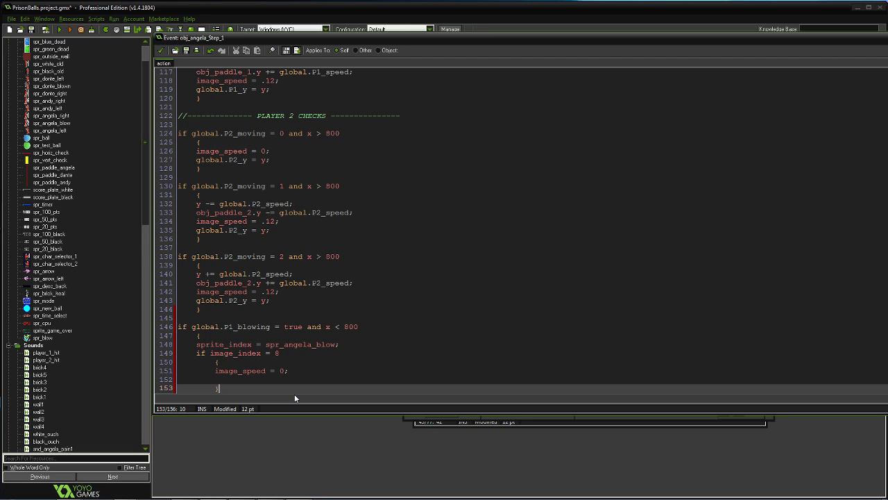
- Add "instance_create(x + 40, y - 25, obj_blow);" below image_speed = 0 inside the image_index = 8 block
key(Up)
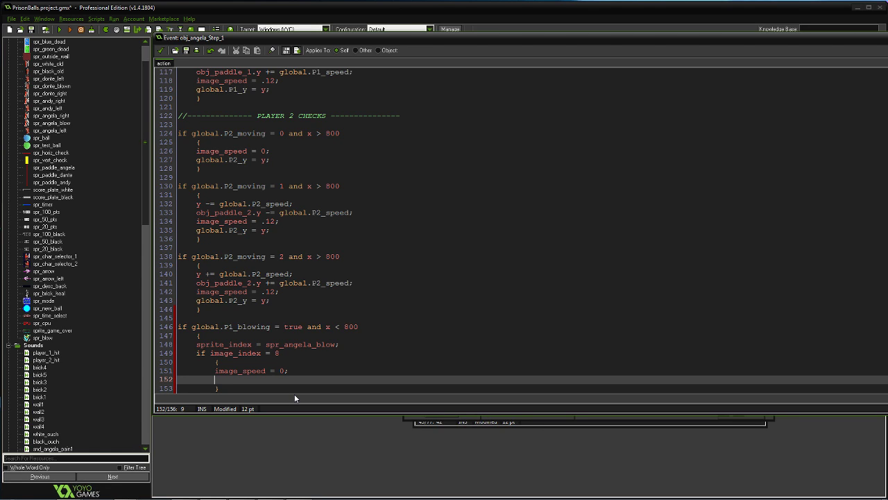
text(instance)
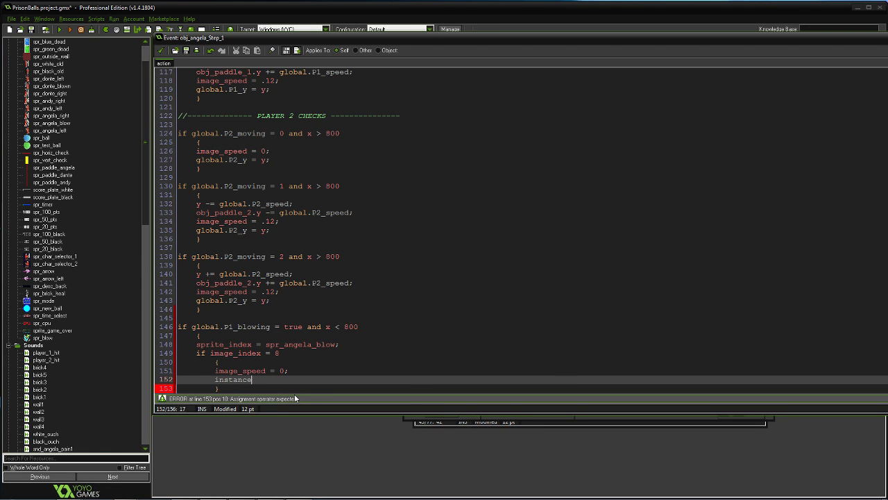
text(_)
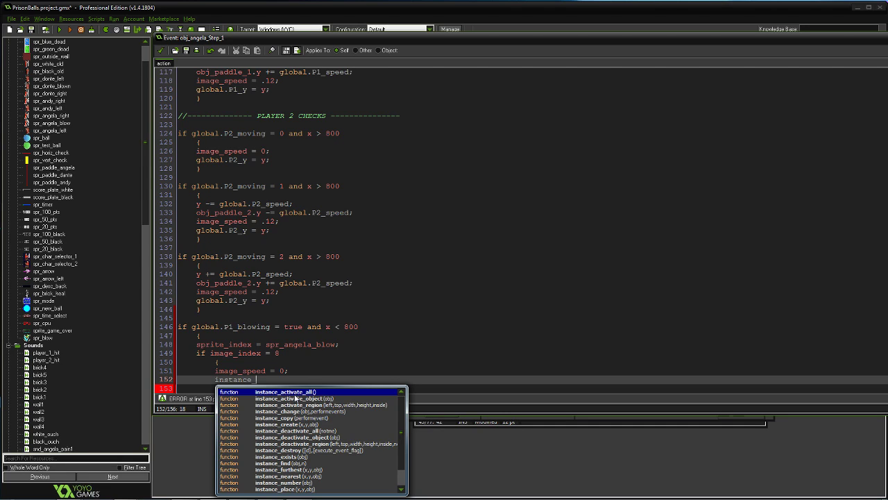
text(create)
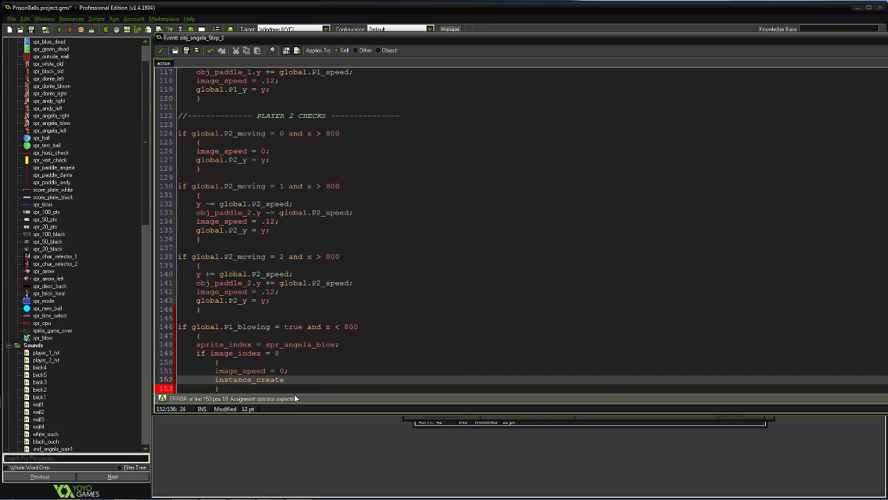
text((x + 40, y - 25, obj)
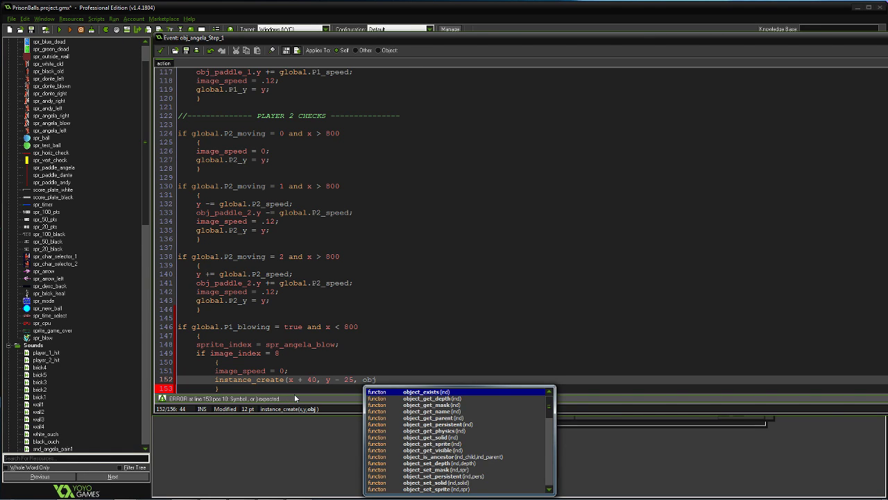
text(_)
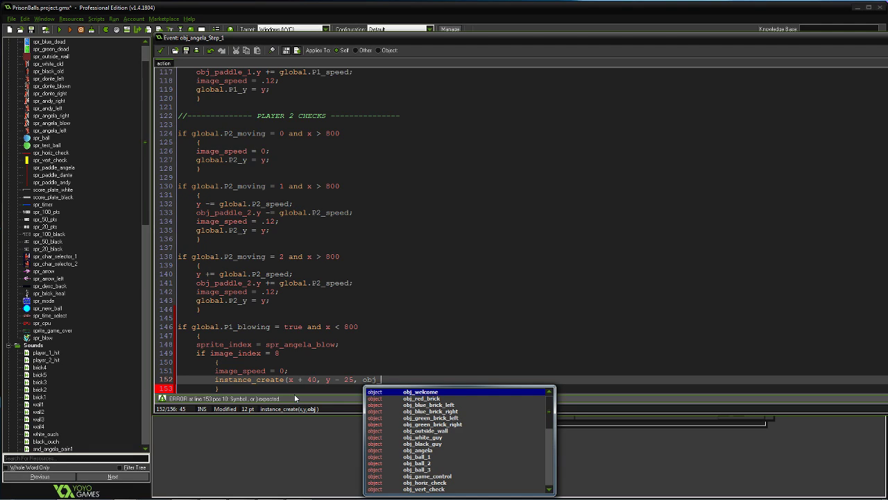
text(blow)
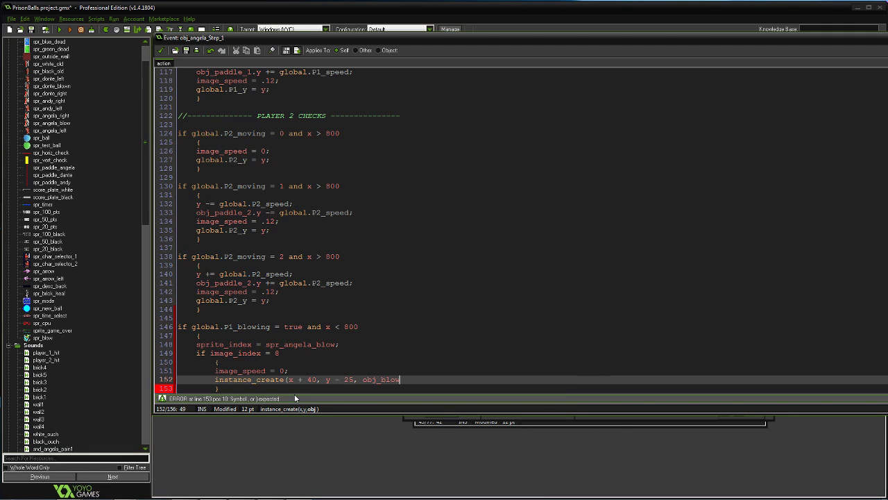
text();)
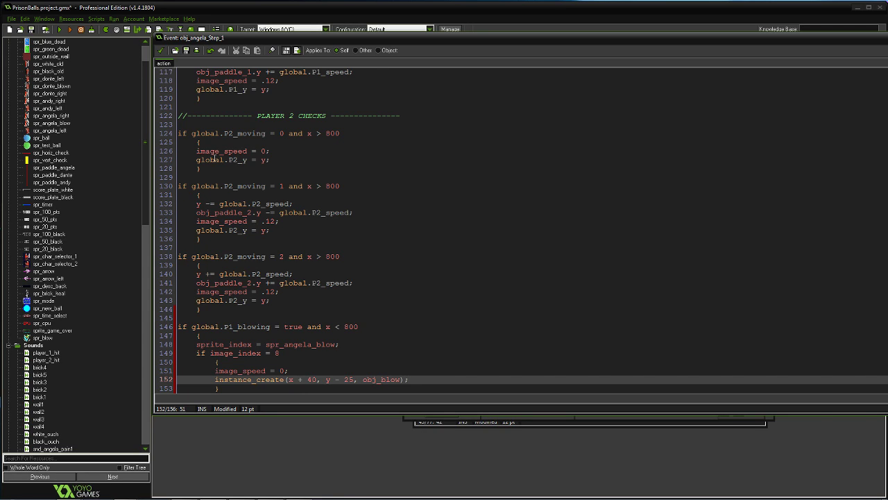
- Extend the P1_moving = 0 condition in the Player 1 checks with "and global.P1_blowing = false"
drag(466, 36, 369, 50)
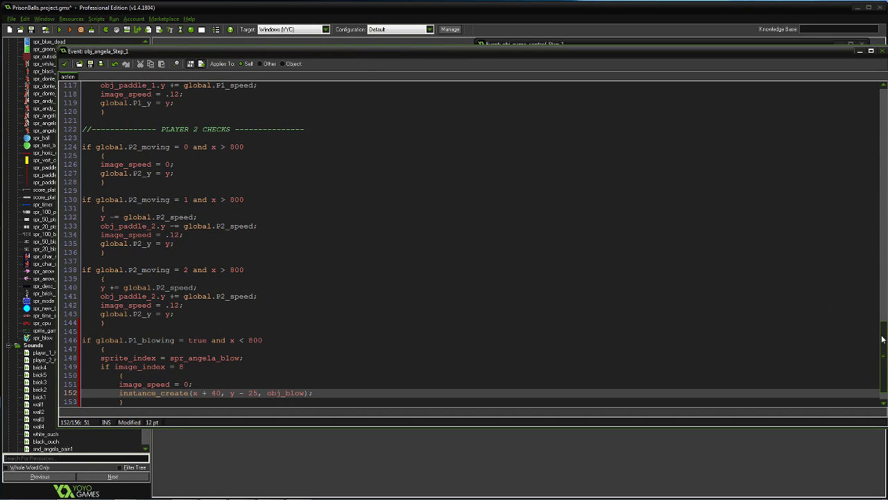
drag(883, 337, 864, 287)
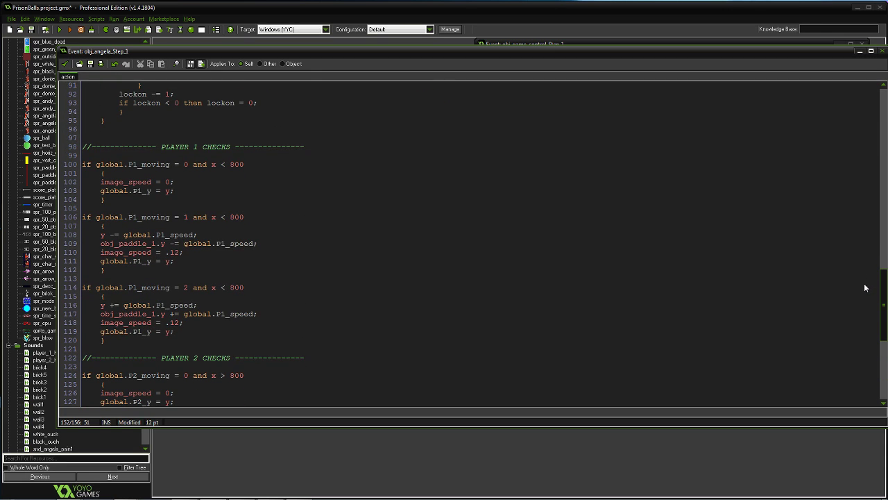
click(270, 168)
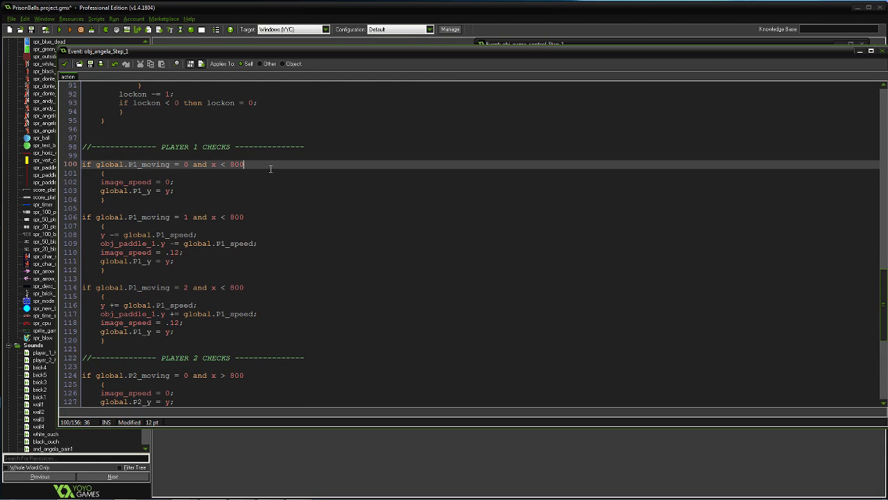
text(and )
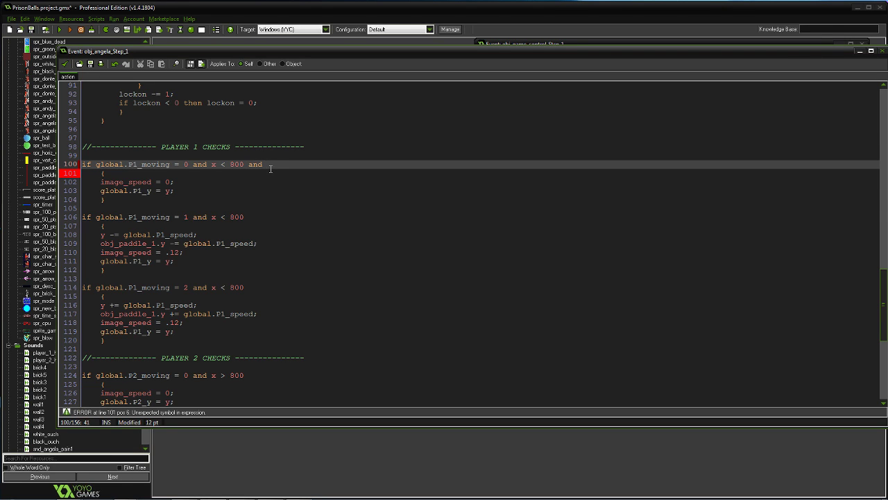
text(global.P1)
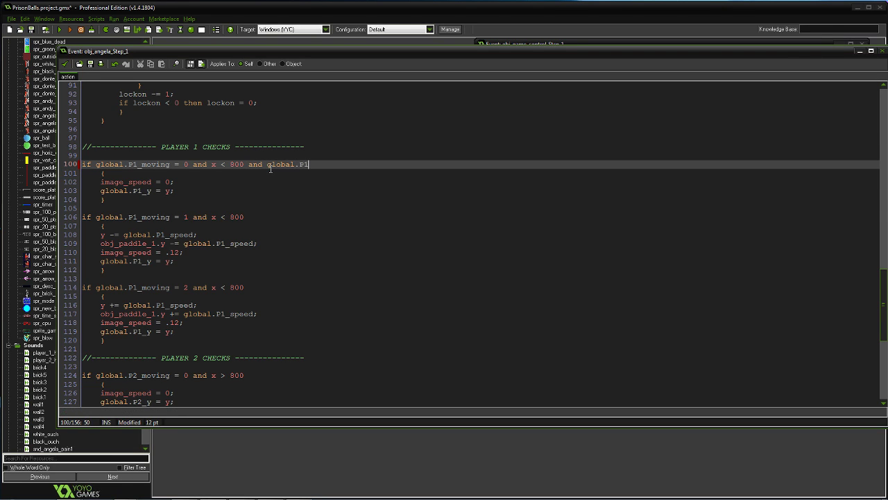
text(_blowing = false)
scroll(270, 170, up, 1)
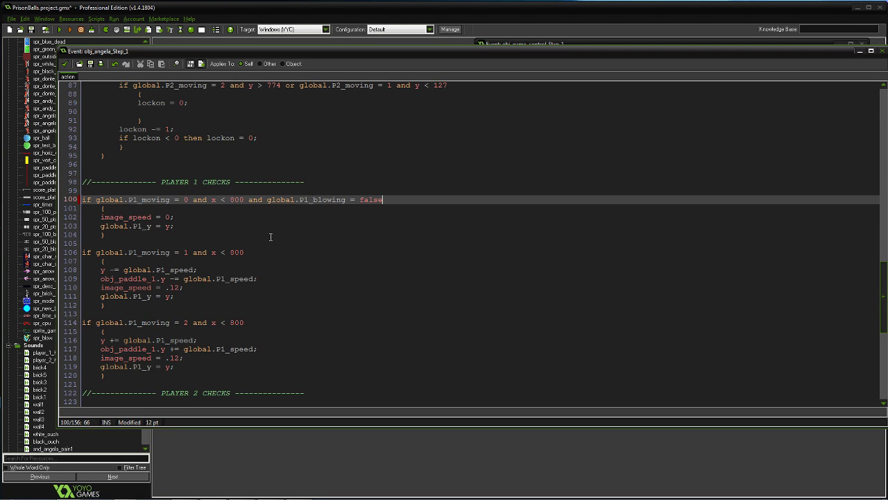
scroll(271, 236, down, 1)
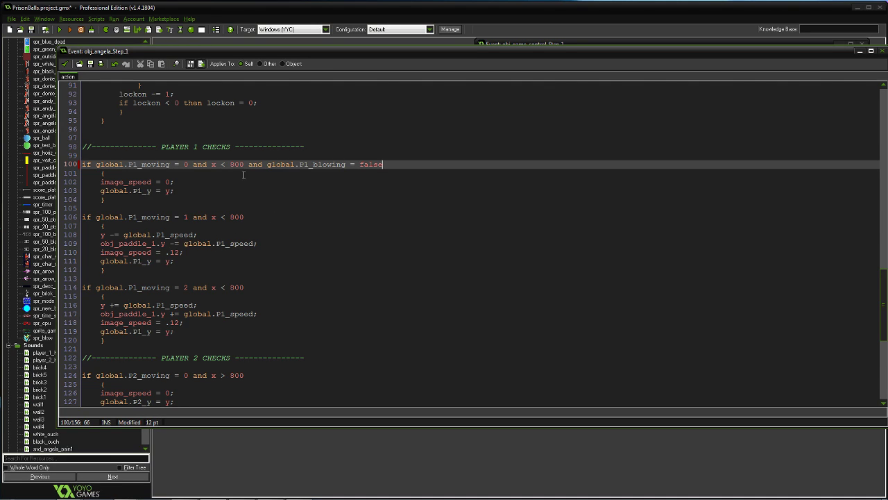
- Copy the "and global.P1_blowing = false" condition to the ends of the P1_moving = 1 and P1_moving = 2 checks
drag(244, 165, 388, 165)
key(ctrl+c)
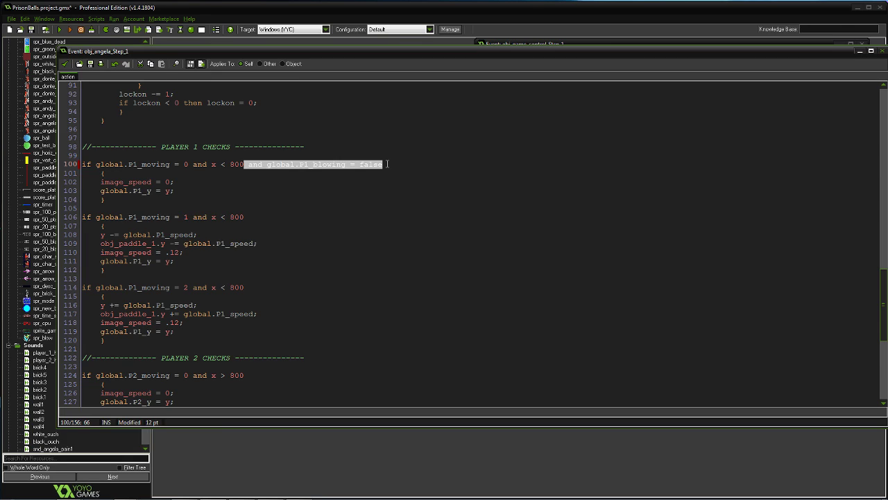
click(277, 221)
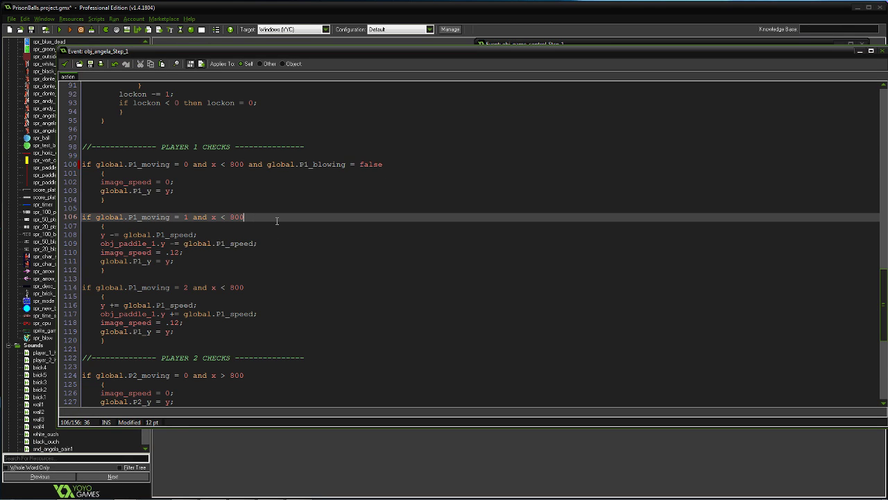
key(ctrl+v)
click(249, 289)
key(ctrl+v)
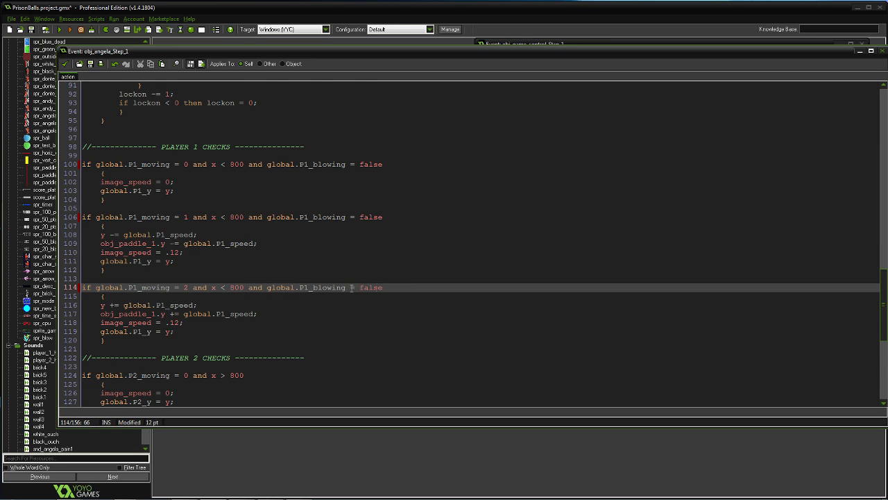
- Paste the copied "and global.P1_blowing = false" condition at the end of all three P2_moving checks in the Player 2 section
scroll(390, 287, down, 4)
scroll(389, 286, down, 3)
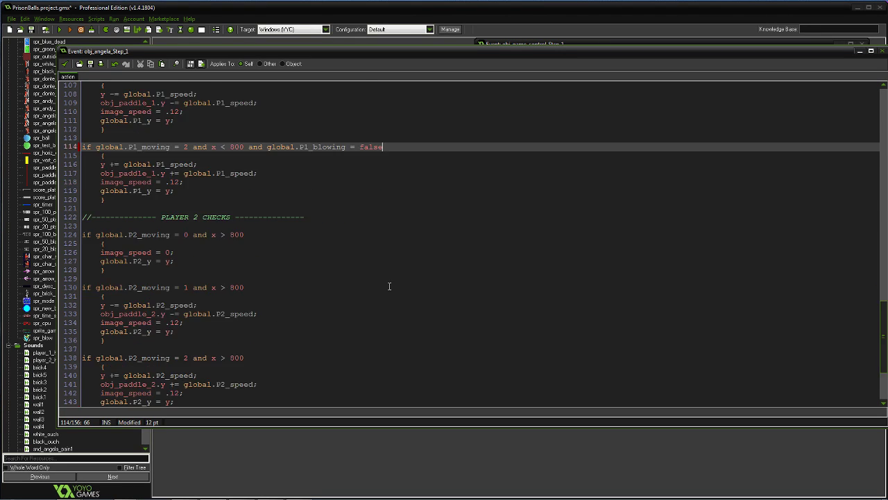
scroll(389, 286, up, 1)
click(248, 235)
key(ctrl+v)
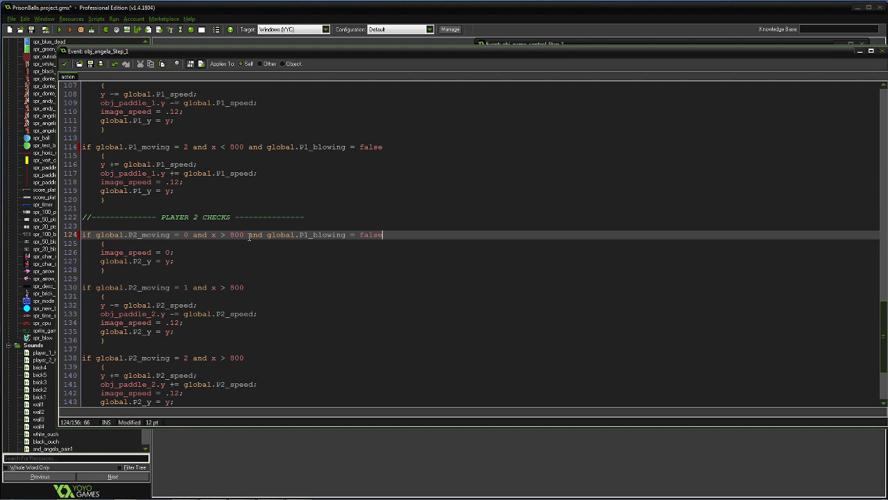
click(250, 286)
key(ctrl+v)
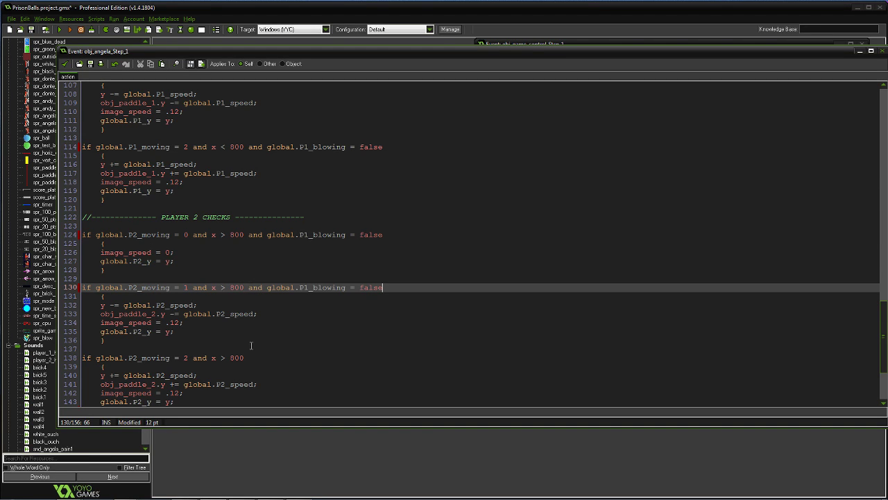
click(249, 357)
key(ctrl+v)
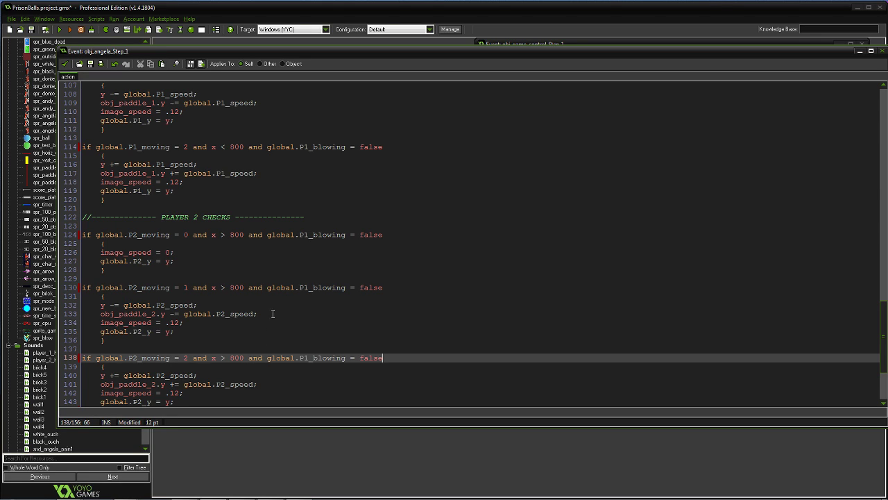
- Change global.P1_blowing to global.P2_blowing in the P2_moving = 0 condition
click(303, 235)
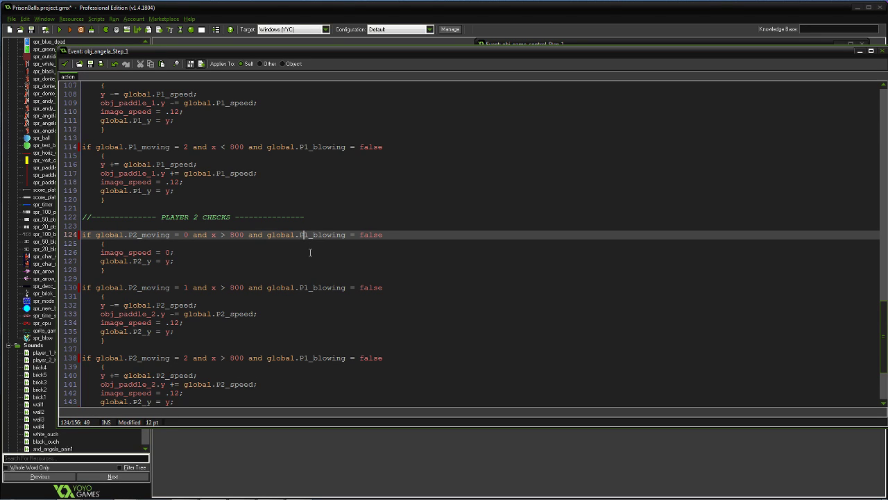
key(Delete)
text(2)
- Change global.P1_blowing to global.P2_blowing in the P2_moving = 1 condition
key(Down)
key(Down)
key(Down)
key(Down)
key(Down)
key(Down)
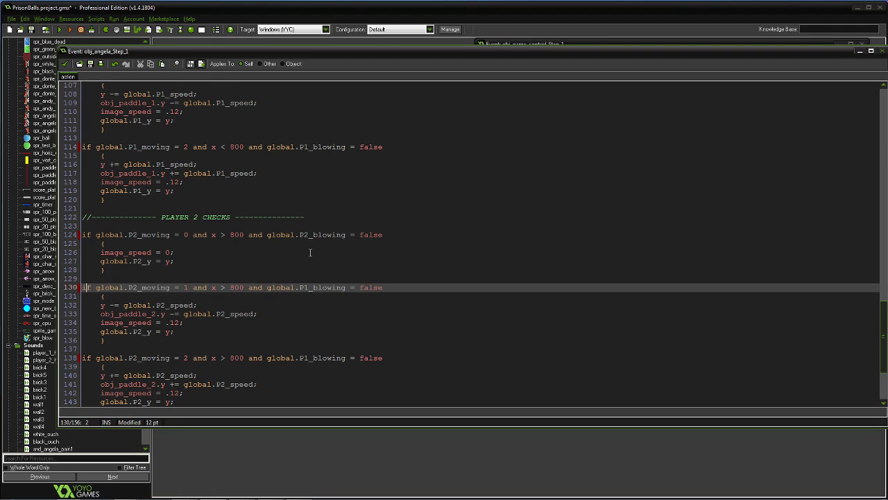
key(Right)
key(Right)
key(Right)
key(Right)
key(Right)
key(Right)
key(Right)
key(Right)
key(Right)
key(Right)
key(Right)
key(Right)
key(Right)
key(Right)
key(Right)
key(Right)
key(Right)
key(Right)
key(Right)
key(Right)
key(Right)
key(Right)
key(Right)
key(Right)
key(Right)
key(Right)
key(Right)
key(Right)
key(Right)
key(Delete)
text(2)
key(Down)
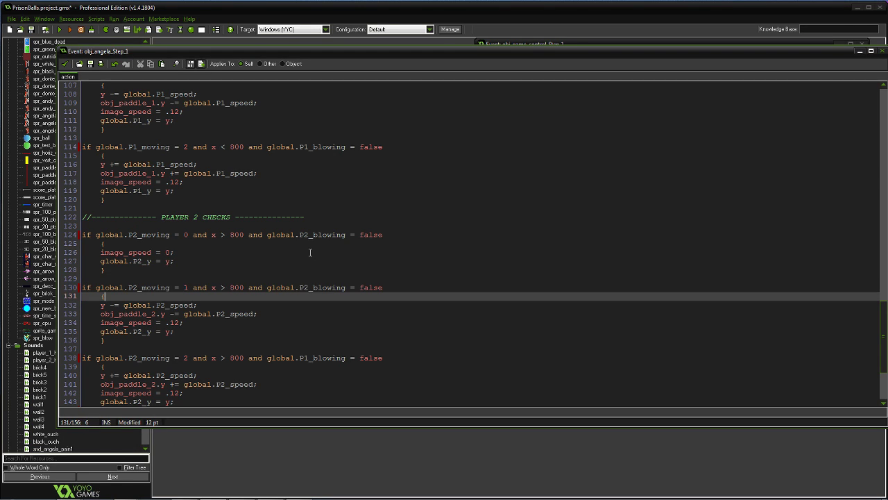
- Change global.P1_blowing to global.P2_blowing in the P2_moving = 2 condition and save the Step code
key(Down)
key(Down)
key(Down)
key(Down)
key(Down)
key(Down)
key(Down)
key(Right)
key(Right)
key(Right)
key(Right)
key(Right)
key(Right)
key(Right)
key(Right)
key(Right)
key(Right)
key(Right)
key(Right)
key(Right)
key(Right)
key(Right)
key(Right)
key(Right)
key(Right)
key(Right)
key(Right)
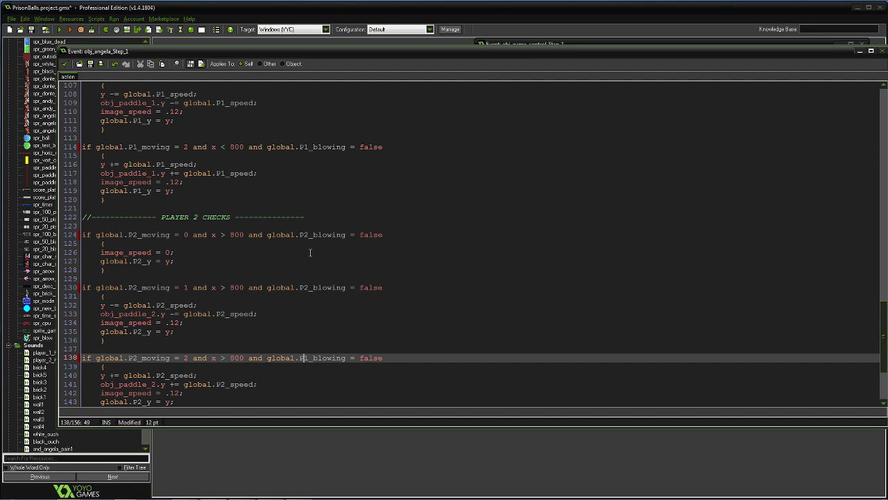
key(Delete)
text(2)
scroll(454, 242, down, 4)
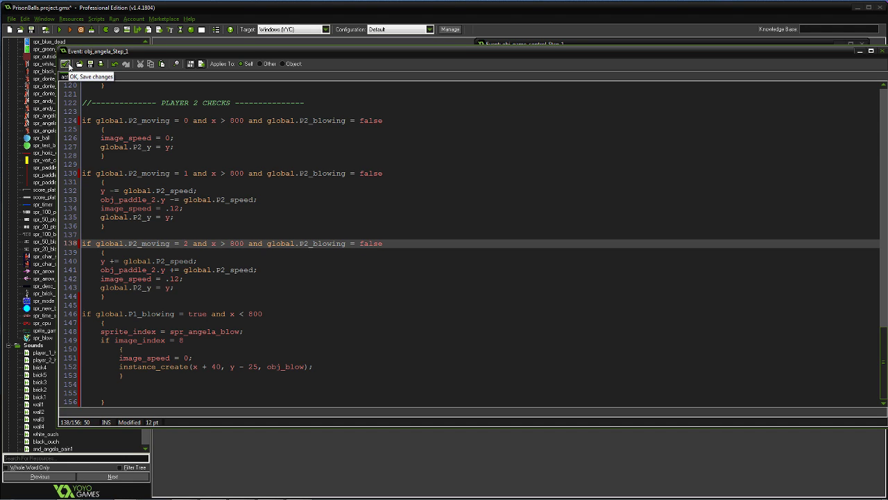
click(66, 63)
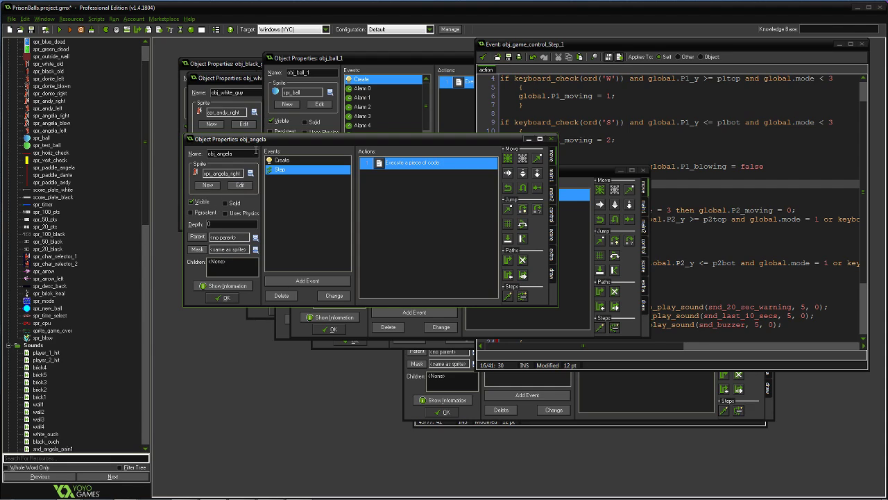
- Run the game, start a Human VS Human match with Angela as Player One, test her moving and blowing, and close the game
click(59, 31)
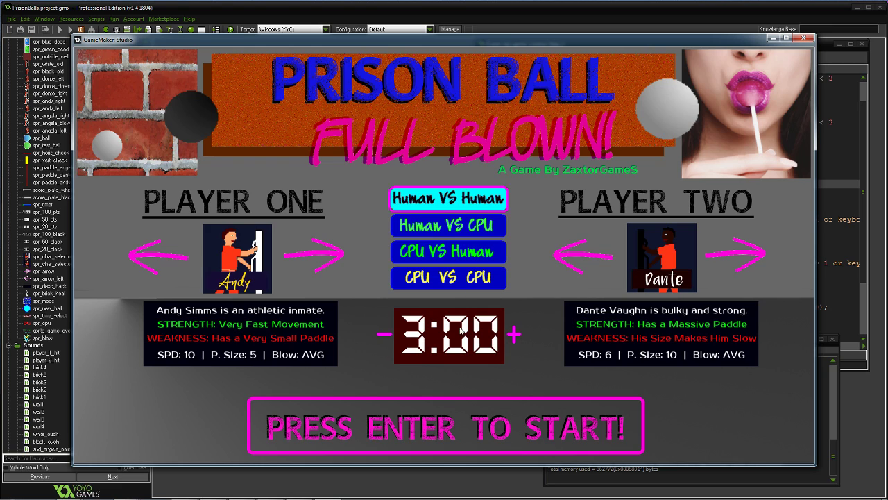
click(175, 260)
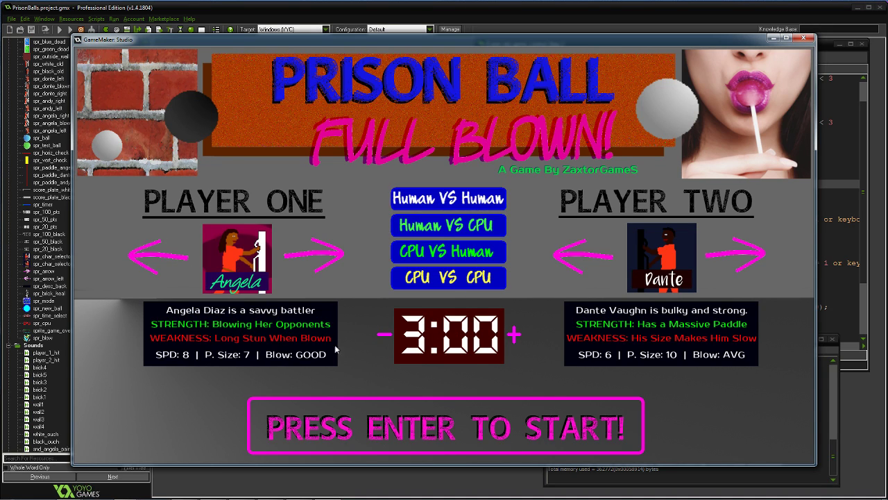
click(354, 421)
key(Up)
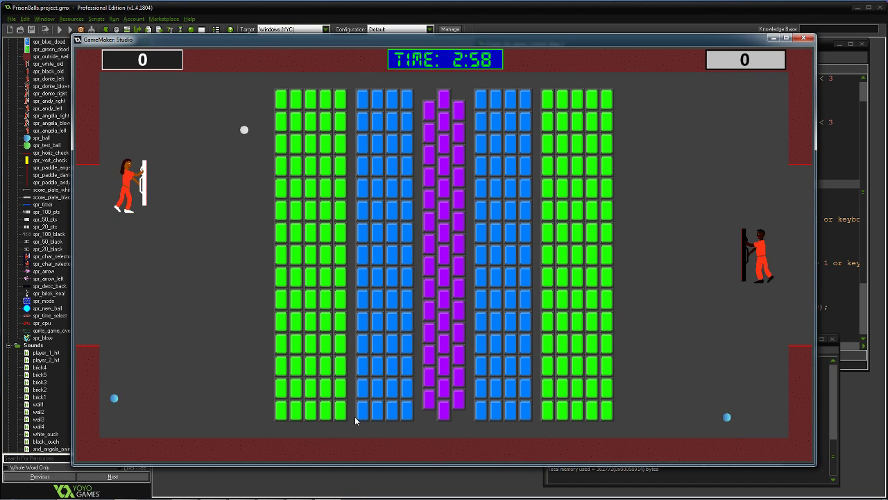
key(Down)
key(Up)
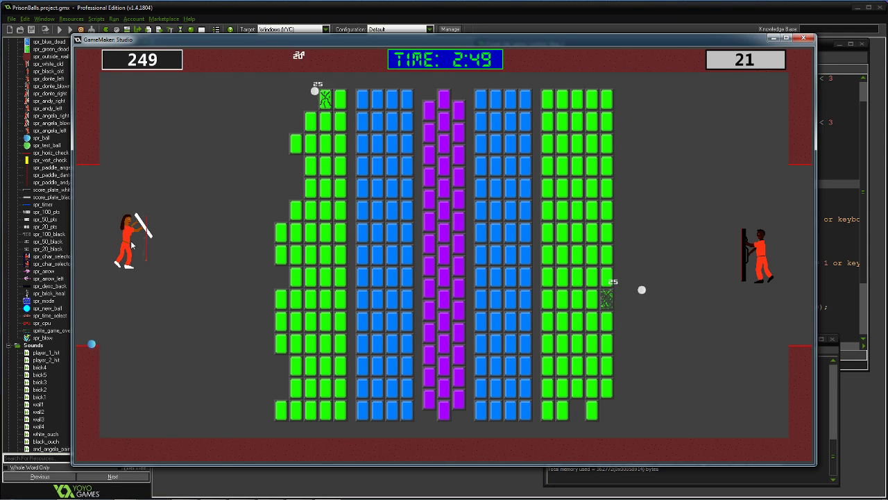
click(804, 37)
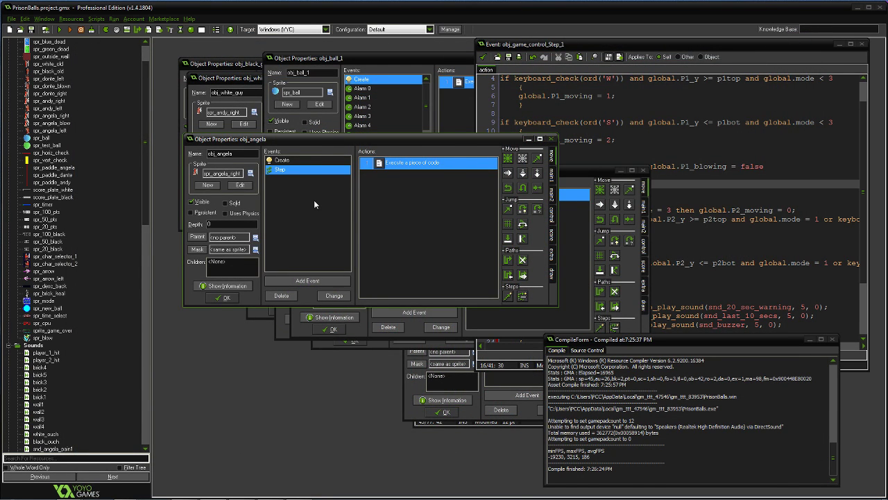
- In obj_angela's Step code, add a dashed "BLOWING ATTACK" comment heading above the P1_blowing = true check, set off by blank lines
double_click(392, 167)
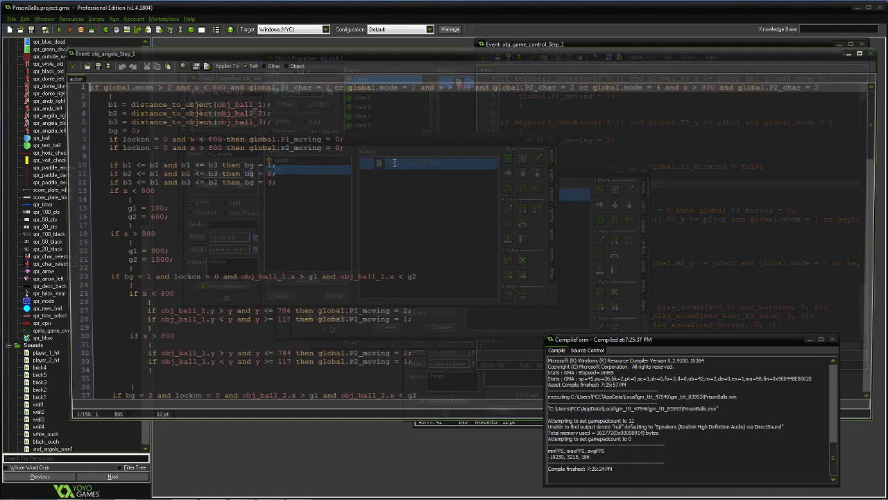
click(827, 340)
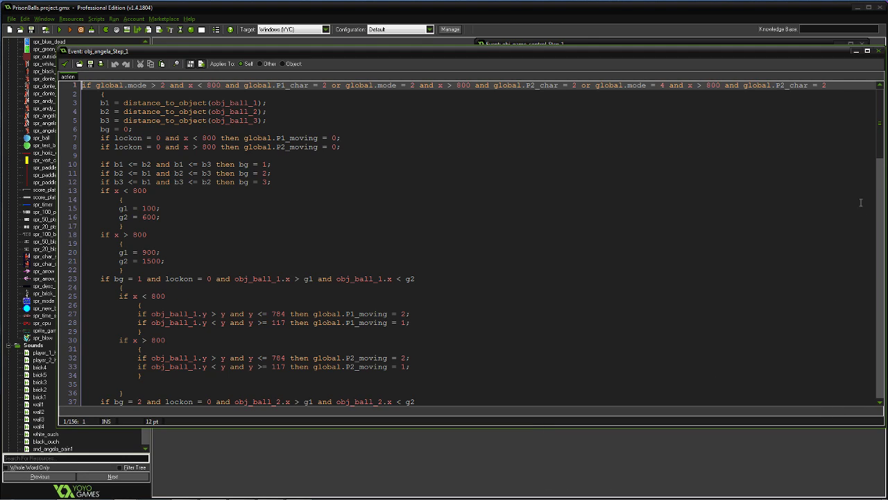
drag(882, 155, 879, 401)
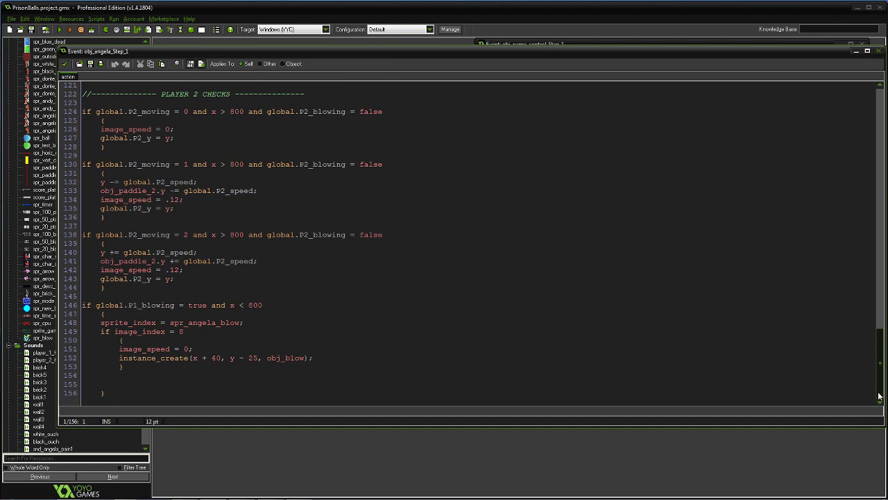
click(83, 111)
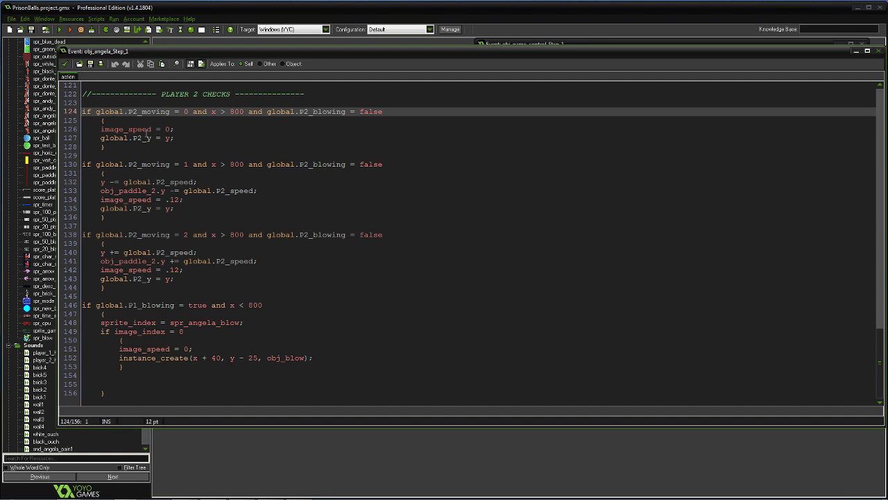
click(103, 297)
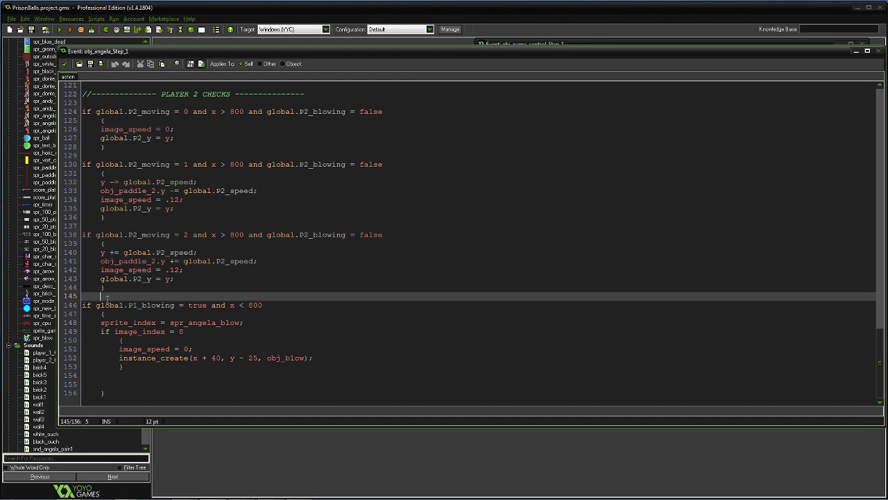
key(Return)
key(Return)
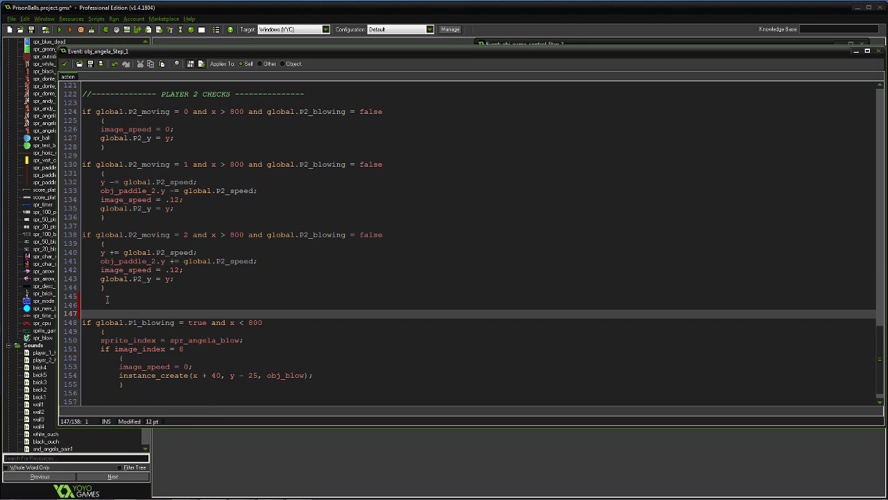
text(// )
text(------------)
text(P)
key(BackSpace)
text(BLOWING ATTACK -------------)
scroll(146, 367, down, 1)
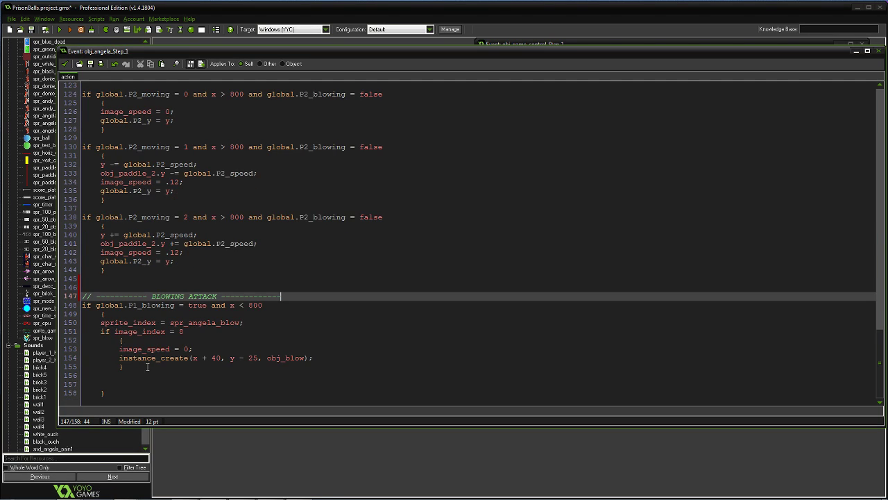
click(82, 305)
key(Return)
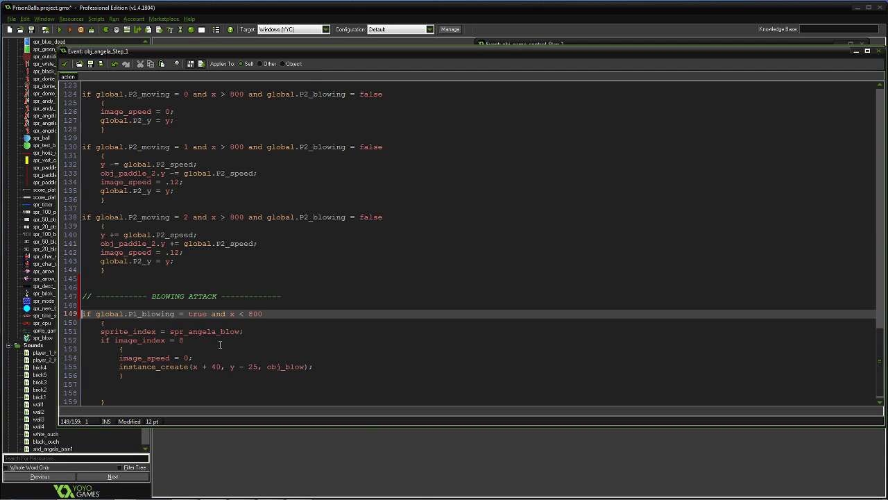
- Add "image_speed = .15;" below the spr_angela_blow sprite assignment in the P1_blowing check and save the code
scroll(220, 345, down, 1)
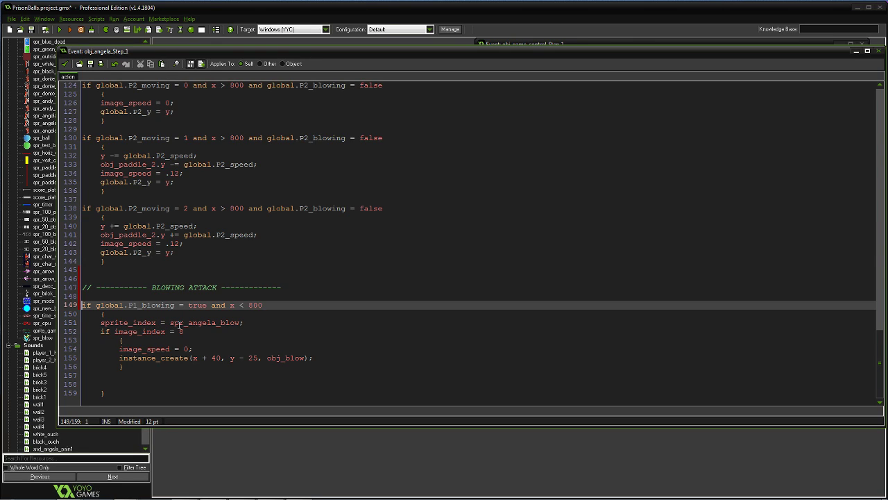
click(247, 322)
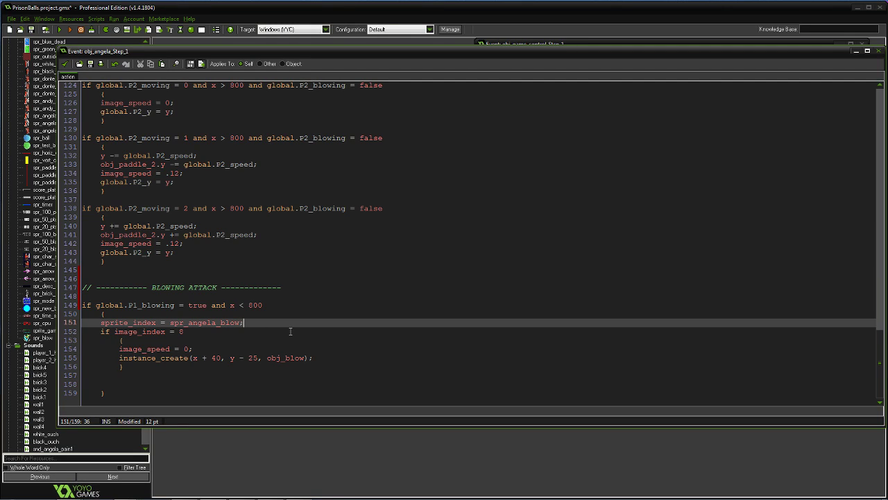
key(Return)
text(image)
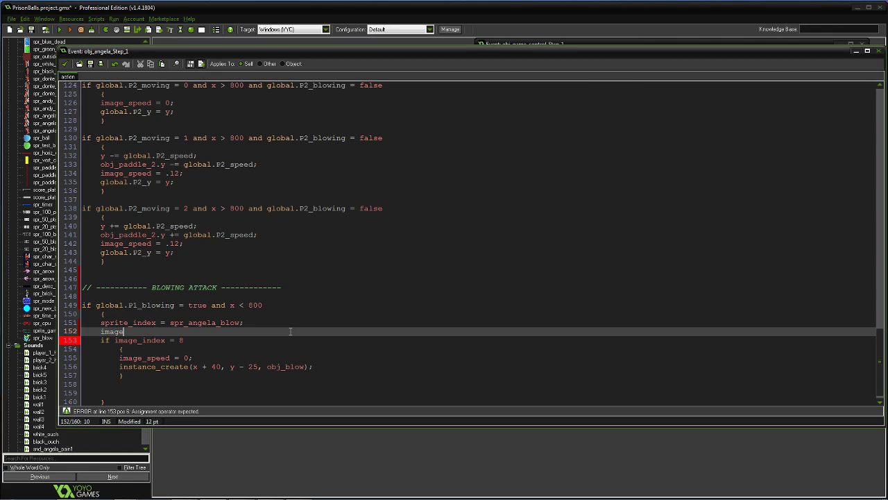
text(_speed =)
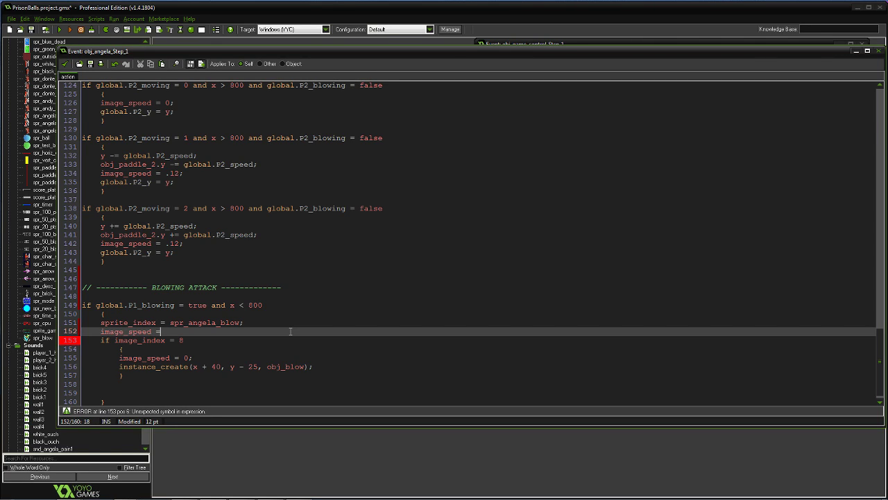
text( .15;)
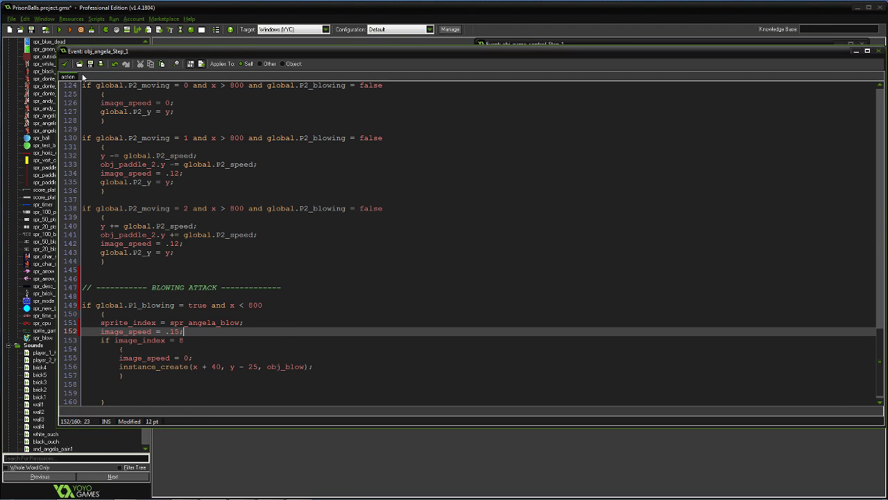
click(64, 64)
- Run the game again with Angela as Player One, test her blowing animation in a match, and close the game
click(60, 29)
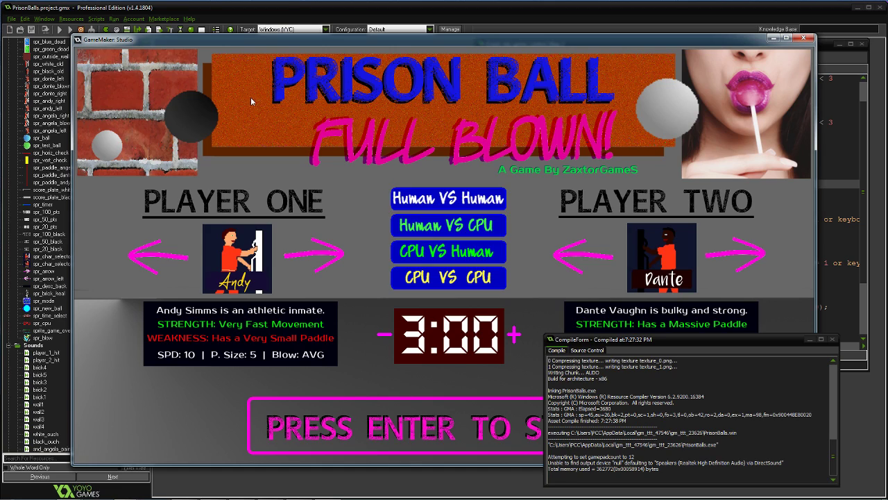
click(309, 262)
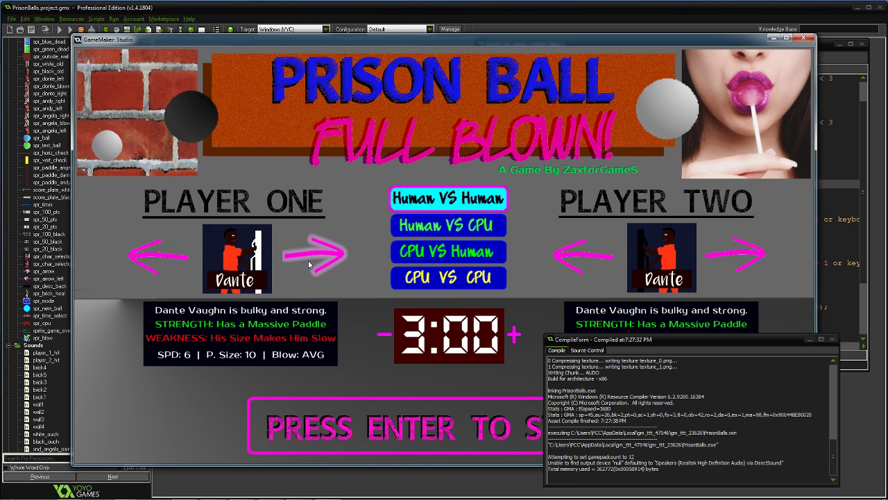
click(310, 263)
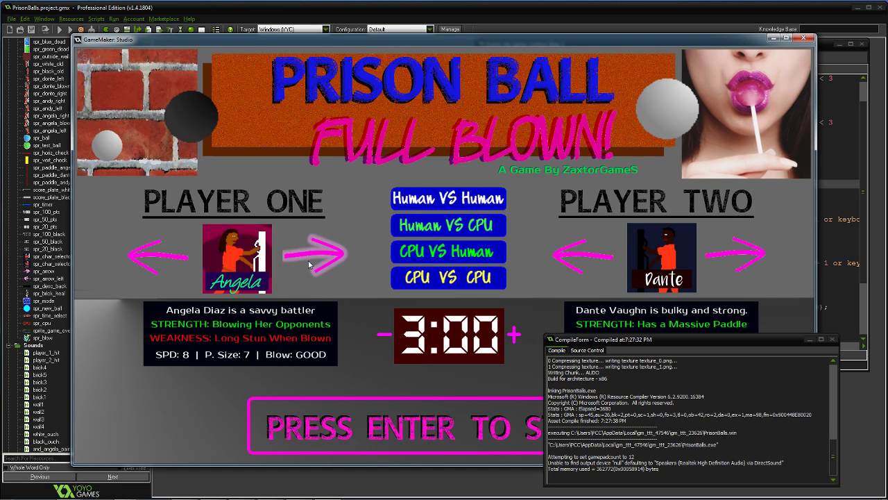
click(830, 340)
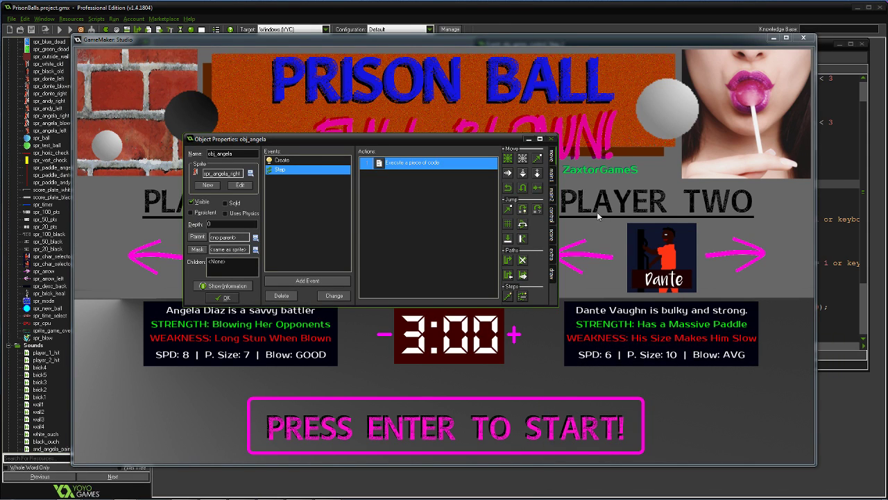
click(617, 61)
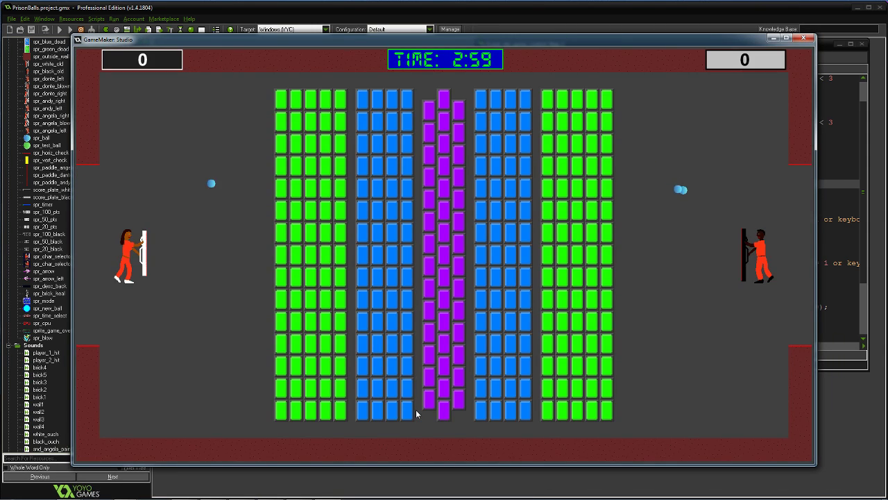
click(416, 415)
key(w)
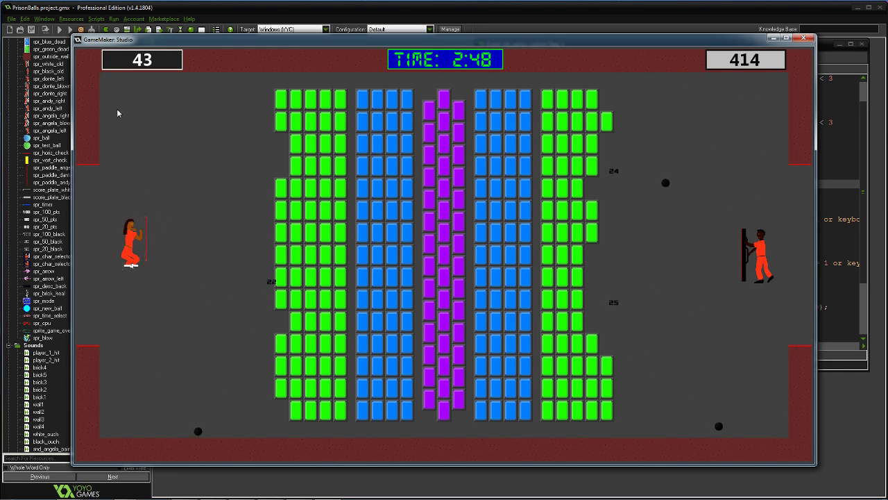
click(811, 39)
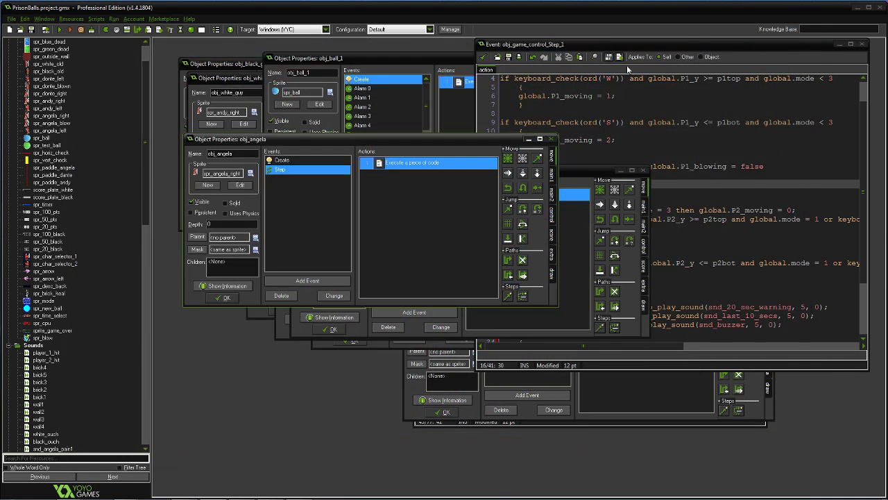
- Check the properties of the spr_paddle_angela sprite and close them
scroll(132, 145, up, 2)
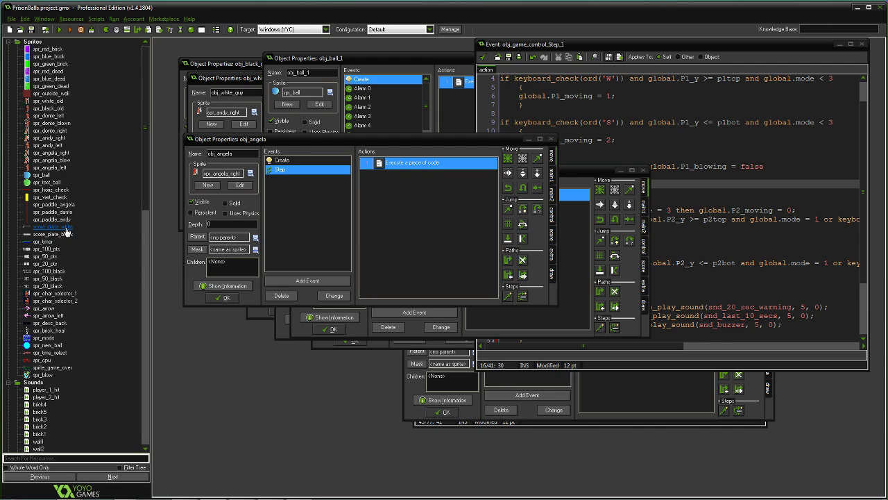
double_click(66, 206)
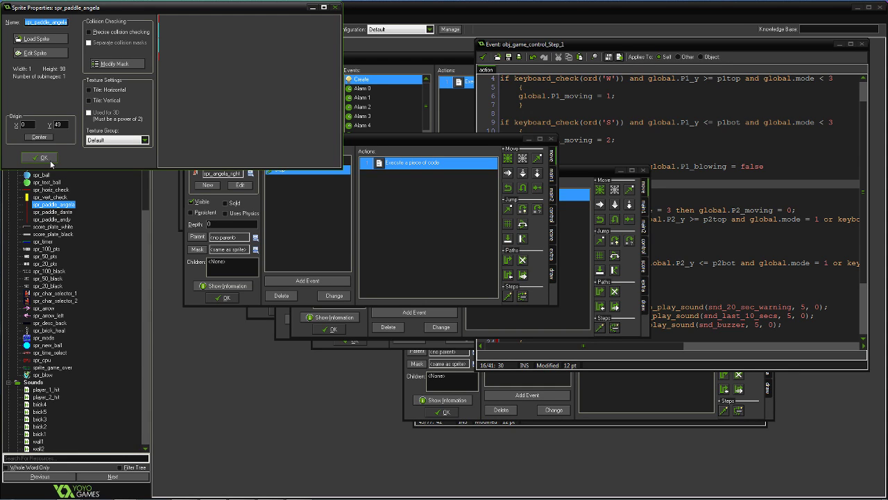
click(51, 163)
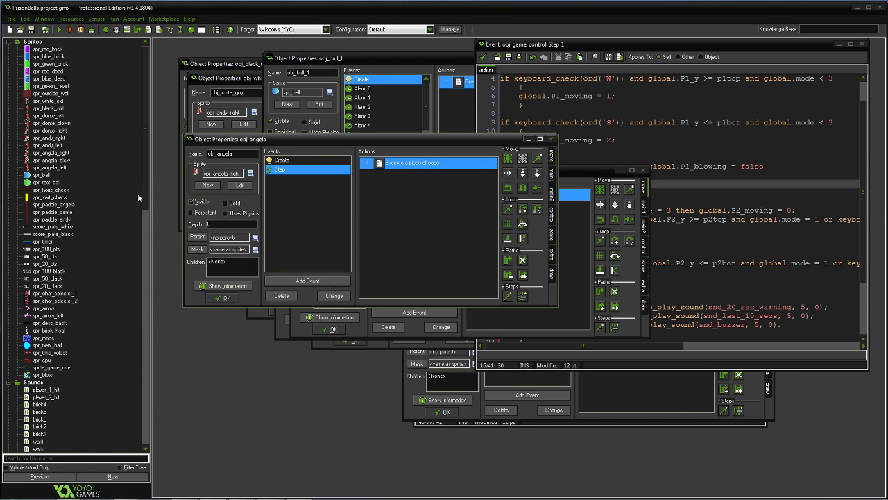
- Turn off the Visible setting of obj_paddle_1 and save the object
drag(145, 200, 140, 431)
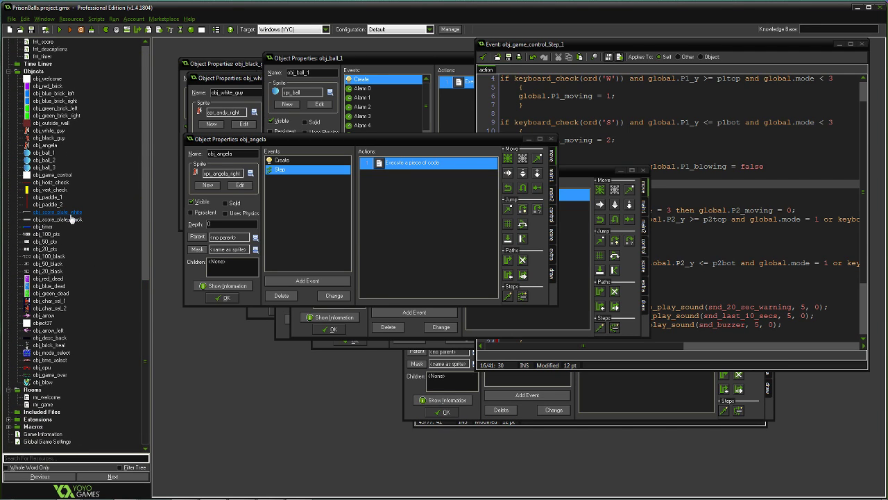
double_click(59, 198)
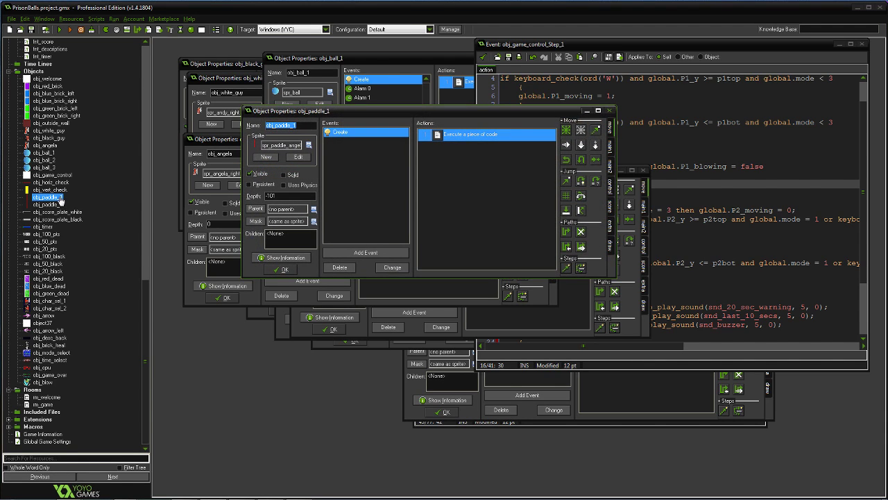
click(250, 174)
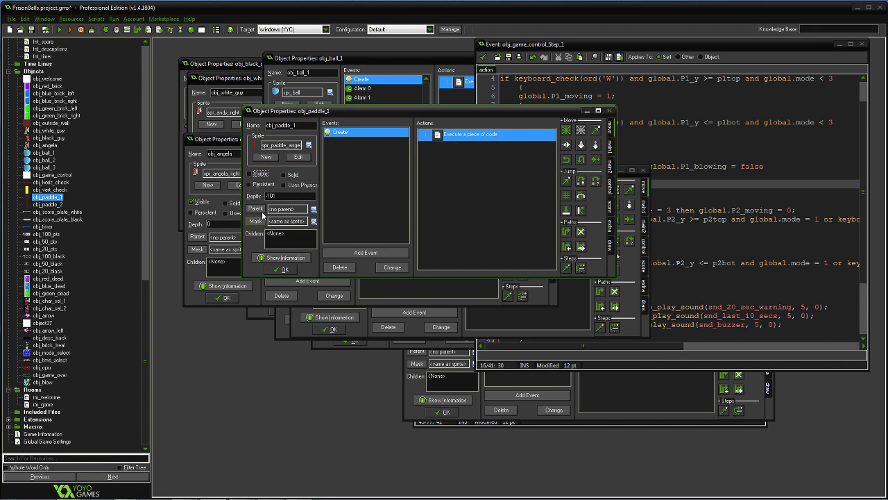
click(280, 270)
- Turn off the Visible setting of obj_paddle_2 and save the object
double_click(49, 205)
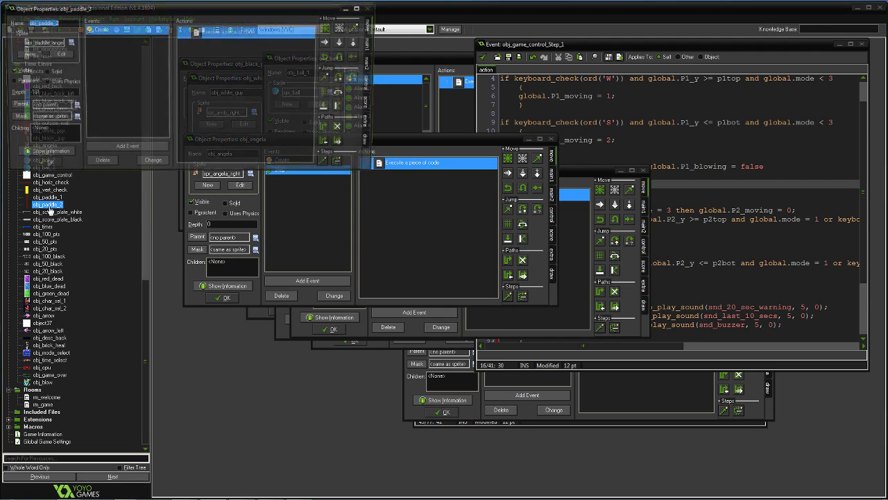
click(9, 71)
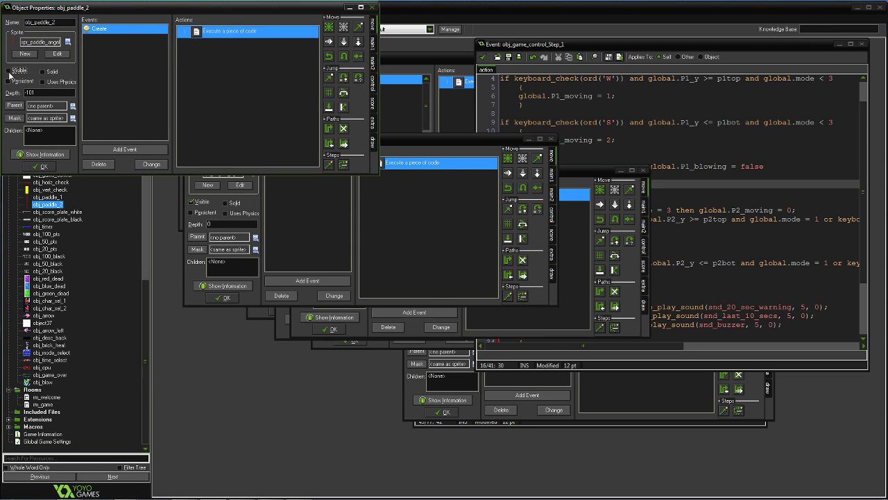
click(43, 167)
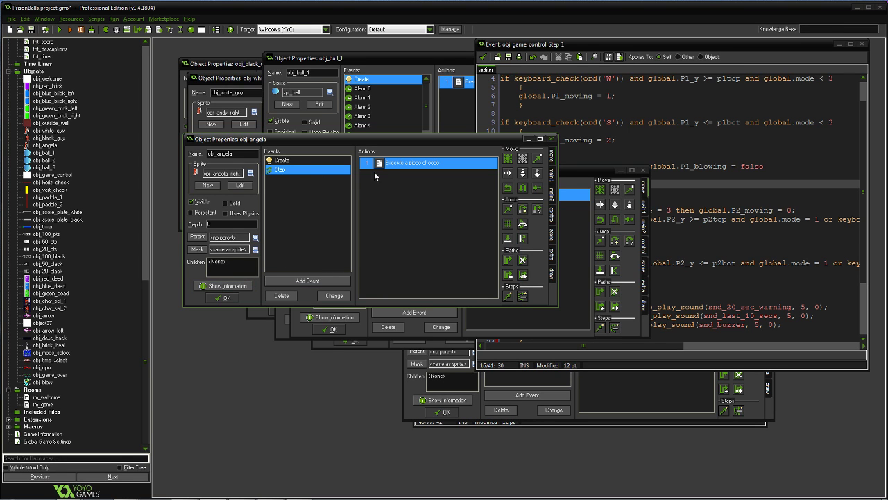
- Open the Step event code of obj_angela at its BLOWING ATTACK section
double_click(402, 162)
drag(874, 136, 855, 389)
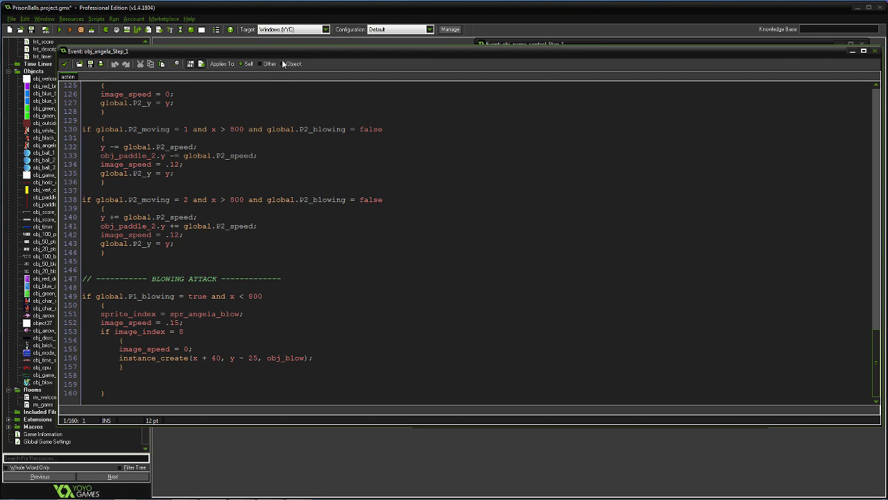
drag(285, 50, 413, 53)
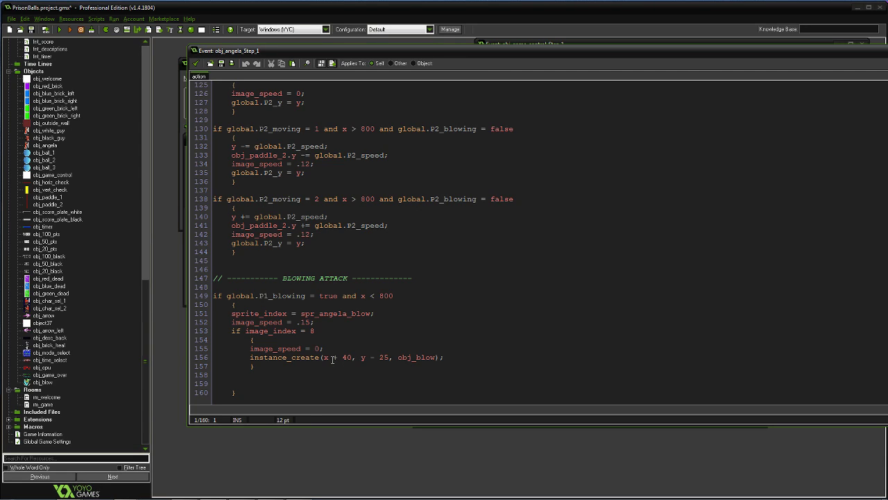
- Check the Create event code of obj_blow and close the object
double_click(49, 382)
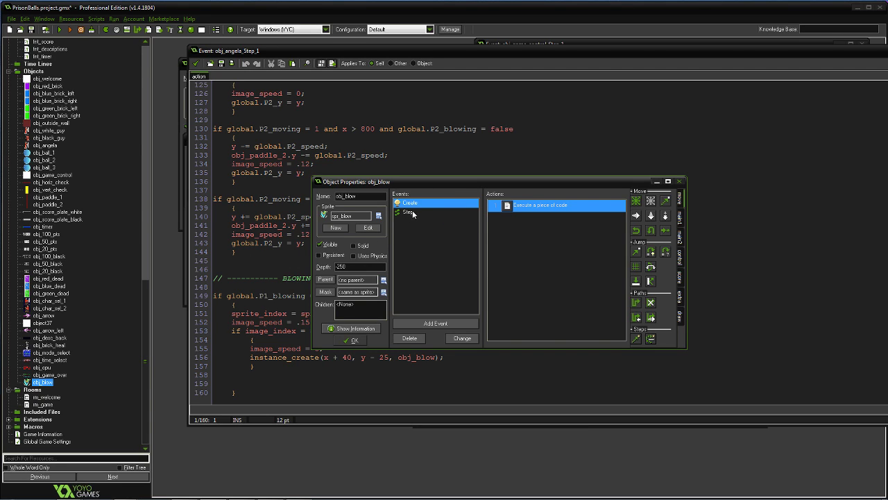
double_click(507, 206)
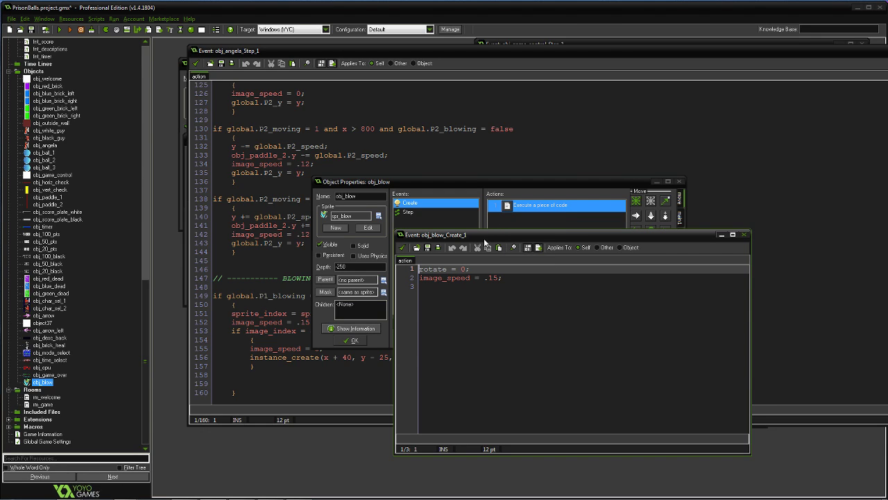
drag(484, 239, 495, 254)
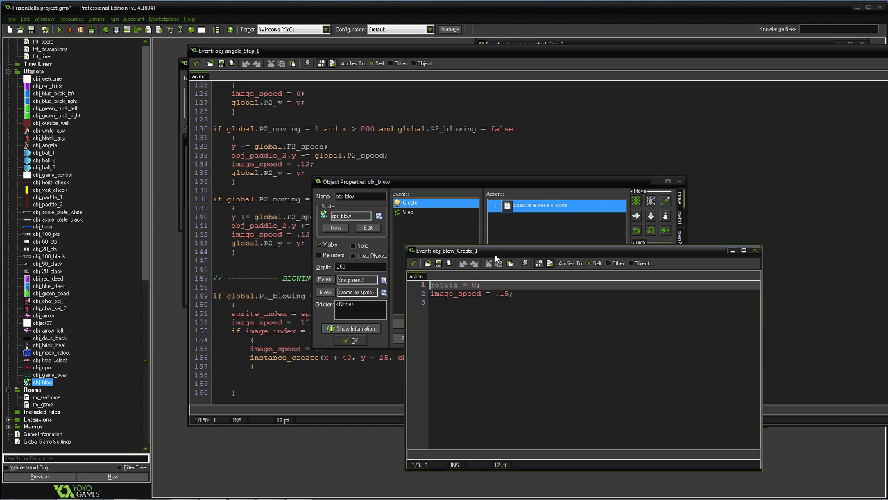
click(414, 263)
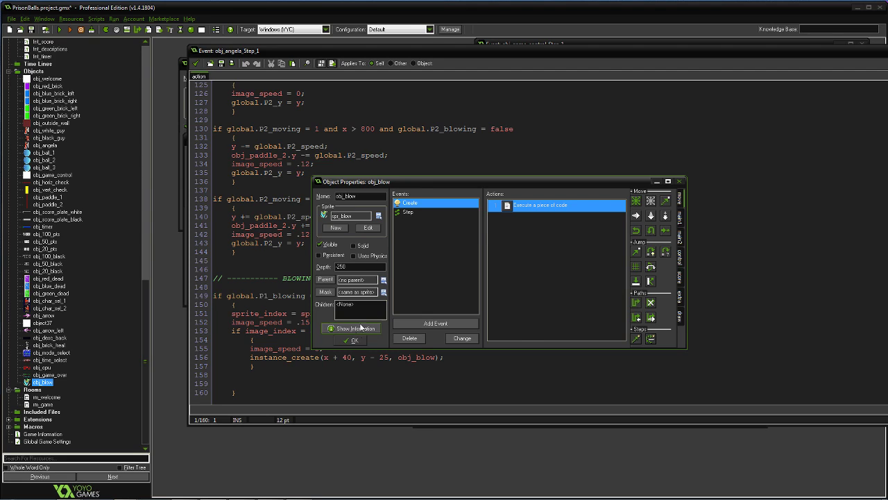
drag(423, 181, 530, 143)
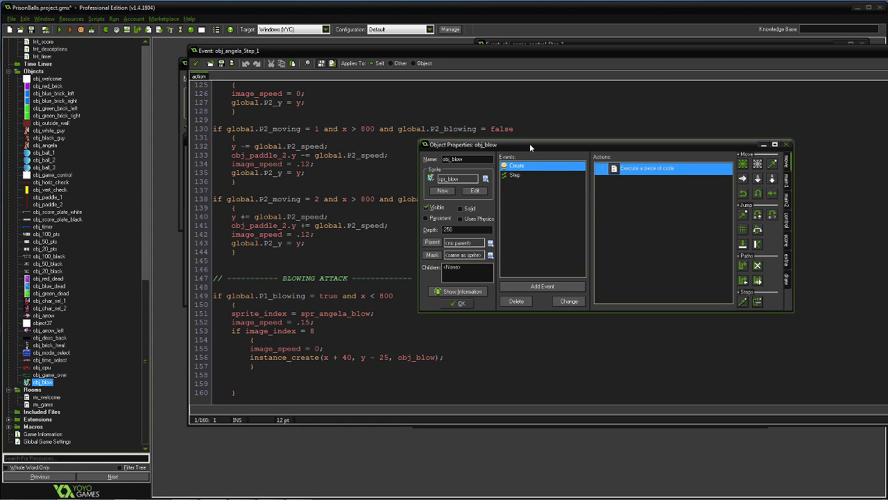
click(460, 304)
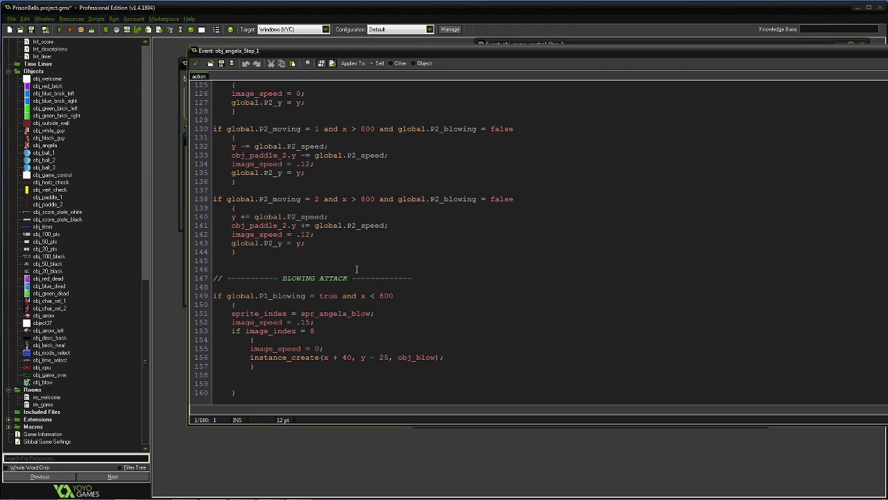
- Examine the animation frames of the spr_angela_blow sprite, and close the sprite
drag(147, 300, 154, 109)
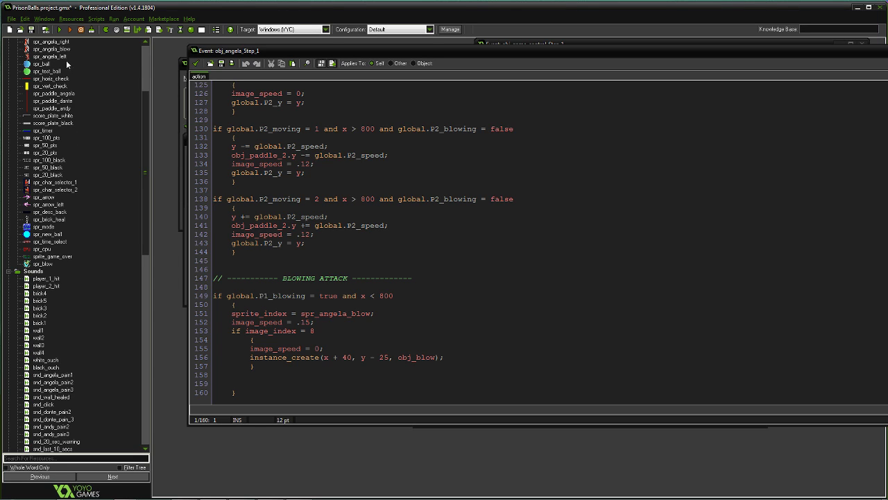
drag(148, 127, 144, 100)
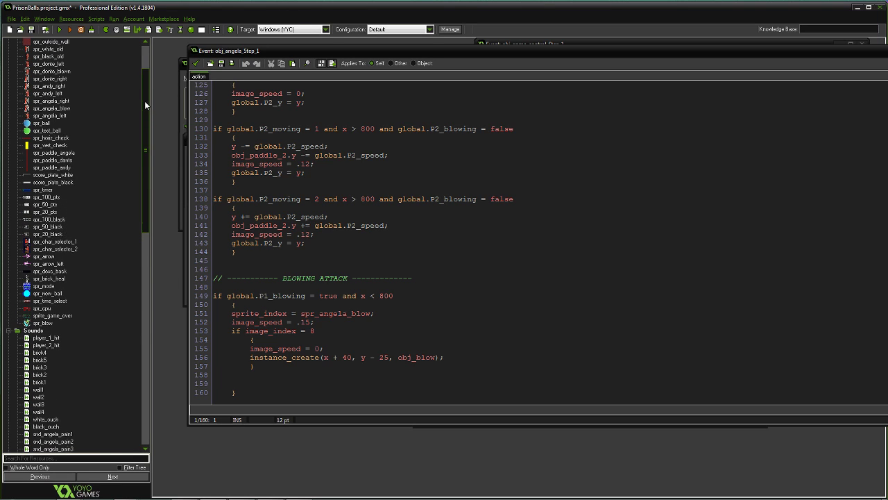
double_click(52, 108)
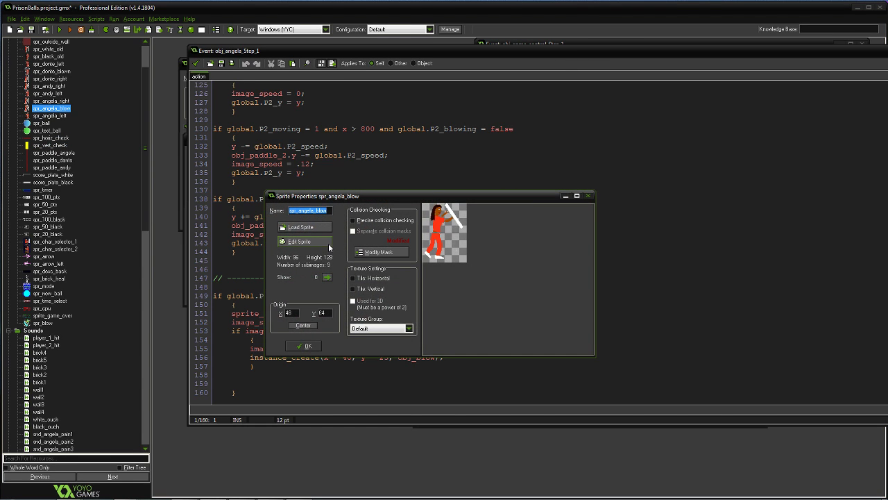
click(324, 240)
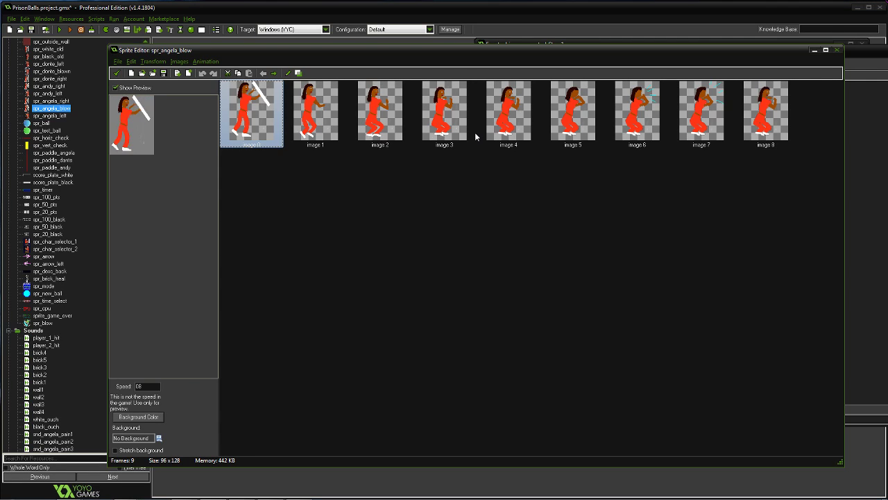
click(118, 74)
click(305, 345)
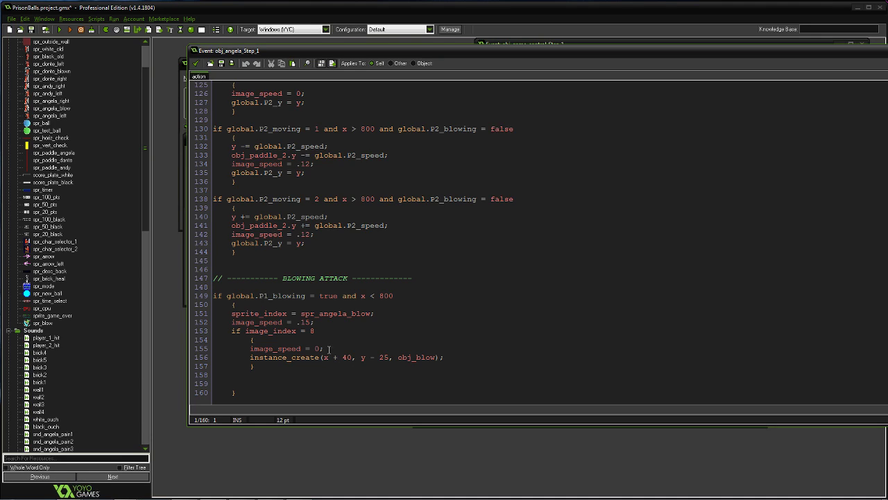
- Add "image_index = 8;" below "image_speed = 0;" in the blowing attack's image_index check and save the code
click(329, 348)
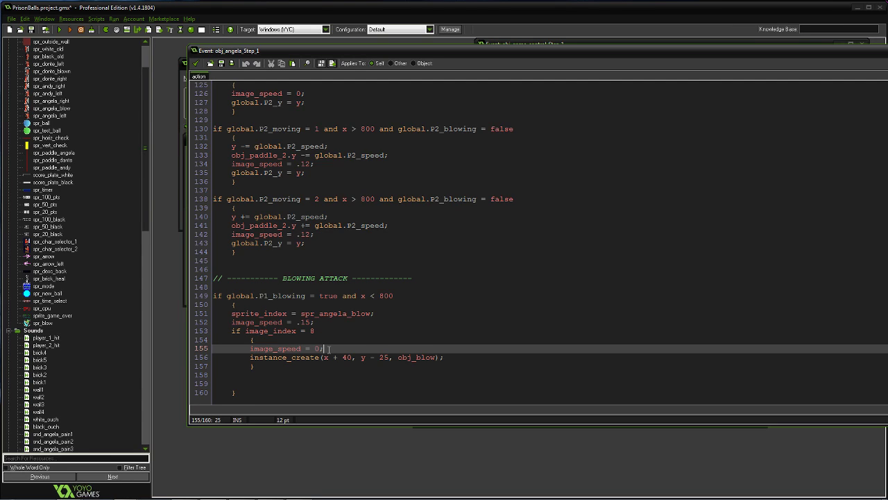
key(Return)
text(image)
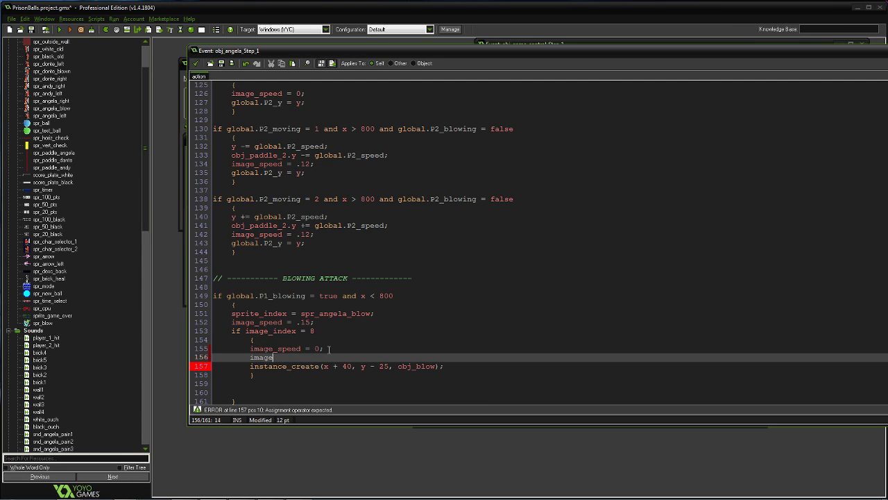
text(_)
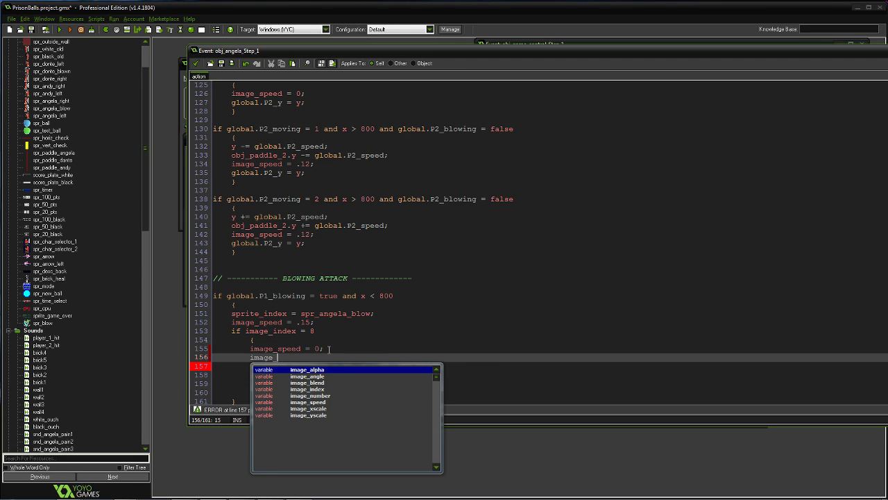
text(index = )
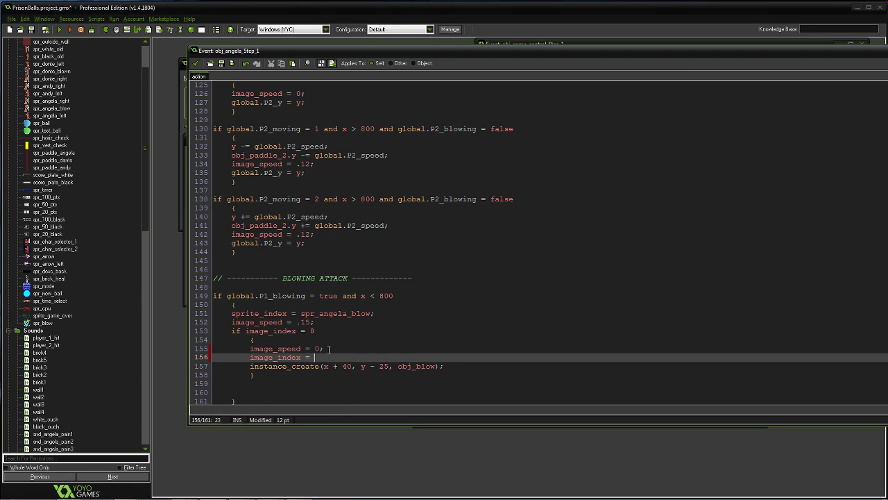
text(8;)
scroll(349, 201, down, 1)
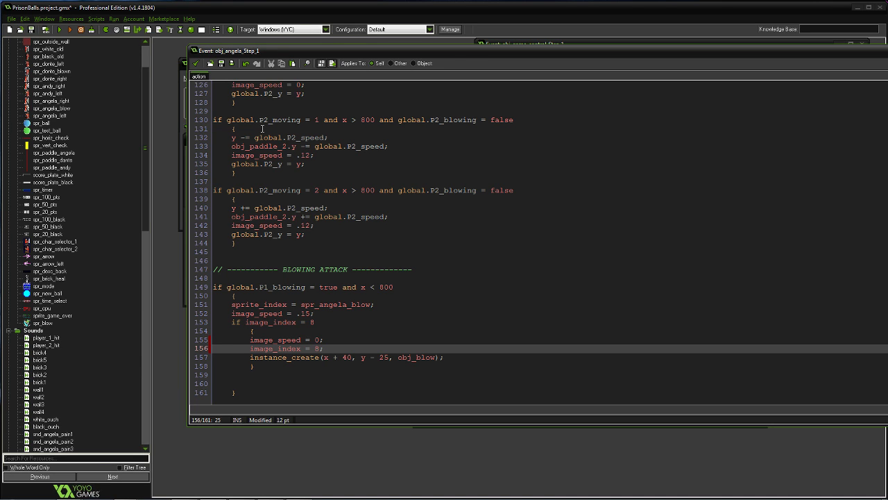
click(196, 63)
- Run the game, choose Angela as Player One, test her movement and blowing in a match, and close the game
click(59, 30)
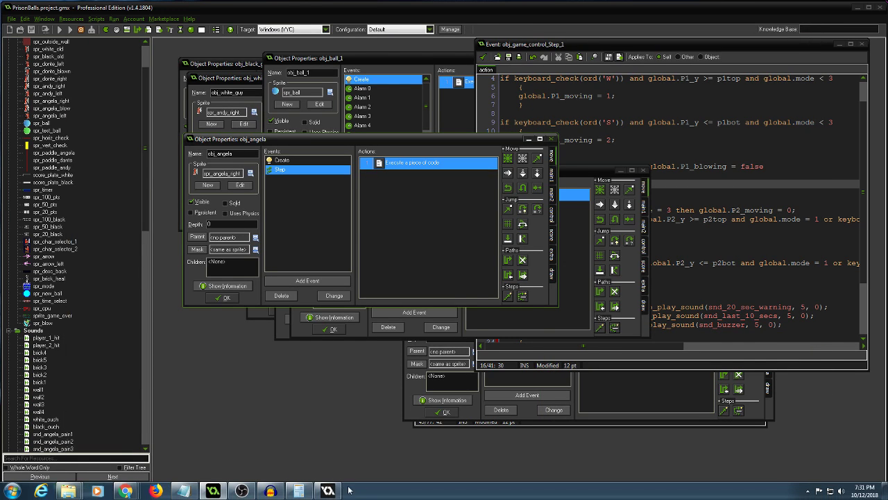
click(331, 490)
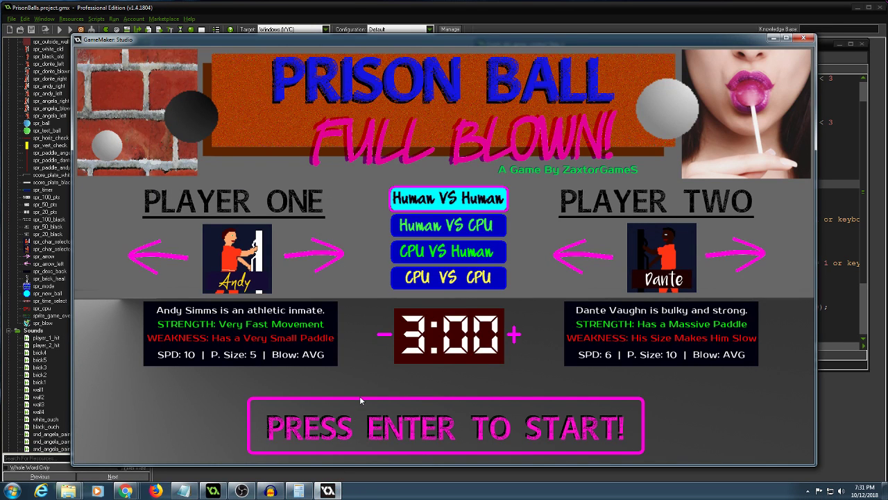
click(332, 265)
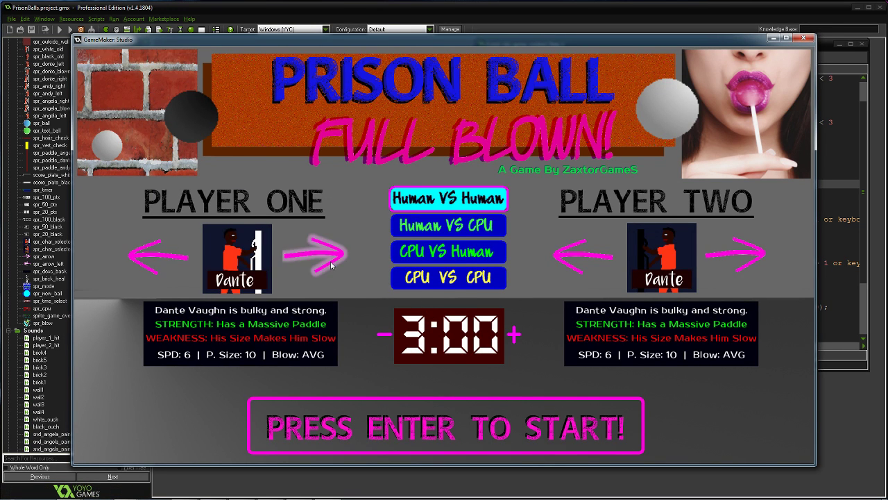
click(331, 264)
click(376, 430)
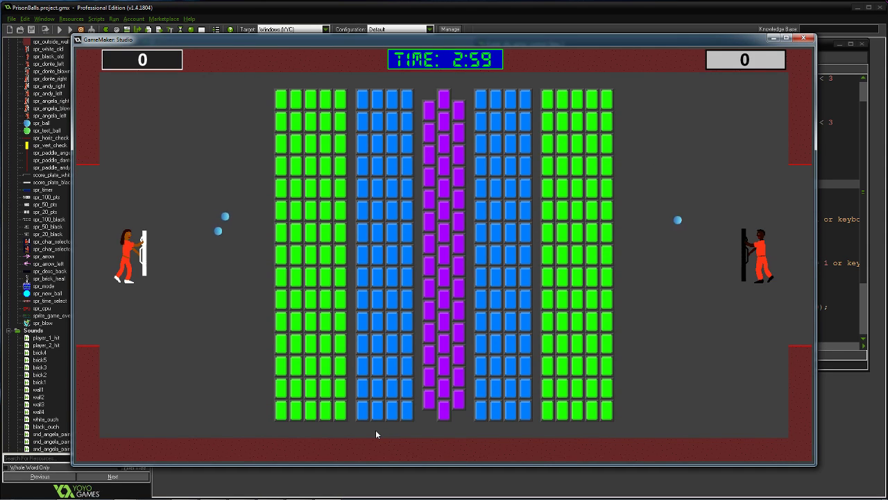
key(w)
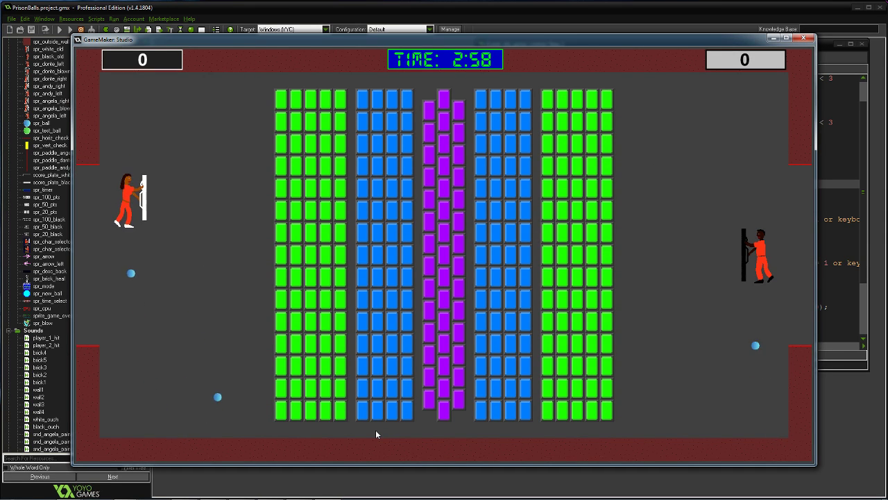
key(s)
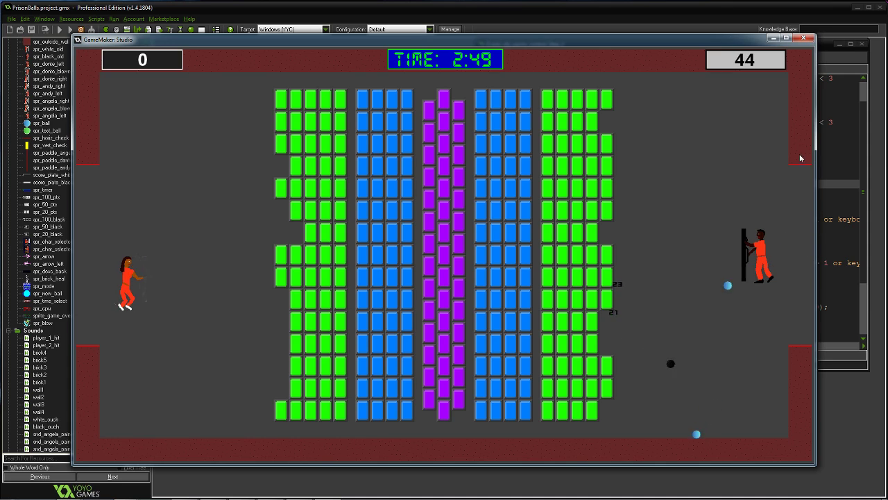
click(805, 39)
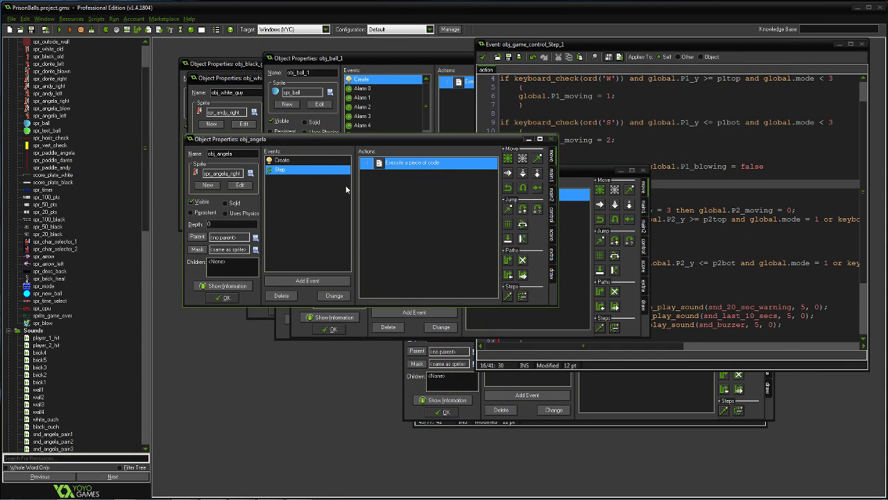
- Add "and !instance_exists(obj_blow)" to the Player 1 blowing attack condition in obj_angela's Step code and save it
double_click(401, 163)
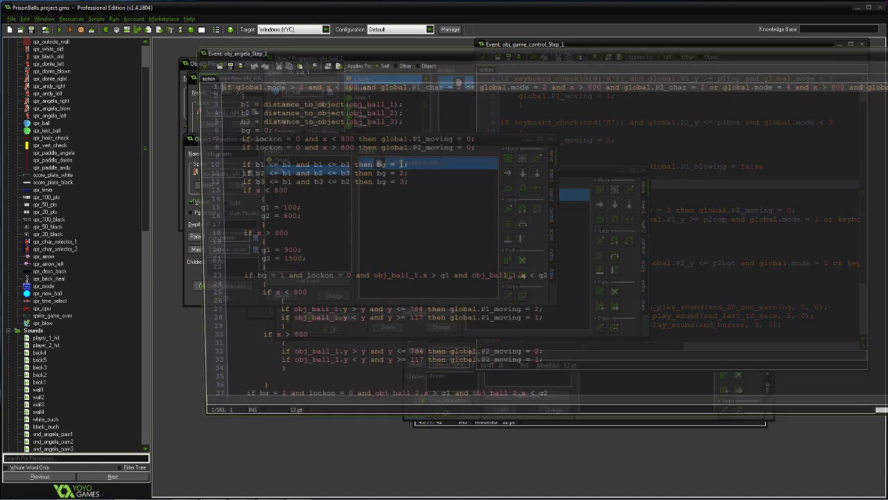
drag(604, 50, 458, 37)
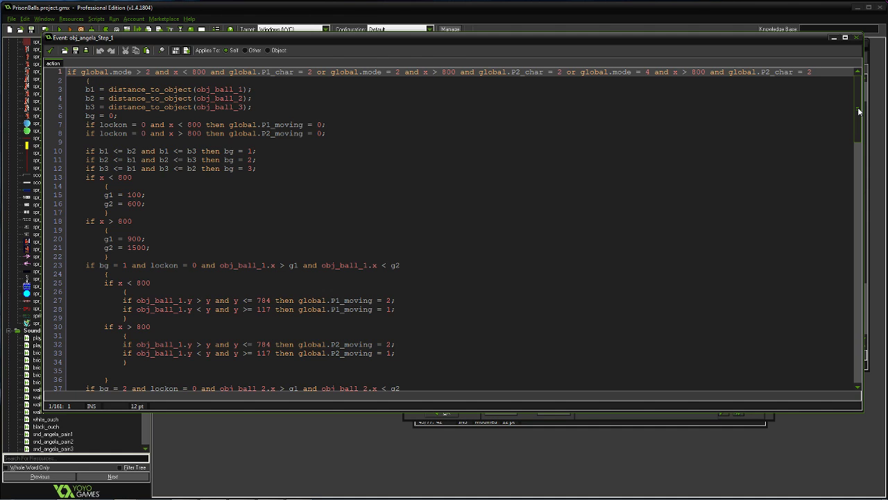
drag(858, 111, 840, 333)
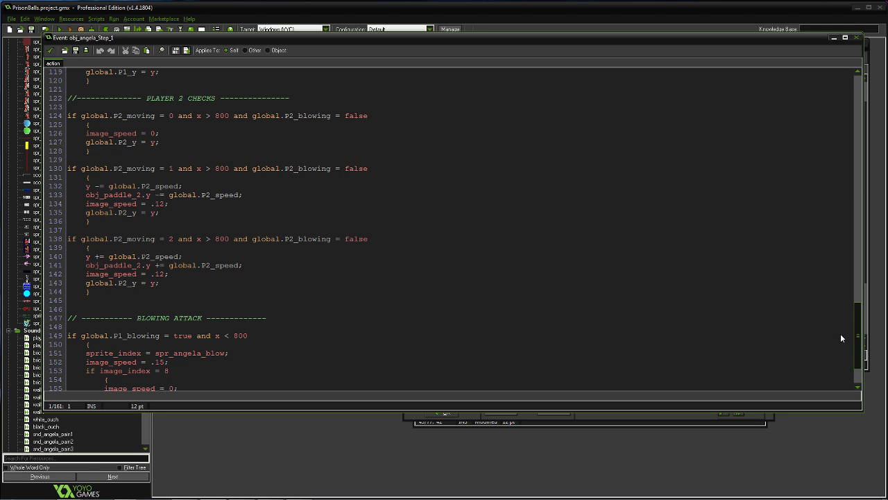
drag(840, 333, 834, 355)
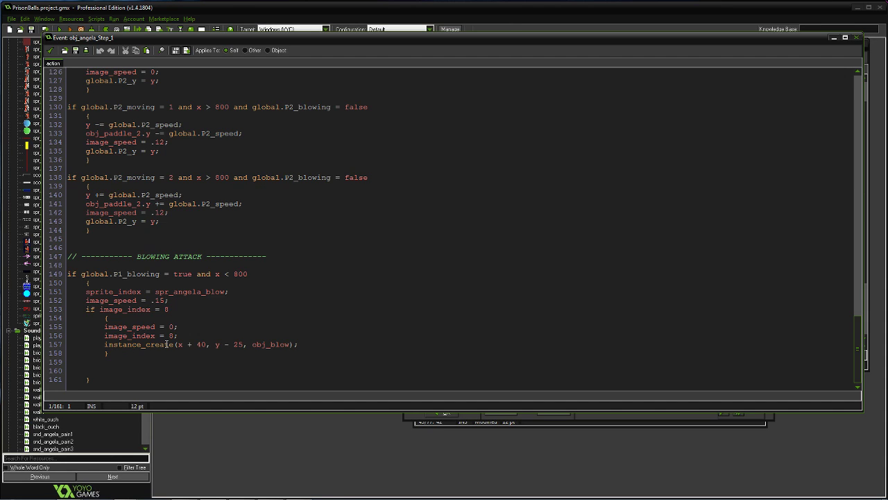
click(254, 275)
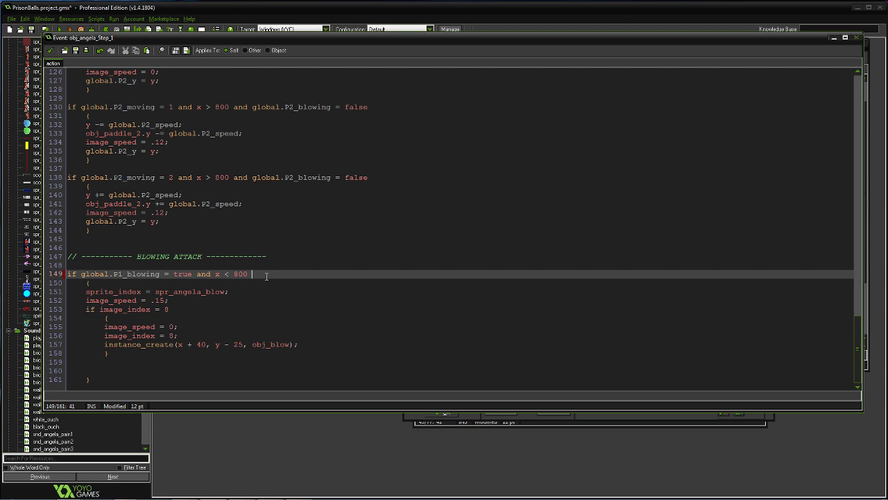
text(and !)
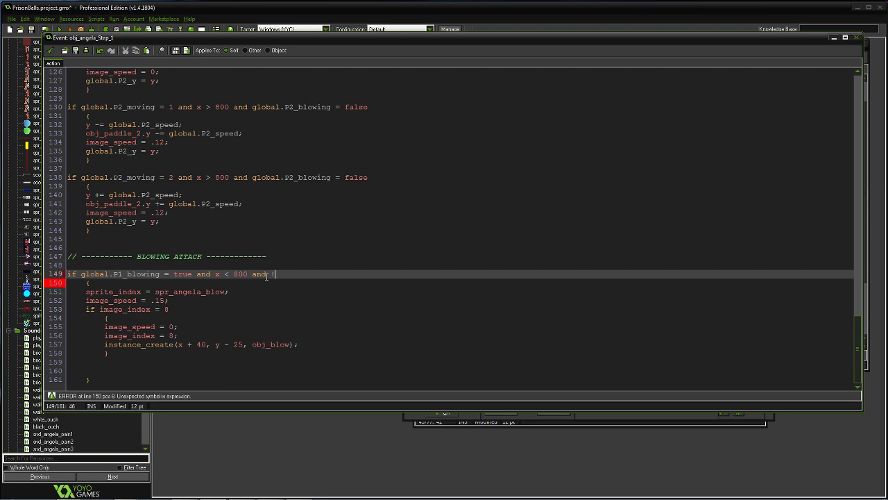
text(instance_exists)
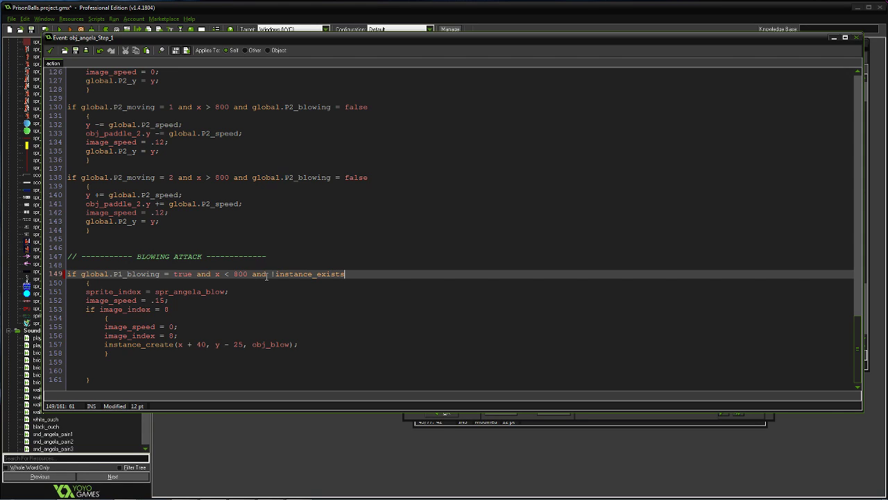
text((obj_)
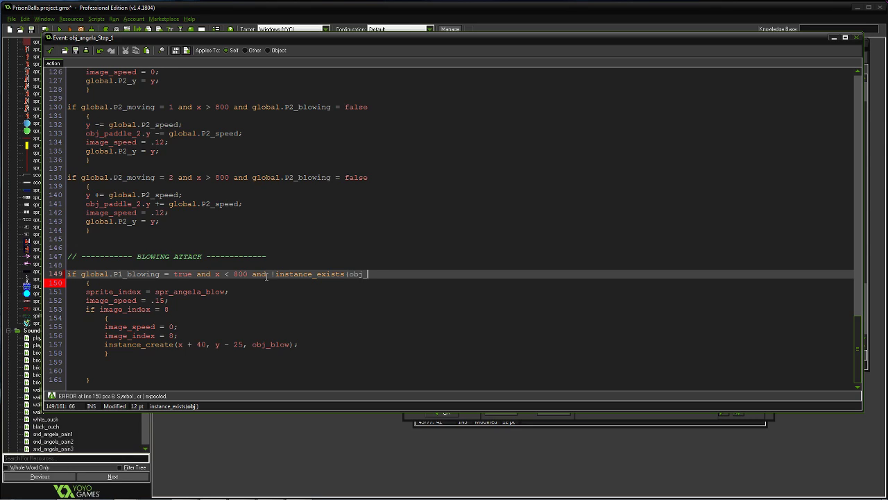
text(blow))
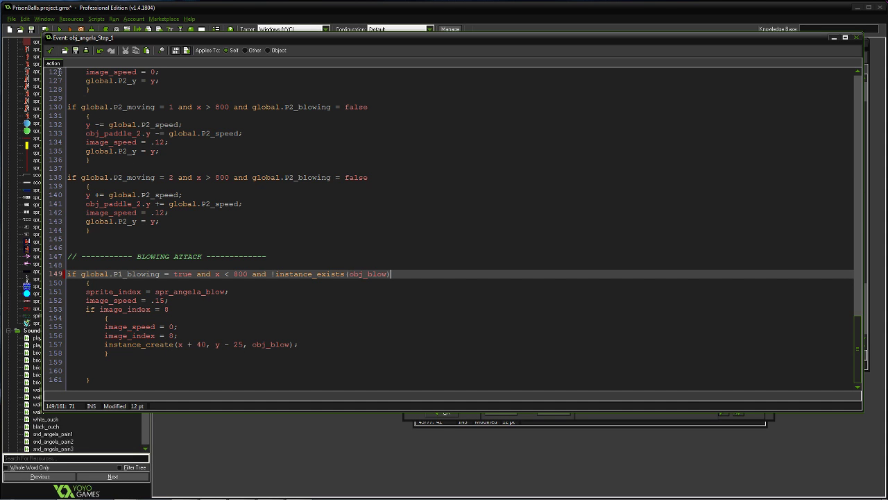
click(50, 50)
- Test the obj_blow existence check by running a match with Angela as Player One, moving and blowing, and close the game
click(59, 29)
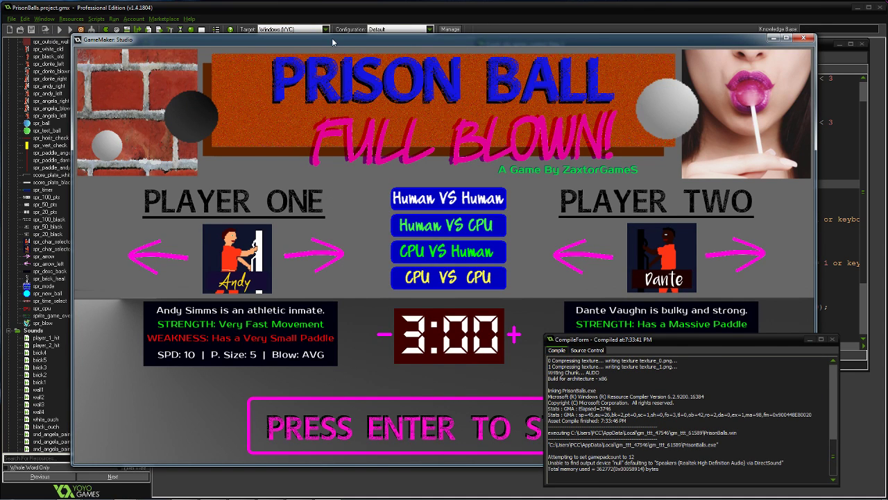
click(332, 42)
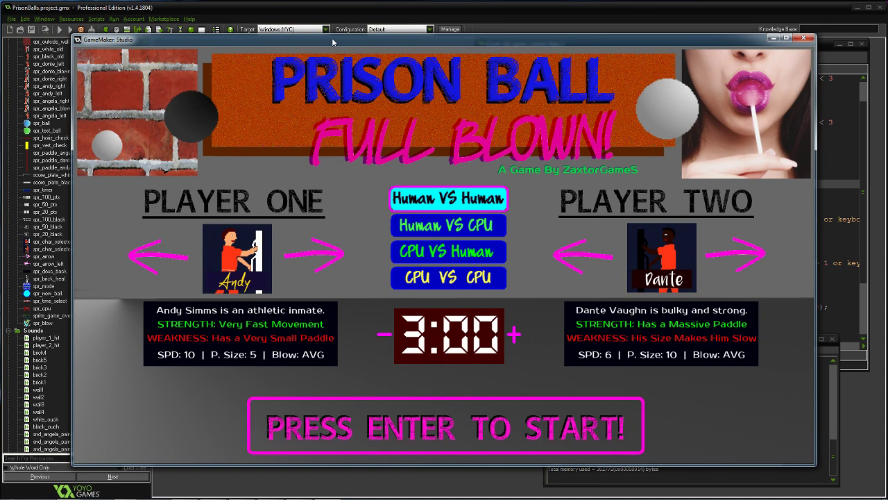
click(325, 259)
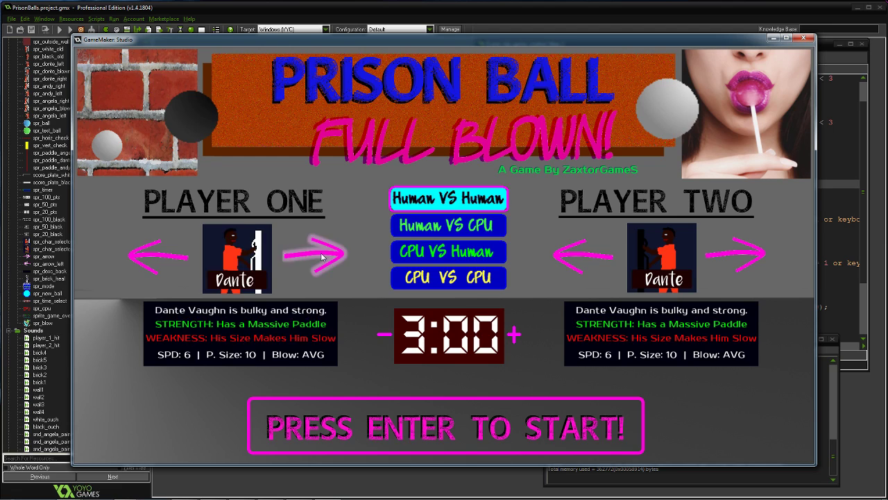
click(324, 259)
click(370, 414)
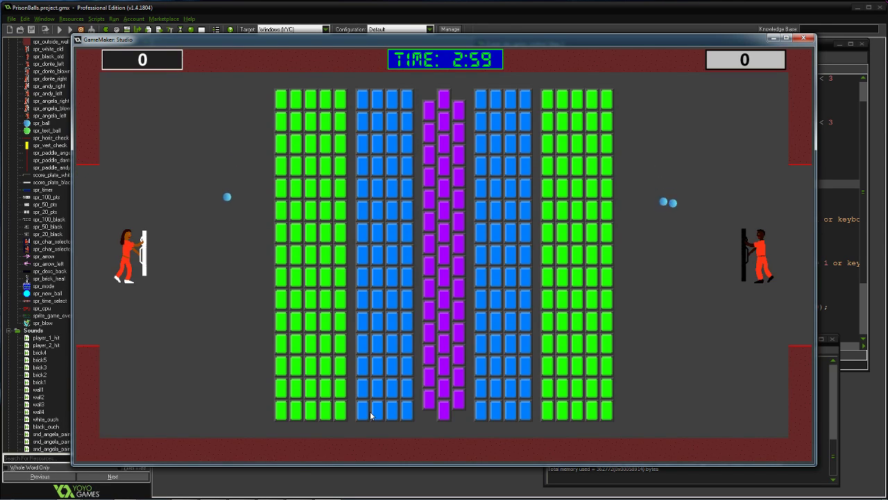
key(w)
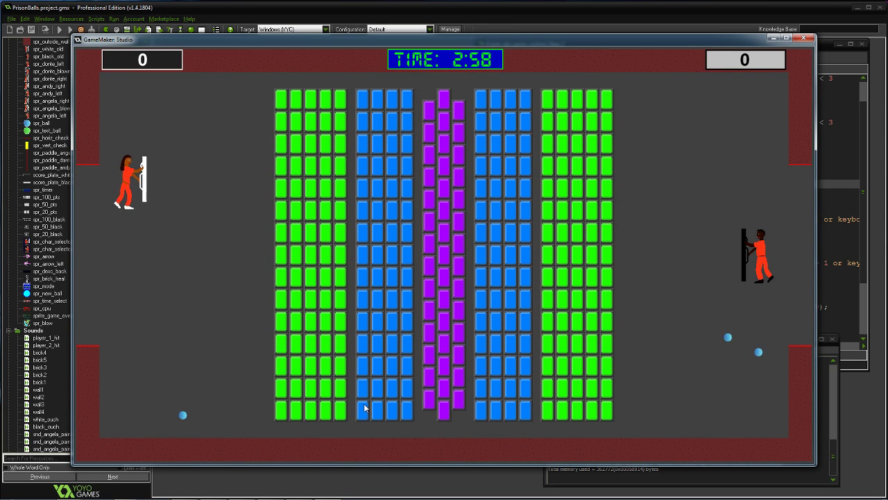
key(s)
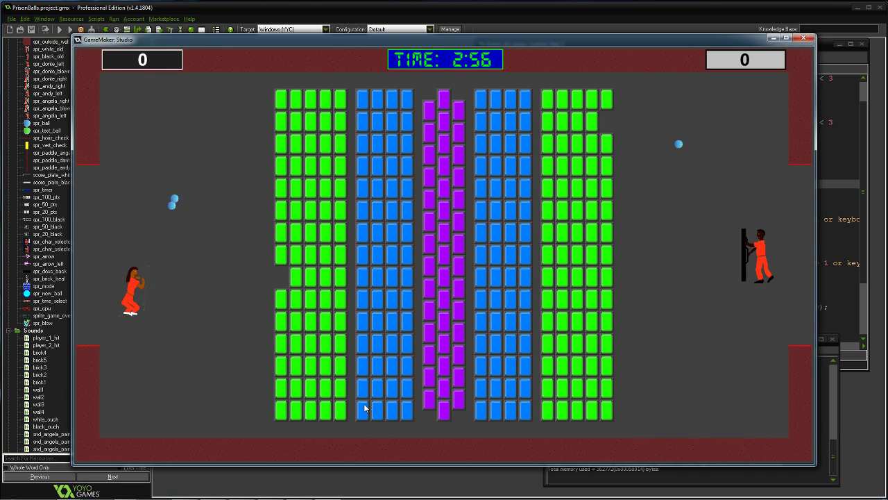
key(a)
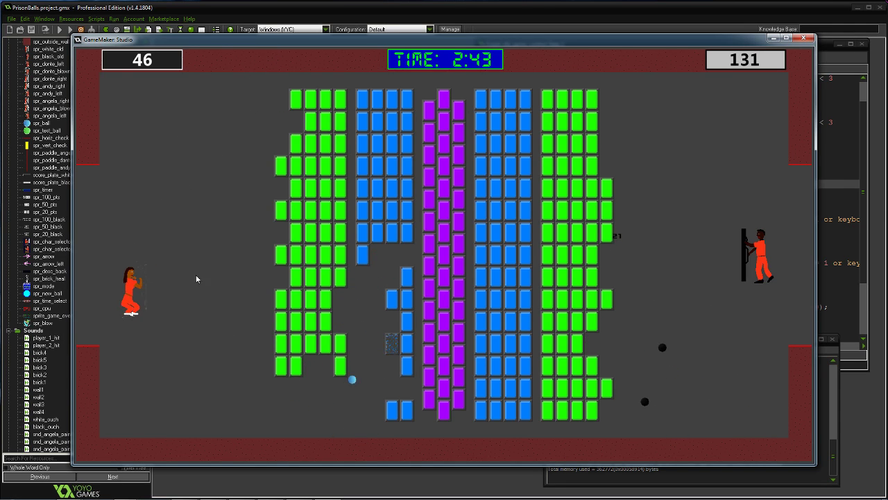
click(804, 38)
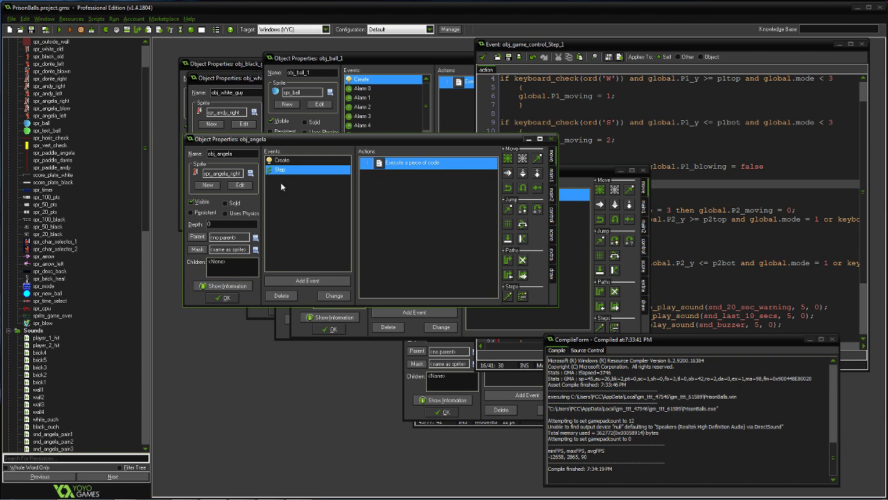
- Move "instance_create(x + 40, y - 25, obj_blow);" above "image_speed = 0;" in the blowing attack's image_index check in obj_angela's Step code
double_click(380, 164)
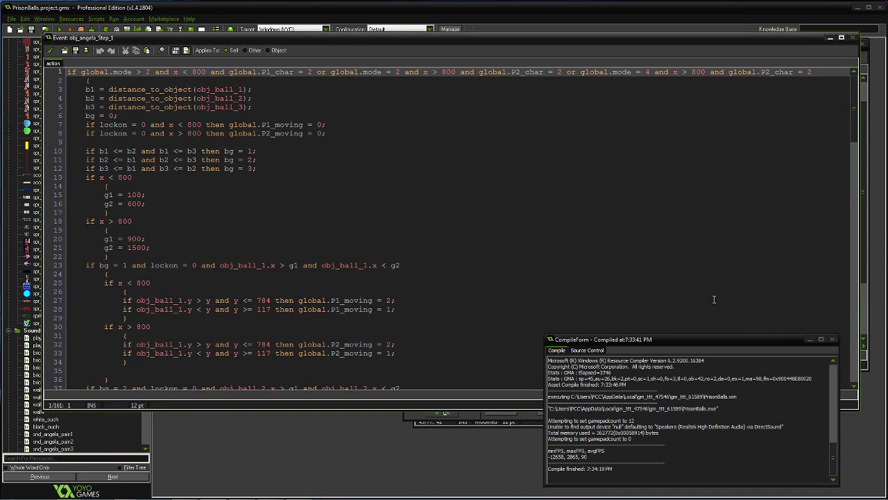
click(833, 339)
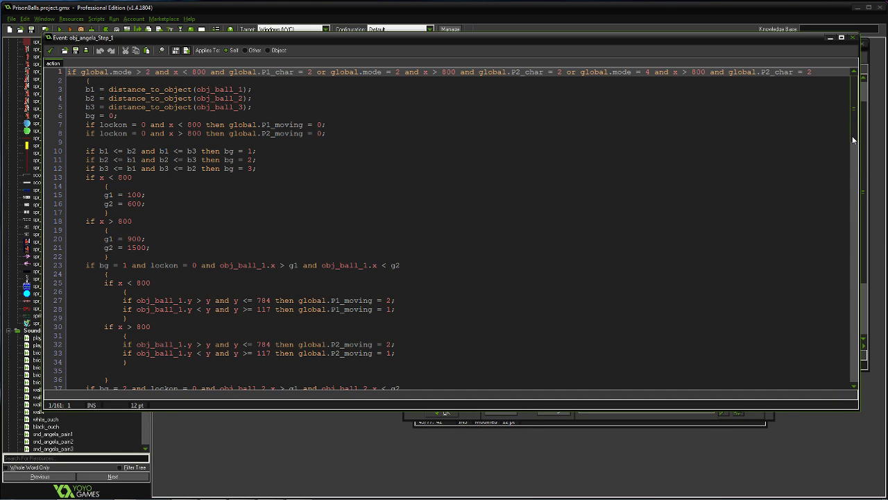
drag(853, 140, 847, 378)
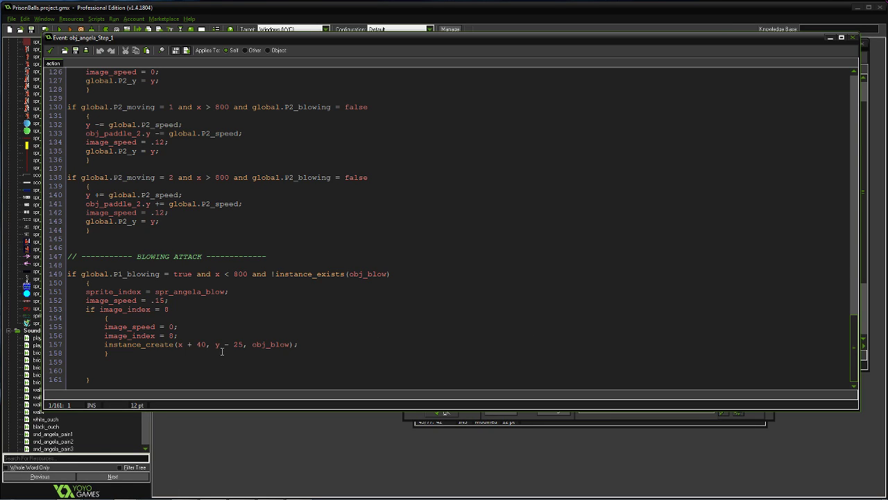
drag(103, 344, 303, 352)
key(ctrl+c)
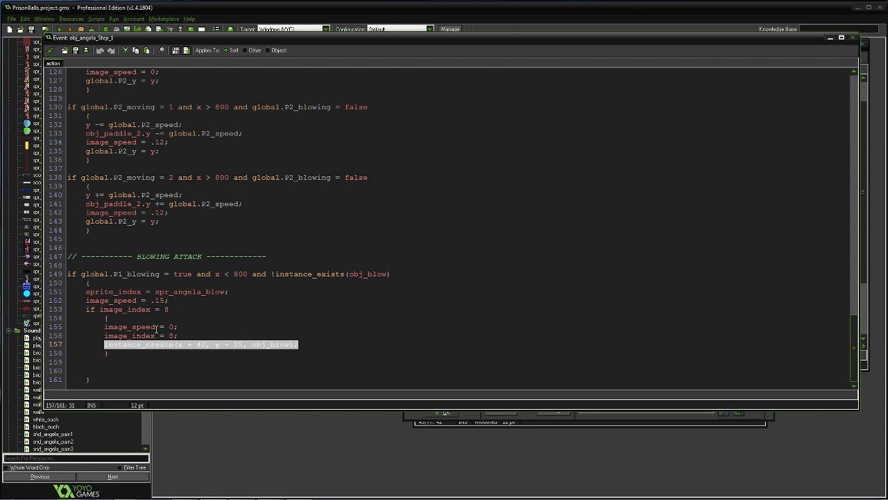
click(105, 326)
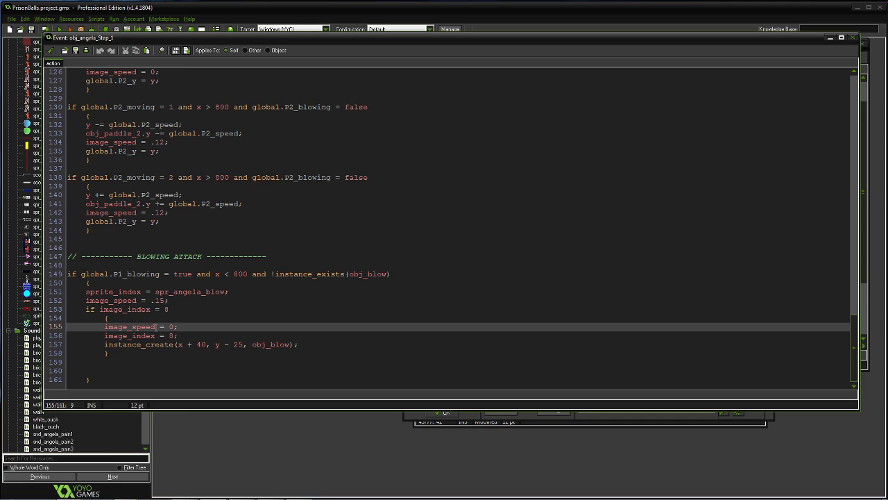
key(Return)
key(Up)
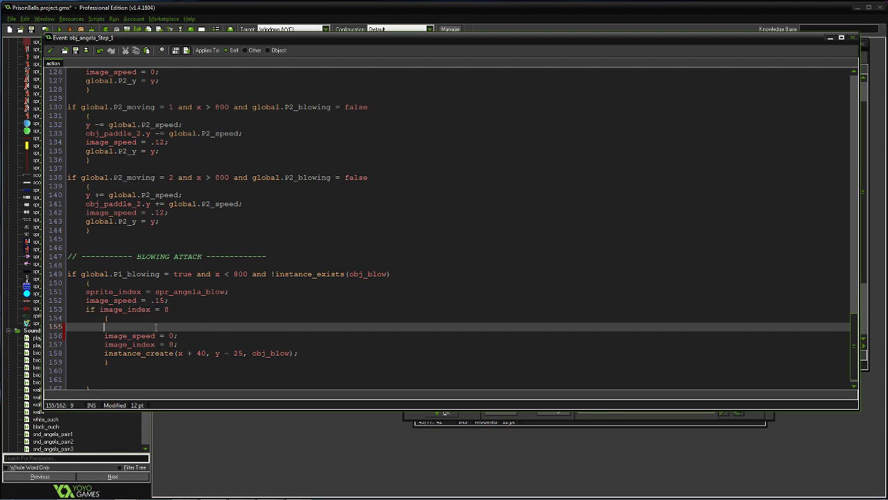
key(ctrl+v)
drag(298, 353, 104, 354)
key(Delete)
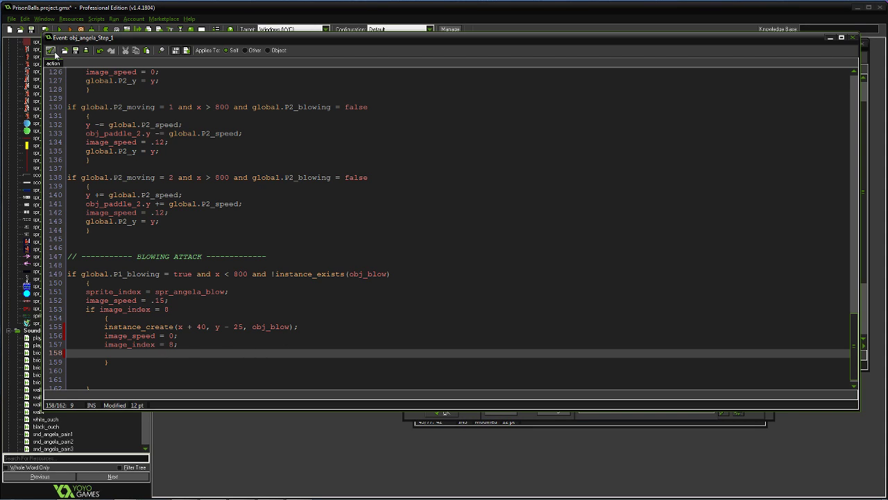
- Run the game with the reordered code, choose Angela as Player One, test her blowing in a match, and close the game
drag(139, 40, 131, 62)
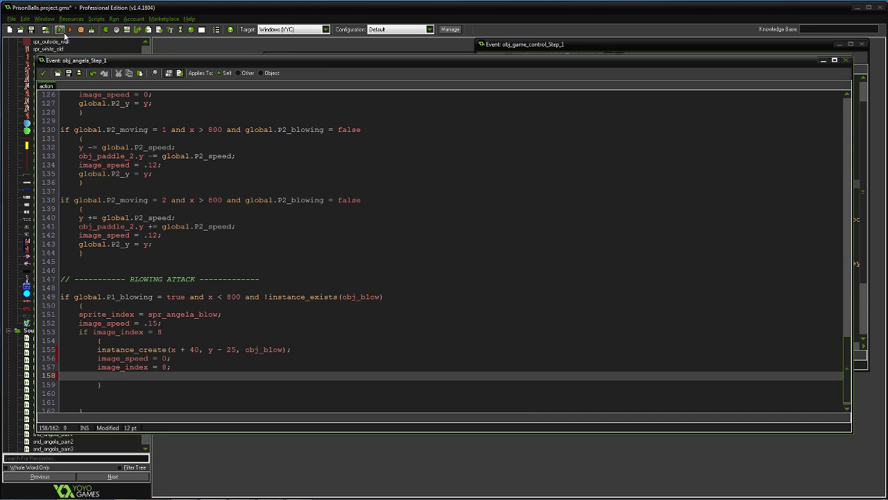
key(F5)
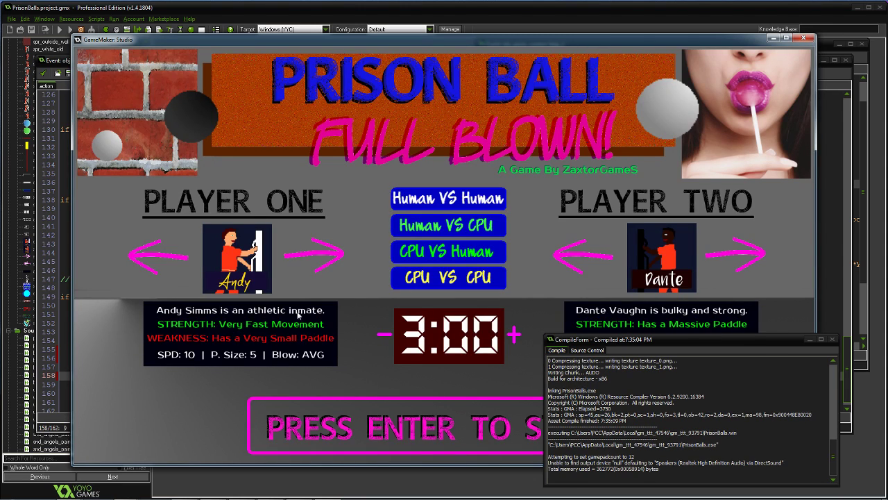
click(299, 255)
click(299, 255)
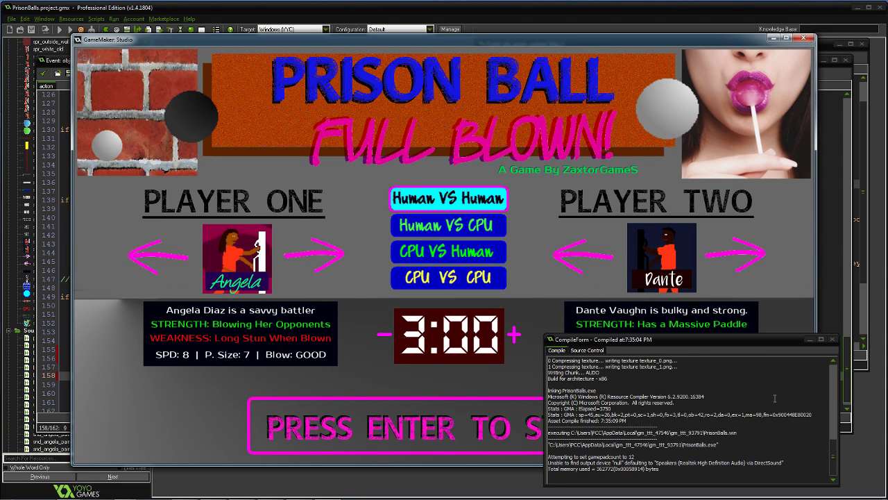
click(846, 364)
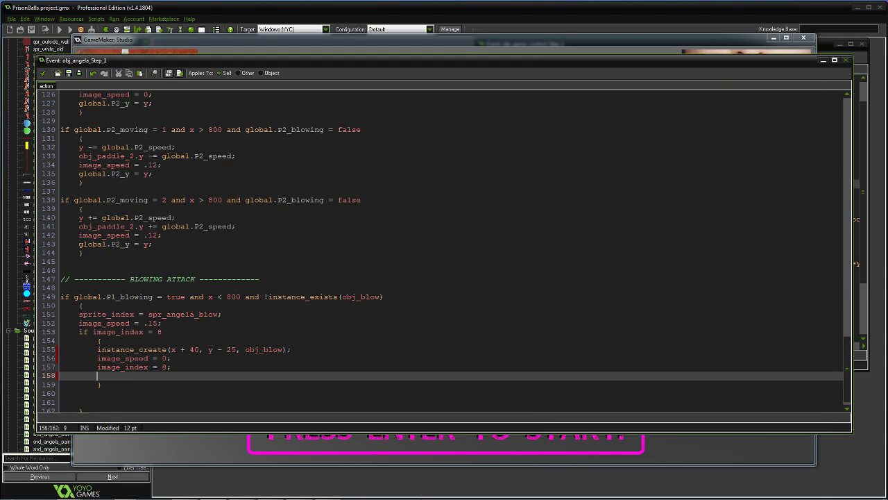
click(214, 491)
key(Return)
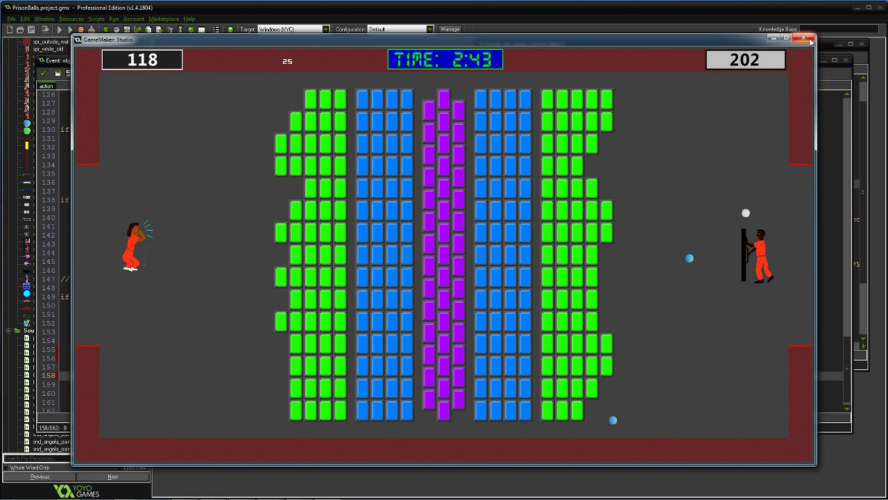
click(808, 39)
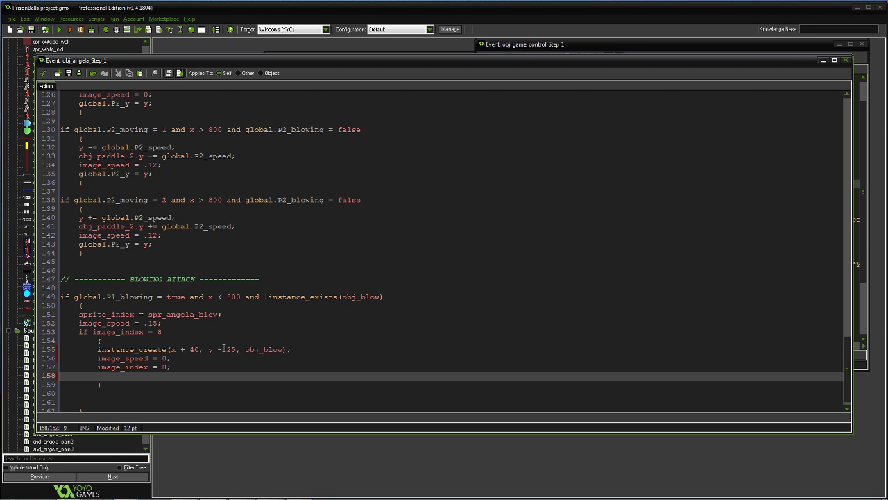
- Add "blowing = false;" below "lockon = 0;" in obj_angela's Create code
drag(339, 60, 574, 104)
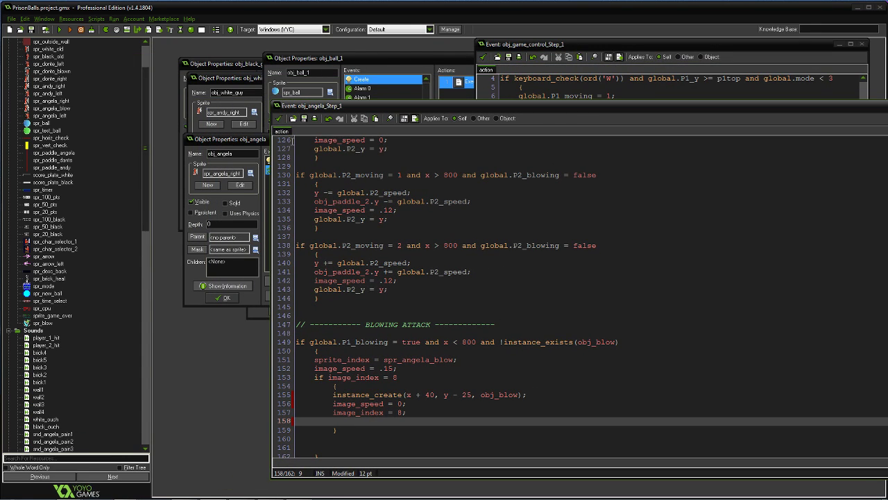
click(256, 140)
drag(255, 140, 162, 122)
click(189, 142)
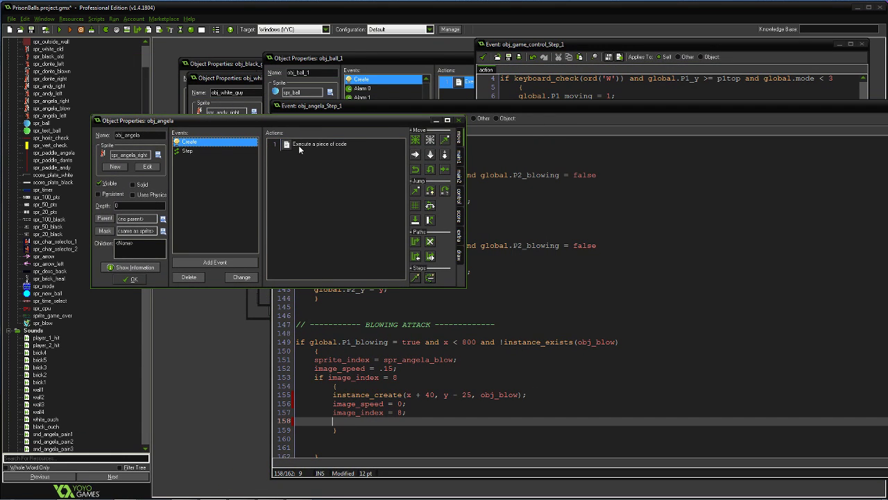
double_click(299, 145)
click(284, 185)
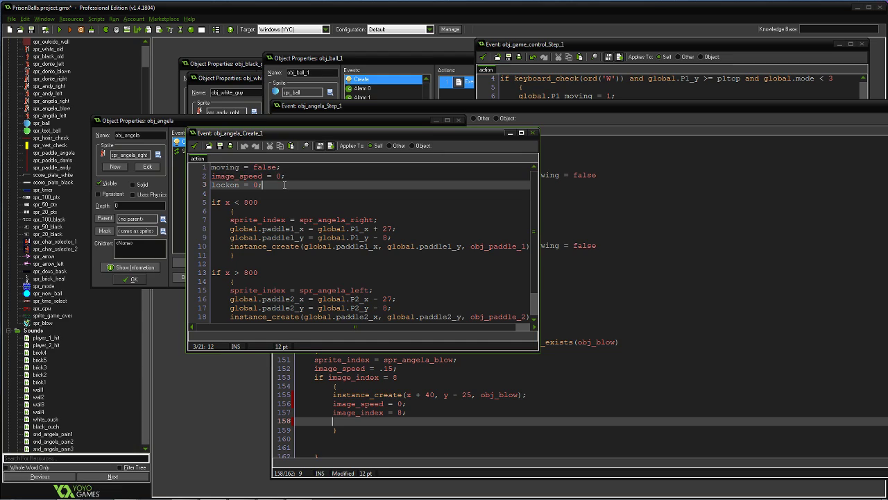
key(Return)
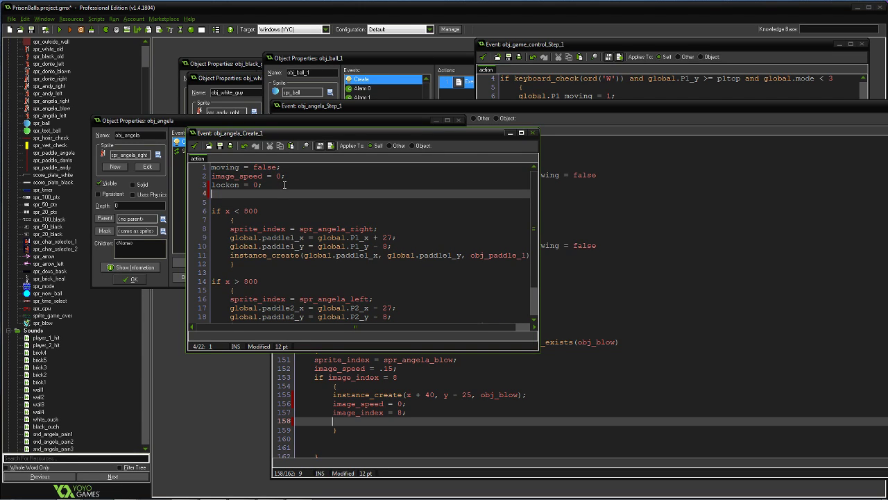
text(blowing)
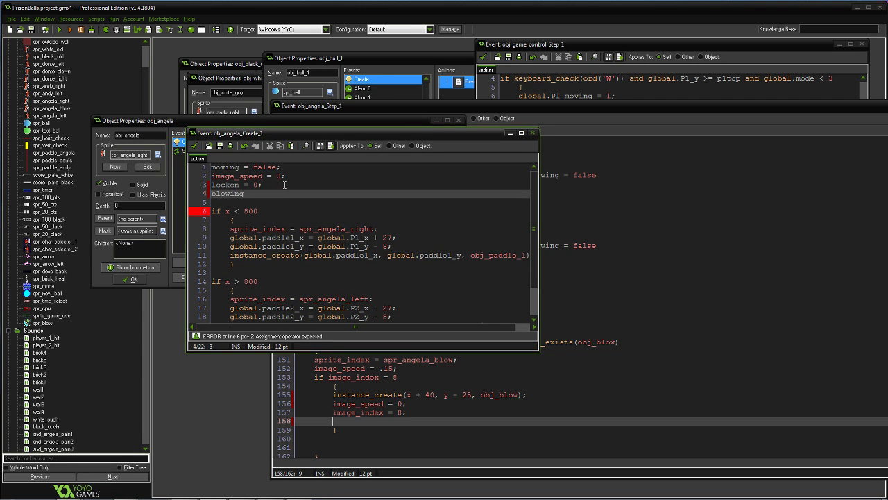
text( = flase)
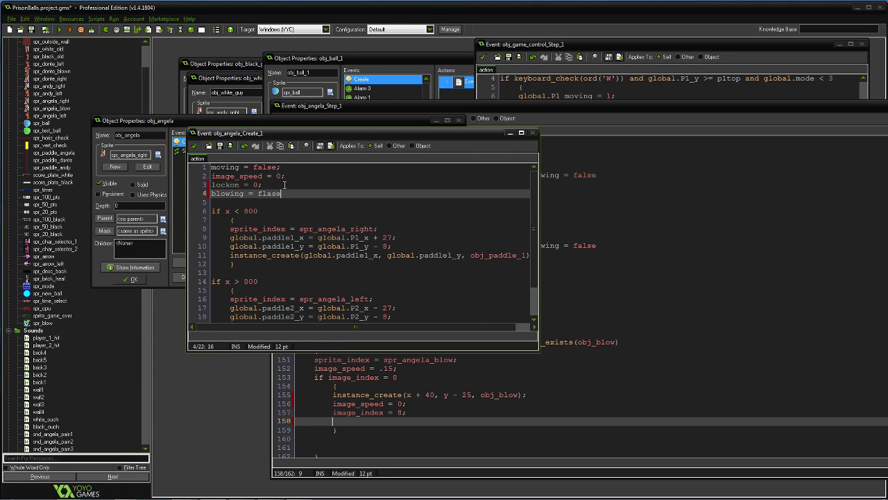
key(BackSpace)
key(BackSpace)
key(BackSpace)
text(lse;)
- In obj_angela's Step blowing attack, append "then blowing = true;" to the image_index = 8 check and put "if blowing = true" before the obj_blow creation block
drag(315, 133, 195, 67)
drag(464, 110, 431, 84)
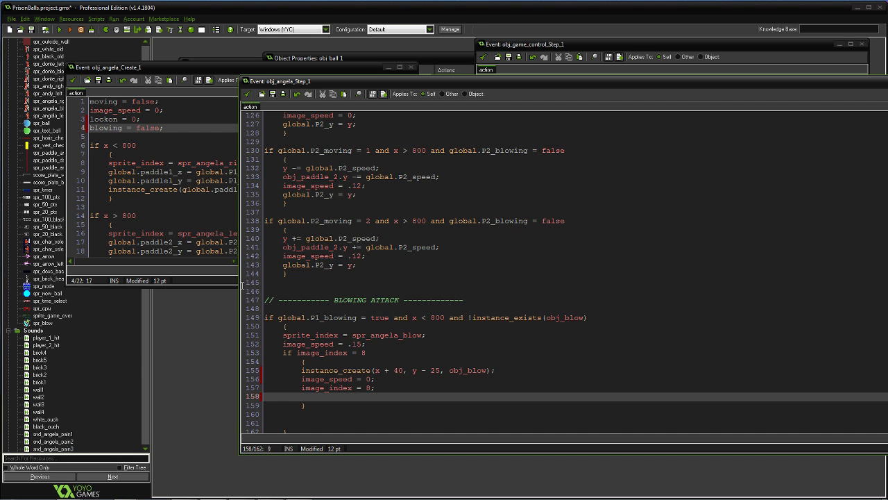
drag(534, 81, 494, 65)
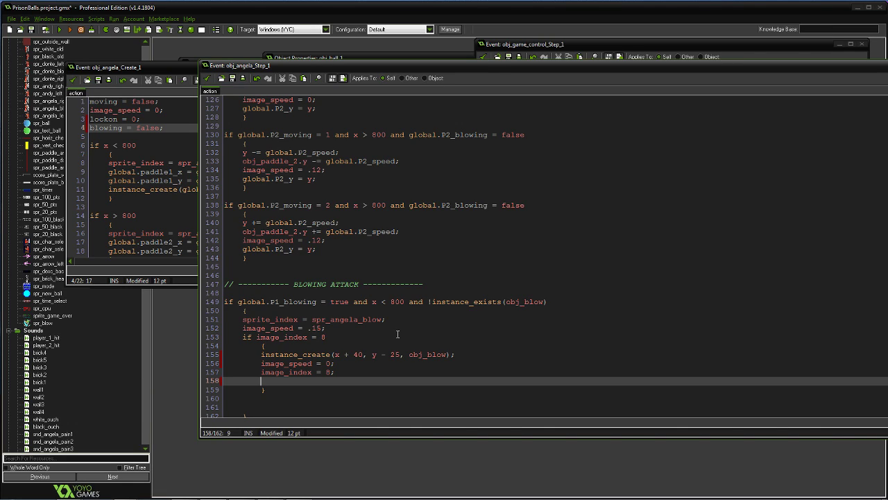
click(350, 336)
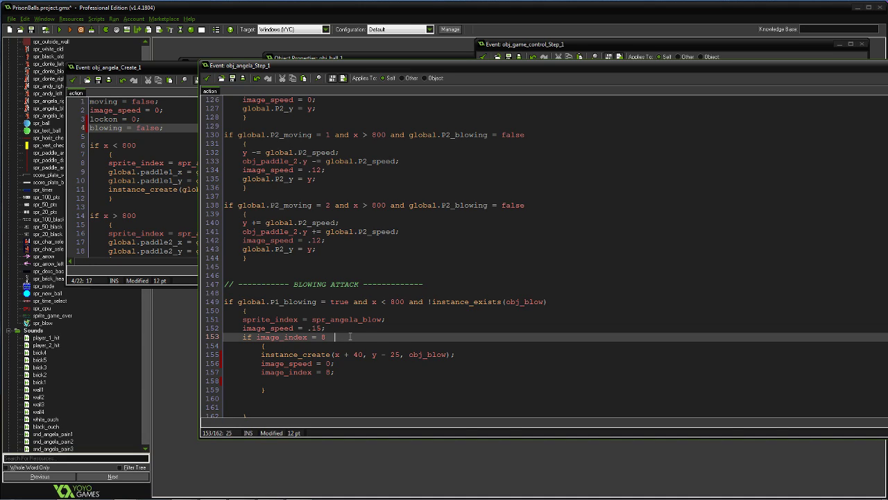
text(then blow)
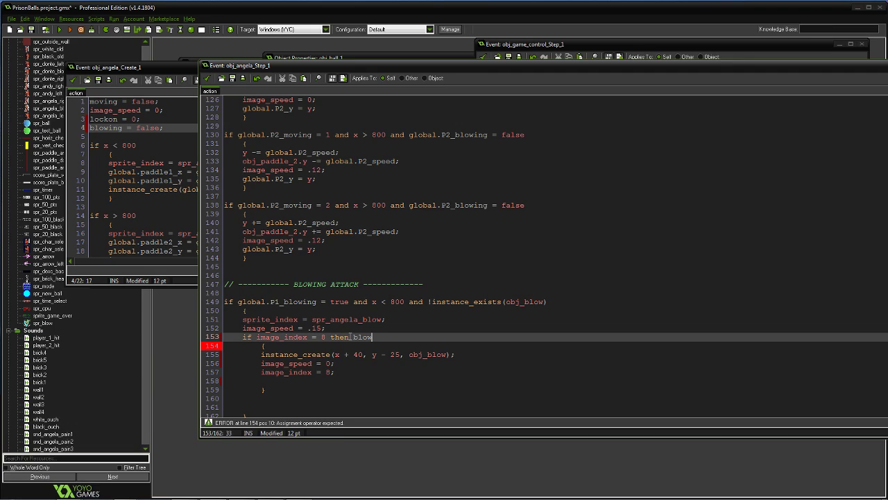
text(ing = true)
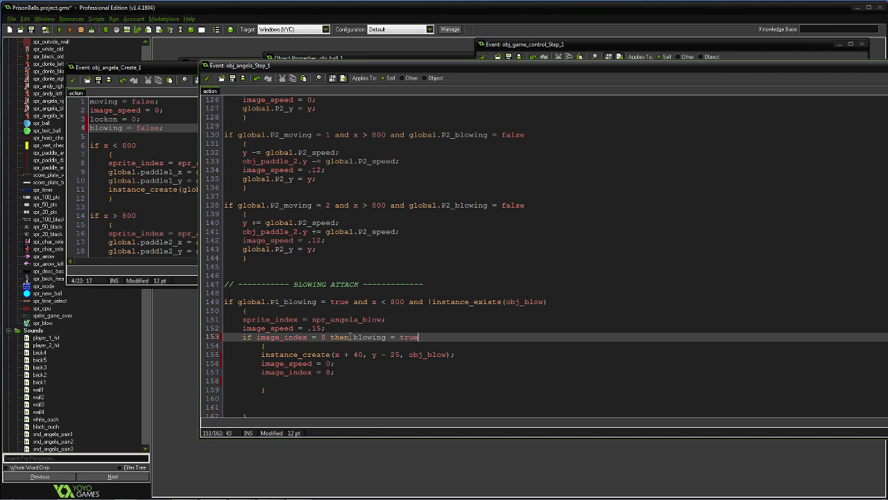
text(;)
click(262, 346)
click(441, 336)
key(Return)
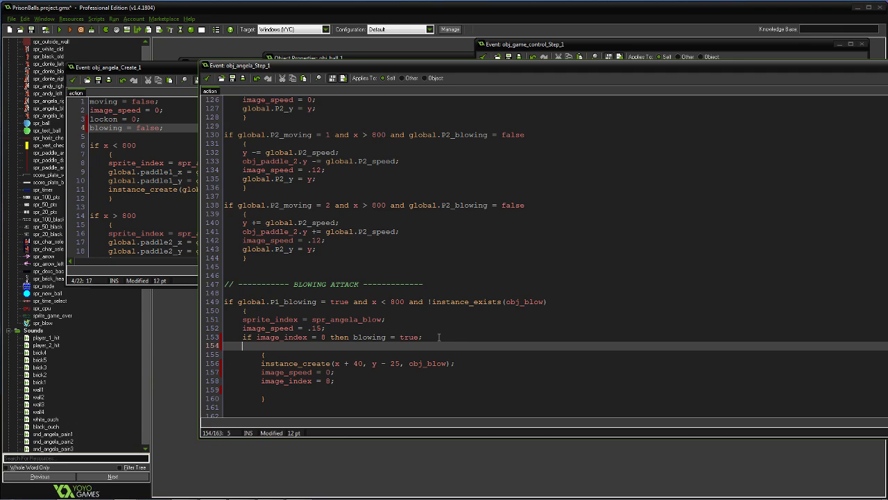
text(if blowing = true)
- Run the game with the new blowing variable, choose Angela as Player One, test moving and blowing in a match, and close the game
click(60, 29)
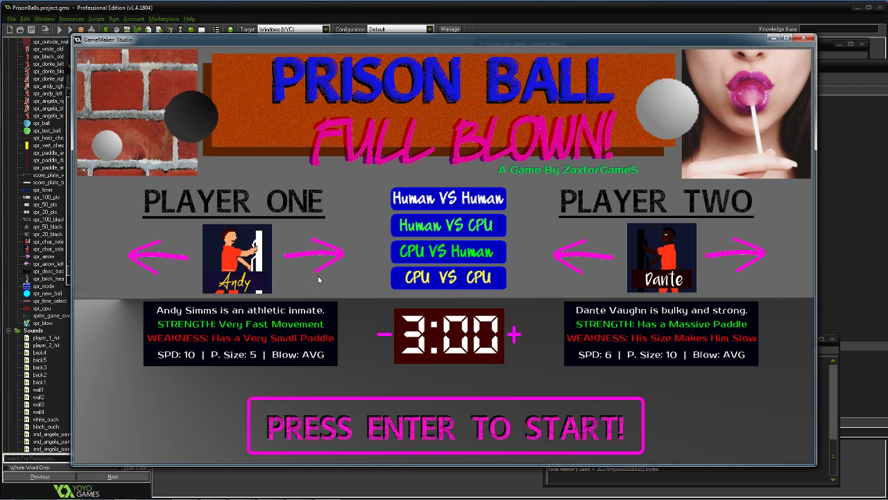
click(316, 255)
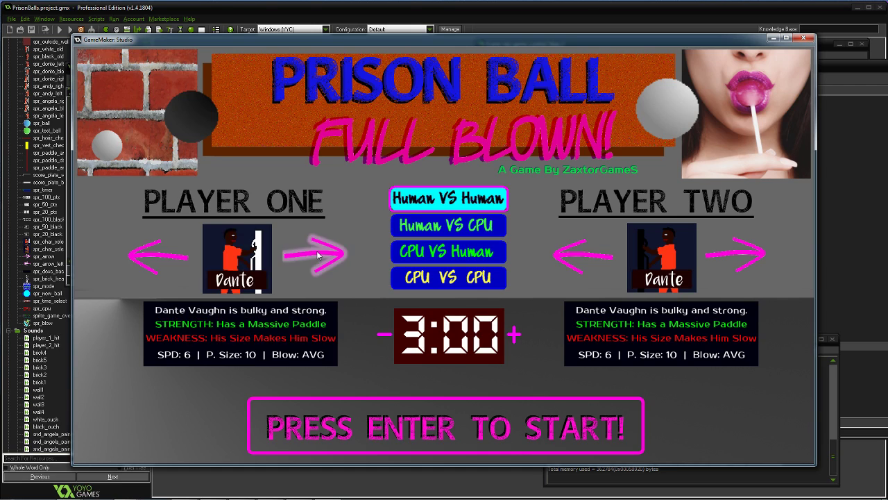
click(316, 255)
key(Return)
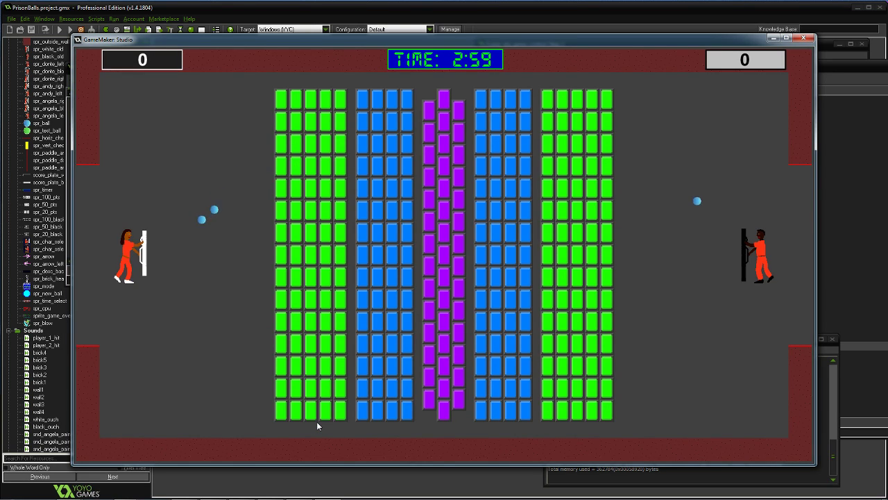
key(s)
key(w)
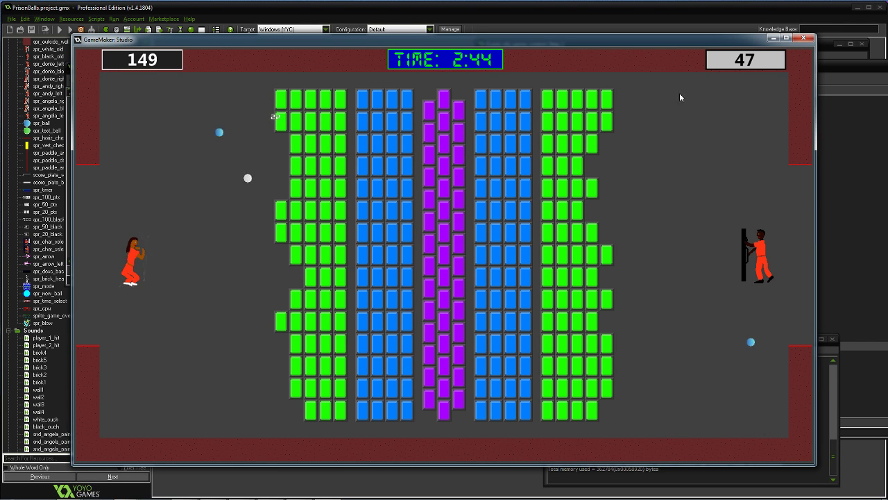
drag(678, 41, 887, 38)
drag(482, 36, 574, 30)
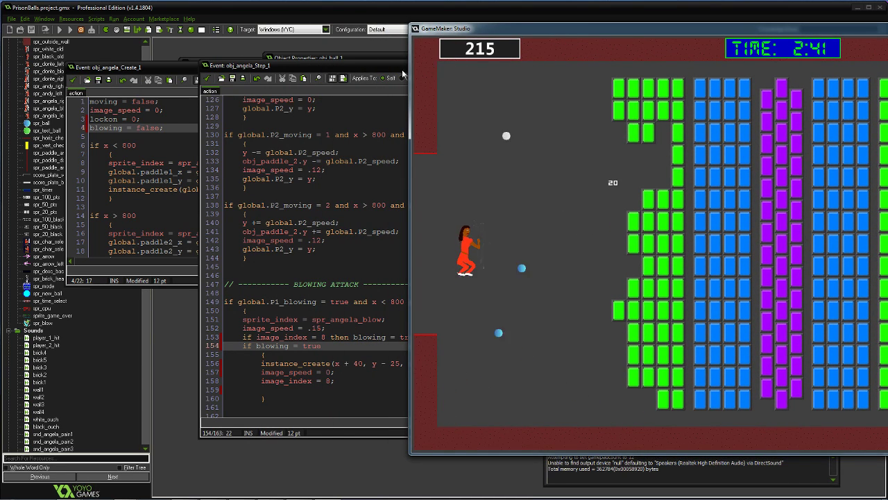
drag(378, 68, 266, 52)
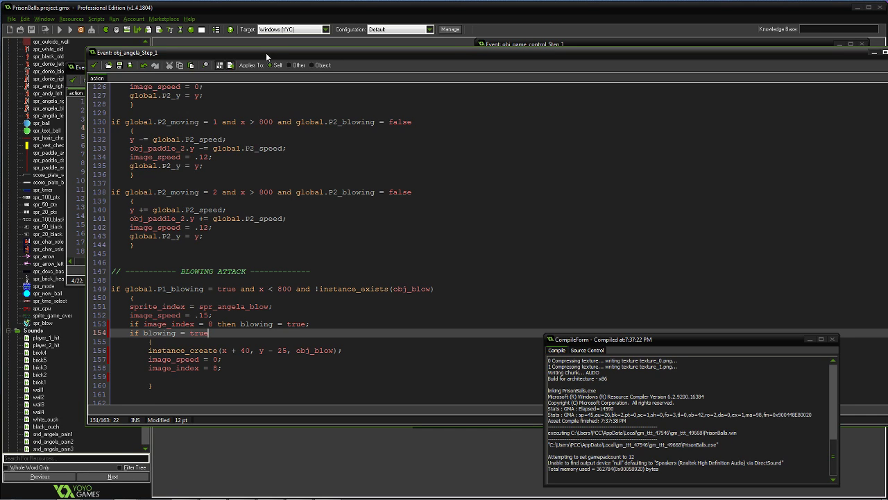
drag(266, 53, 252, 61)
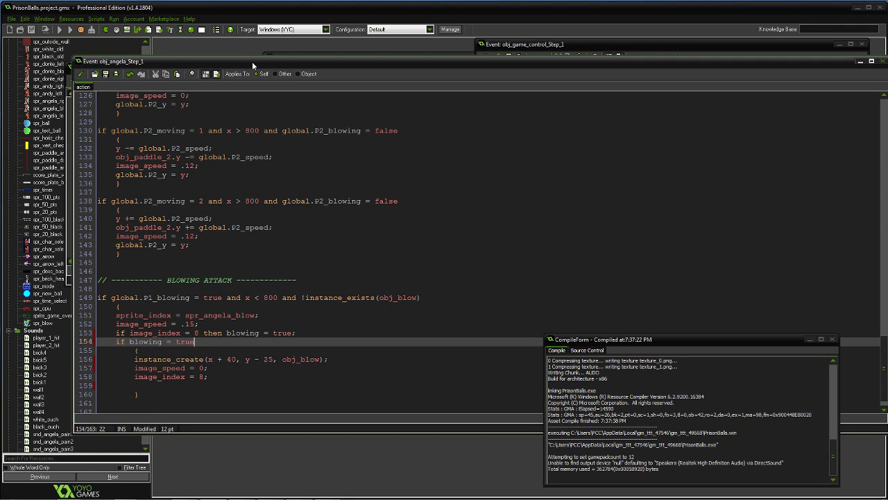
click(833, 340)
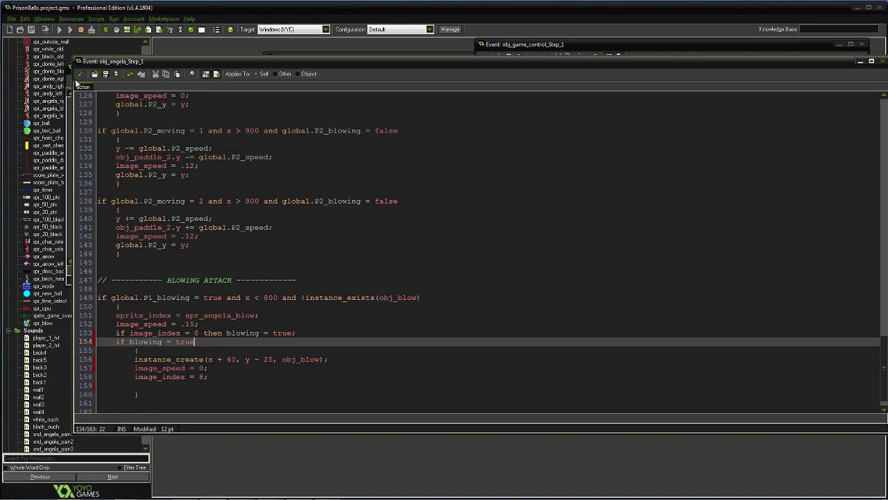
- Review obj_angela's Step code, from the blowing attack through the ball-tracking logic to the Player 1 movement checks
drag(73, 79, 398, 108)
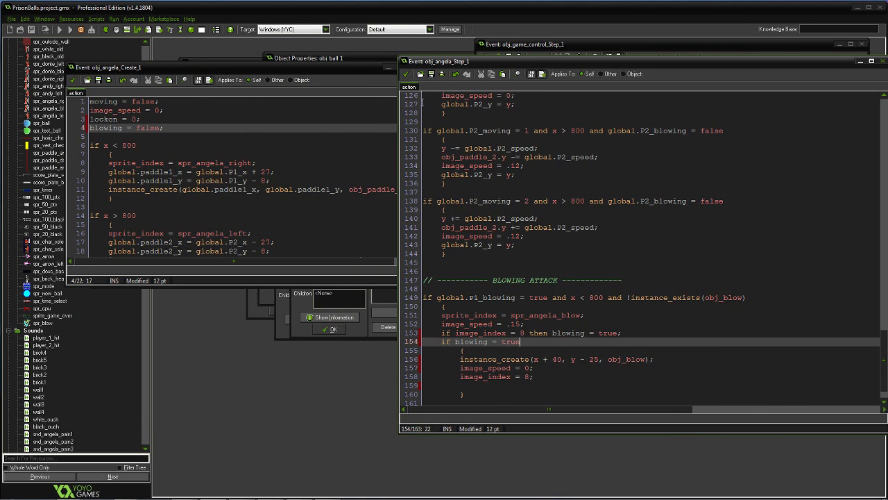
drag(531, 66, 240, 55)
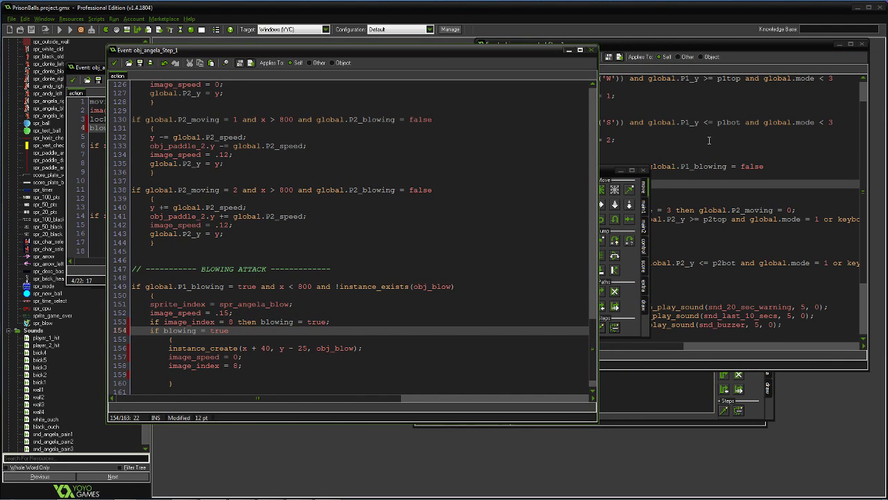
drag(592, 336, 593, 317)
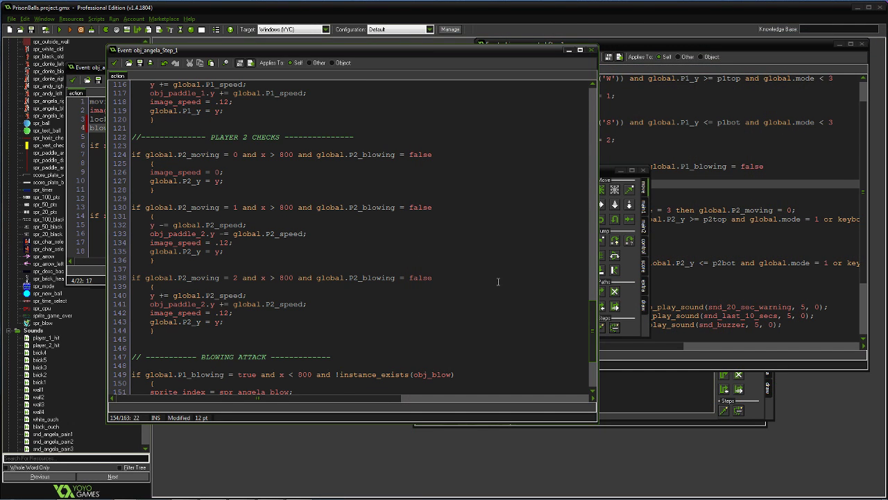
drag(589, 311, 594, 203)
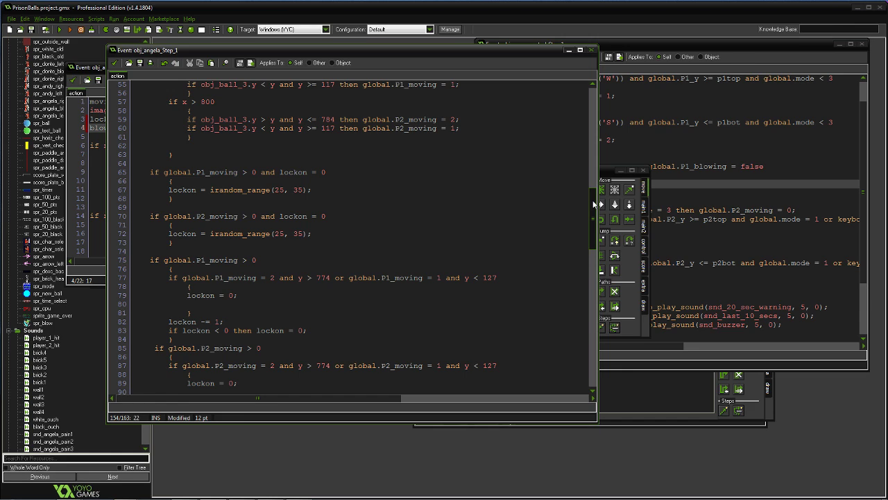
drag(594, 203, 596, 102)
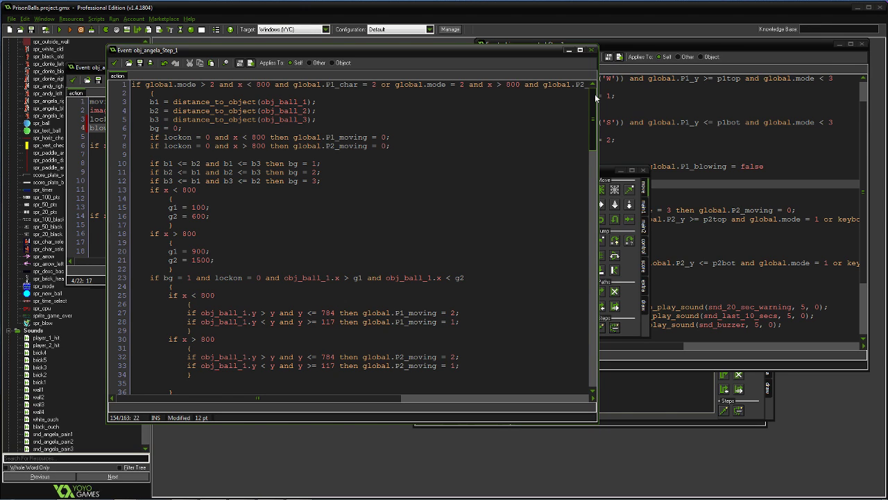
drag(595, 97, 574, 240)
- Add "and global.P1_blowing = false" to the 'W' key movement condition in obj_game_control's Step code
click(652, 44)
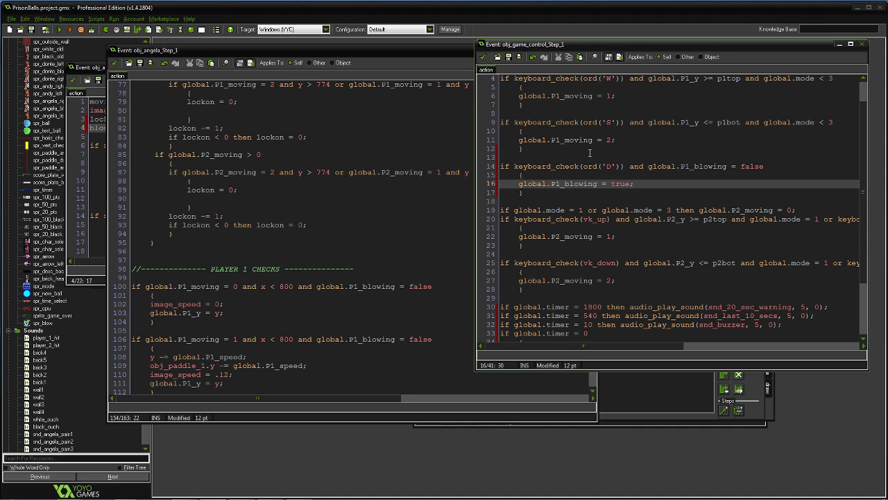
drag(679, 43, 574, 58)
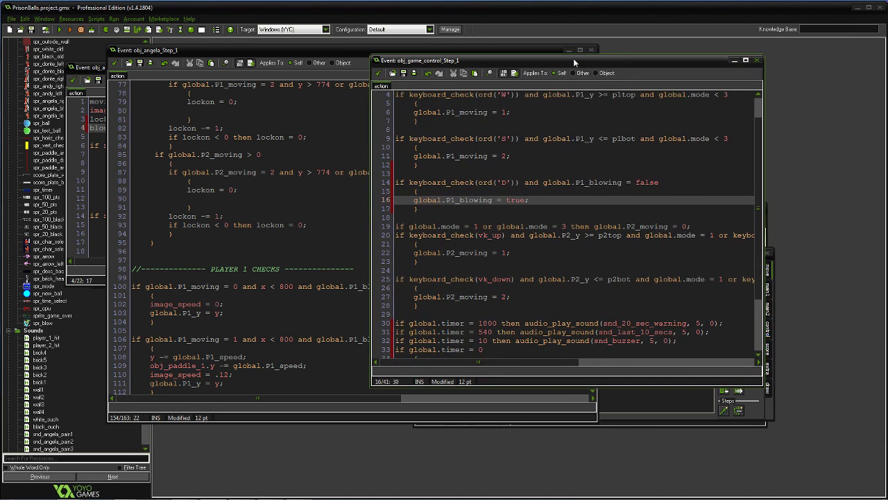
drag(567, 360, 598, 362)
scroll(736, 250, up, 1)
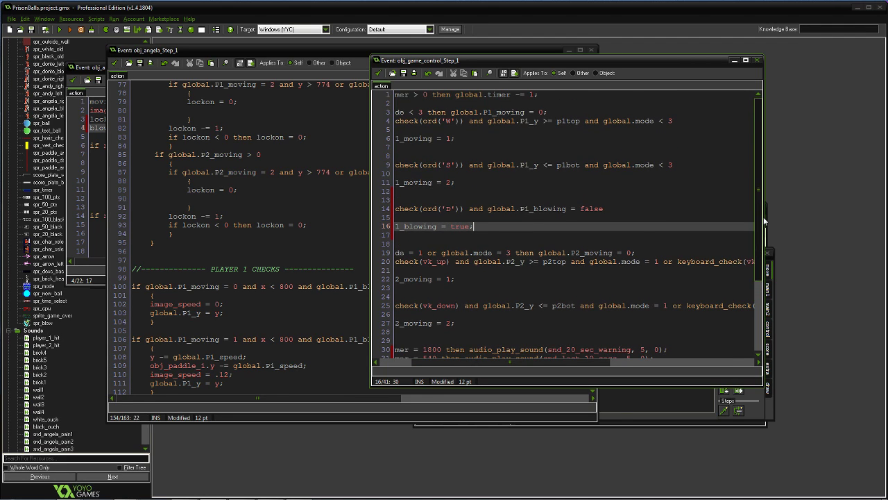
click(686, 120)
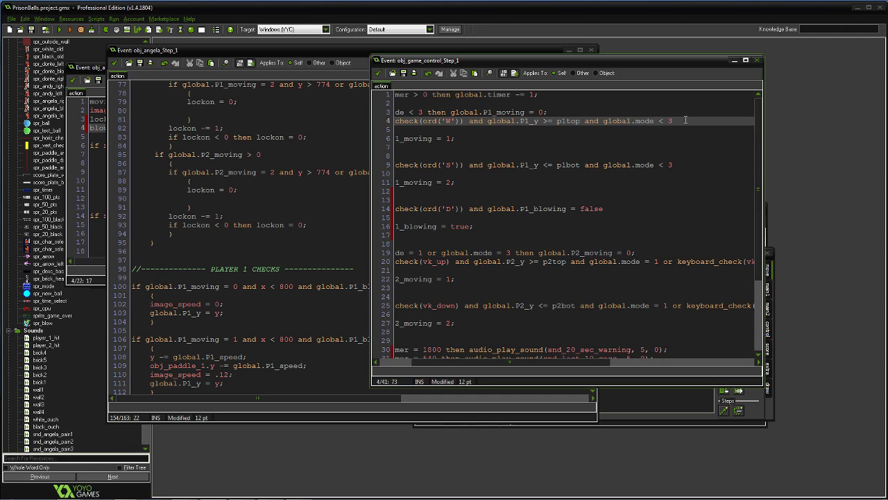
text(and gl)
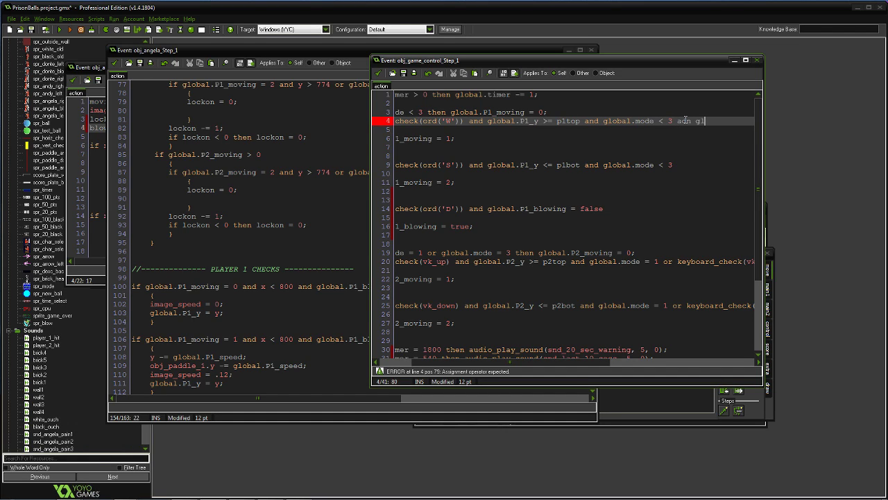
text(oba)
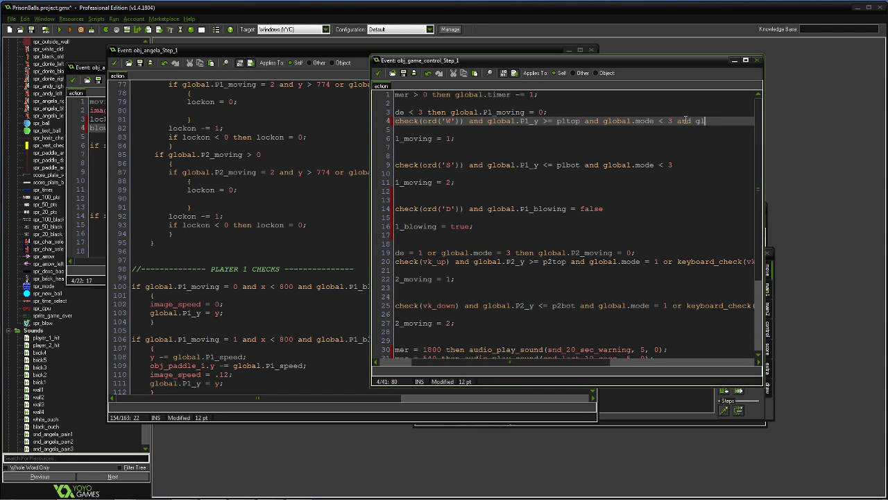
text(l.blowi)
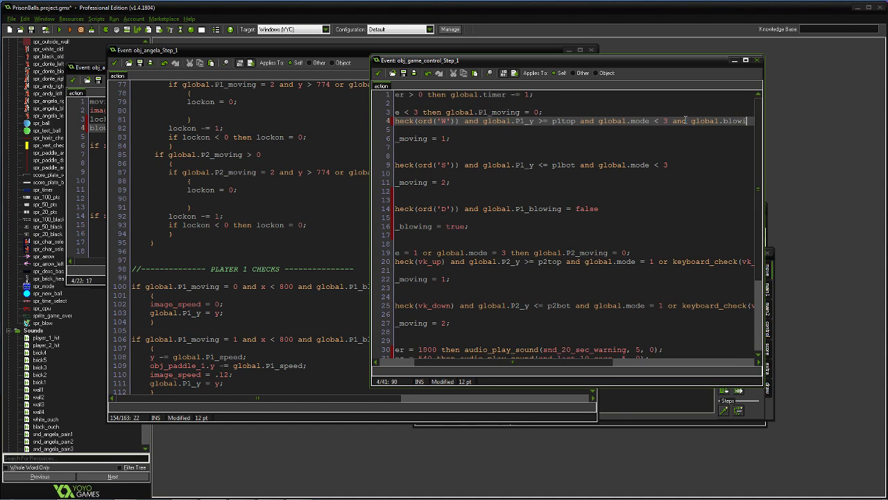
key(BackSpace)
key(BackSpace)
key(BackSpace)
key(BackSpace)
key(BackSpace)
text(P1)
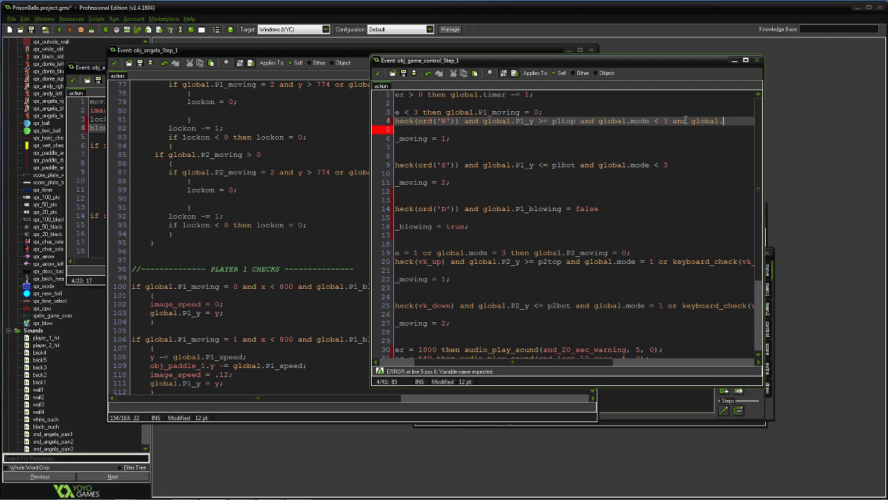
text(_blowi)
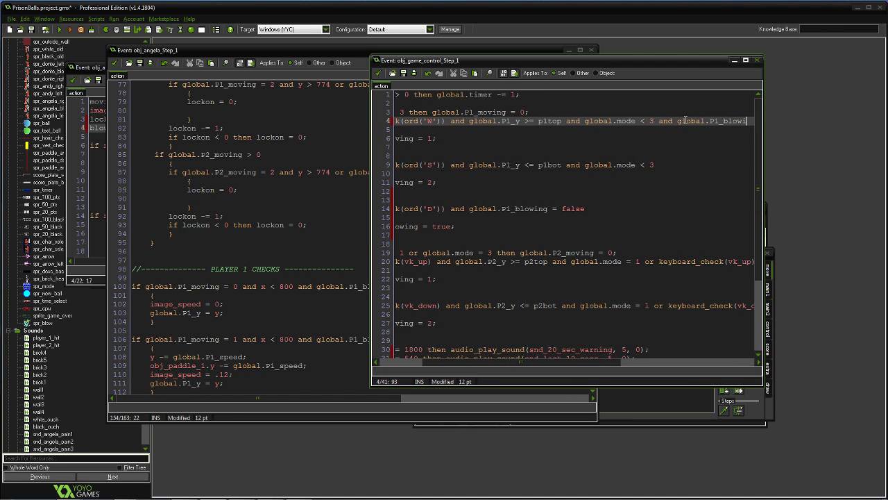
text(ng = false)
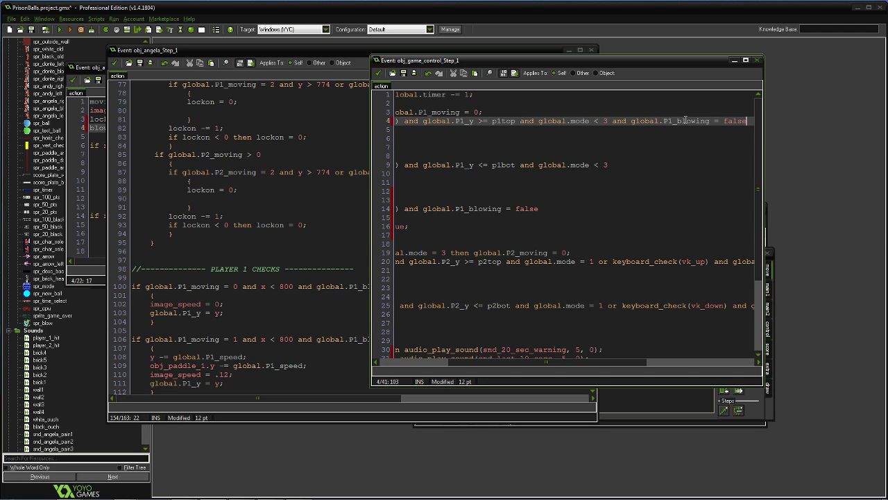
- Copy "and global.P1_blowing = false" from the 'W' key movement condition to the 'S' key condition in obj_game_control's Step code
drag(614, 122, 754, 127)
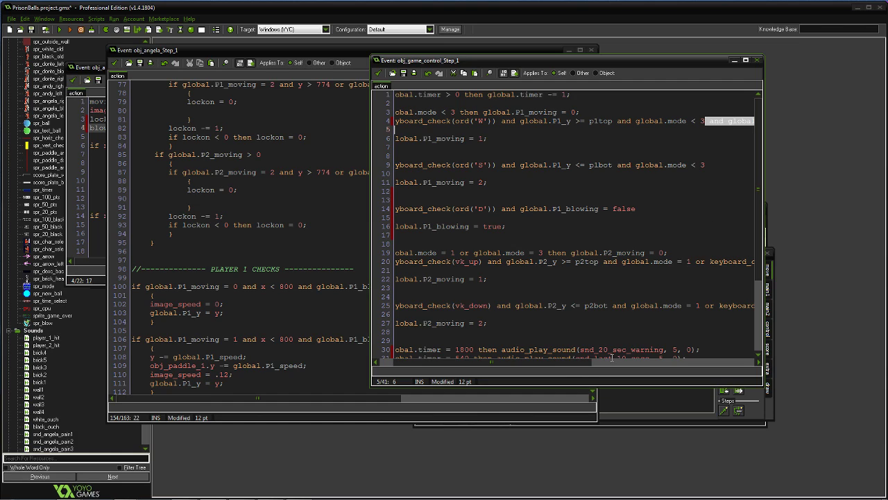
drag(583, 360, 670, 361)
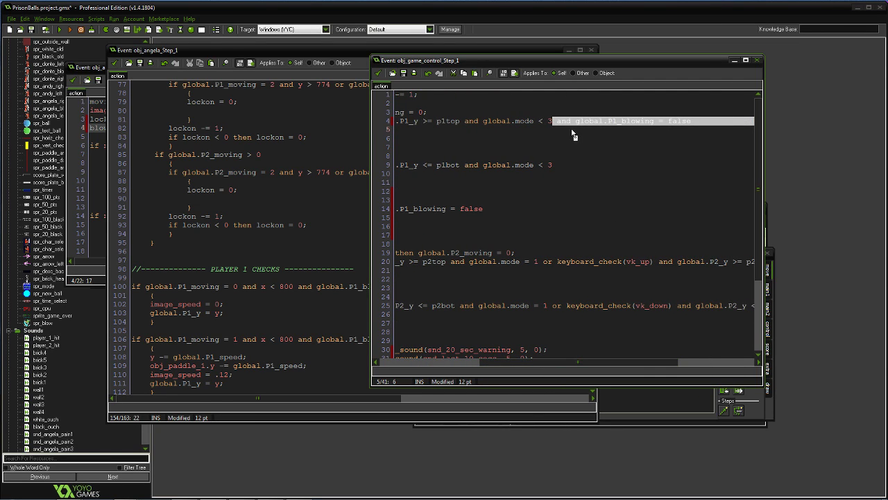
click(553, 166)
key(Return)
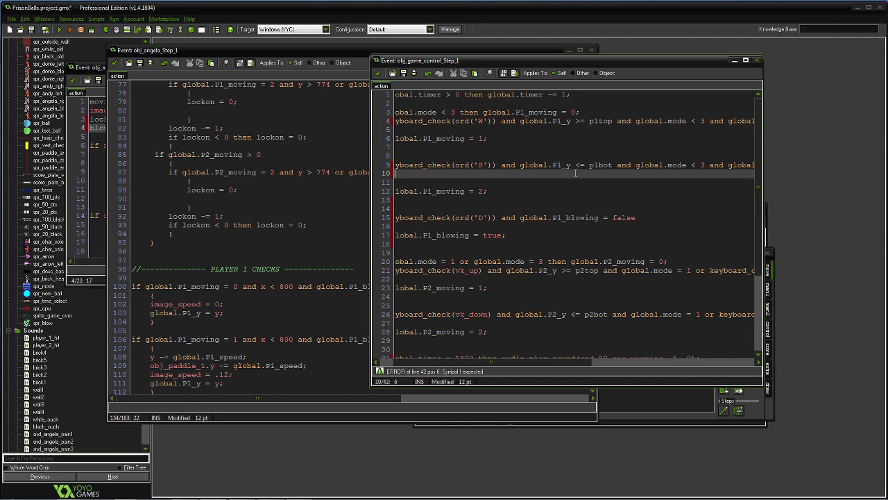
scroll(576, 333, left, 2)
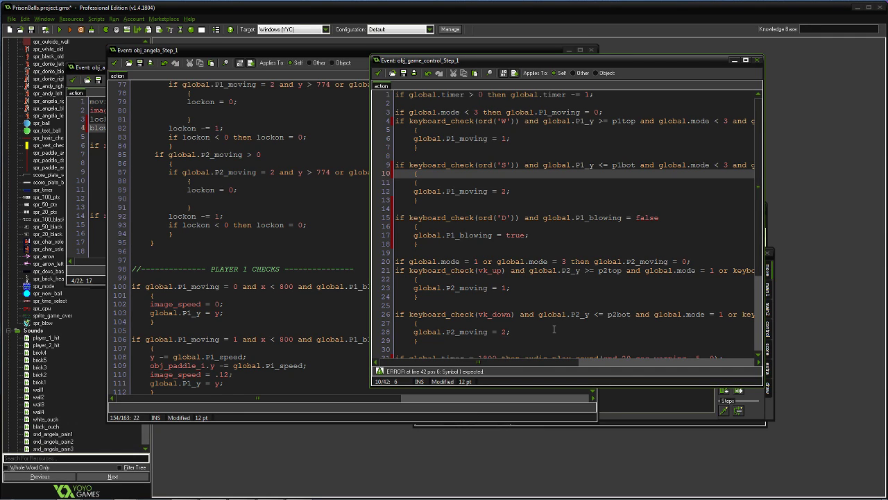
- Try to compile the game, dismiss the script error report, and delete the extra opening brace on line 10 below the 'S' key condition
click(59, 29)
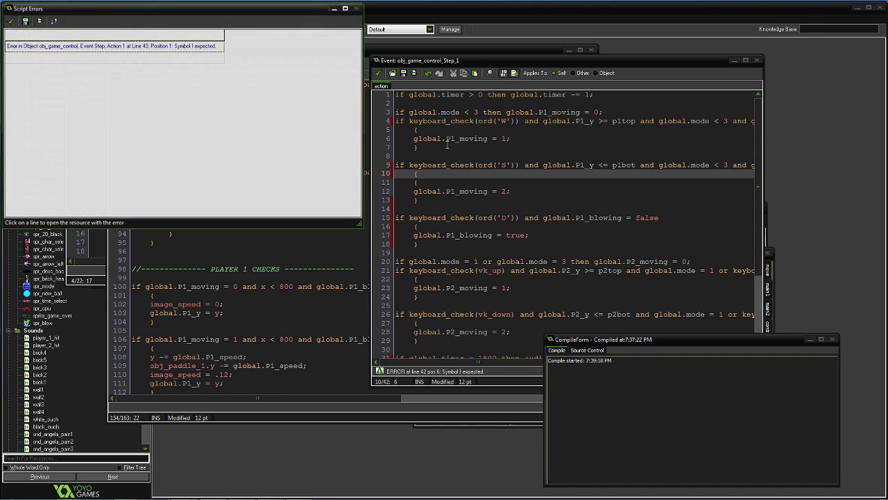
click(358, 8)
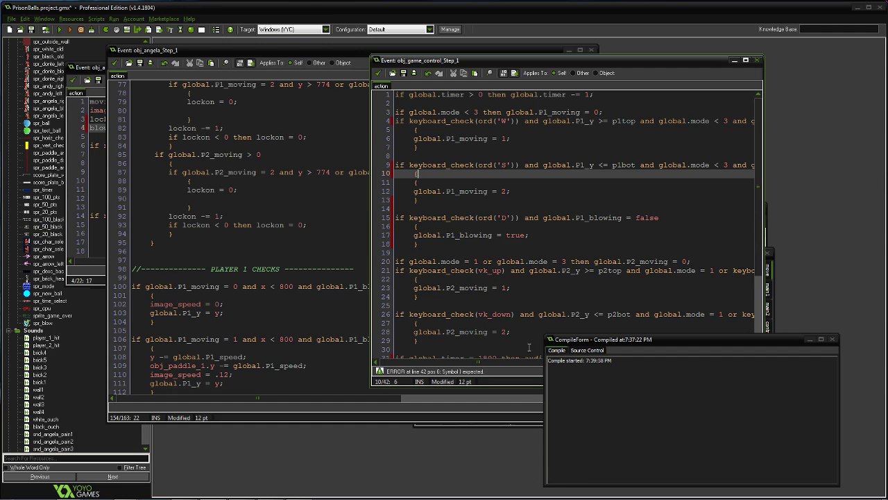
click(833, 339)
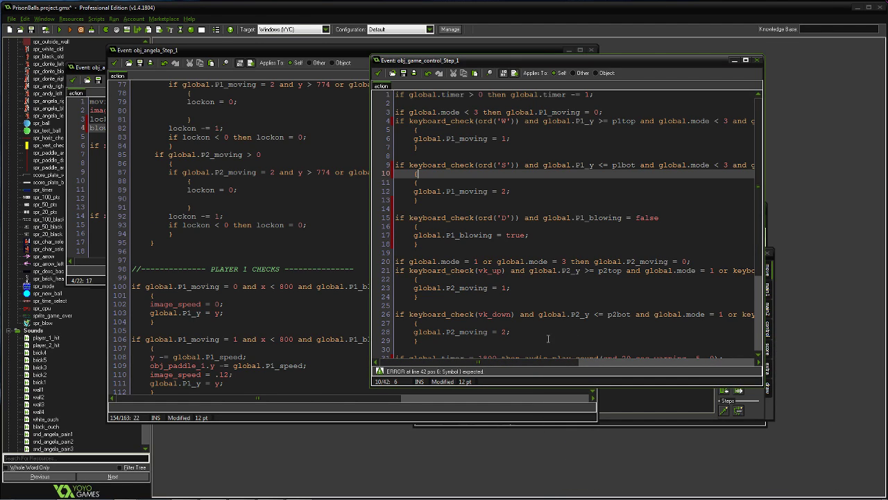
click(414, 174)
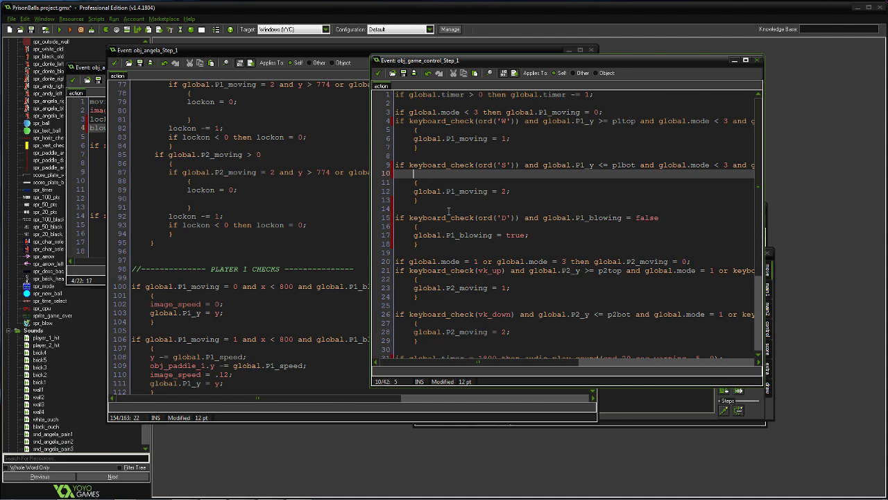
- Run the game, choose Angela as Player One, test blowing in a match with the new movement conditions, and close the game
click(60, 30)
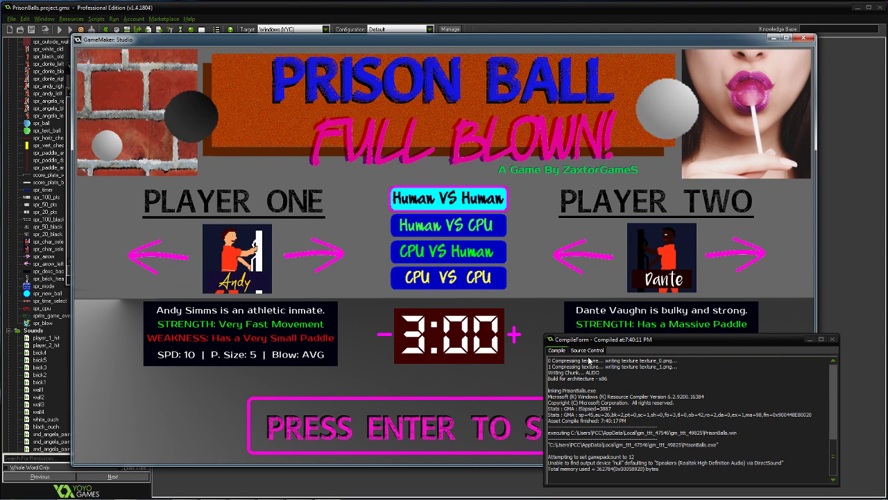
click(334, 266)
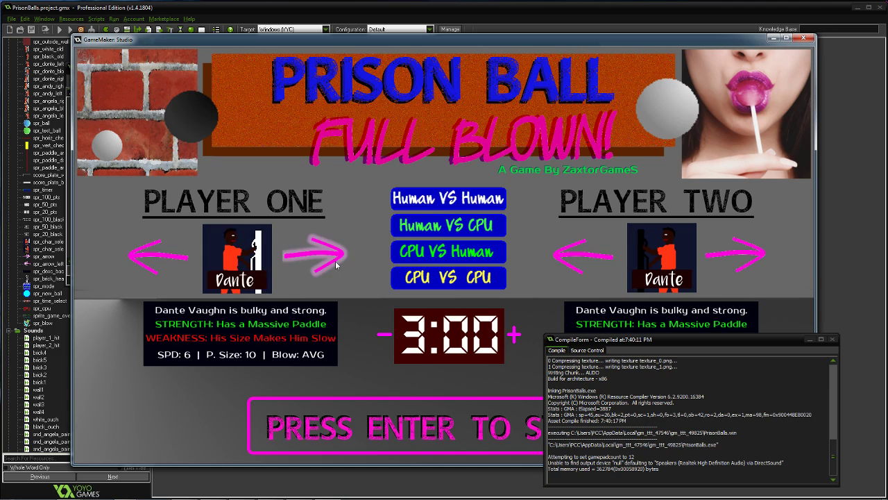
click(337, 263)
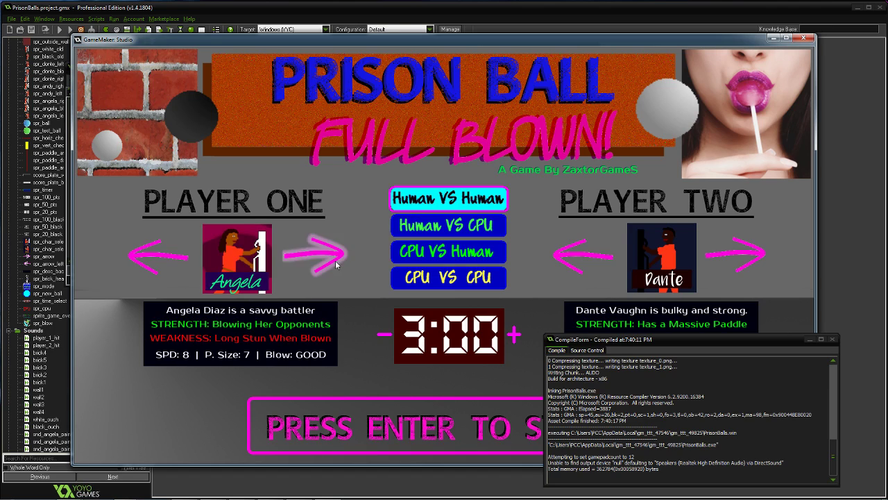
click(352, 425)
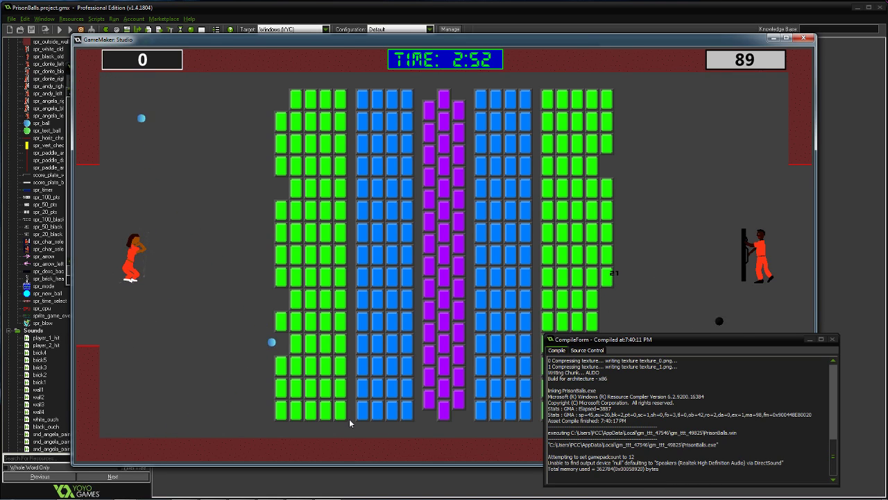
click(805, 38)
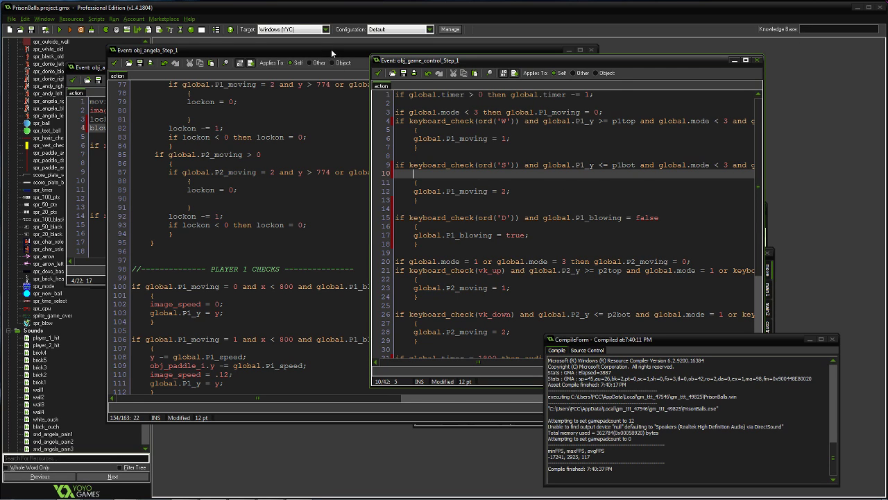
- Review obj_angela's Step code, from the Player 1 and Player 2 movement checks down to the blowing attack block
drag(331, 49, 379, 43)
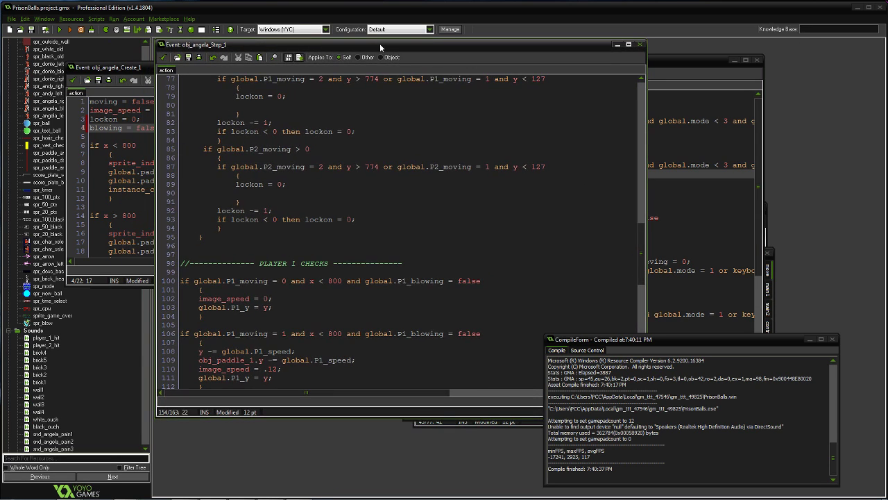
click(831, 340)
scroll(644, 246, down, 1)
drag(643, 246, 645, 257)
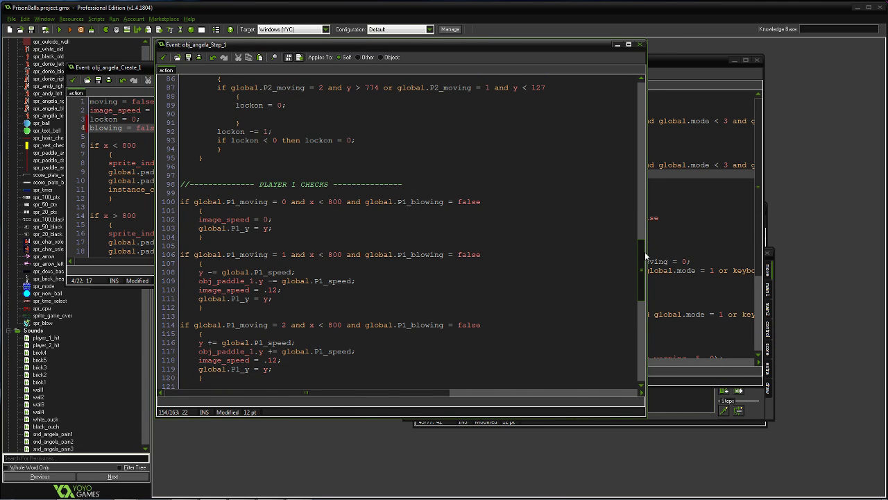
drag(645, 256, 642, 271)
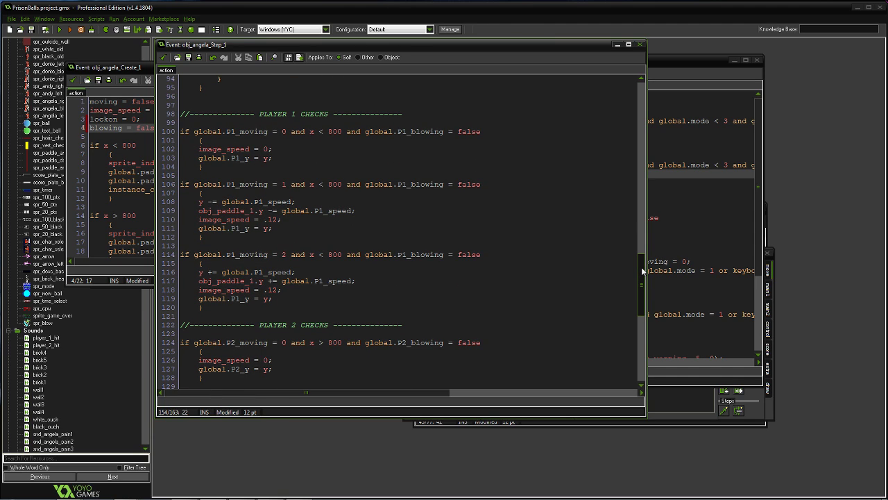
drag(643, 271, 633, 345)
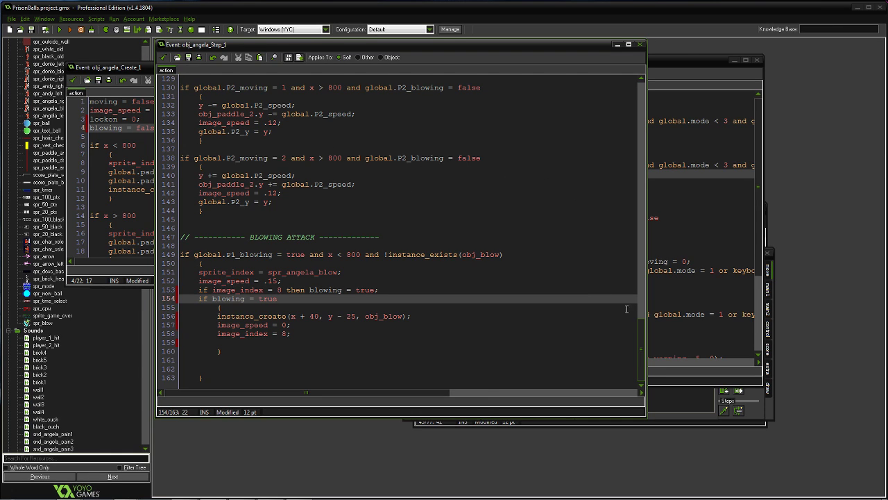
scroll(644, 324, up, 5)
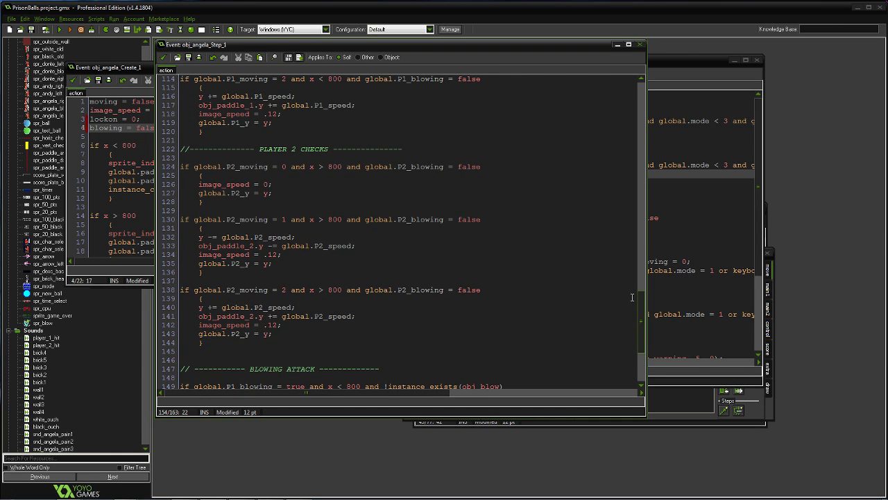
drag(641, 302, 638, 330)
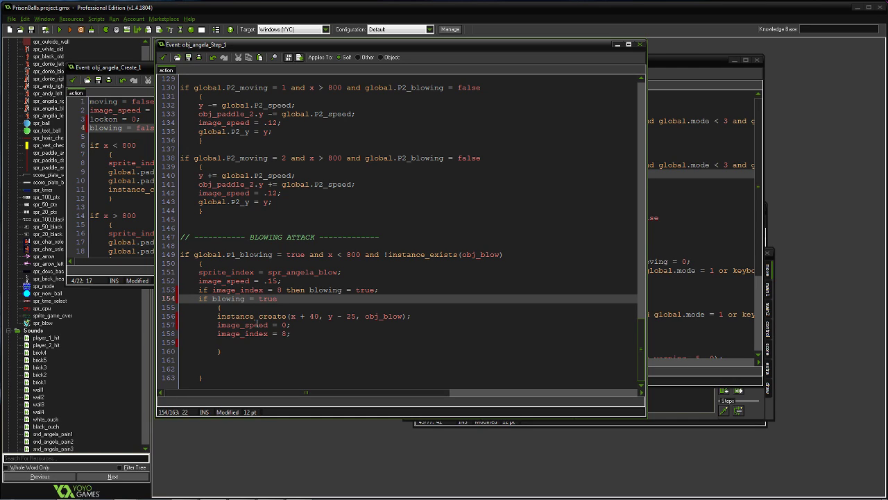
- Change the image_index check in obj_angela's blowing attack to "if image_index > 6 then blowing = true;"
click(266, 289)
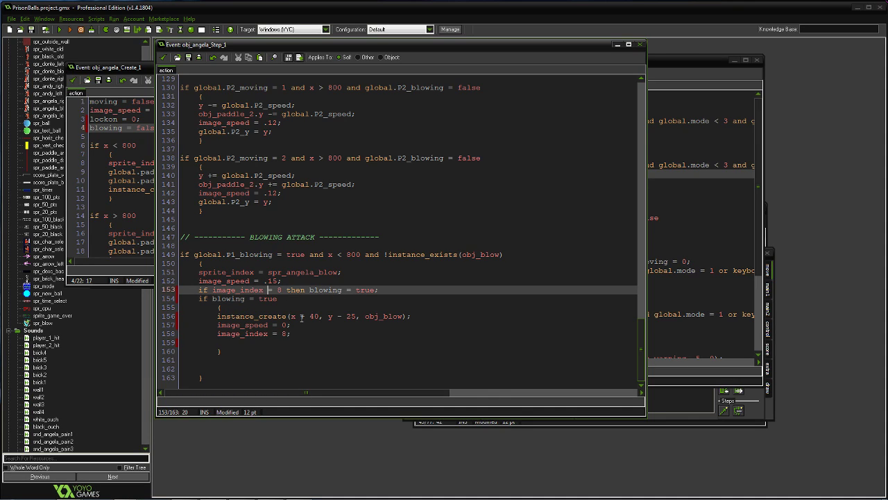
key(Delete)
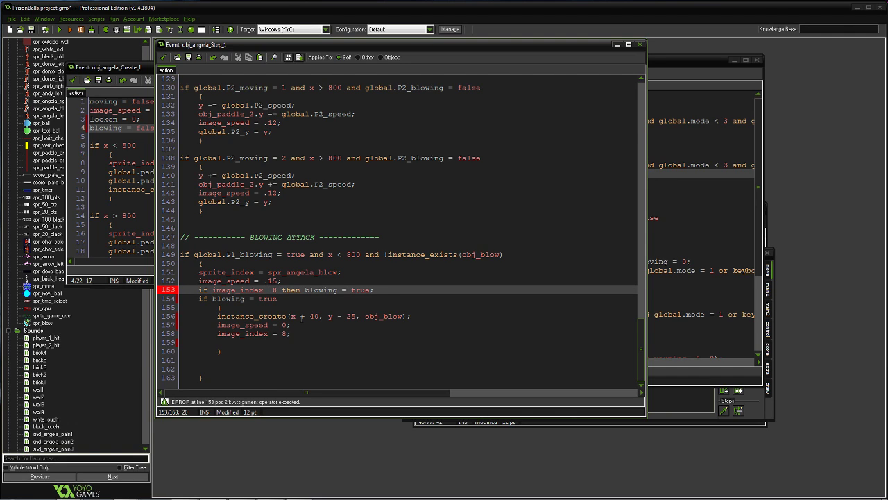
text(>)
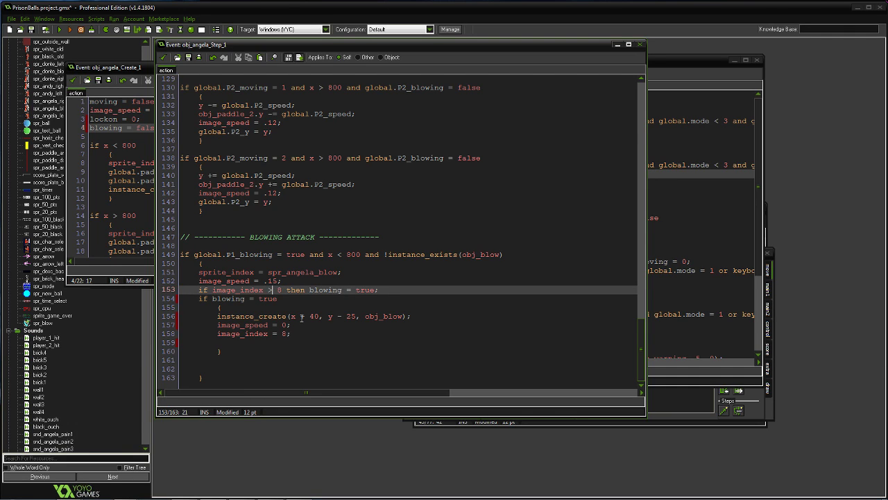
key(Delete)
key(Delete)
text(6)
- Run the game with the changed frame check, start a match with Angela as Player One, test the blow, and close the game
click(71, 32)
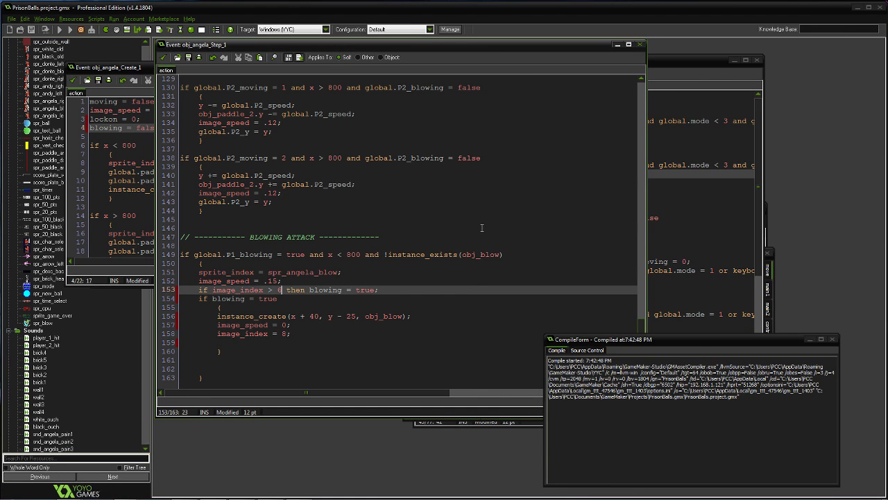
scroll(482, 228, up, 1)
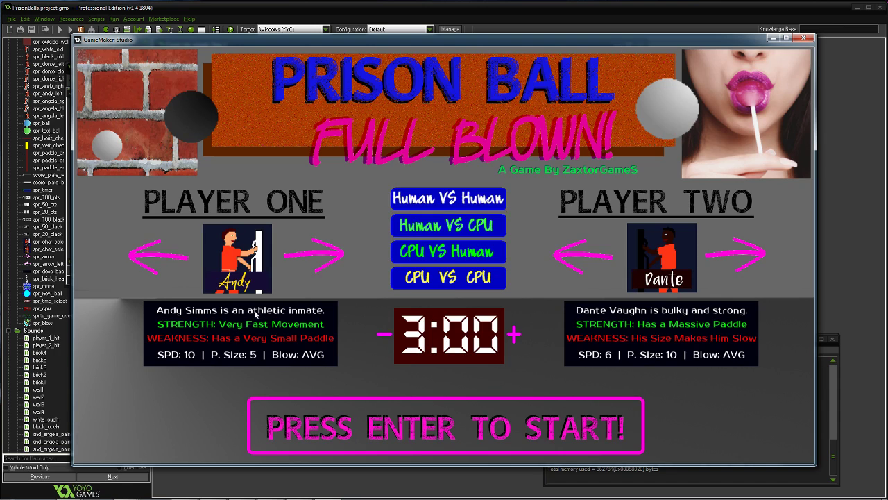
click(325, 263)
click(324, 262)
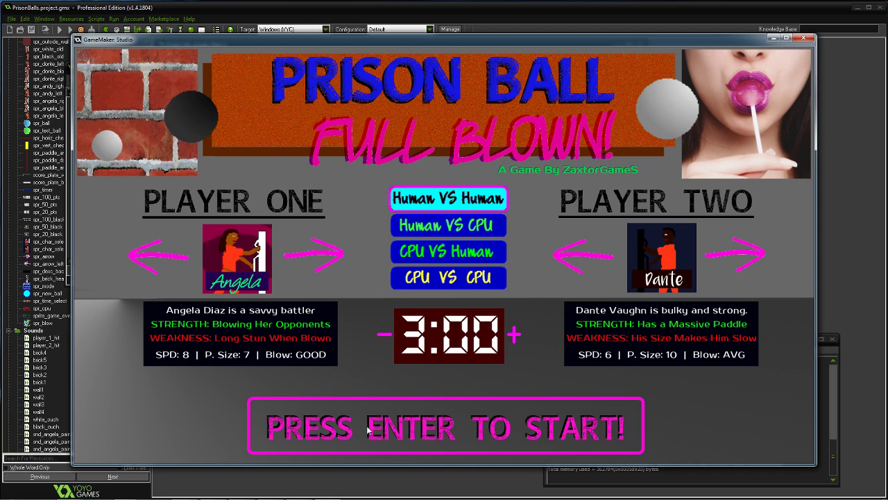
key(Return)
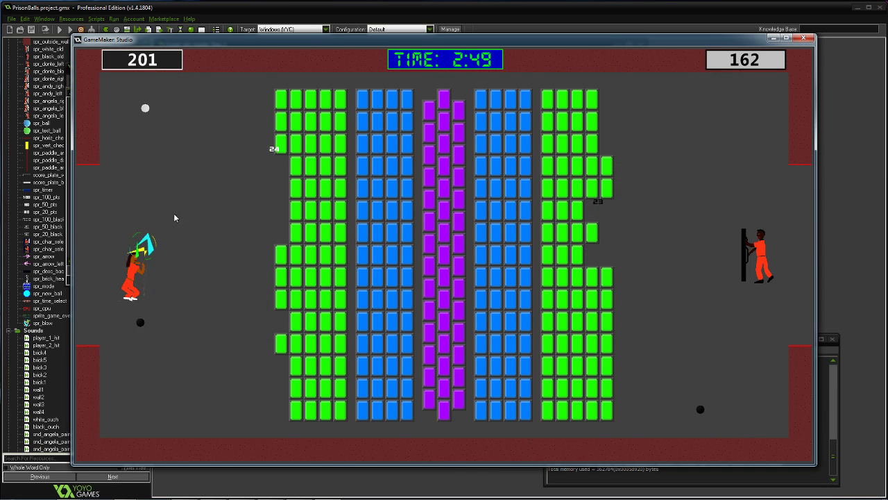
click(802, 39)
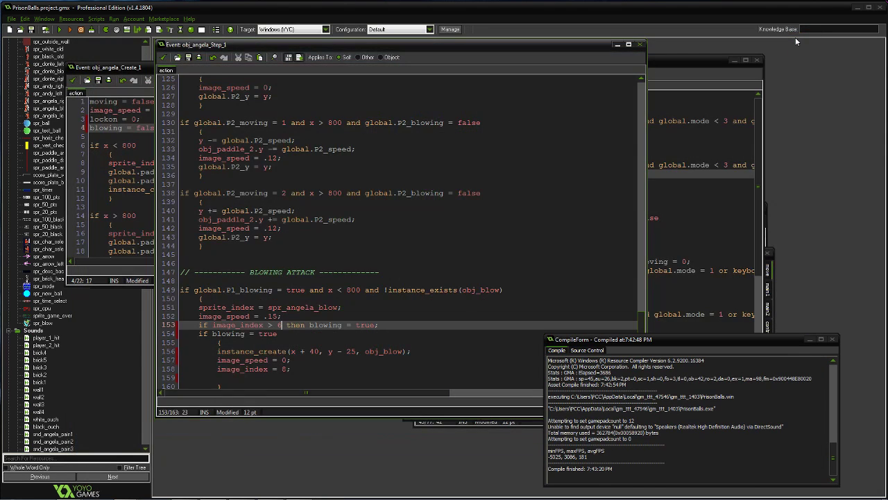
- Move the obj_angela windows aside, open obj_blow from the Objects resources, and examine its Create and Step code
drag(373, 50, 521, 47)
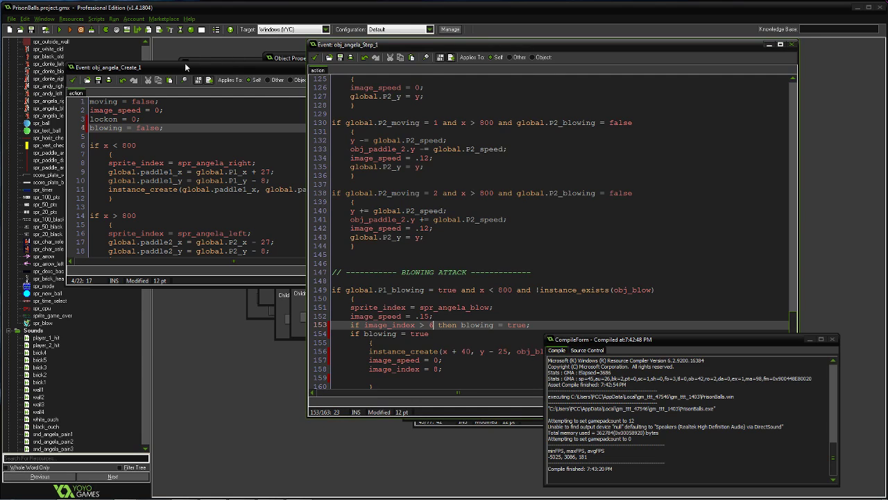
drag(185, 66, 320, 79)
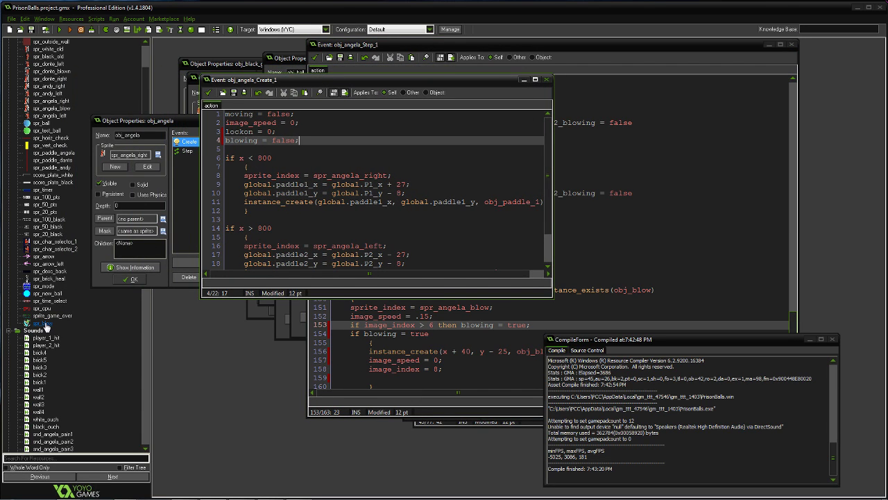
drag(154, 123, 265, 133)
drag(145, 175, 150, 415)
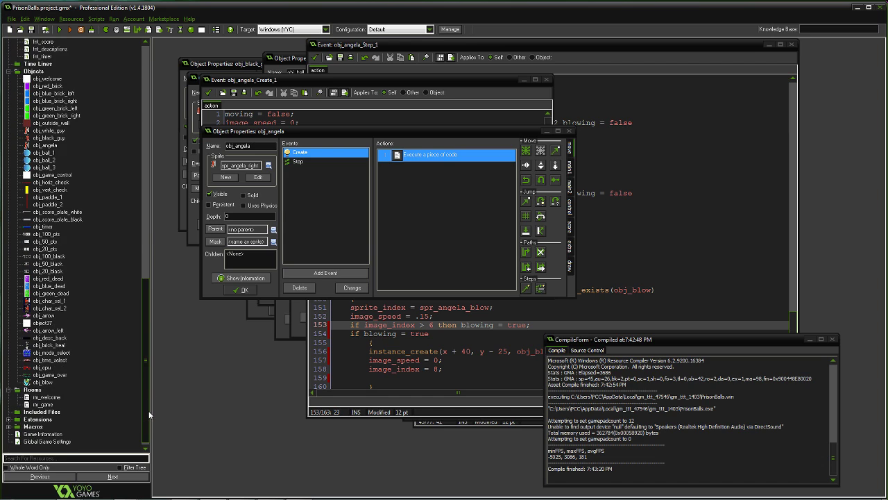
double_click(43, 382)
drag(557, 147, 378, 168)
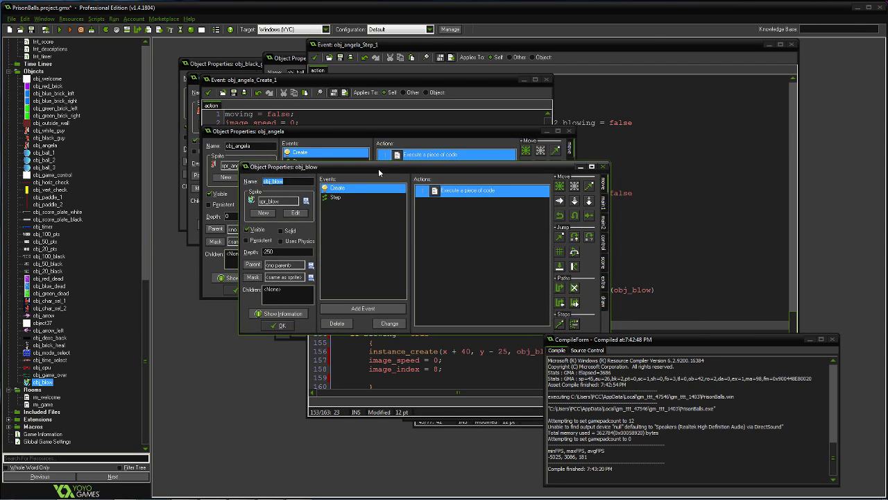
double_click(450, 191)
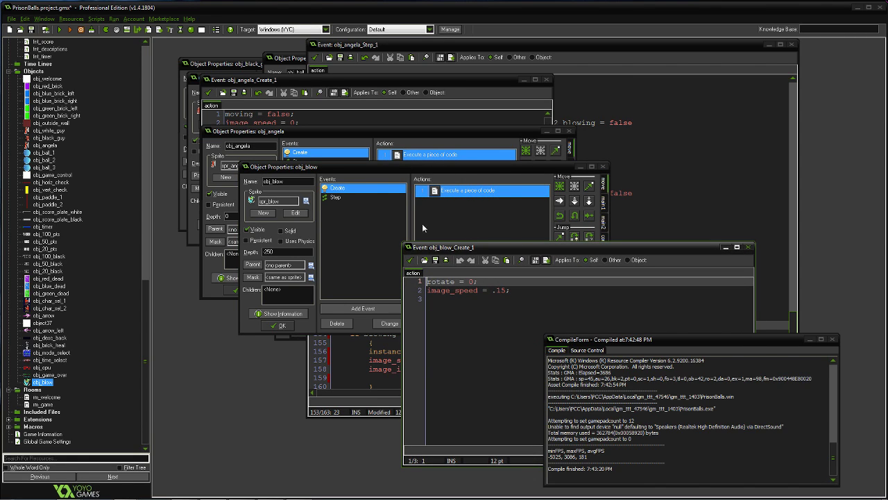
click(336, 197)
double_click(438, 191)
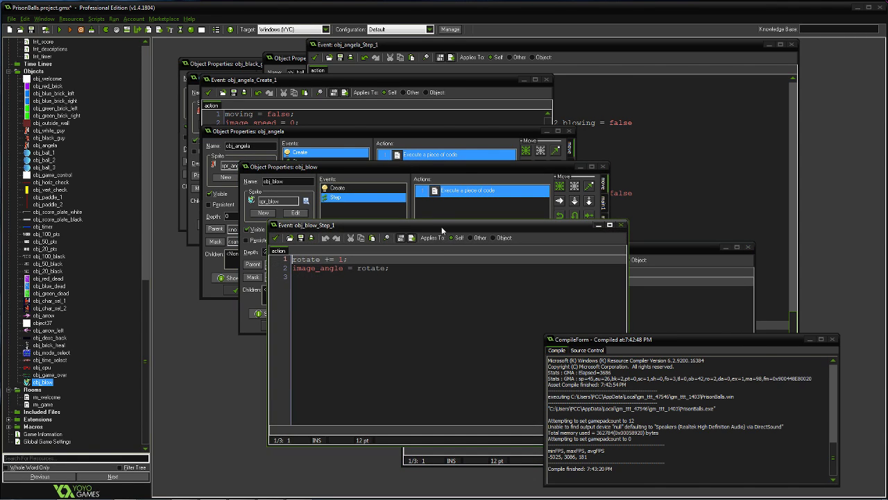
drag(429, 224, 398, 164)
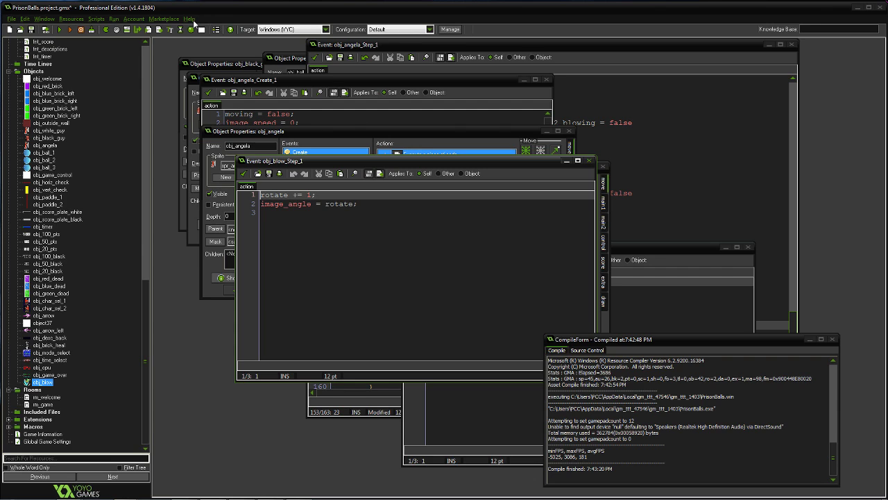
click(190, 19)
click(204, 29)
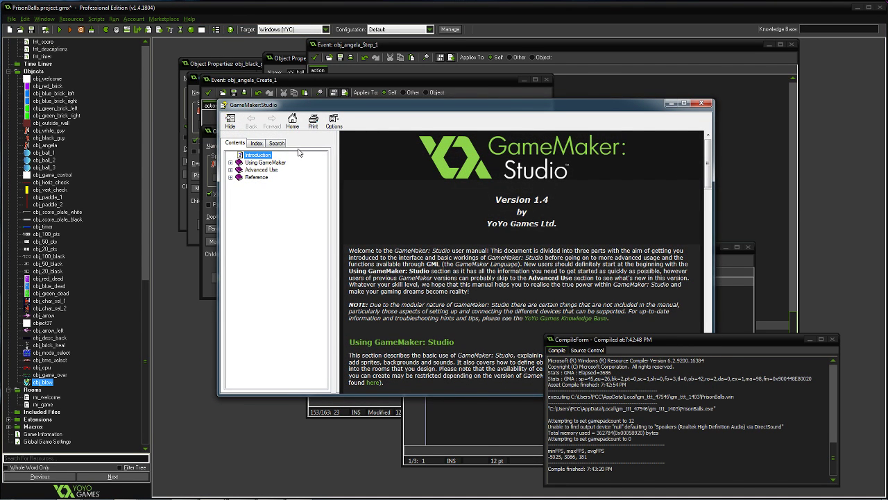
click(700, 104)
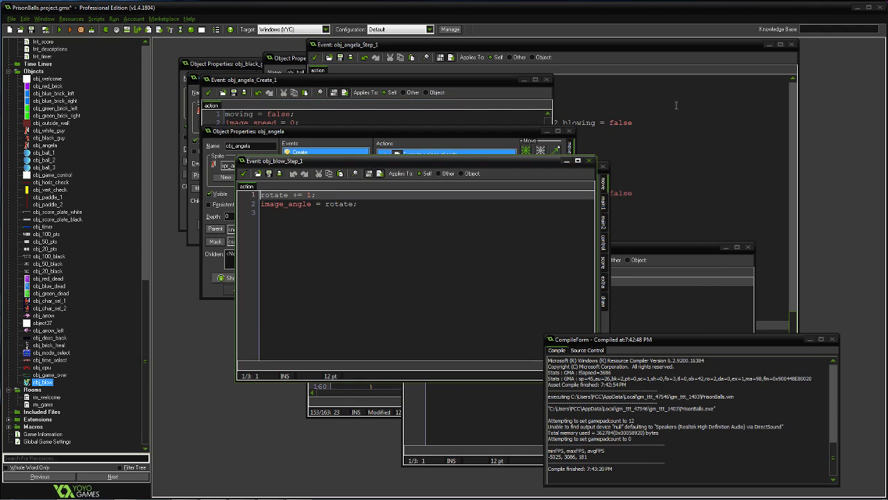
- Close obj_blow's Step code, then open the spr_blow sprite's properties to examine its size and origin settings
click(591, 160)
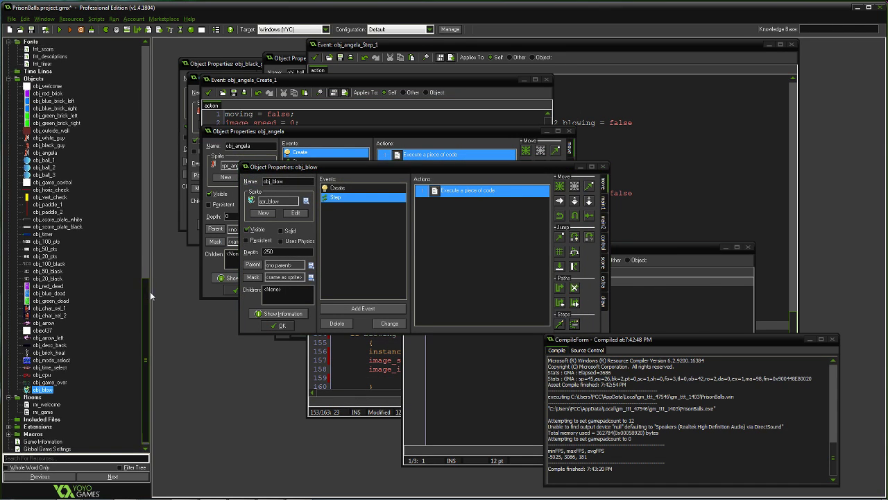
drag(147, 296, 144, 135)
double_click(43, 175)
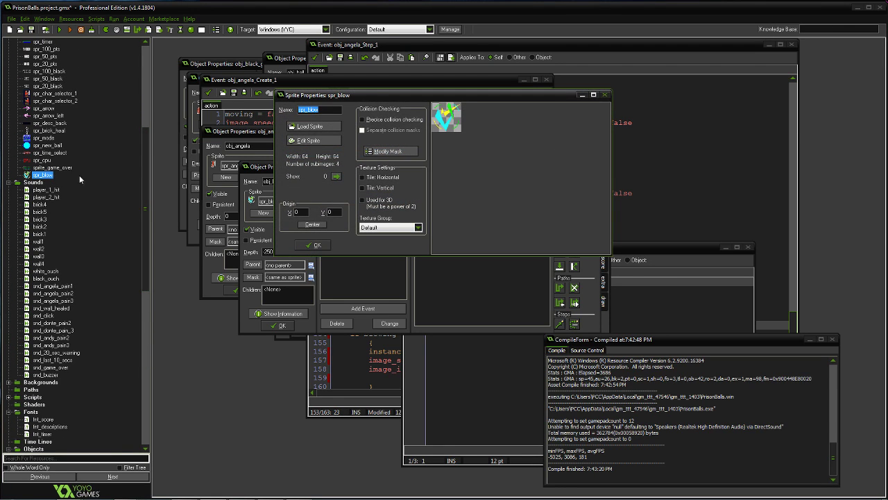
click(314, 245)
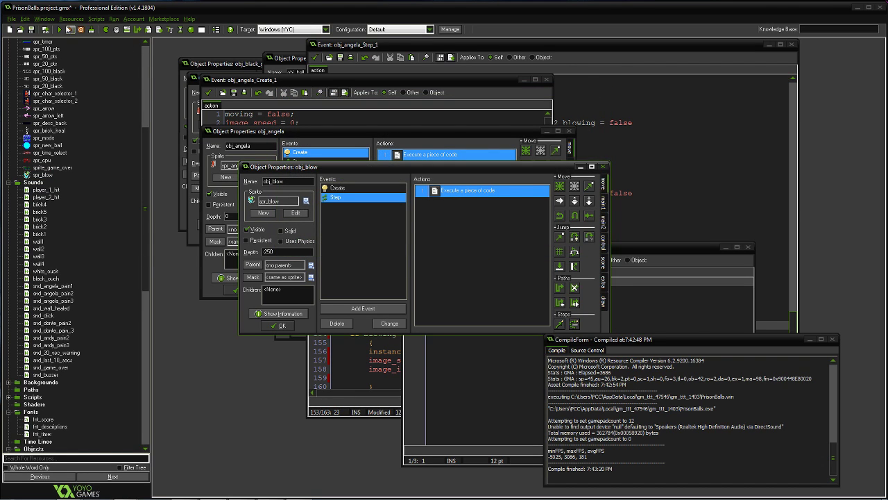
- Run the game, close the compile window, and start a match with Angela as Player One
click(70, 30)
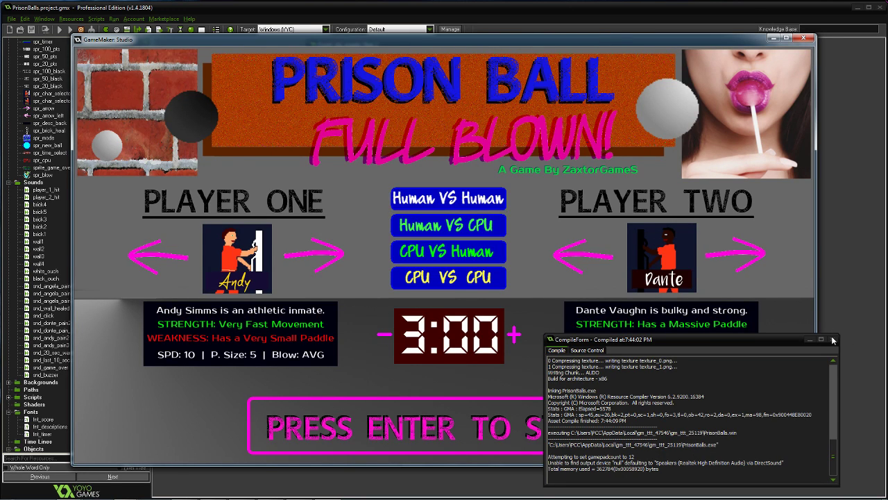
click(833, 340)
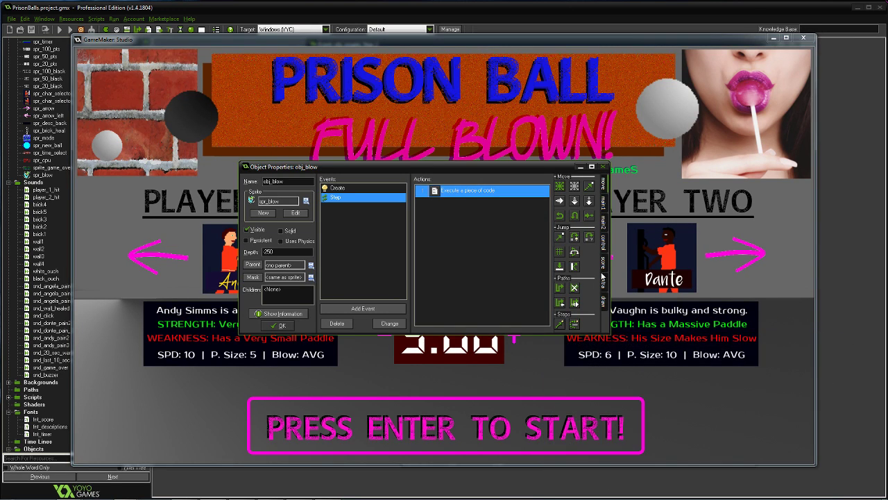
click(205, 388)
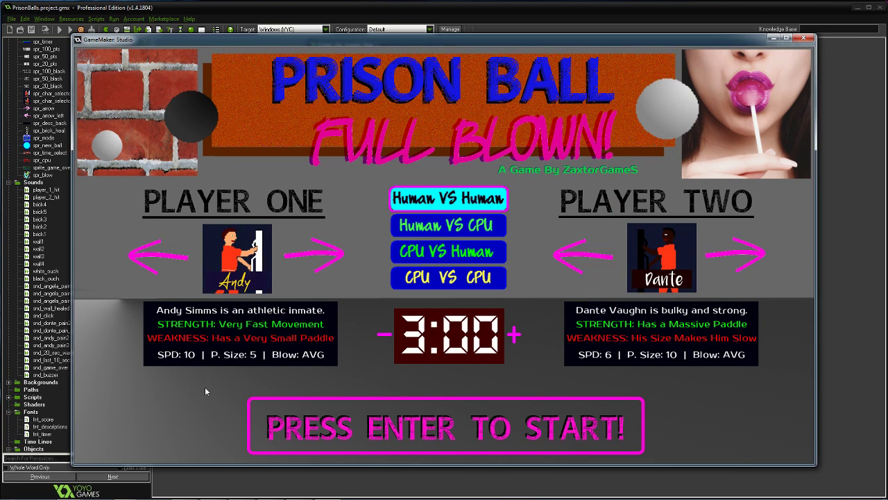
click(319, 256)
click(319, 256)
key(Return)
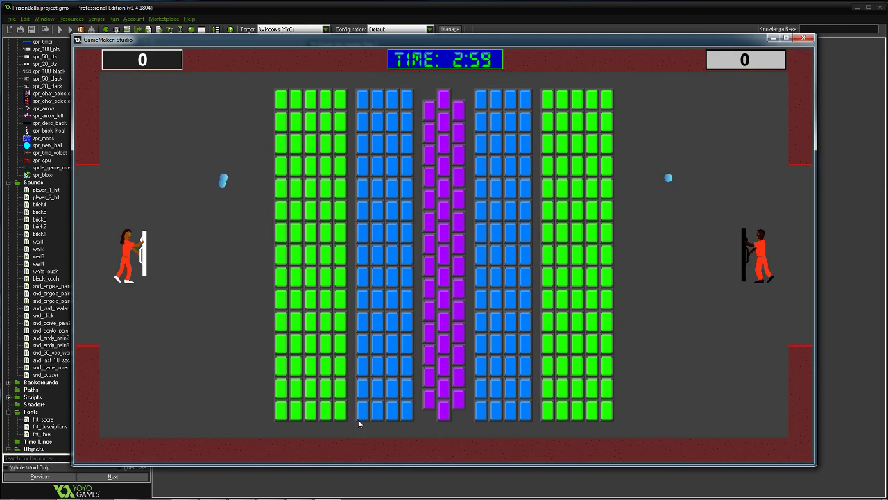
- Move Angela down and back up along her side of the court to test play in the running match
key(s)
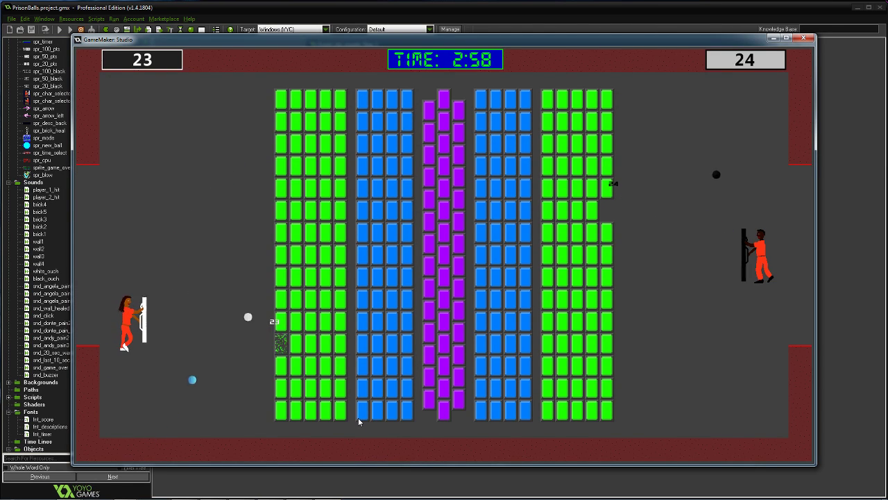
key(w)
key(w)
key(w)
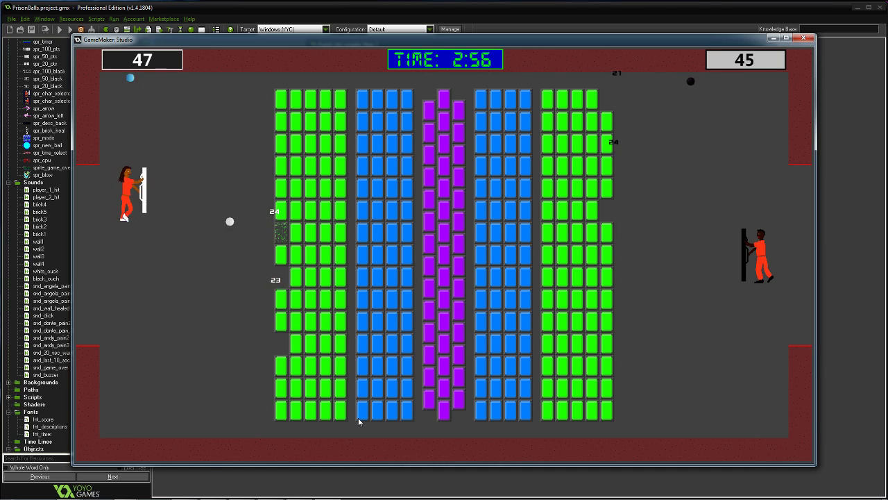
- Play-test the running game by moving the player 1 paddle up and down to return the balls, and close the game
key(s)
key(w)
key(s)
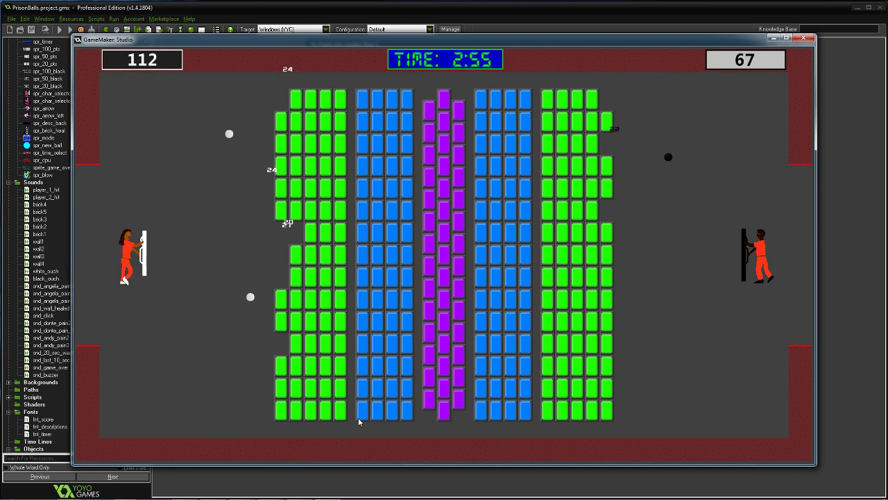
key(w)
key(s)
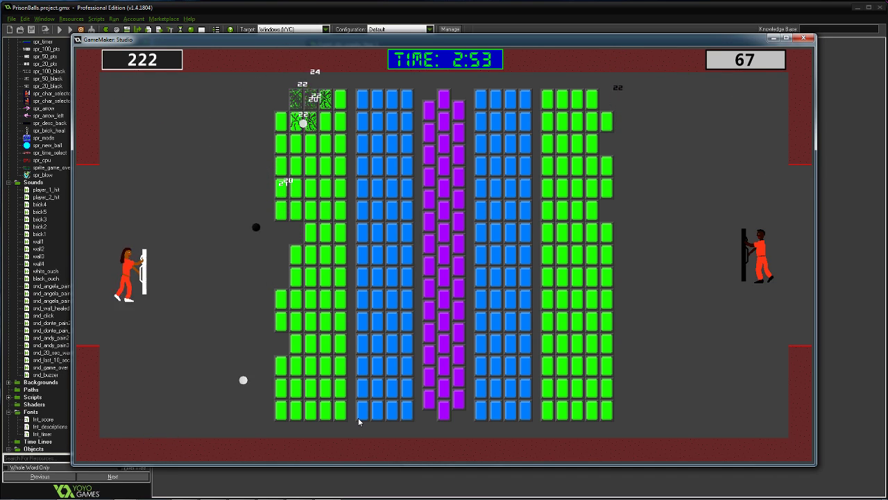
key(w)
key(s)
key(w)
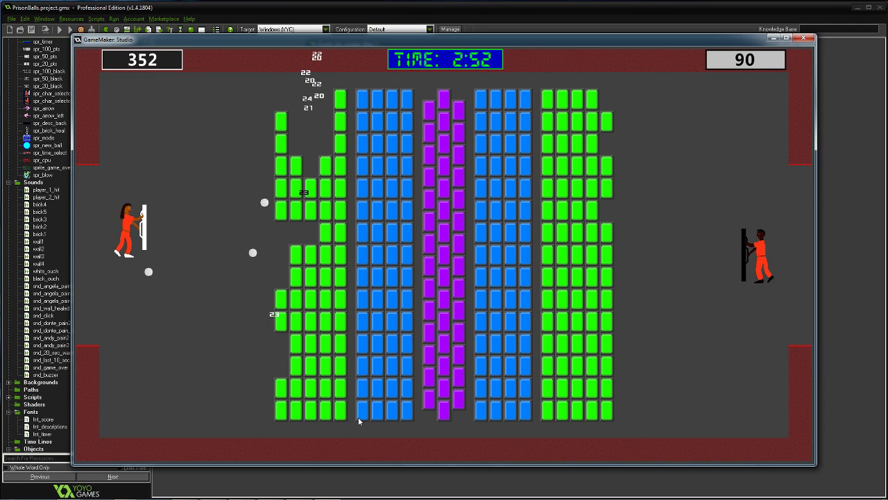
key(s)
key(w)
key(w)
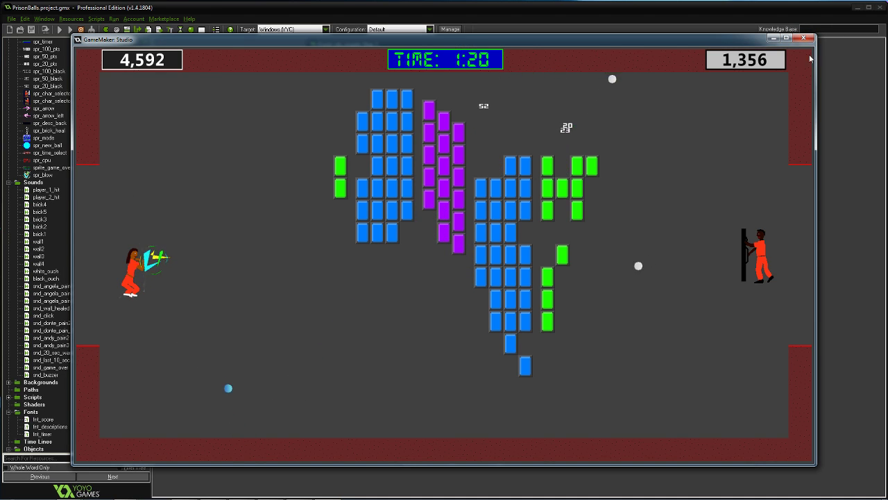
click(805, 39)
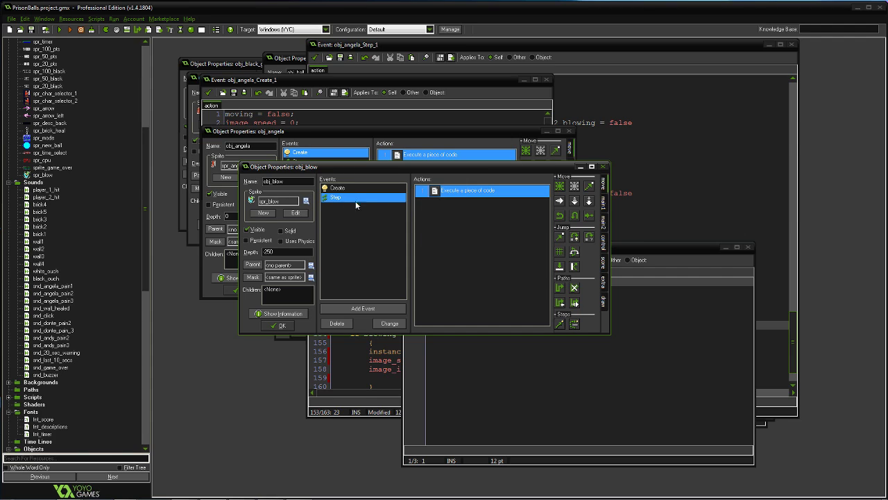
- Open the Step event code of obj_angela and examine its BLOWING ATTACK section
drag(372, 171, 338, 201)
drag(351, 132, 368, 117)
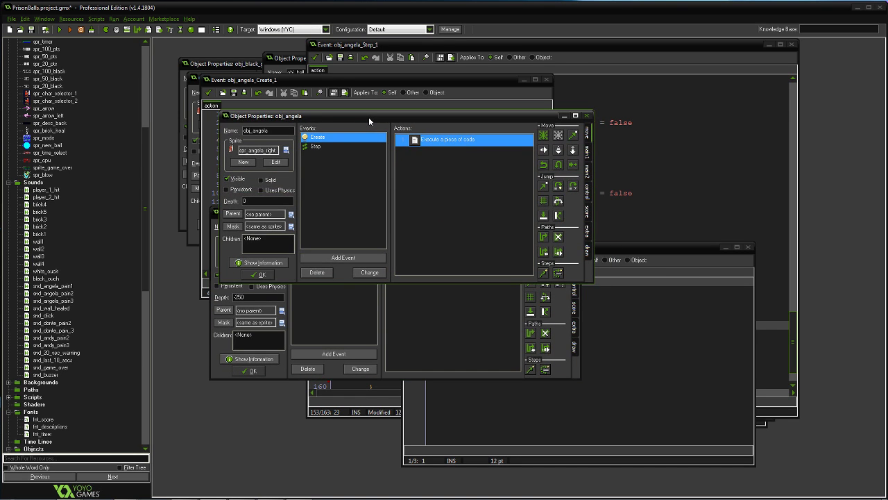
click(331, 147)
double_click(402, 143)
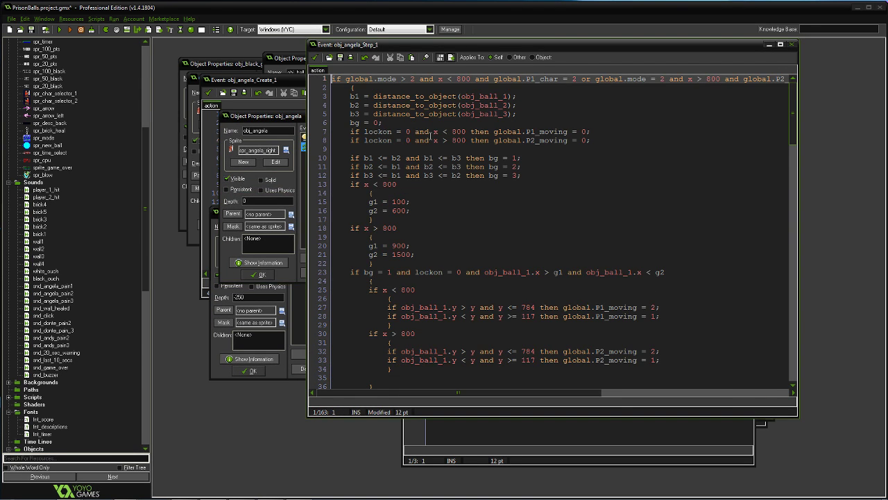
drag(794, 136, 789, 393)
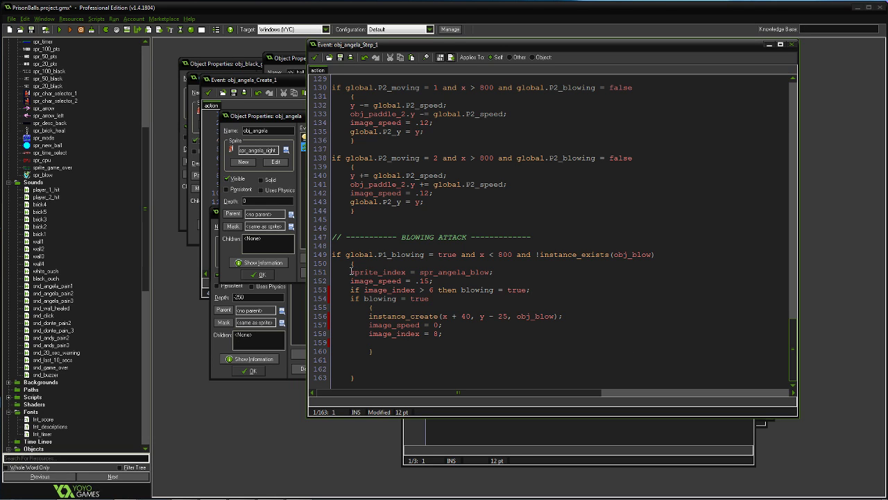
- Add a Step event with an empty code action to obj_paddle_1
drag(145, 227, 135, 369)
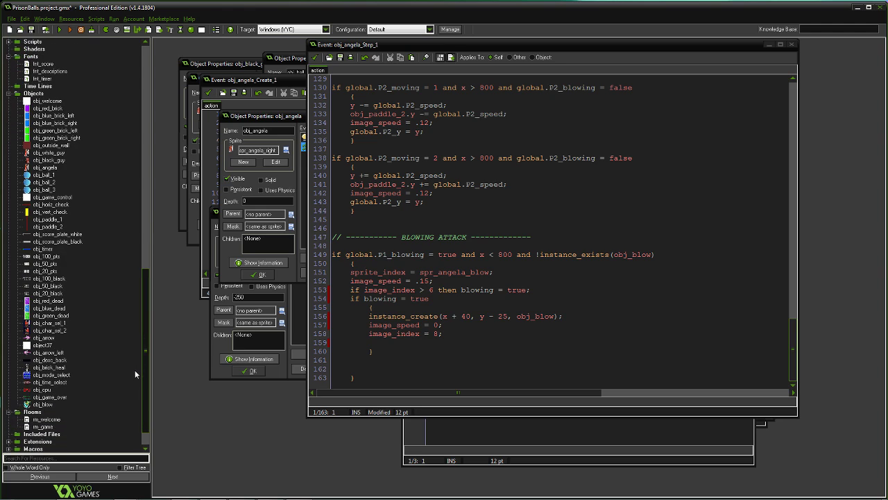
click(50, 220)
double_click(50, 219)
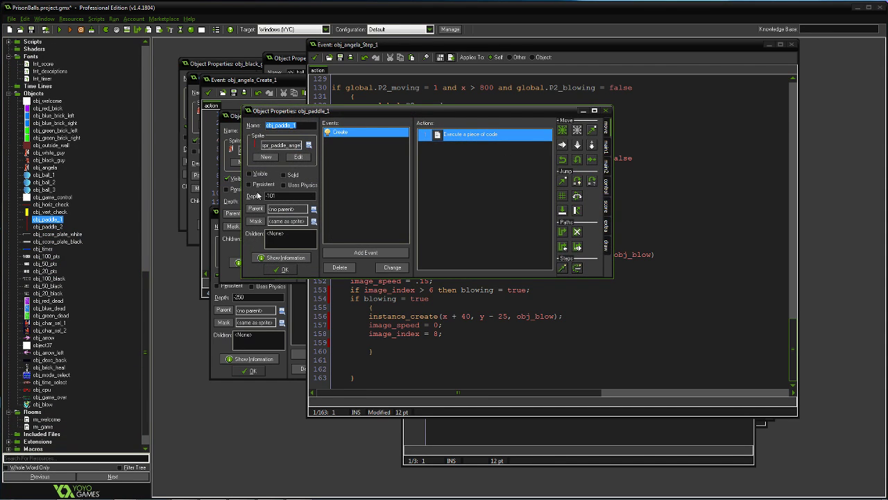
click(358, 250)
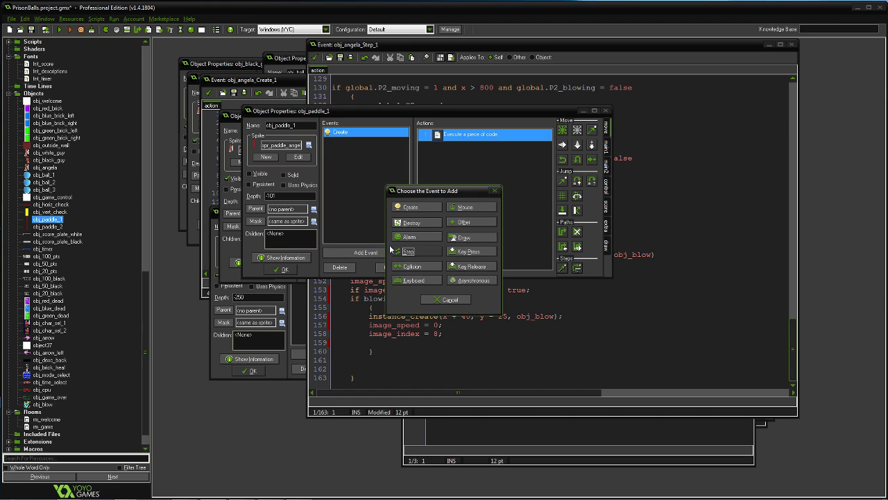
click(406, 252)
click(417, 258)
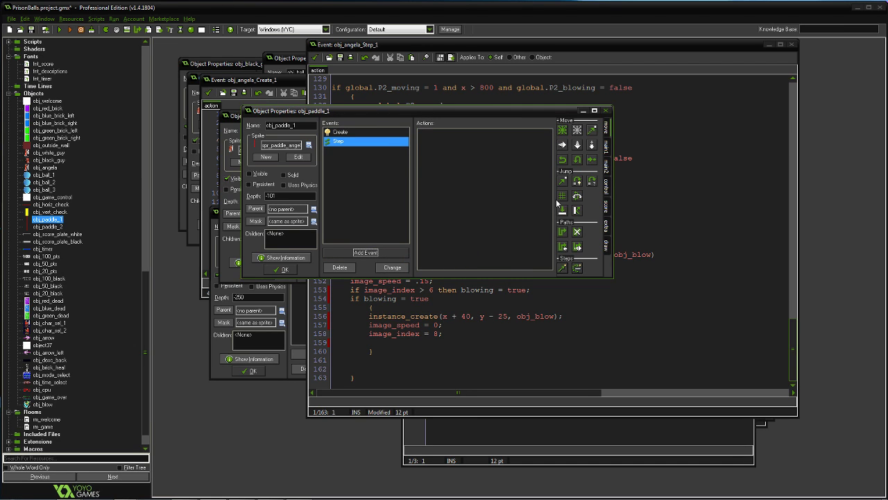
click(607, 187)
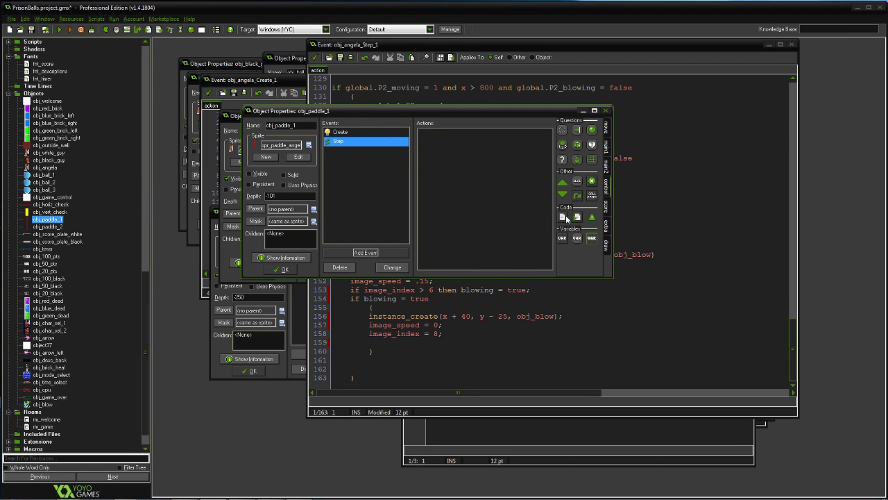
drag(564, 218, 488, 233)
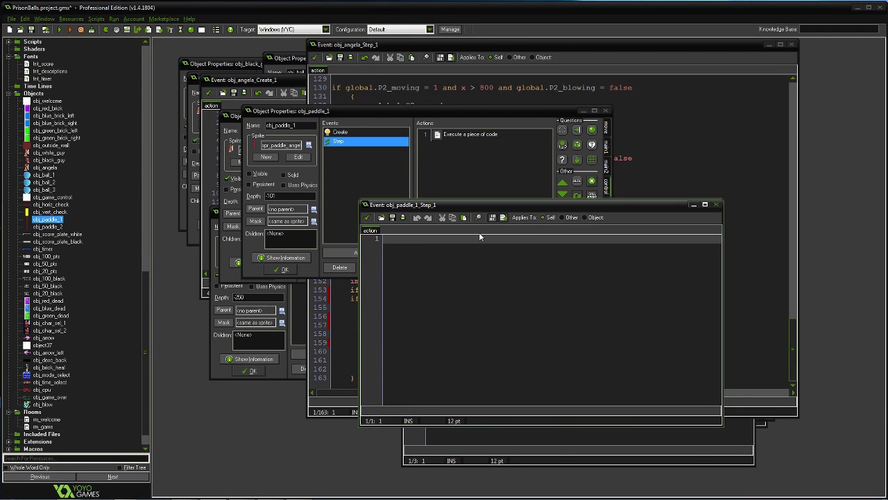
- Write "if global.P1_blowing = true then instance_destroy();" in obj_paddle_1's Step code and accept it
text(i)
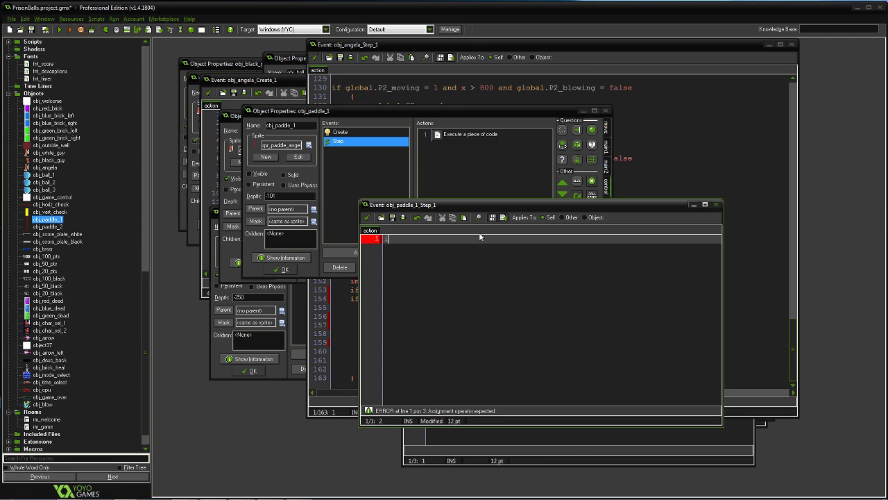
text(f global)
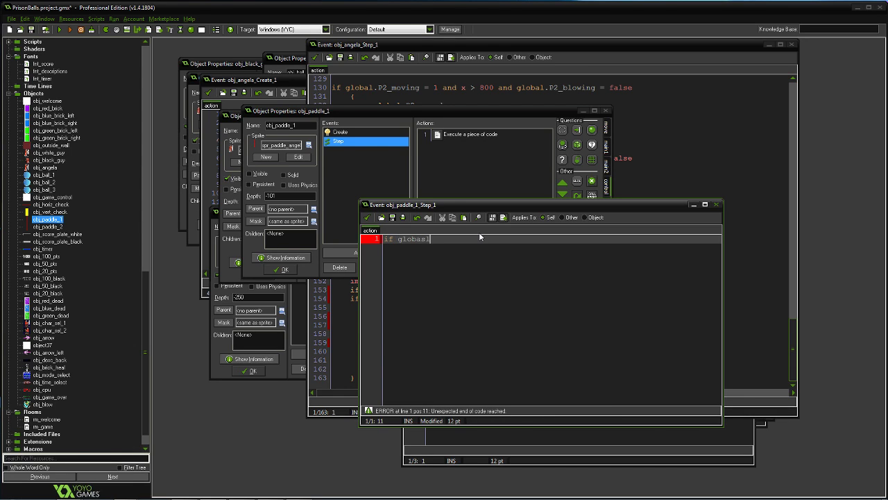
text(.P1_blowing = true)
text(then instance)
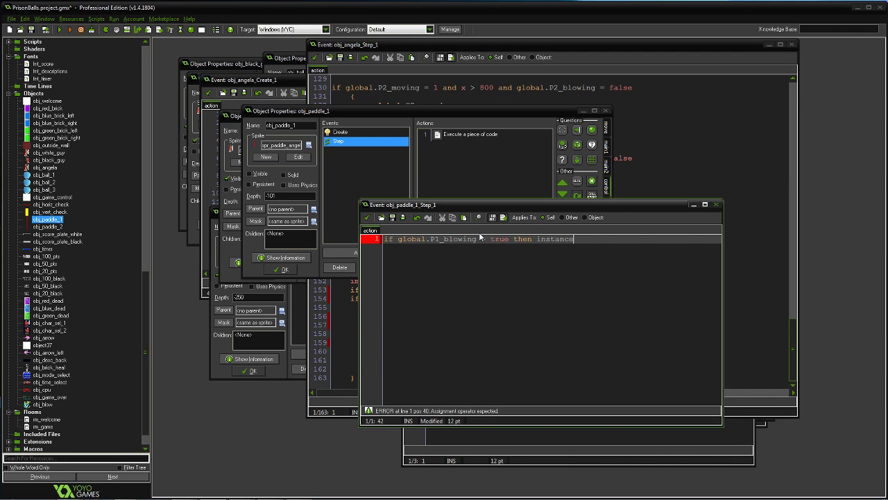
text(_destroy();)
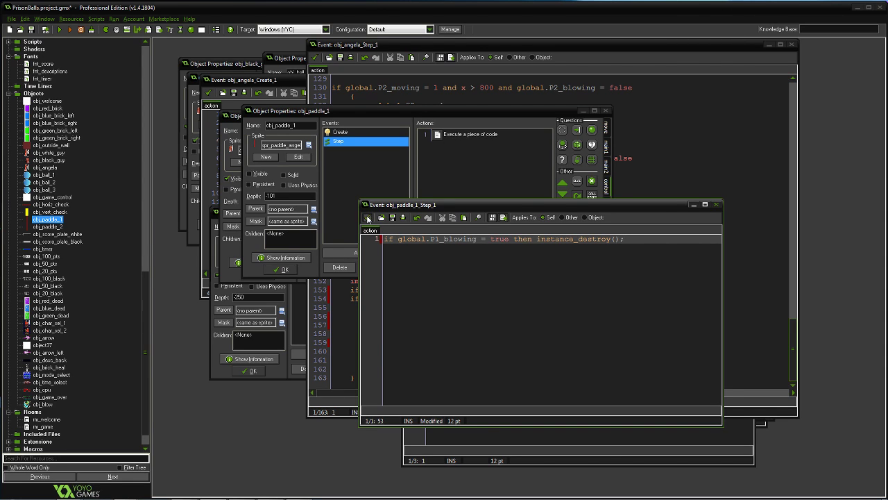
click(366, 218)
- Copy the Step event of obj_paddle_1 into obj_paddle_2, closing the first paddle's properties in between
right_click(355, 144)
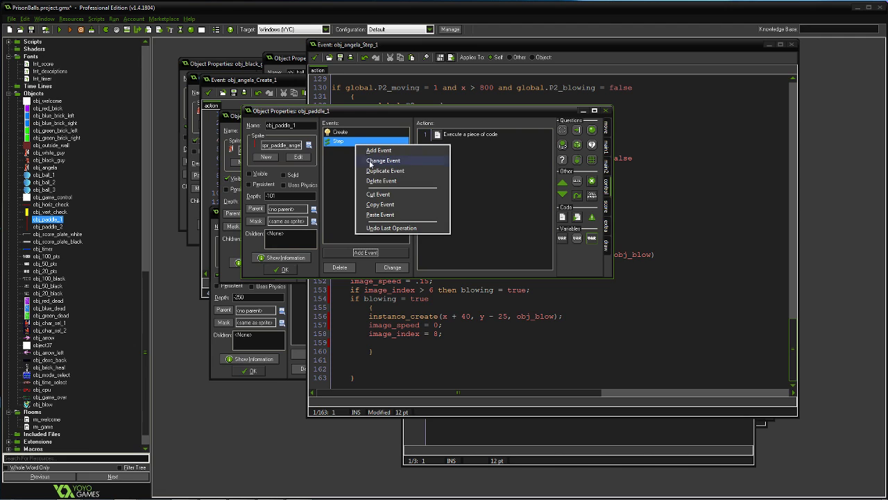
click(380, 205)
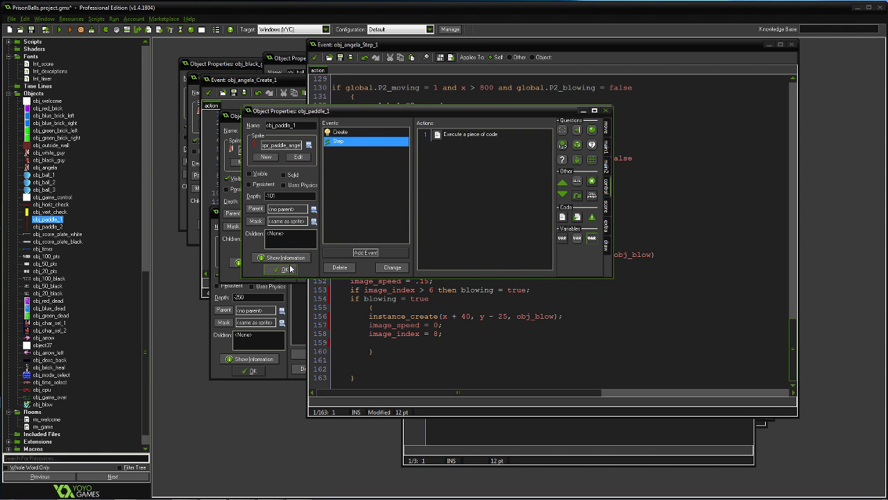
click(281, 269)
click(55, 226)
double_click(59, 228)
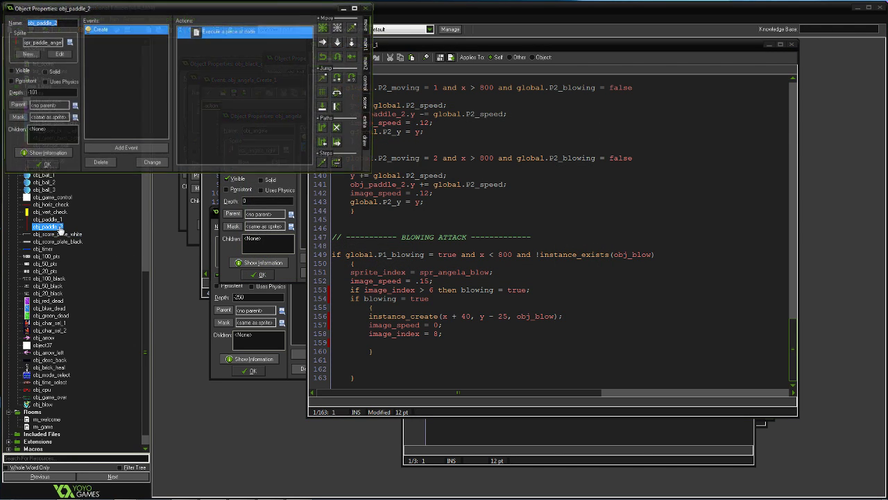
drag(283, 8, 538, 133)
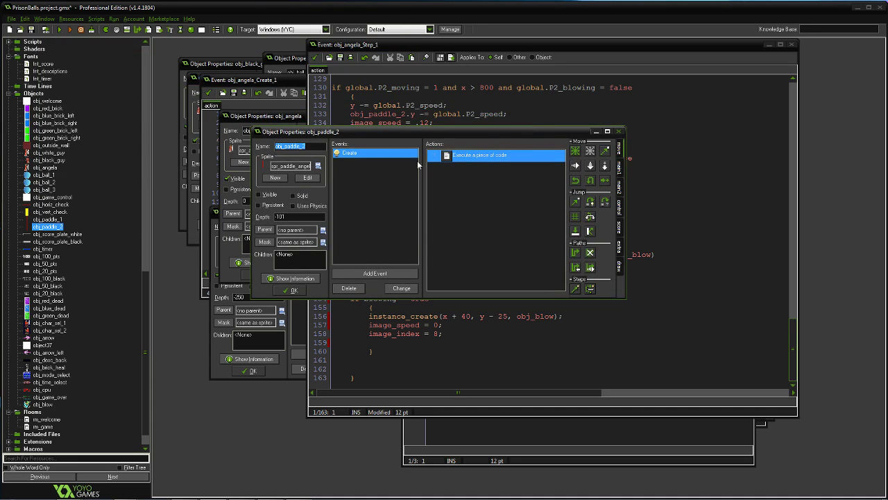
right_click(373, 234)
click(392, 300)
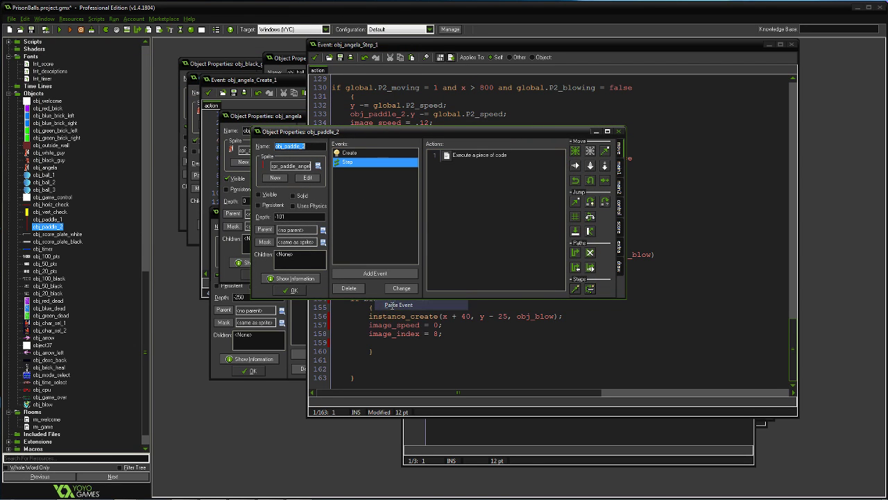
- Change the variable in obj_paddle_2's Step code to global.P2_blowing and accept both the code and the object
double_click(486, 156)
drag(265, 11, 587, 190)
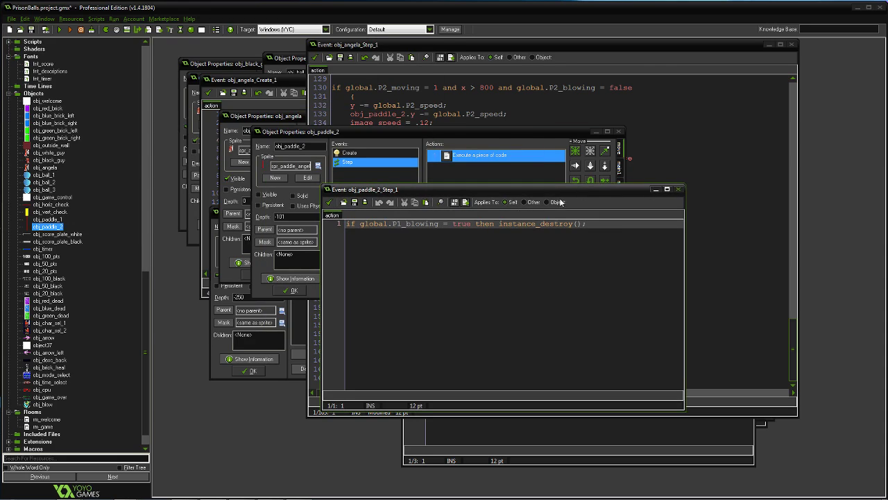
click(397, 223)
key(Delete)
text(2)
click(328, 202)
click(295, 290)
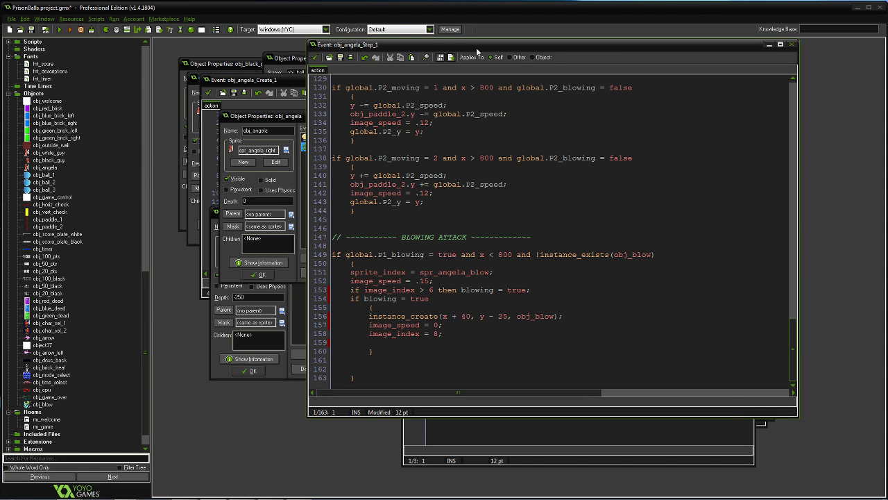
- Open the Step event code of obj_blow and add a blank line below the image_angle assignment
drag(476, 45, 559, 92)
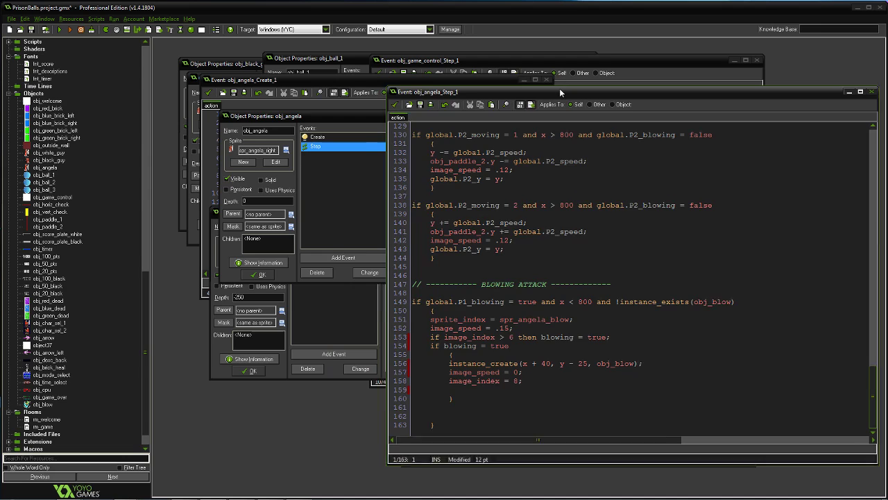
double_click(44, 404)
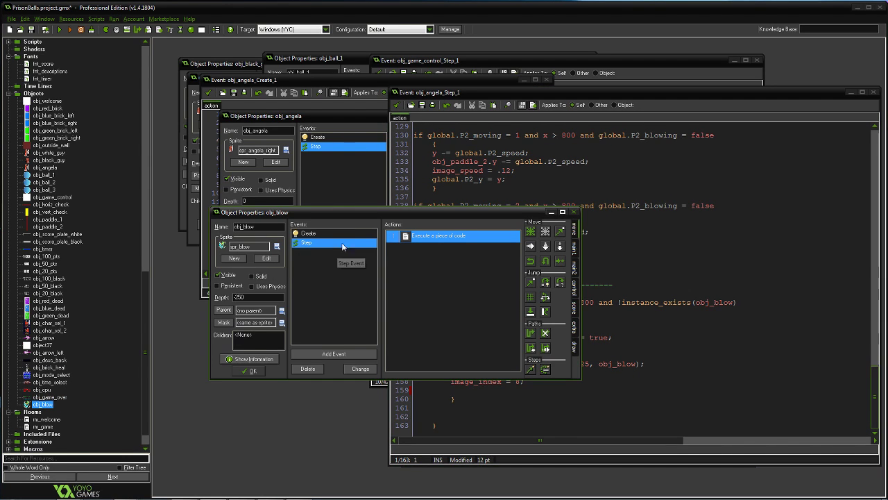
drag(364, 216, 360, 201)
double_click(391, 217)
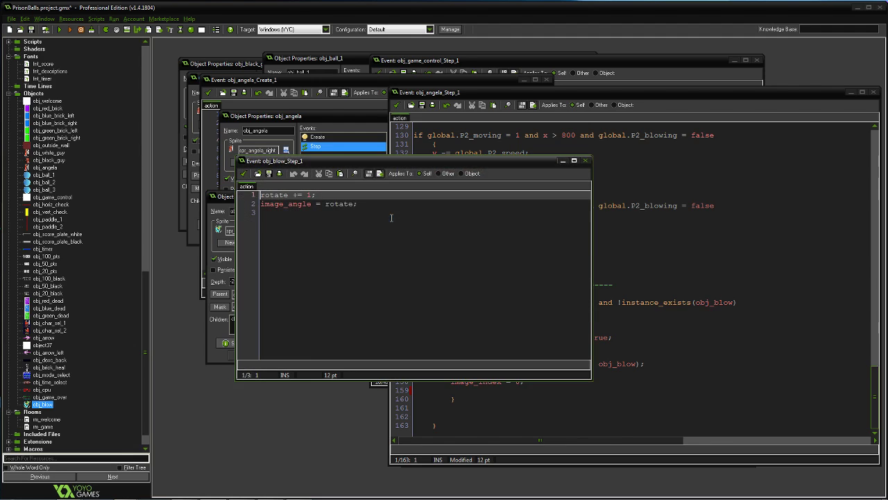
click(381, 212)
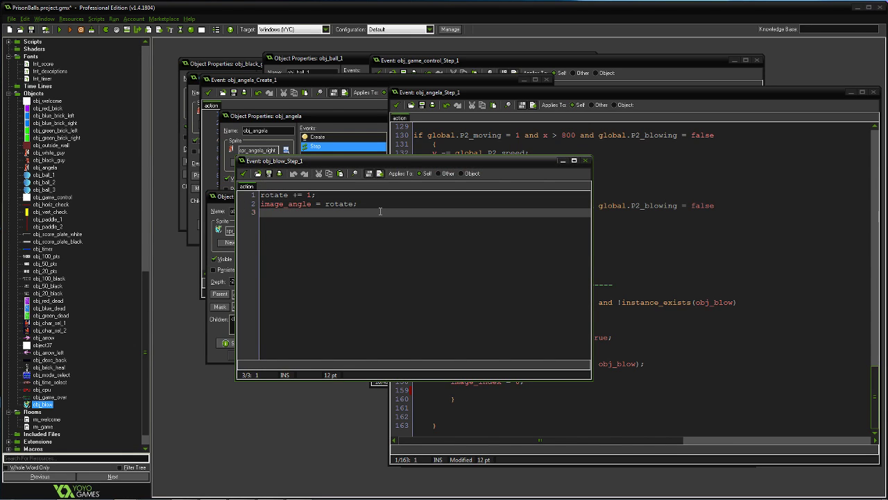
key(Return)
- Copy "if keyboard_check(ord('W'))" from obj_game_control's Step code to the end of obj_blow's Step code, followed by two new lines
click(628, 58)
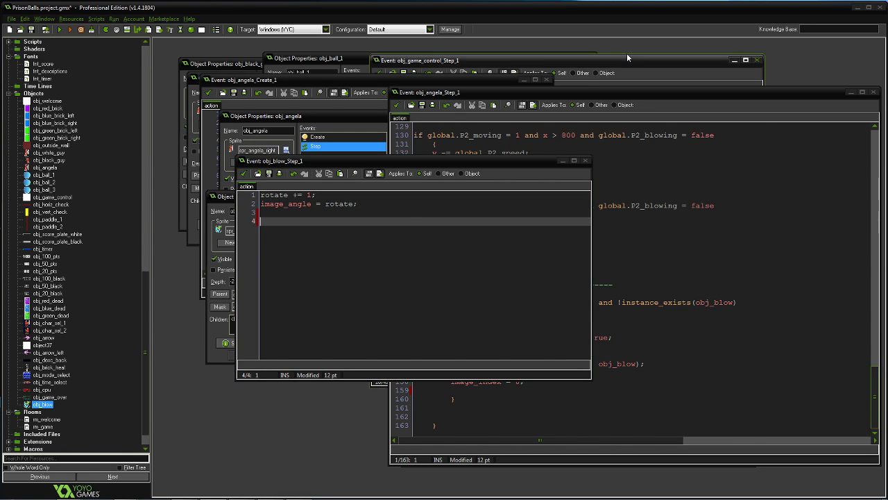
drag(628, 57, 663, 54)
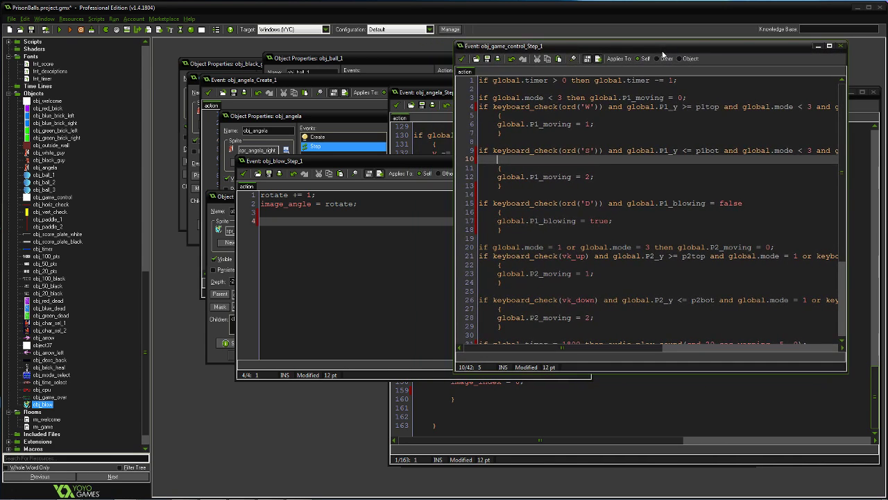
drag(400, 160, 257, 152)
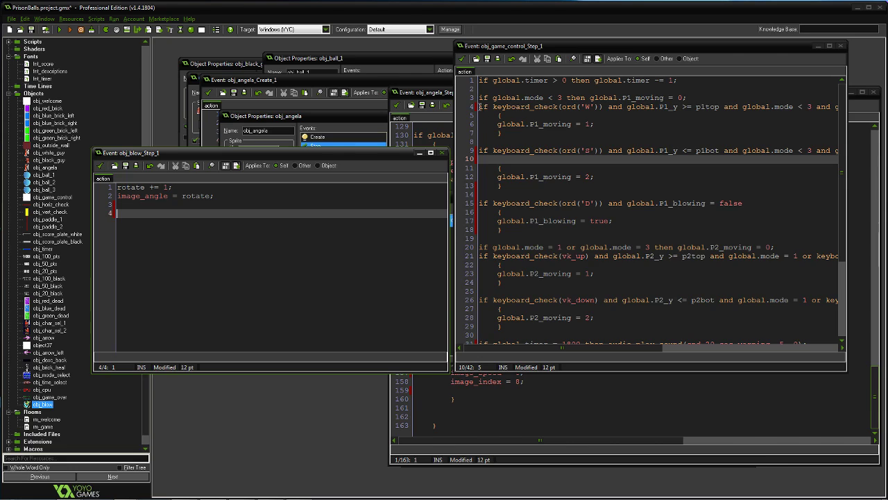
drag(479, 107, 604, 109)
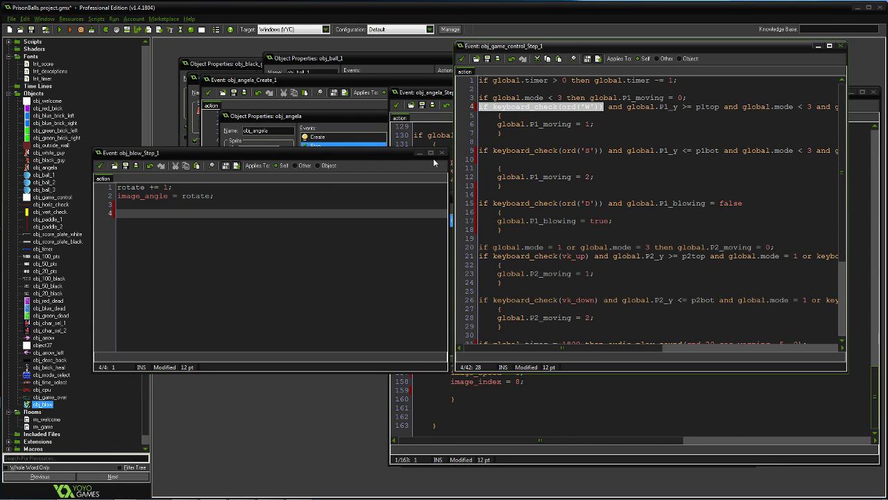
click(128, 213)
key(ctrl+v)
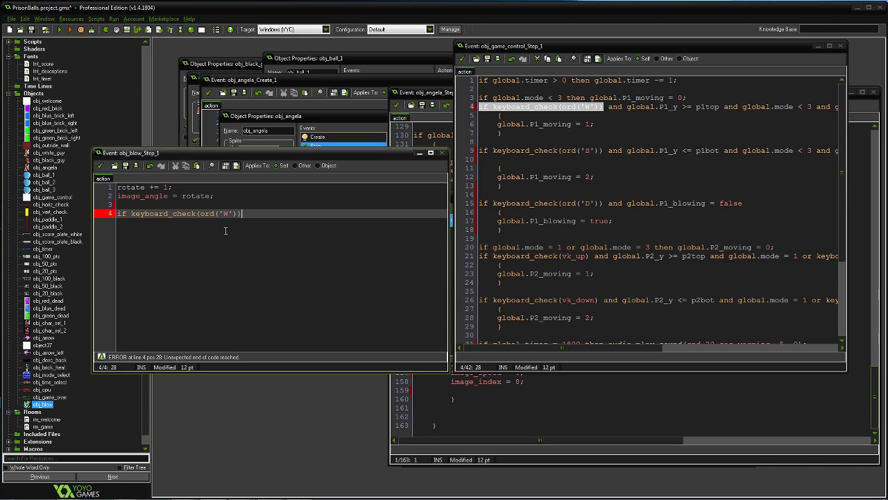
key(Return)
key(Return)
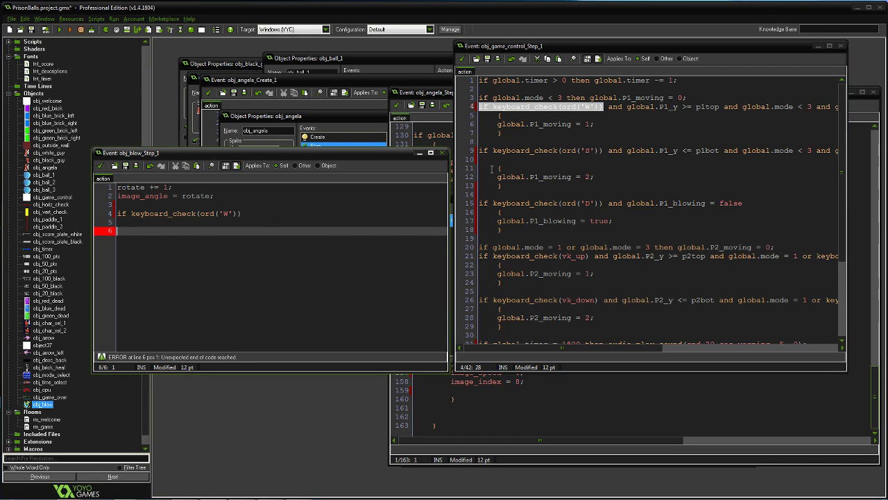
- Copy "if keyboard_check(ord('S'))" from obj_game_control's Step code to the last line of obj_blow's Step code
drag(479, 150, 604, 150)
key(ctrl+c)
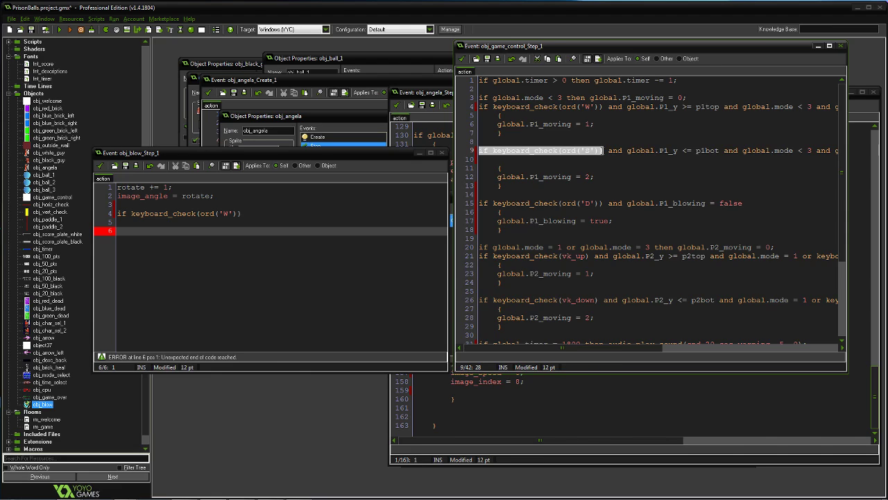
click(175, 236)
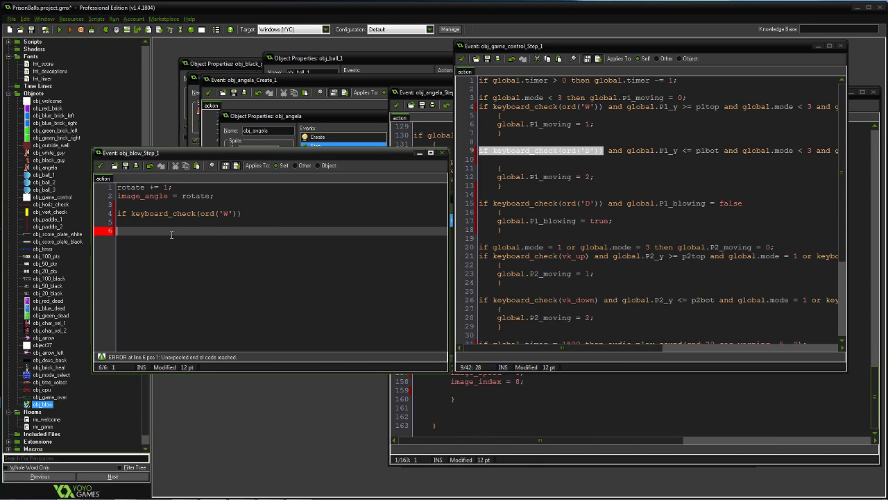
key(ctrl+v)
- Add an indented pair of braces with an empty line between them below the 'W' keyboard check in obj_blow's Step code
click(254, 214)
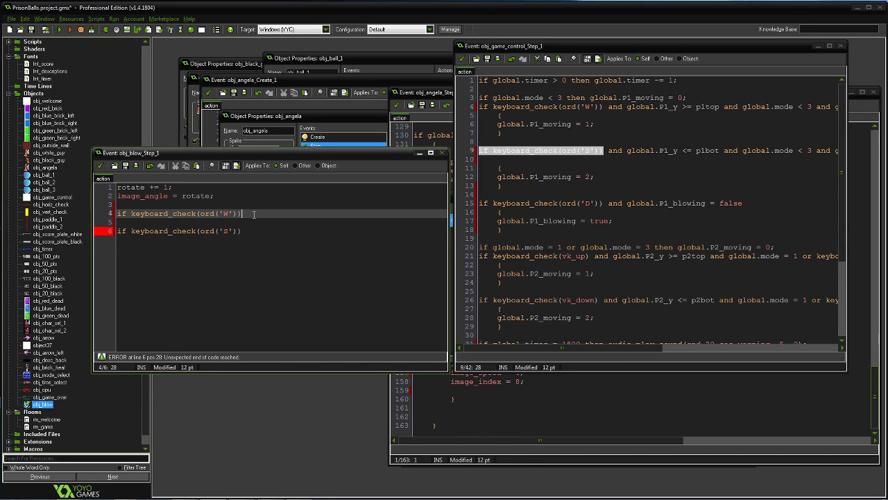
key(Return)
key(Tab)
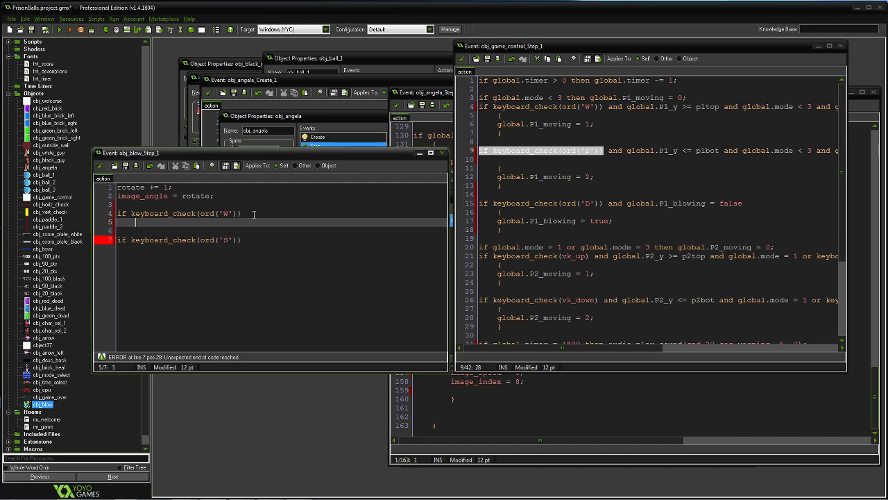
text({)
key(Return)
key(Return)
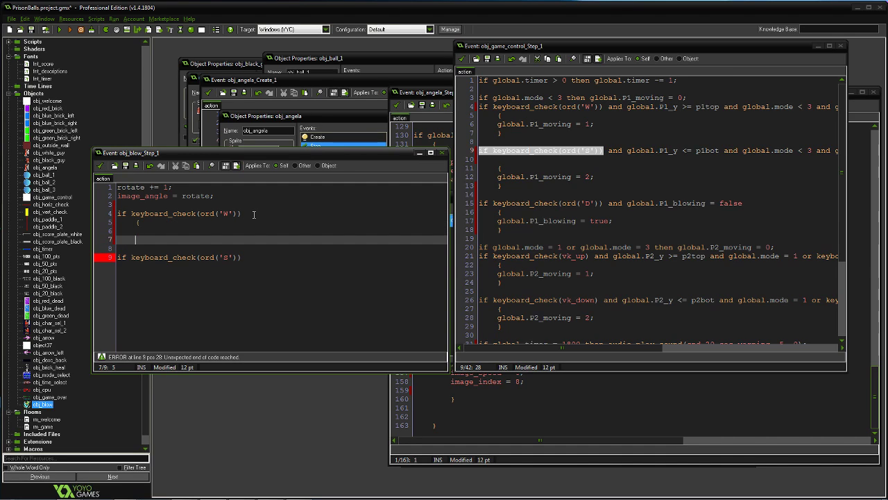
text(})
- Add an indented pair of braces with an empty line between them below the 'S' keyboard check
click(256, 256)
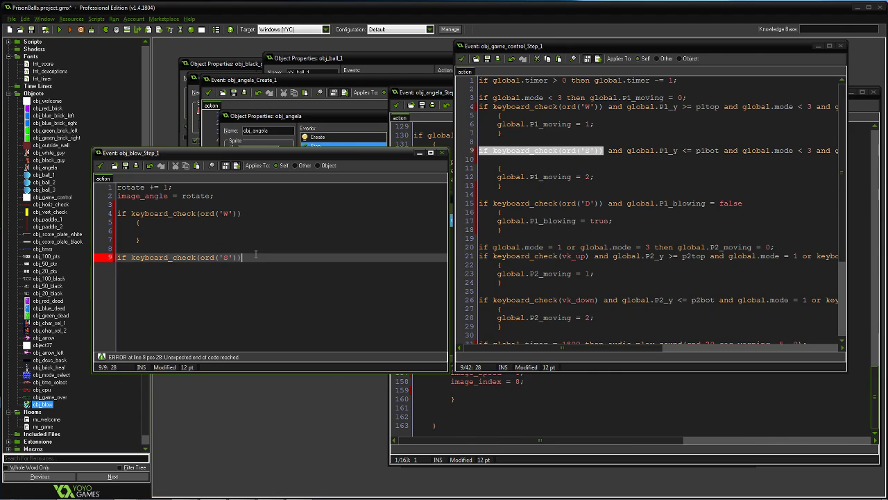
key(Return)
key(Tab)
text({)
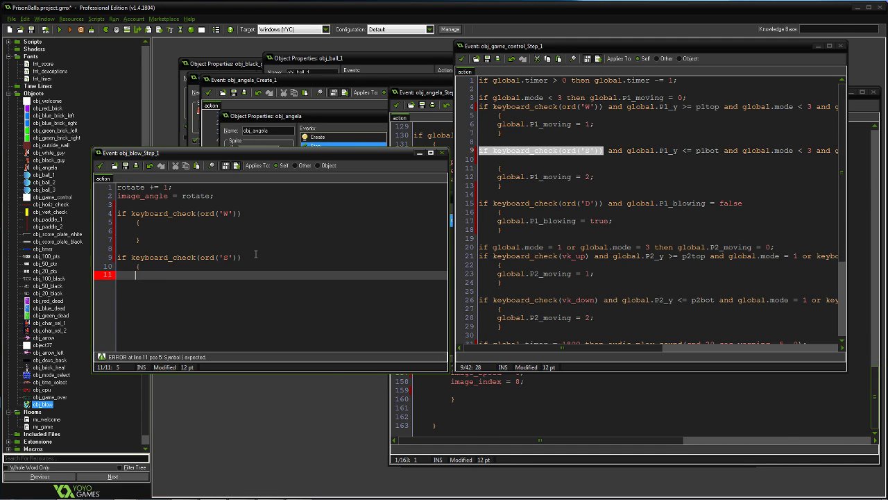
key(Return)
key(Return)
text(})
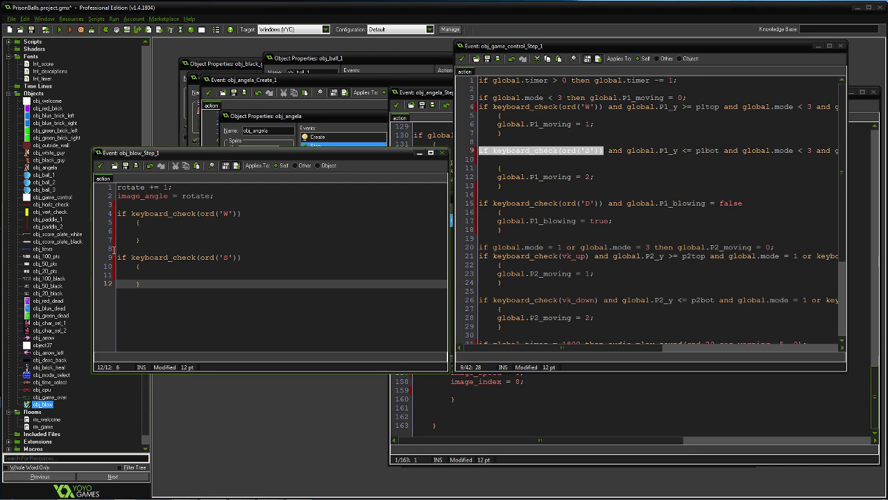
- Duplicate the whole 'S' keyboard check block twice at the end of obj_blow's Step code, separated by blank lines
drag(116, 257, 207, 295)
key(ctrl+c)
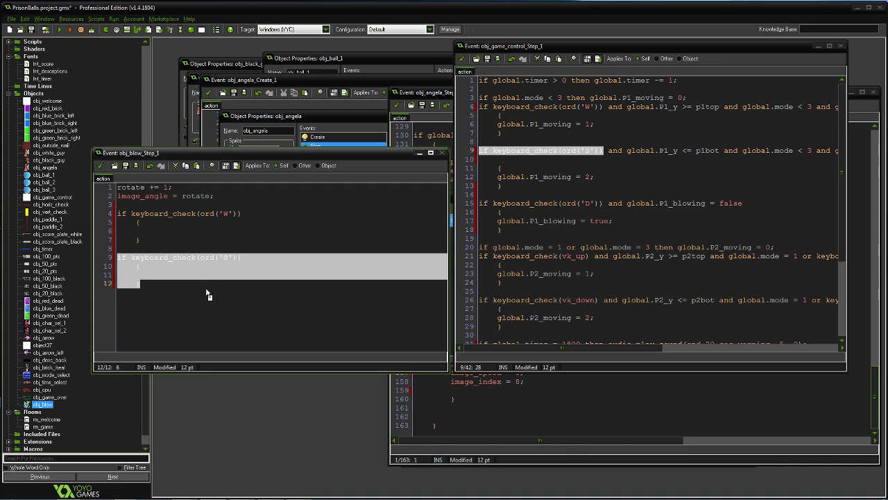
click(157, 285)
key(Return)
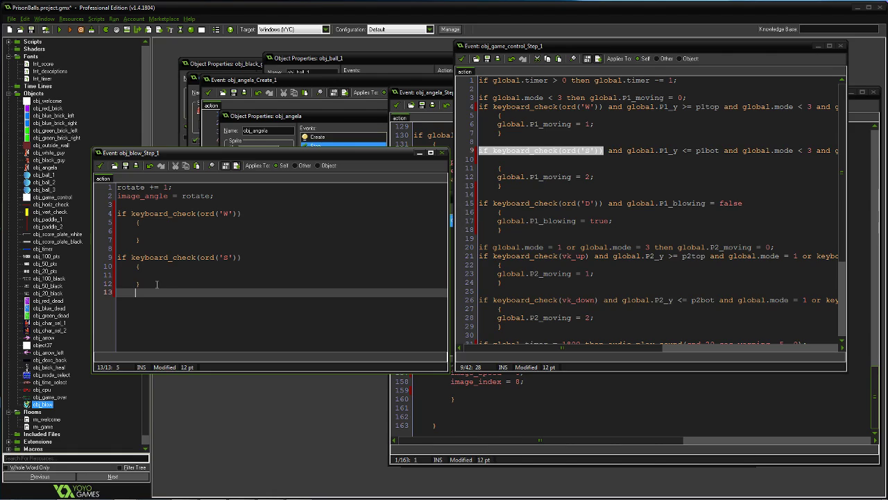
key(Return)
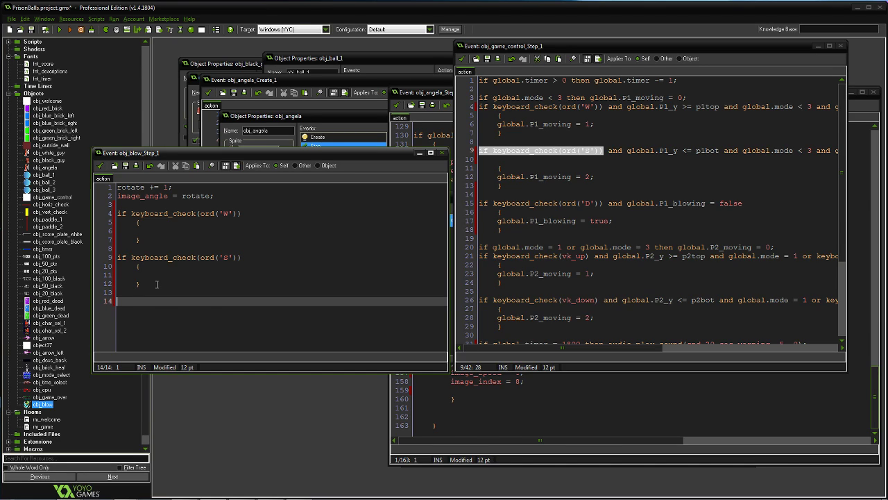
key(ctrl+v)
key(Return)
key(Return)
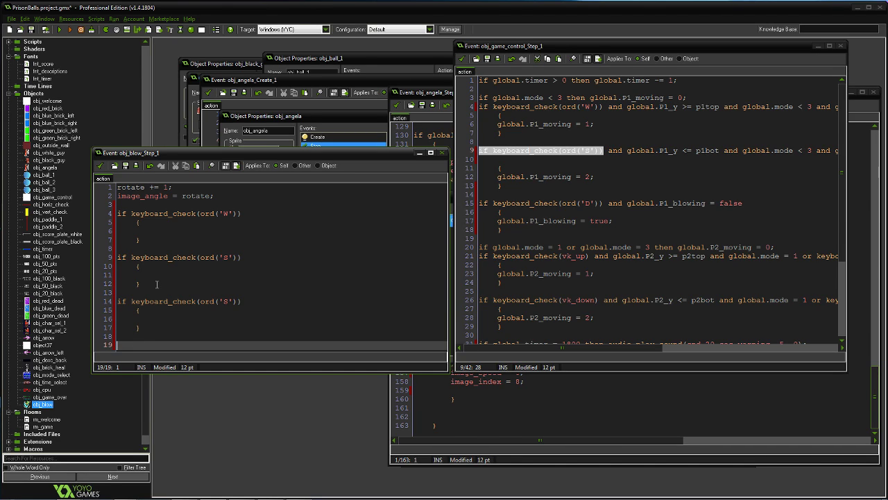
key(ctrl+v)
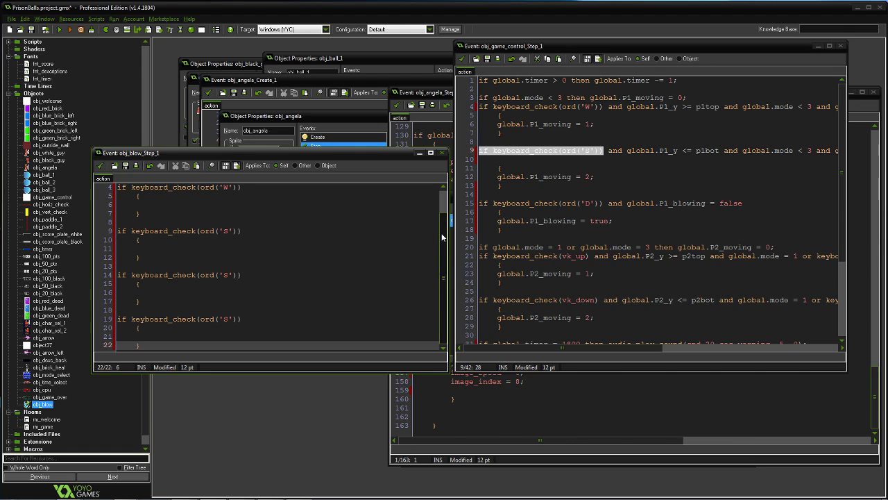
- Enter "y -= 12;" between the braces of the 'W' keyboard check
scroll(444, 229, up, 1)
click(140, 213)
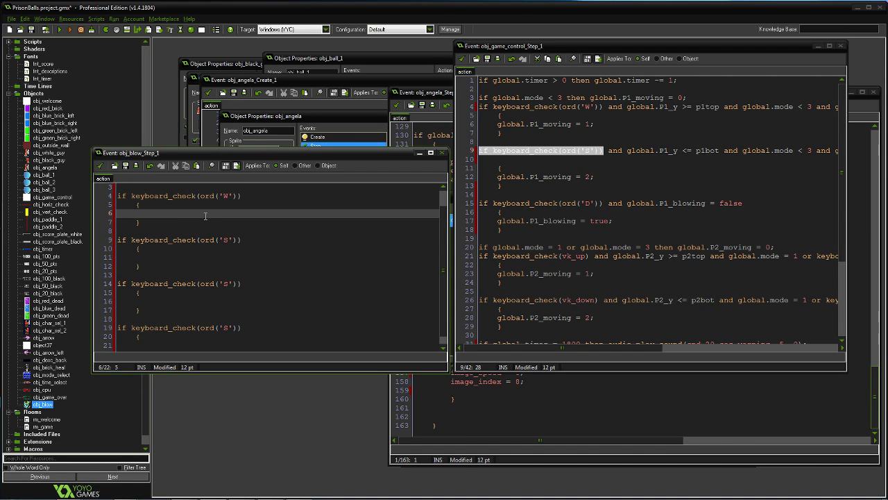
text(g)
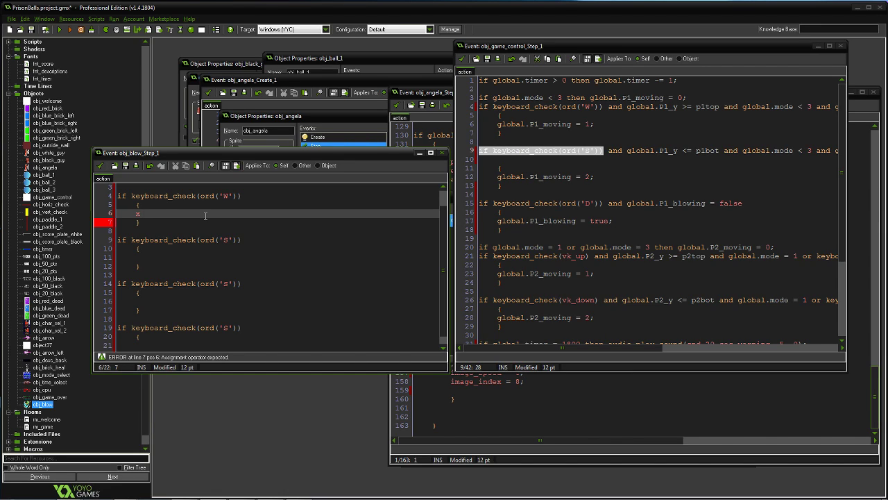
key(BackSpace)
text(y -= )
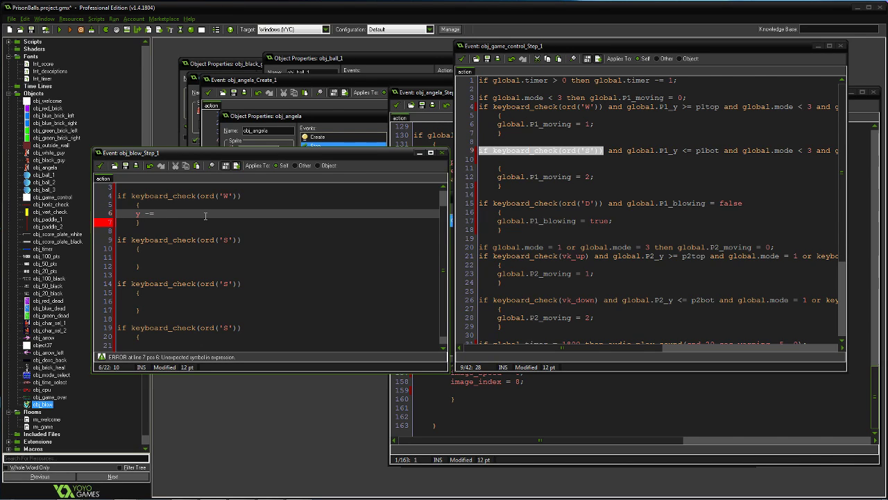
text(12;)
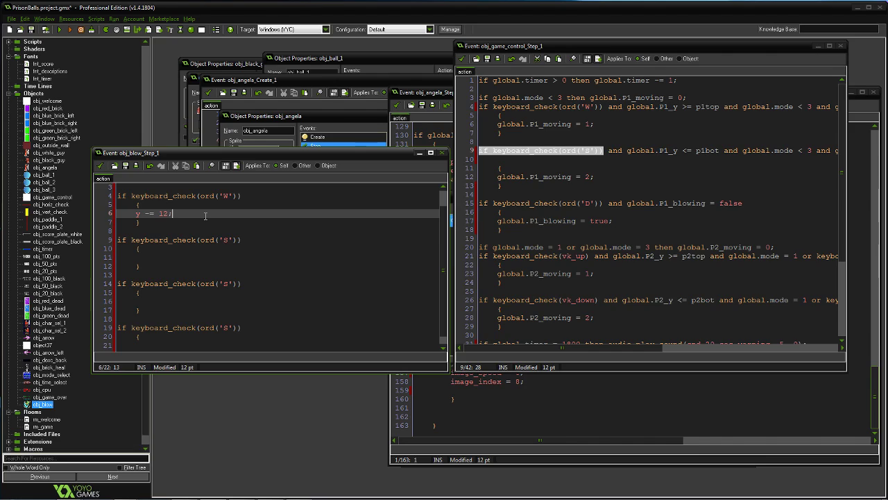
- Enter "y += 12;" followed by a new line between the braces of the first 'S' keyboard check
click(138, 256)
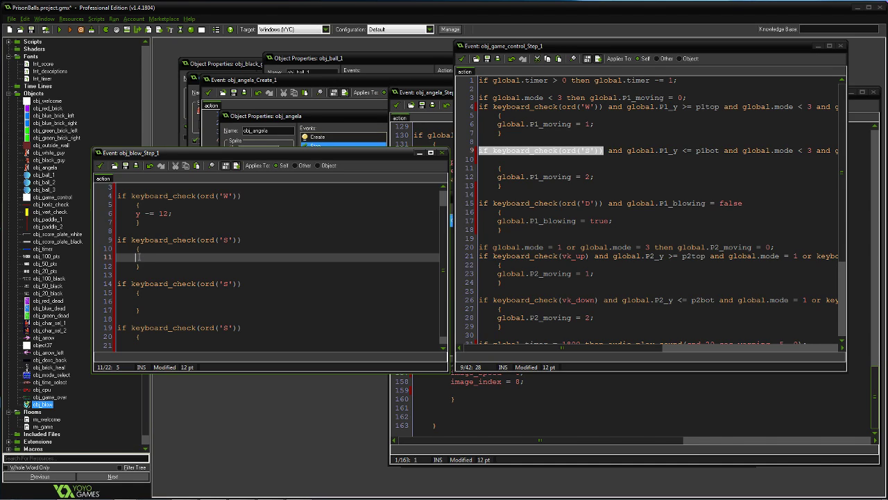
text(y )
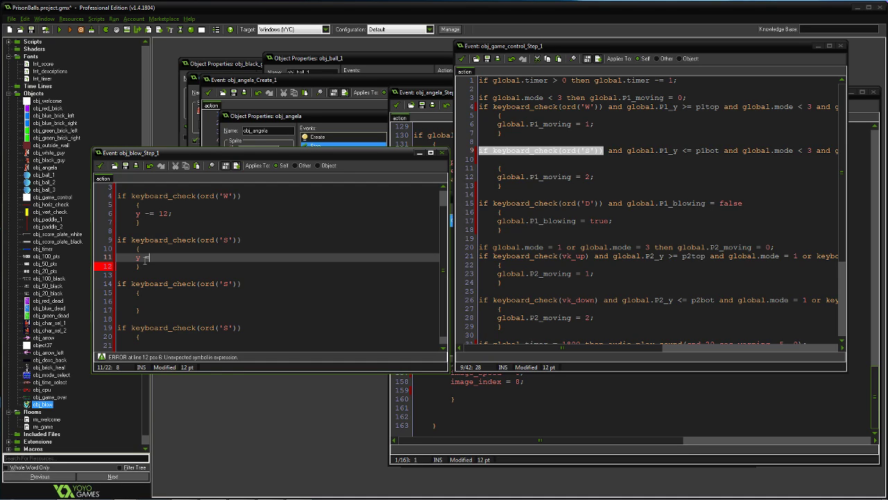
text(+= 12;)
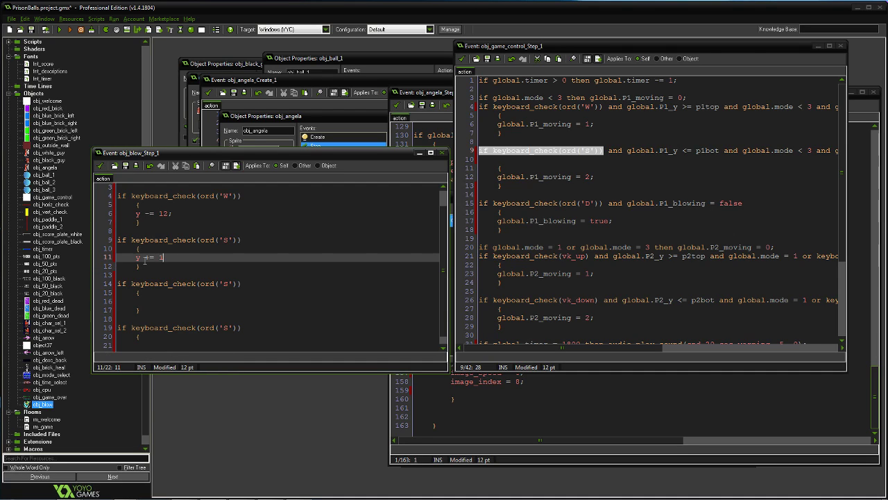
key(Return)
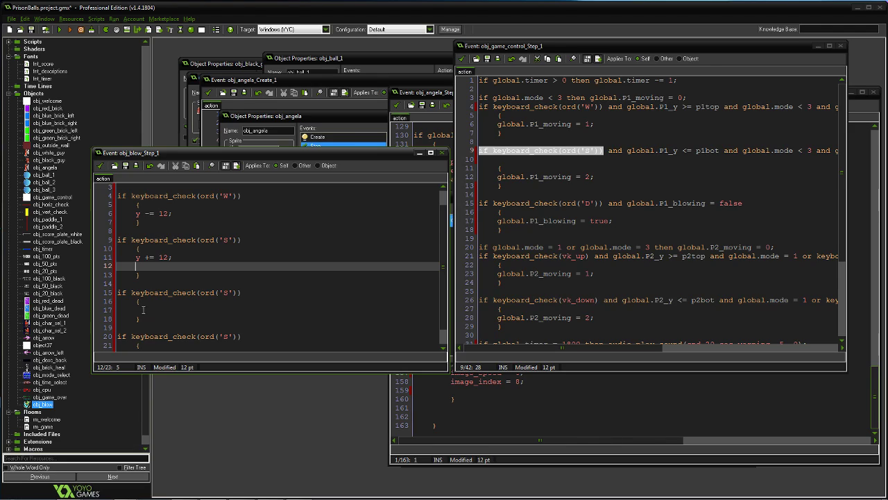
- Enter "x -= 12;" in the second 'S' block and place the cursor inside the last block's braces
click(159, 310)
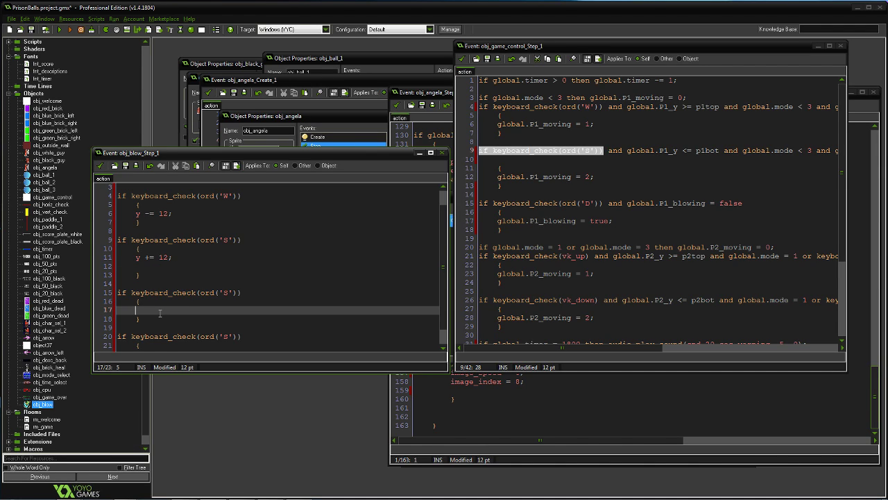
text(x -= 1)
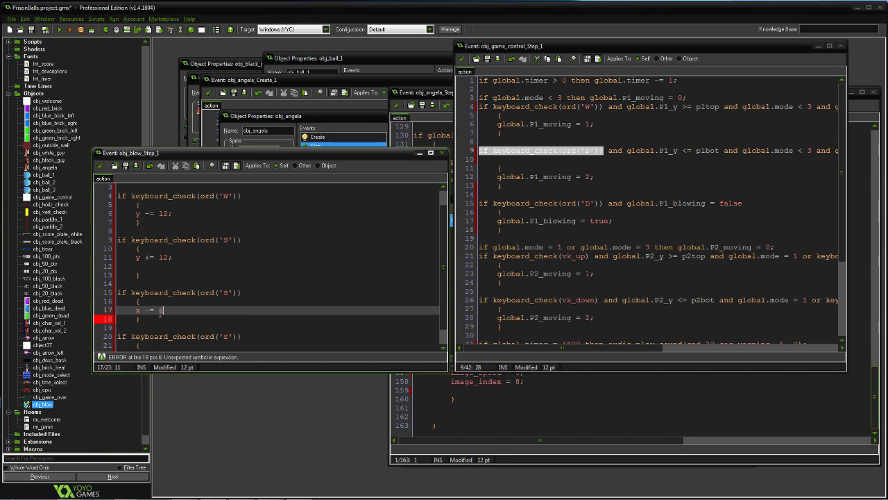
text(2;)
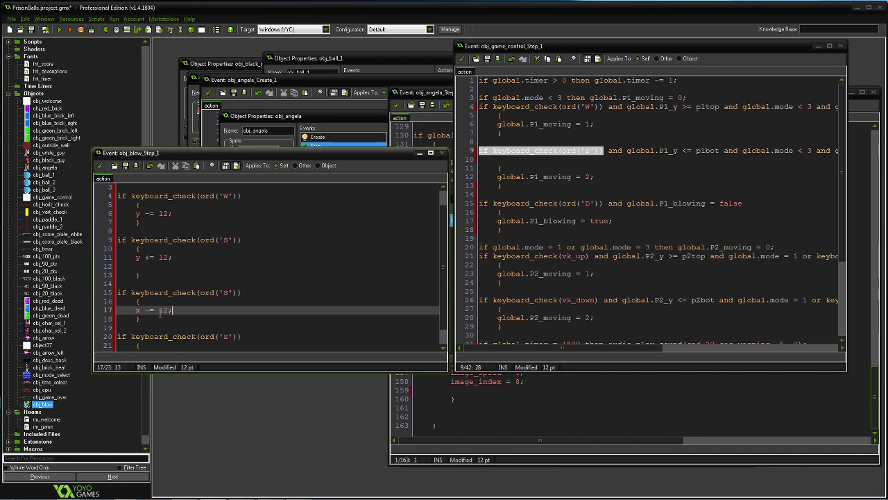
scroll(186, 299, down, 1)
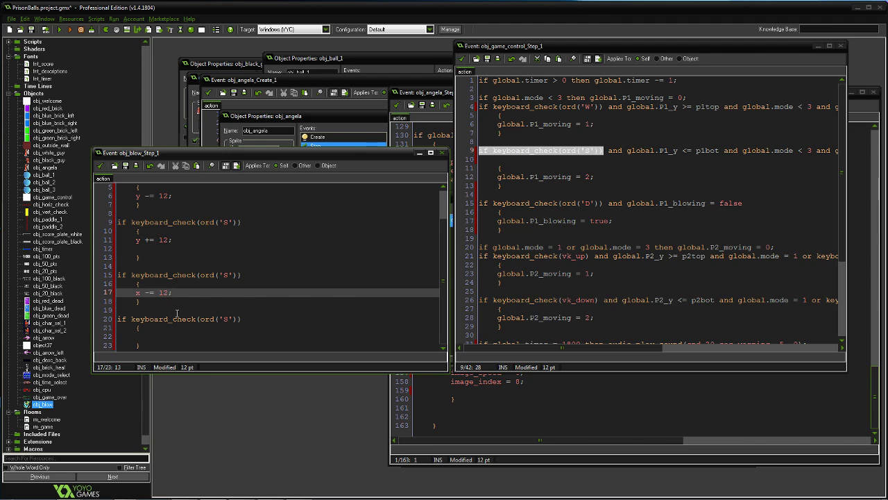
click(137, 336)
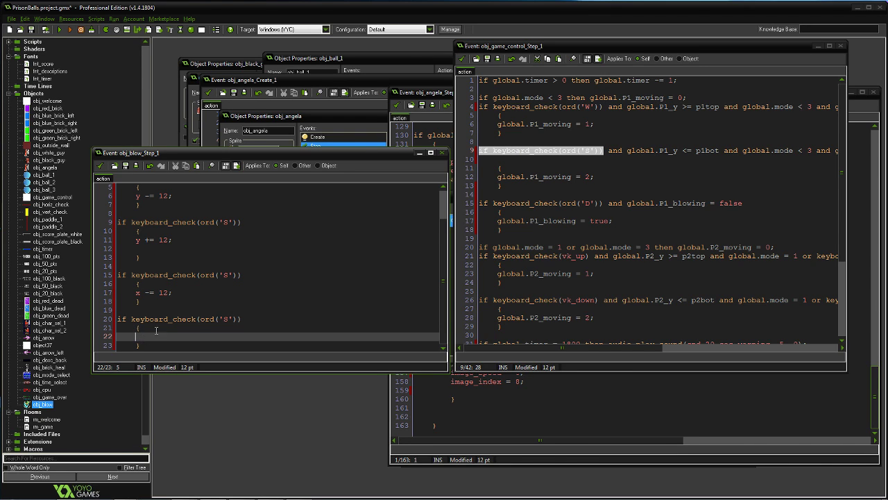
- Rearrange the obj_blow windows and open the Create event code of obj_welcome at its final global variables
drag(234, 161, 459, 175)
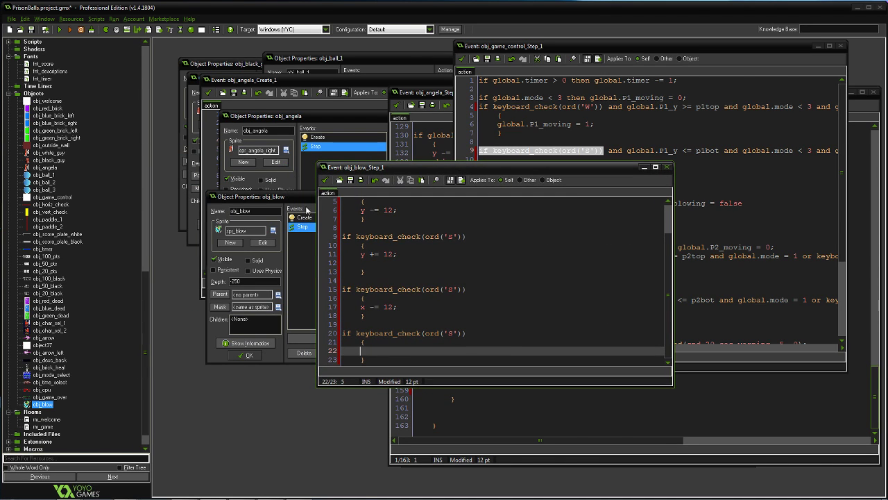
click(292, 200)
drag(292, 200, 324, 136)
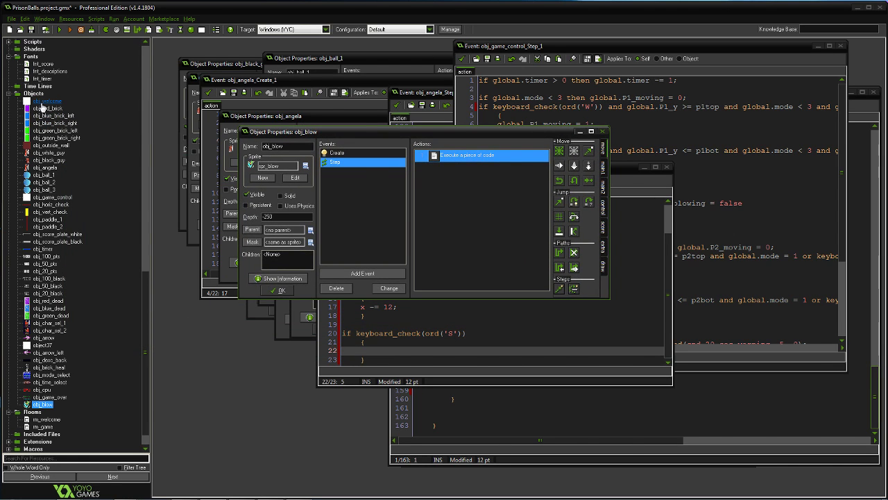
double_click(43, 102)
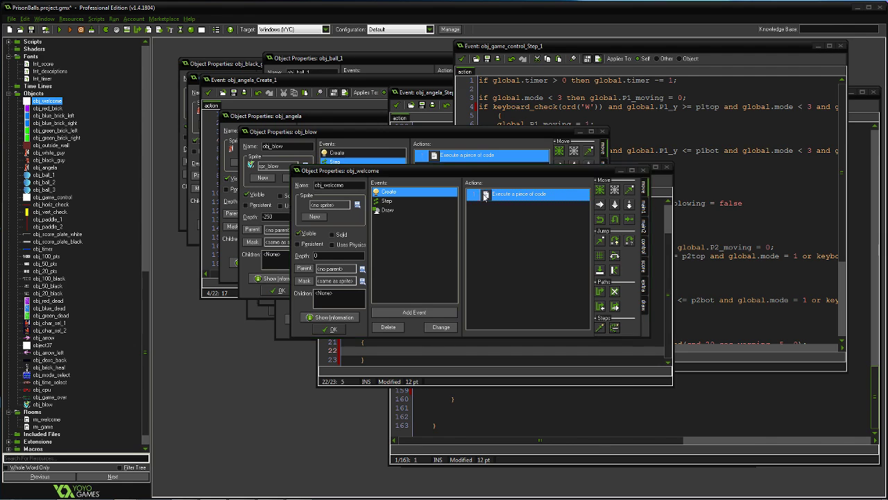
double_click(485, 197)
drag(609, 152, 601, 364)
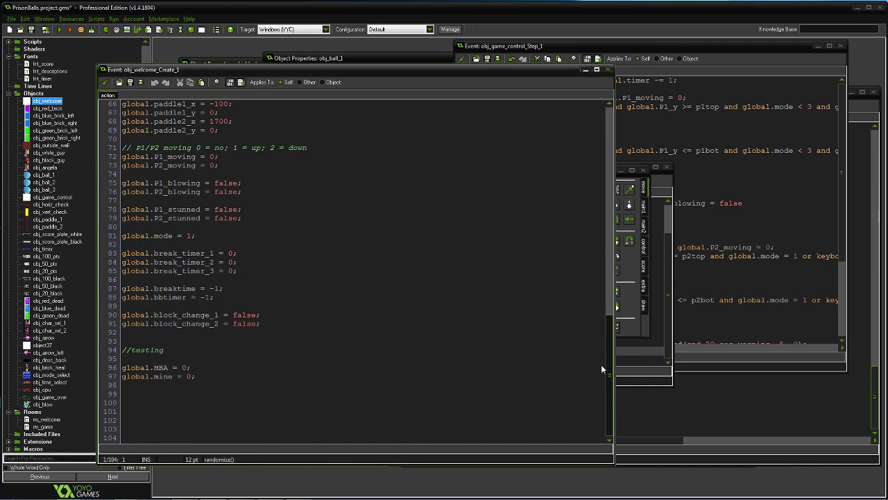
- Add "global.blow_speed = 12;" below global.block_change_2 in obj_welcome's Create code and accept the code
click(237, 375)
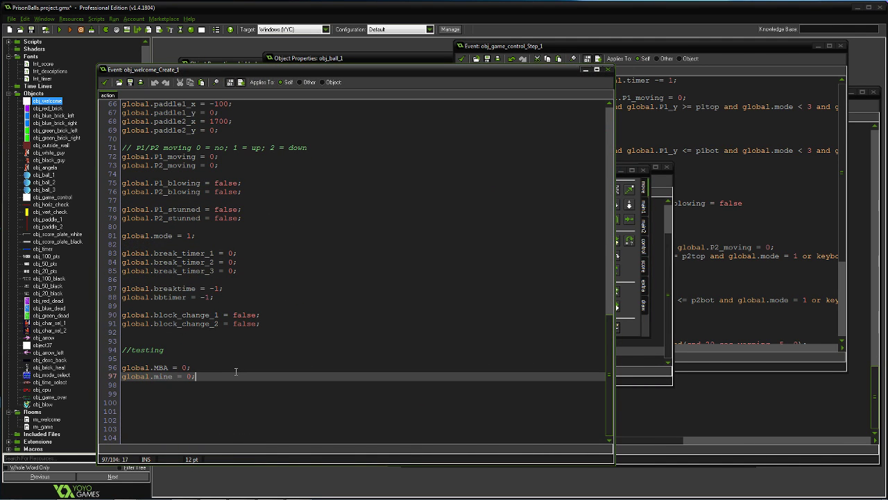
click(278, 326)
key(Return)
key(Return)
text(global)
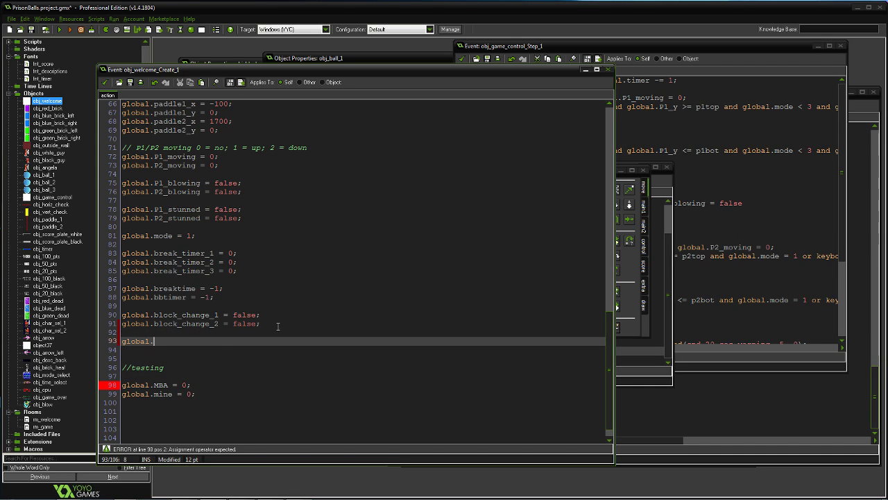
text(.)
text(blow_speed = 12;)
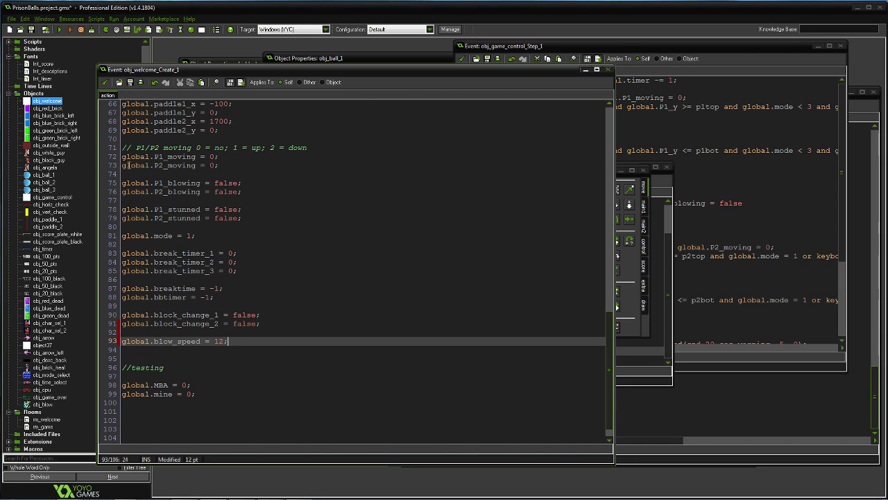
click(105, 82)
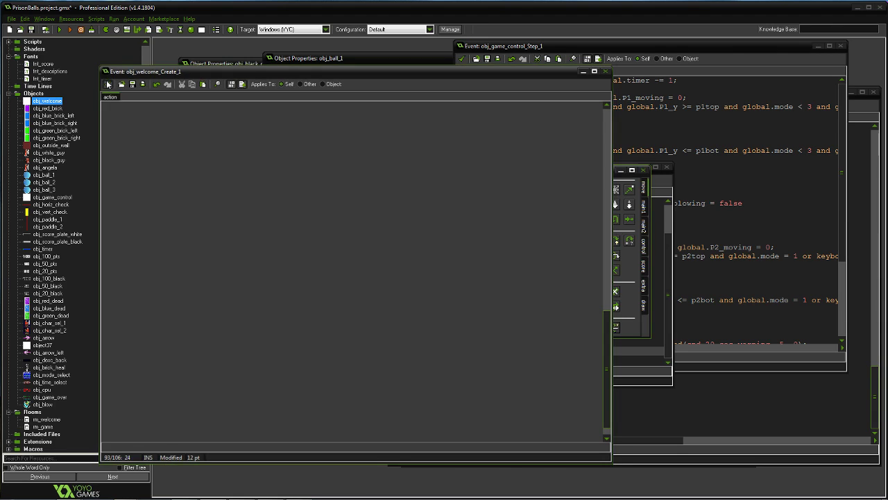
drag(436, 178, 580, 291)
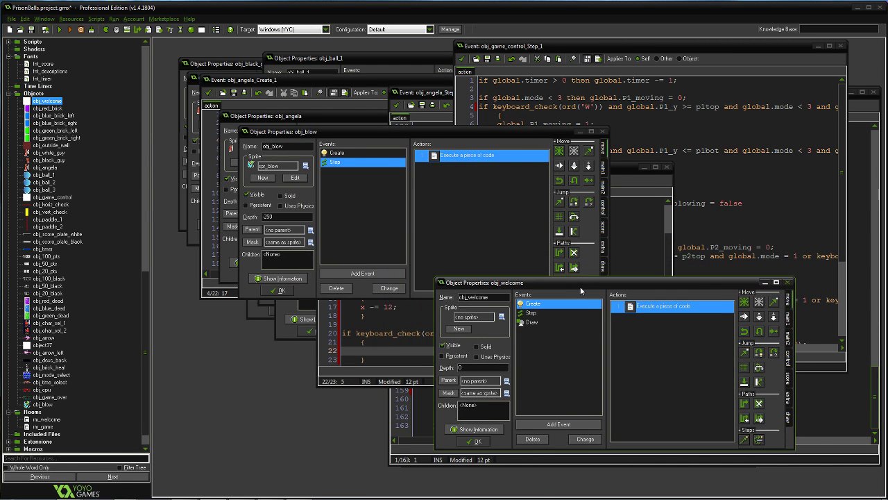
- Rearrange the obj_blow windows and replace the 12 in the 'W' block of its Step code with global.blow_speed
drag(509, 133, 349, 92)
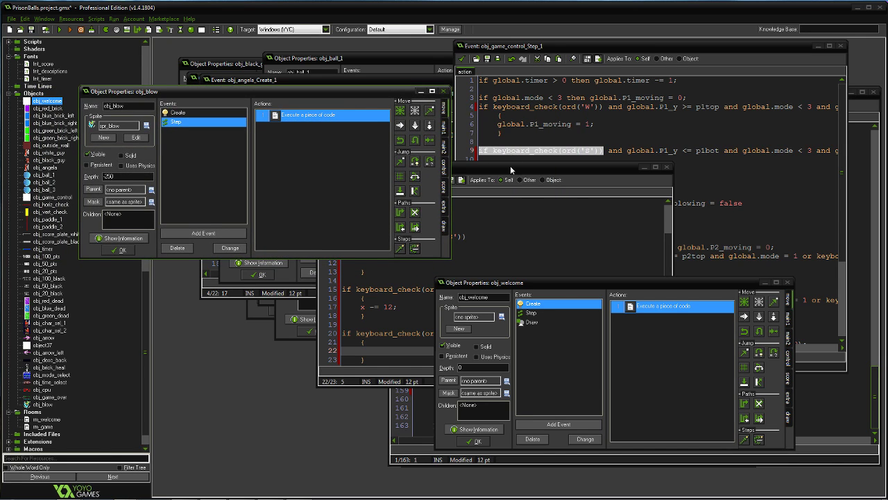
drag(510, 166, 347, 96)
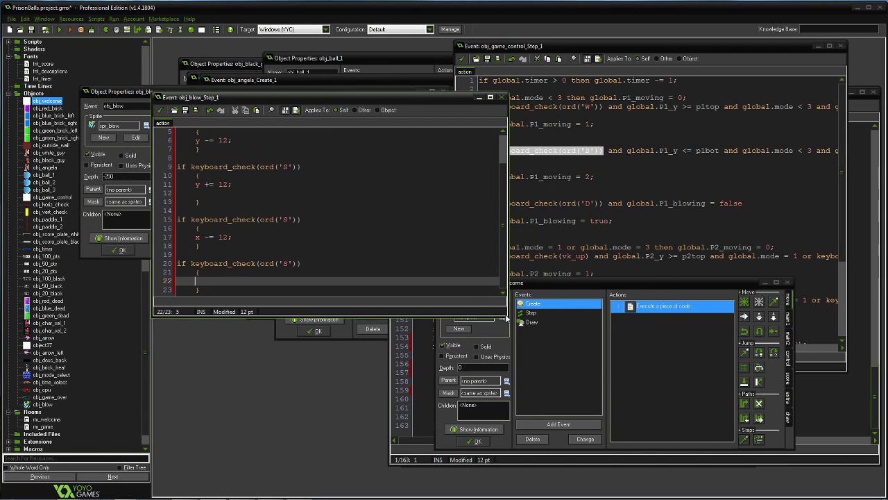
drag(507, 318, 562, 401)
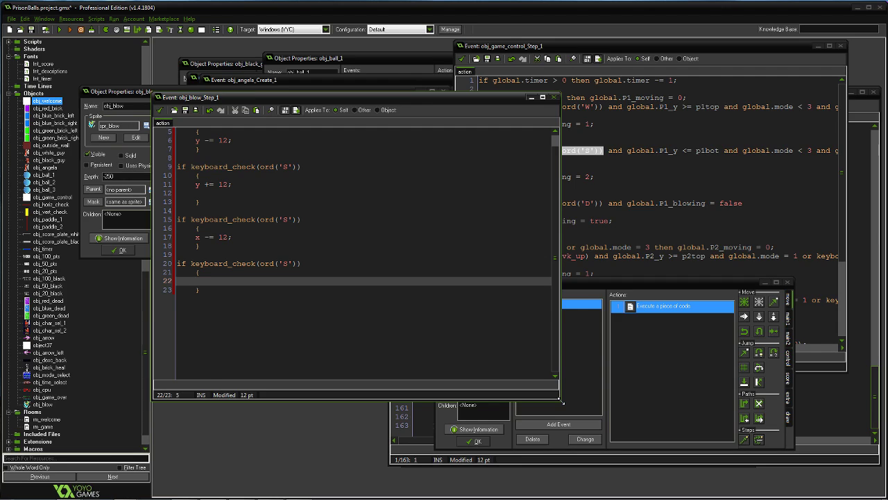
scroll(553, 172, up, 2)
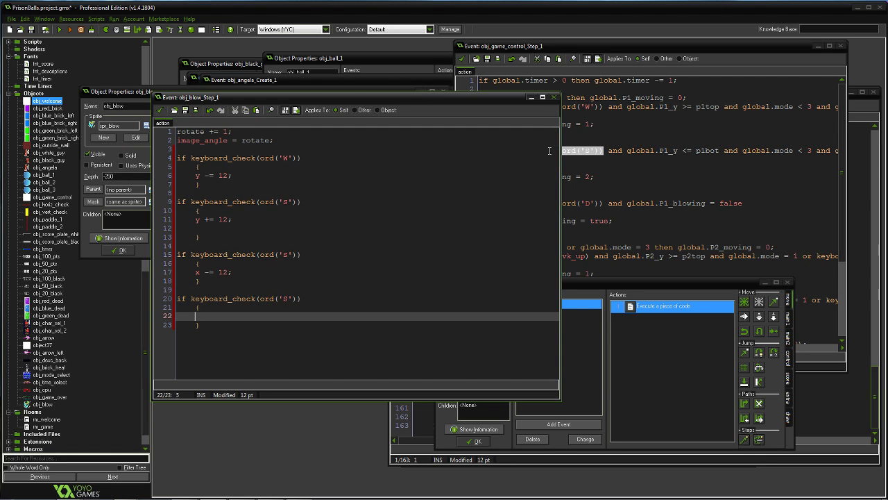
click(218, 175)
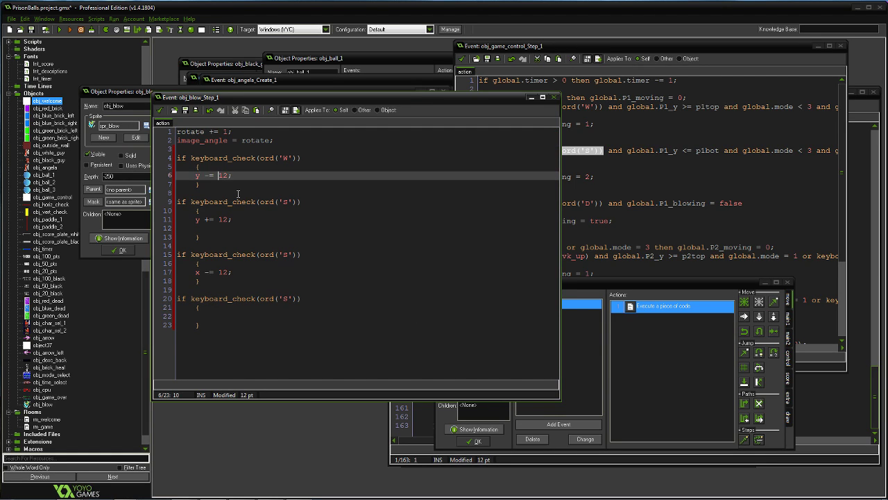
key(Delete)
key(Delete)
text(global.blow_speed)
- Copy global.blow_speed over the 12 in the first 'S' block's y line and the second 'S' block's x line
drag(219, 175, 298, 176)
key(ctrl+c)
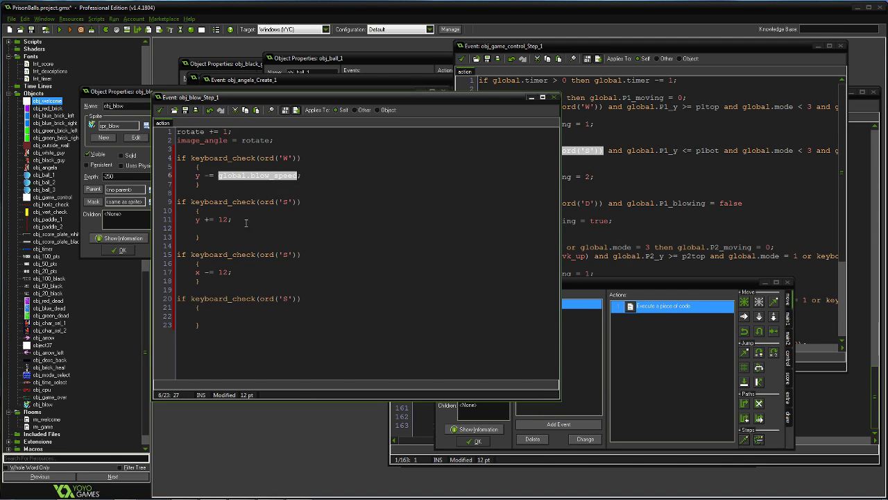
click(219, 221)
double_click(224, 219)
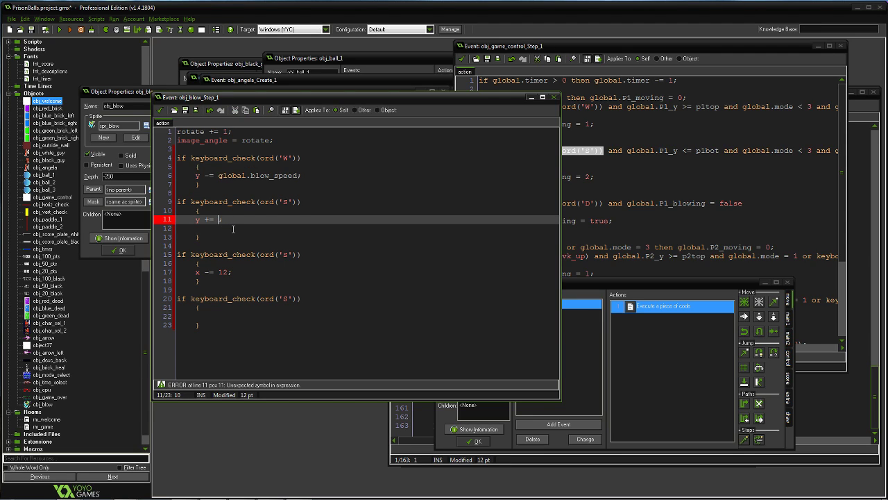
key(ctrl+v)
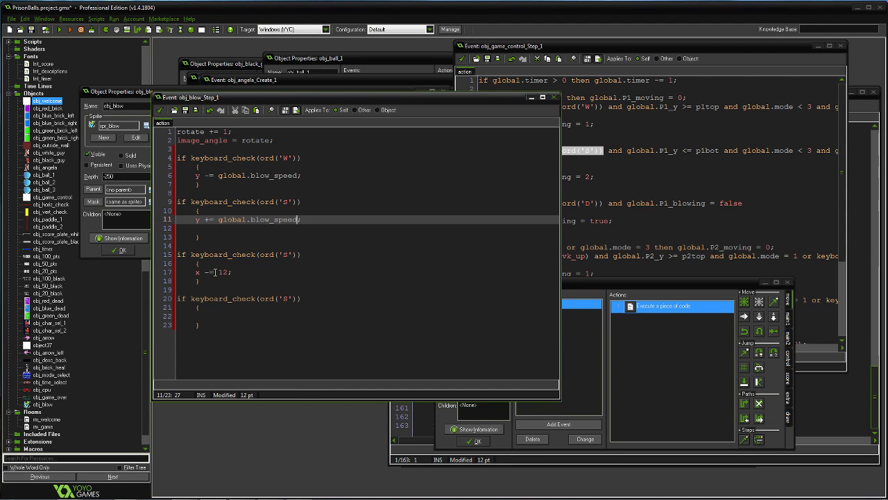
click(219, 272)
key(Delete)
key(ctrl+v)
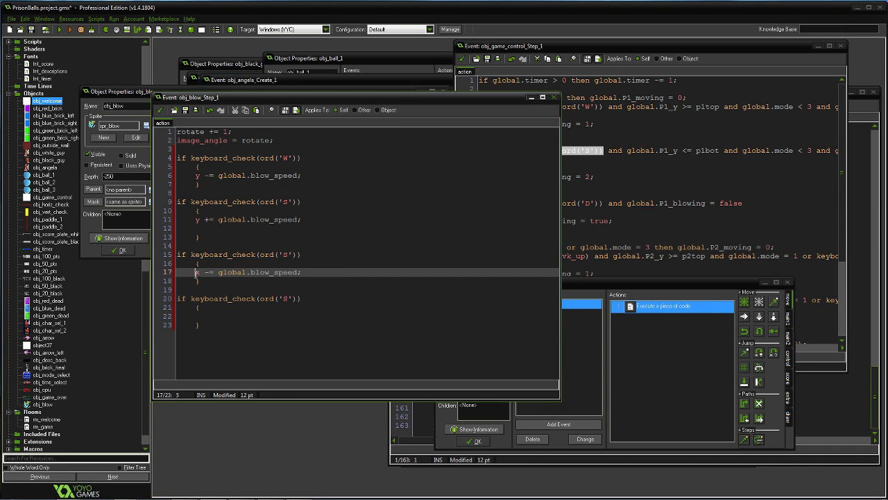
- Copy the second 'S' block's x line into the last block and change it to "x += global.blow_speed;"
drag(196, 273, 304, 278)
key(ctrl+c)
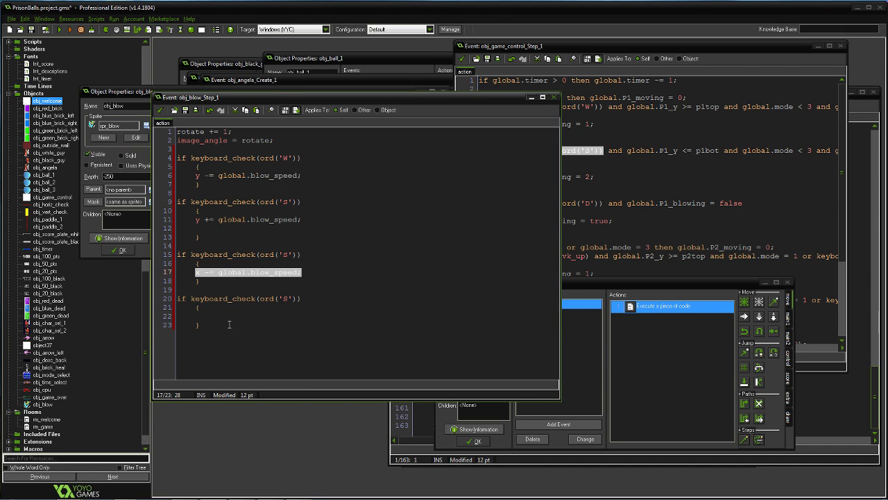
click(218, 315)
key(ctrl+v)
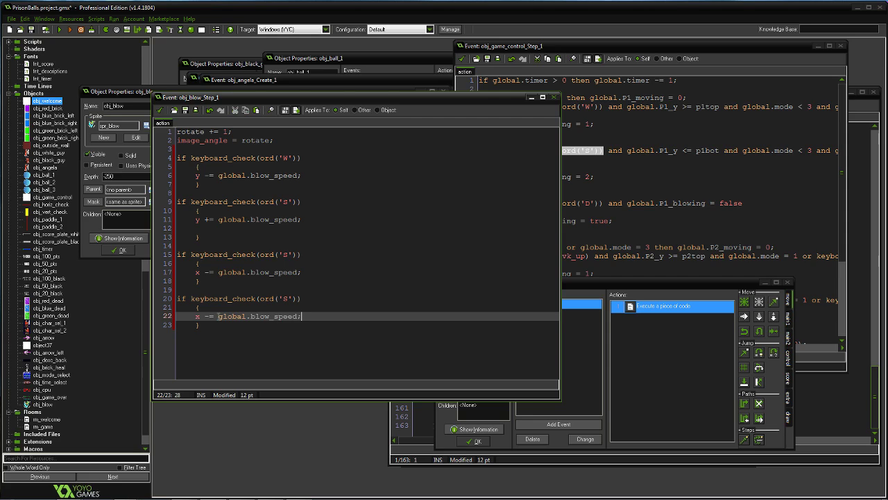
click(208, 316)
key(BackSpace)
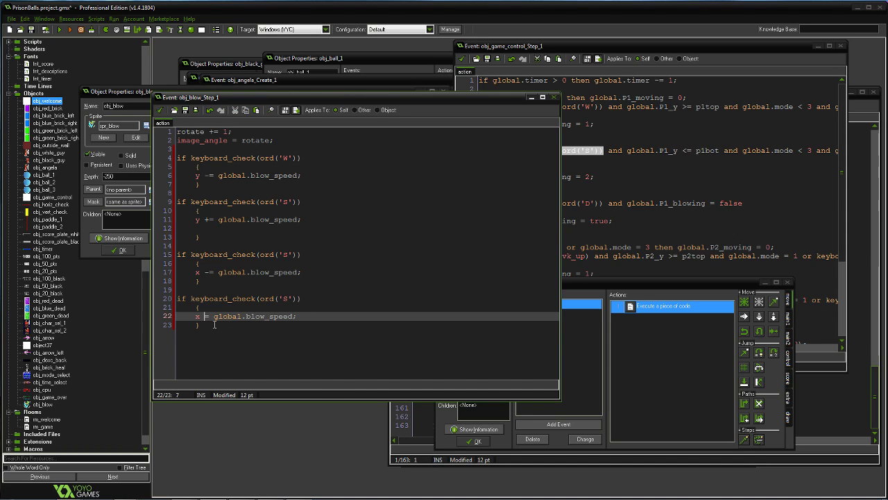
text(+)
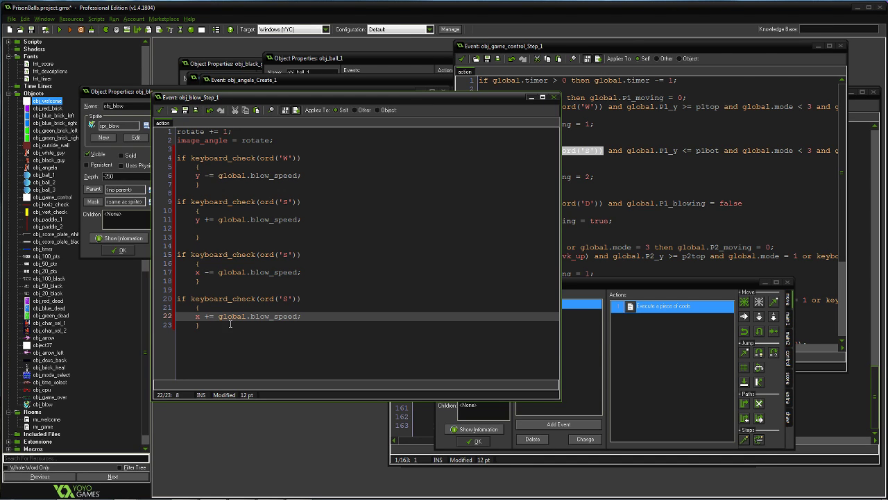
- Open the room rm_game, set both Snap X and Snap Y to 1, and accept the room
drag(321, 97, 367, 76)
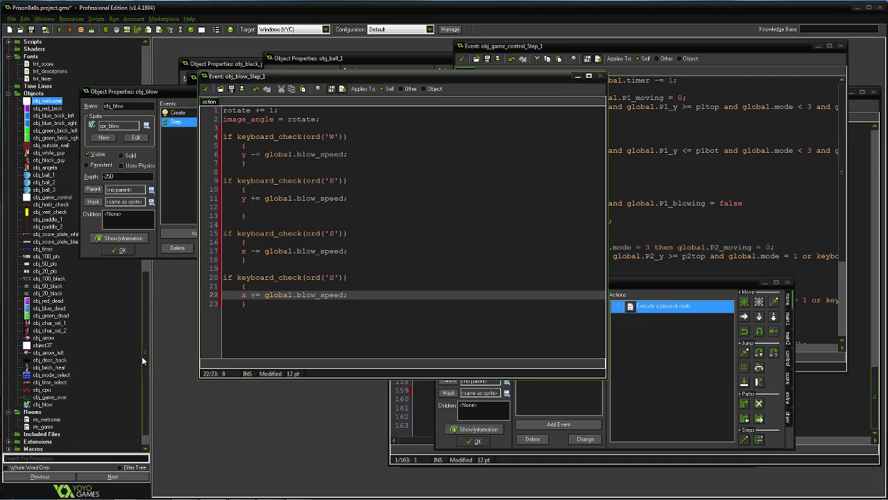
scroll(142, 356, down, 1)
double_click(50, 411)
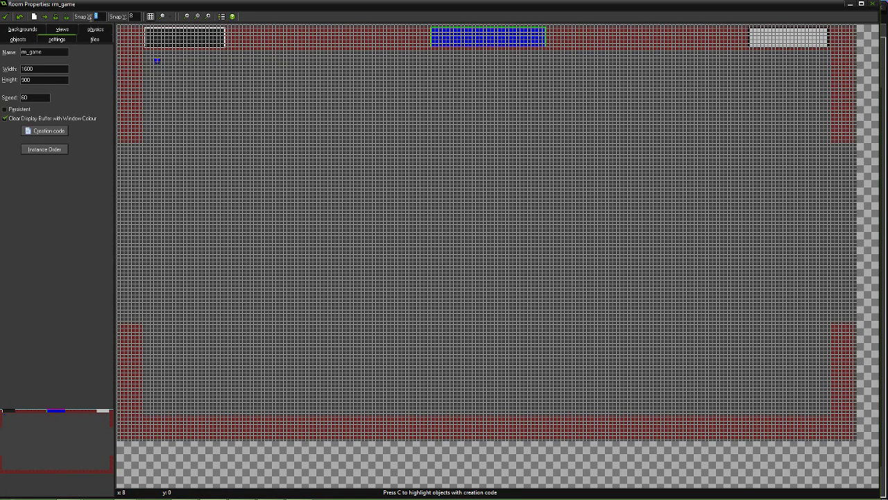
text(1)
drag(136, 15, 123, 17)
text(1)
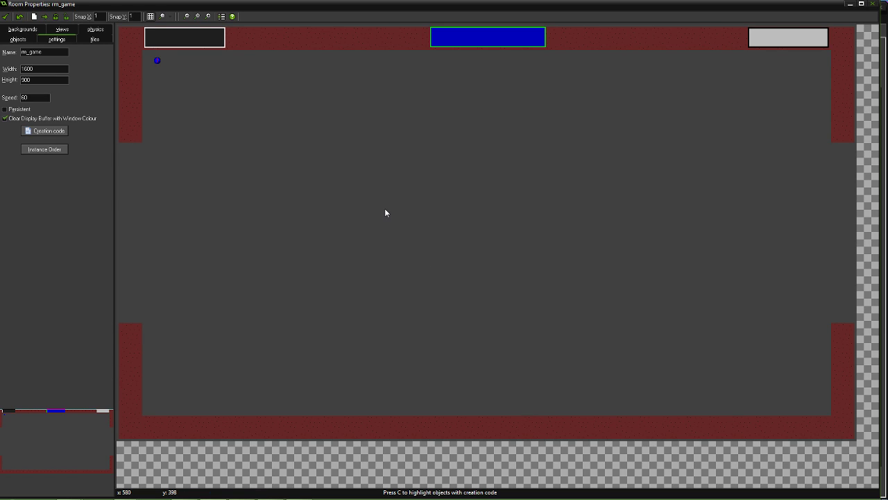
click(9, 19)
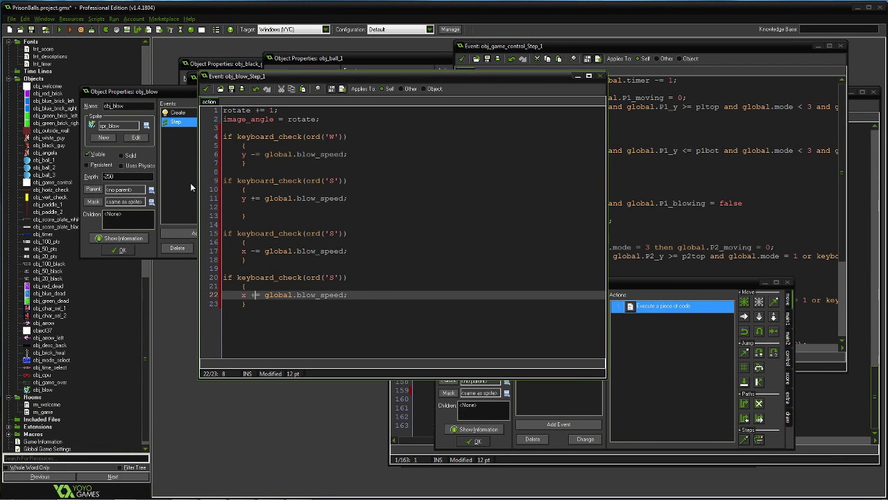
- Open the properties of spr_blow to examine its size and origin, and close them
drag(154, 95, 281, 102)
scroll(133, 178, up, 15)
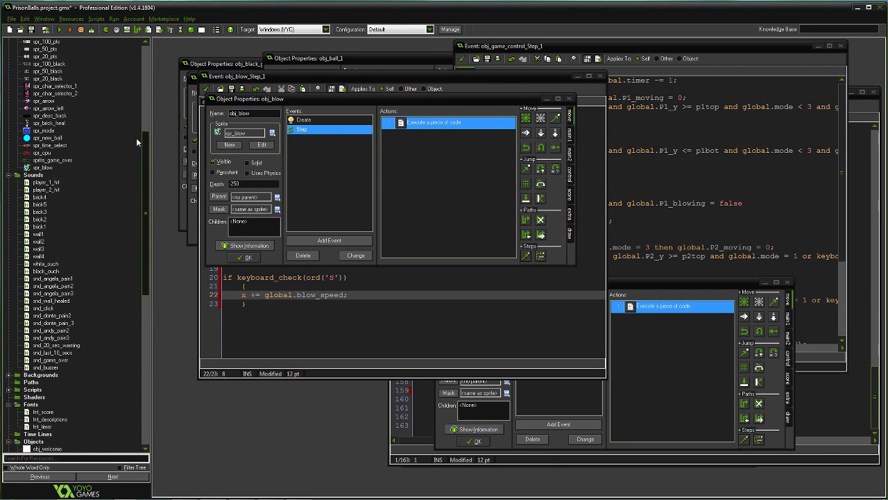
double_click(43, 175)
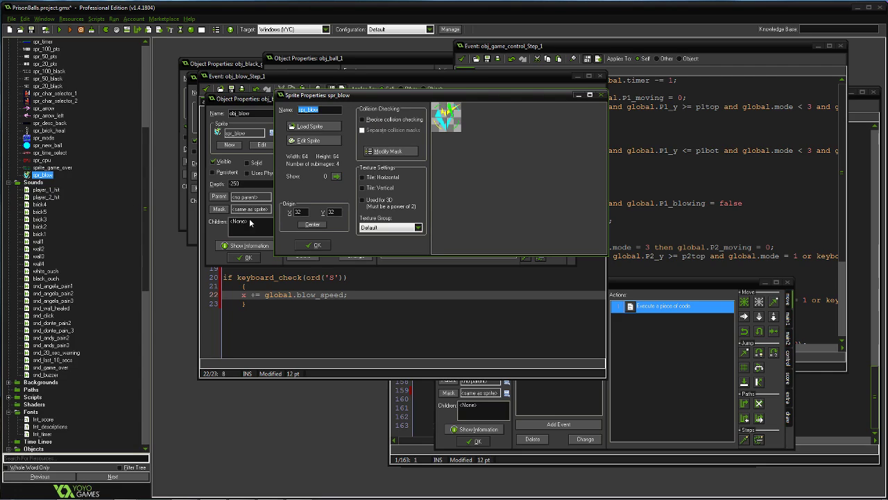
click(313, 245)
- Bring the obj_blow Step code forward and insert two blank lines below "image_angle = rotate;"
drag(434, 81, 486, 109)
click(376, 147)
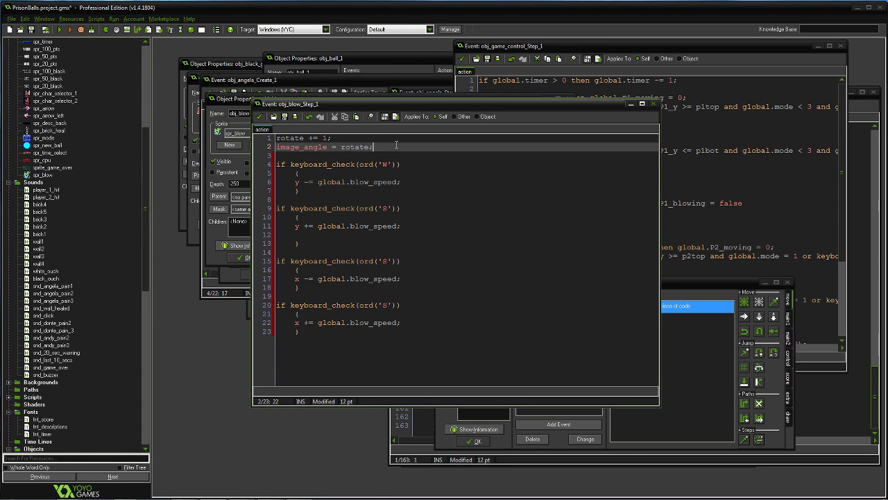
key(Return)
key(Return)
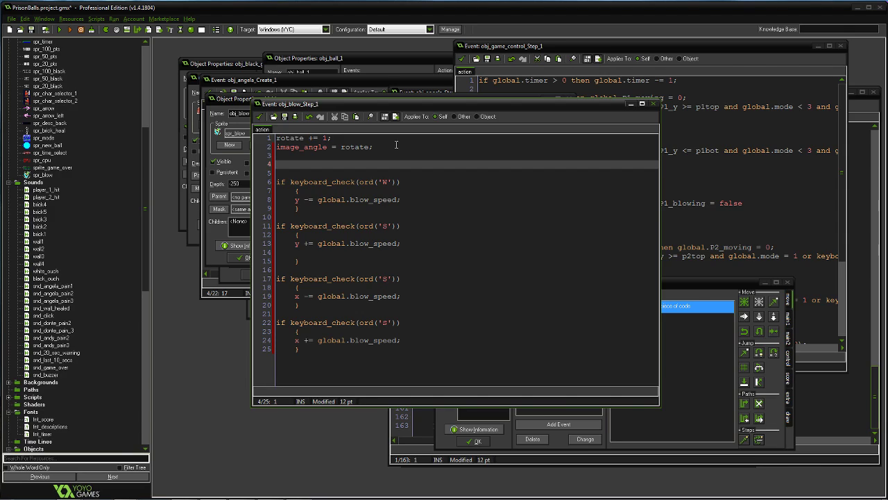
text(if x)
key(BackSpace)
key(BackSpace)
key(BackSpace)
key(BackSpace)
key(BackSpace)
- Append "and y >= 88 + global.blow_speed" to the 'W' keyboard check
click(409, 180)
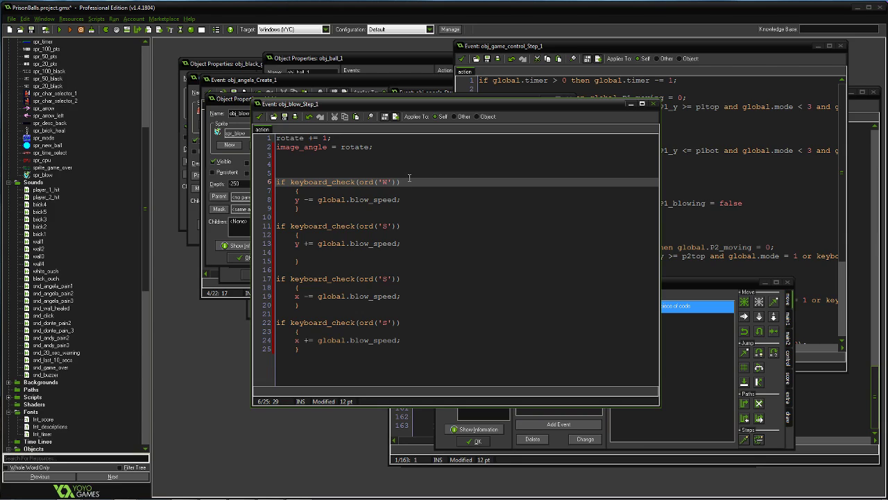
text(and )
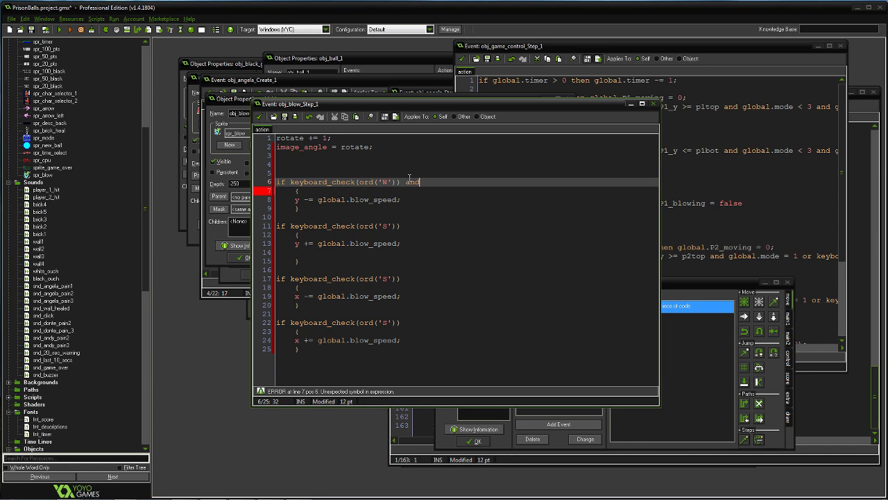
text(y)
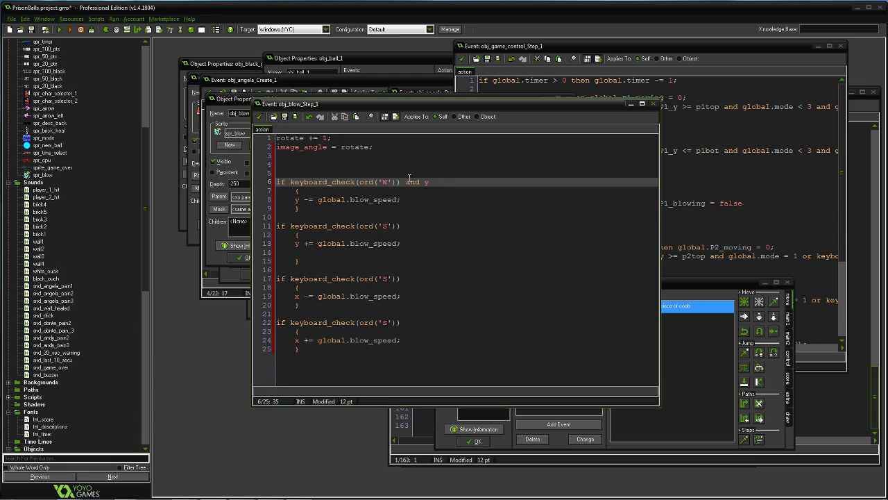
text(>)
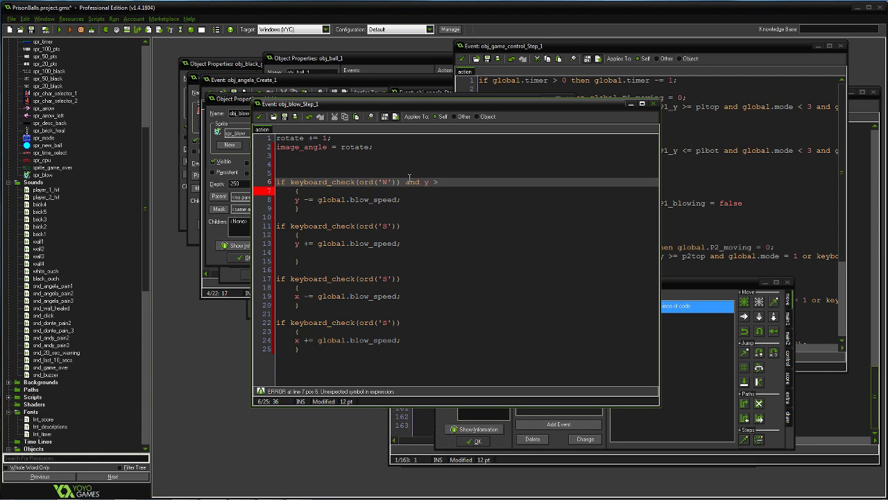
text(=)
text(88)
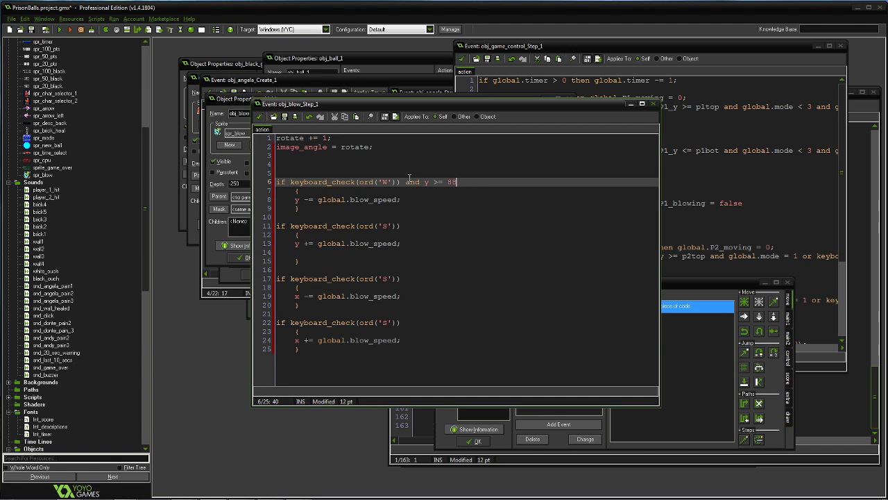
text( + )
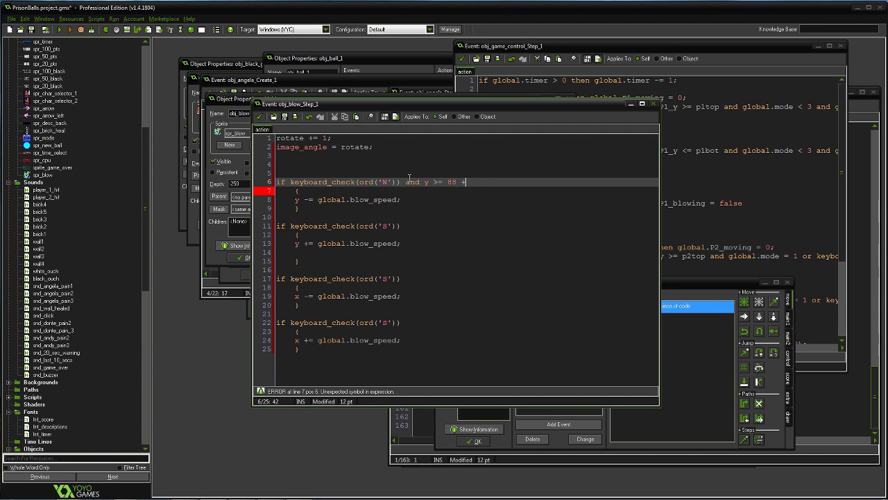
text(global.)
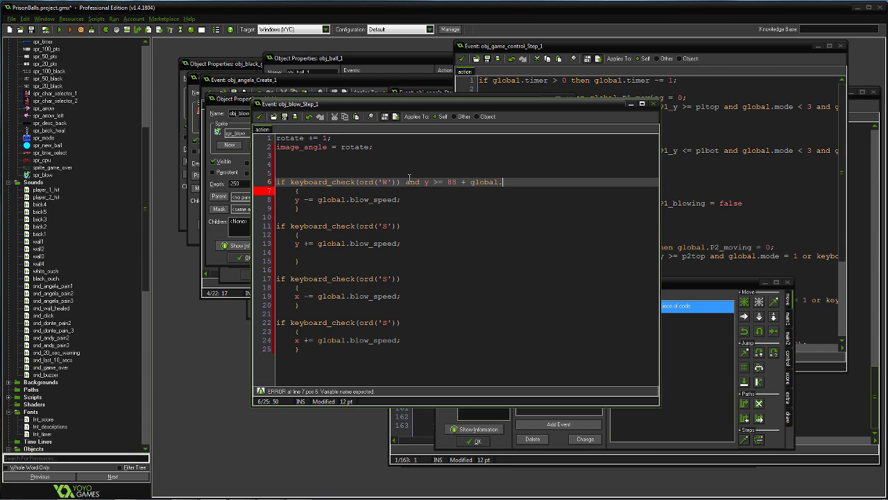
text(blow_speed)
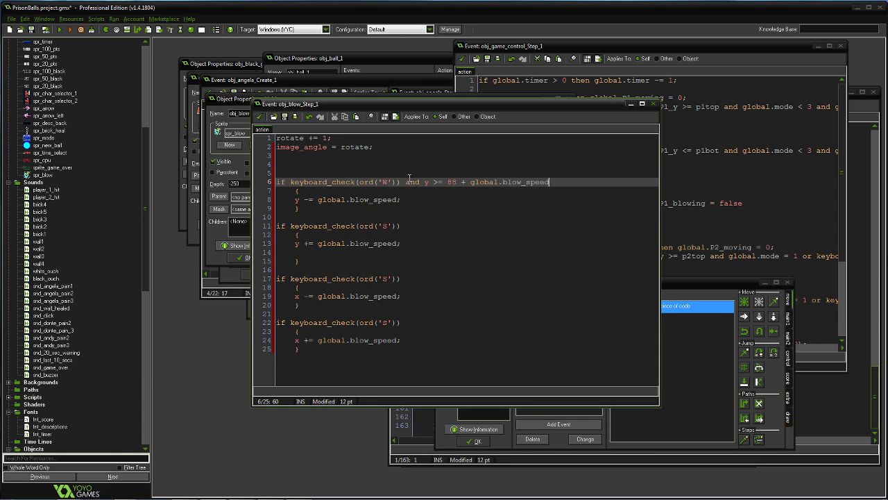
- Enclose "88 + global.blow_speed" in parentheses in the 'W' keyboard check
click(448, 184)
text(()
key(Right)
key(Right)
key(Right)
key(Right)
key(Right)
key(Right)
key(Right)
key(Right)
key(Right)
key(Right)
key(Right)
key(Right)
key(Right)
key(Right)
key(Right)
key(Right)
key(Right)
key(Right)
key(Right)
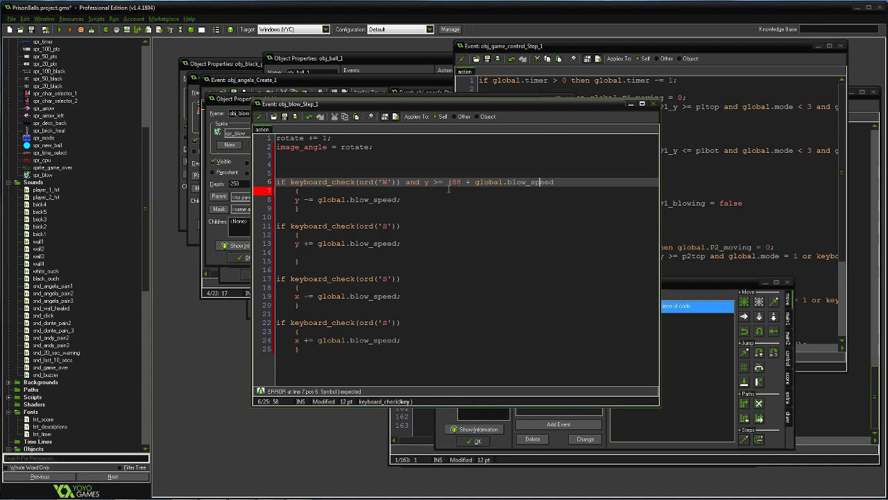
key(Right)
key(Right)
key(Right)
text())
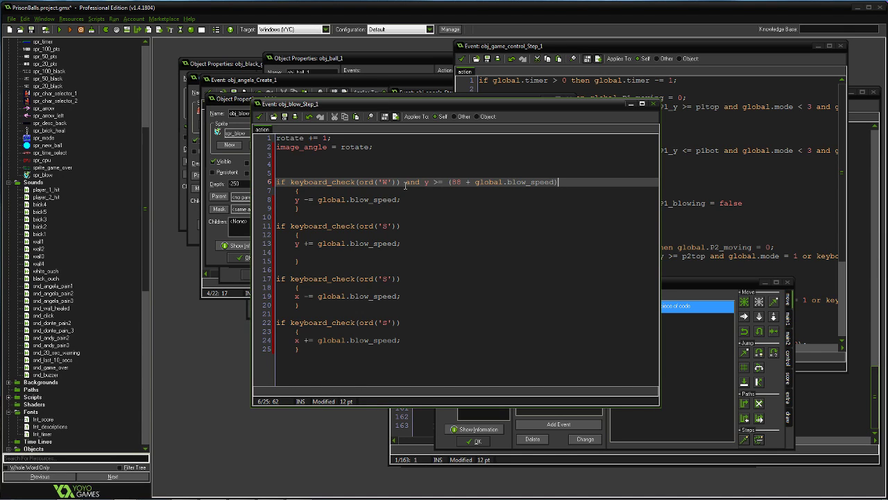
- Copy "and y >= (88 + global.blow_speed)" from the 'W' check to the end of the first 'S' check
drag(401, 183, 562, 184)
key(ctrl+c)
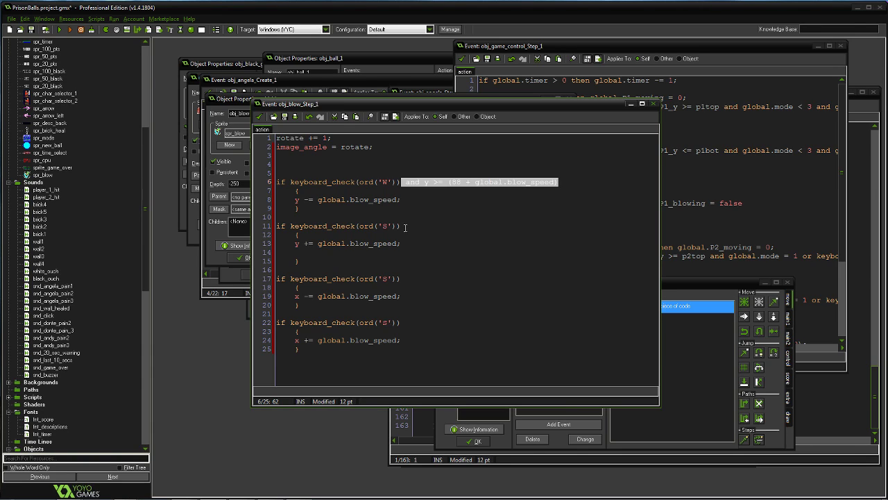
click(414, 227)
key(ctrl+v)
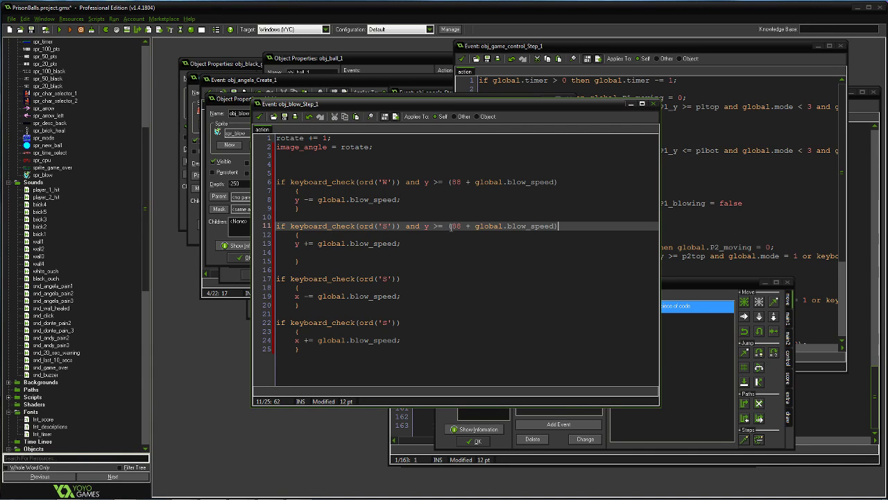
- Change the first 'S' check's condition to subtract global.blow_speed and compare y with <=
click(466, 226)
key(Delete)
text(-)
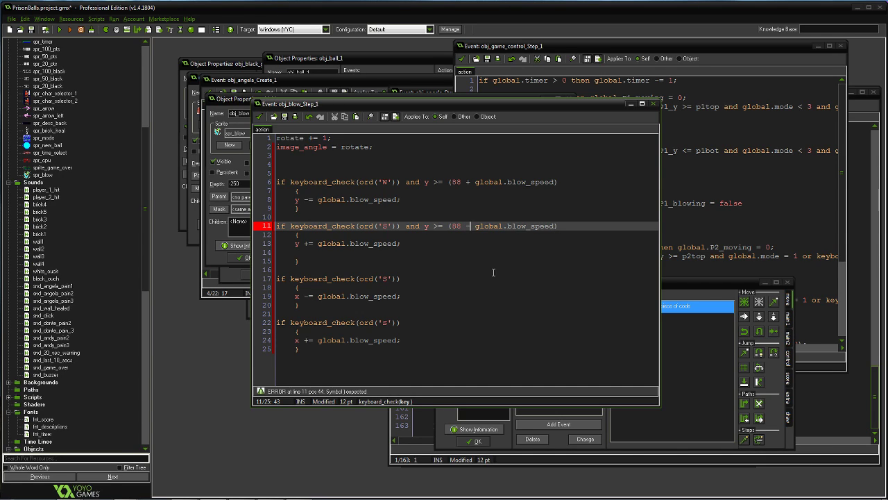
key(Left)
key(Left)
key(Left)
key(Left)
key(Left)
key(Left)
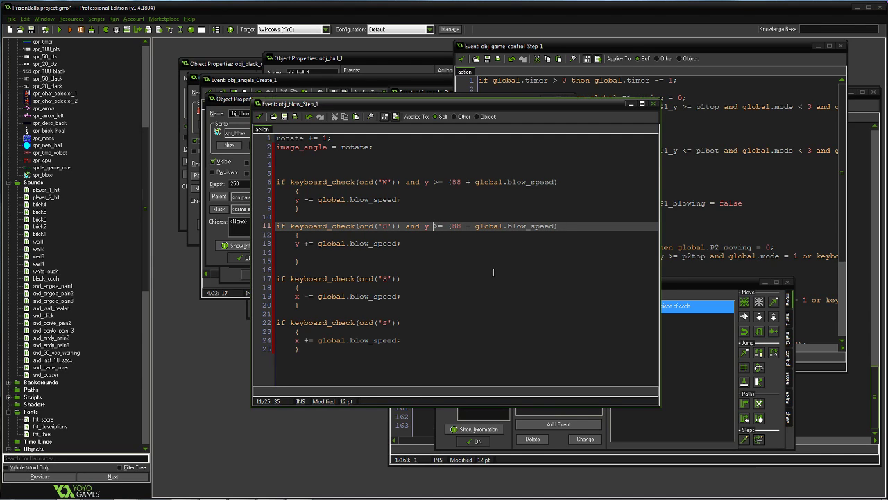
key(Delete)
text(<)
- Set the y limit in the first 'S' check to 812
click(451, 226)
key(Right)
key(Delete)
text(12)
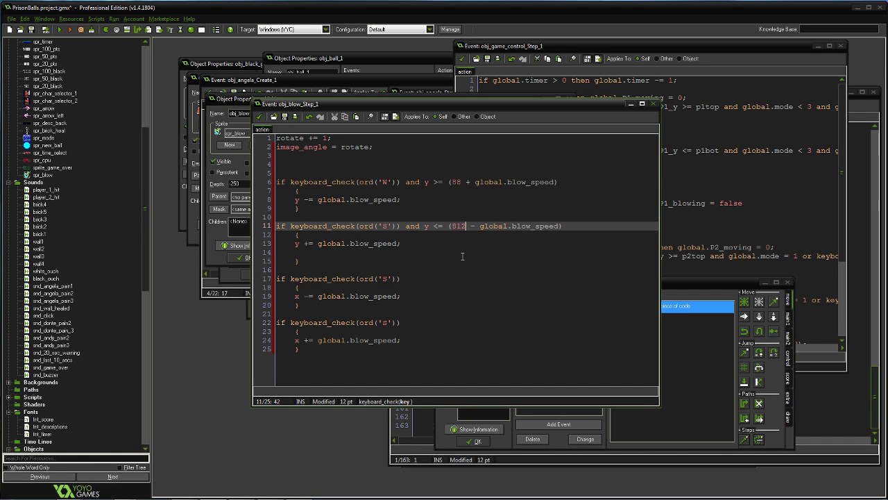
- Add the copied wall condition to the 'S' check above "x -= global.blow_speed;" with 92 as its limit
click(410, 278)
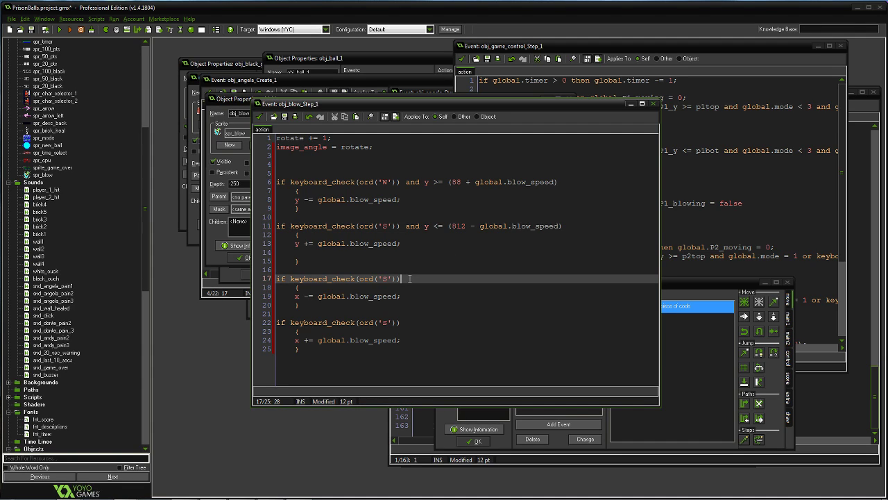
key(ctrl+v)
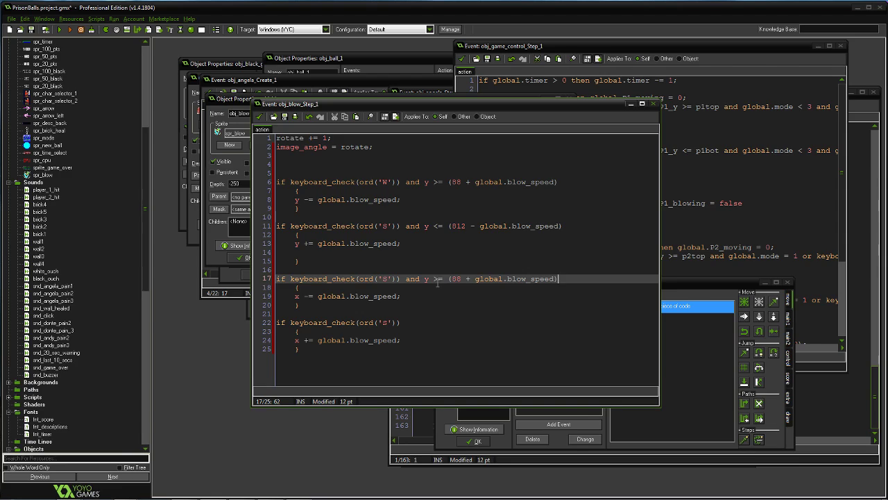
key(Delete)
text(>)
key(Delete)
key(Delete)
text(92)
- Add the wall condition to the last 'S' check and change it to "y <= (1508 - global.blow_speed)"
click(412, 319)
key(ctrl+v)
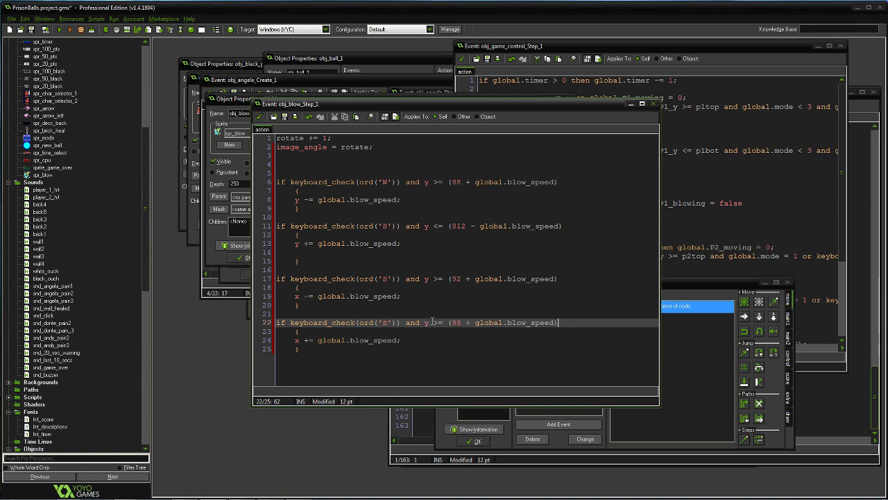
key(Delete)
text(<)
click(453, 323)
key(Delete)
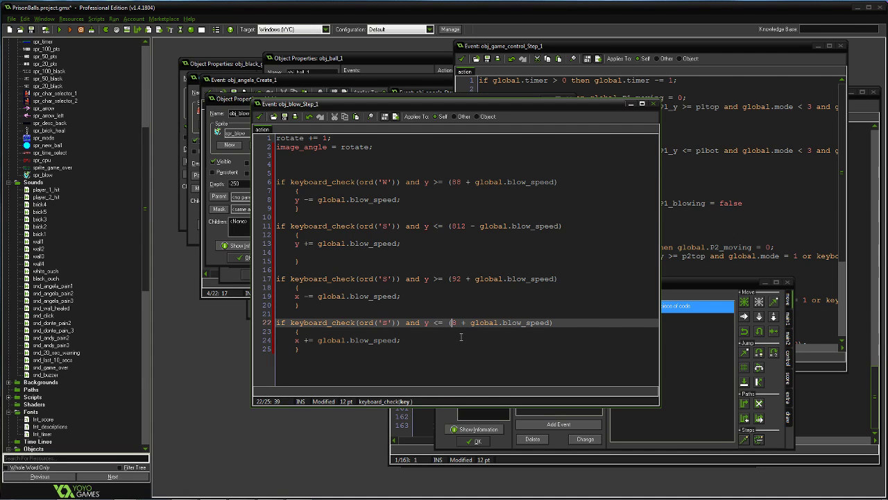
text(150)
key(Delete)
text(-)
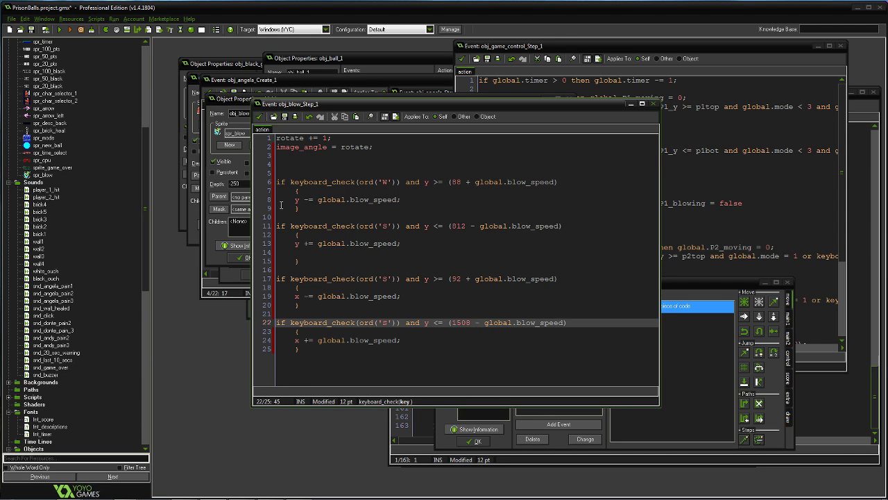
- Run the game, choose Angela as player one and start a match
click(59, 29)
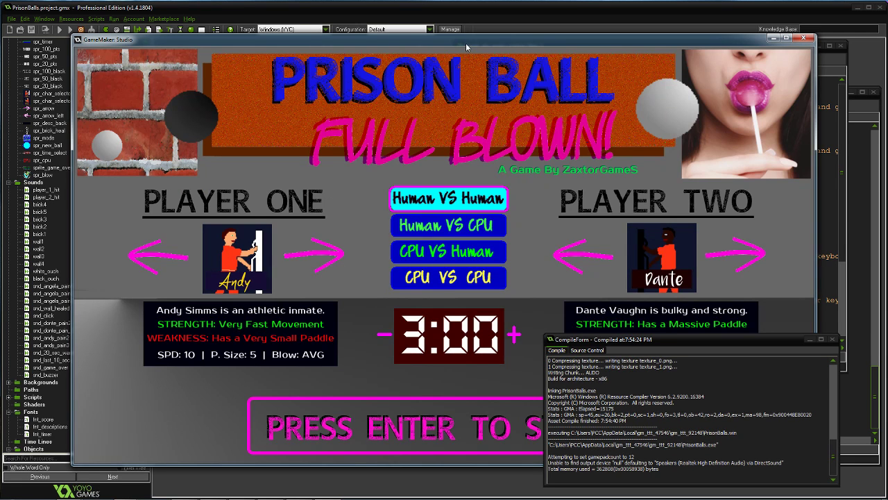
click(464, 44)
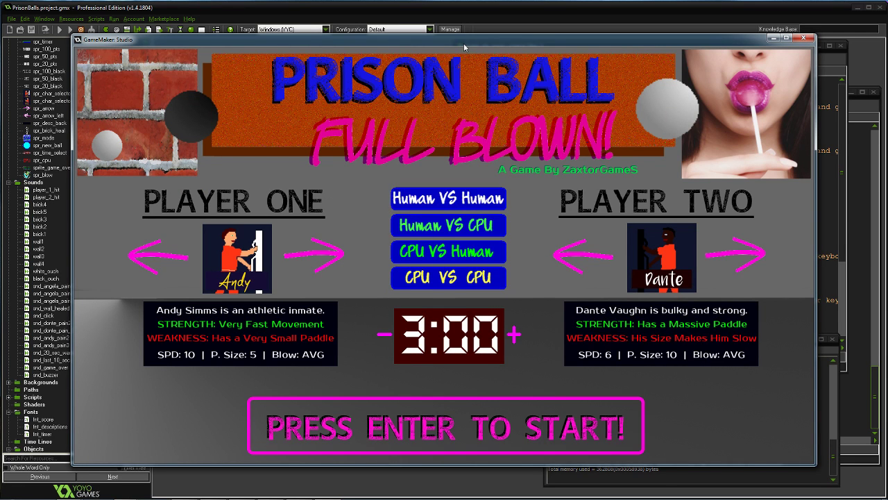
click(313, 255)
click(314, 255)
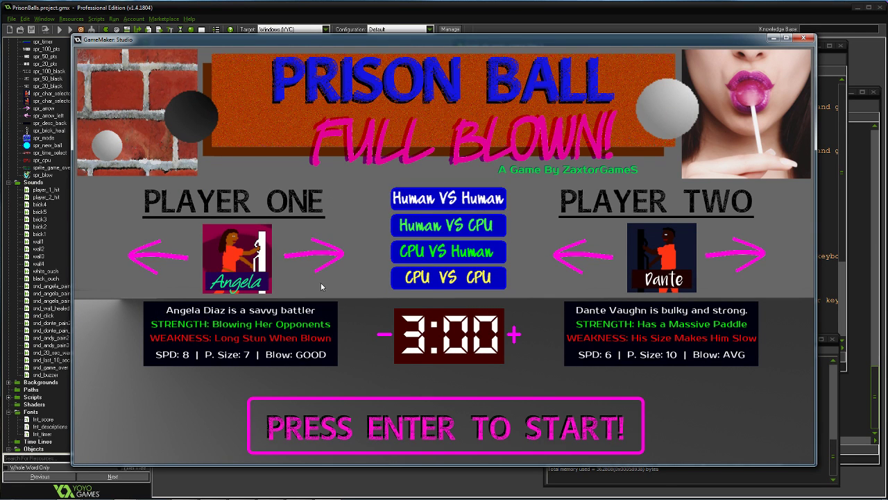
click(330, 443)
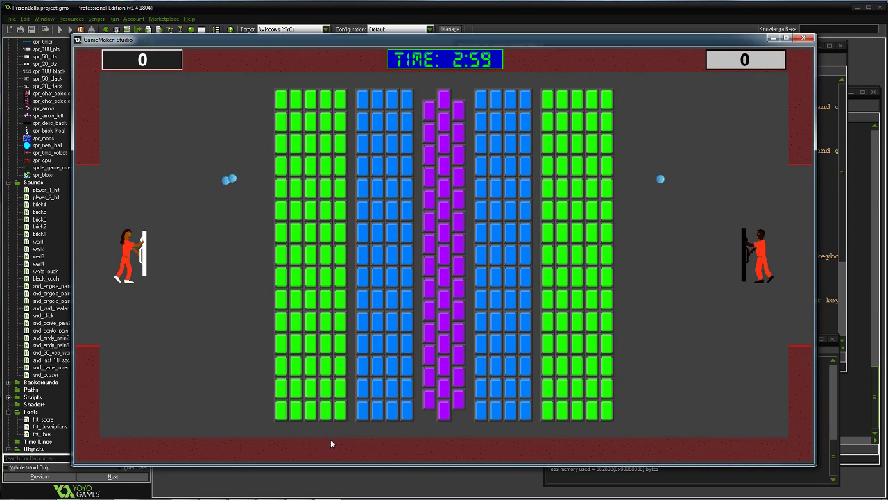
- Move Angela's paddle up and down to play the match
key(s)
key(w)
key(s)
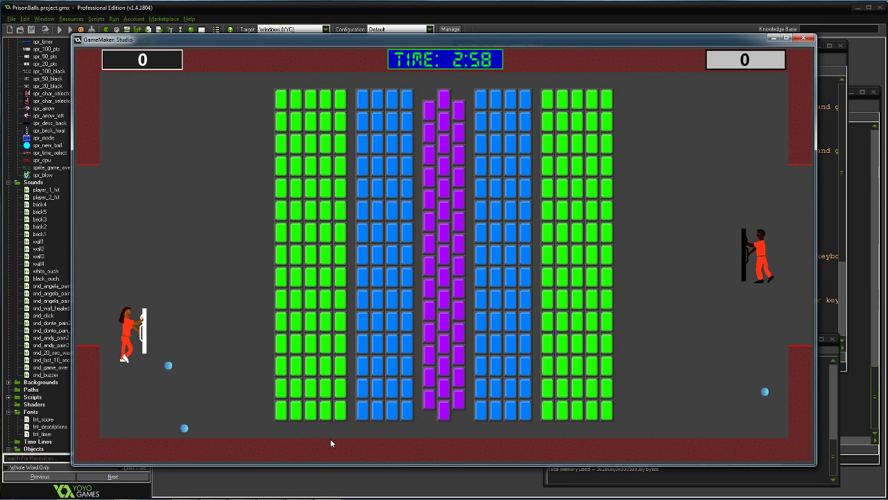
key(w)
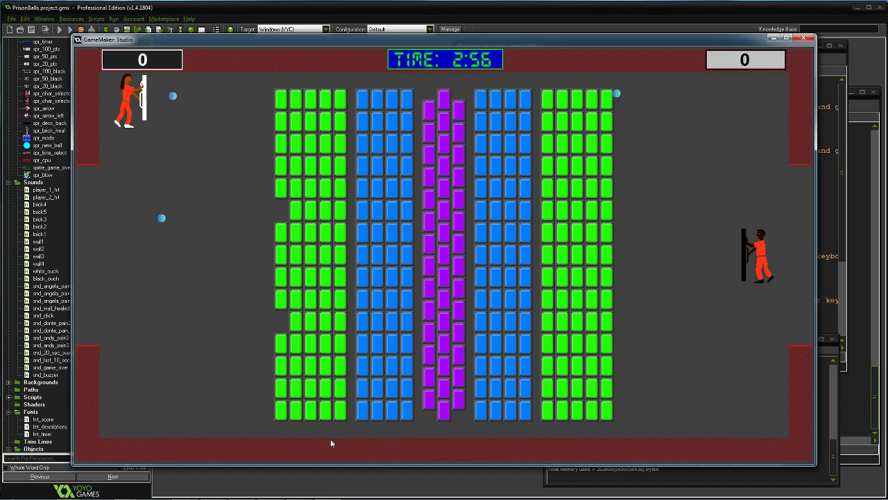
key(s)
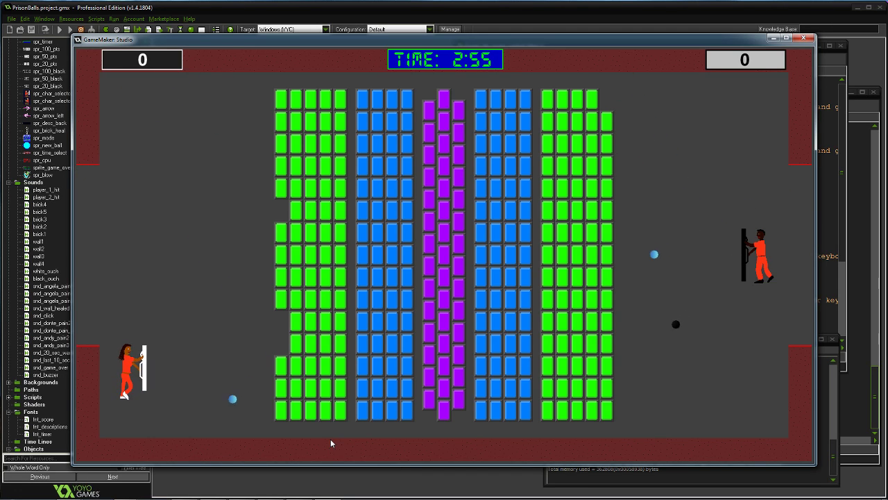
key(w)
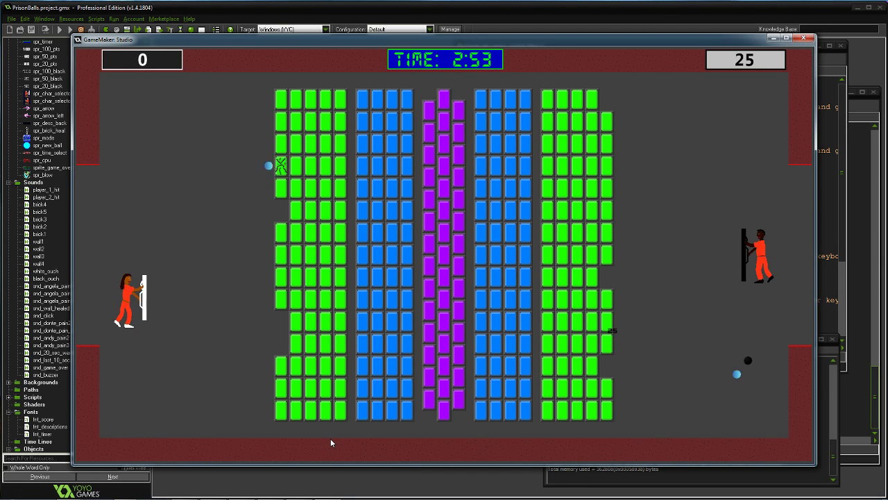
key(w)
key(s)
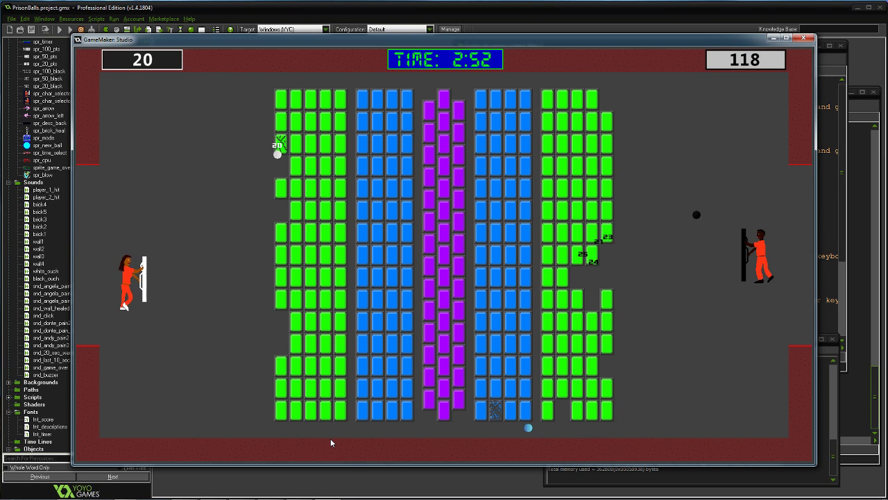
key(w)
key(s)
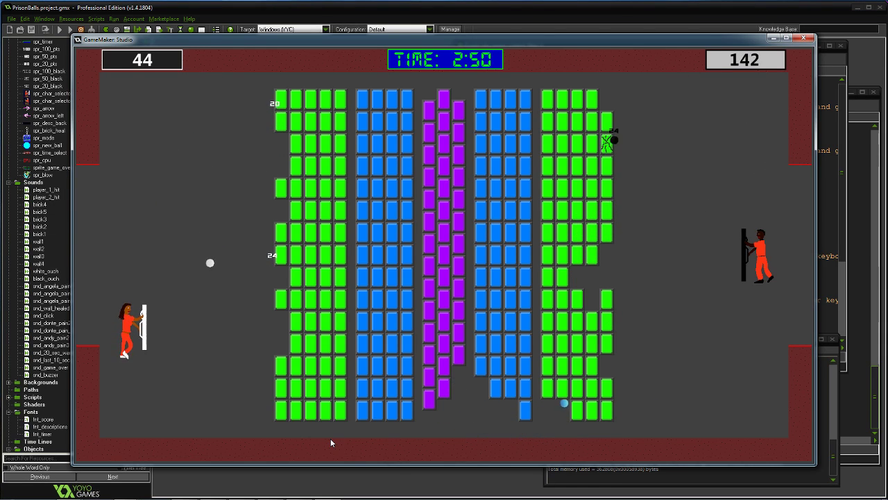
key(w)
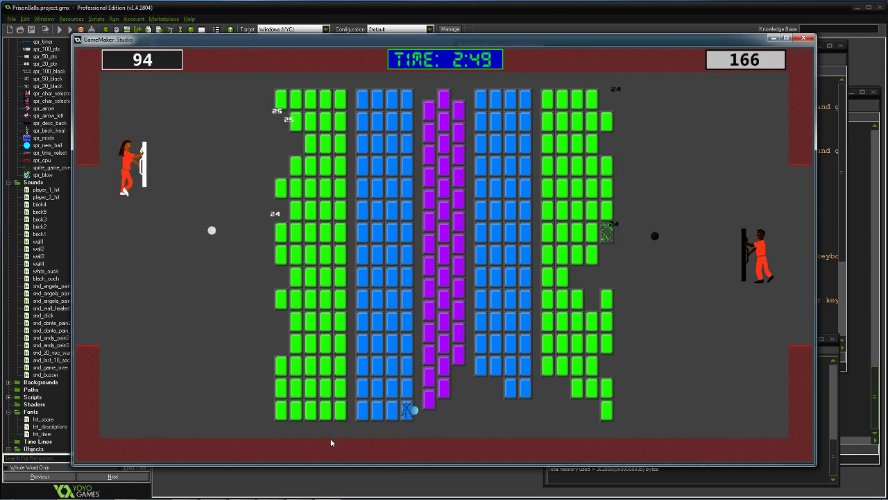
key(s)
key(s)
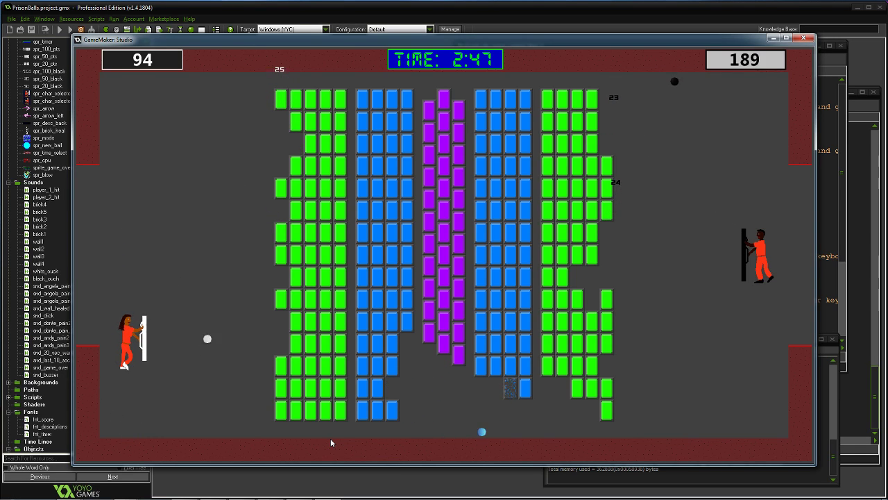
key(w)
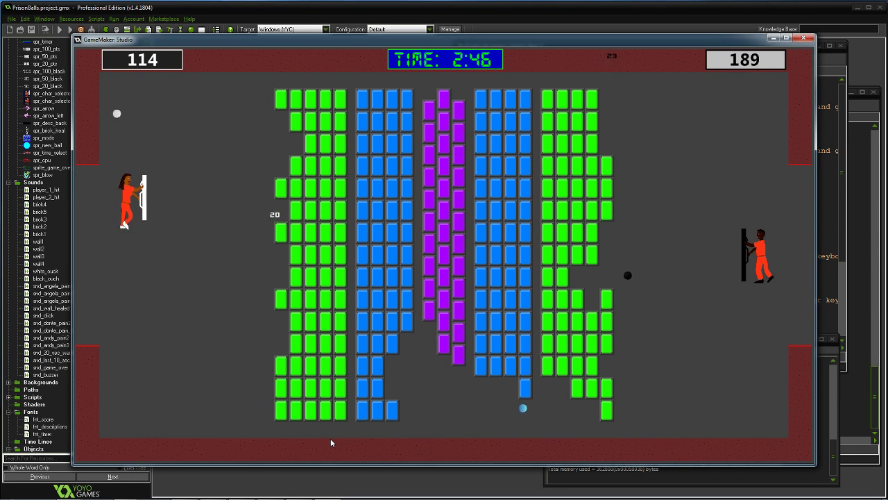
key(s)
key(s)
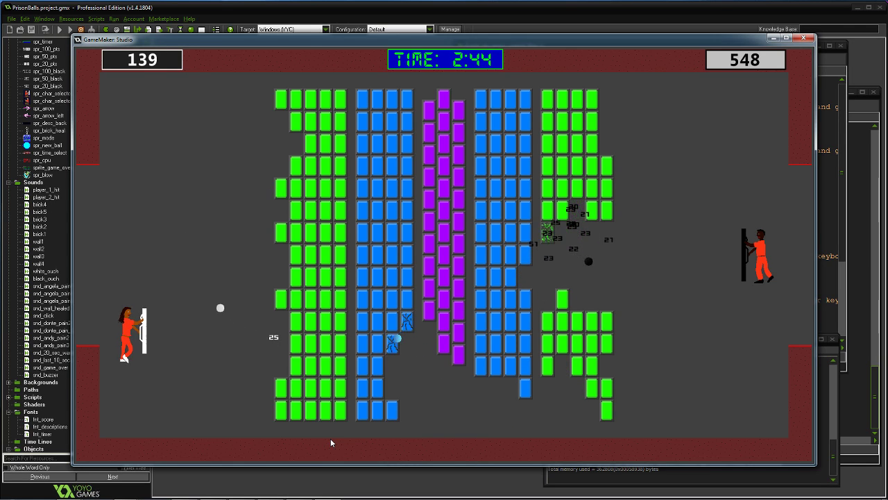
key(w)
key(s)
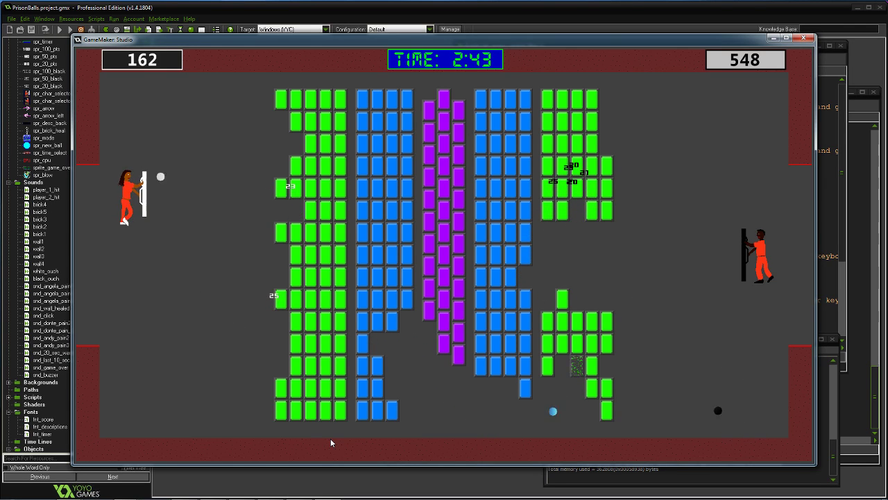
key(w)
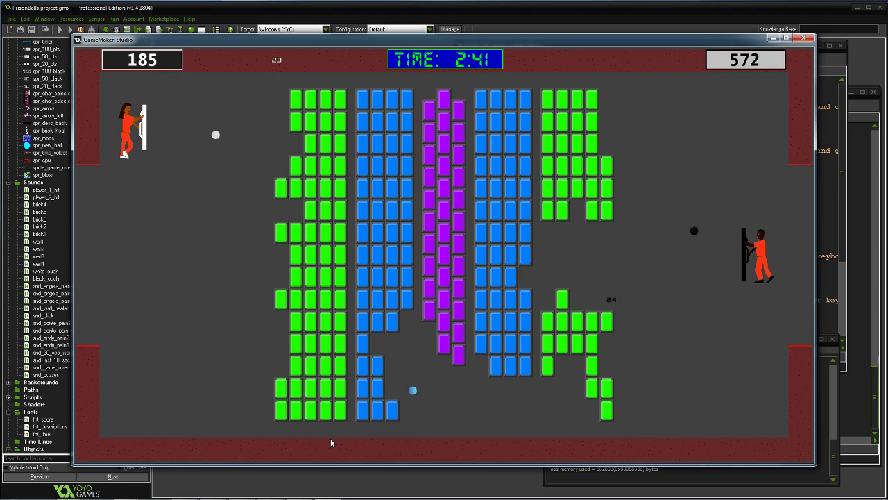
key(s)
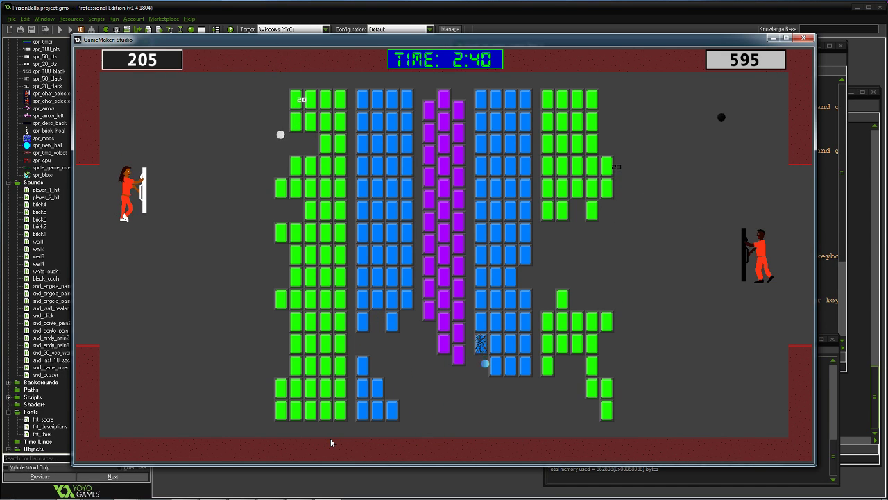
key(s)
key(w)
key(s)
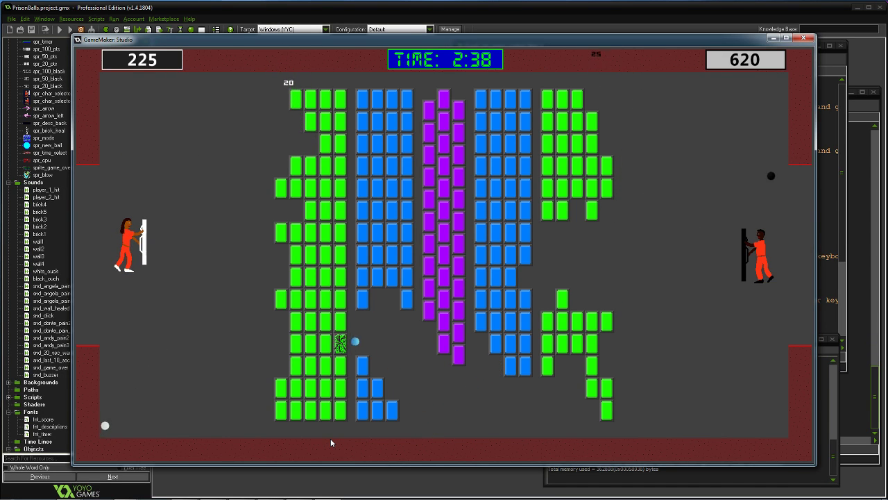
- Trigger Angela's blowing attack to test the blow object, and close the test game
key(space)
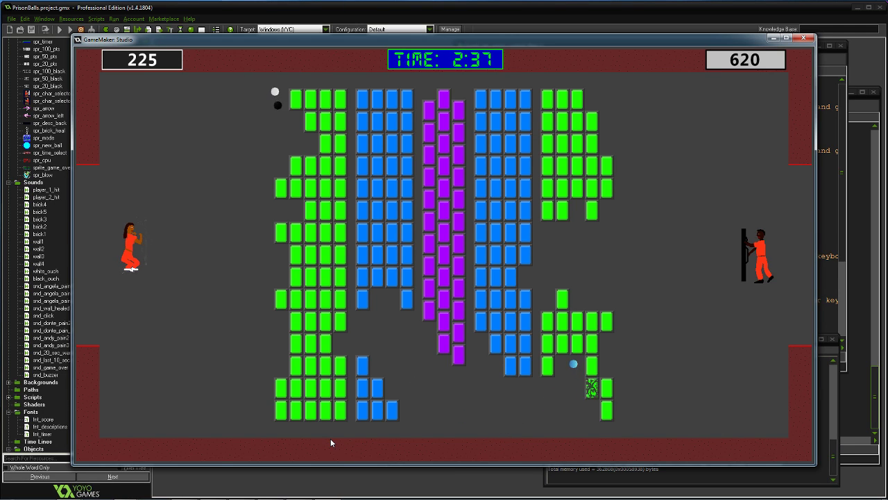
key(space)
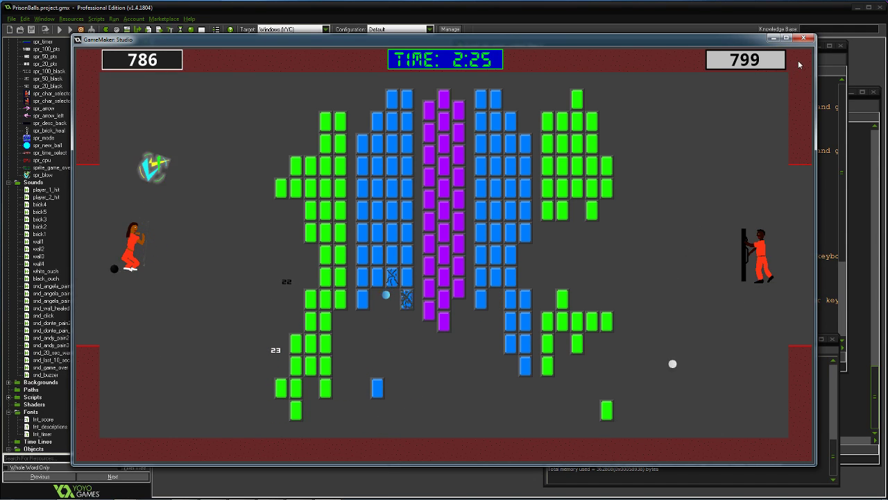
click(803, 37)
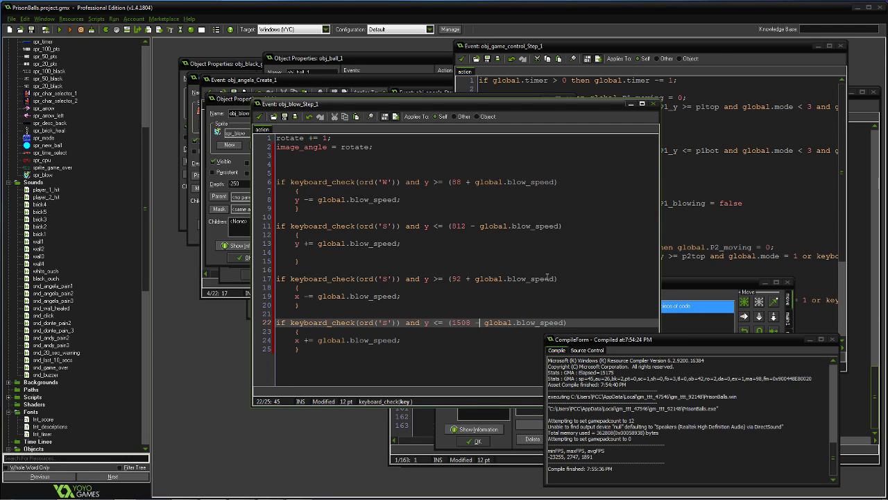
- Change the key in the check above "x -= global.blow_speed;" from 'S' to 'A'
click(383, 281)
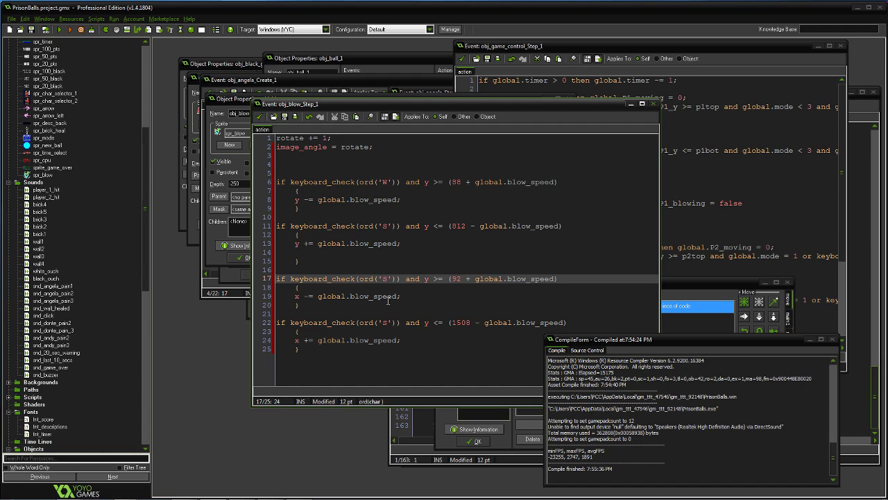
key(Delete)
text(A)
- Change the key in the check above "x += global.blow_speed;" from 'S' to 'D'
key(Down)
key(Down)
key(Down)
key(Down)
key(Down)
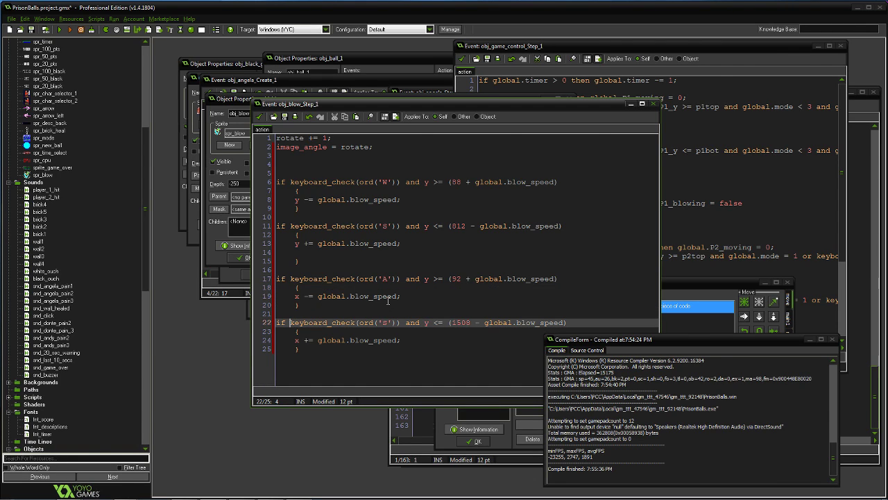
key(Right)
key(Right)
key(Right)
key(Right)
key(Right)
key(Right)
key(Right)
key(Right)
key(Right)
key(Right)
key(Right)
key(Right)
key(Right)
key(Right)
key(Delete)
text(D)
- Run the game again, select Angela for player one and start the match
click(60, 29)
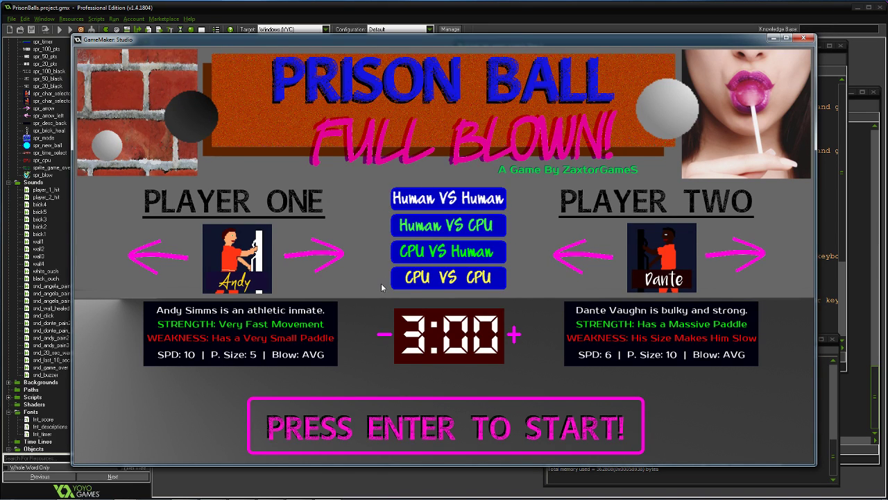
click(162, 255)
key(Return)
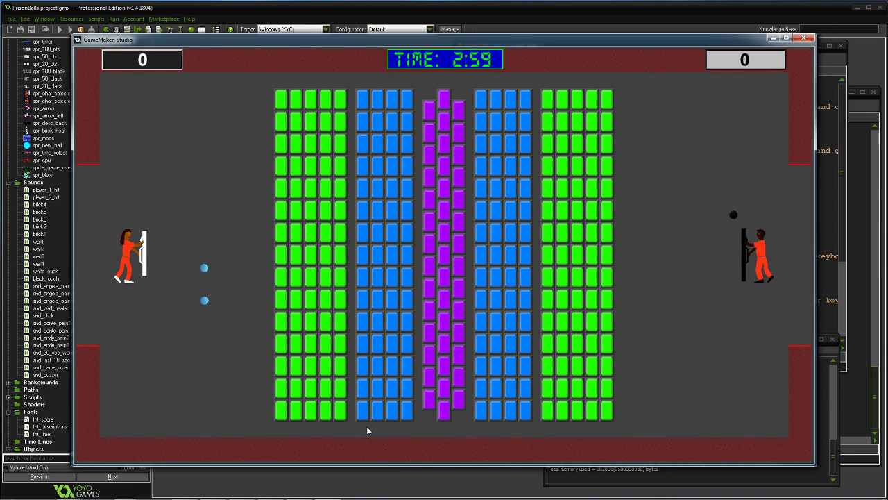
- Test steering Angela's blow object up, down and sideways across the room in the running match
key(w)
key(s)
key(d)
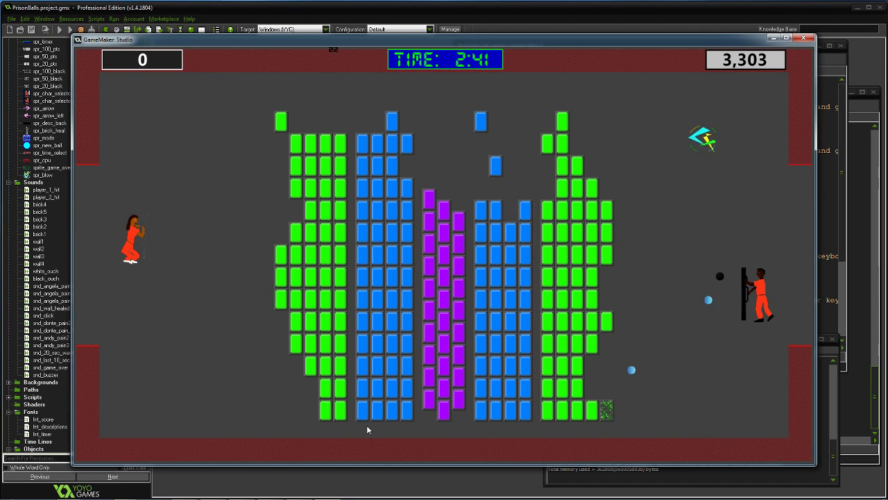
- Move player two up and down to test play while Angela is blowing, and close the test game
key(Down)
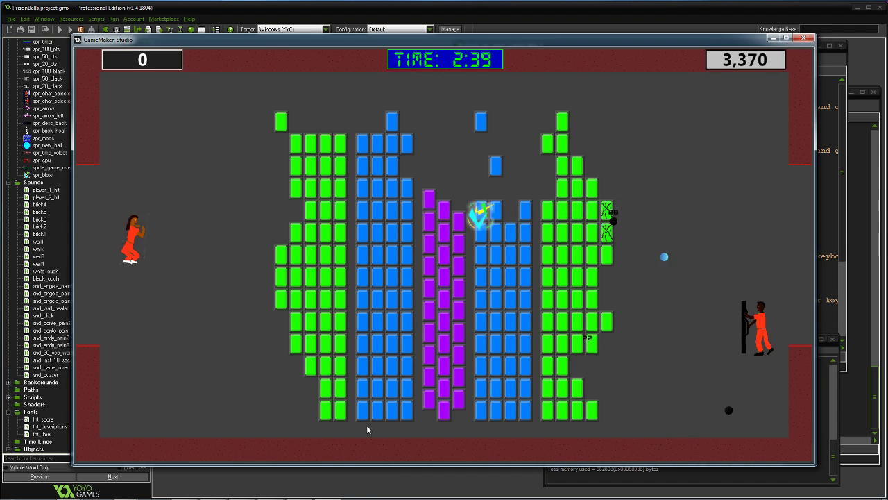
key(Up)
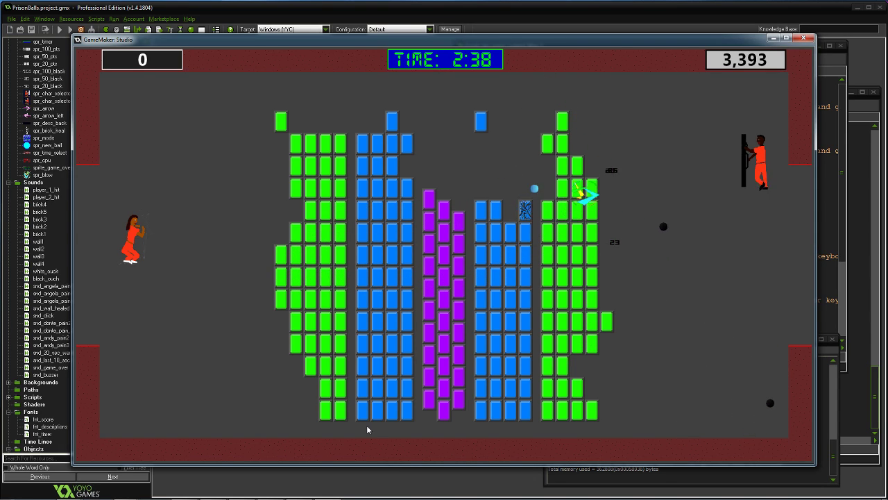
key(Down)
key(Down)
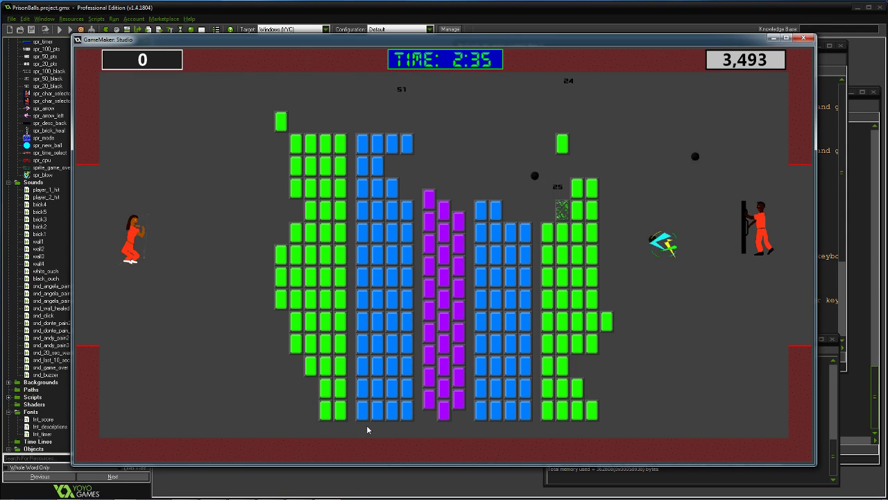
key(Up)
key(Down)
key(Down)
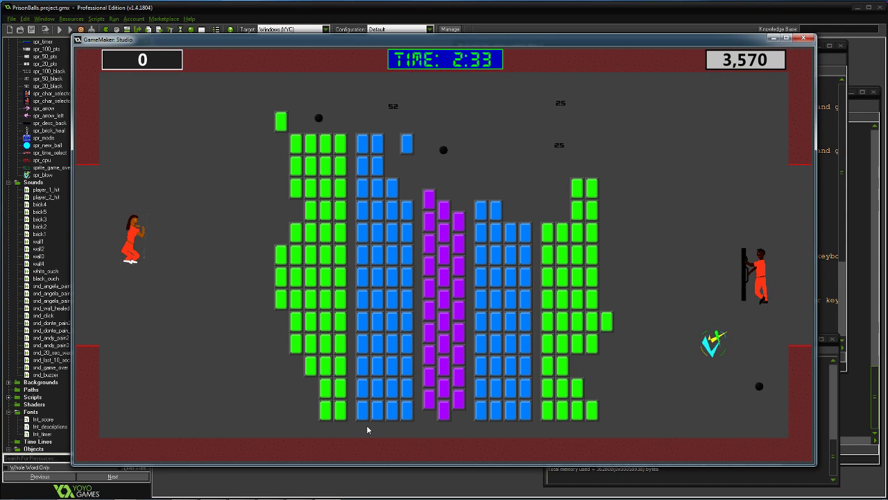
key(Up)
key(Down)
key(Down)
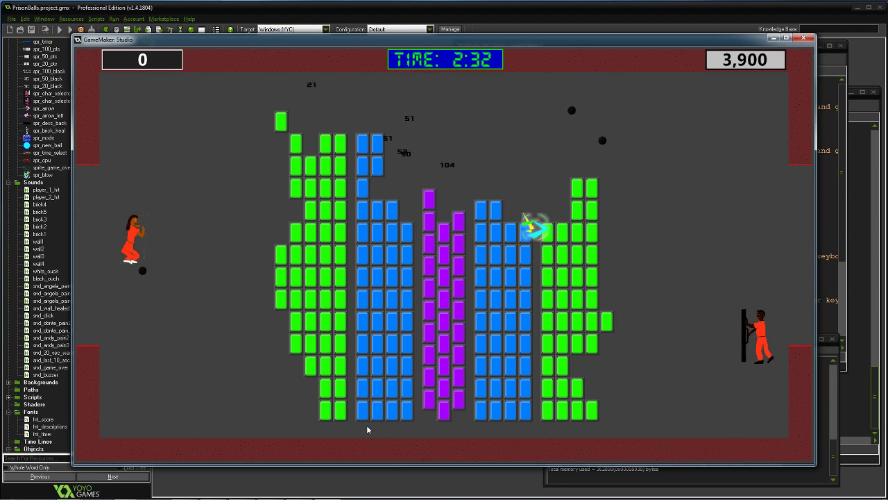
key(Up)
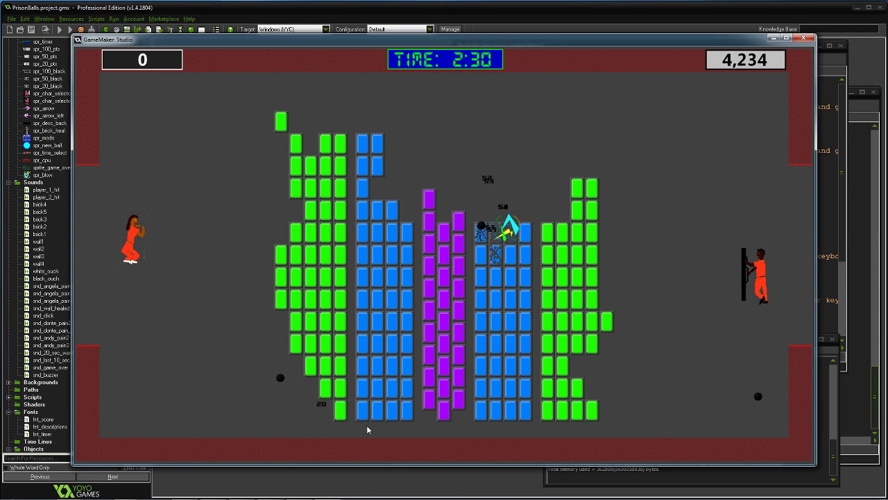
key(Down)
key(Up)
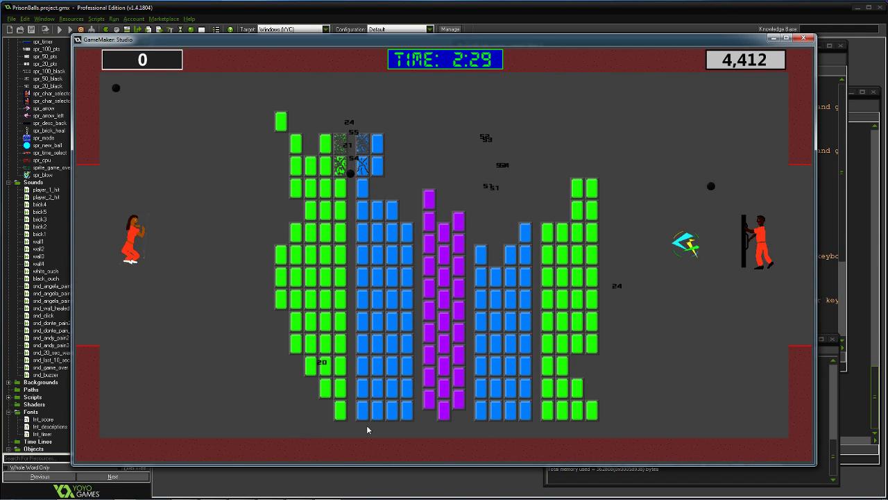
key(Up)
key(Down)
key(Down)
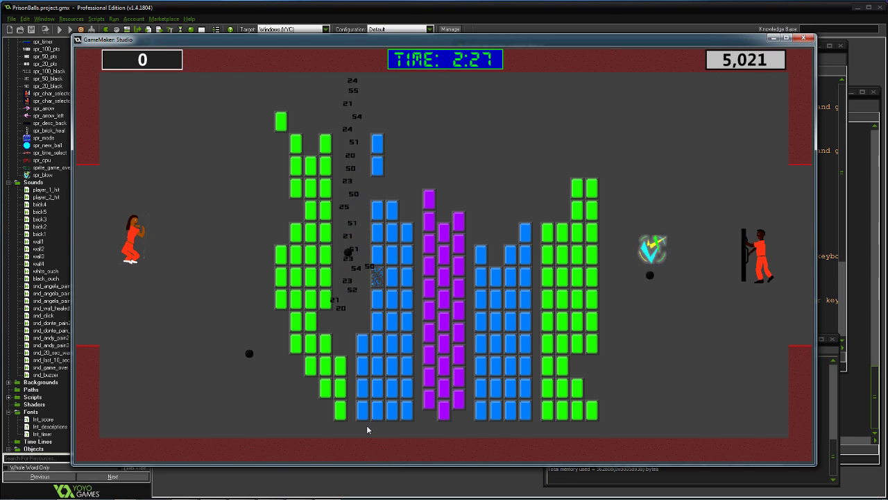
key(Up)
key(Down)
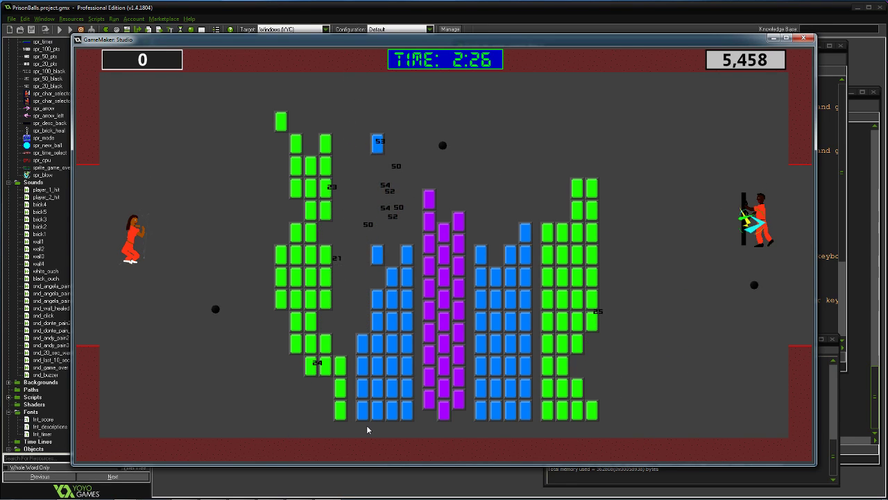
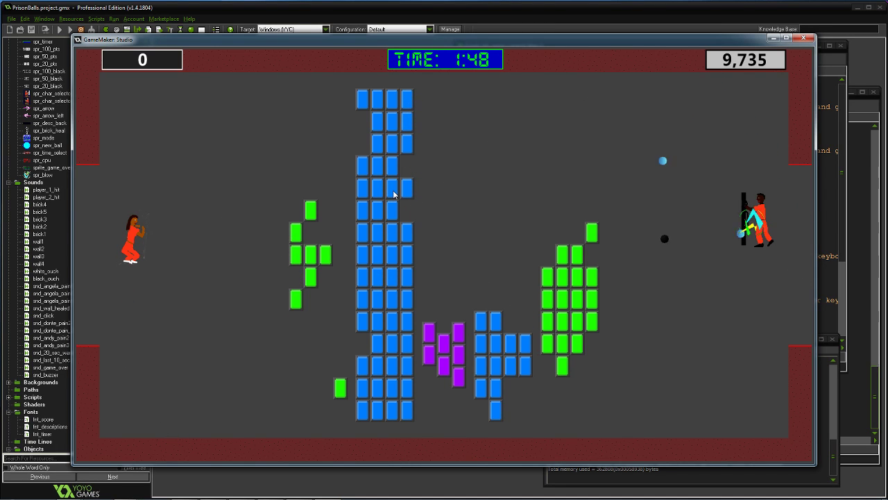
click(805, 38)
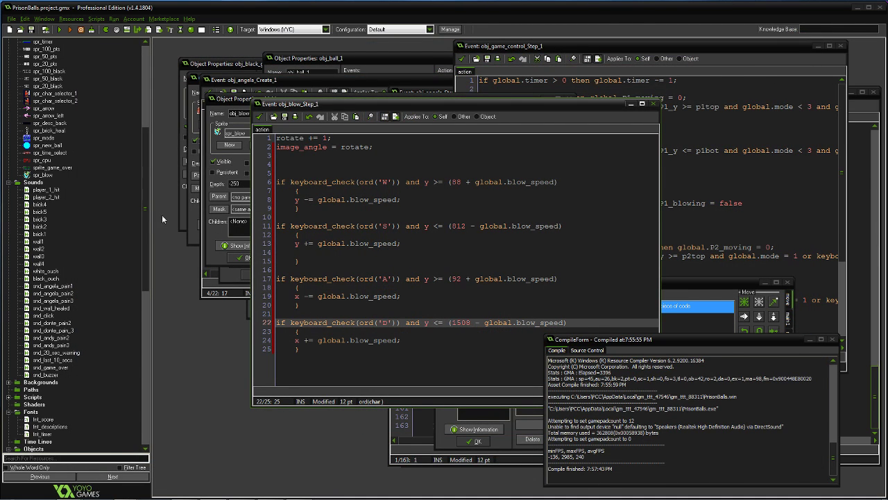
- Open obj_game_control's Alarm 0 code and examine the x positions in the BBL and BBR brick-rebuilding blocks
scroll(142, 236, down, 12)
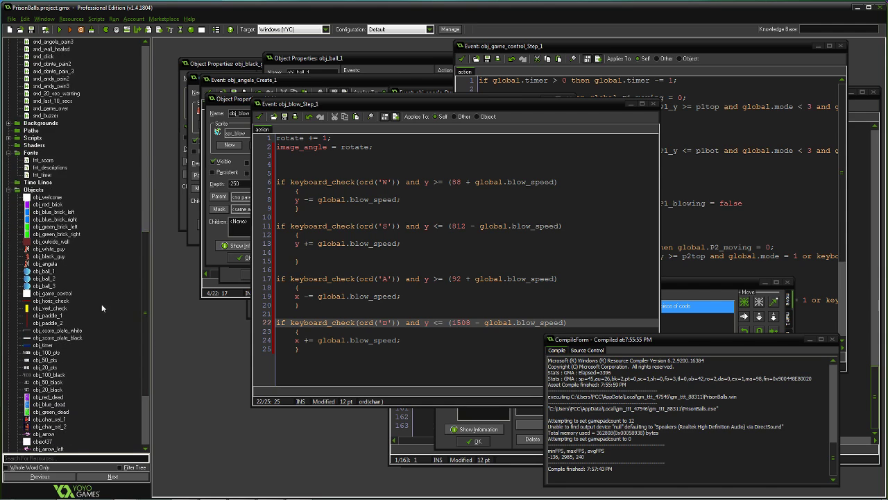
double_click(63, 294)
click(378, 203)
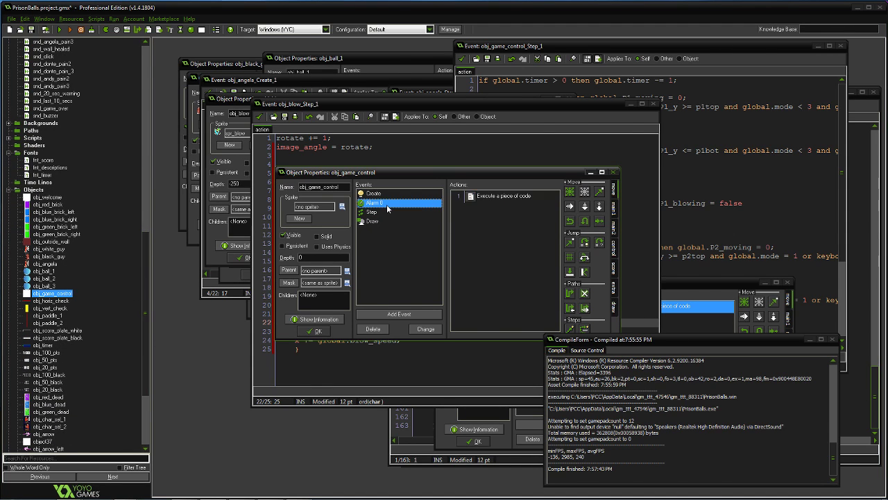
double_click(463, 196)
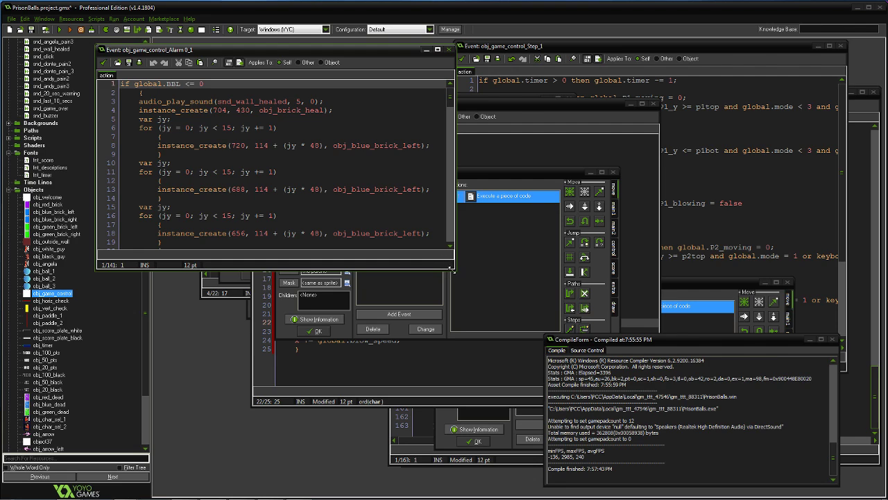
drag(451, 269, 630, 355)
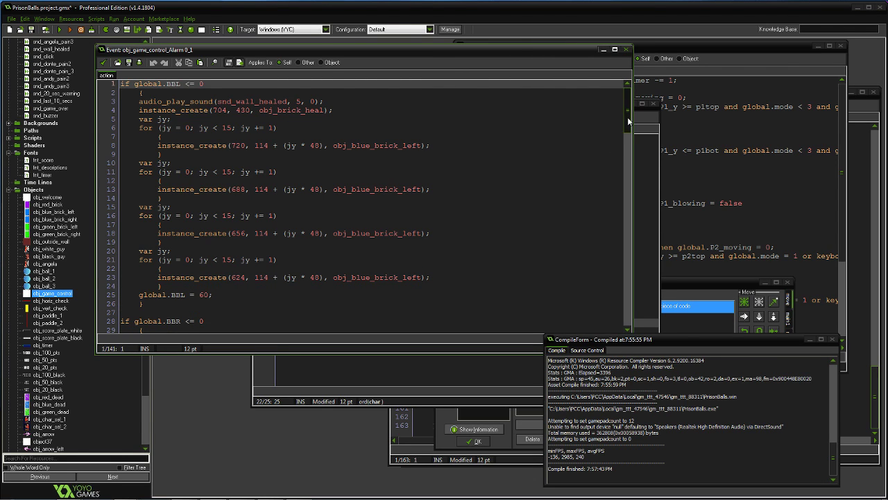
drag(627, 131, 635, 163)
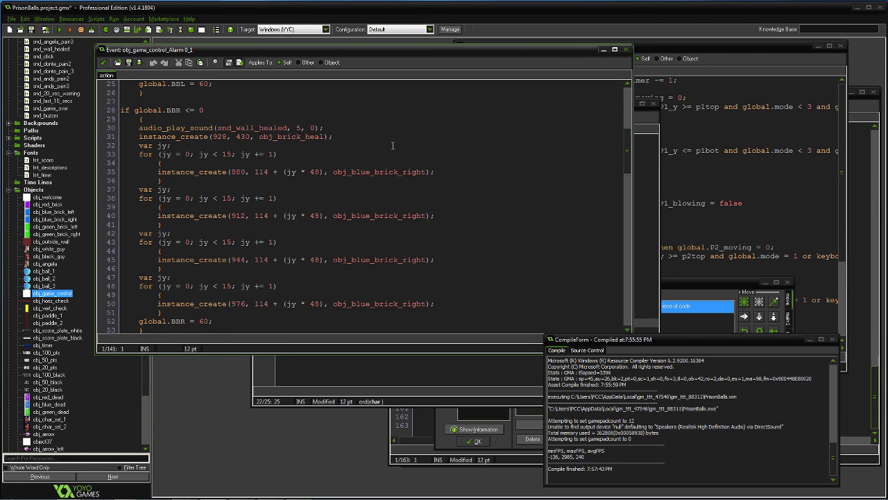
click(833, 339)
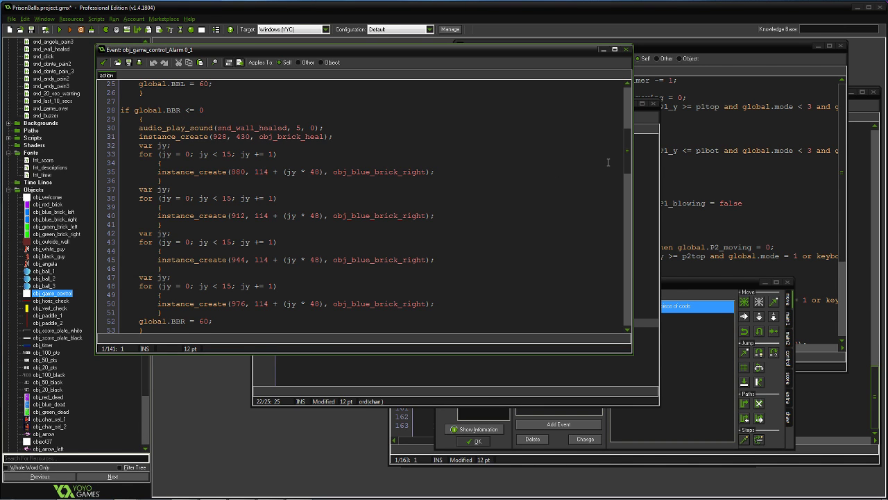
drag(625, 152, 609, 107)
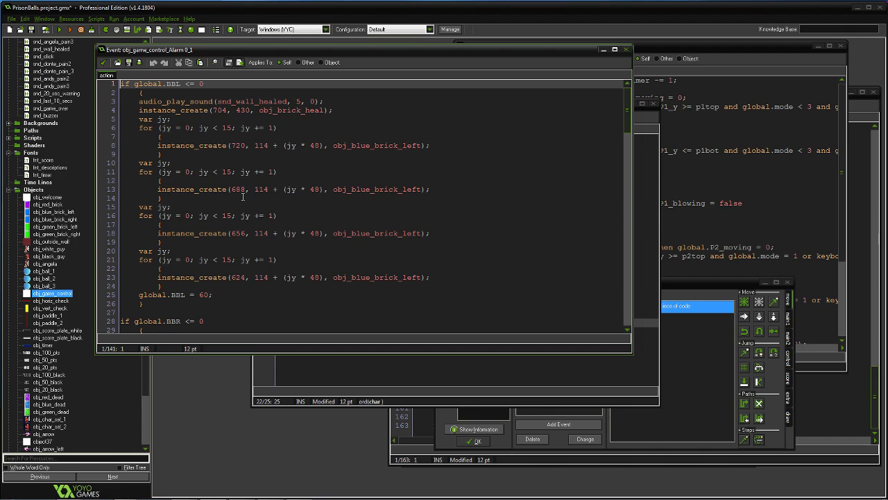
- Set the x position of the obj_brick_heal instance in the global.BBL block to 672 and save the code
click(212, 109)
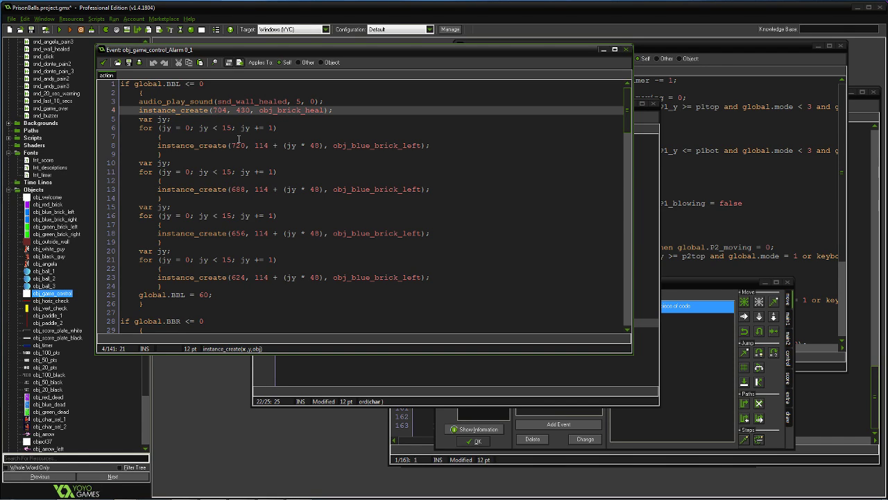
key(Delete)
key(Delete)
key(Delete)
text(672)
click(104, 63)
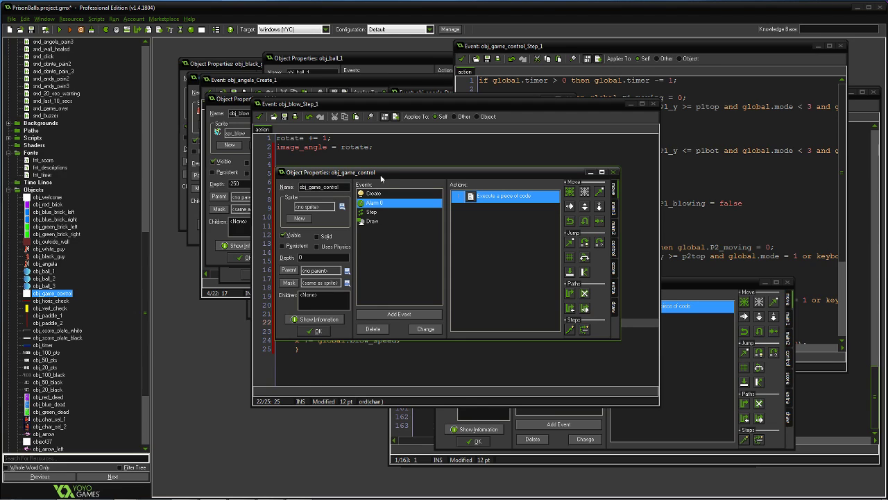
- Open obj_black_guy's properties and check its Step event code
drag(333, 166, 368, 162)
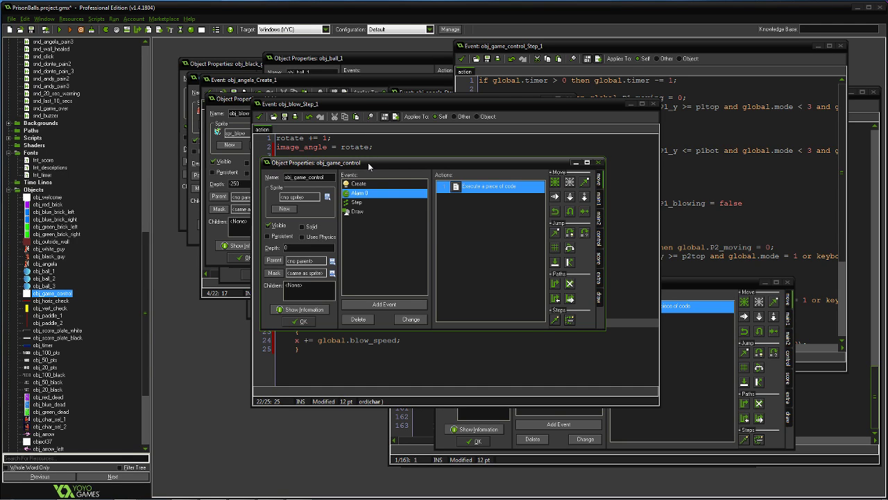
scroll(146, 279, up, 2)
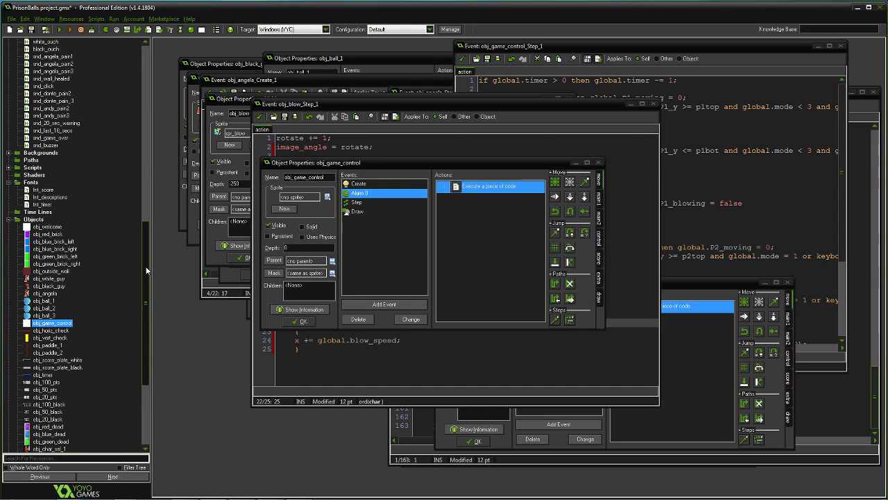
double_click(60, 290)
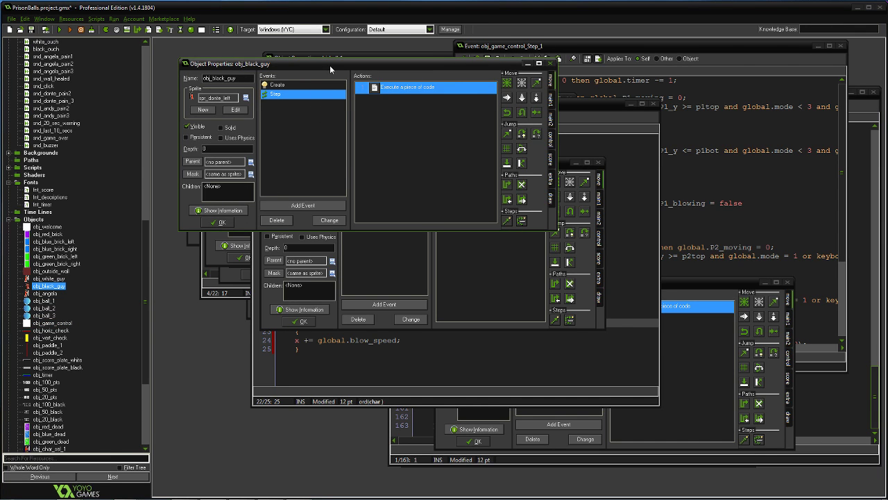
drag(330, 65, 358, 168)
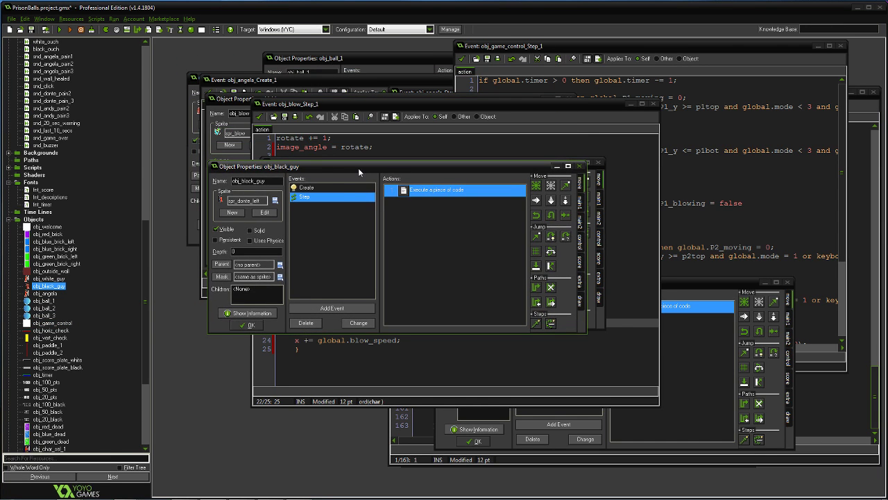
double_click(468, 190)
click(105, 63)
drag(351, 168, 351, 147)
- Add a collision event with obj_blow to obj_black_guy and give it a code action
click(323, 286)
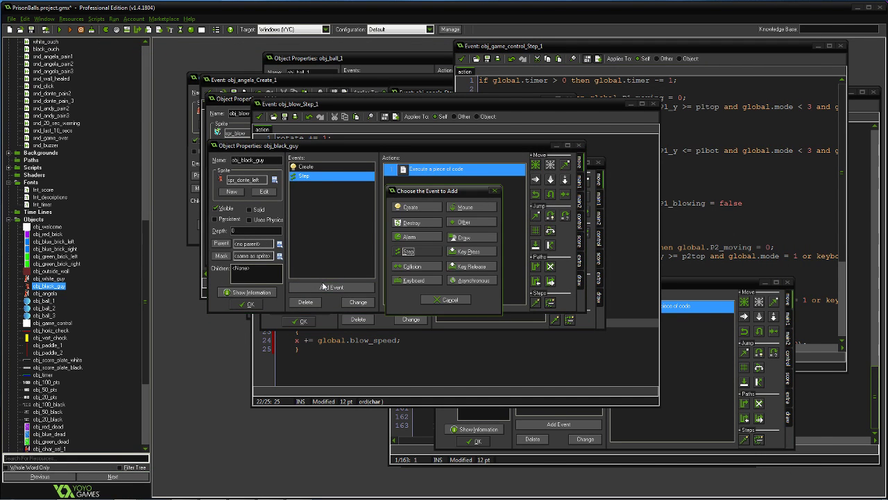
click(420, 266)
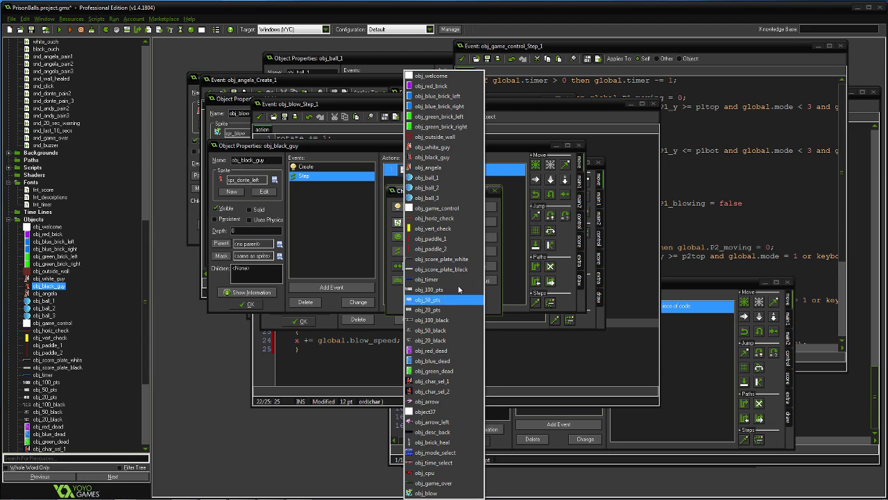
click(437, 493)
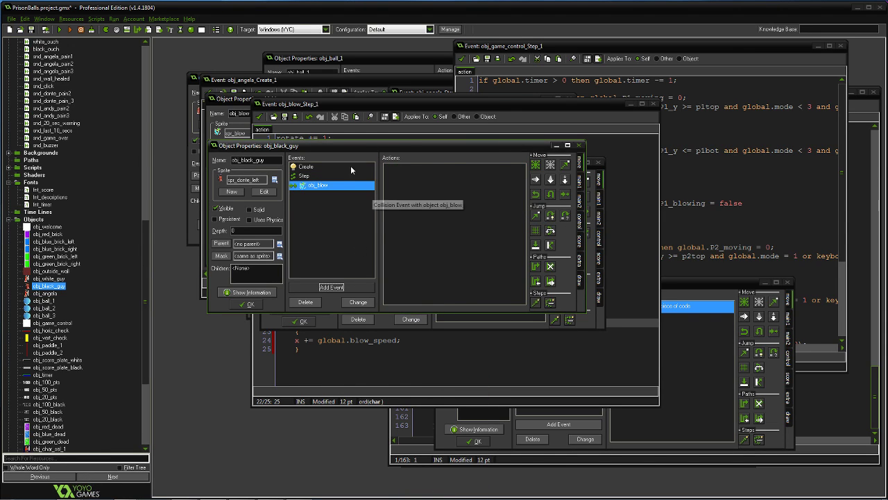
click(579, 227)
drag(540, 254, 428, 243)
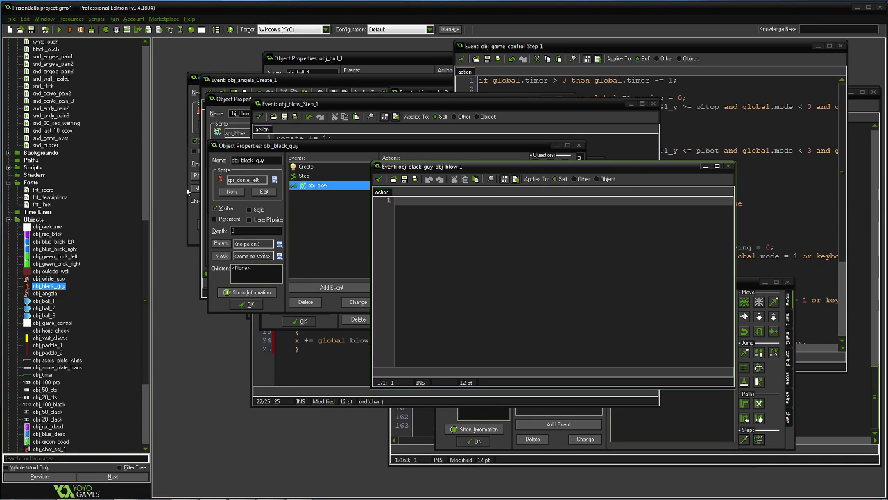
- Open obj_welcome's Create code at the P1/P2 moving, blowing and stunned variables and move it aside for reference
double_click(47, 226)
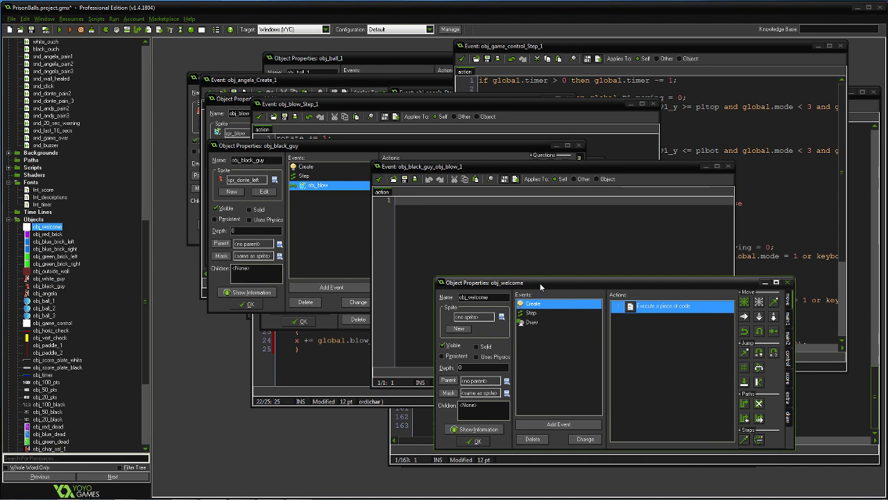
drag(540, 286, 267, 278)
double_click(342, 297)
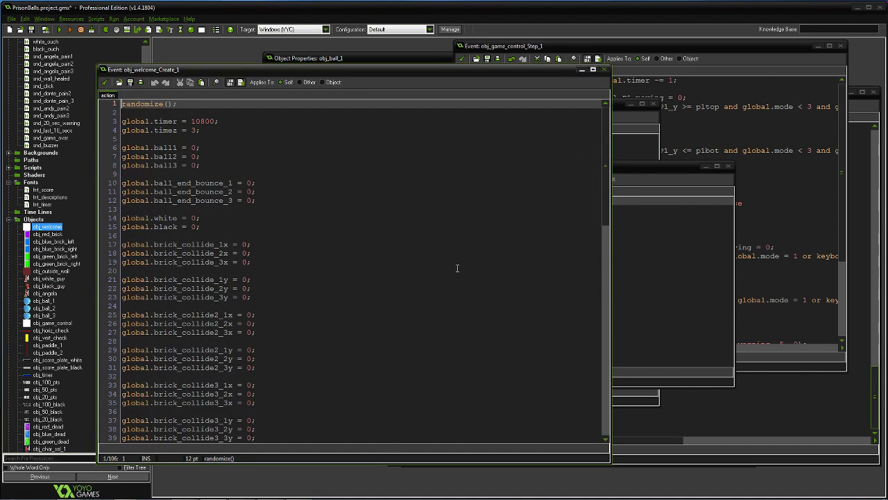
drag(604, 178, 591, 403)
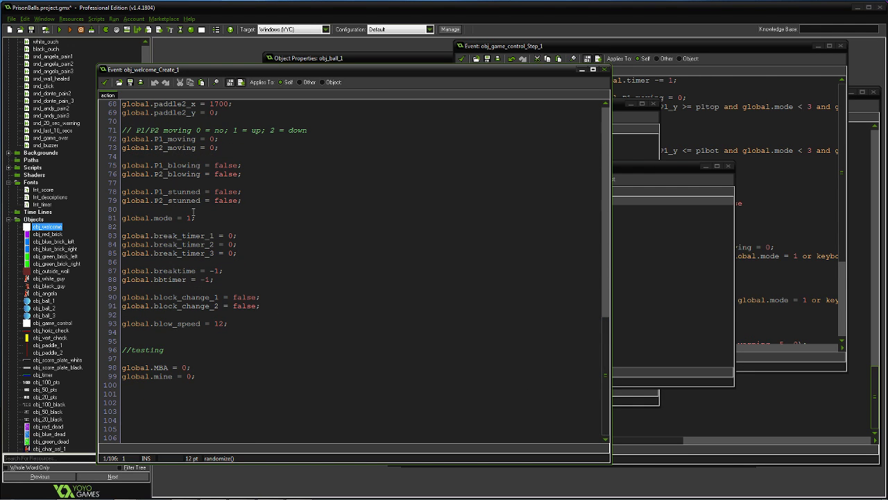
drag(387, 69, 279, 72)
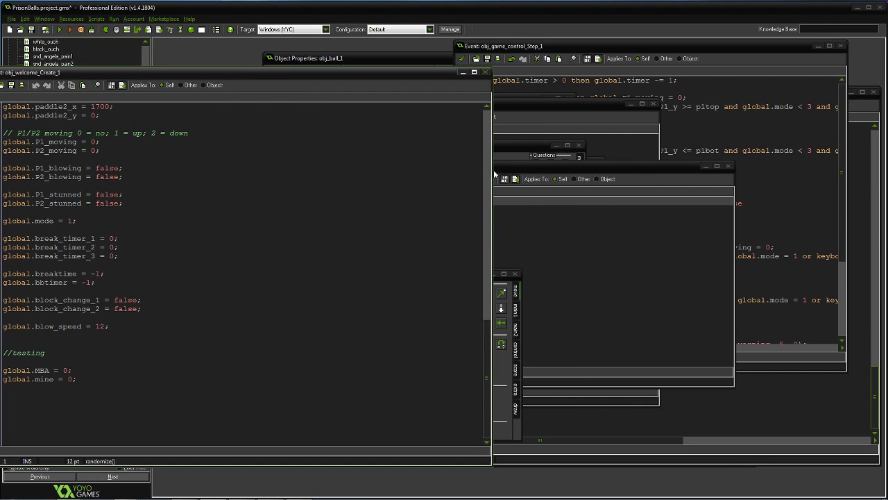
- Bring obj_black_guy's obj_blow collision code forward and place its window beside the obj_welcome Create code
click(517, 176)
drag(552, 128, 542, 100)
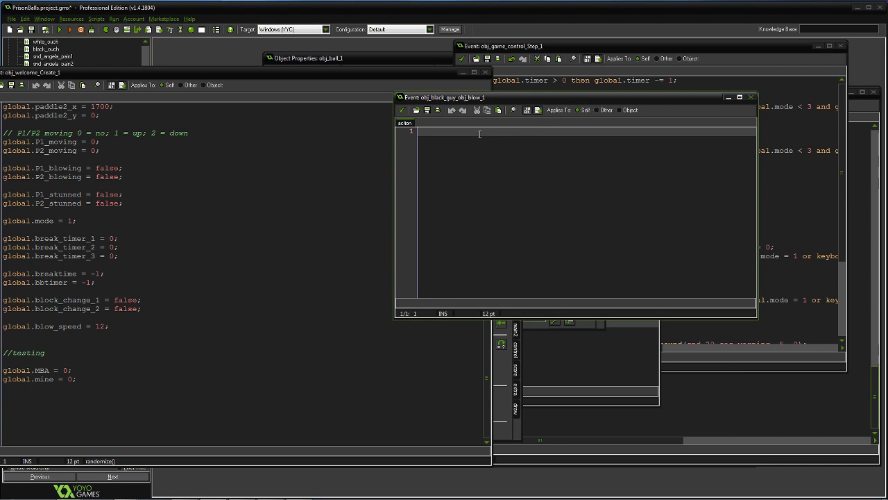
text(global.)
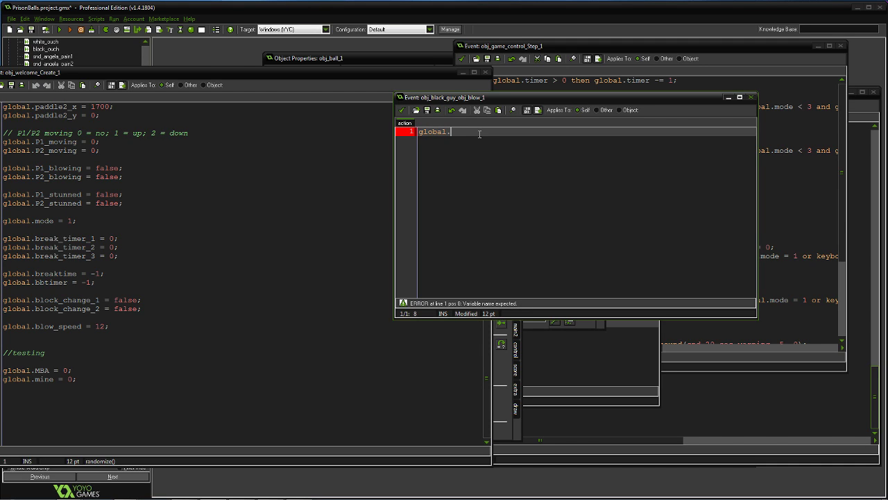
text(p1)
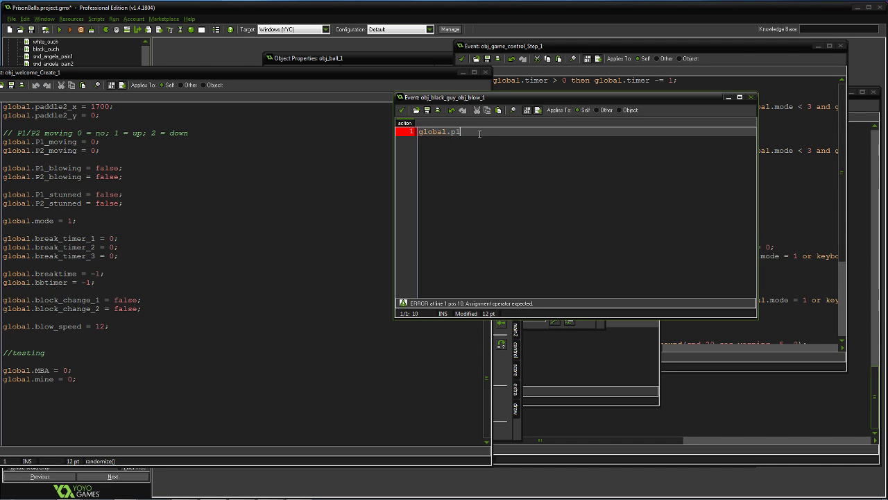
key(BackSpace)
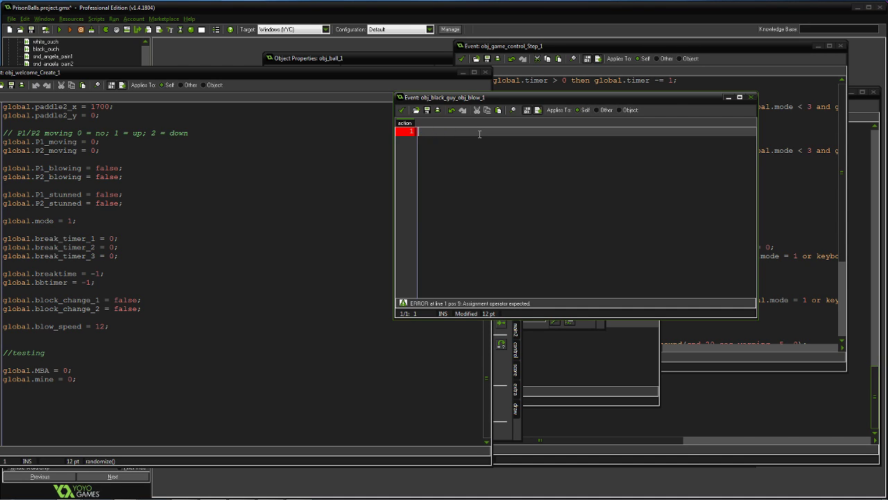
- Start the obj_blow collision code with the condition if x < 800 followed by an indented pair of braces
text(if x)
text(< 800 then global)
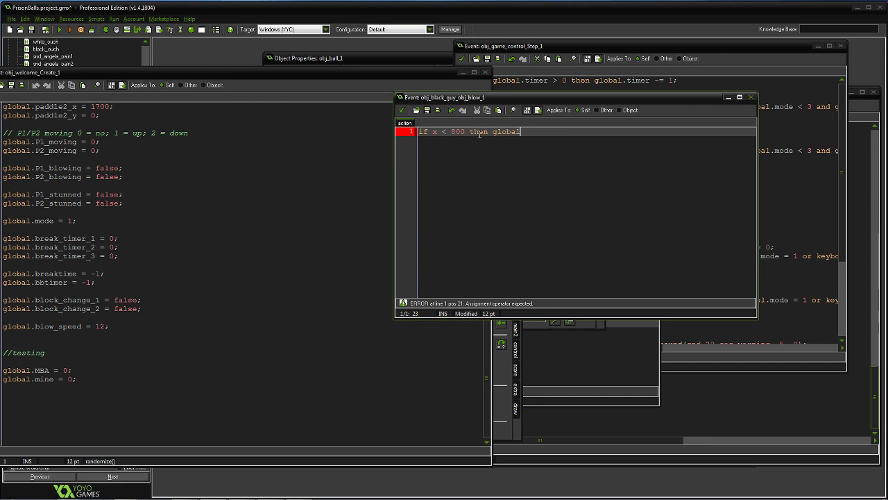
text(.)
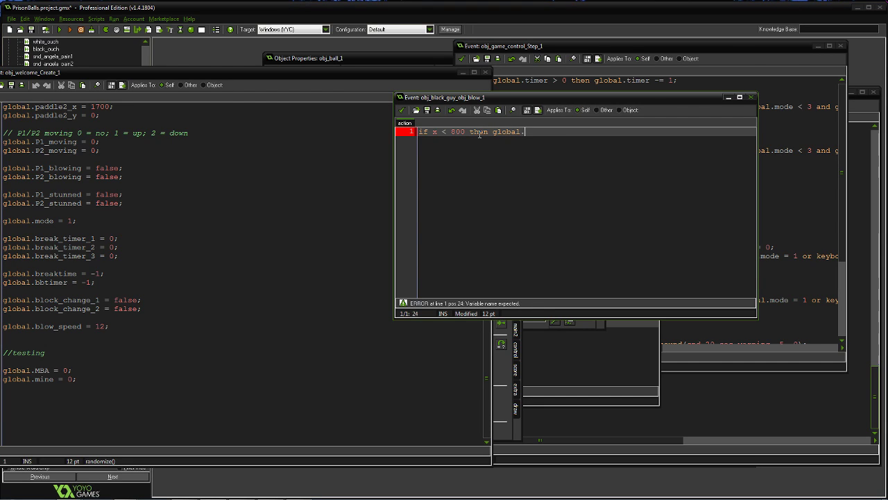
key(BackSpace)
key(BackSpace)
key(BackSpace)
key(BackSpace)
key(BackSpace)
key(BackSpace)
key(BackSpace)
key(BackSpace)
key(BackSpace)
key(BackSpace)
key(BackSpace)
key(BackSpace)
key(BackSpace)
key(Return)
key(Tab)
text({)
key(Return)
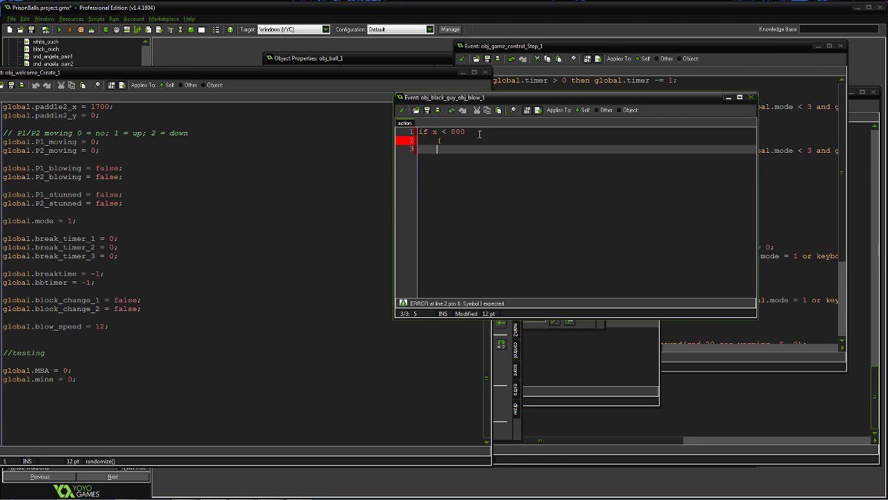
key(Return)
text(})
key(Up)
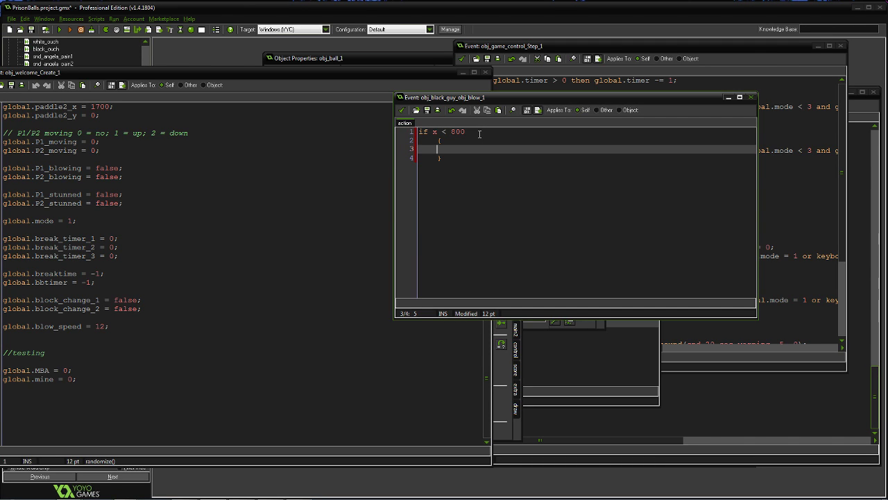
- Inside the x < 800 block, add global.P1_stunned = true; followed by an empty line
text(g)
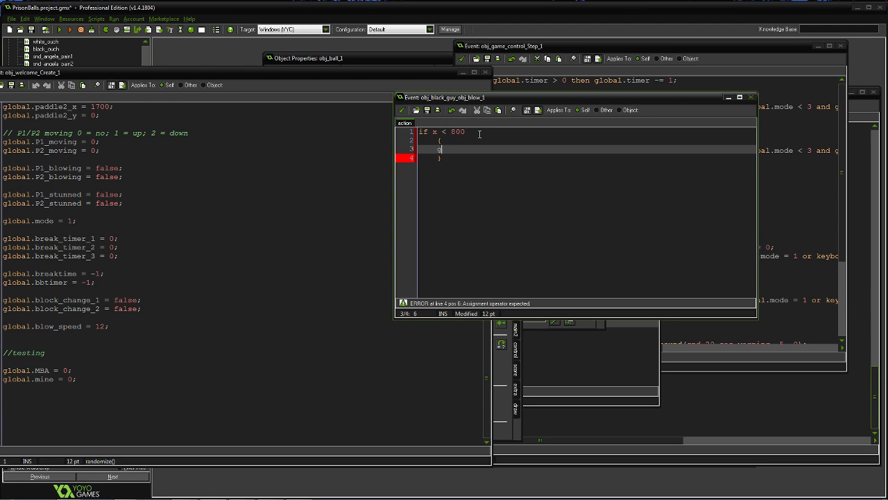
text(lobal.)
text(P1_stunned = true)
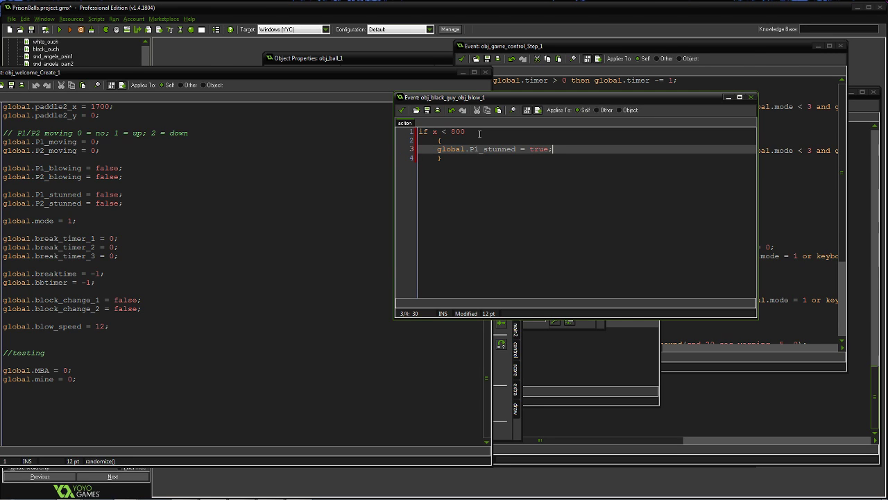
text(;)
key(Return)
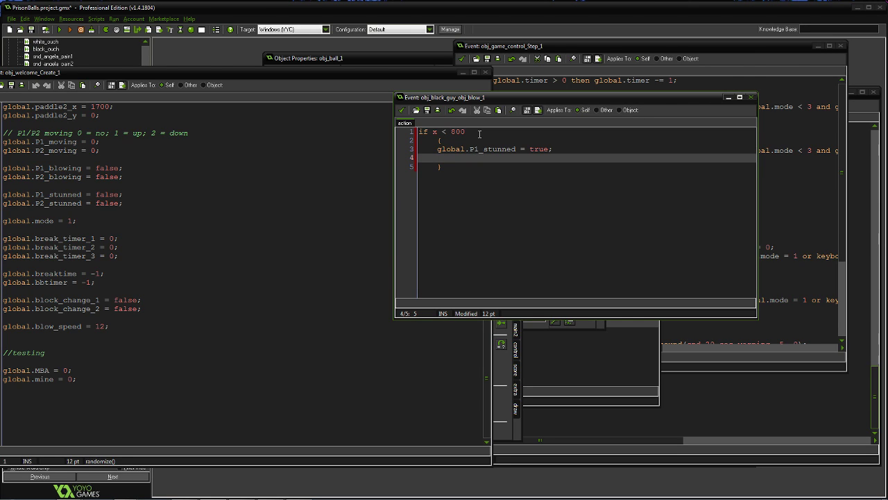
- Duplicate the whole if x < 800 block below the original, separated by an empty line
drag(419, 132, 499, 168)
key(ctrl+c)
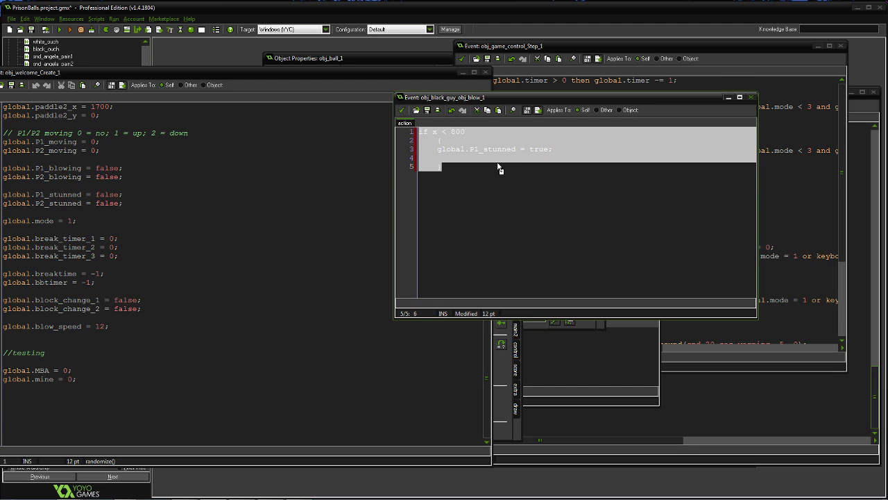
click(463, 170)
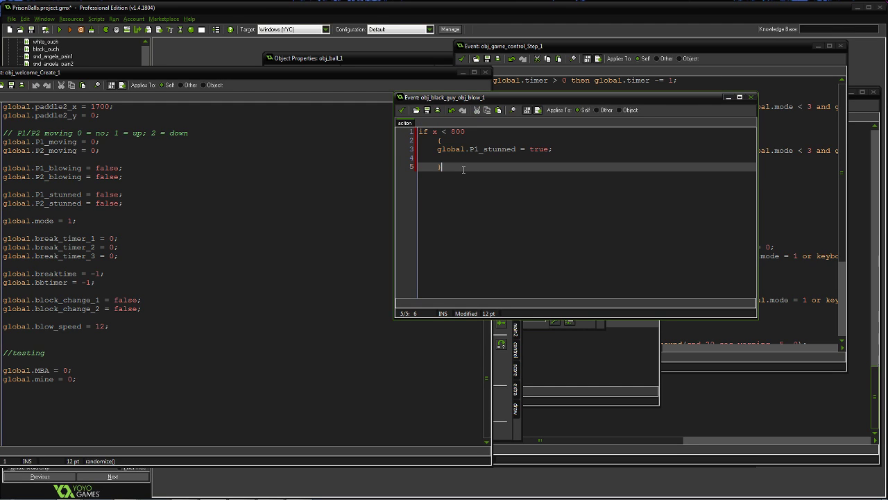
key(Return)
key(Return)
key(ctrl+v)
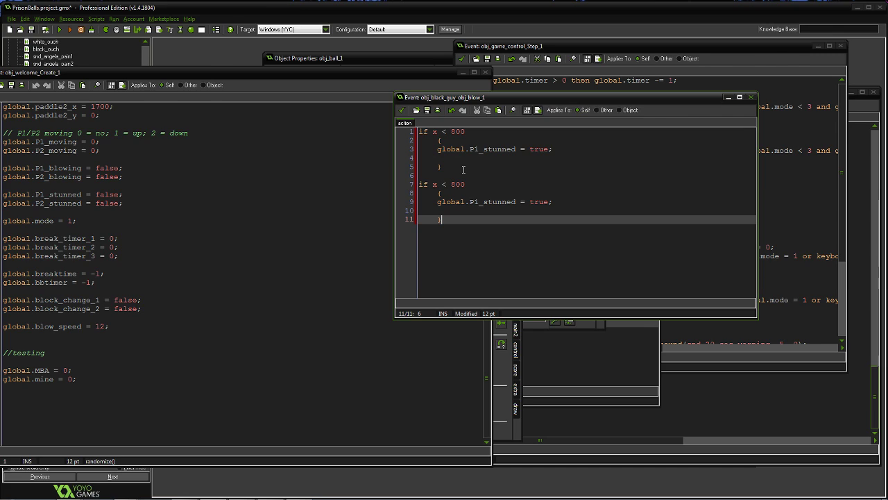
- Change the copied block's condition to x > 800 and its variable to global.P2_stunned
key(Up)
key(Up)
key(Up)
key(Up)
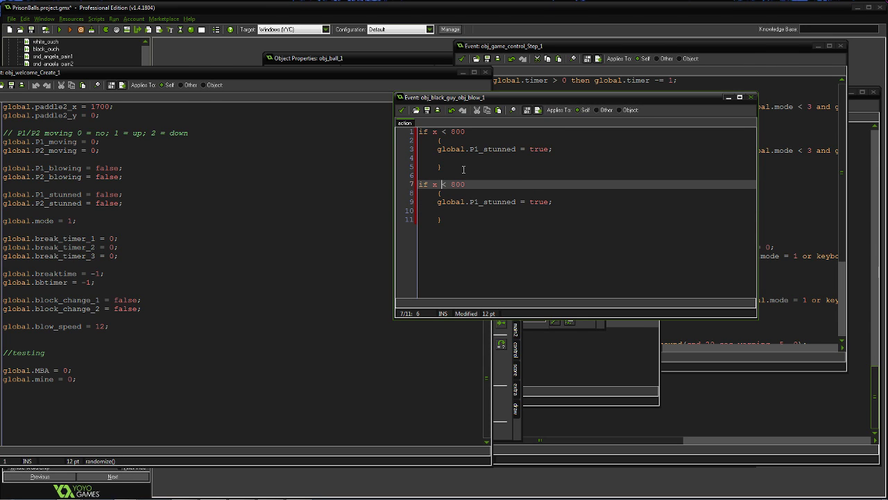
key(Delete)
text(>)
click(443, 210)
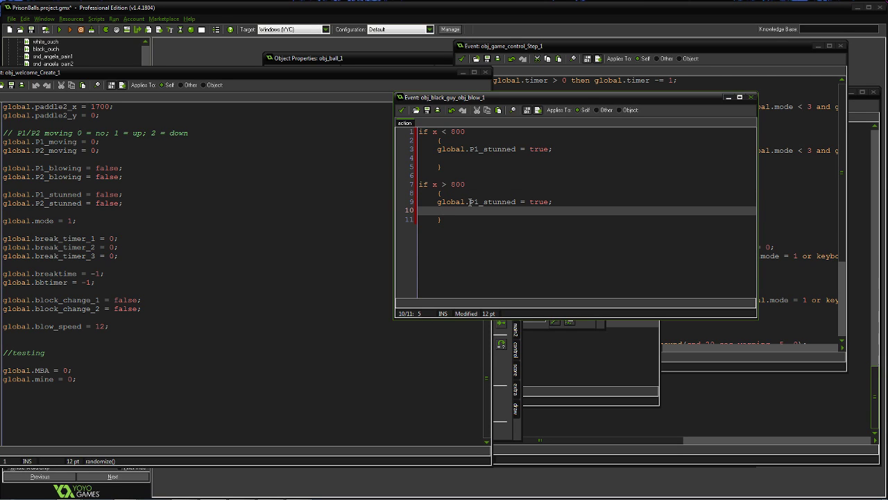
click(472, 202)
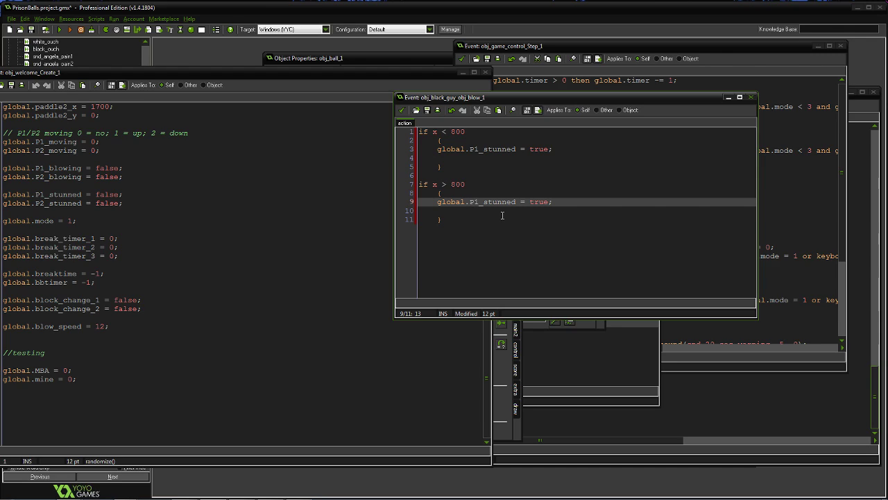
key(Delete)
text(2)
- In the x > 800 block, add sprite_index = spr_donte_blown; below the stunned line, consulting the sprite list for the name
click(439, 210)
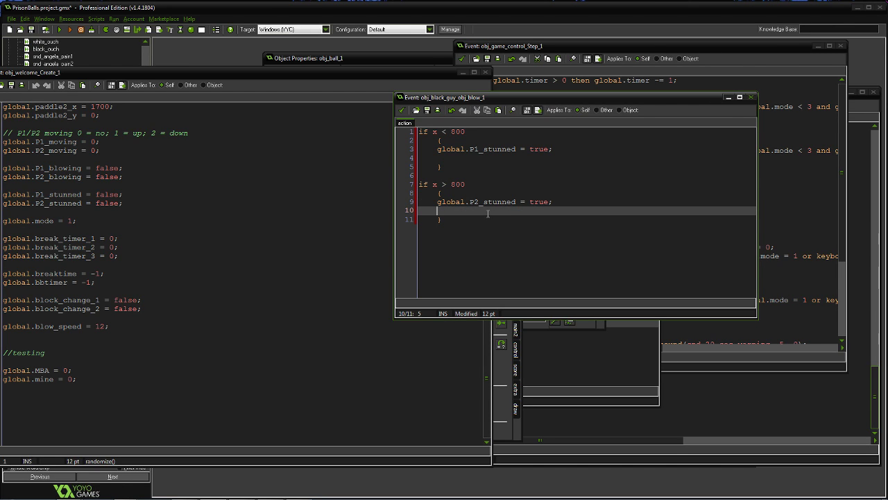
text(s[r)
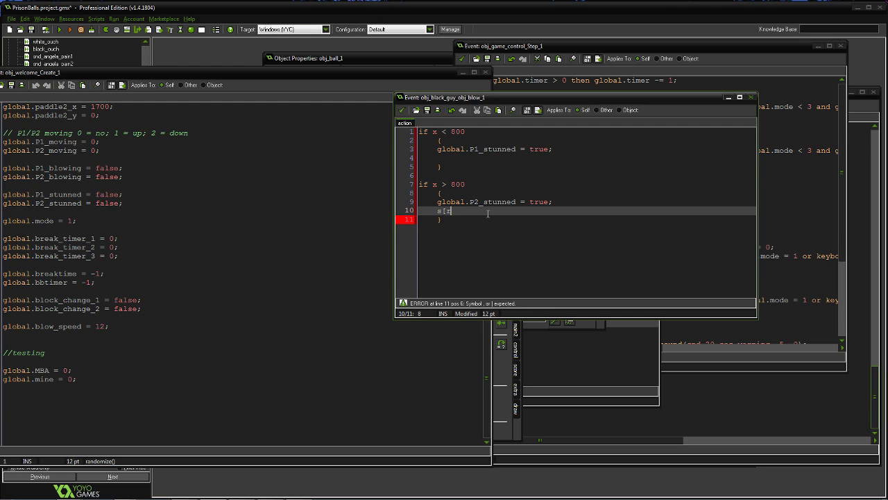
key(BackSpace)
key(BackSpace)
text(prite)
key(BackSpace)
text(_index =)
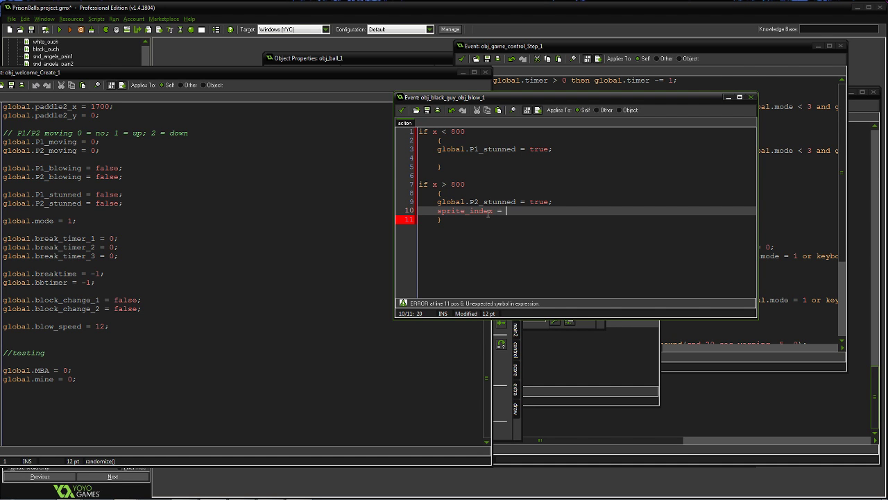
drag(351, 75, 474, 359)
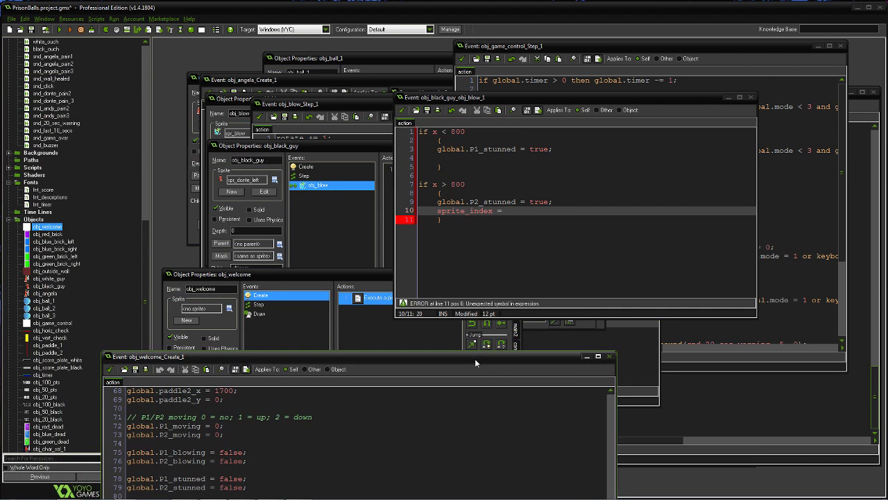
drag(148, 246, 138, 79)
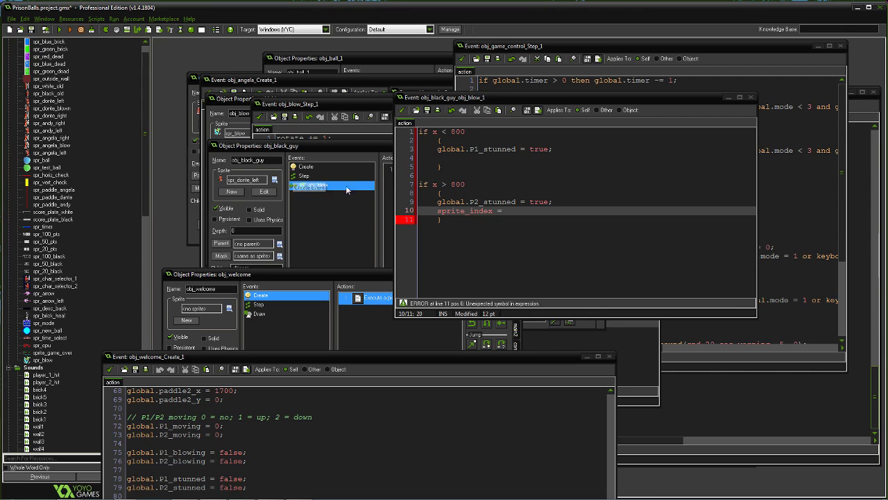
click(506, 211)
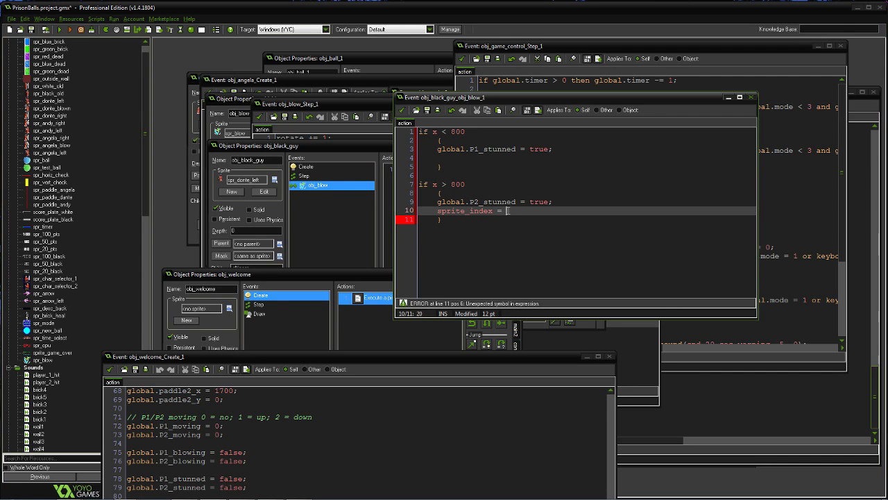
text(spr)
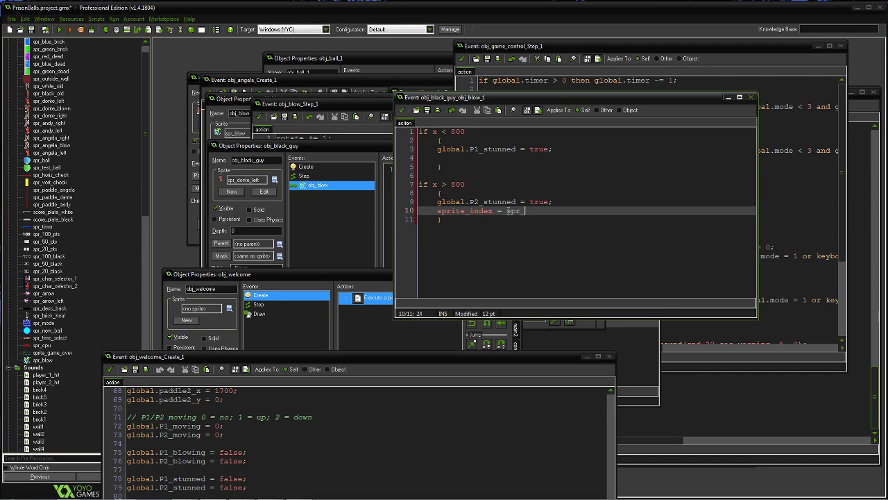
key(BackSpace)
text(_don)
double_click(580, 237)
text(;)
- Add image_speed = .25; below the sprite_index line in the x > 800 block, followed by an empty line
key(Return)
text(image)
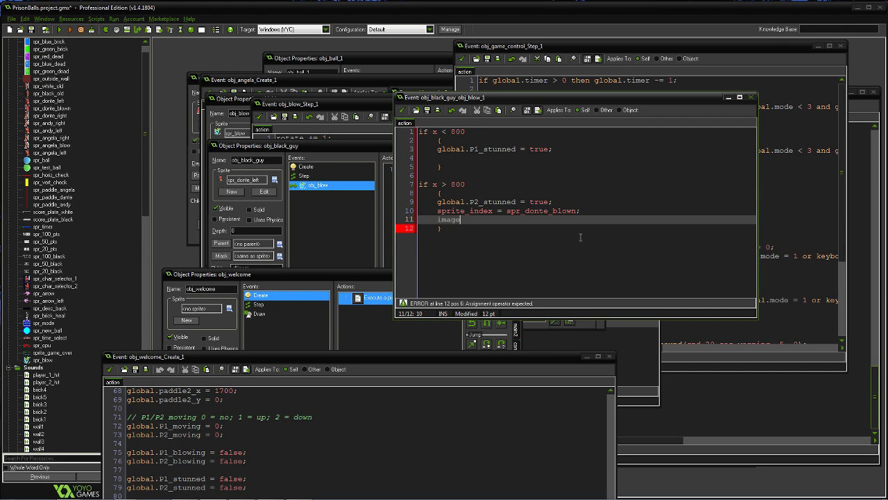
text(_speed = .25;)
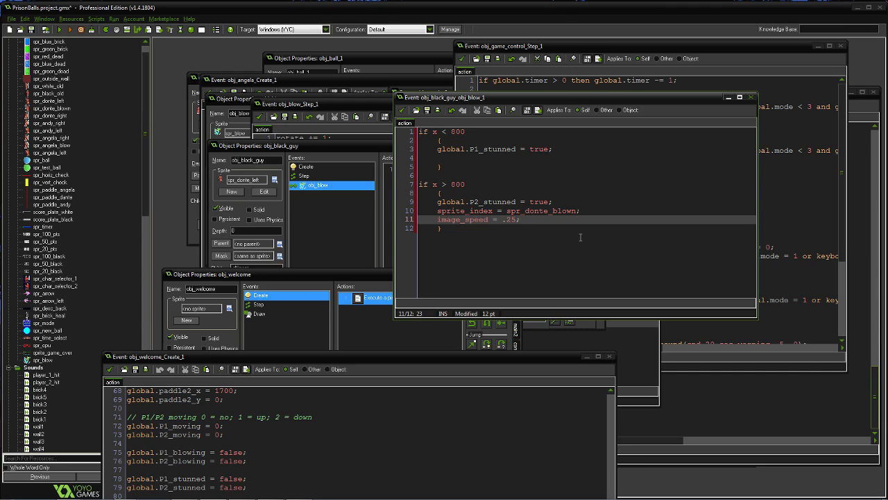
key(Return)
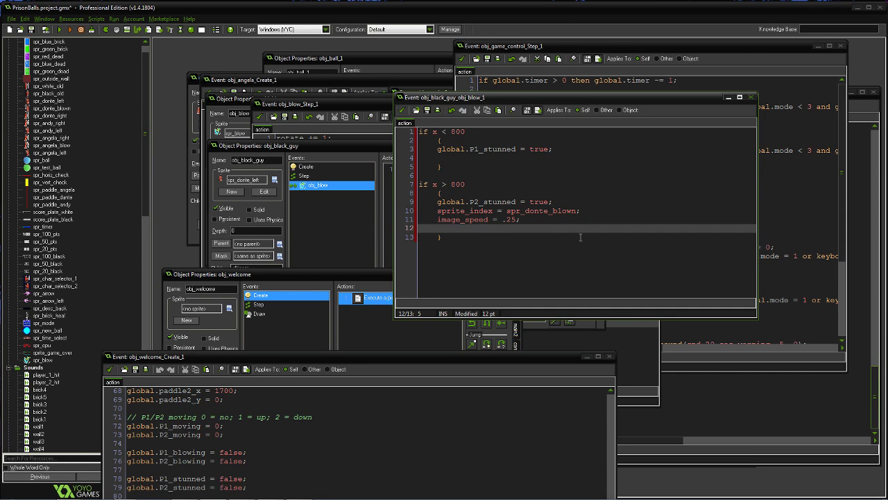
- Close obj_welcome's Create code and open obj_angela's Step code at the BLOWING ATTACK section, placed beside the collision code
drag(611, 101, 691, 77)
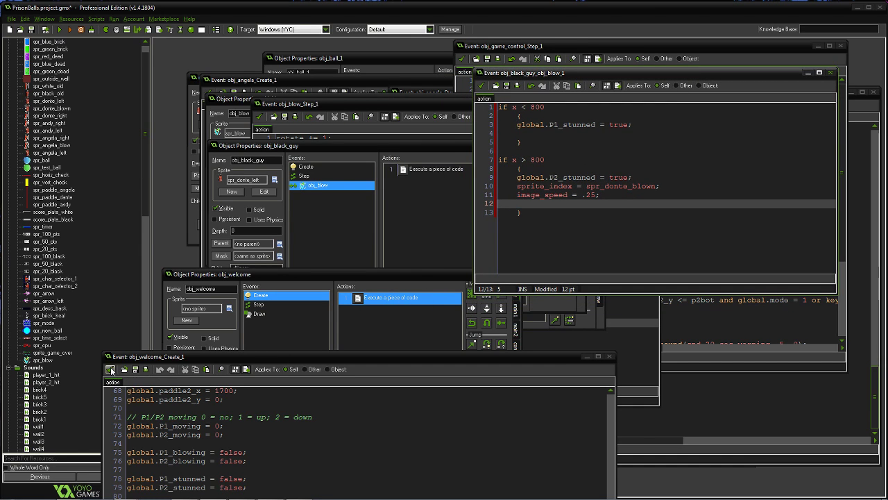
click(109, 368)
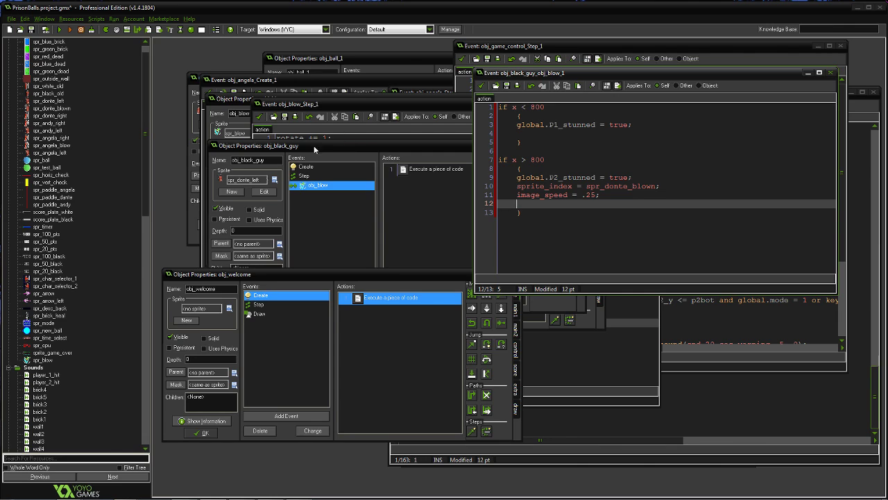
drag(141, 213, 124, 392)
double_click(53, 258)
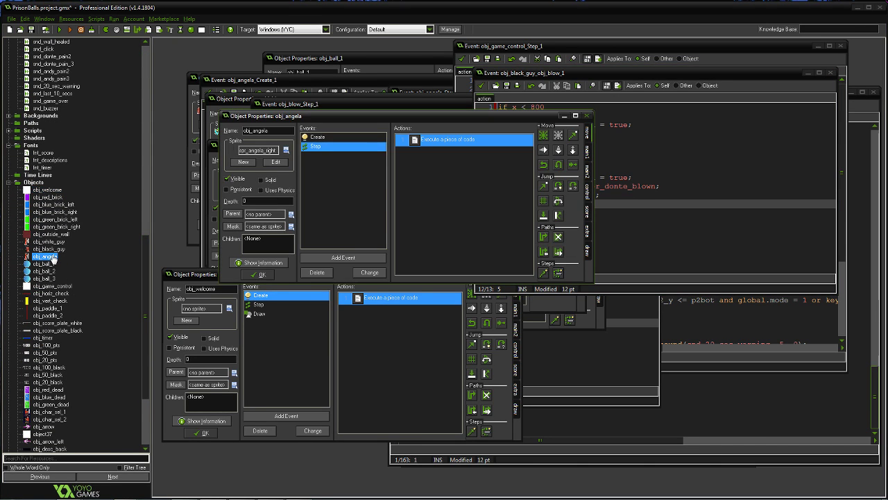
drag(391, 141, 253, 108)
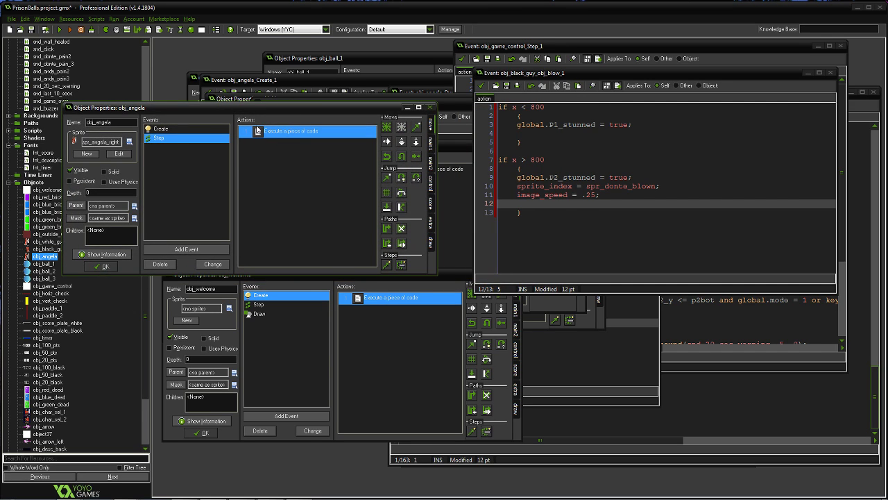
double_click(265, 136)
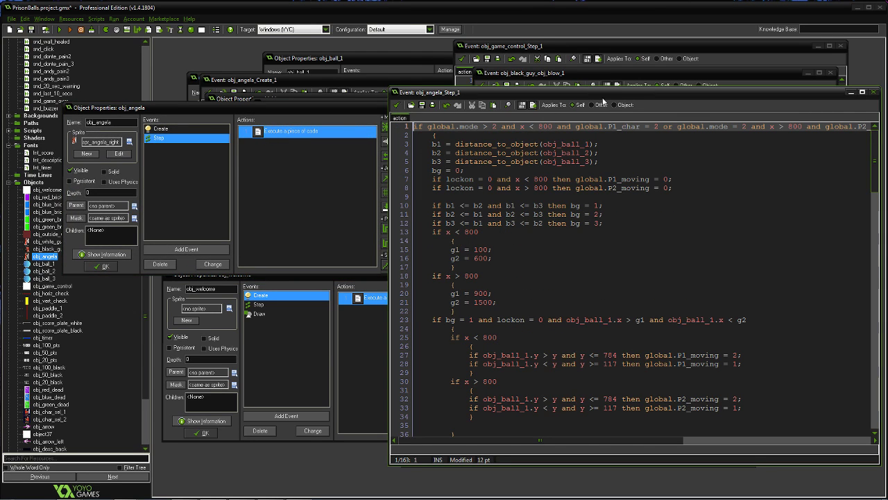
drag(608, 97, 162, 65)
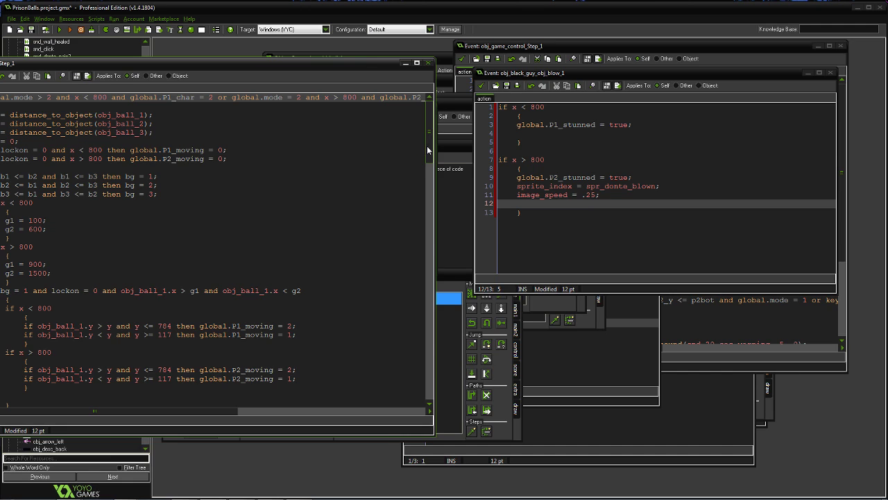
drag(427, 146, 421, 367)
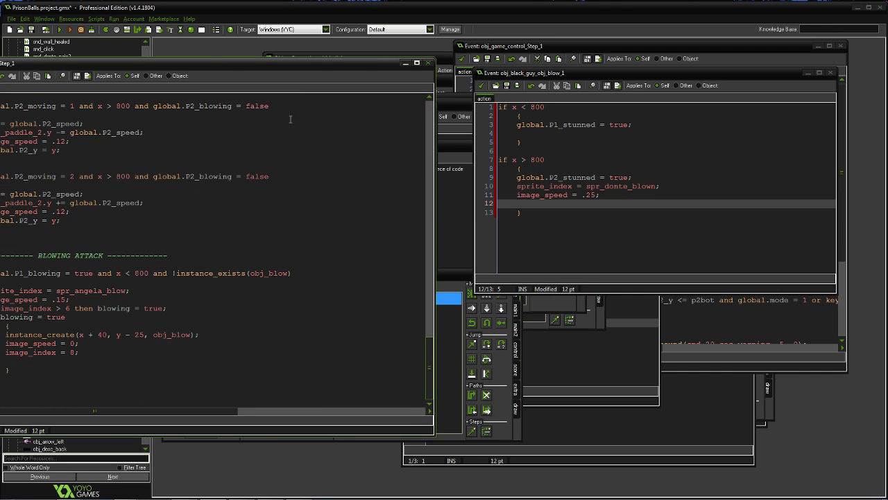
drag(284, 67, 331, 50)
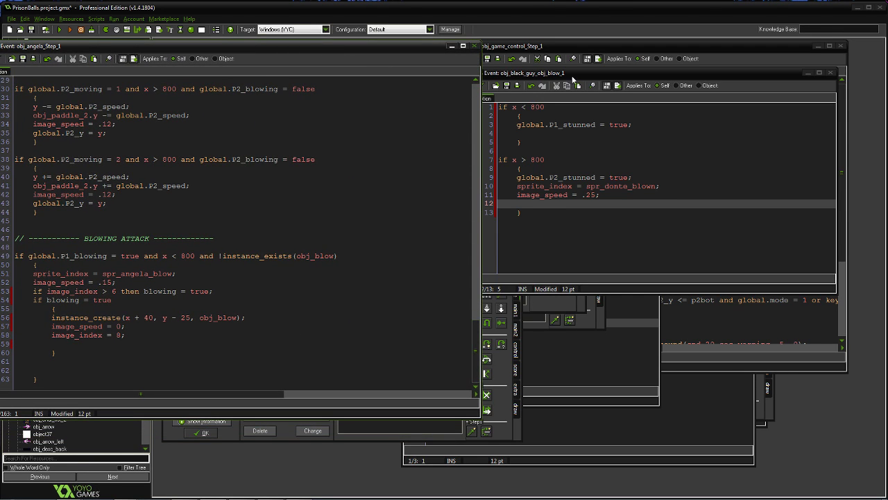
- Rearrange the code windows to reach the sprite list, examine all animation frames of spr_donte_blown, and close its frame view
drag(579, 71, 597, 68)
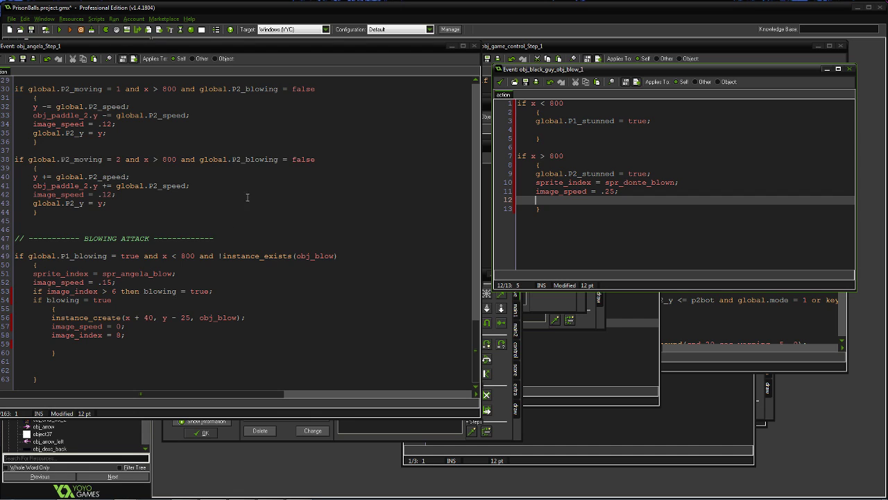
drag(317, 49, 319, 132)
drag(276, 111, 314, 322)
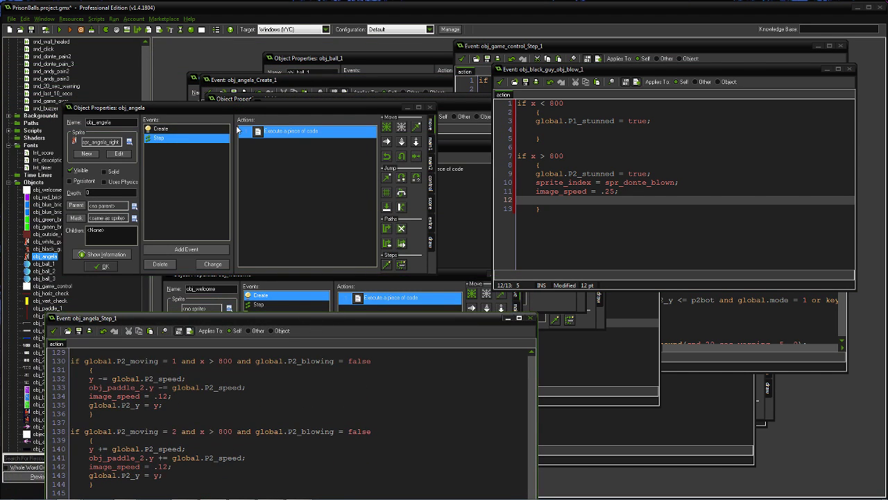
drag(228, 108, 250, 220)
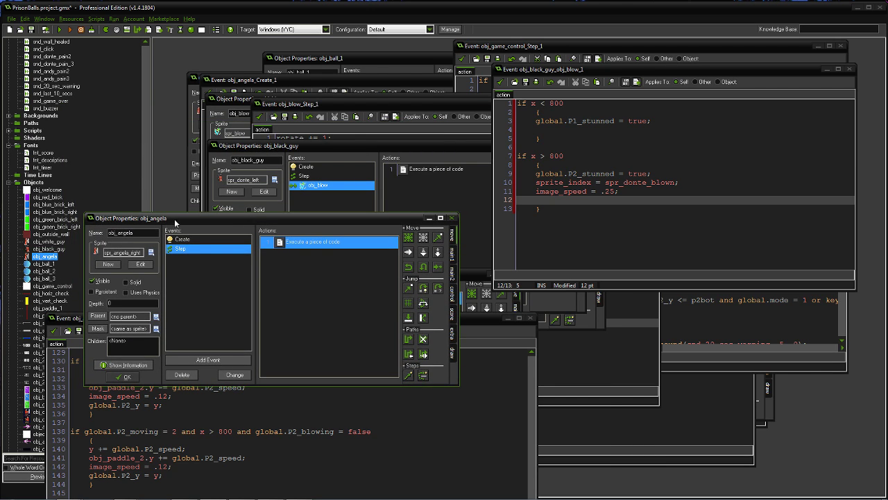
drag(176, 222, 330, 309)
drag(202, 317, 336, 338)
drag(142, 265, 160, 82)
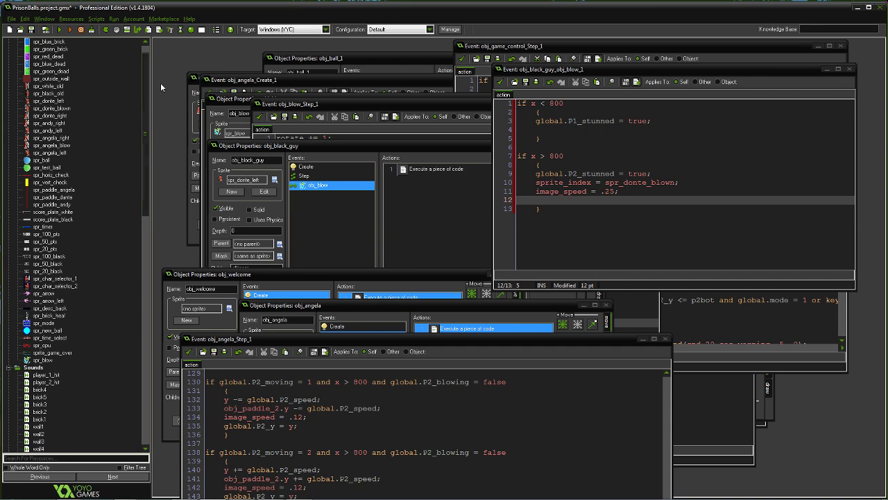
double_click(68, 109)
click(359, 167)
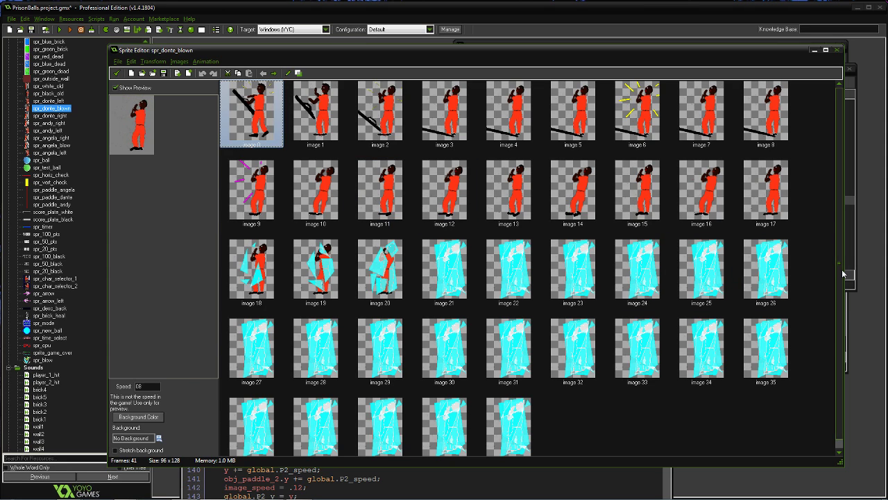
scroll(843, 301, down, 1)
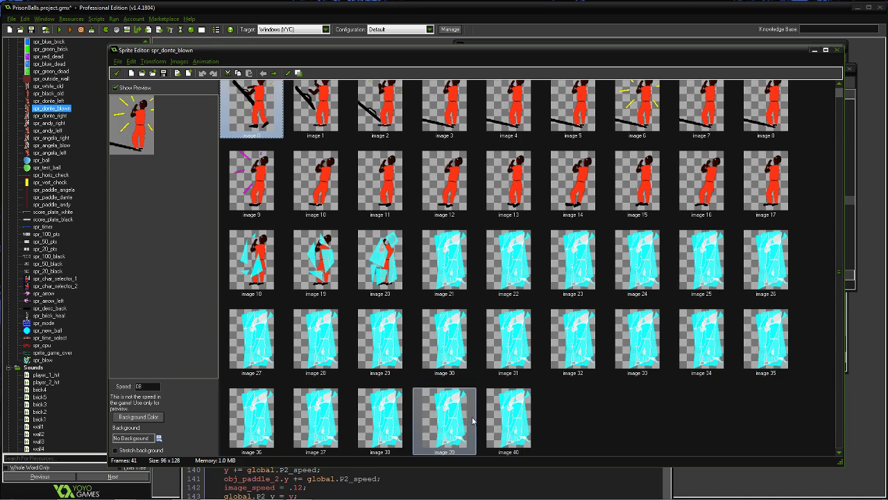
click(836, 50)
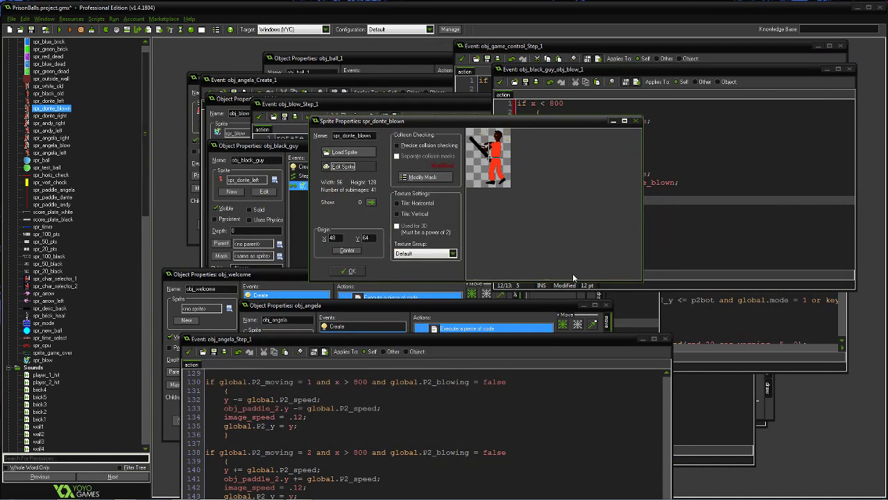
- Below image_speed in the collision code's x > 800 block, add if image_index > 38 then blown = true; followed by two empty lines
drag(510, 342, 331, 151)
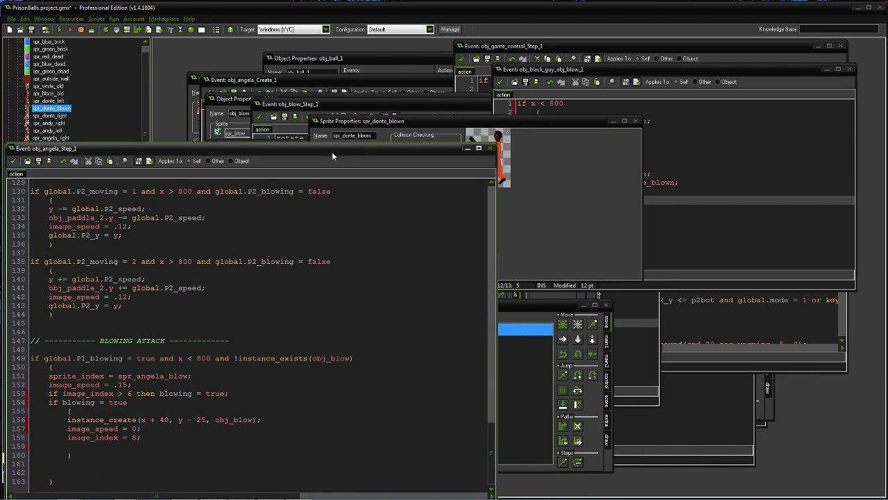
drag(597, 72, 574, 75)
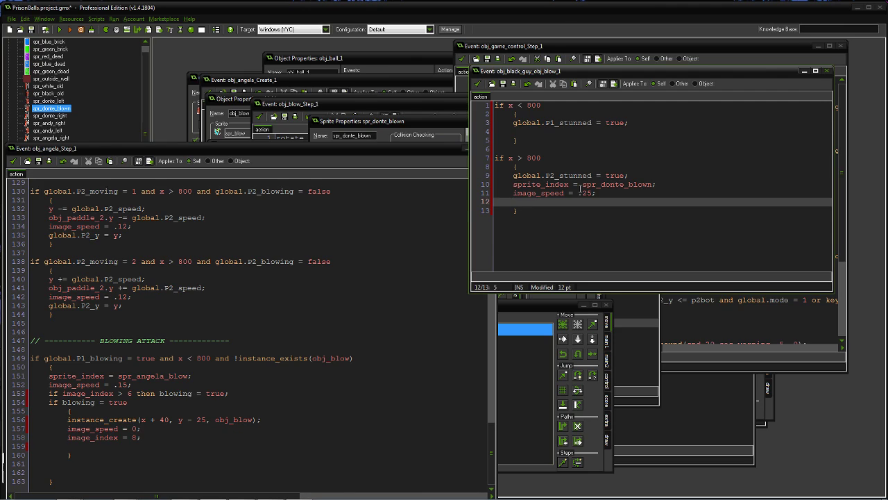
text(if )
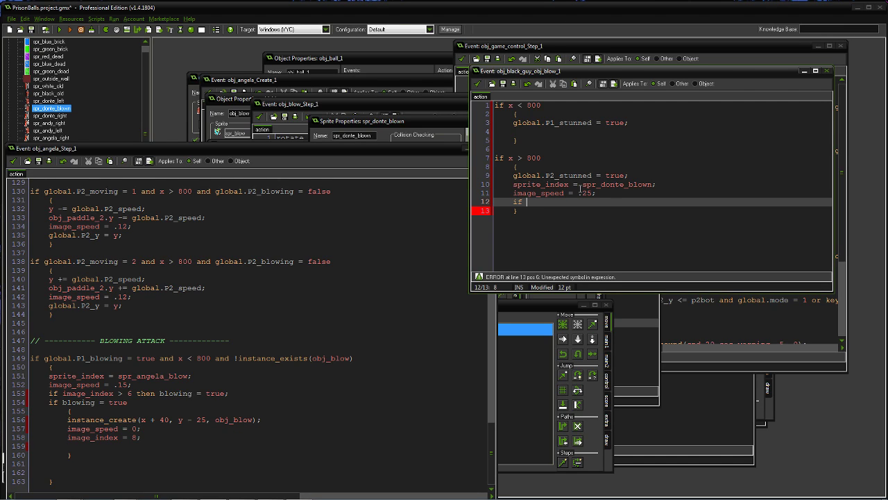
text(image_index > 38 then blown = true;)
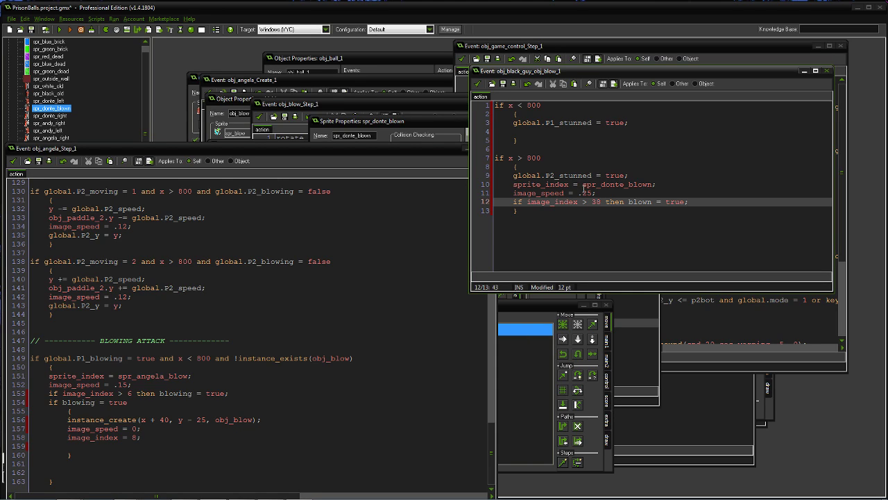
key(Return)
key(Return)
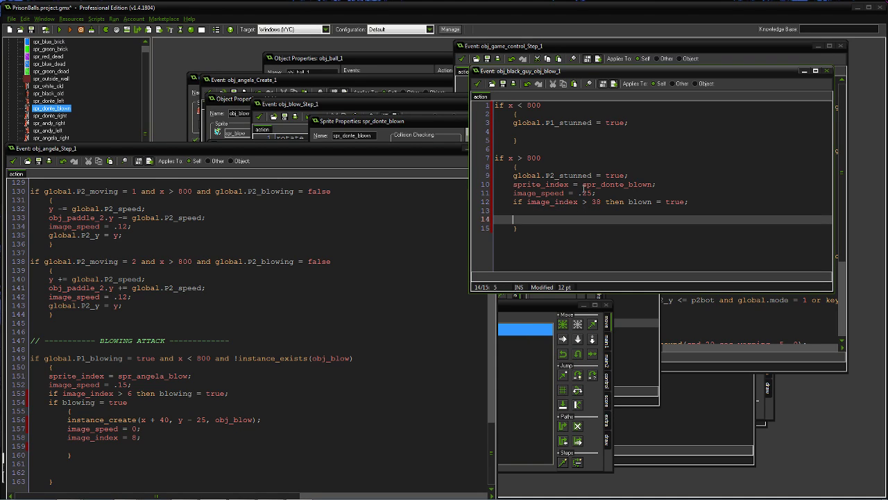
key(Up)
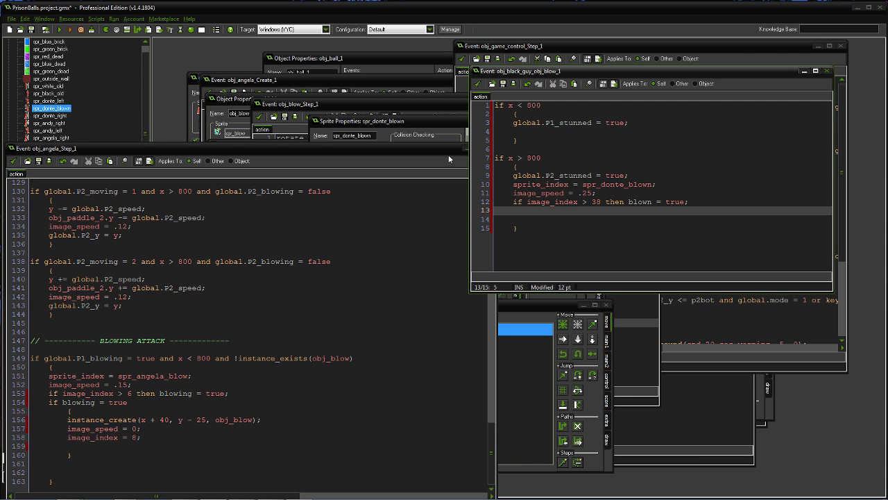
- Move the code windows aside and open obj_black_guy's Create event code
drag(448, 154, 670, 345)
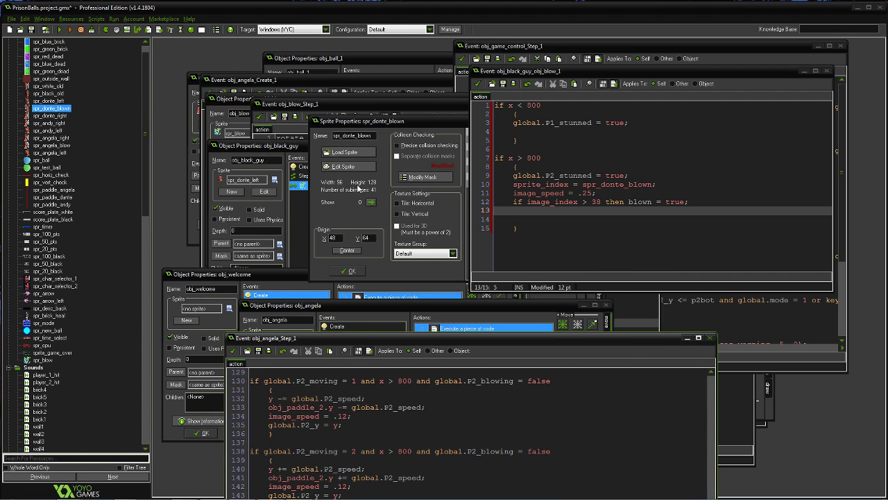
drag(576, 72, 592, 107)
scroll(142, 204, up, 1)
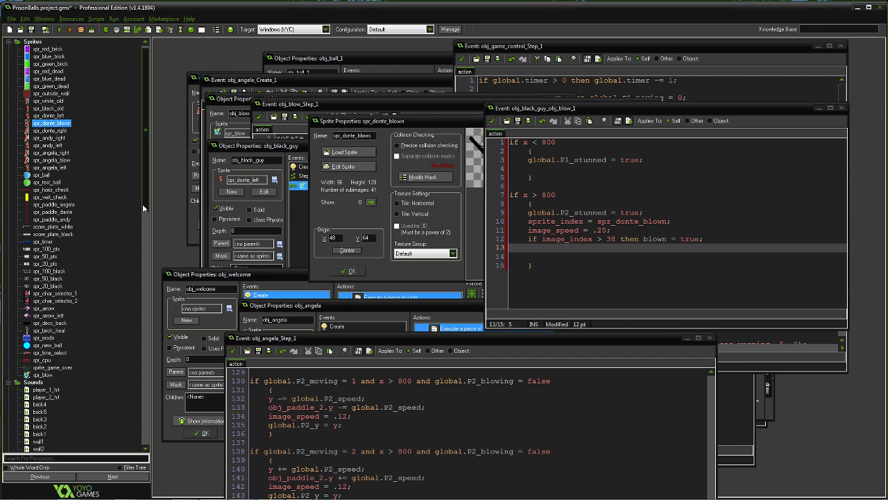
scroll(142, 204, down, 20)
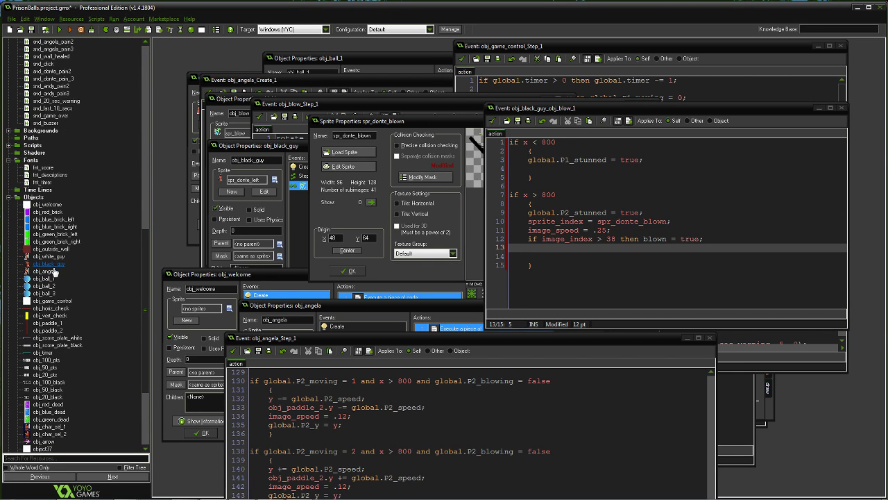
double_click(50, 265)
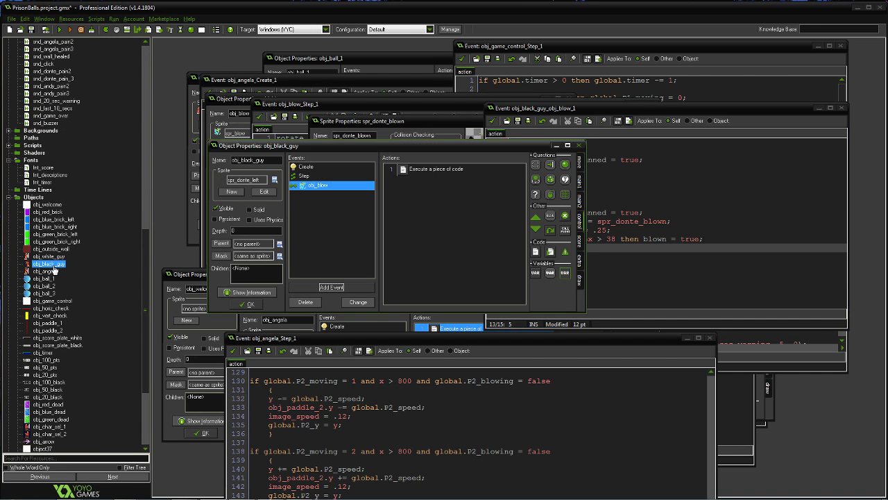
click(410, 170)
double_click(421, 172)
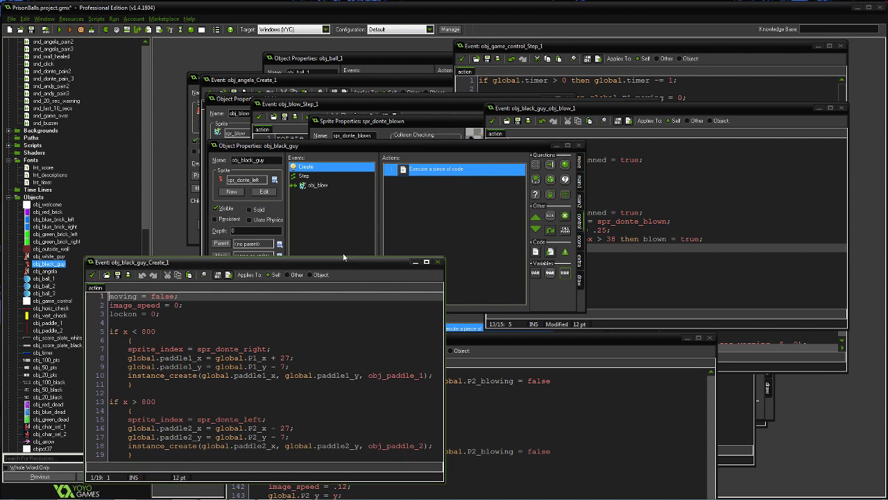
drag(325, 261, 367, 191)
- Below lockon = 0; in obj_black_guy's Create code, add the lines blowing = false; and blown = false;
click(233, 243)
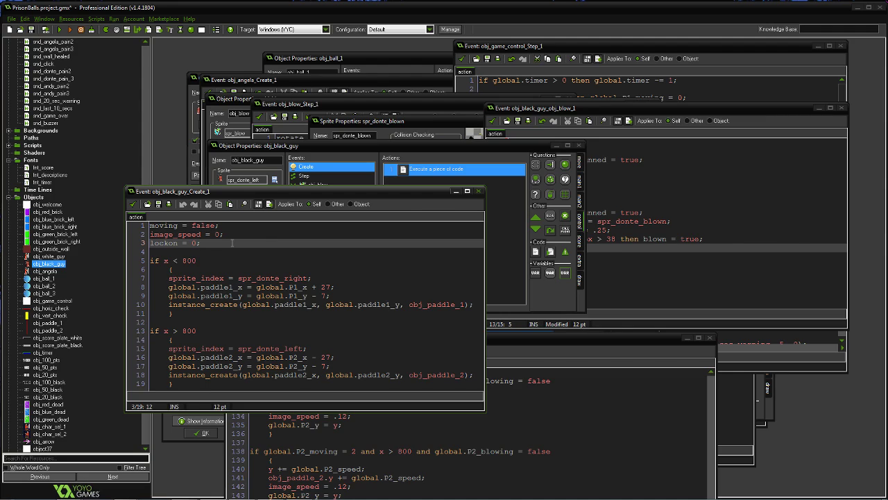
key(Return)
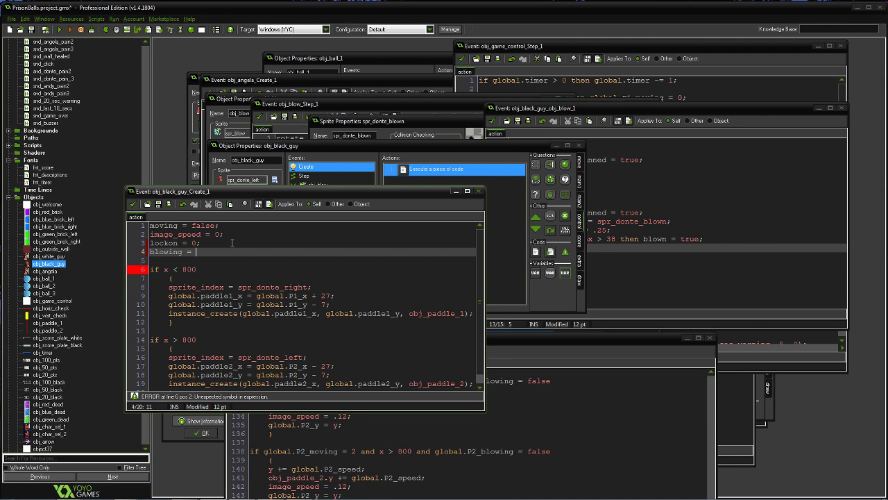
text(blowing = false;)
key(Return)
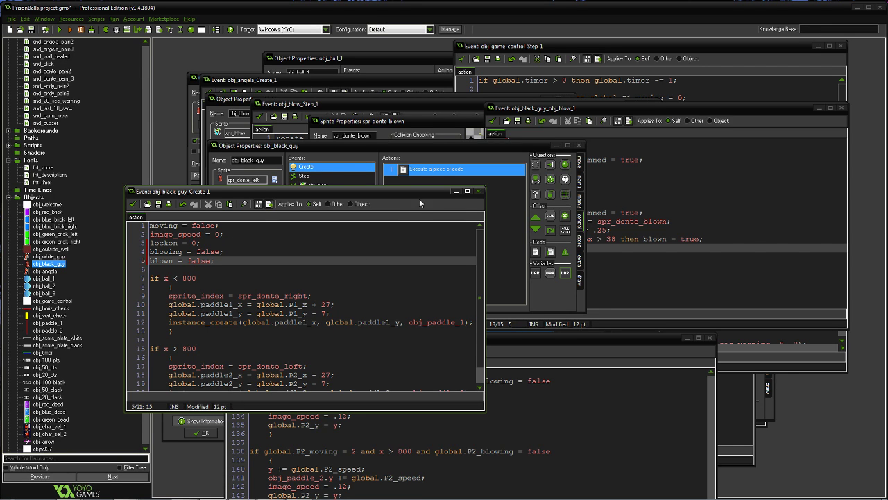
drag(419, 198, 516, 183)
- Run the game, close the compile log, and start a Human VS Human match with Angela as player one against Dante
click(59, 30)
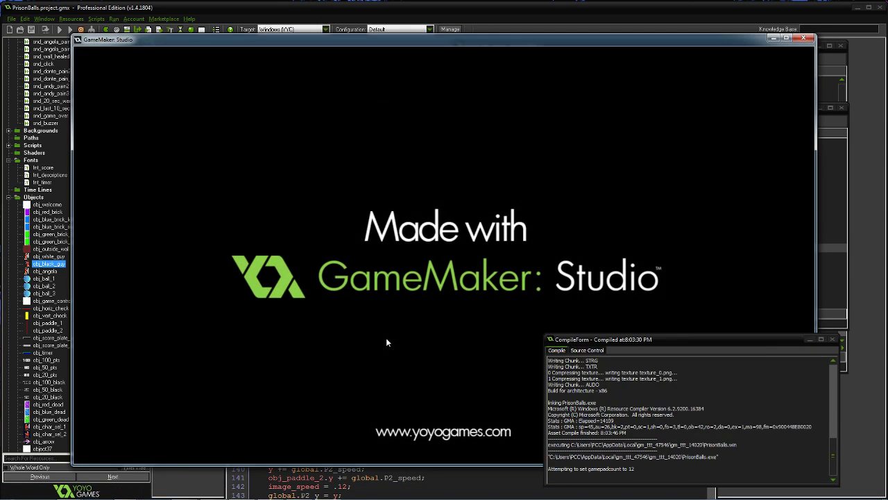
click(830, 339)
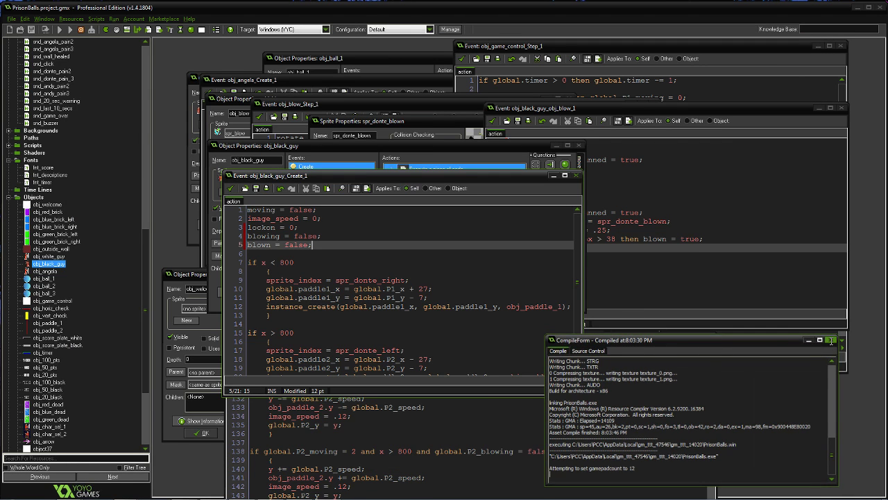
click(328, 490)
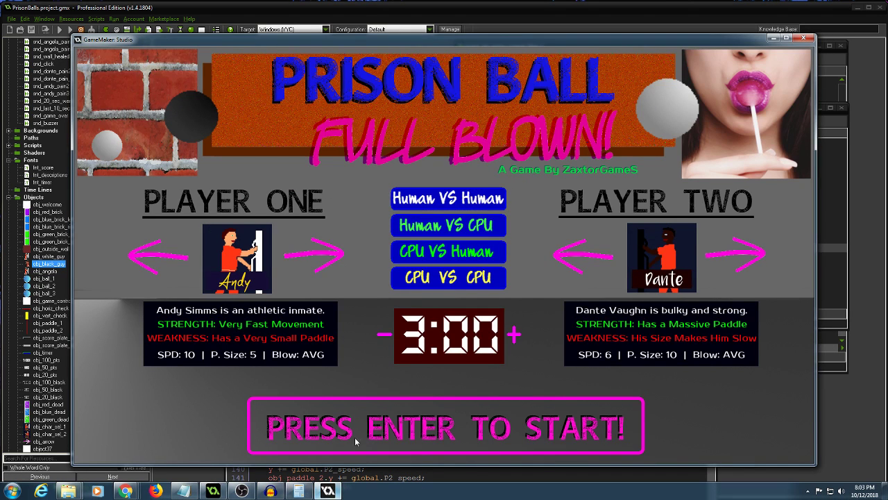
click(336, 255)
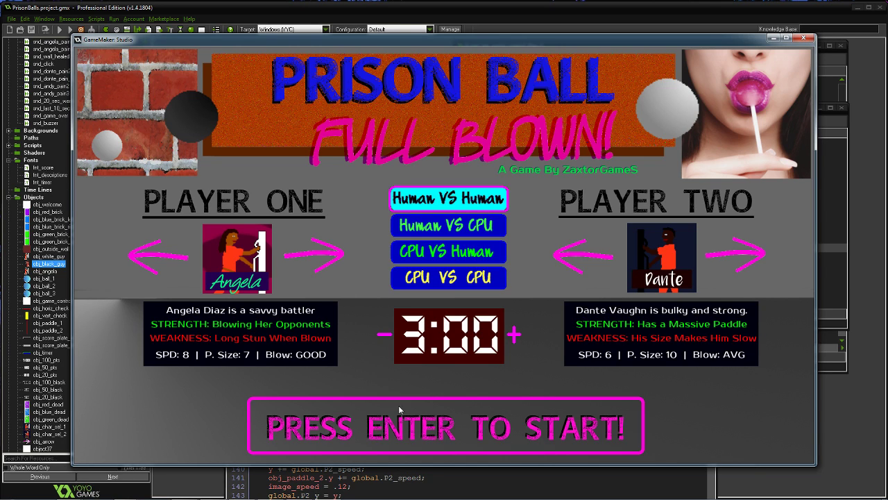
key(Return)
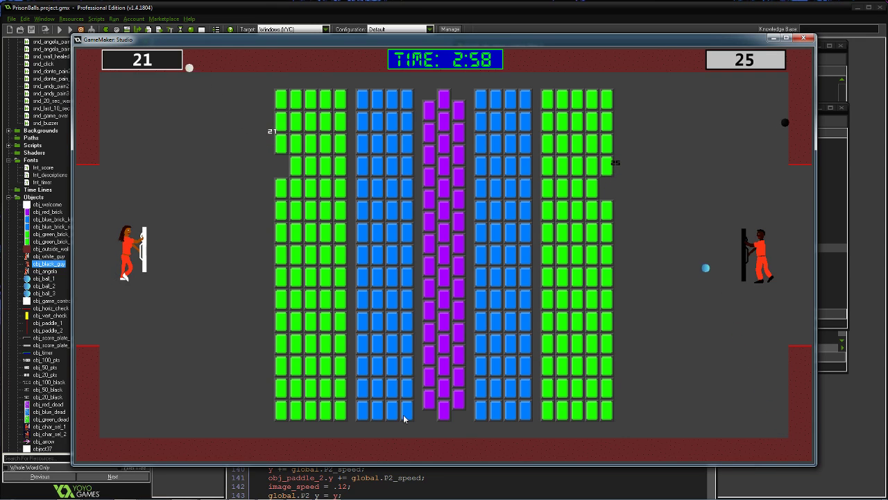
- Play the match, testing Angela's blowing attack on Dante, and close the game window
key(s)
key(space)
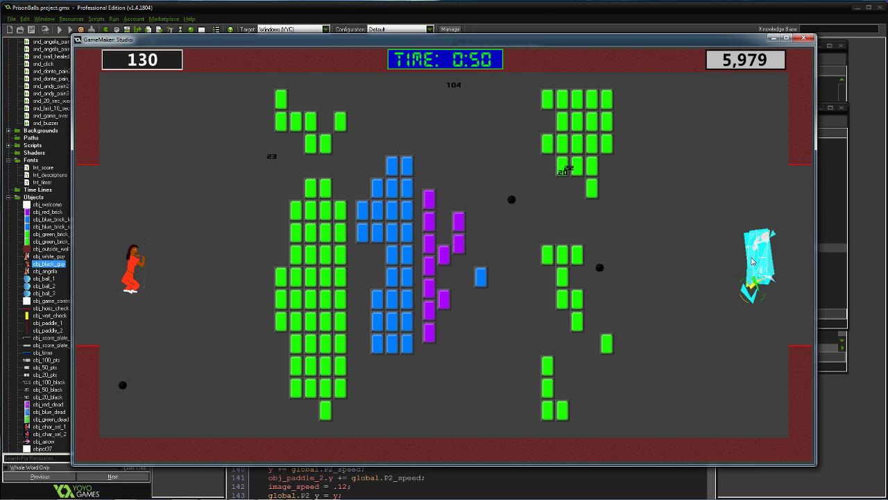
click(807, 39)
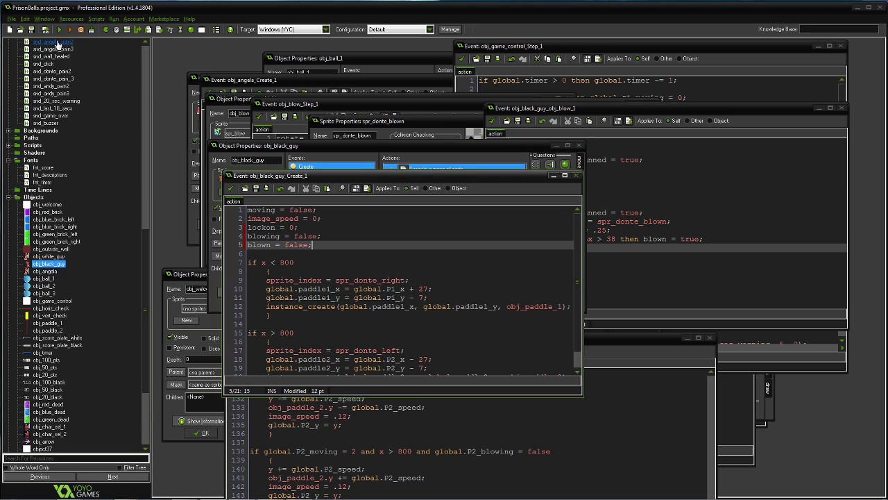
- Run the game again, set Angela as player one and Dante as player two, and start the match
click(63, 30)
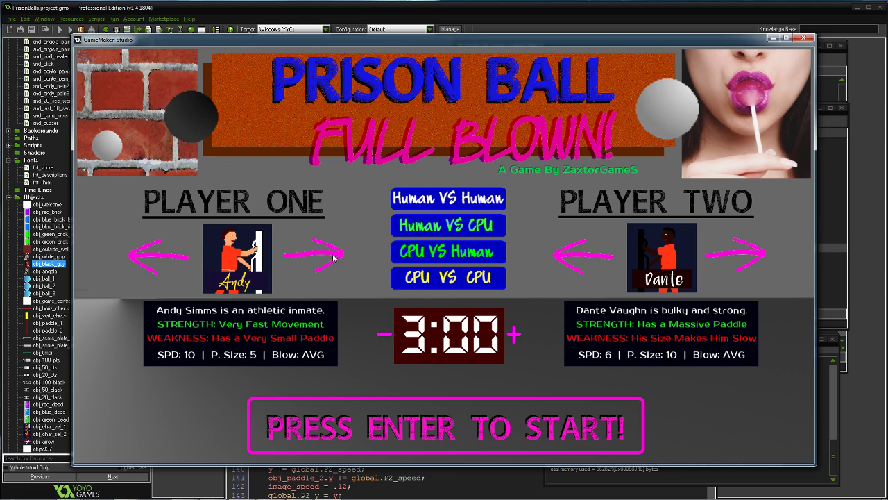
click(752, 258)
click(753, 261)
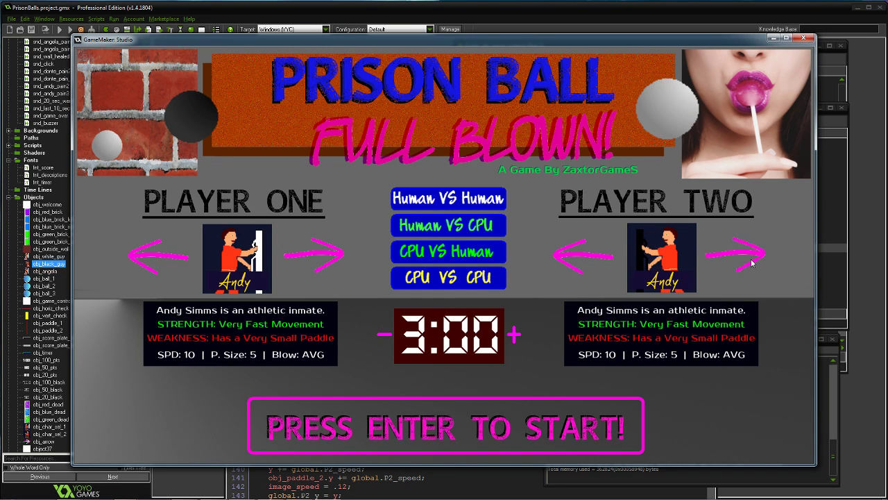
click(752, 260)
key(d)
key(d)
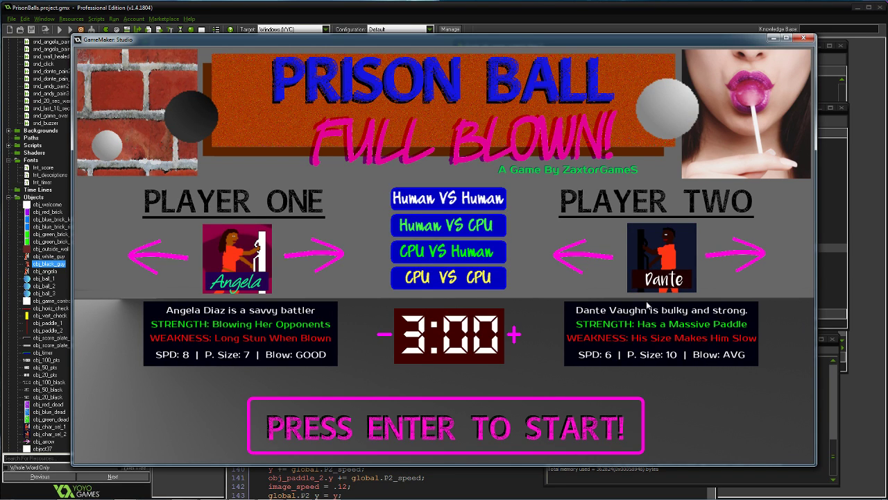
click(436, 436)
- Play the Angela versus Dante match, moving both characters and watching how the blowing attack affects Dante, and close the game
key(Up)
key(w)
key(Down)
key(s)
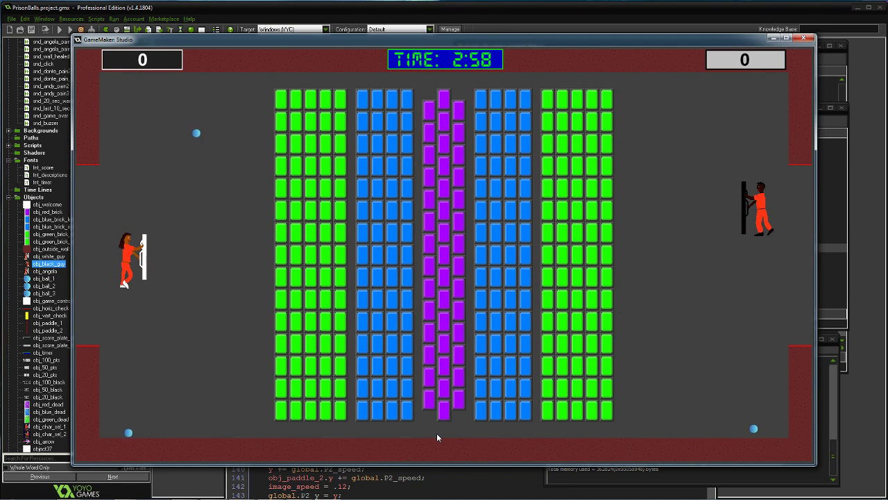
key(w)
key(Up)
key(s)
key(w)
key(s)
key(Down)
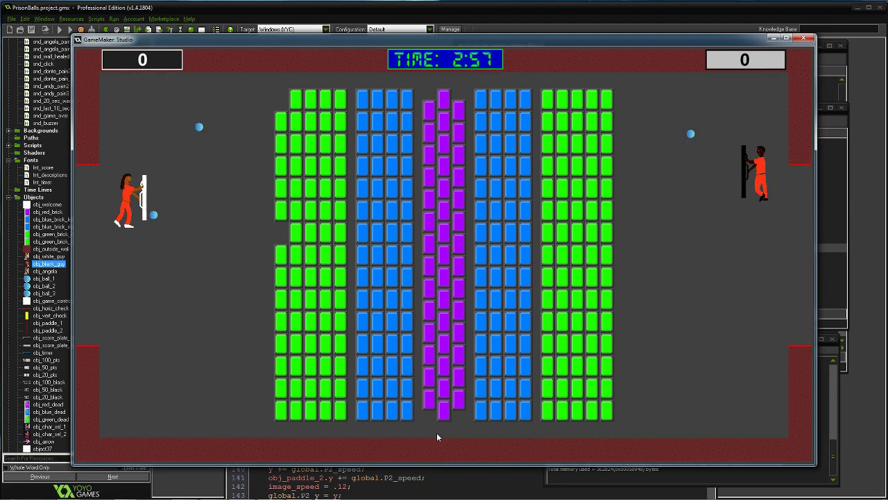
key(w)
key(w)
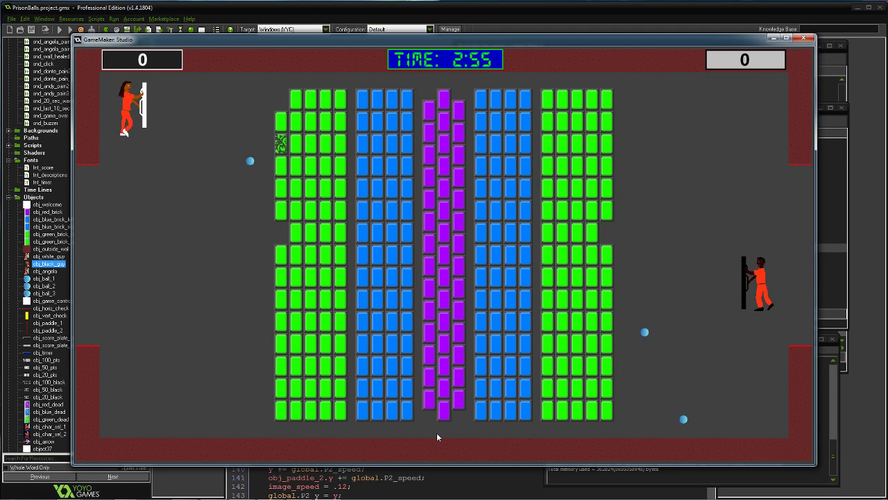
key(s)
key(Up)
key(Down)
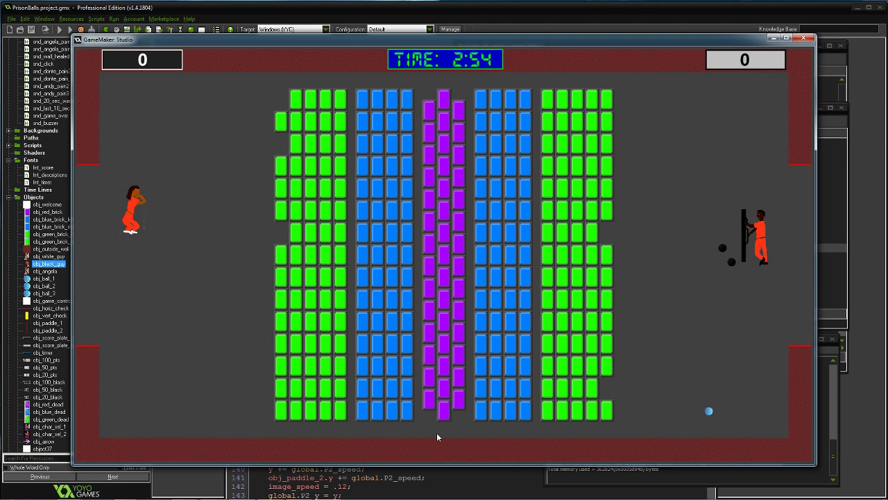
key(Up)
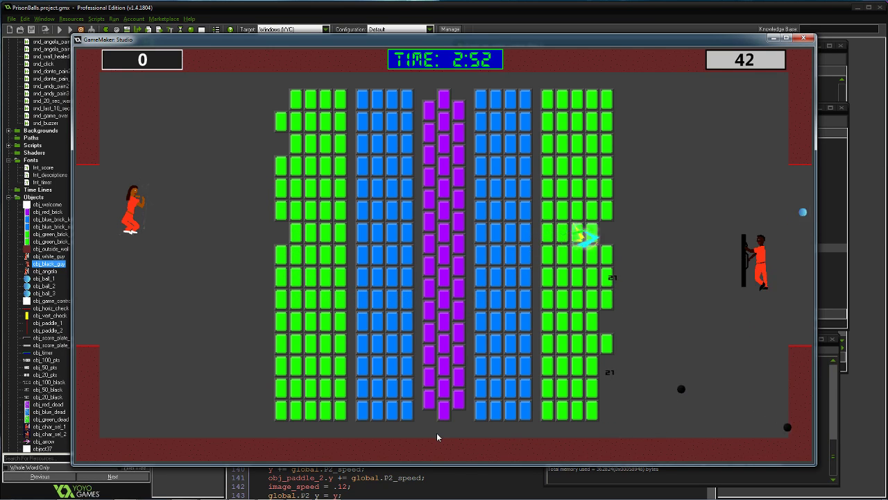
key(Down)
key(Down)
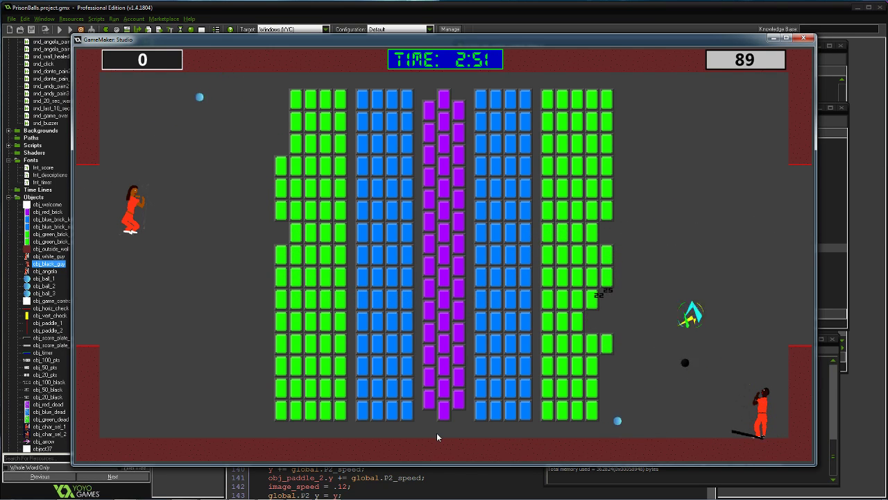
key(Up)
key(Up)
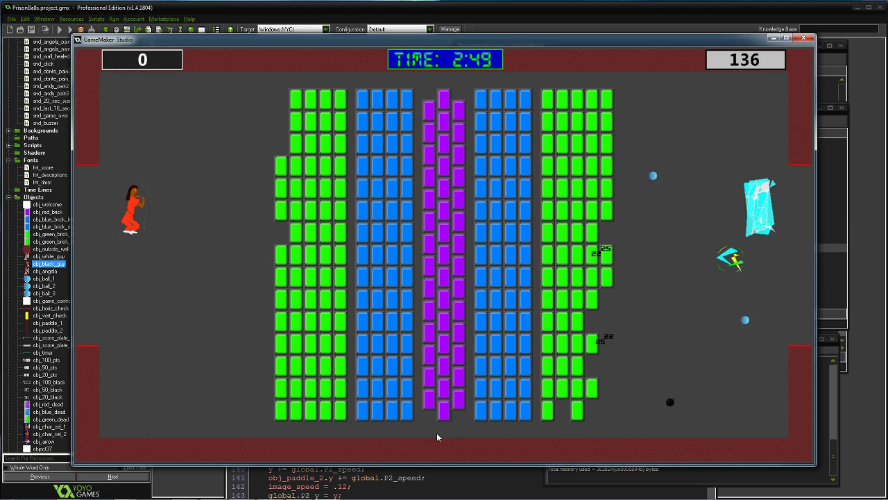
key(Down)
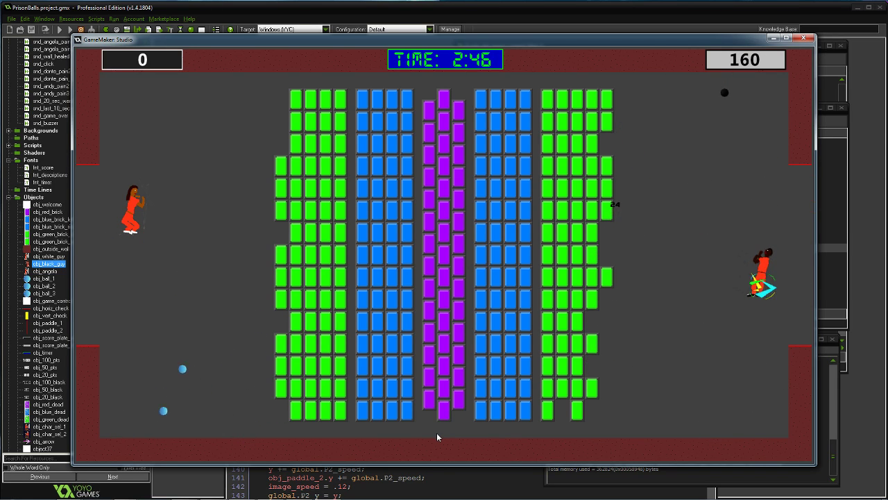
key(Up)
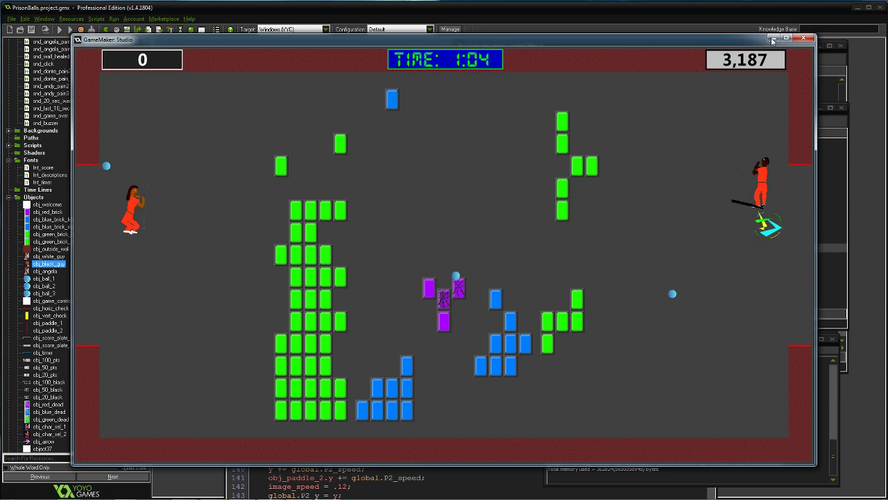
click(807, 38)
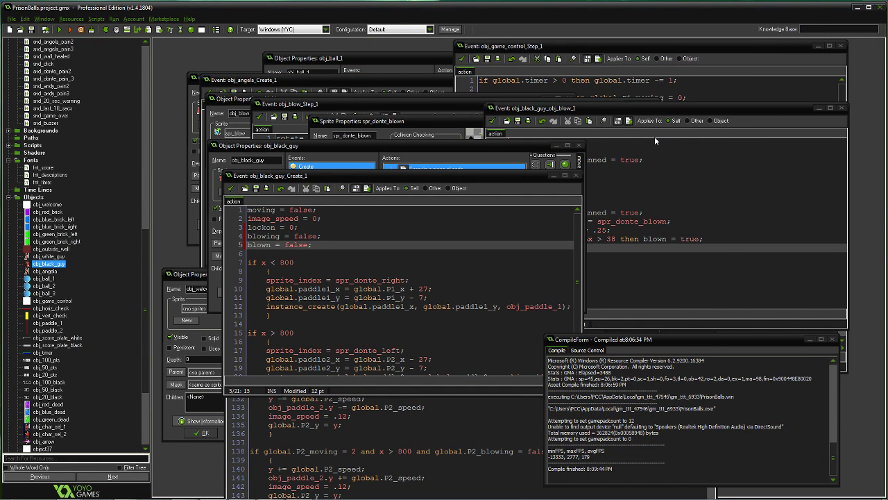
- Set global.blow_speed to 20 in obj_welcome's Create code and save the code
drag(529, 178, 684, 99)
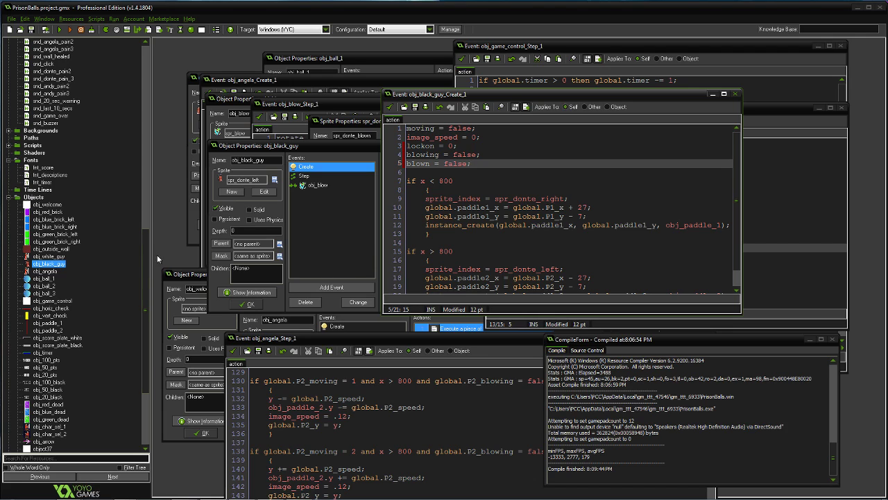
double_click(46, 204)
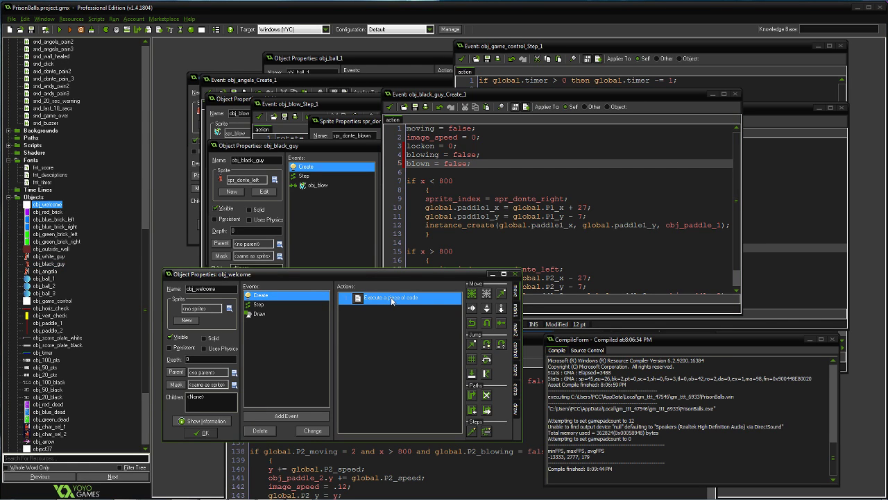
double_click(392, 299)
drag(386, 356, 416, 73)
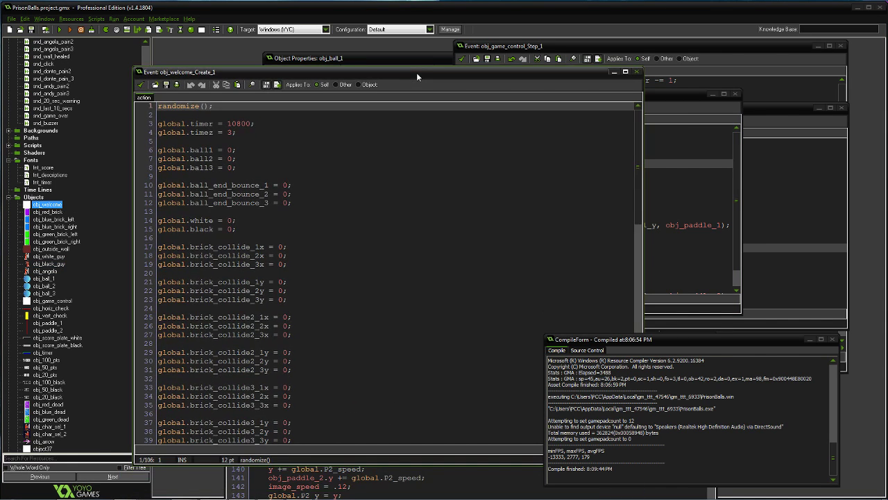
drag(636, 159, 636, 368)
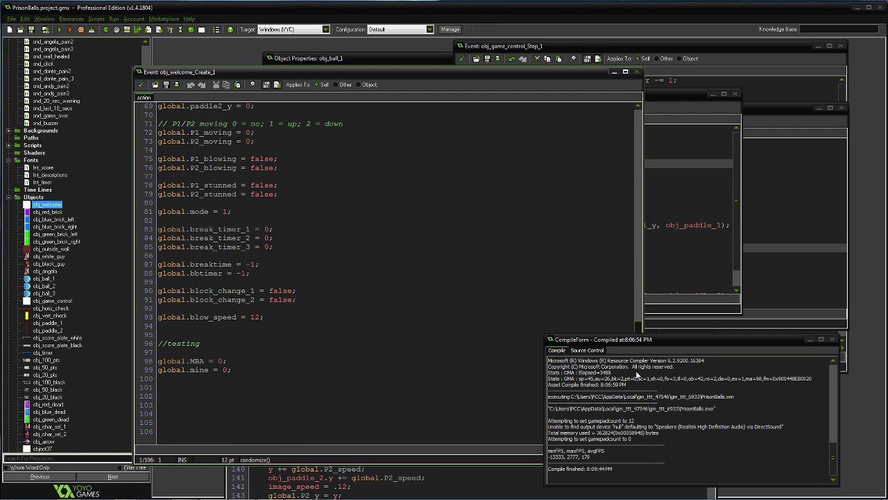
click(251, 317)
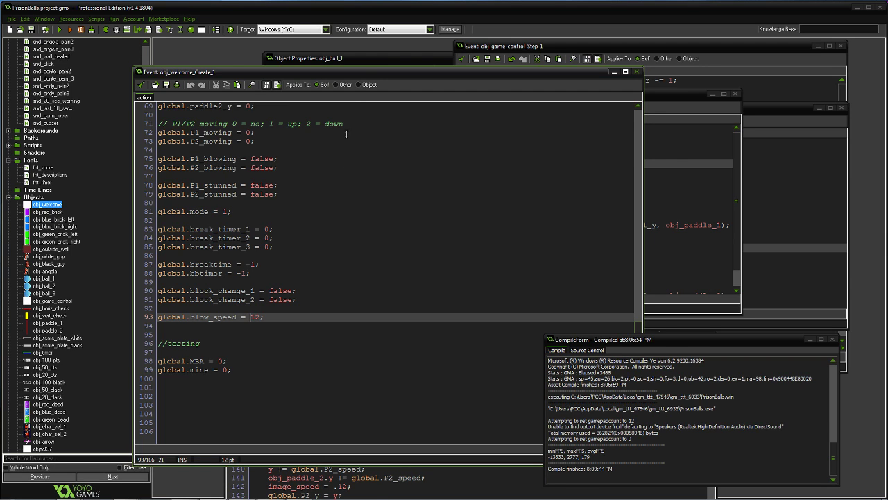
drag(364, 75, 453, 73)
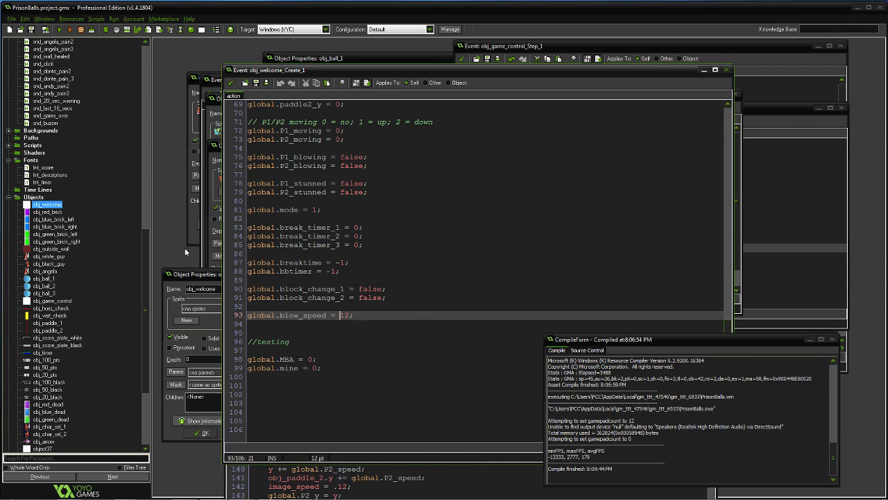
drag(728, 325, 723, 218)
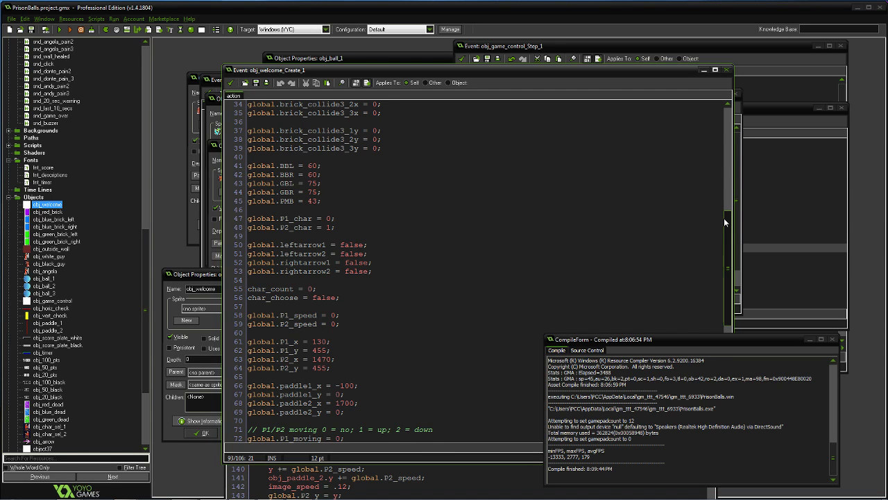
drag(723, 218, 708, 339)
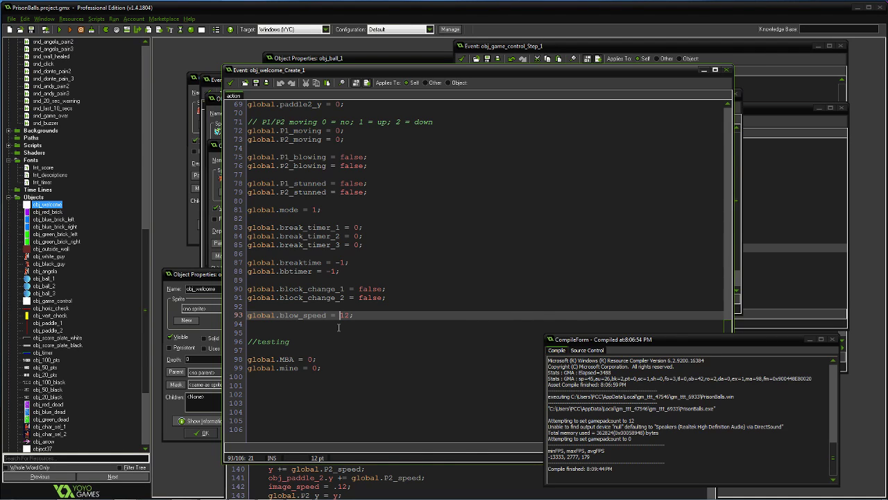
key(Delete)
key(Delete)
text(20)
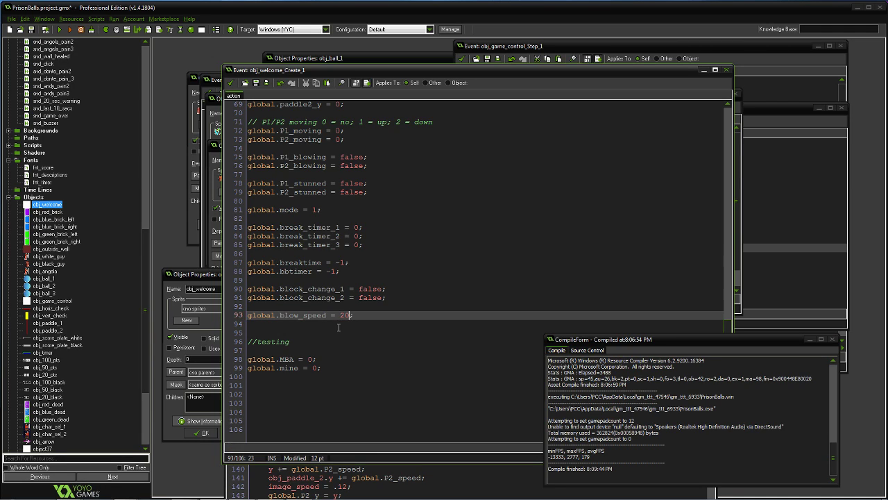
click(231, 83)
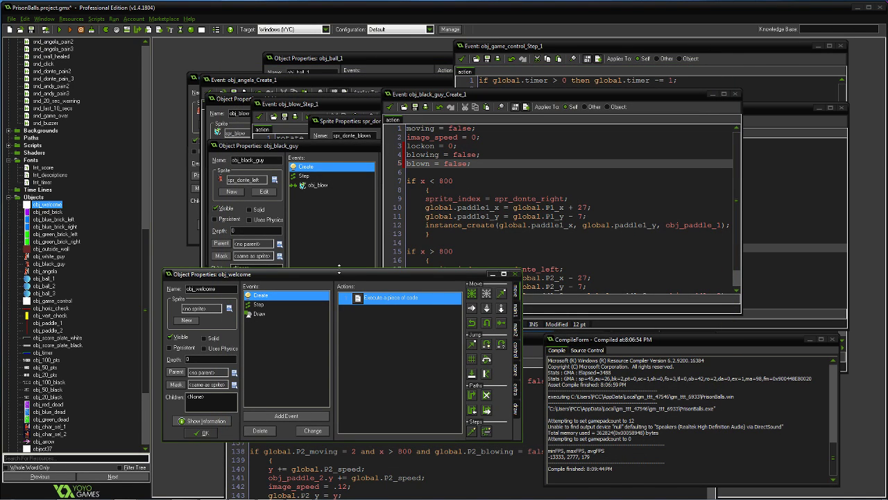
- Open the code of obj_blow's Create event and place its window over the object's properties
drag(339, 272, 484, 187)
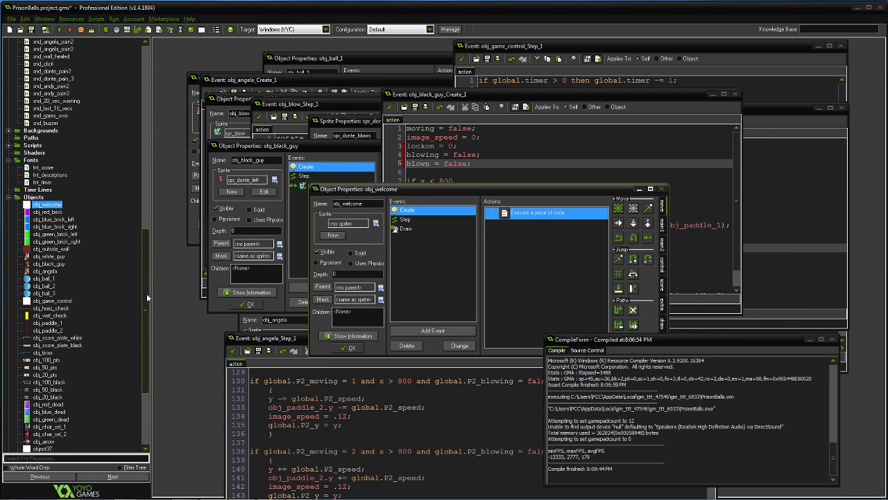
drag(146, 293, 145, 346)
double_click(43, 382)
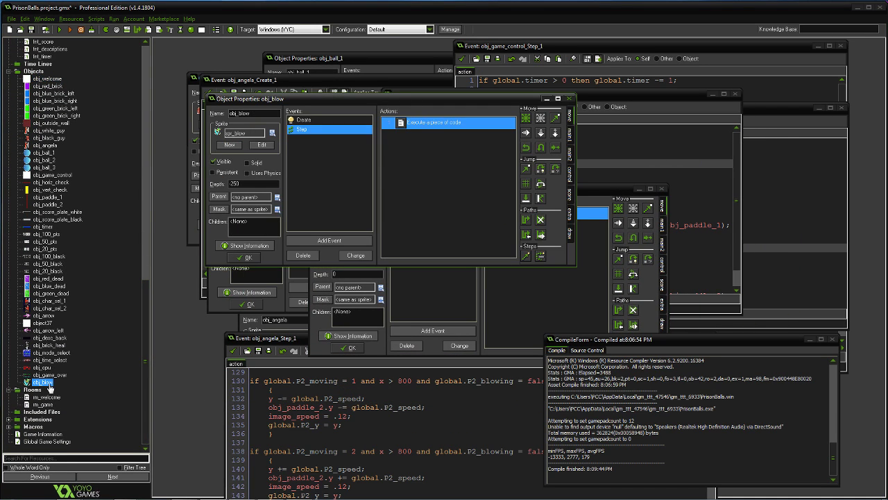
click(303, 119)
double_click(401, 123)
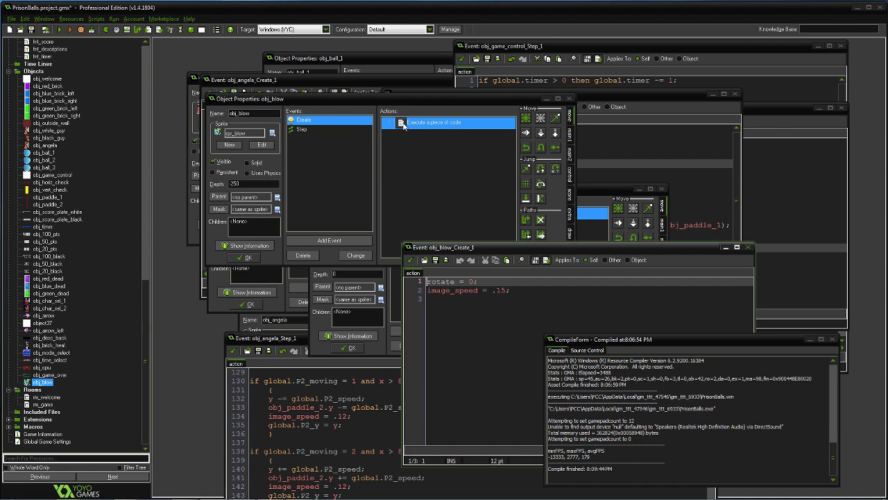
drag(504, 251, 439, 134)
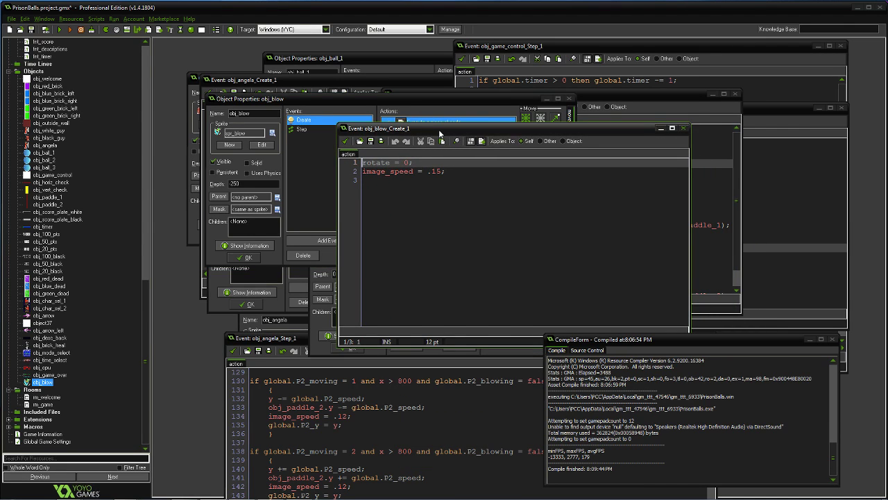
- Below image_speed = .15; in obj_blow's Create code, add the line alarm[0] = 150; and save the code
click(452, 173)
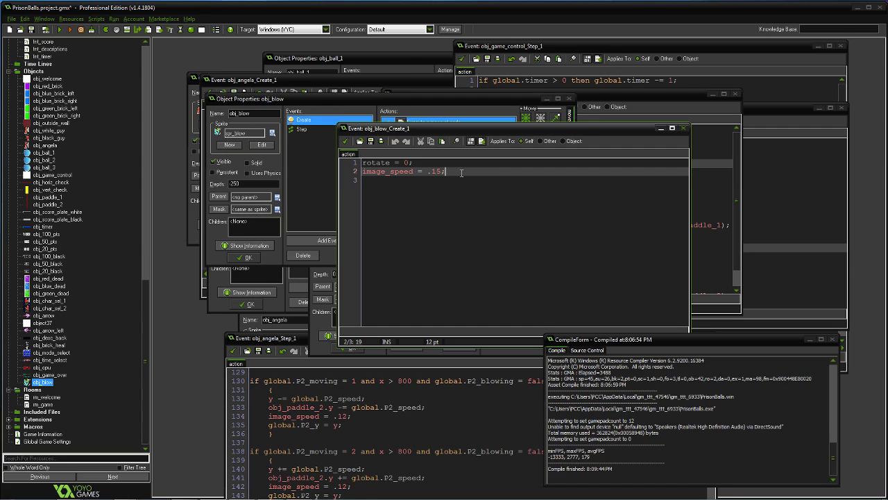
key(Return)
text(alar)
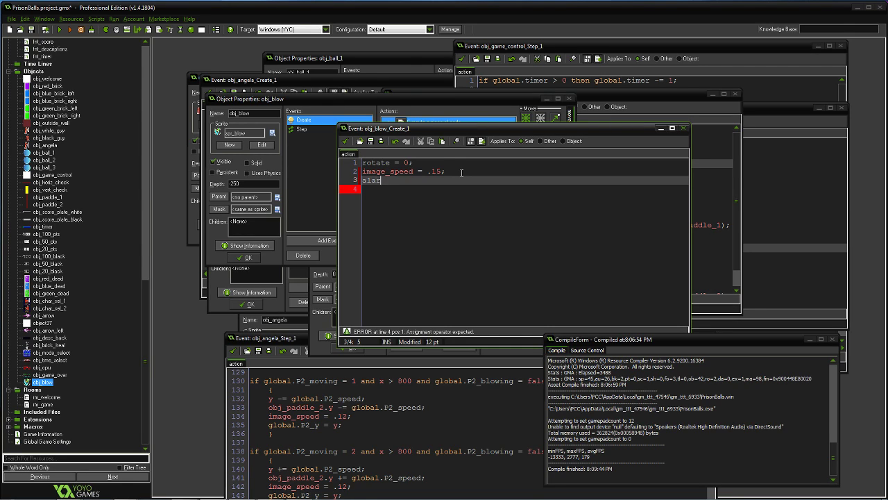
text(m[150];)
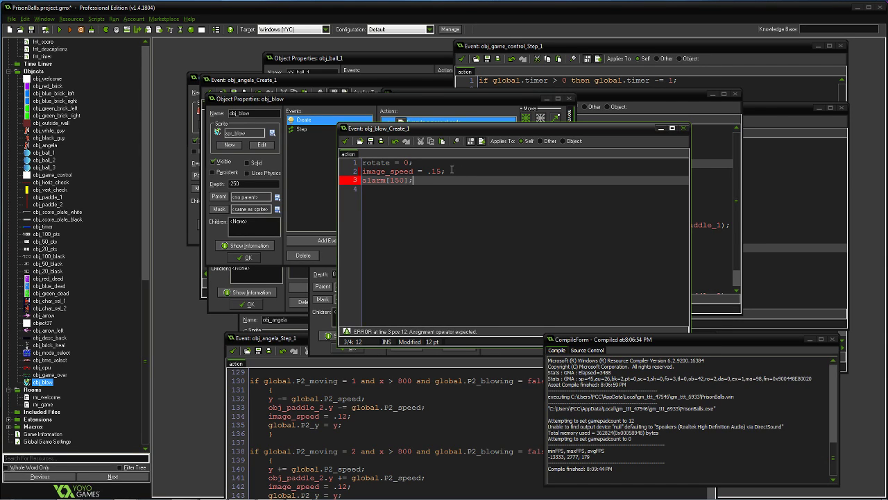
click(386, 180)
text(=)
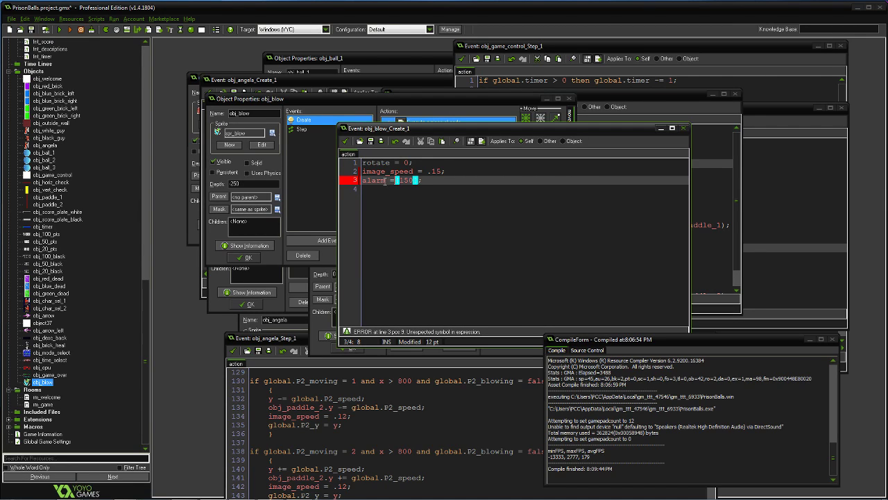
click(390, 180)
click(386, 180)
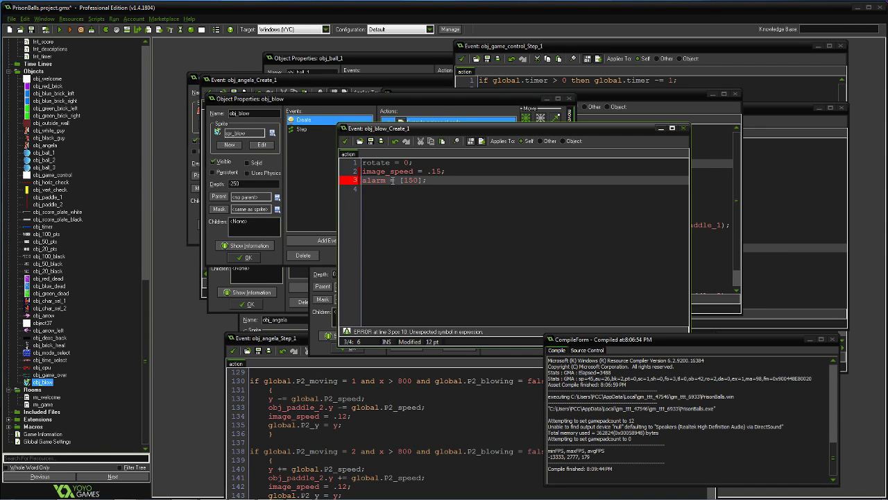
click(380, 180)
click(424, 180)
key(BackSpace)
key(BackSpace)
key(BackSpace)
key(BackSpace)
key(BackSpace)
key(BackSpace)
key(BackSpace)
key(BackSpace)
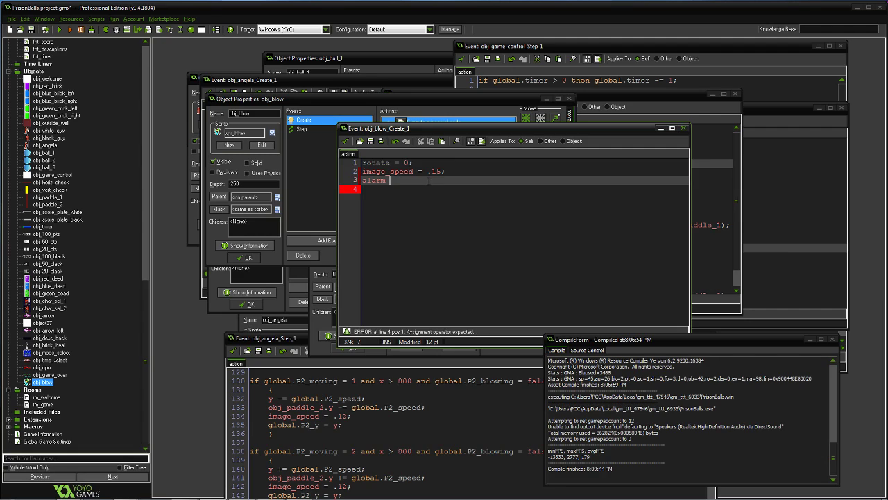
text([0] = 150;)
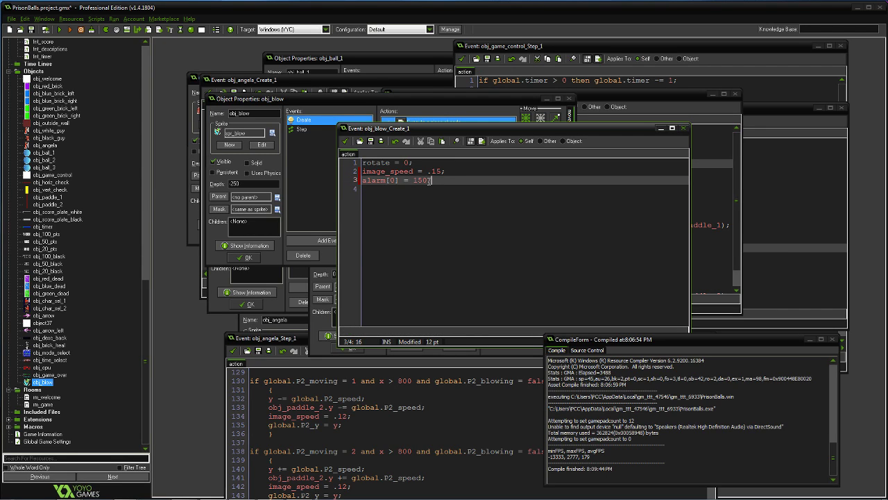
click(345, 141)
- Add an Alarm 0 event to obj_blow with an action that executes a piece of code
click(339, 240)
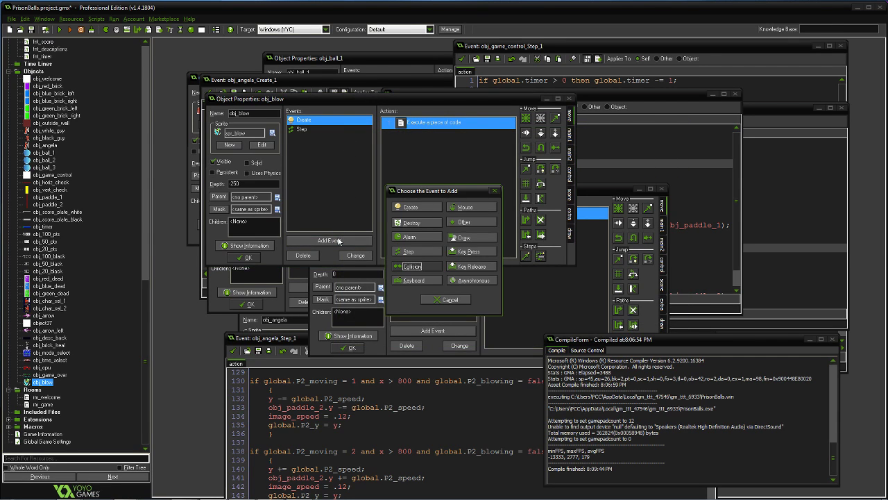
click(419, 238)
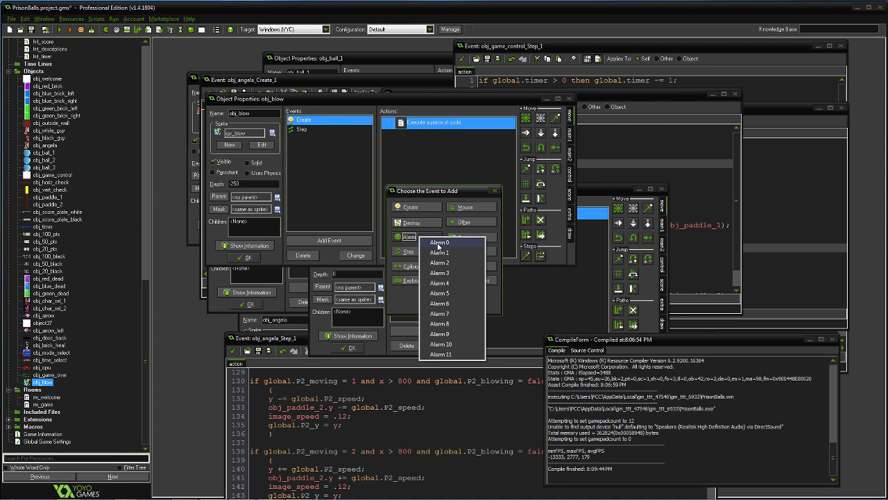
click(440, 246)
click(570, 177)
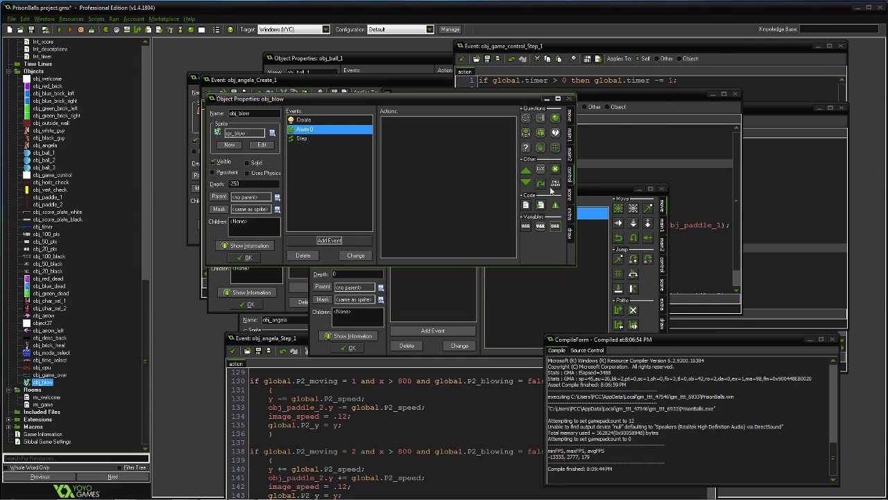
drag(526, 206, 441, 151)
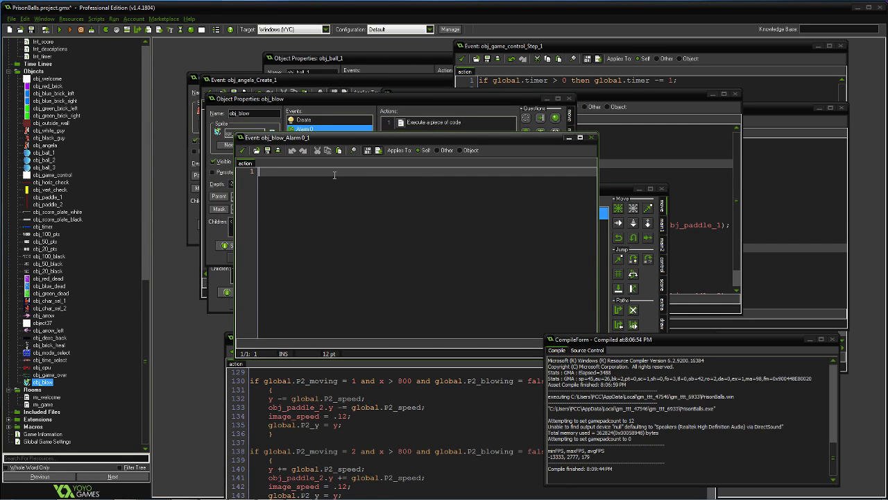
- Enter instance_destroy(); as obj_blow's Alarm 0 code and save the code
text(instance)
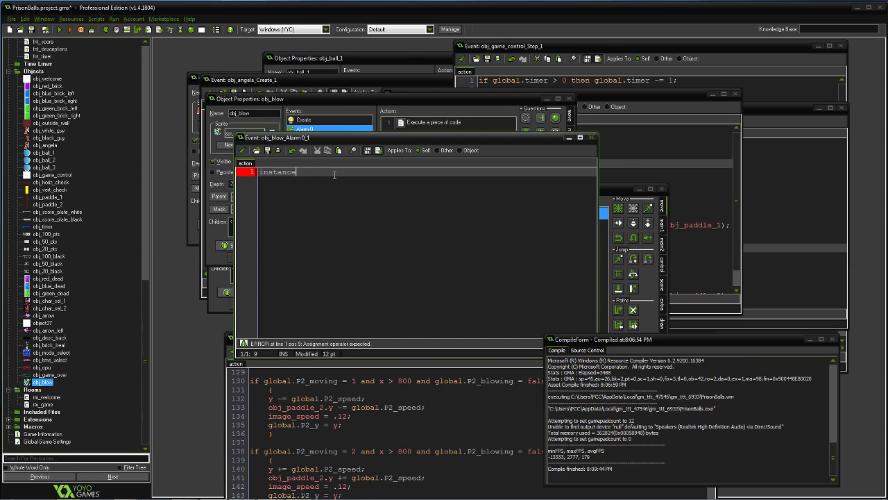
key(BackSpace)
text(_destroy();)
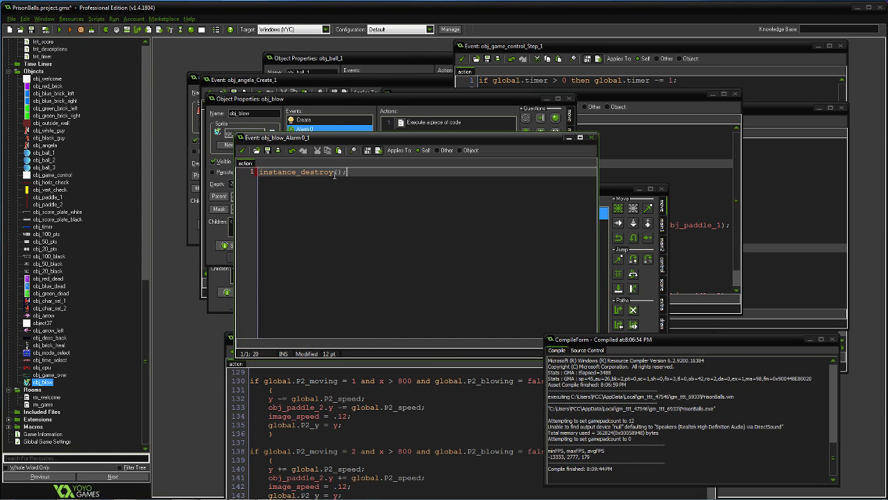
click(242, 150)
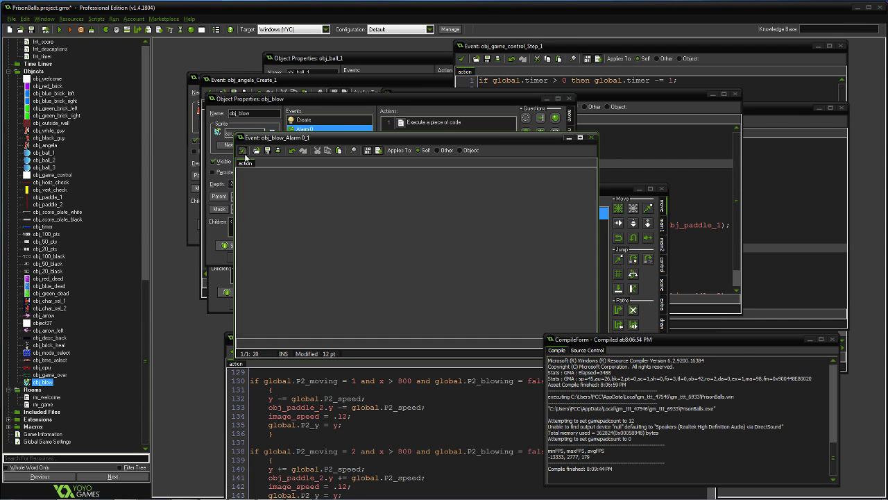
- Run the game and start a match with Angela as player one against Dante
click(65, 31)
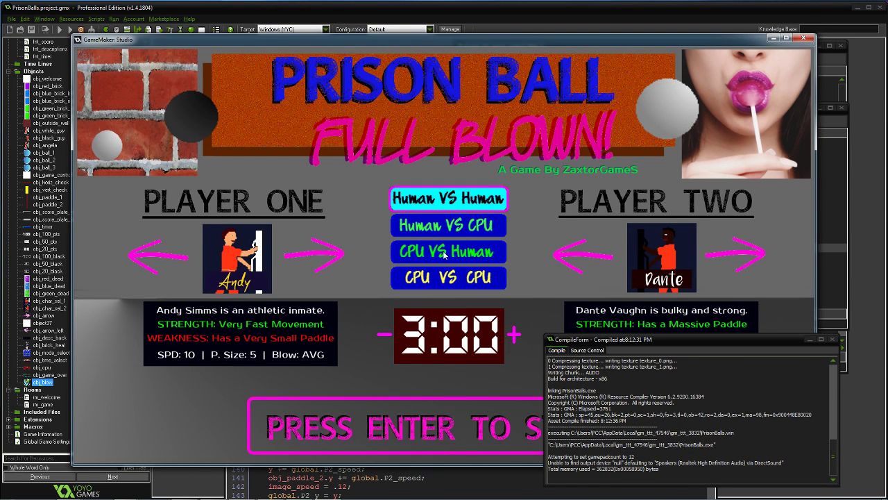
click(329, 276)
click(330, 267)
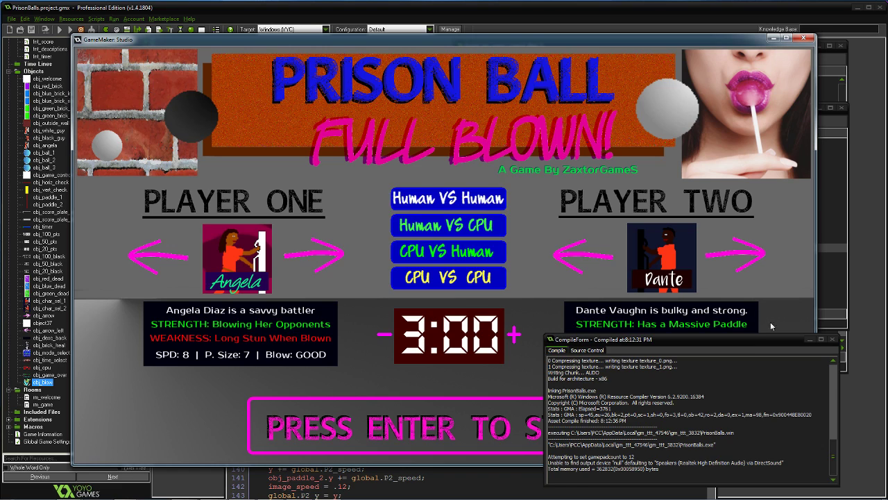
click(831, 340)
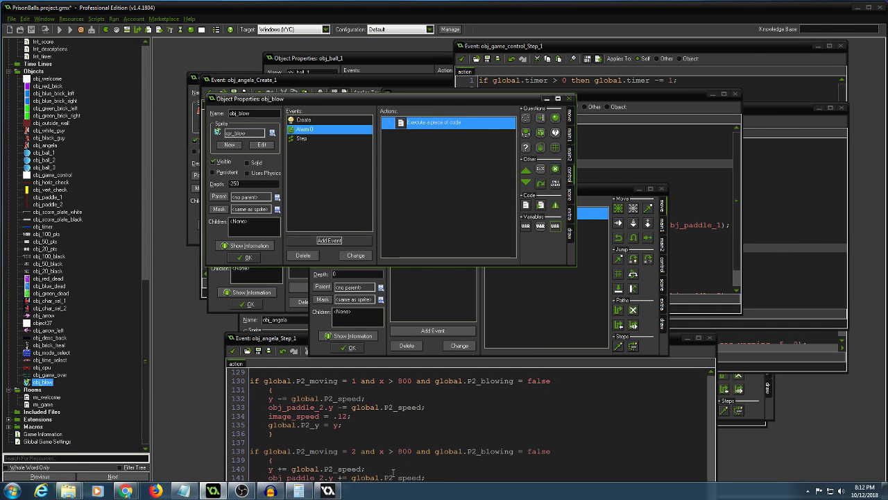
click(327, 490)
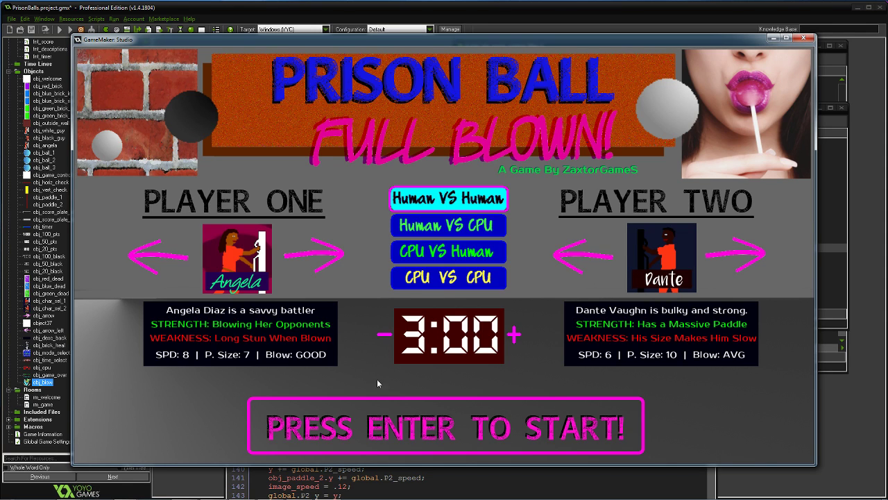
click(424, 417)
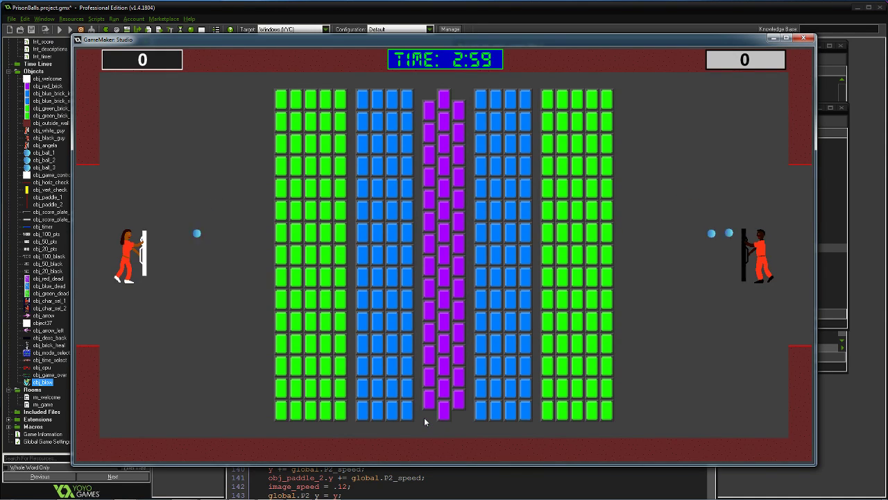
- Test Angela's blowing attack several times in the match, then close the game
key(d)
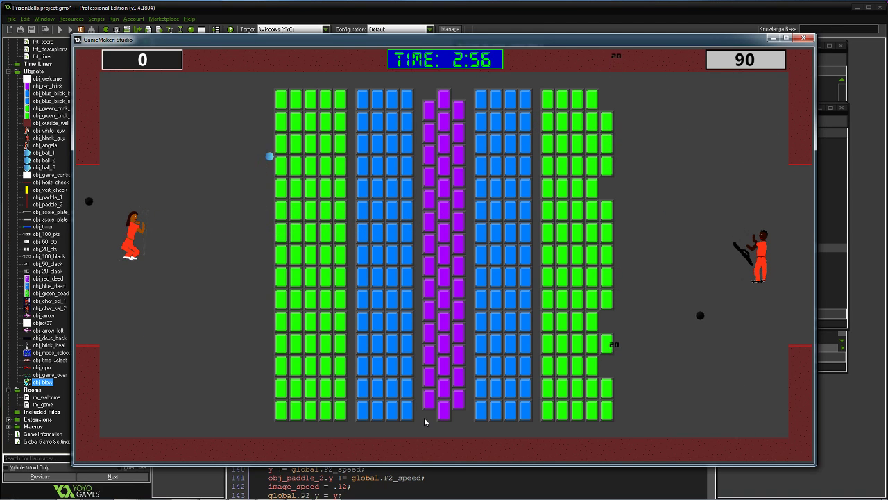
key(d)
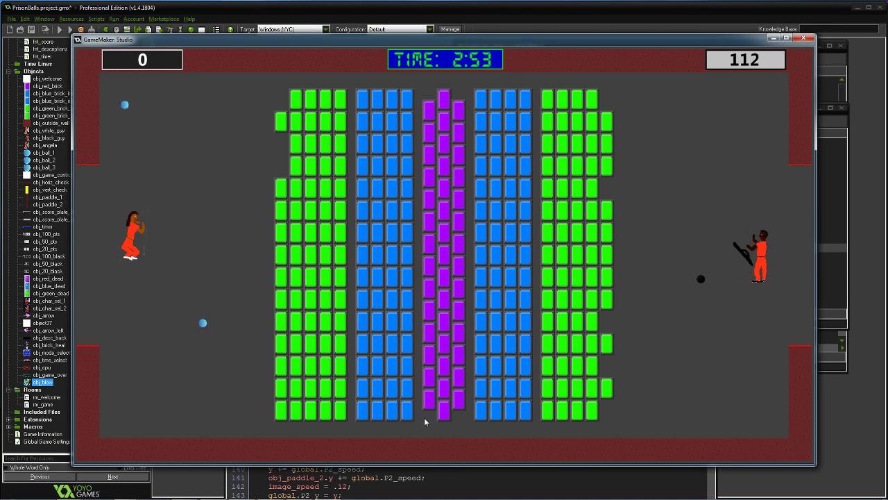
key(d)
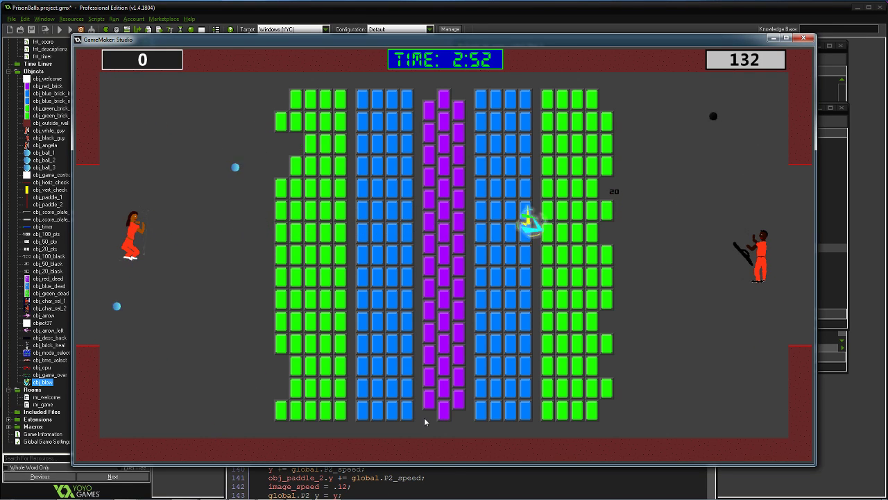
click(807, 37)
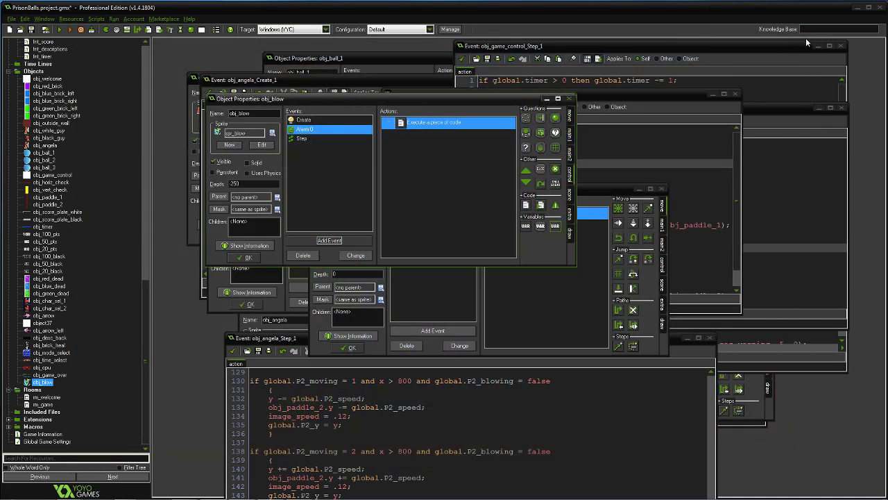
- Set alarm[0] to 75 in the code of obj_blow's Create event
click(336, 120)
double_click(432, 125)
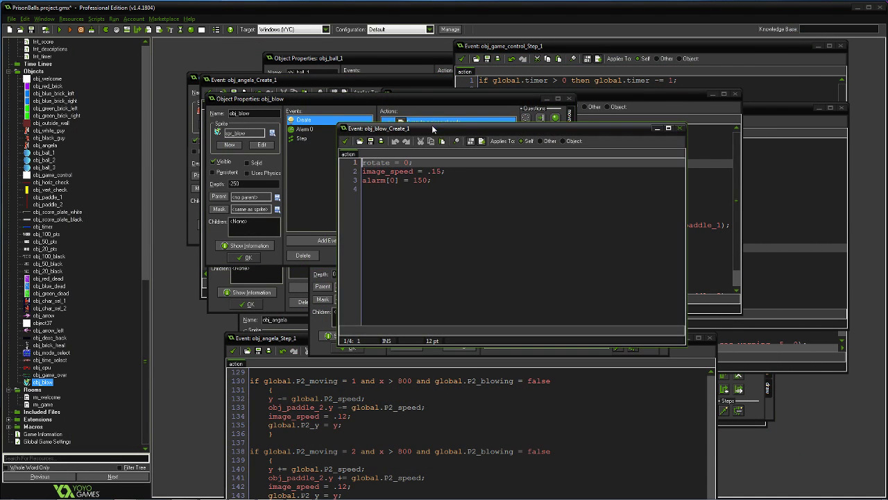
click(413, 181)
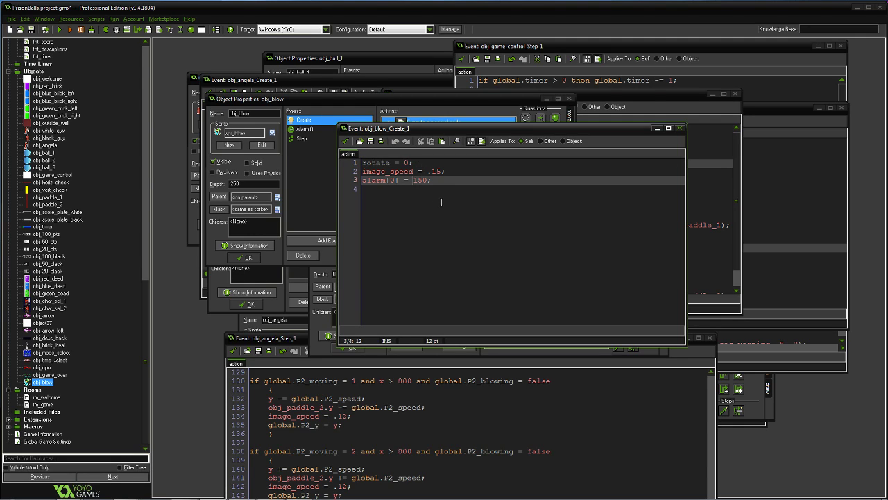
key(Delete)
key(Delete)
text(5)
- Rerun the game with the shorter alarm and start a match with Angela as player one
click(60, 29)
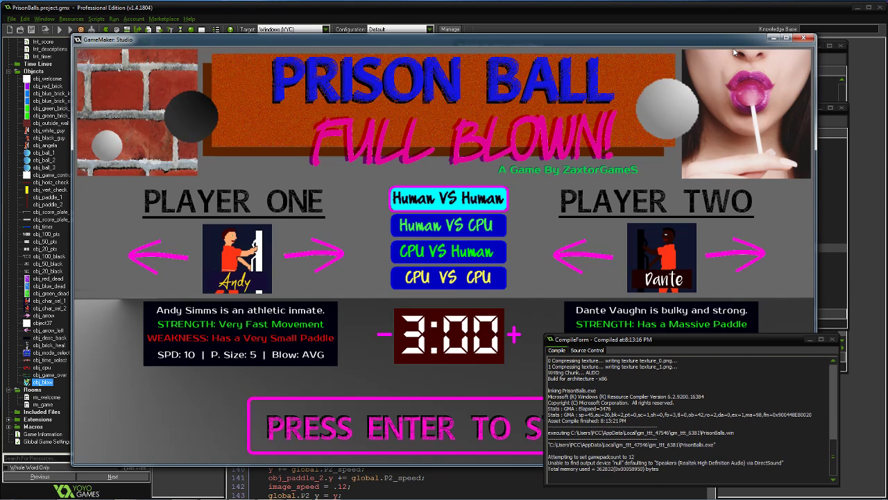
click(733, 44)
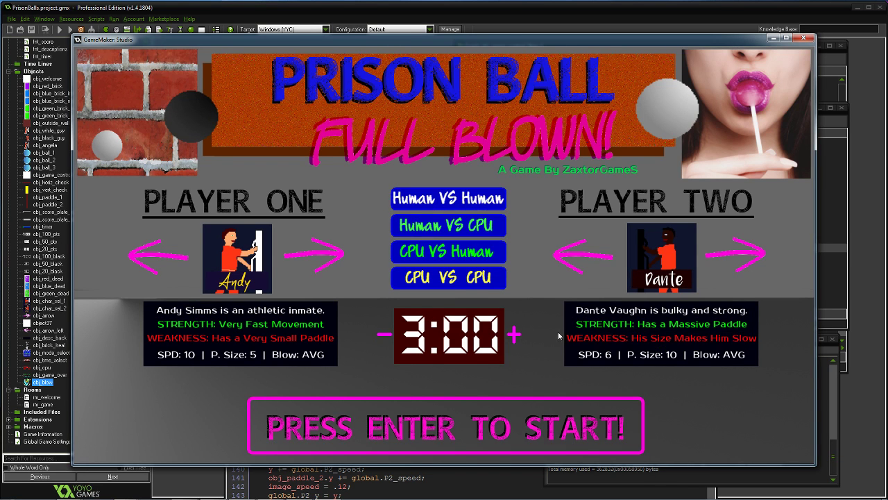
key(d)
key(Return)
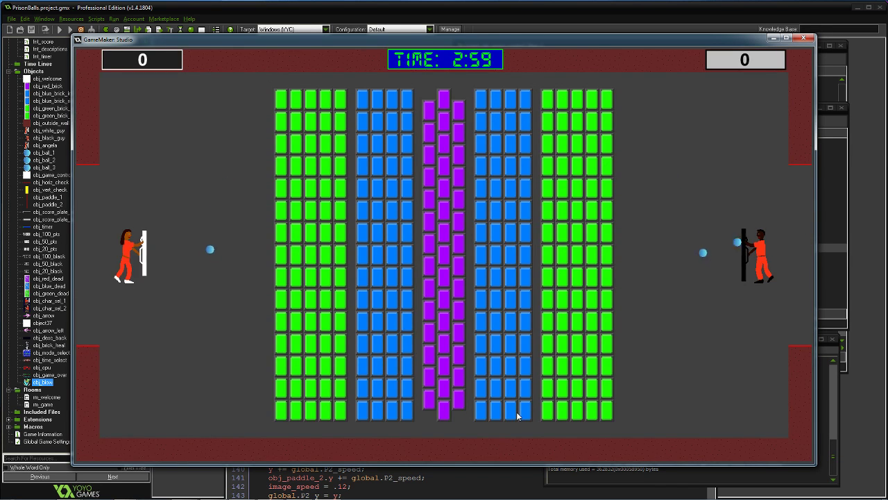
- Move player two and fire Angela's blowing attack repeatedly to test how long each blow lasts, then close the game
key(Up)
key(space)
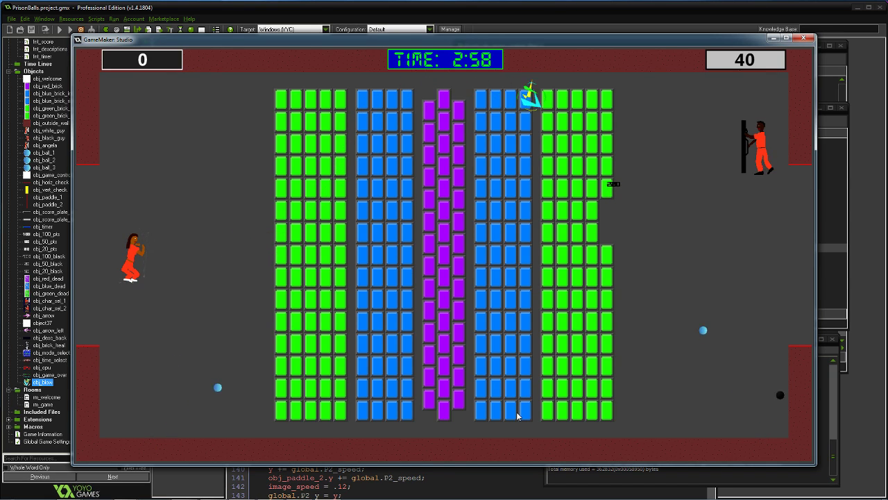
key(space)
key(space)
key(space)
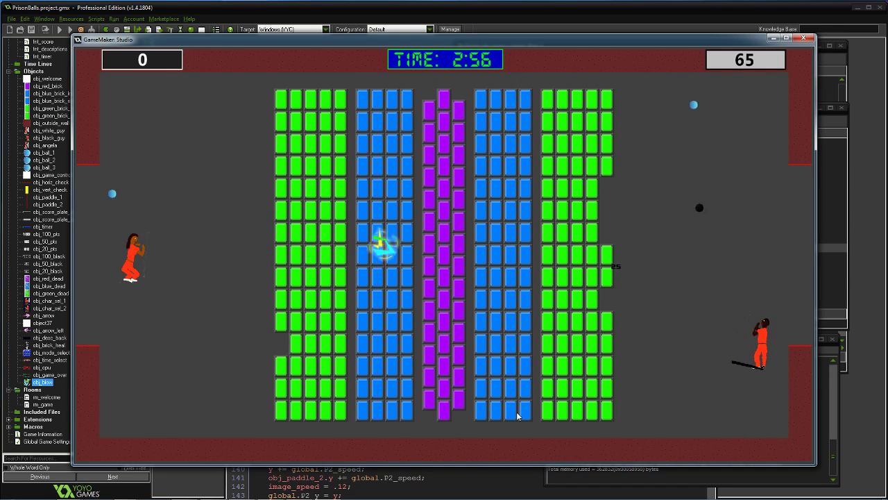
key(space)
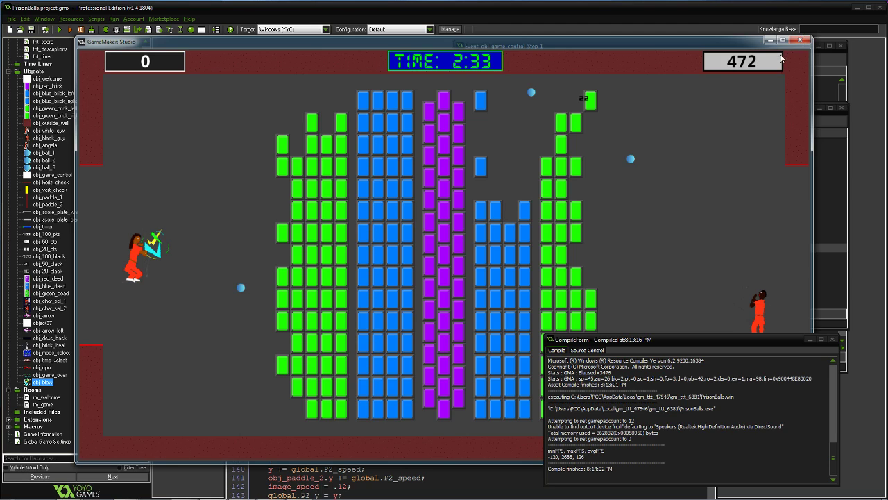
click(803, 39)
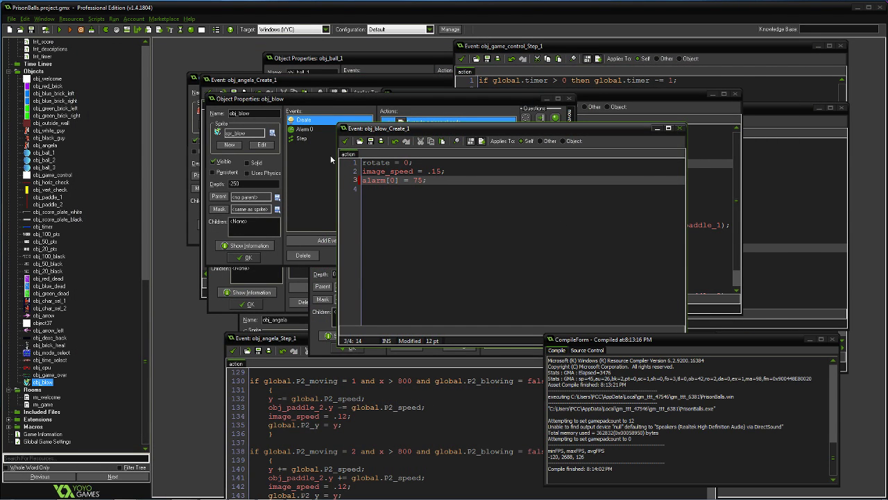
- Open obj_blow's Alarm 0 code and arrange it side by side with obj_angela's Step code
click(304, 129)
double_click(418, 123)
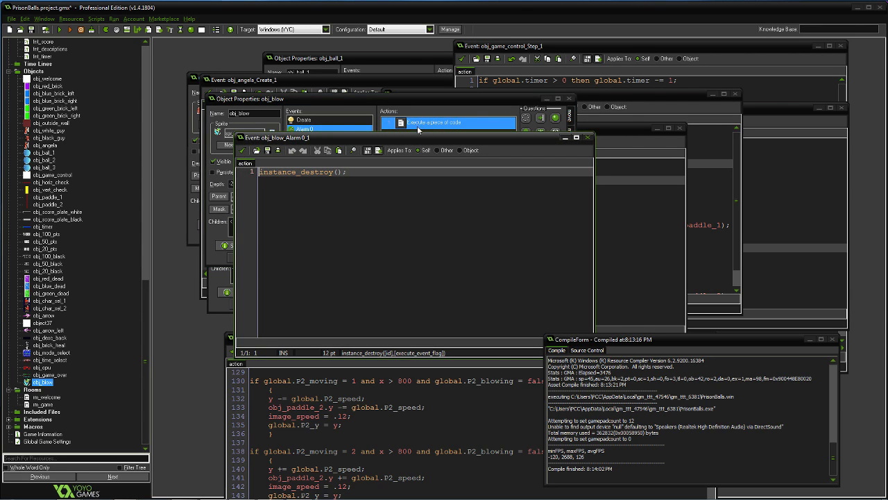
drag(414, 162, 609, 93)
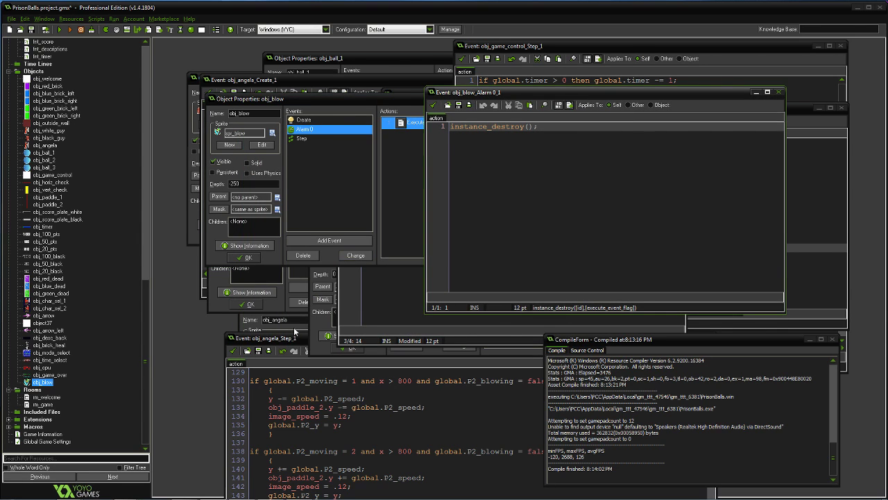
drag(291, 340, 115, 157)
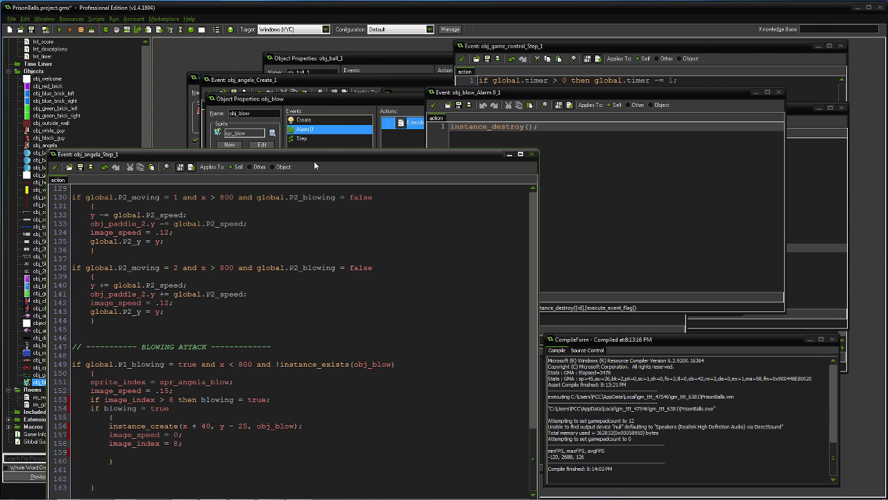
drag(314, 161, 298, 94)
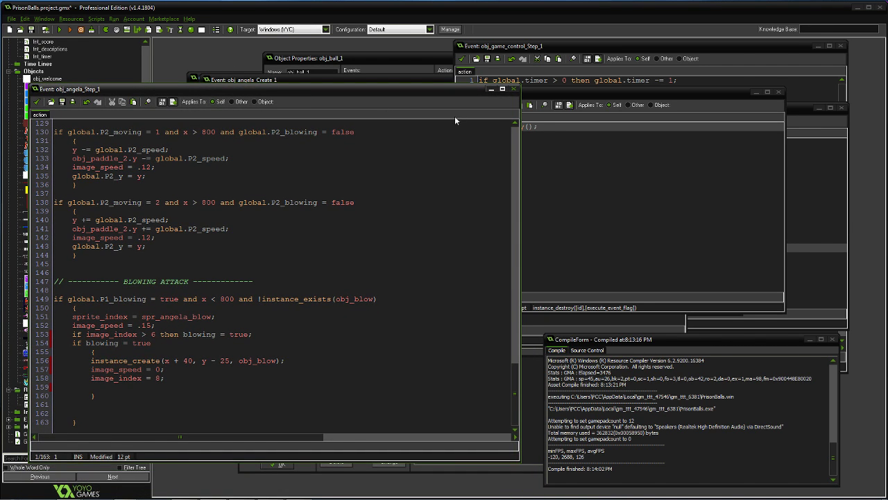
drag(567, 93, 595, 113)
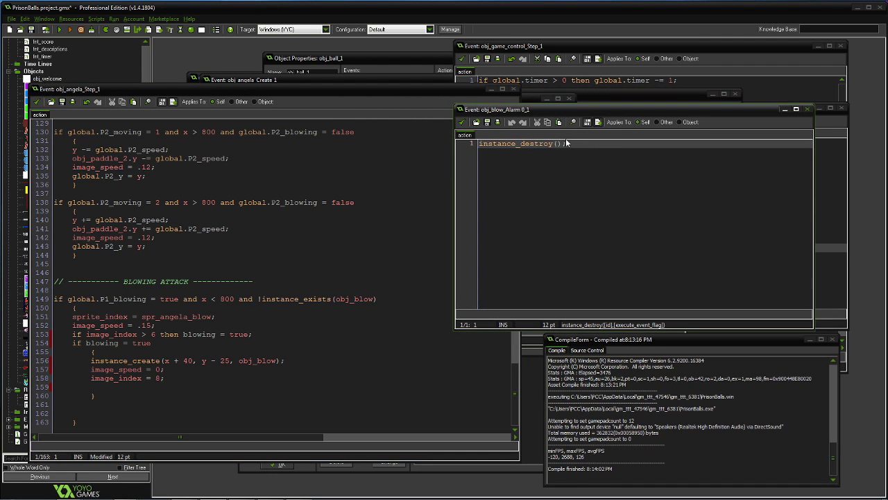
- Add the line global.P1_blowing = false; above instance_destroy(); in obj_blow's Alarm 0 code and save the code
key(Return)
key(Up)
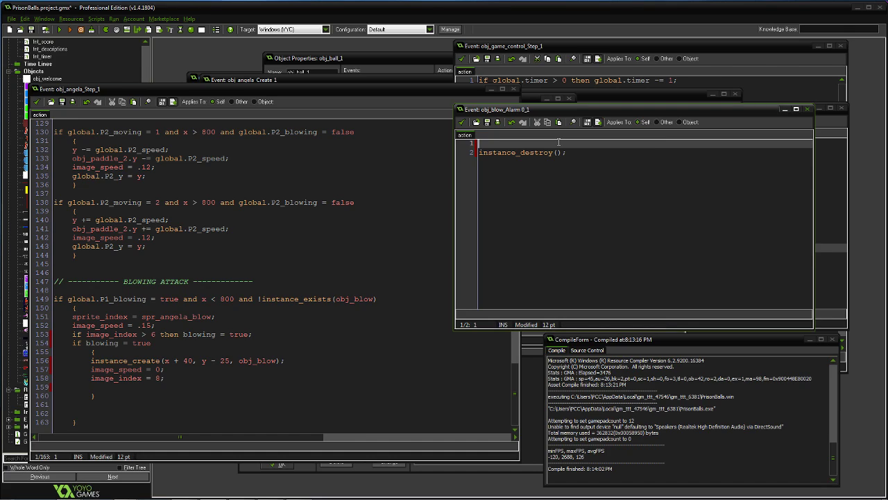
text(gl)
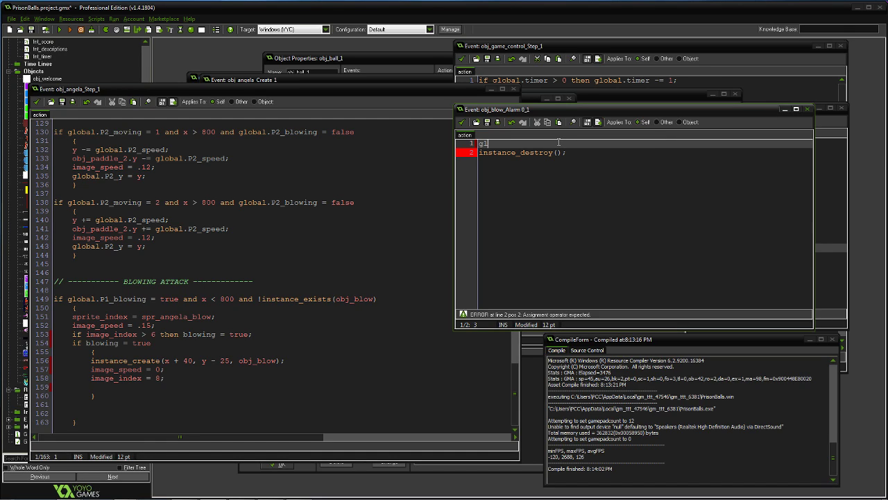
text(obal.P1_blowing = )
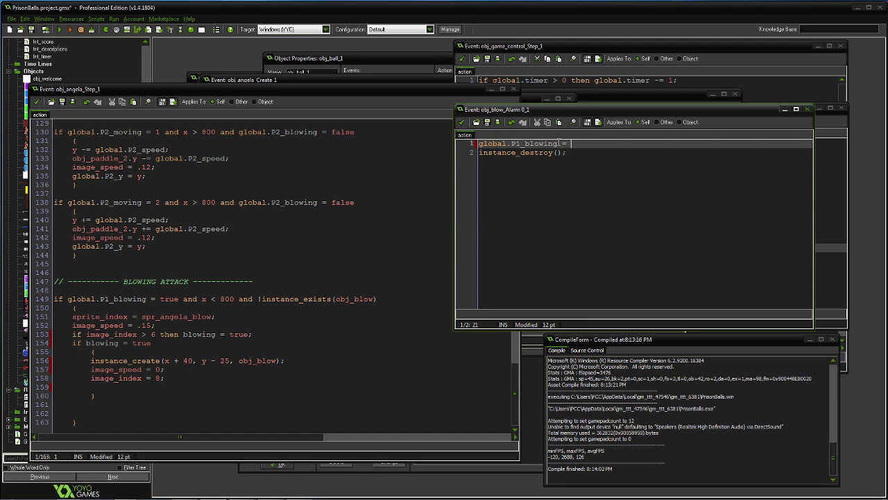
text(flase;)
key(BackSpace)
key(BackSpace)
key(BackSpace)
key(BackSpace)
key(BackSpace)
text(alse;)
click(461, 122)
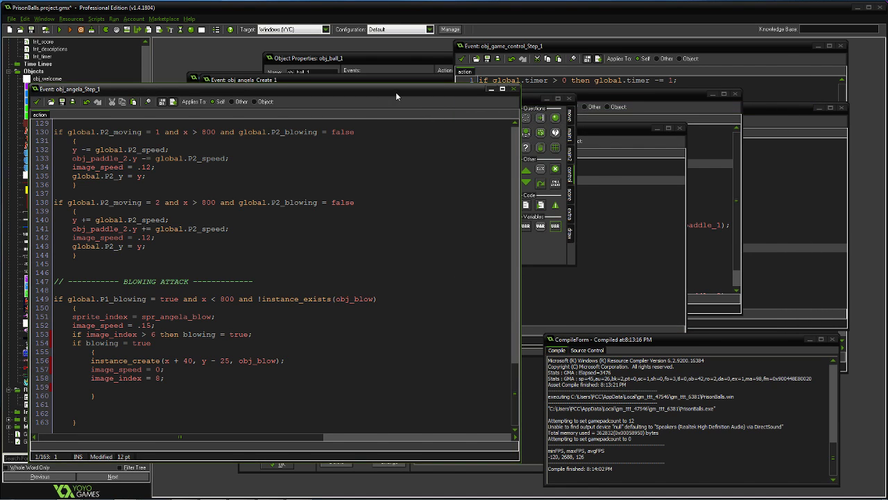
drag(395, 92, 484, 70)
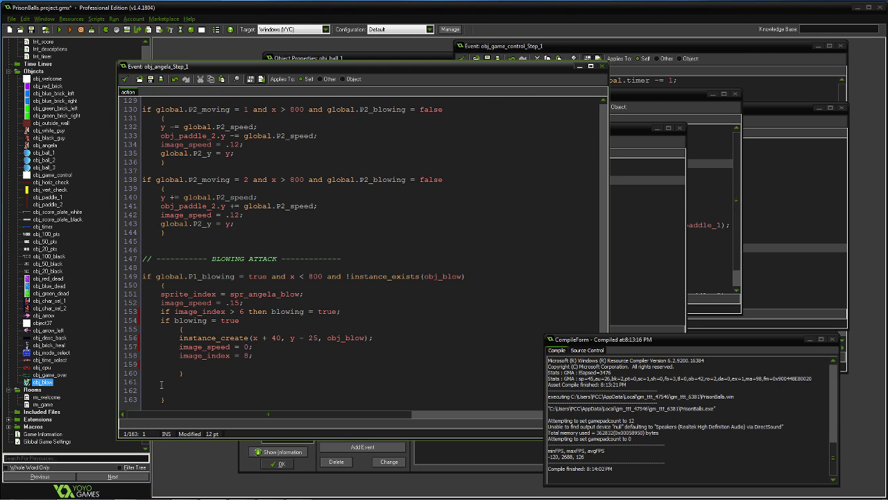
click(161, 382)
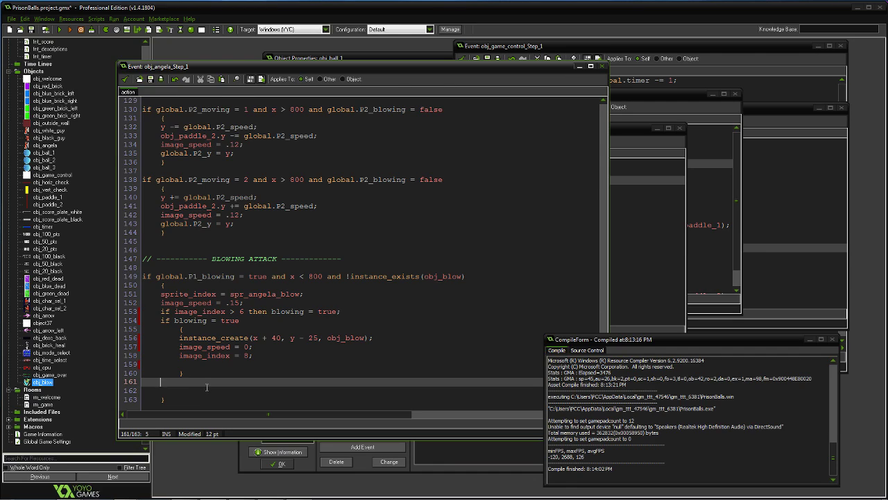
click(179, 398)
text(')
key(Return)
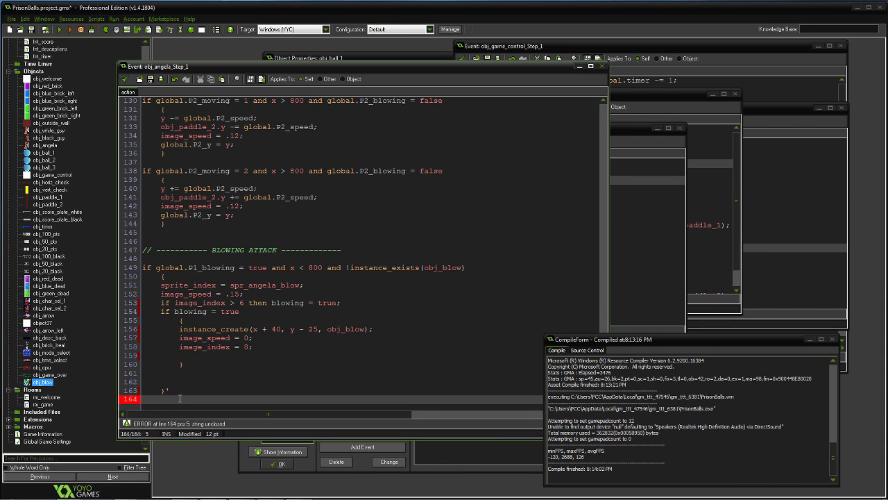
click(174, 78)
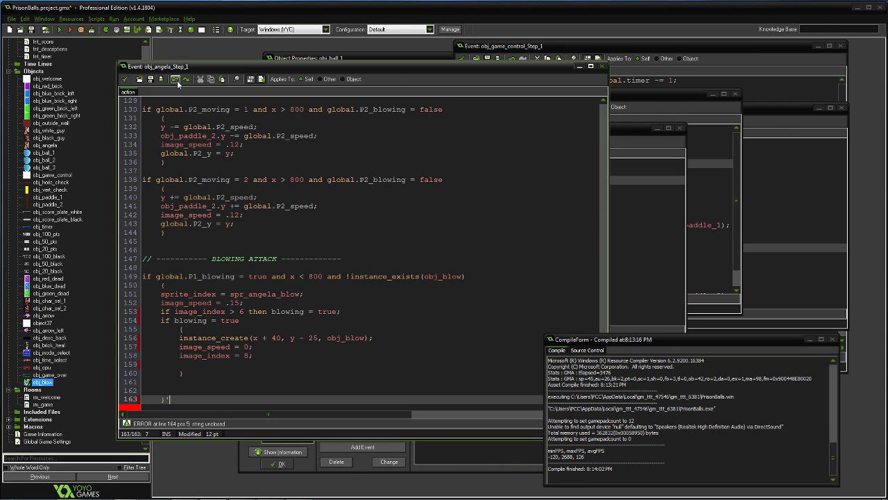
key(BackSpace)
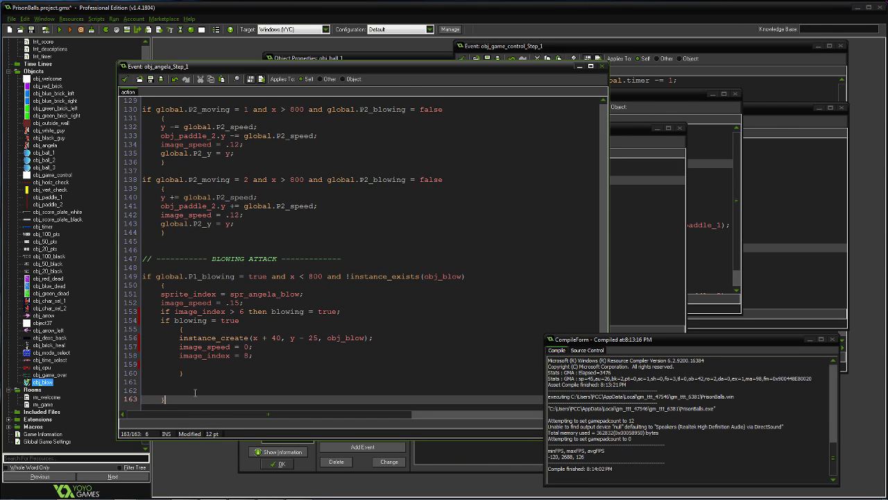
- Below the blowing attack block in obj_angela's Step code, add an empty braced block under if global.P1_blowing = false and blowing = true
key(Return)
key(Return)
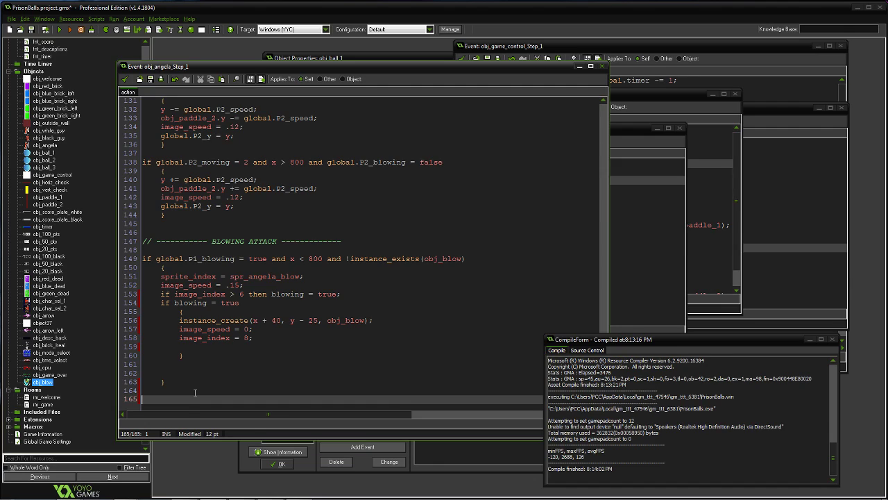
text(uf)
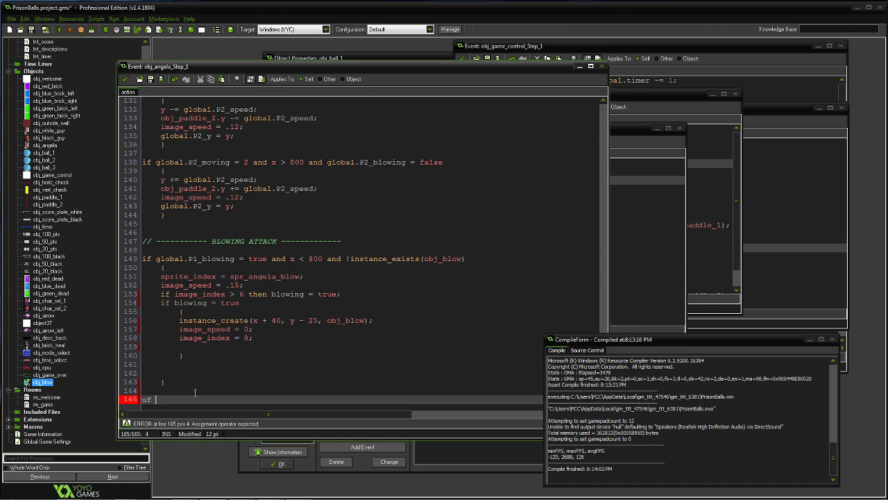
key(BackSpace)
key(BackSpace)
key(BackSpace)
text(if global.P1)
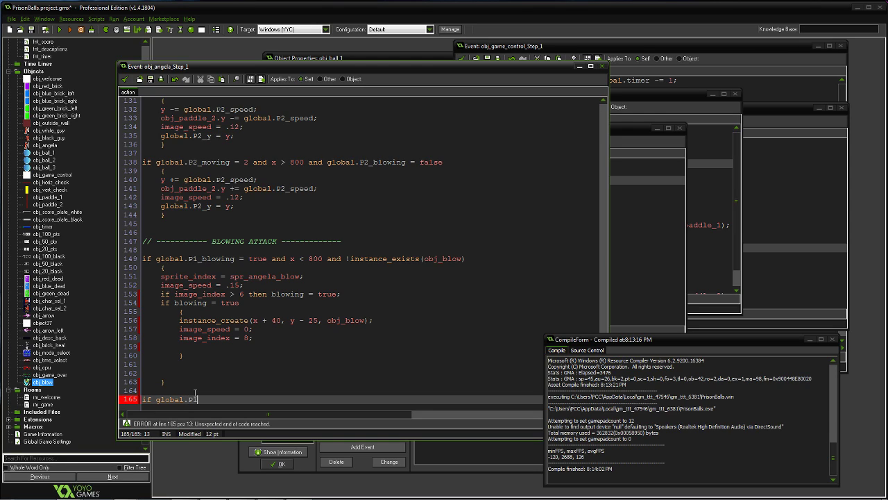
text(-)
key(BackSpace)
text(_blowin)
key(BackSpace)
key(BackSpace)
key(BackSpace)
key(BackSpace)
text(owing = false and blowing = true)
key(Return)
key(Tab)
text({)
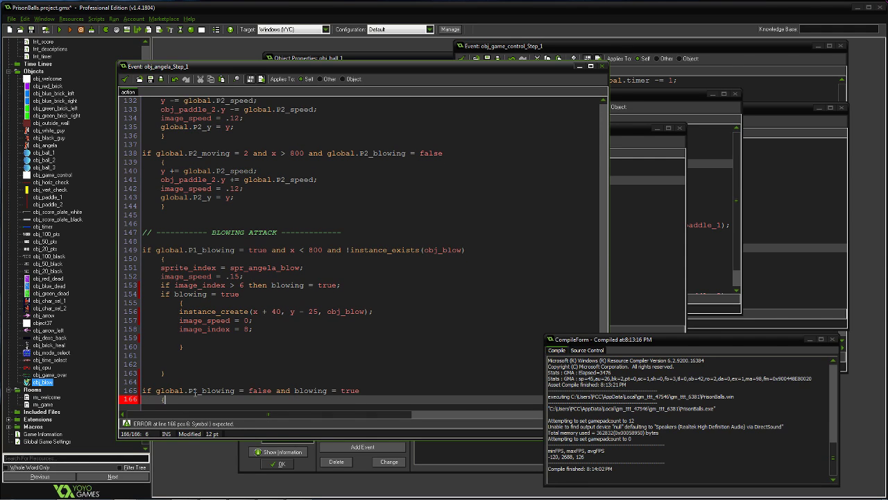
key(Return)
key(Return)
text(})
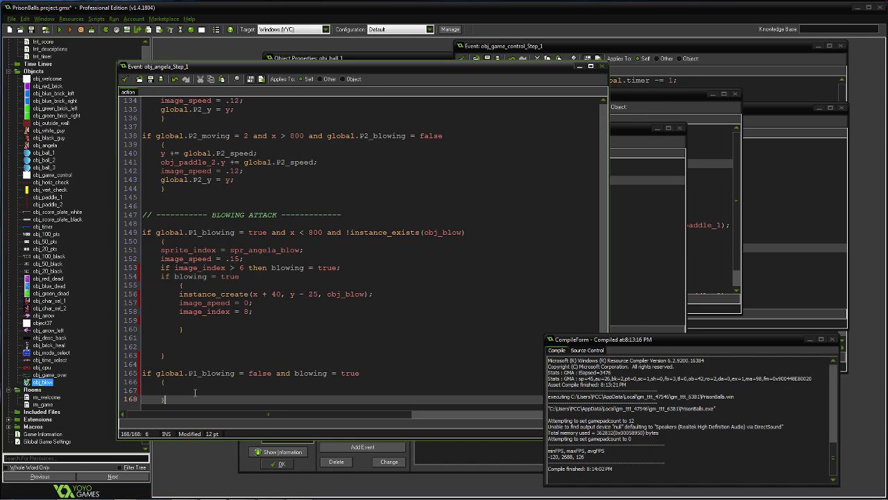
- Add the line blowing = false; inside the new if block
key(Up)
text(blowing)
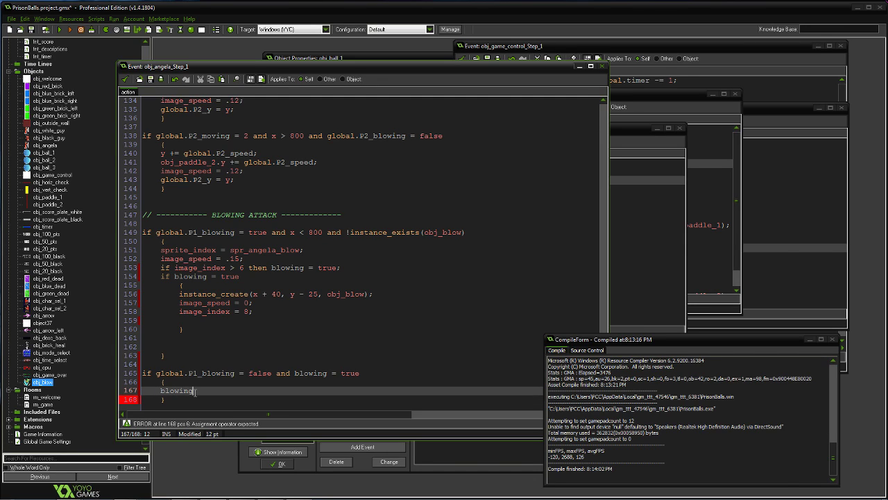
text( = f)
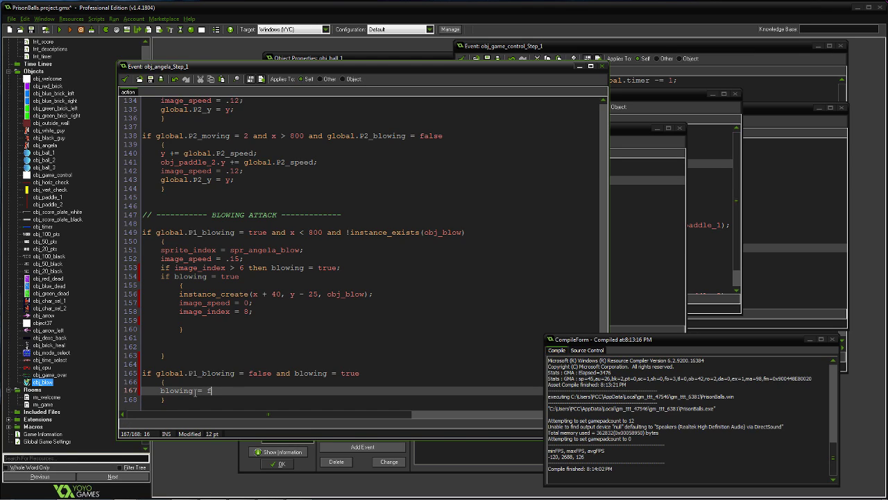
text(alse;)
- Add the line sprite_index = spr_angela_right; above blowing = false; leaving a blank line between them
key(Return)
key(Return)
key(Up)
key(Up)
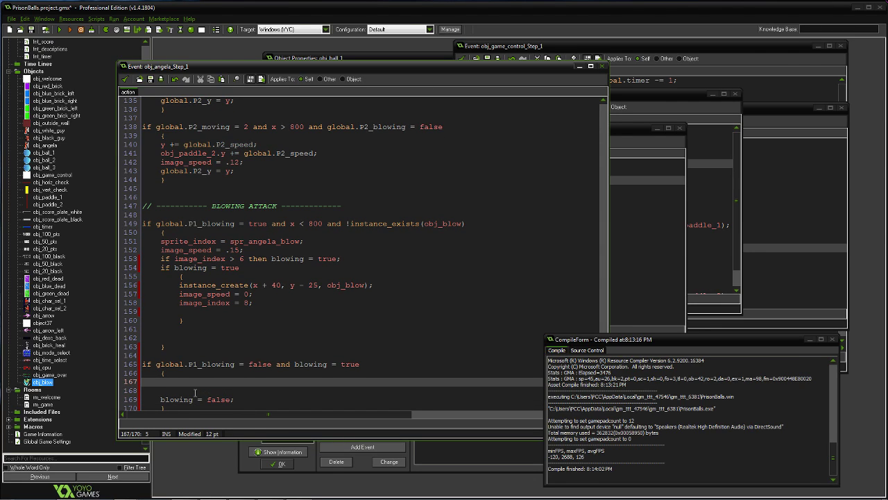
text(sprin)
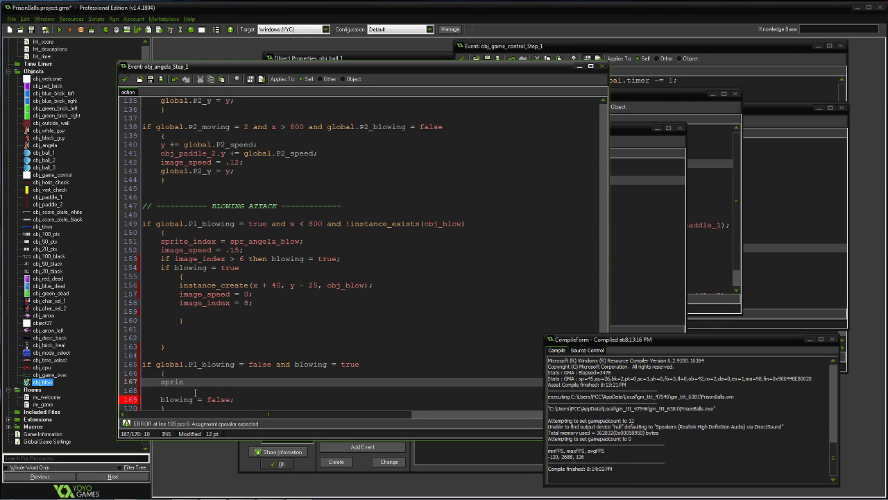
text(e_in)
key(BackSpace)
key(BackSpace)
text(index =)
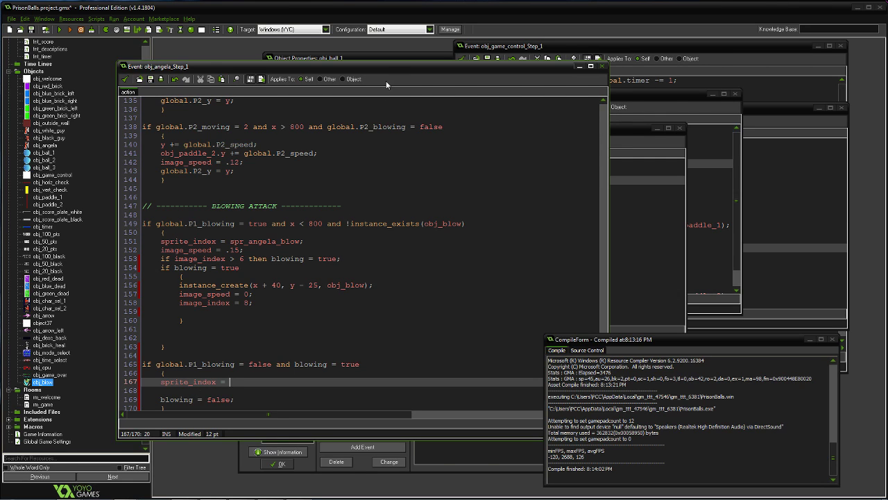
drag(387, 68, 501, 66)
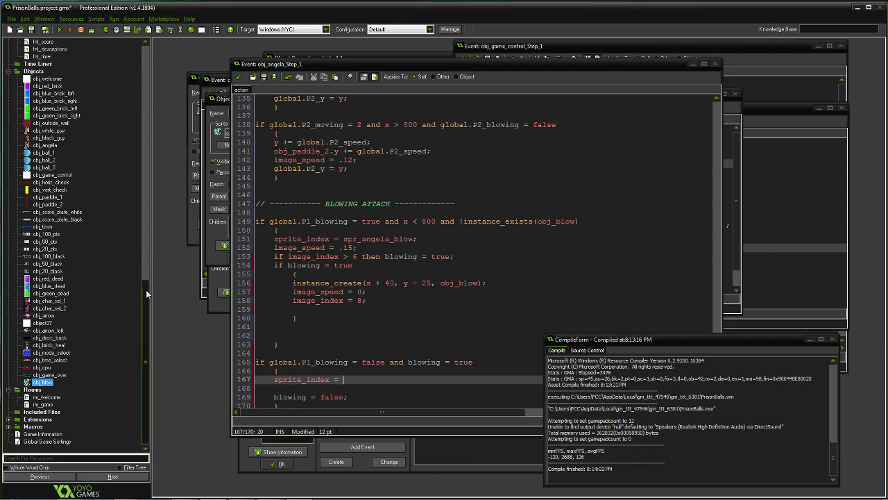
drag(147, 294, 168, 64)
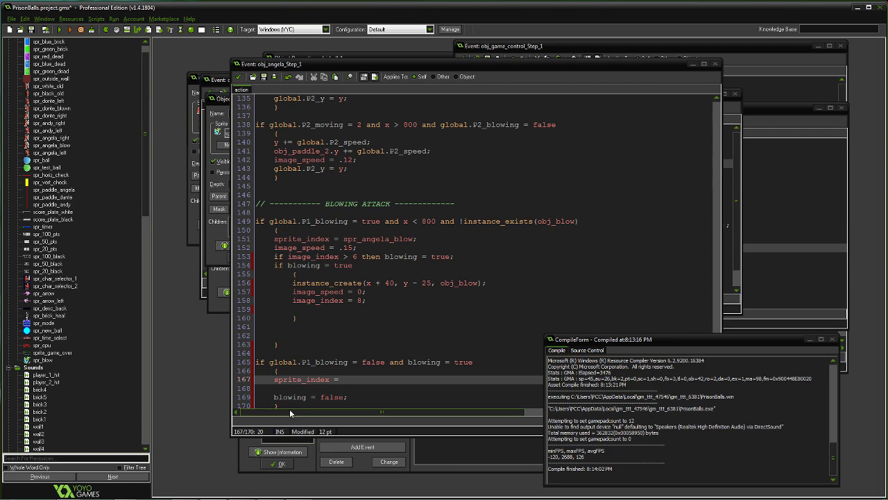
click(341, 380)
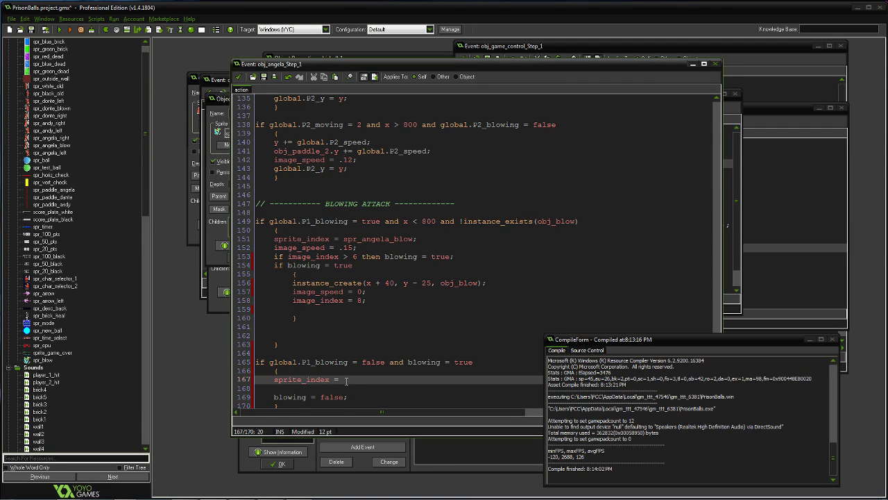
text(spr_angela_right;)
- Make the spr_angela_right assignment conditional by prefixing it with if x < 800 then
key(Down)
key(Up)
text(if x <)
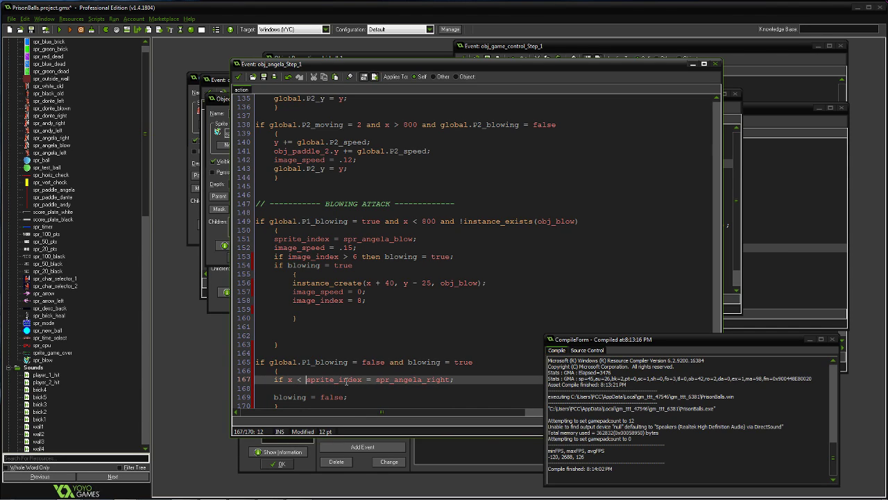
text( 800 then)
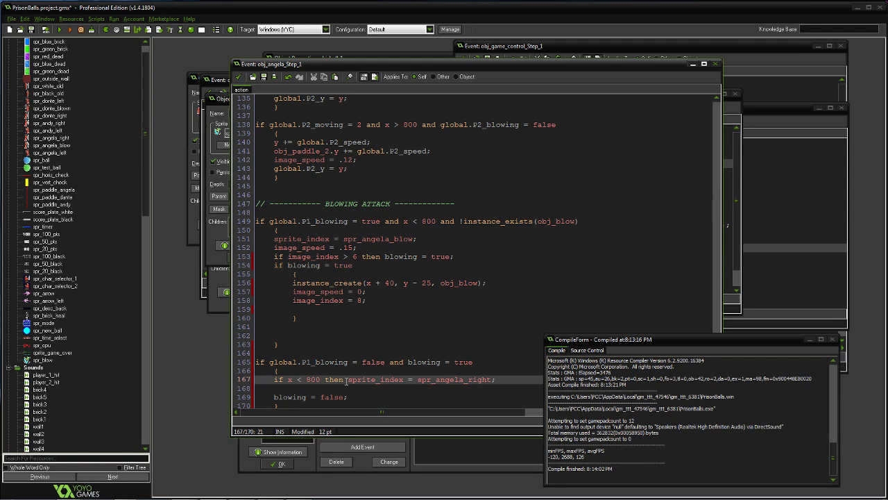
- Add the line if x > 800 then sprite_index = spr_angela_left; below the spr_angela_right line
click(497, 379)
key(Return)
text(x >)
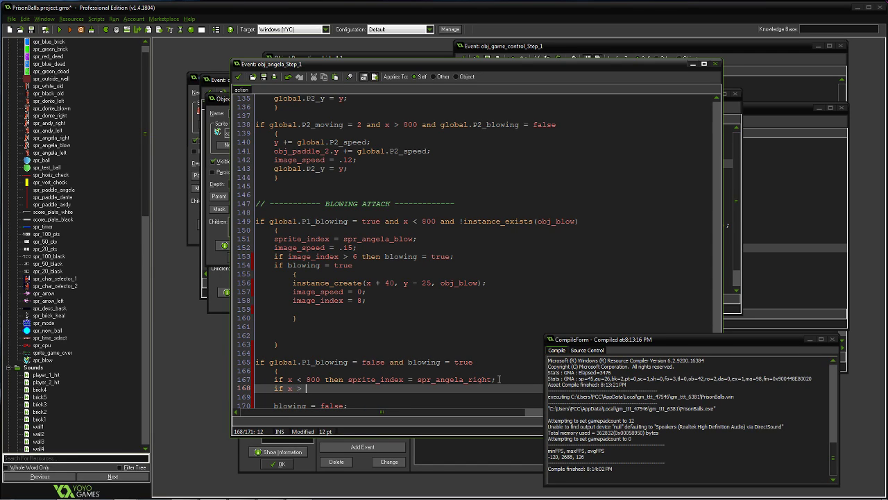
text( 800 then spri)
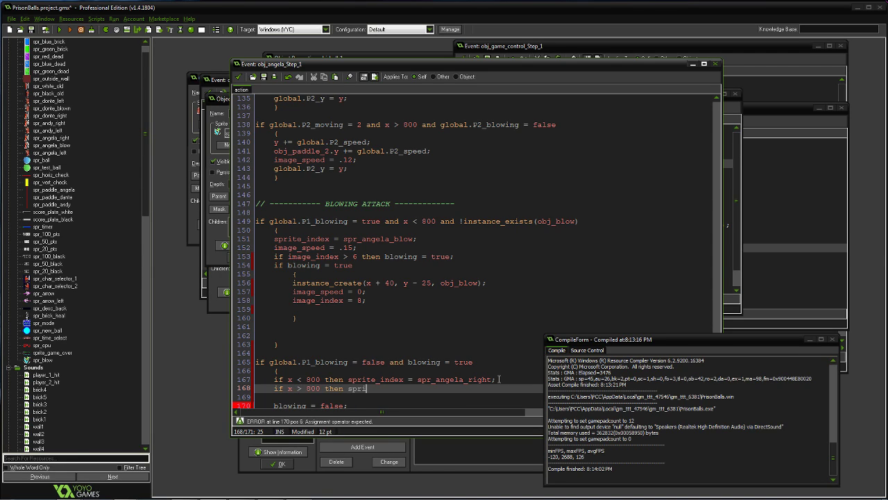
text(te_index = spr )
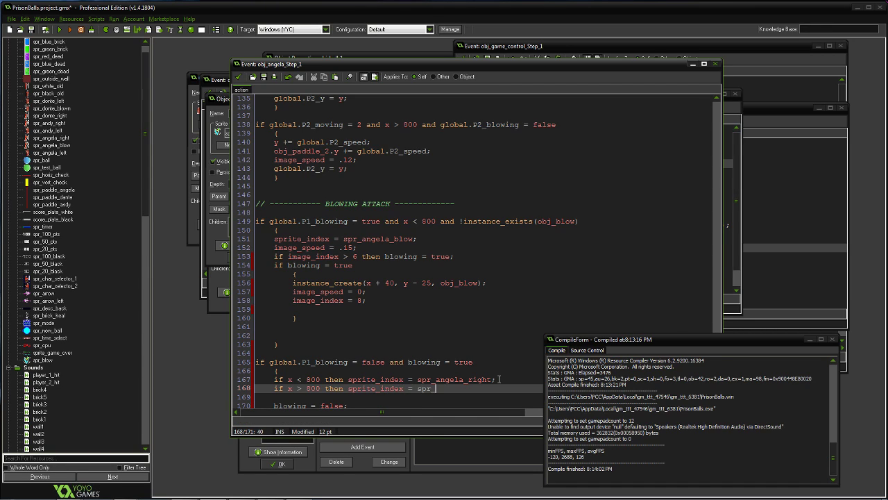
text(angela_left;)
key(Return)
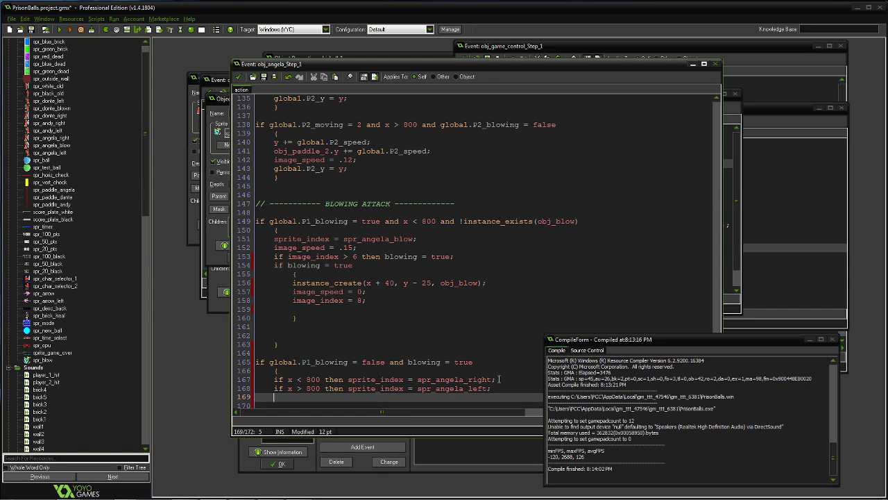
text(im)
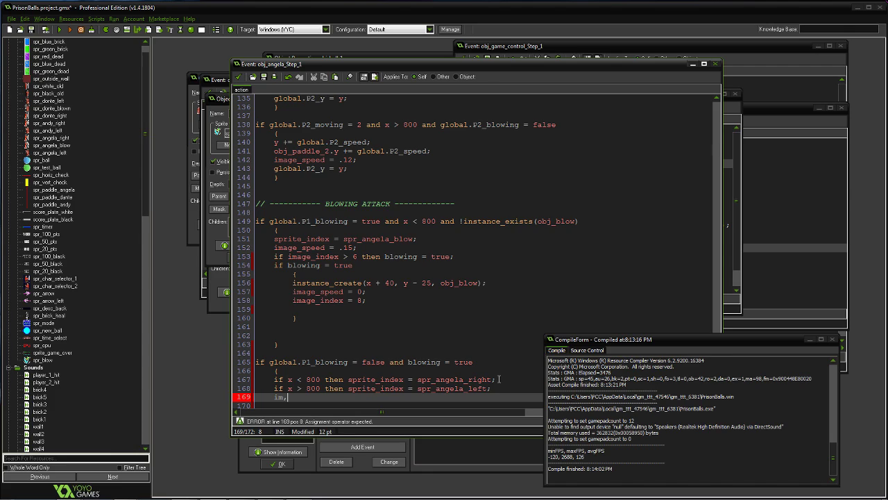
text(age_speed =)
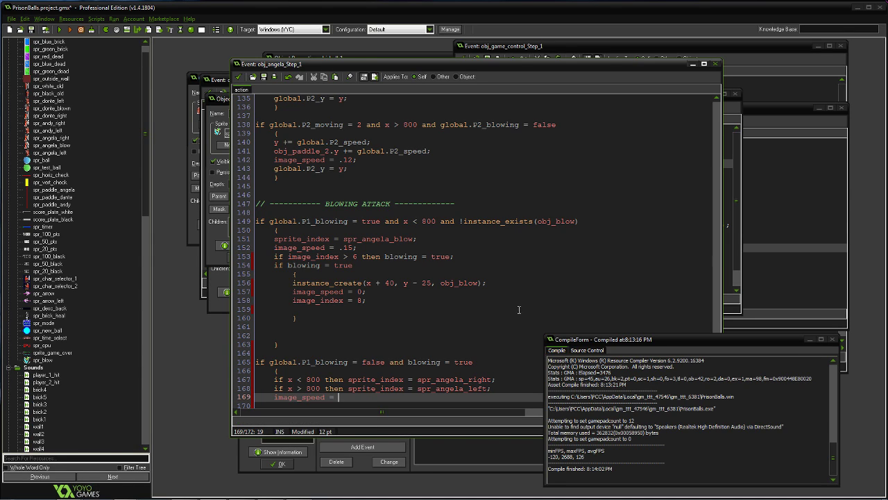
drag(432, 66, 482, 66)
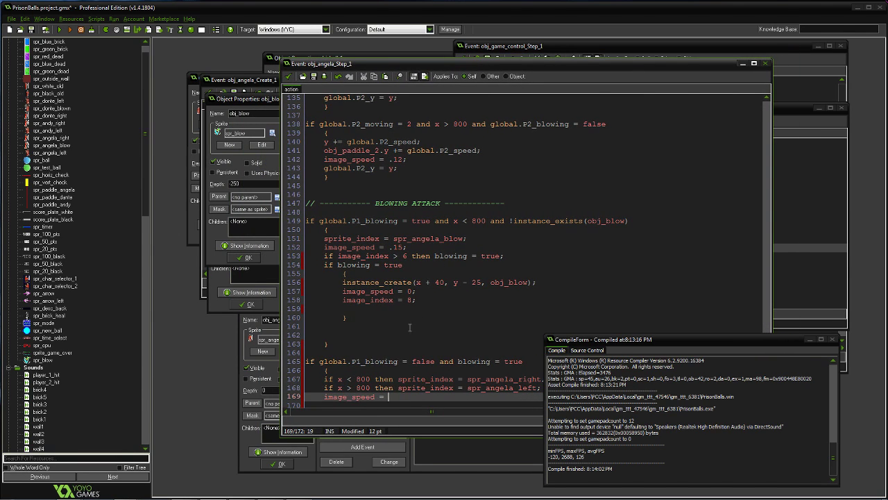
drag(388, 396, 322, 396)
key(BackSpace)
- Run the game, dismiss the compile window, choose Angela as player one and start the match
click(59, 30)
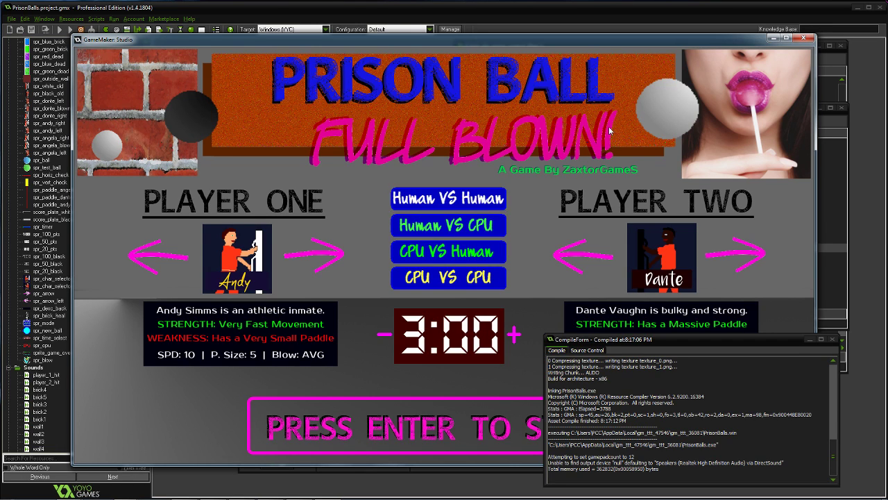
click(832, 339)
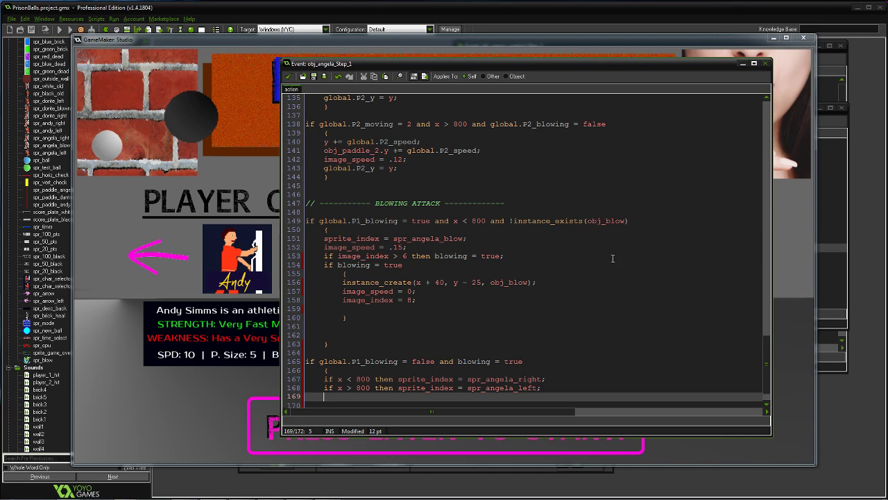
click(244, 358)
click(297, 259)
click(297, 258)
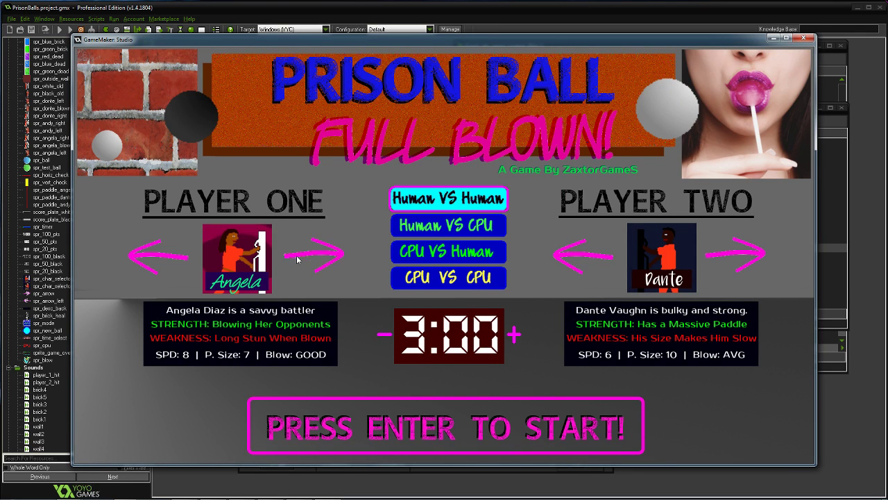
key(Return)
- Test moving up and down and firing the blowing attack in the match, then abort the game at the code error
key(Up)
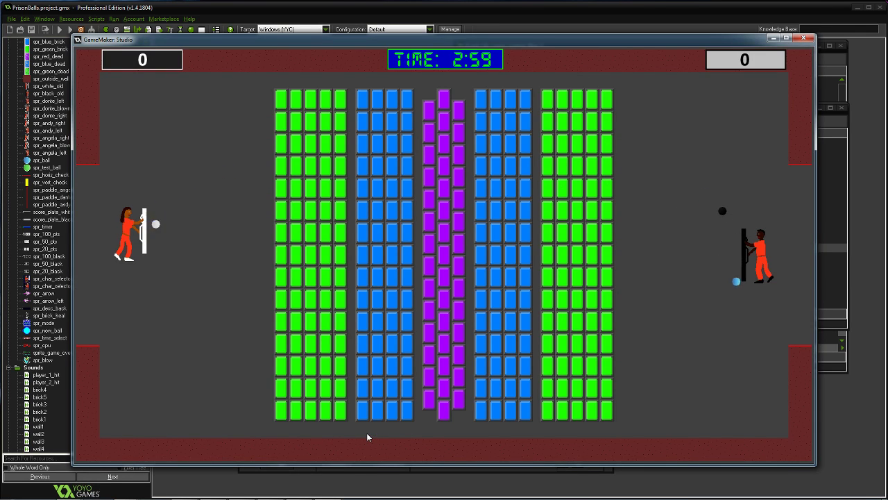
key(Down)
key(Up)
key(space)
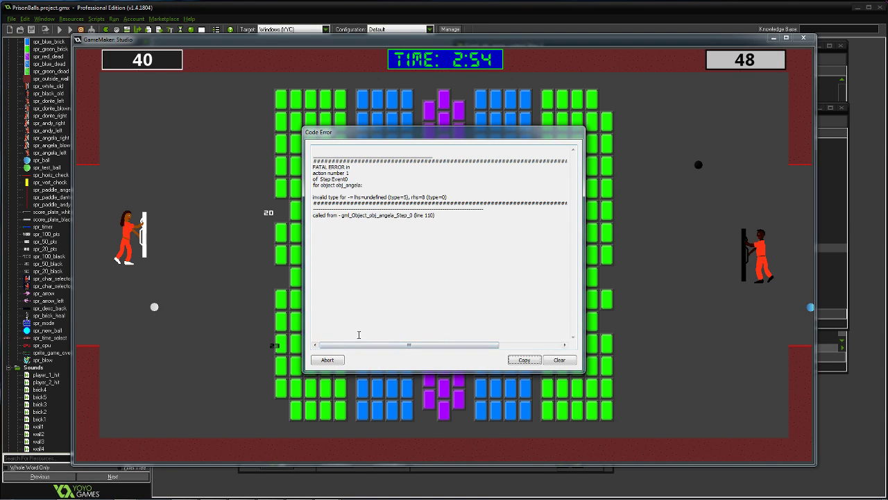
click(328, 359)
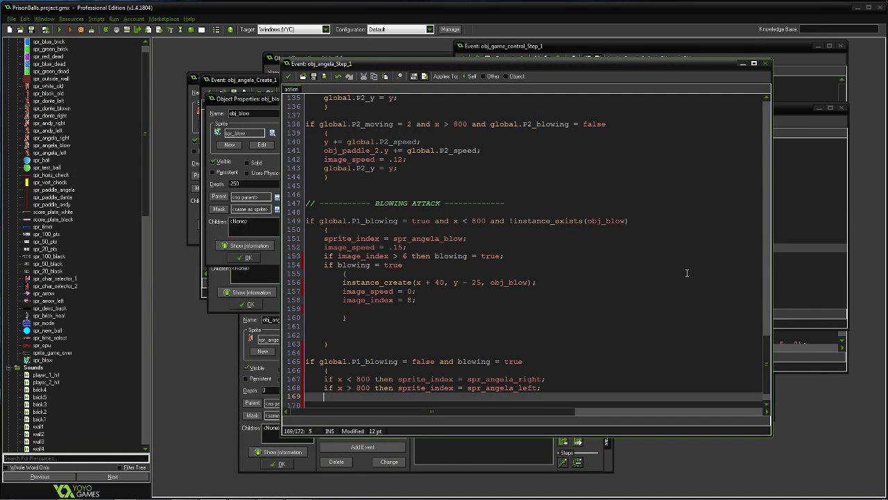
- Examine the player 1 and player 2 movement checks around line 110 and the blowing attack code in obj_angela's Step event
scroll(769, 364, down, 1)
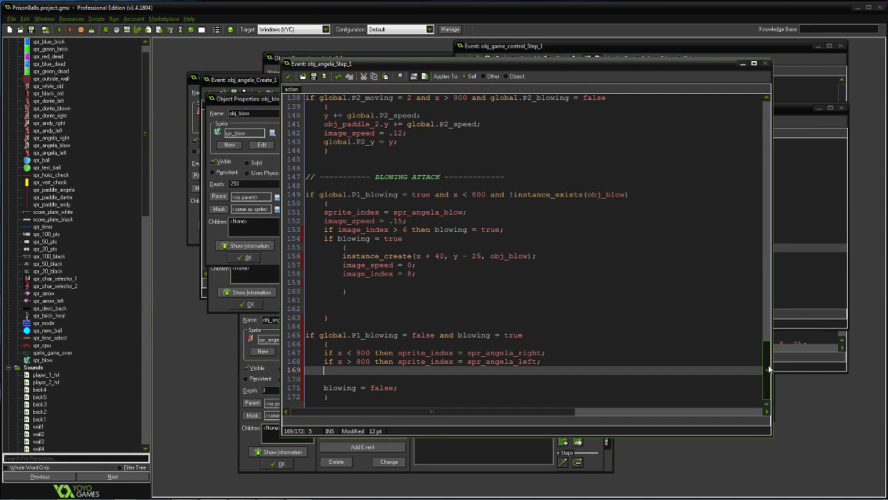
drag(769, 369, 759, 307)
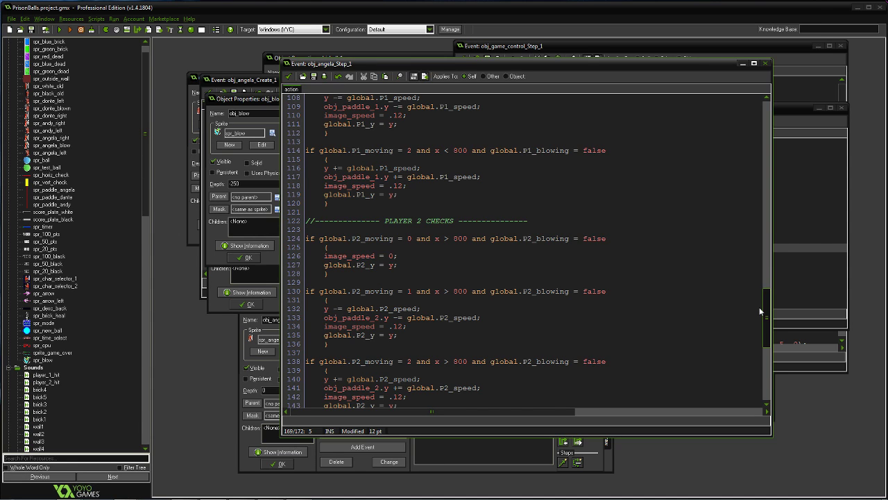
drag(759, 307, 749, 369)
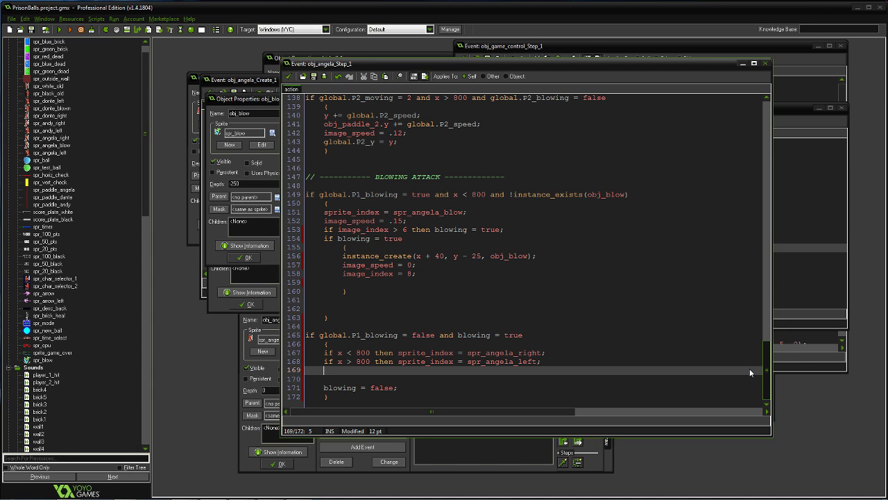
scroll(749, 373, up, 11)
scroll(731, 303, up, 1)
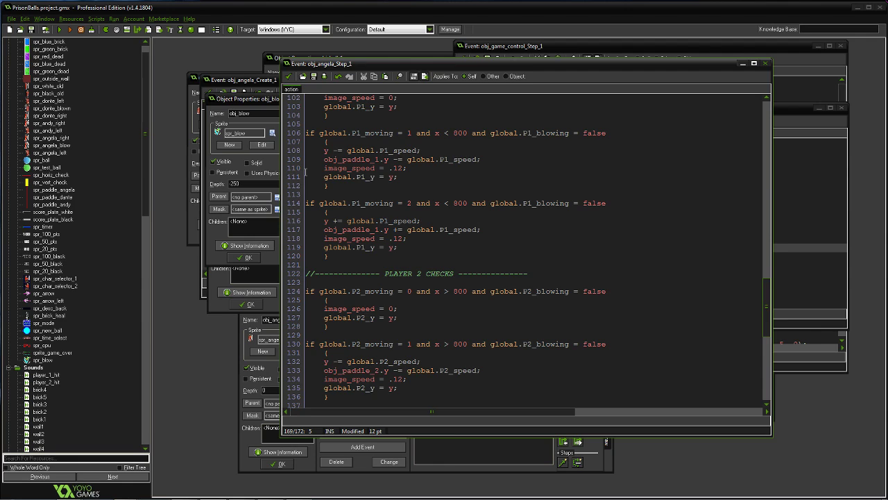
drag(768, 289, 768, 356)
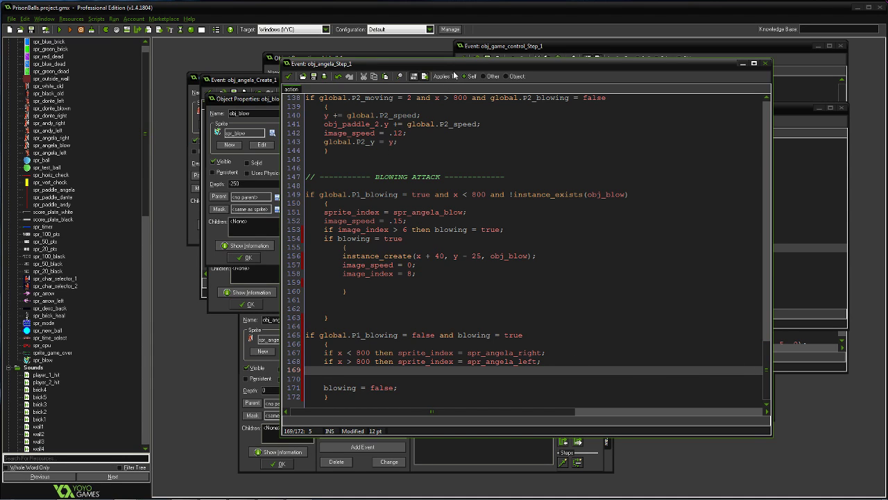
drag(459, 69, 391, 74)
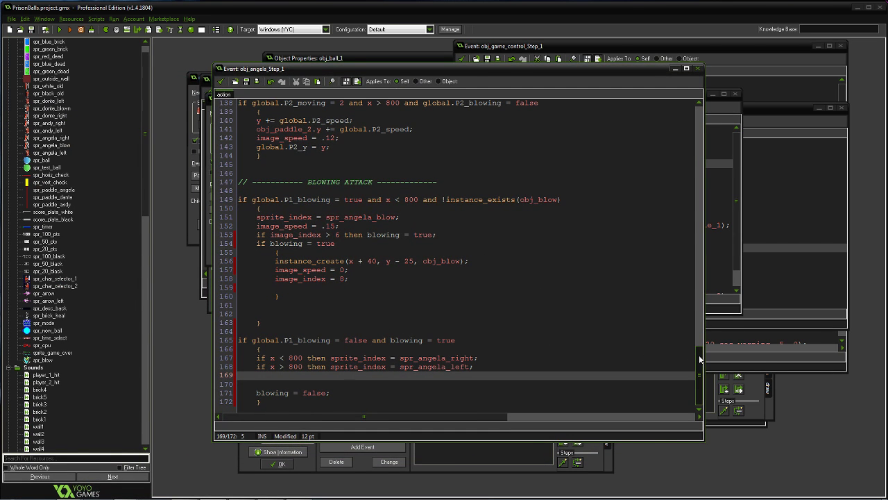
drag(700, 359, 702, 279)
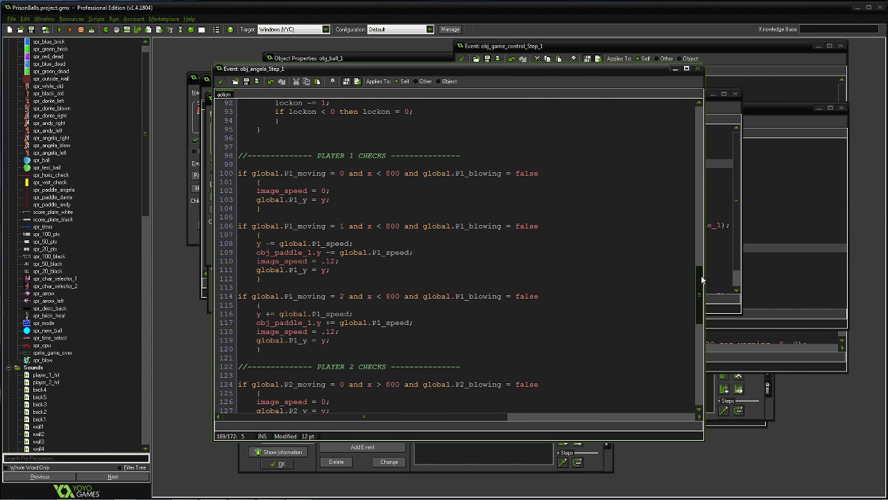